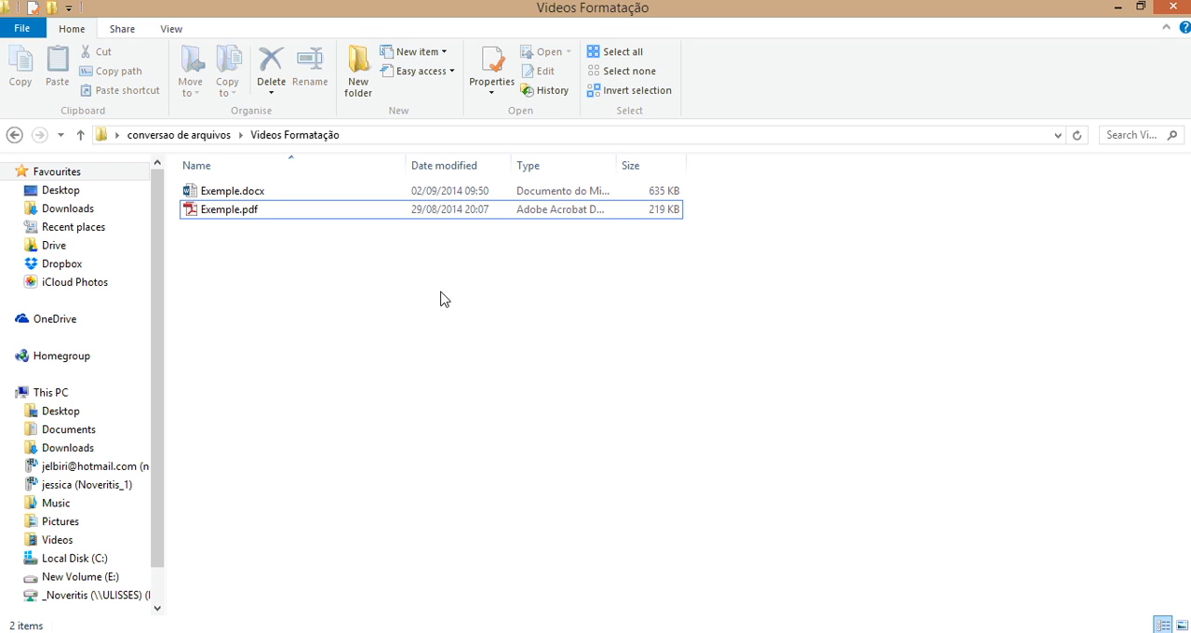
Step: Open Exemple.pdf and look over its first page down to the chapter outline
left_click(238, 219)
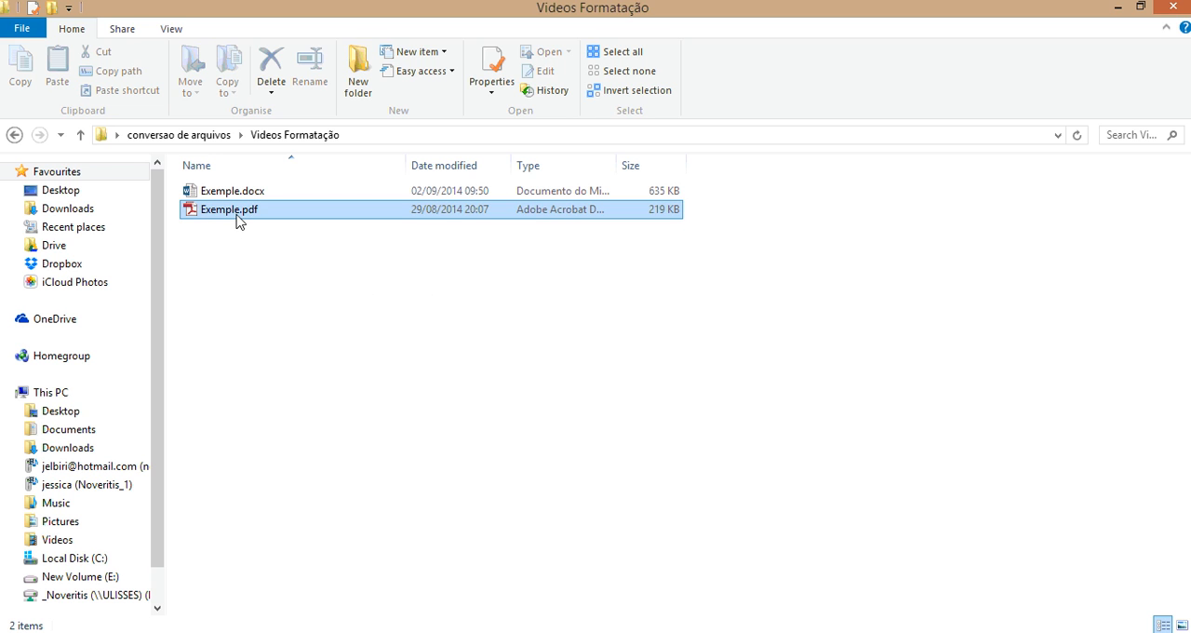
double_click(234, 216)
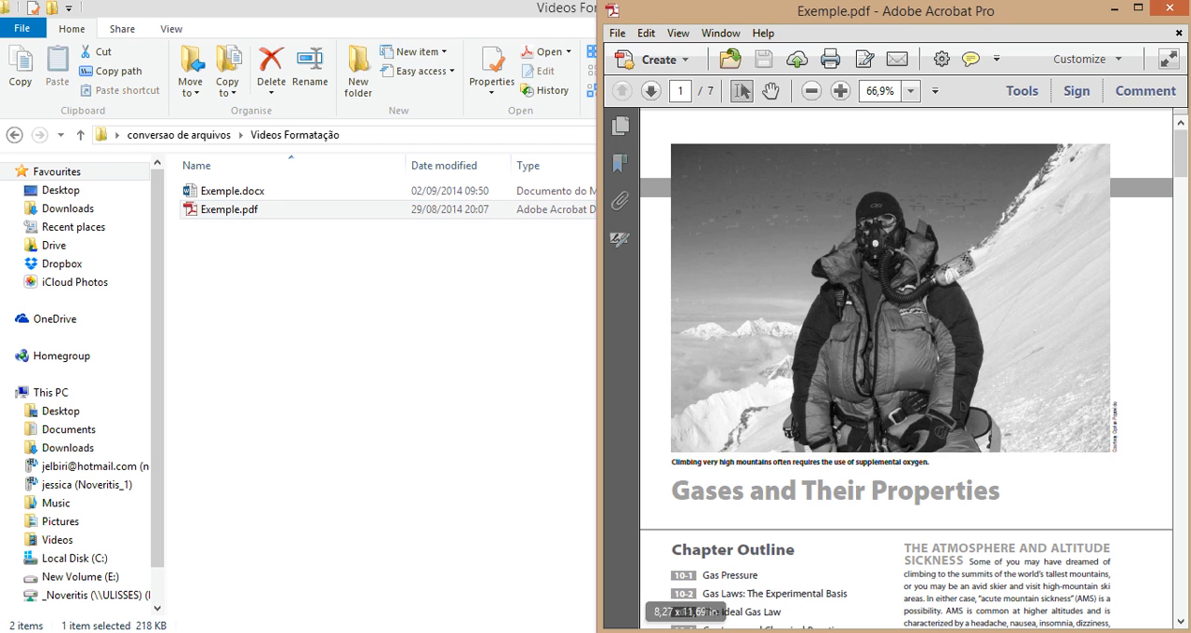
left_click(844, 383)
scroll(843, 383, "down", 5)
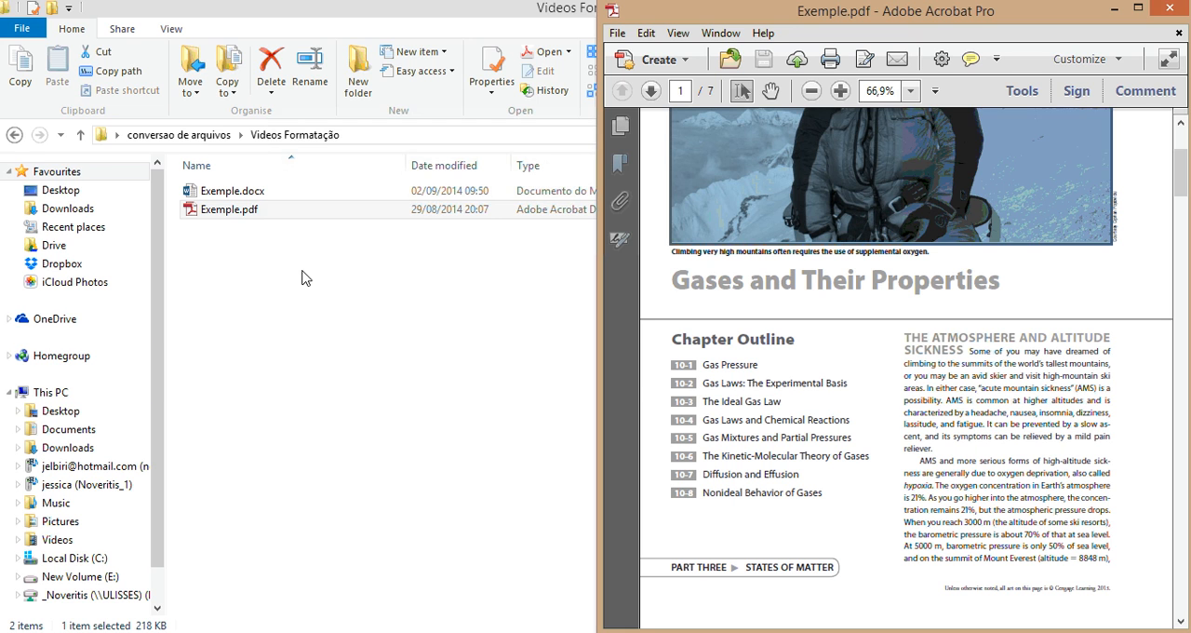
Step: Open Exemple.docx in Word and place its window side by side with the PDF
double_click(237, 192)
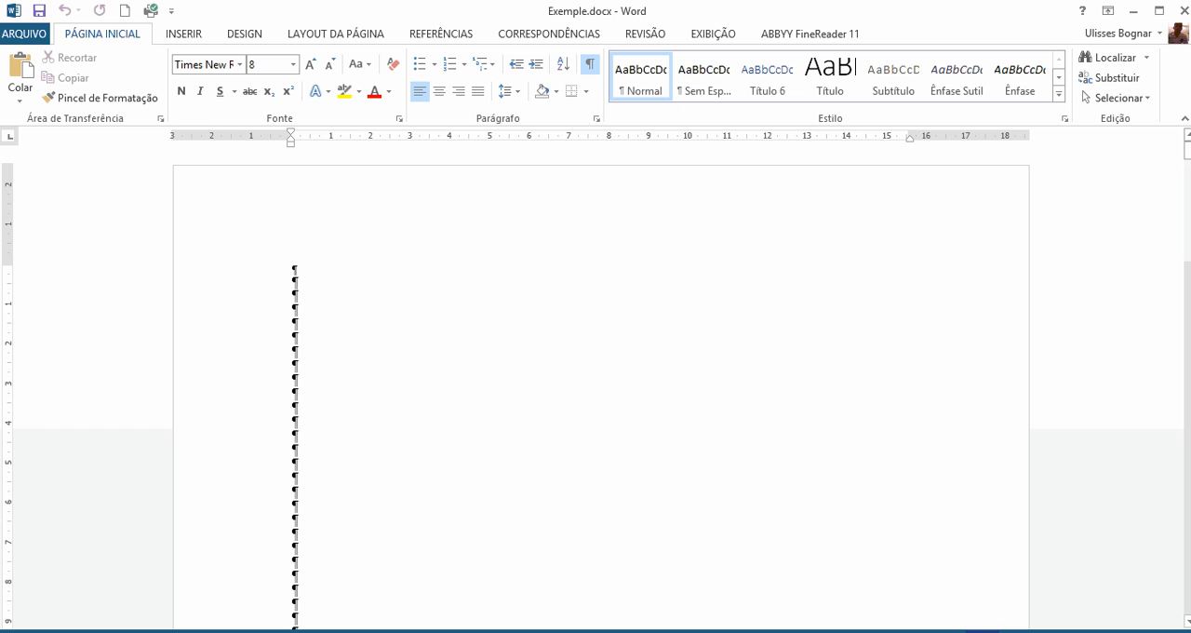
key("super+Left")
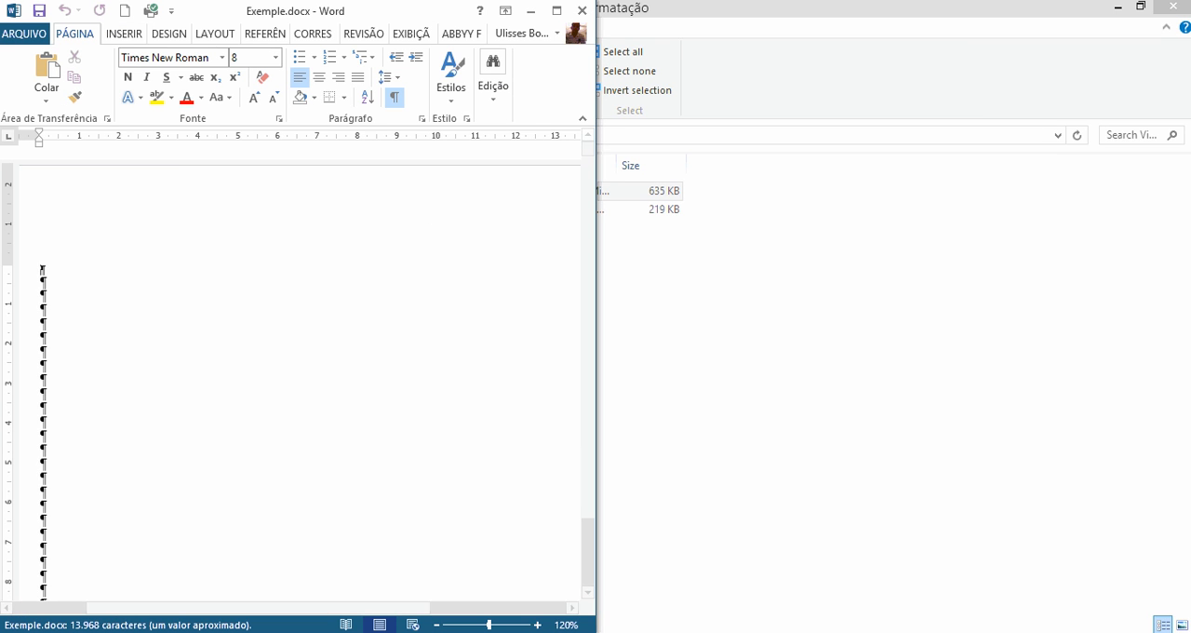
key("alt+Tab")
left_click(928, 485)
left_click(127, 381)
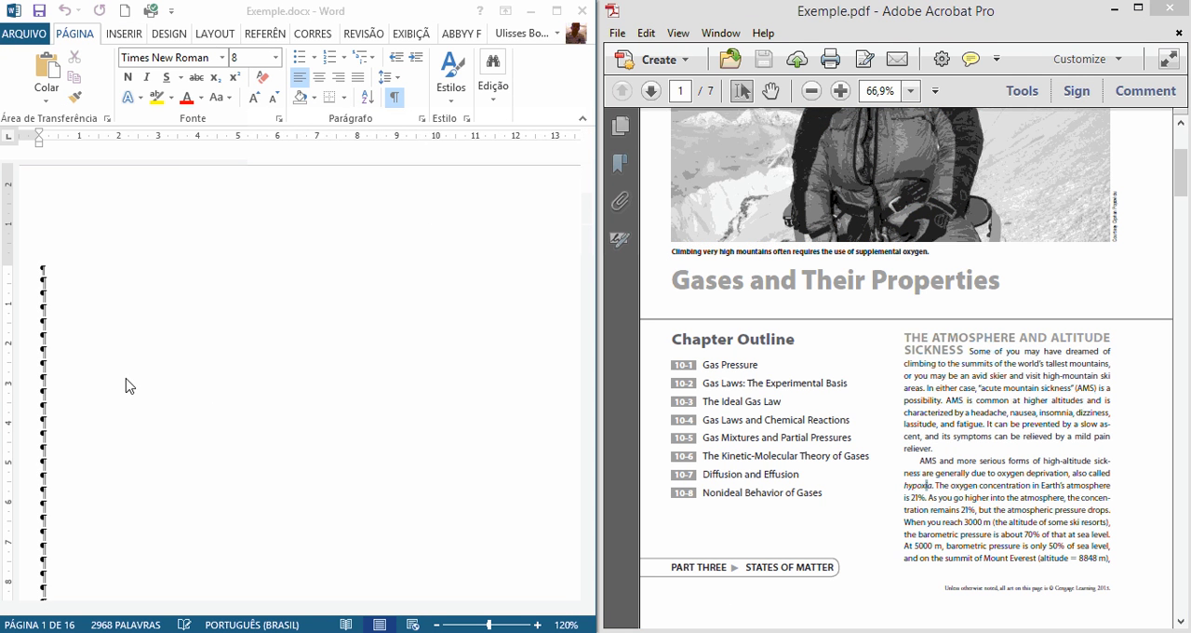
Step: Widen the Word window over most of the PDF and examine the first page from its blank paragraphs to the title
scroll(169, 392, "down", 3)
type("Gases and Their Properties")
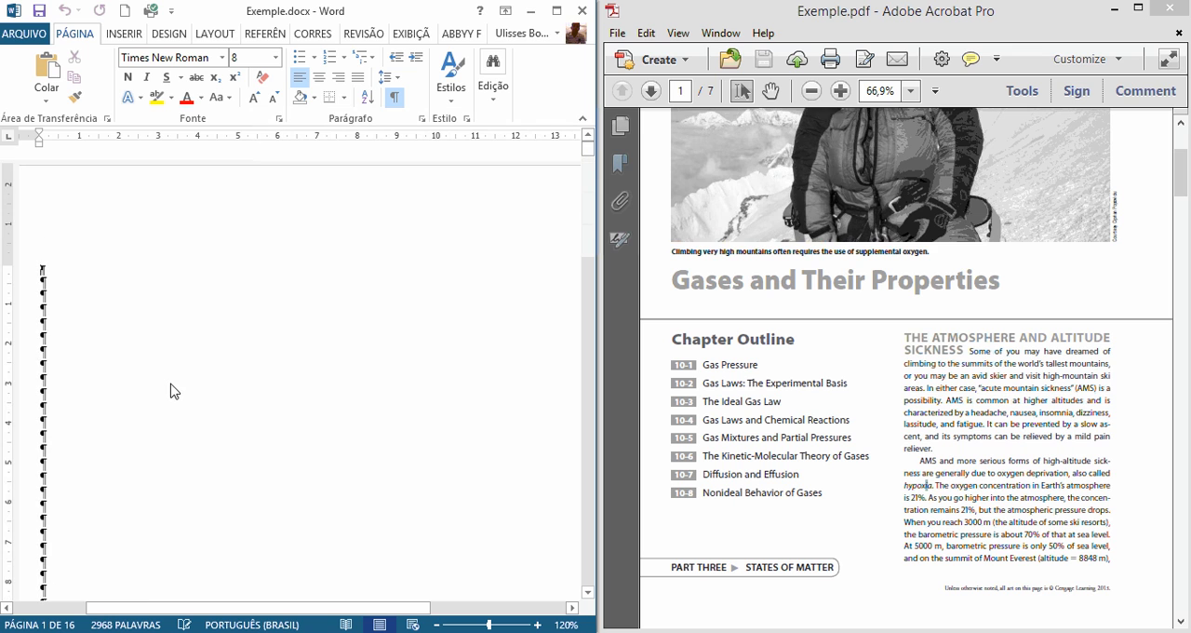
scroll(389, 358, "down", 1)
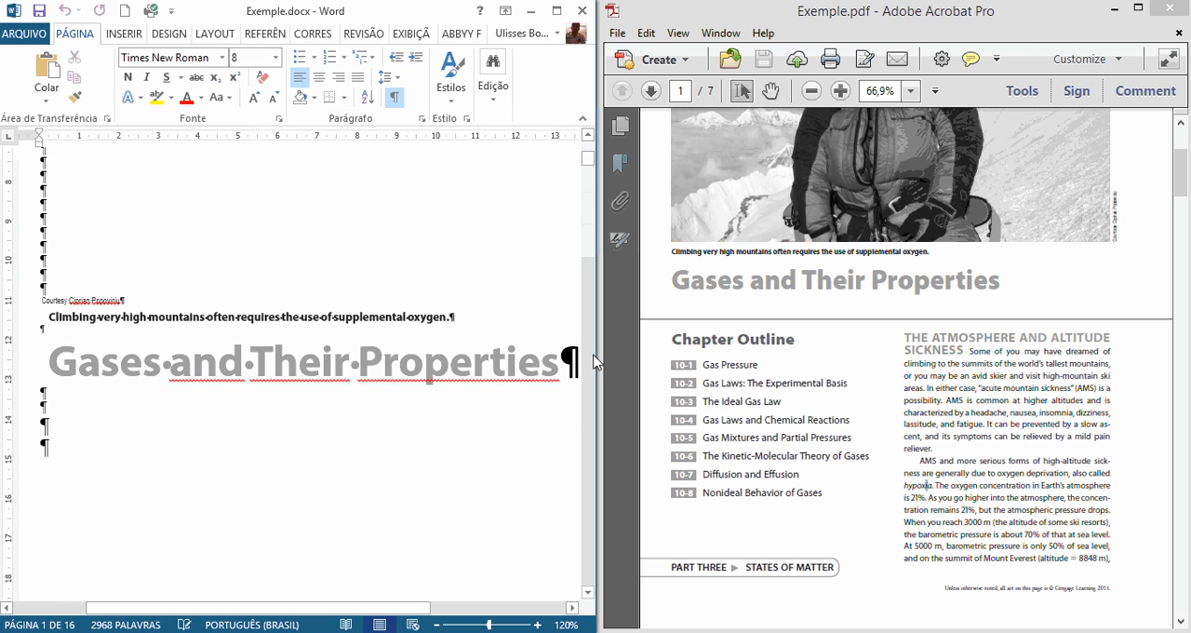
left_click(491, 363)
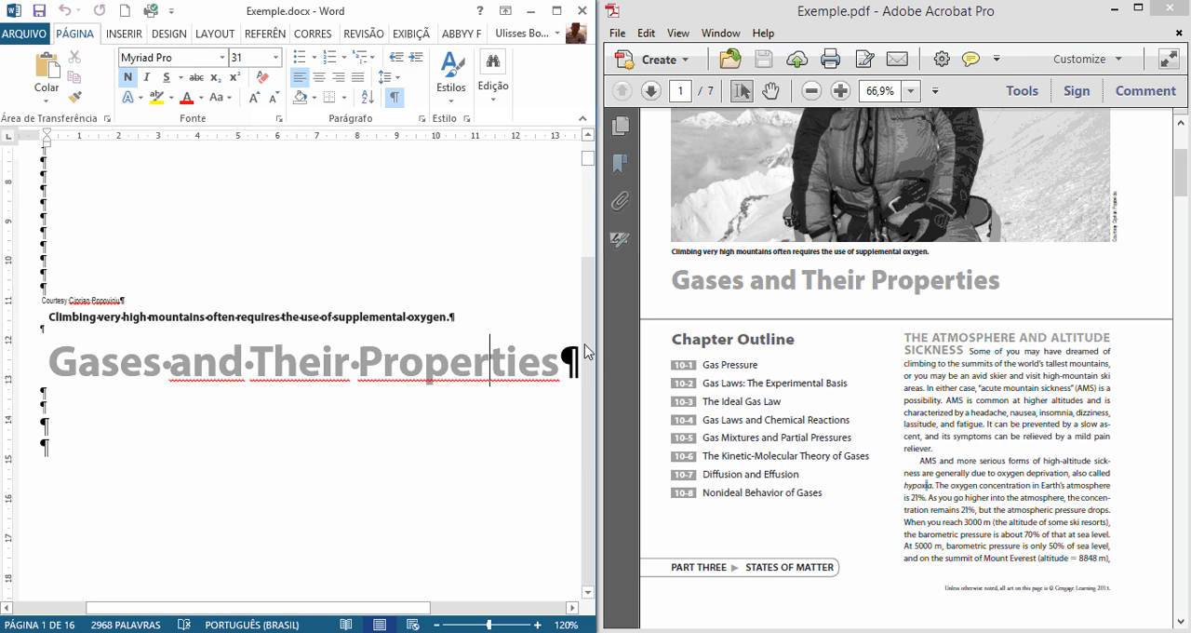
left_click_drag(596, 354, 1077, 345)
scroll(419, 407, "up", 8)
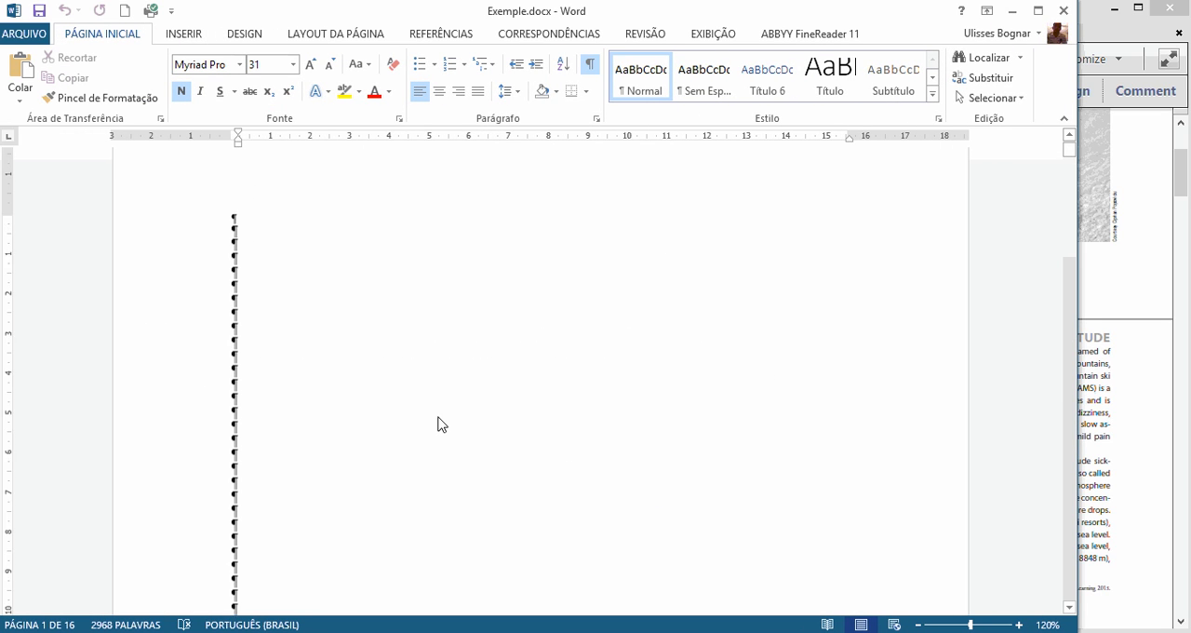
left_click(359, 326)
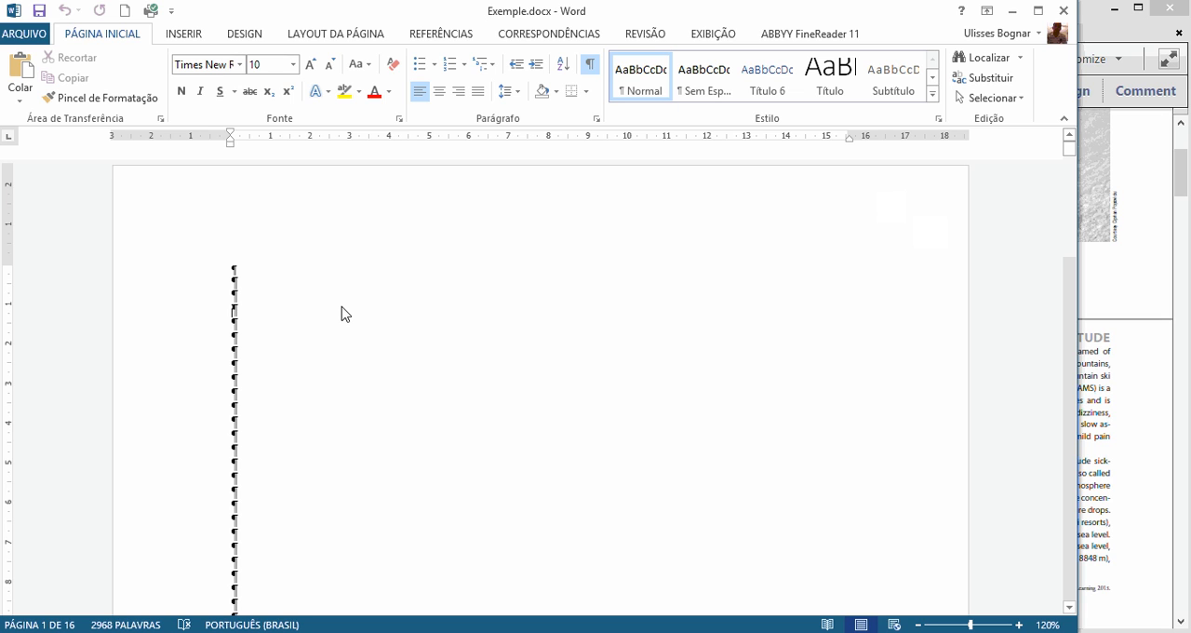
scroll(342, 333, "down", 5)
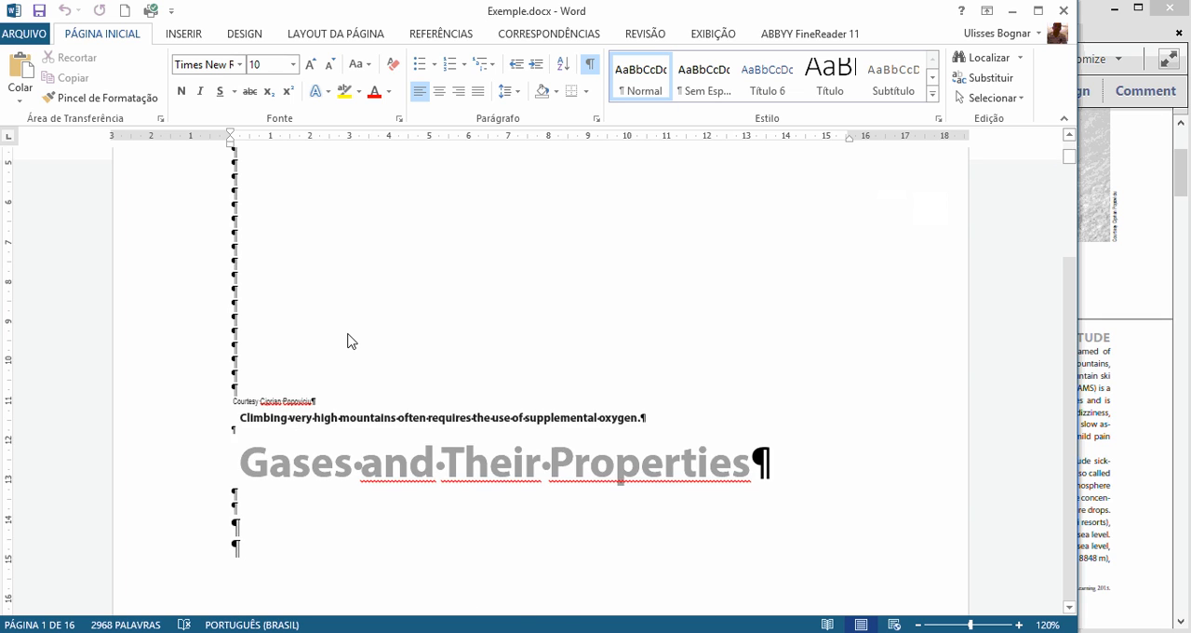
scroll(346, 337, "up", 5)
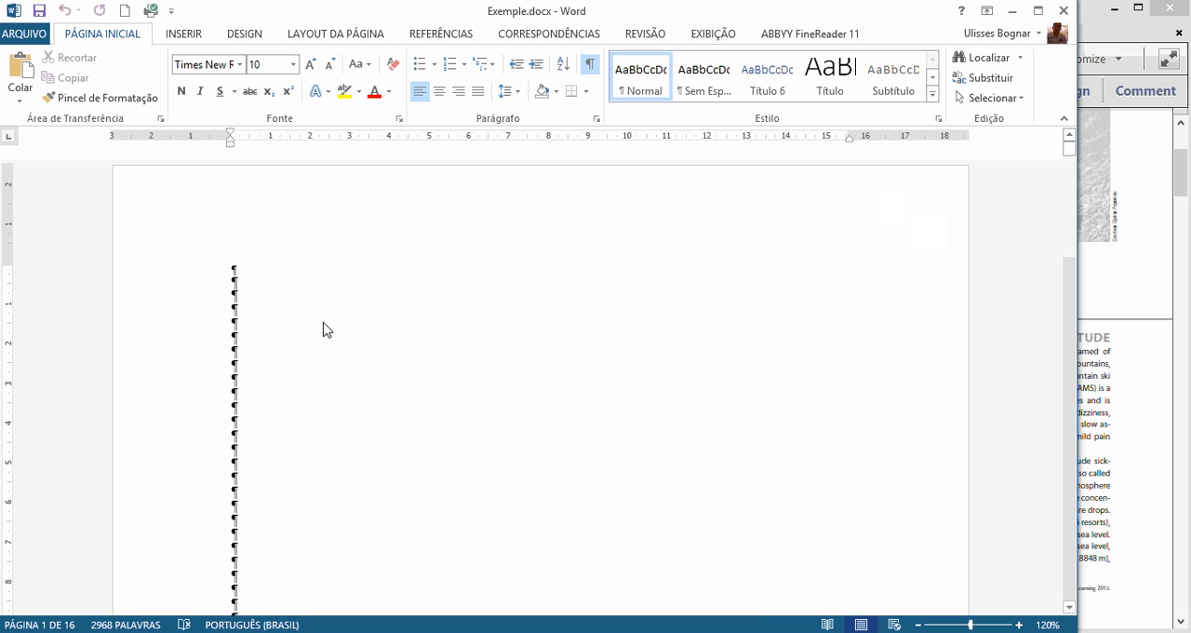
scroll(321, 329, "down", 5)
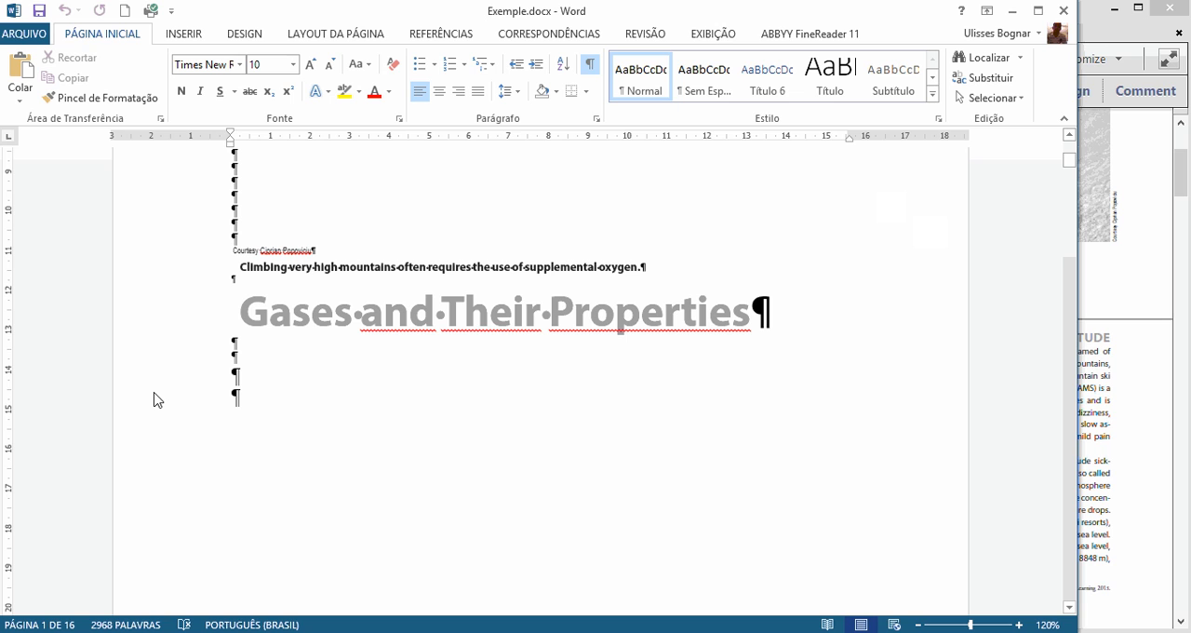
Step: Format all the text in the document as Times New Roman, size 10, in black
key("ctrl+a")
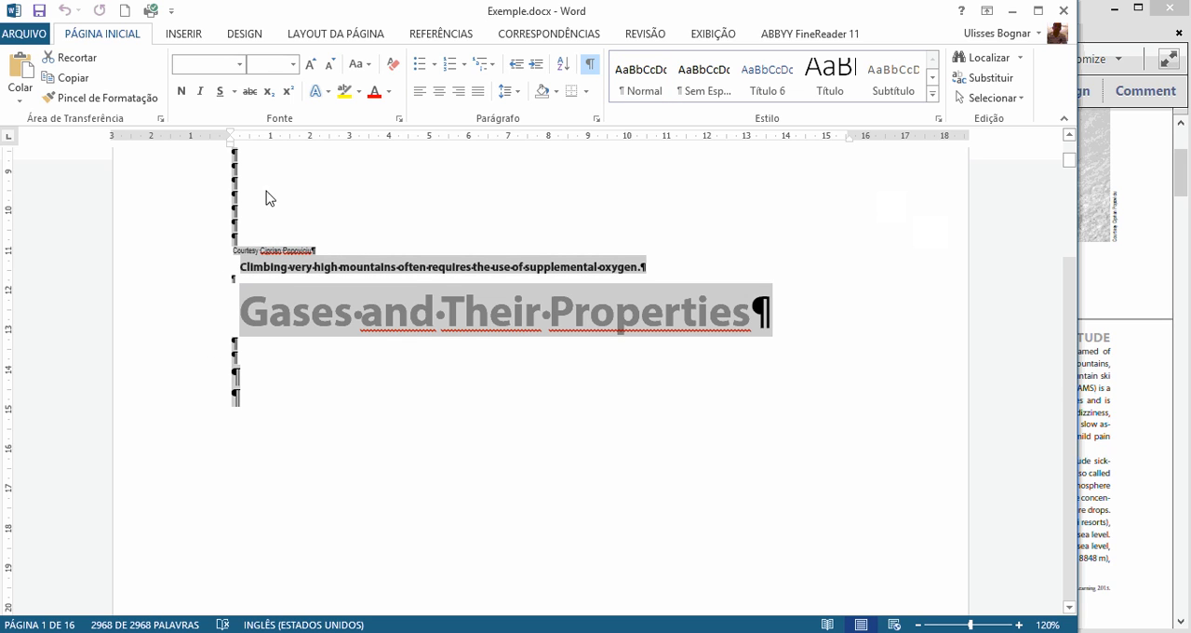
left_click(229, 65)
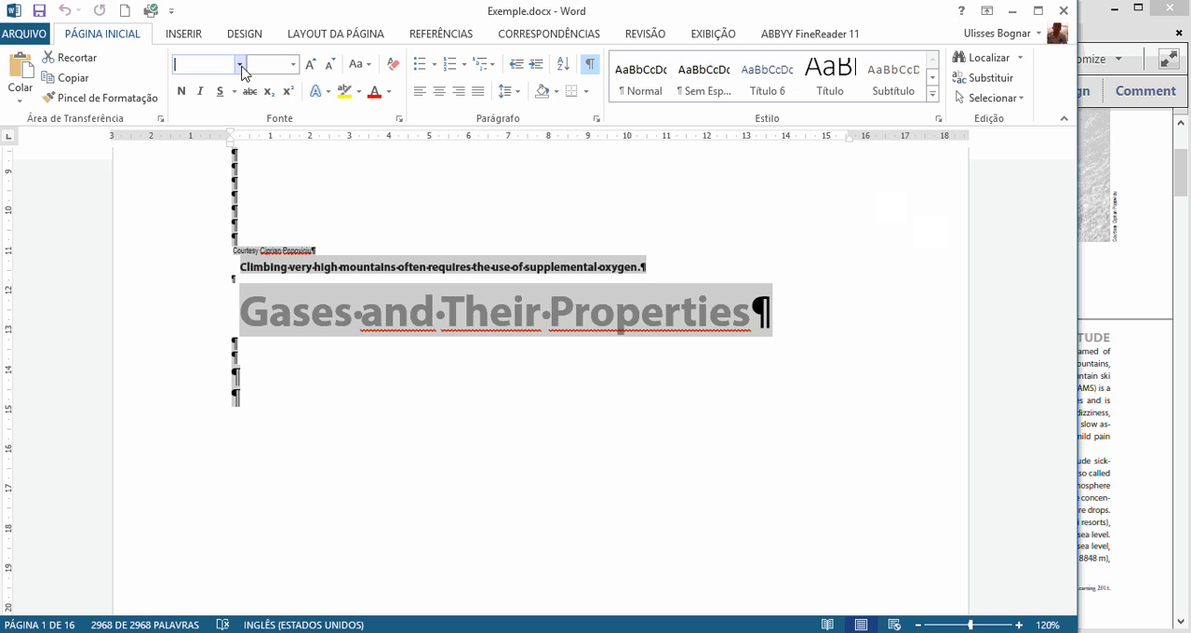
left_click(240, 66)
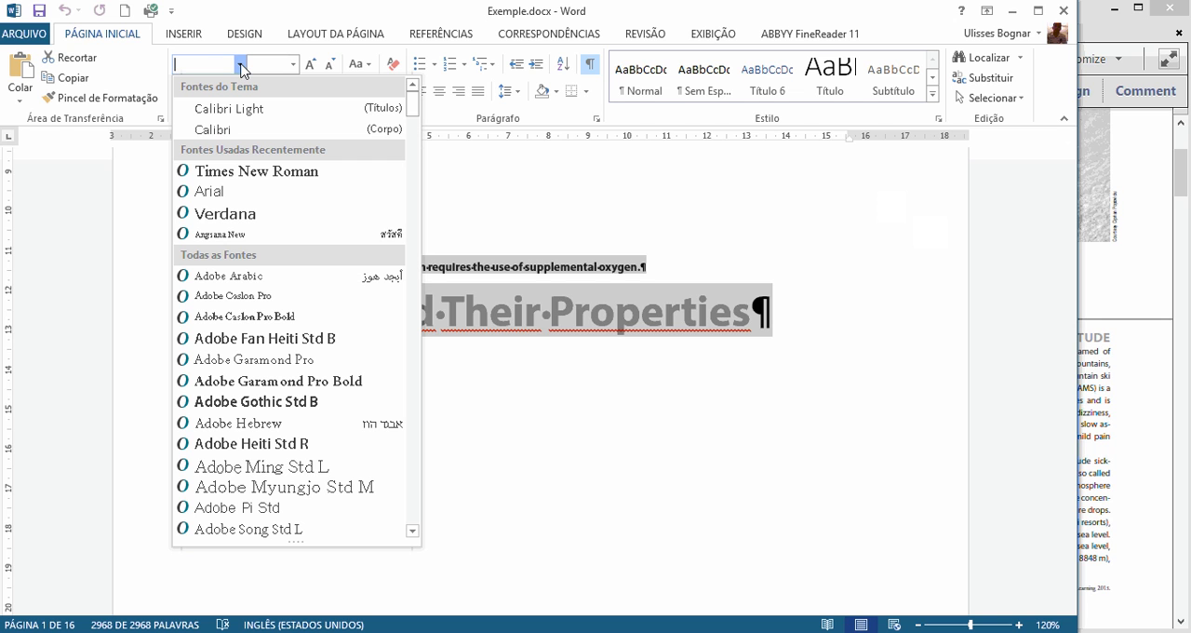
left_click(256, 173)
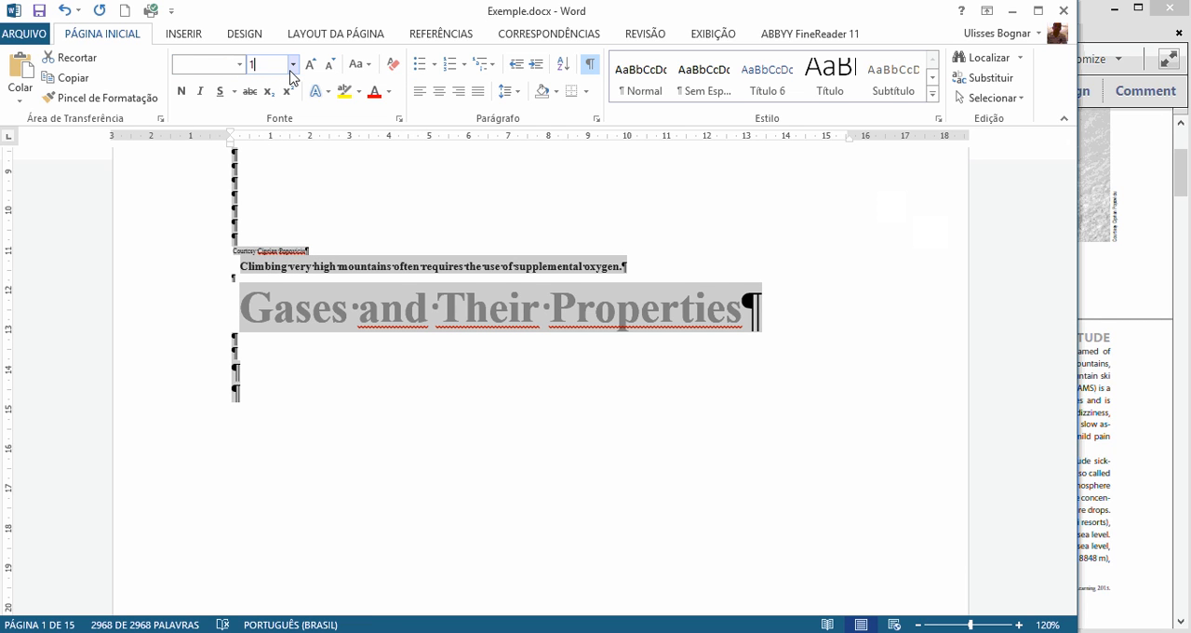
key("Return")
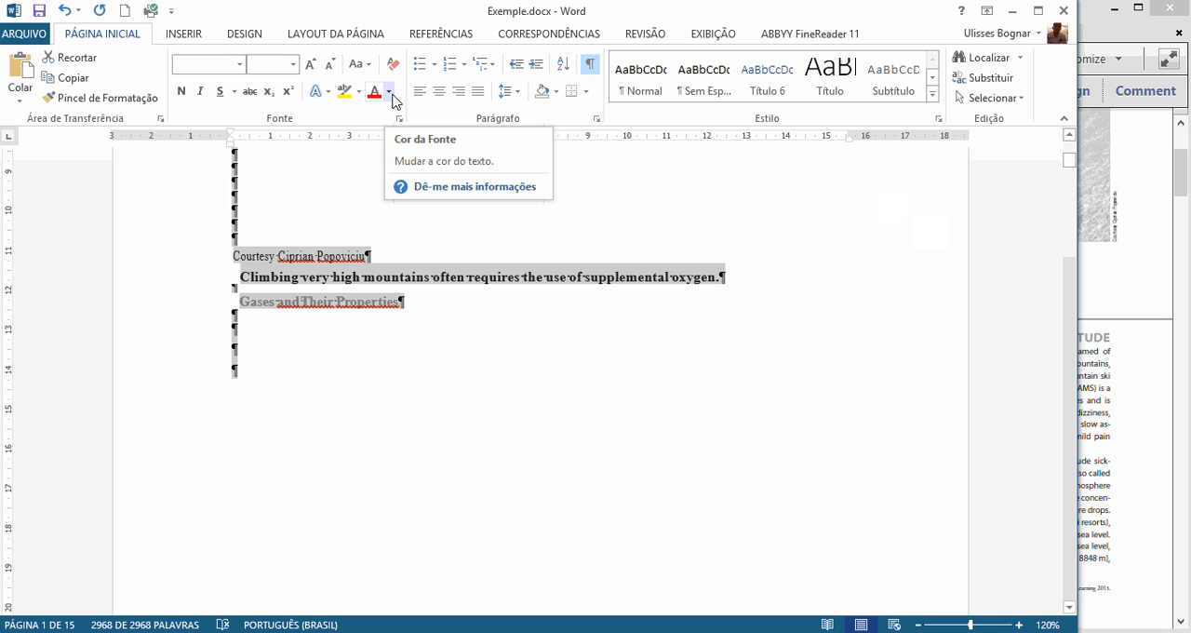
left_click(390, 92)
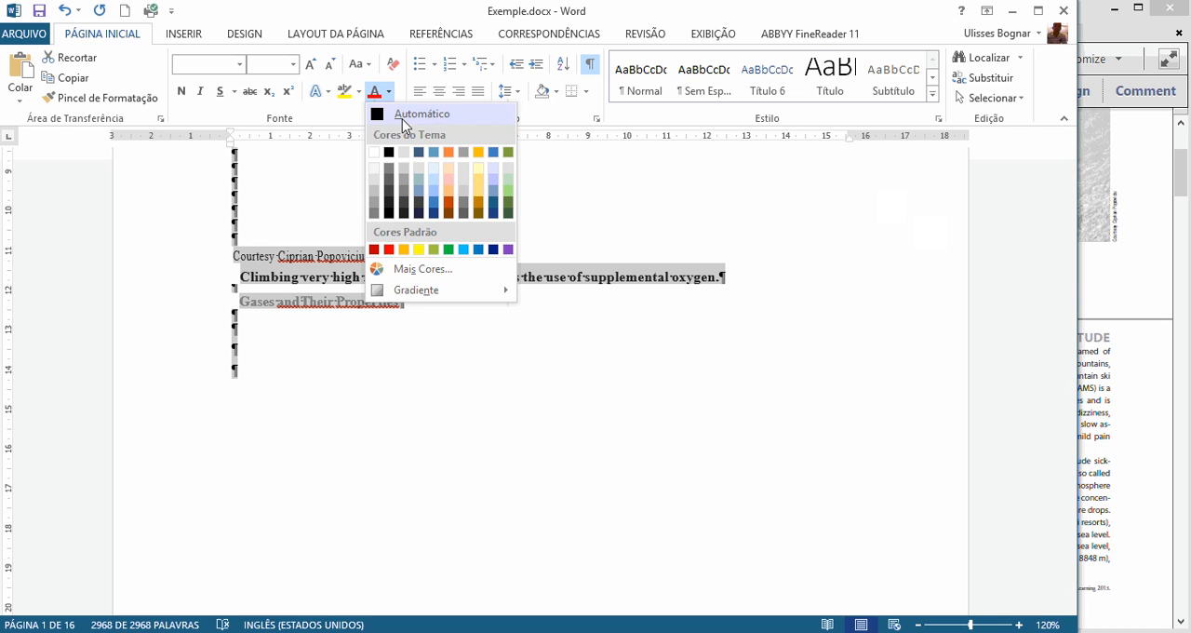
left_click(389, 154)
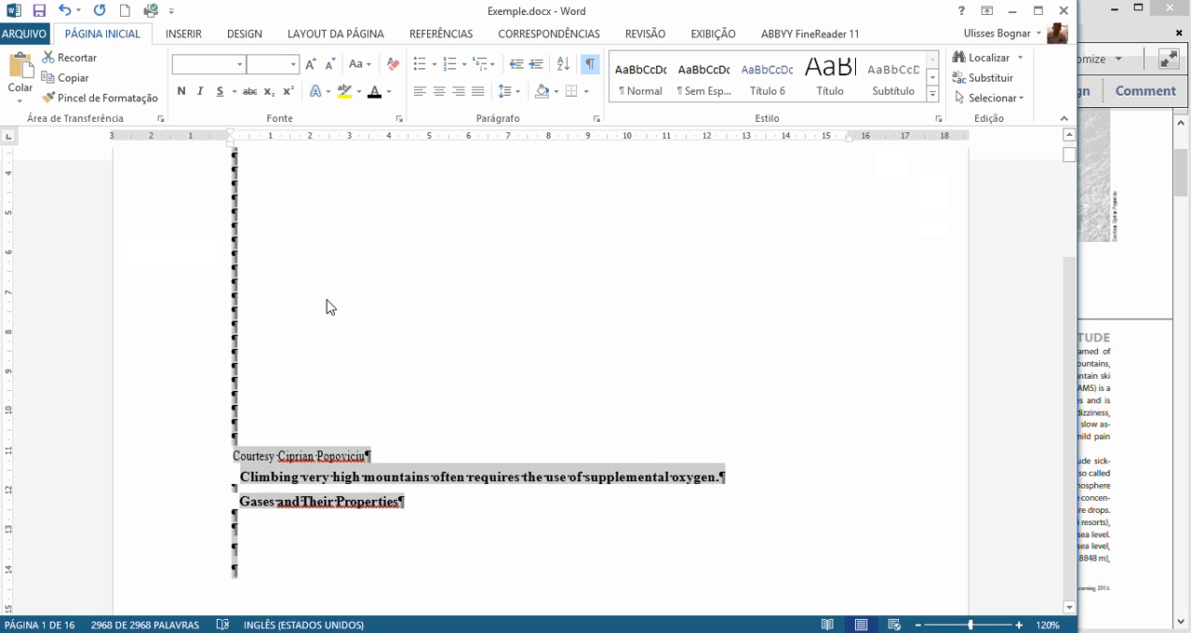
Step: Examine the reformatted pages from the title through the chapter outline to the PART THREE line, and clear the selection
scroll(327, 301, "down", 4)
scroll(330, 300, "up", 12)
scroll(334, 299, "down", 16)
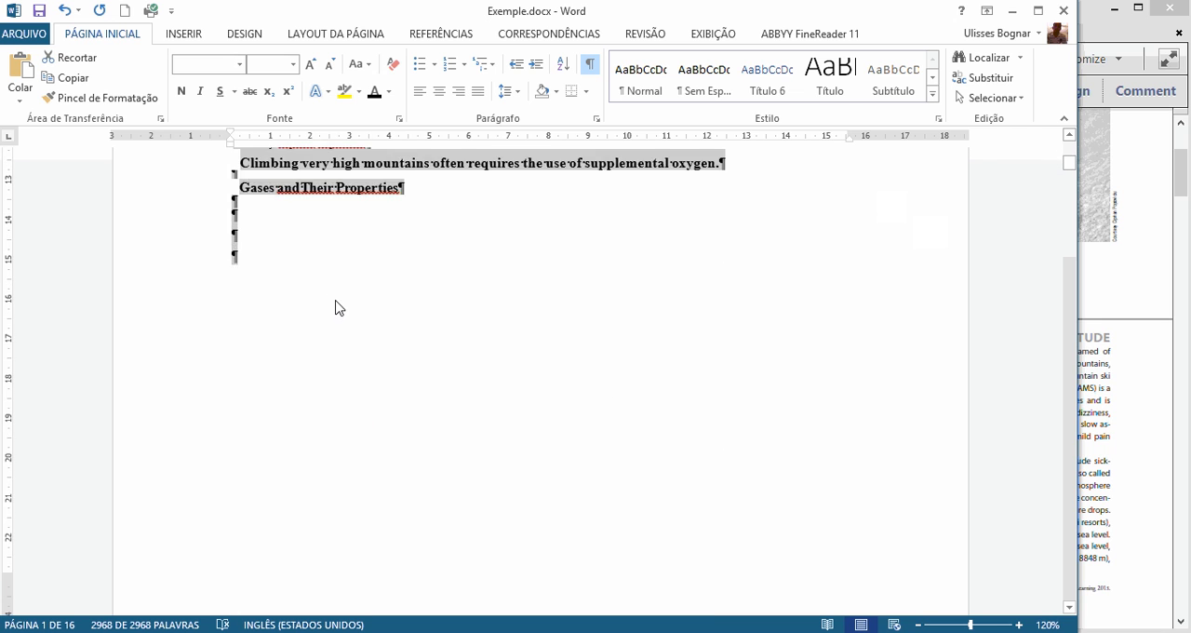
scroll(346, 303, "down", 5)
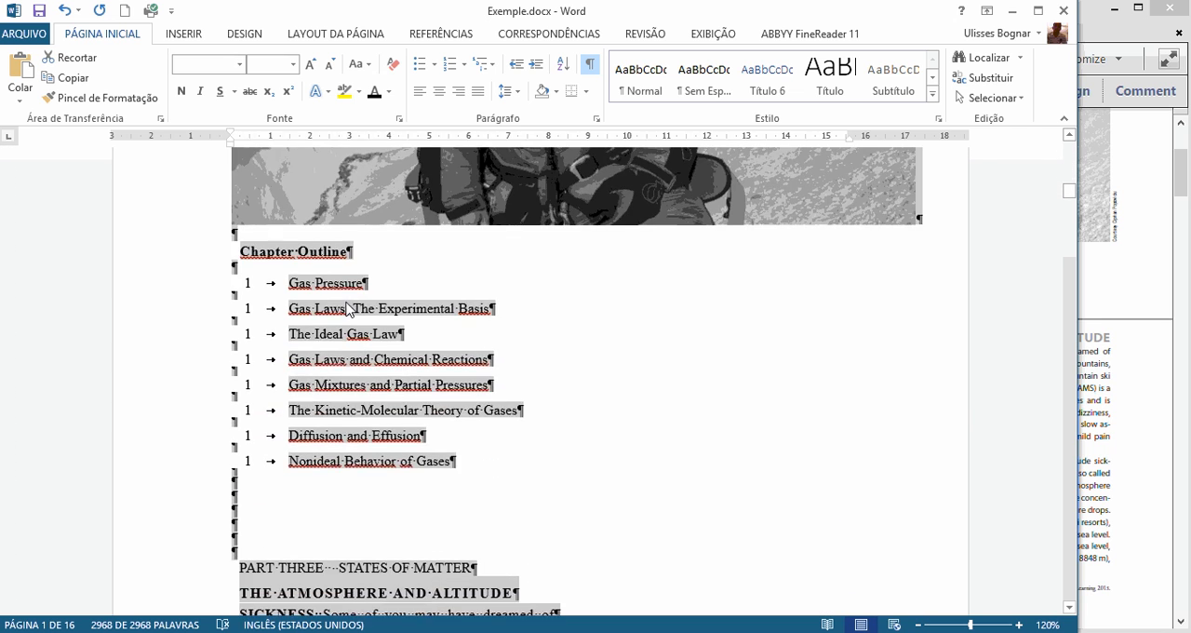
scroll(345, 310, "down", 5)
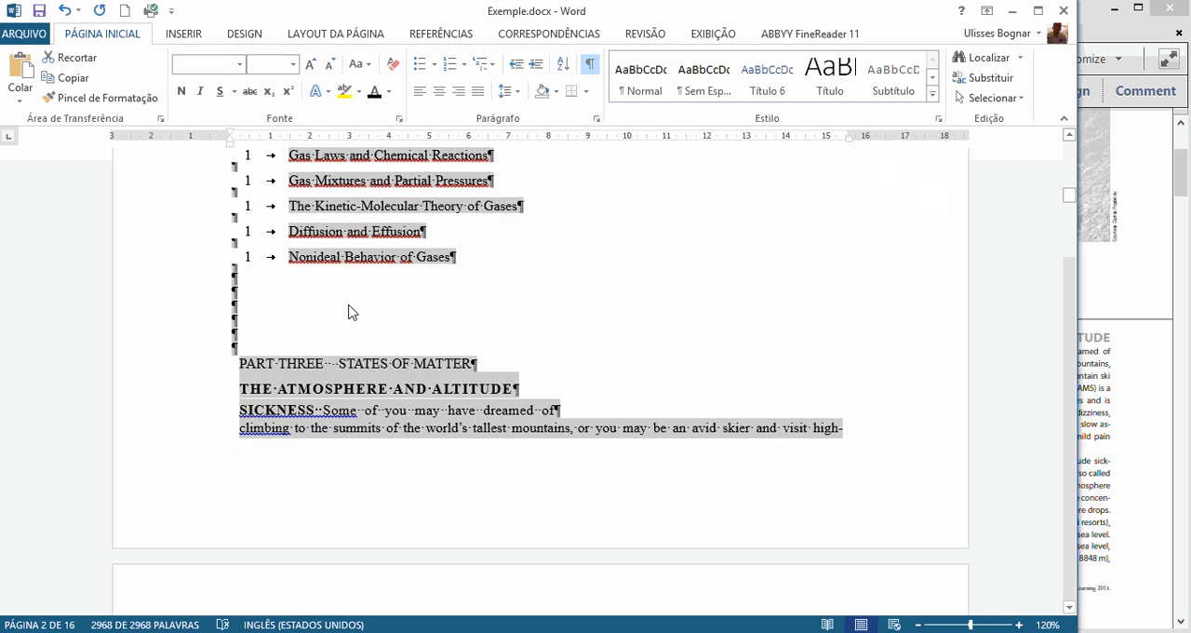
scroll(346, 330, "down", 1)
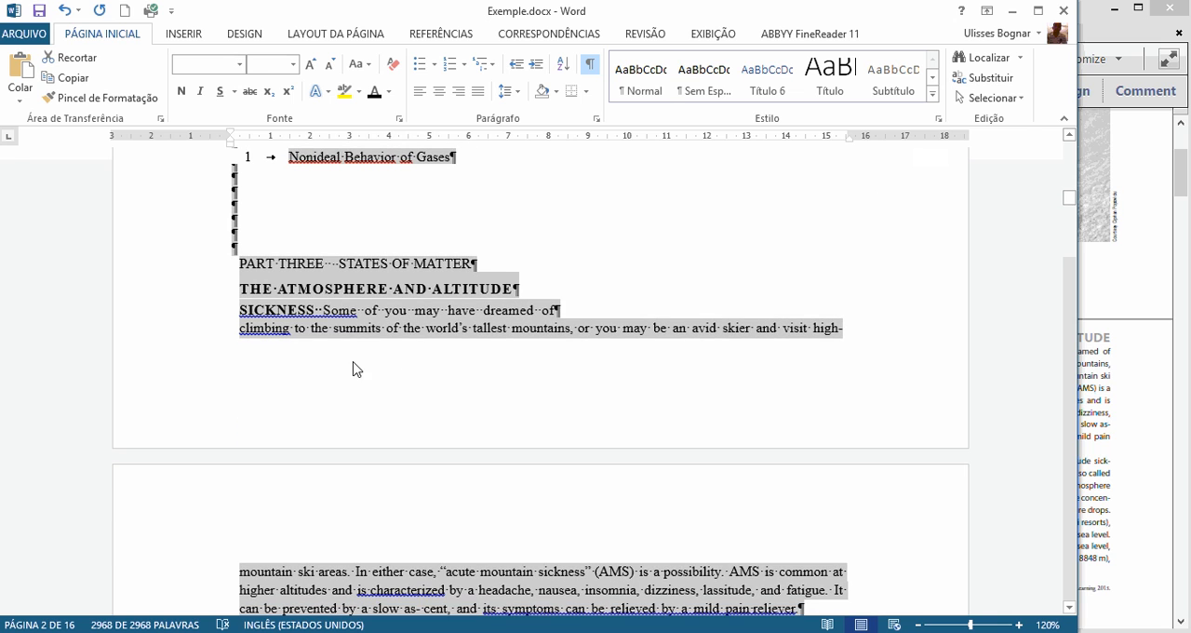
left_click(354, 370)
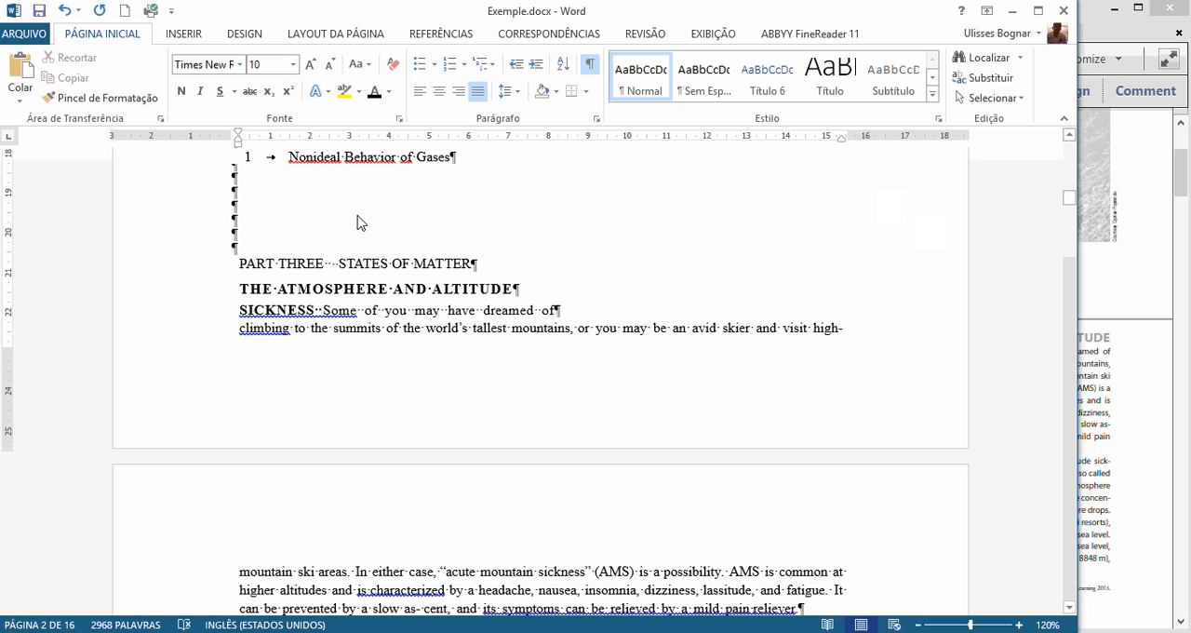
left_click(454, 233)
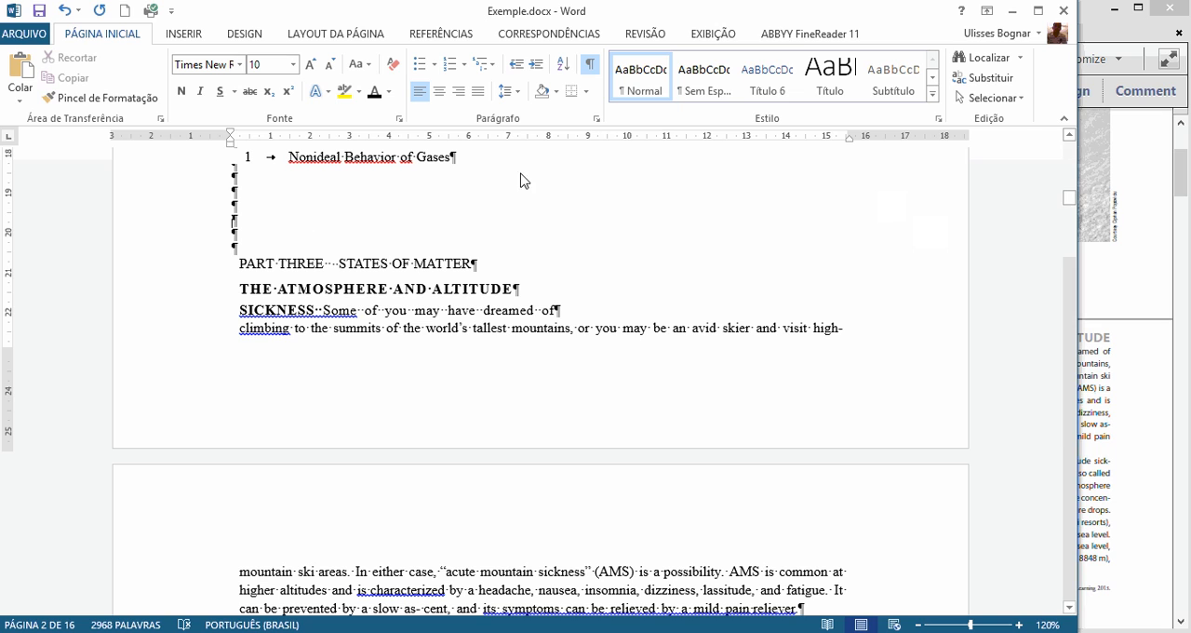
Step: Hide the formatting marks and show them again to check the blank paragraphs above the PART THREE line
left_click(590, 65)
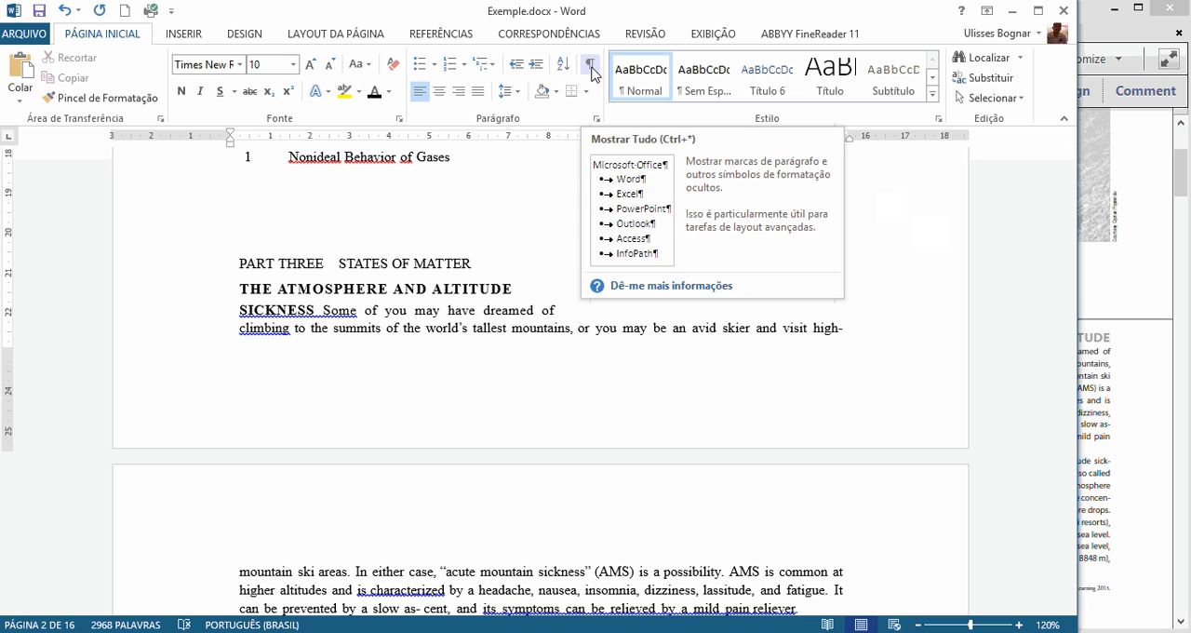
left_click(589, 67)
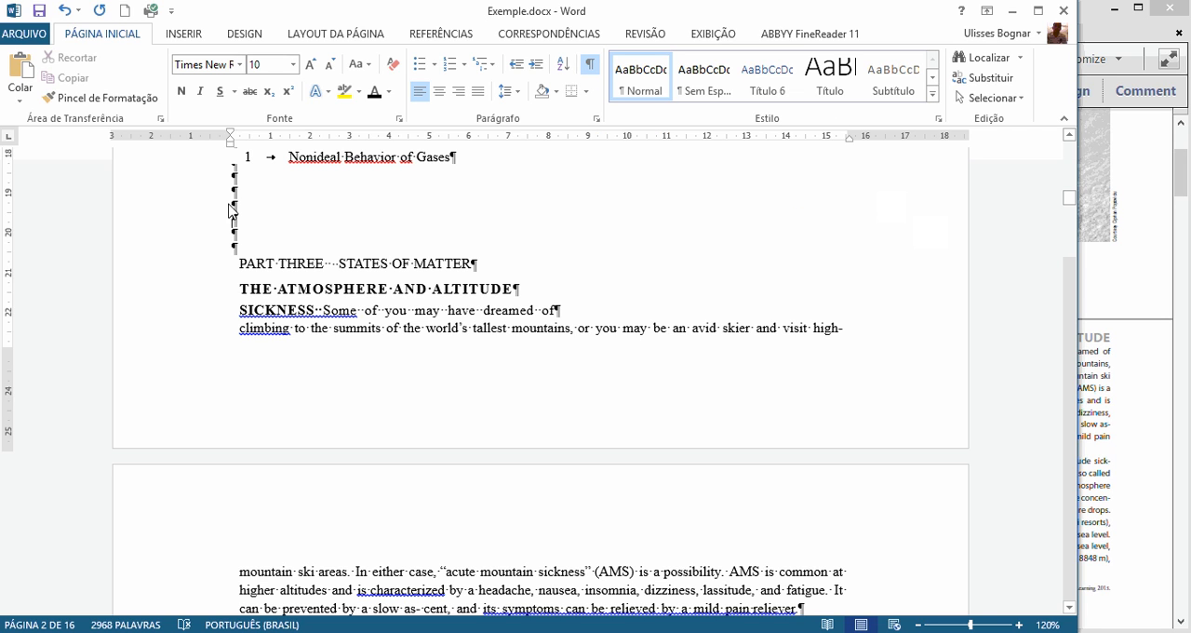
left_click_drag(216, 206, 214, 235)
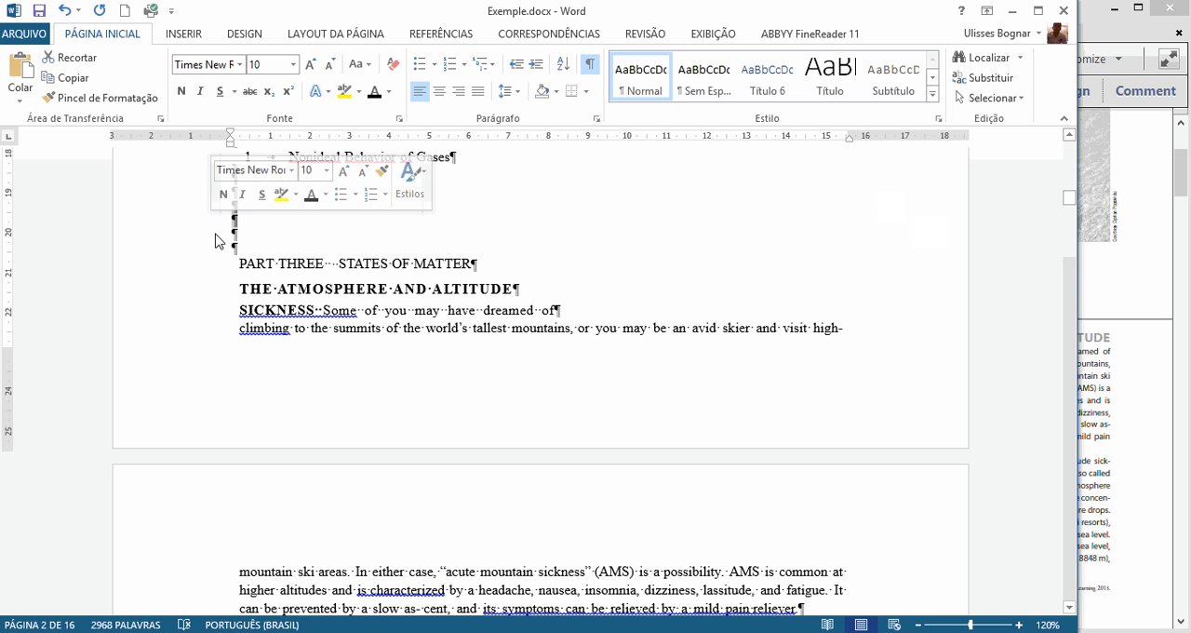
left_click(225, 262)
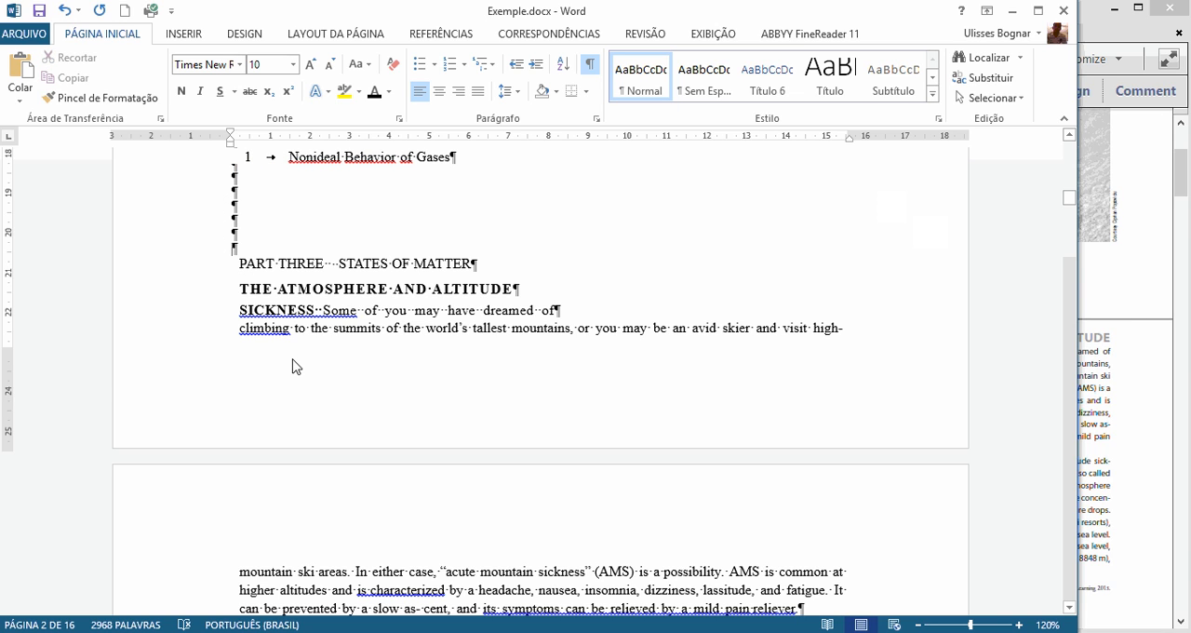
Step: Set all paragraphs in the document to single line spacing with 6 pt before and 6 pt after
key("ctrl+t")
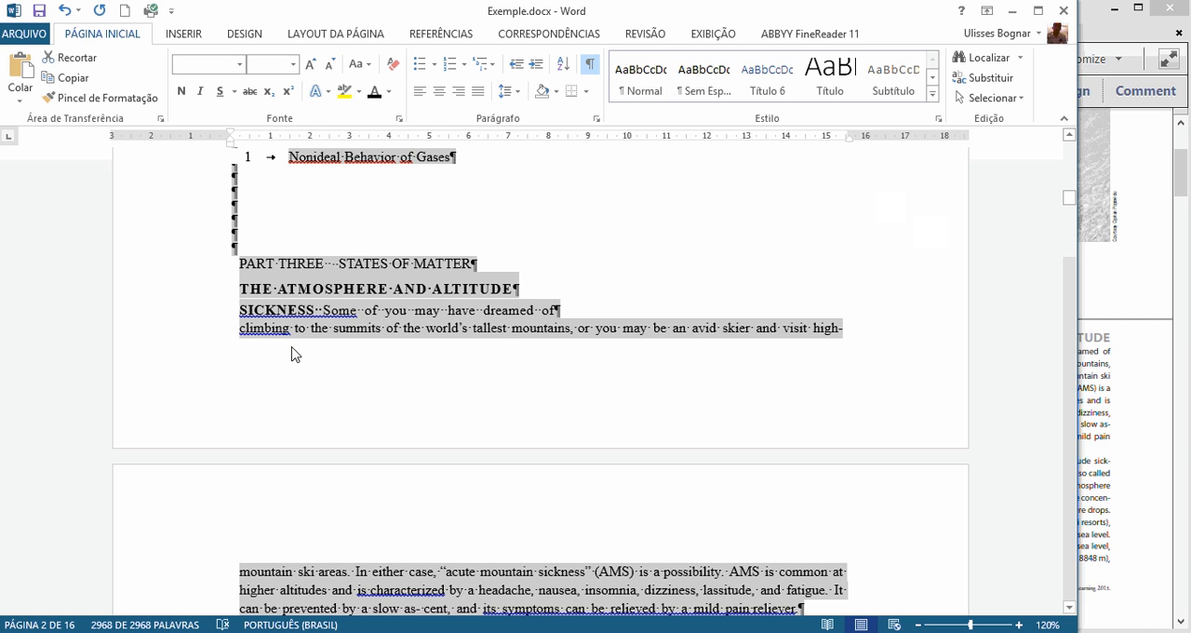
right_click(330, 302)
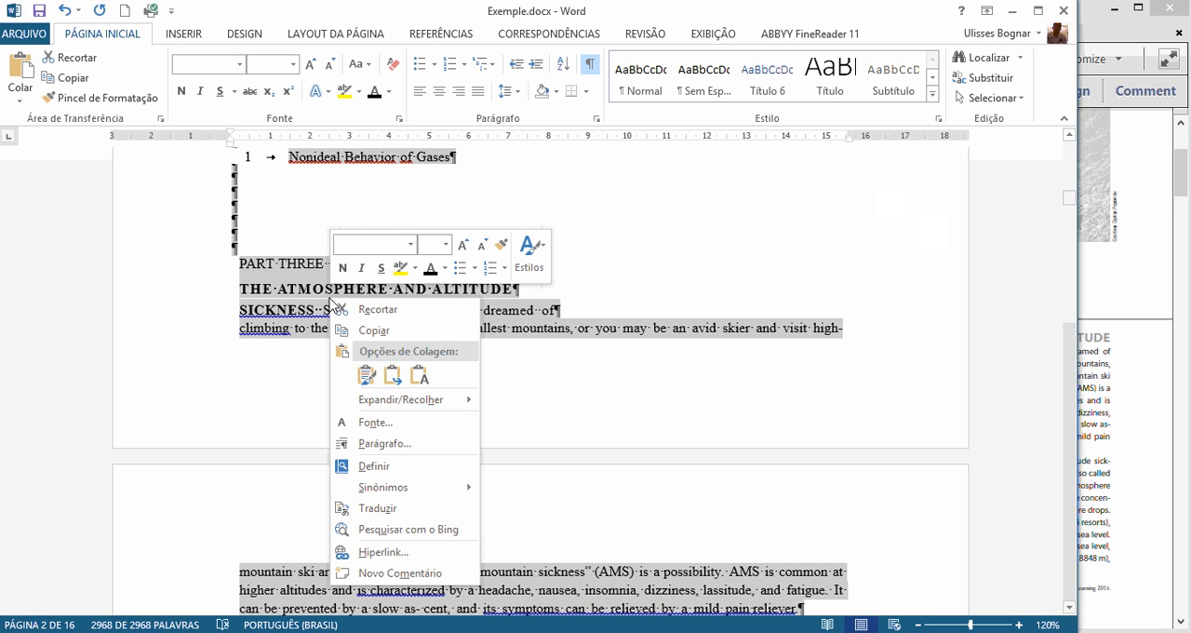
mouse_move(392, 402)
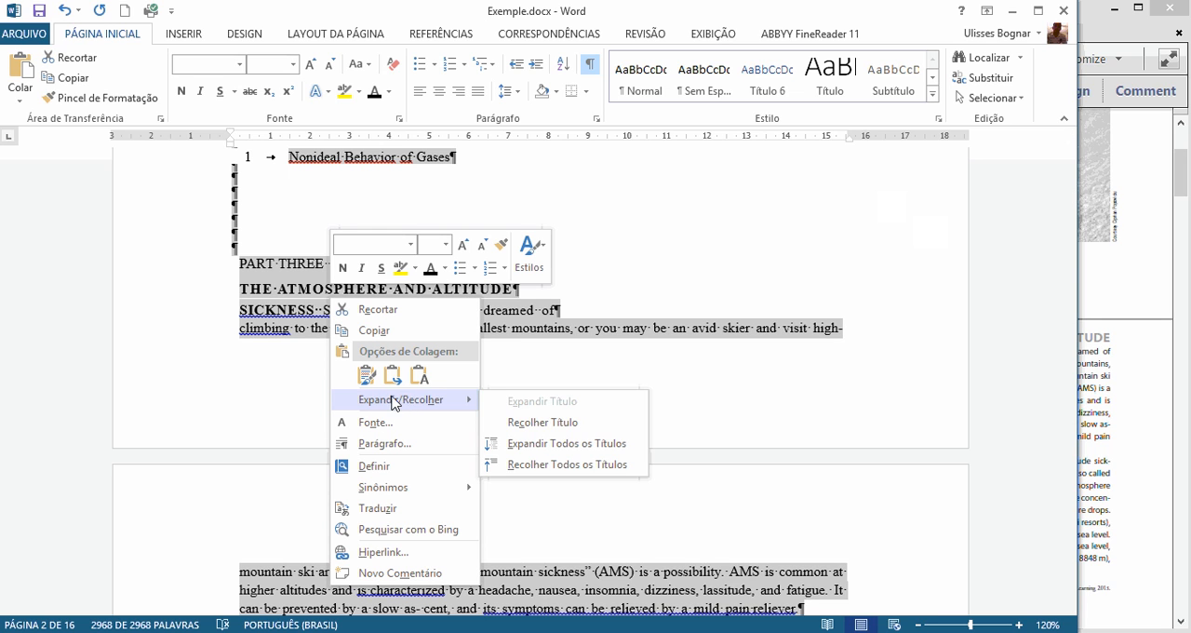
left_click(397, 451)
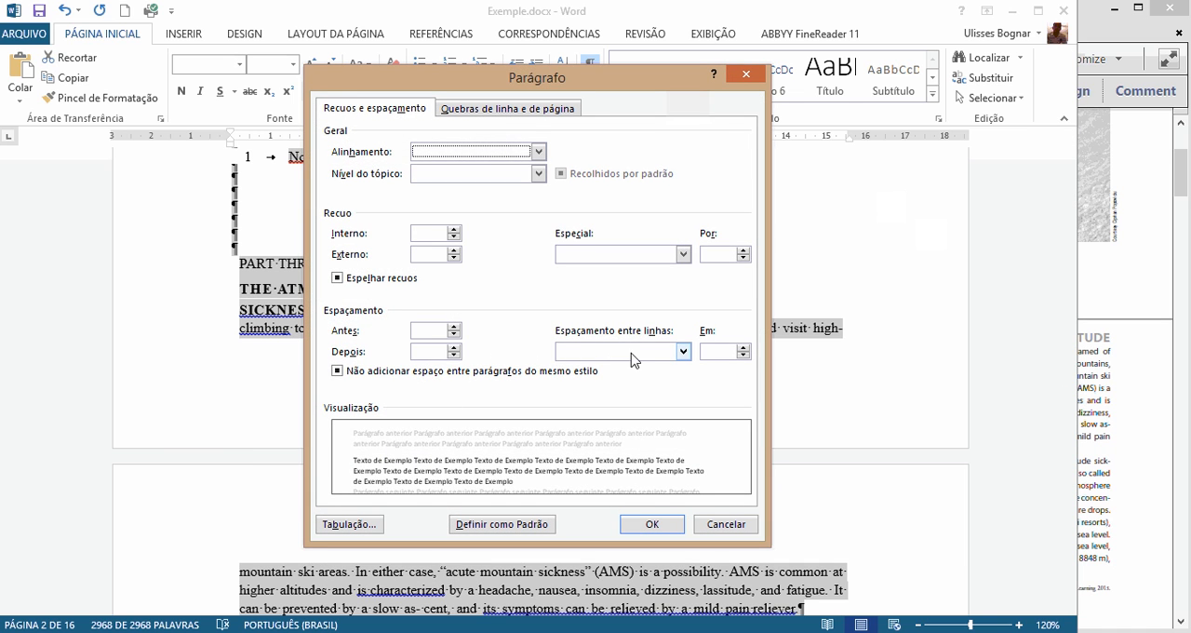
left_click(626, 351)
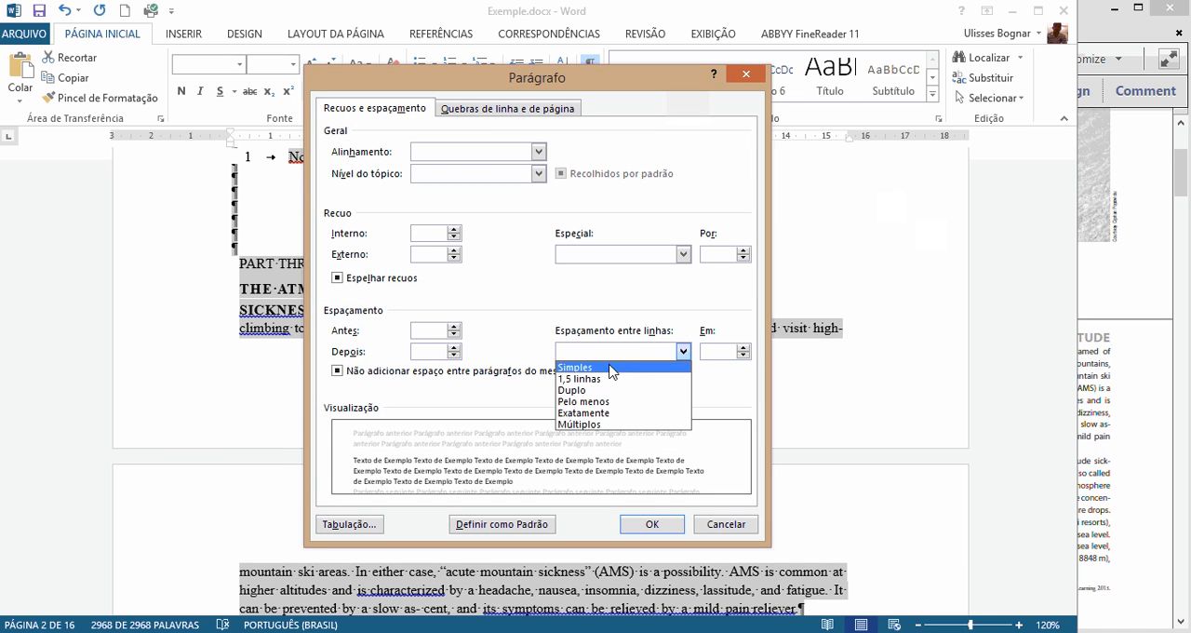
left_click(605, 369)
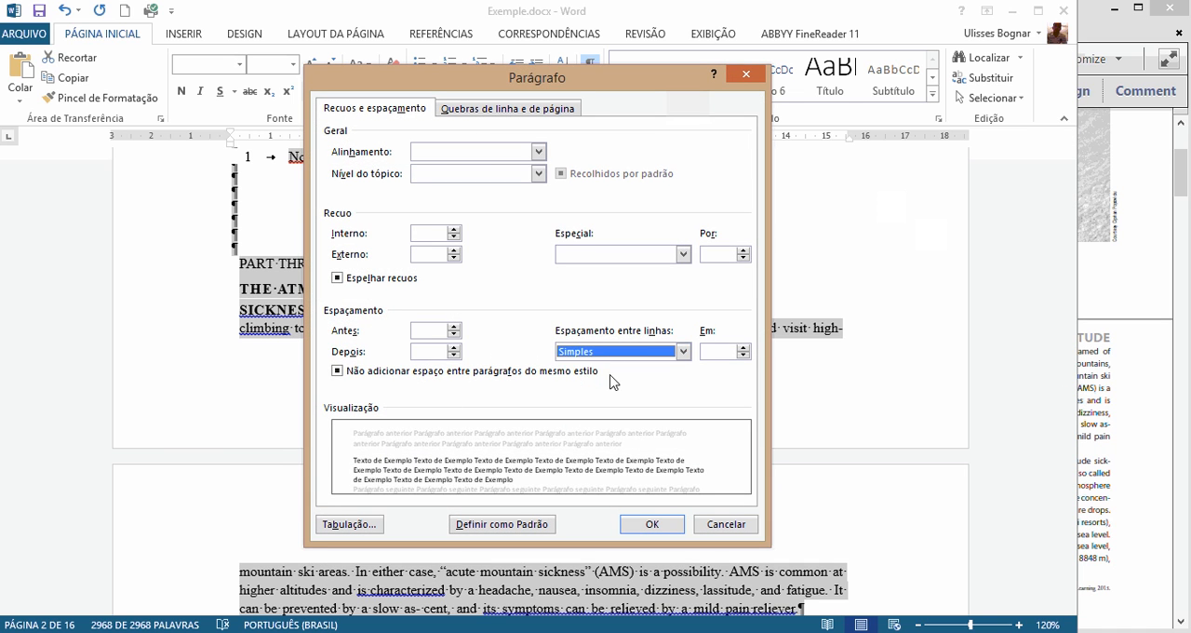
left_click(455, 331)
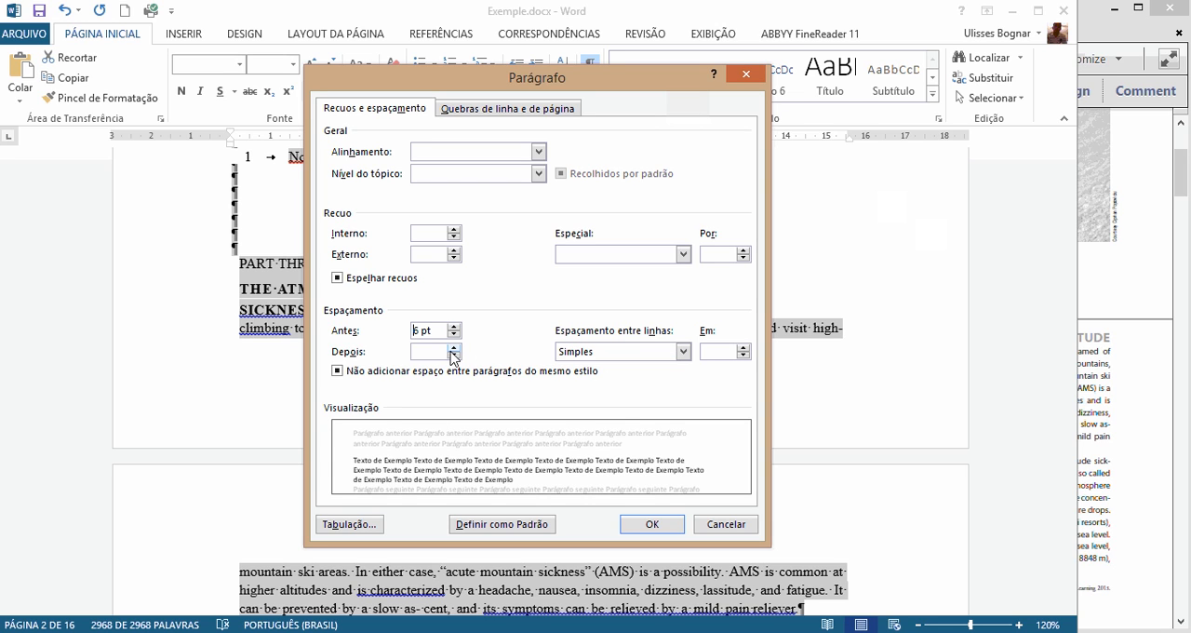
left_click(455, 346)
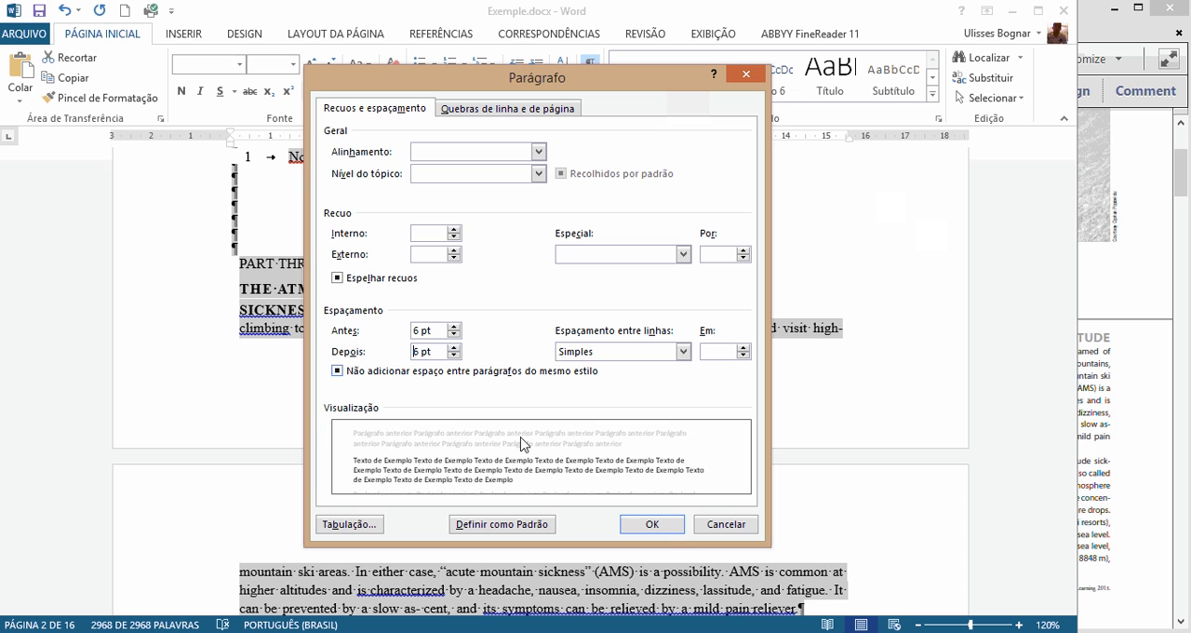
left_click(653, 524)
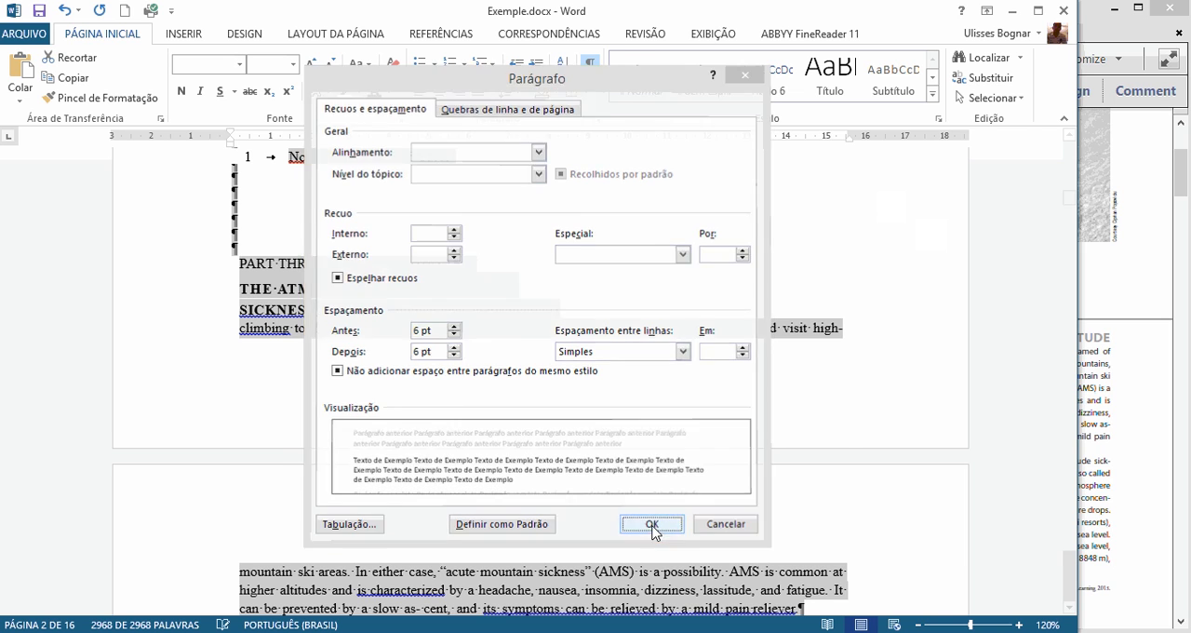
Step: Examine the respaced pages from the chapter outline to the Chapter Goals heading, and clear the selection
scroll(574, 449, "up", 3)
scroll(576, 450, "down", 10)
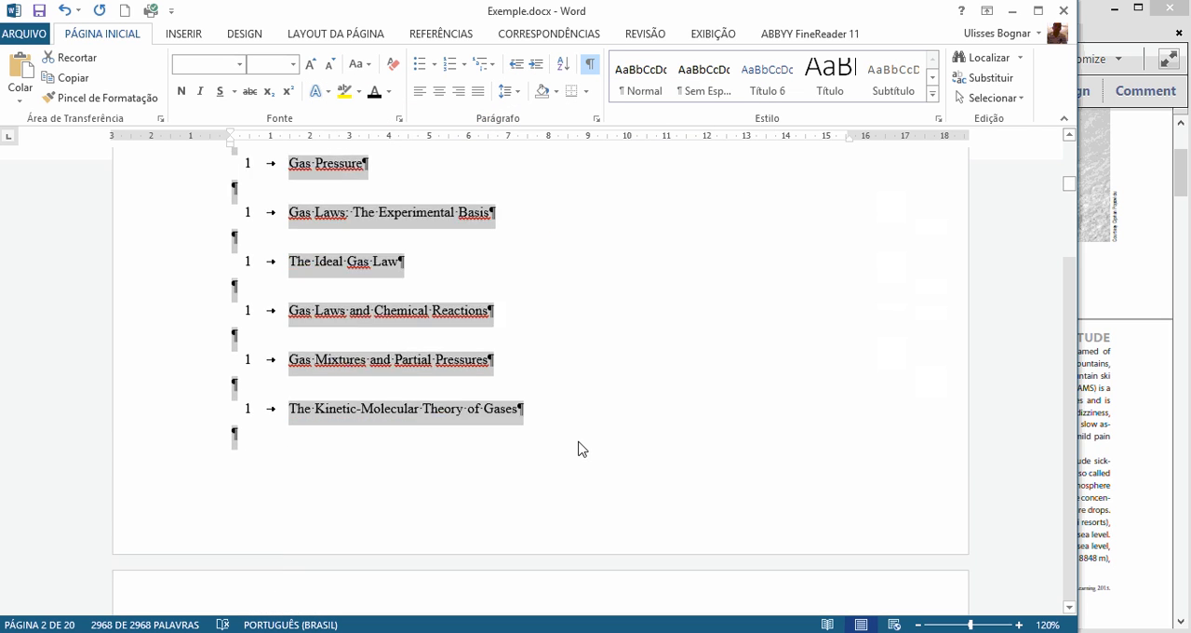
scroll(575, 452, "down", 3)
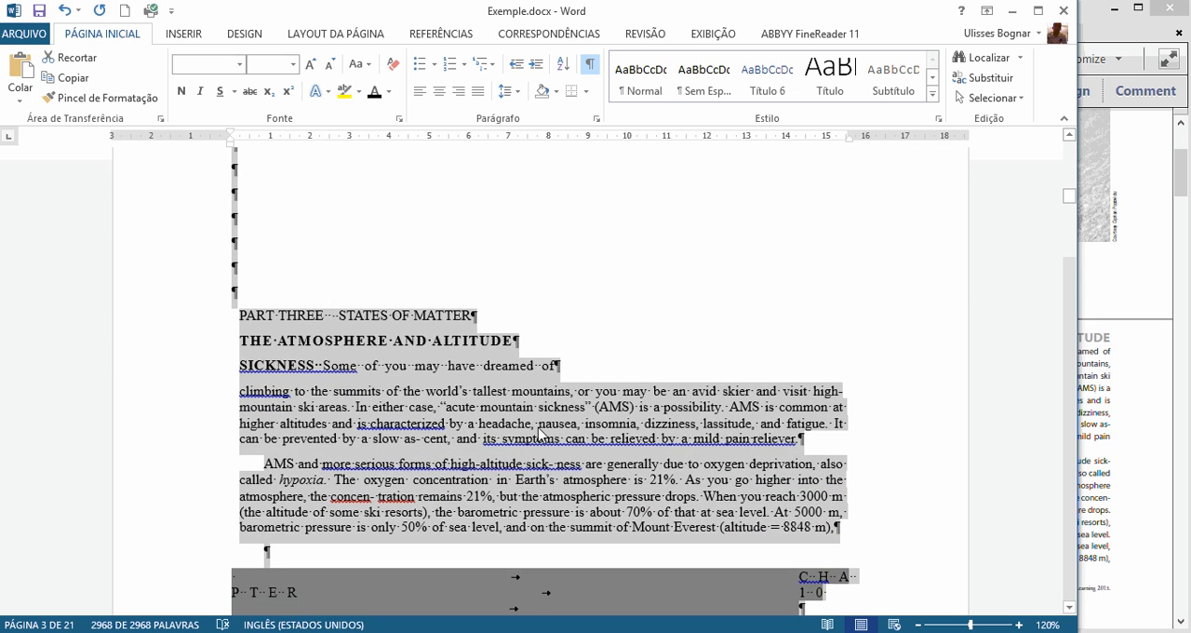
left_click(507, 413)
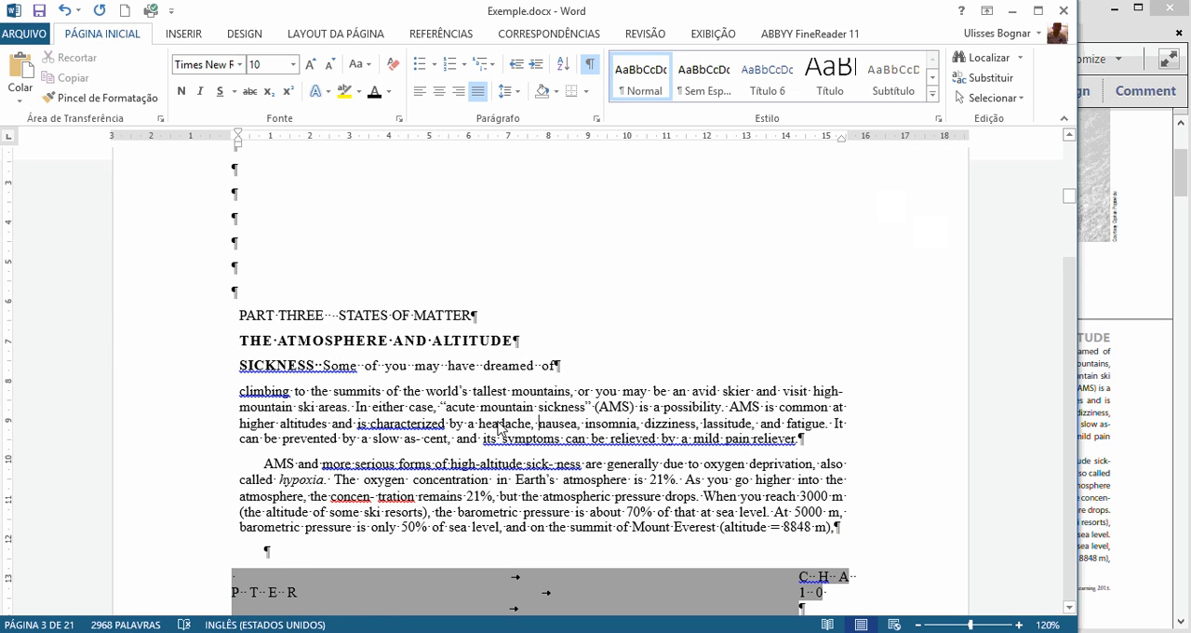
scroll(499, 426, "down", 1)
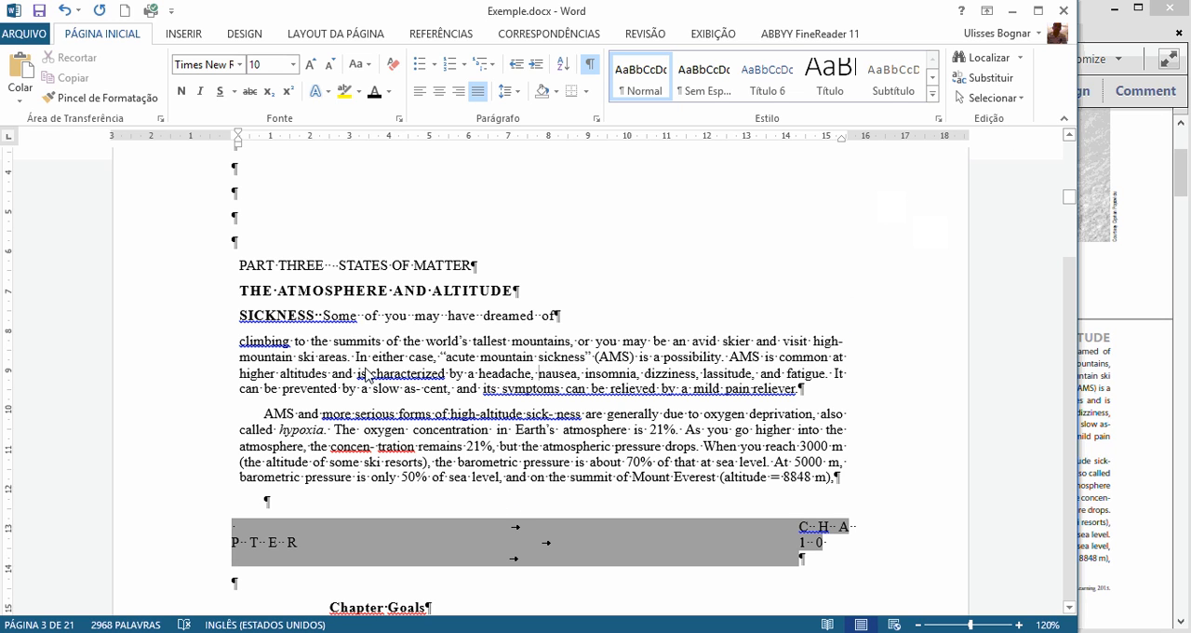
Step: Highlight the double space between "Some" and "of" in the SICKNESS line and zoom to 140% to inspect it
left_click(360, 317)
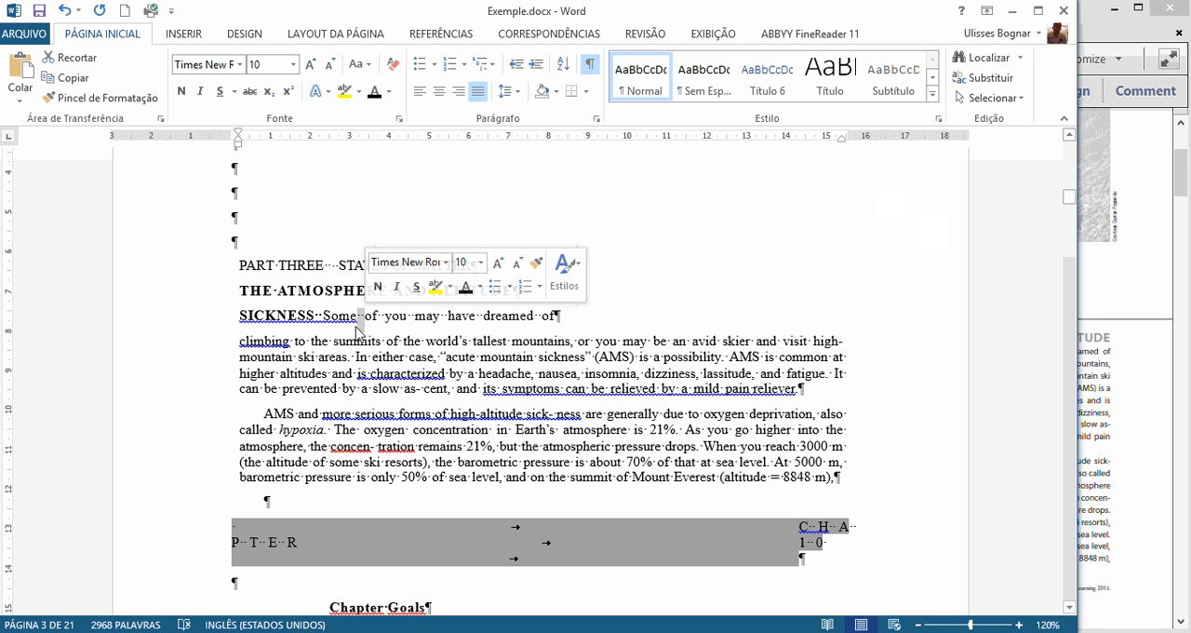
left_click(358, 322)
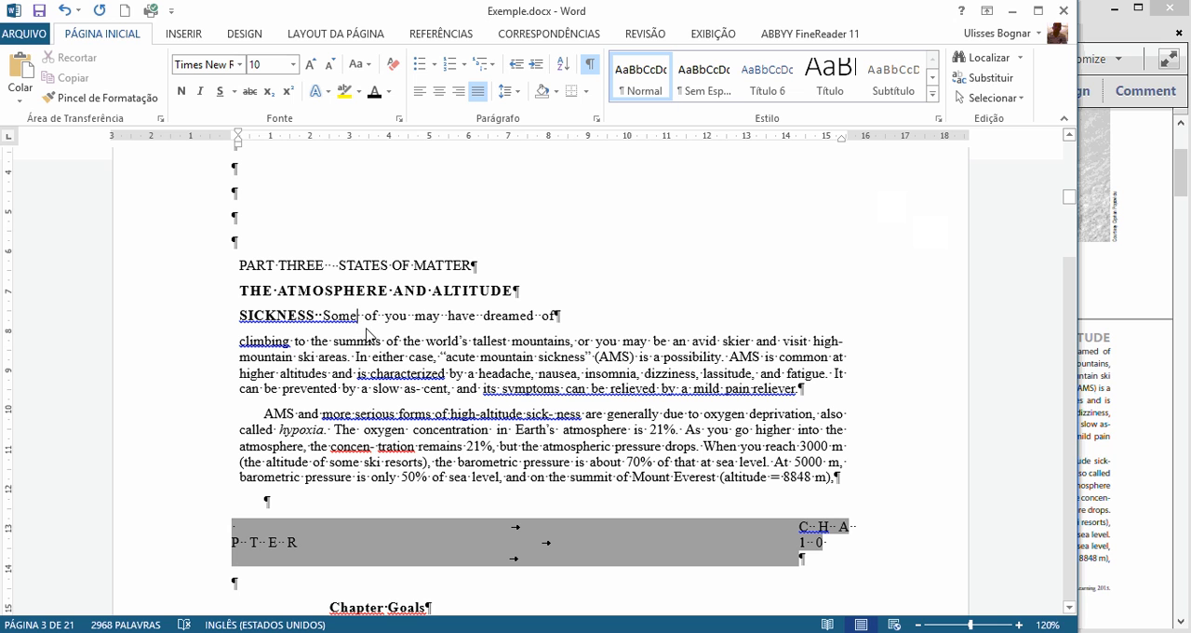
left_click_drag(358, 315, 366, 317)
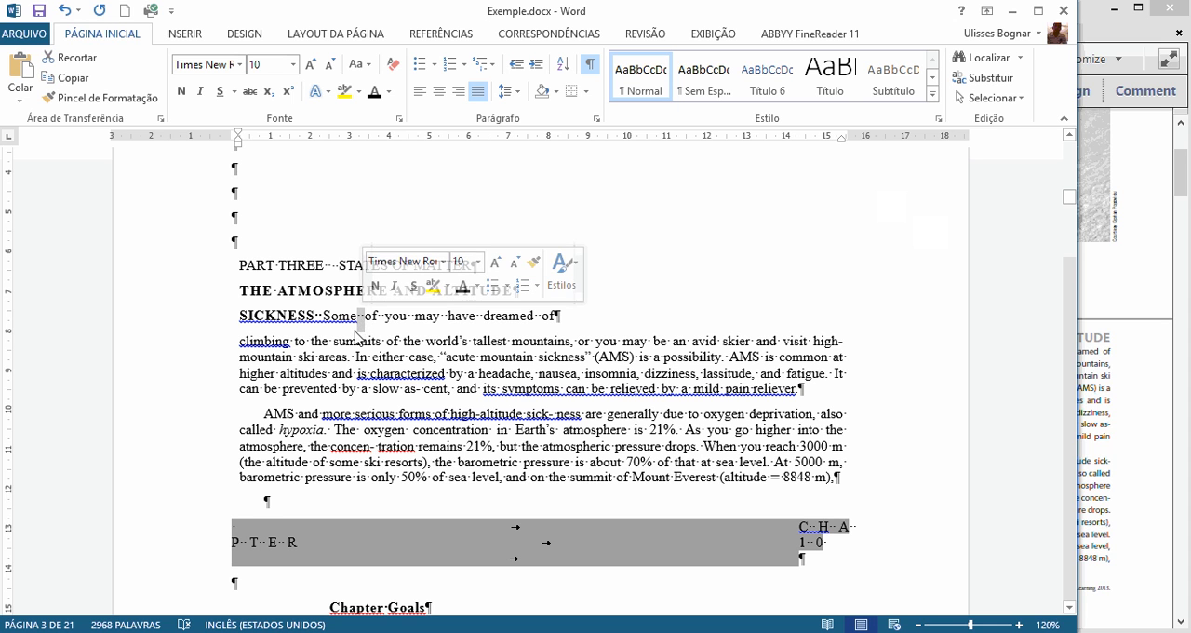
scroll(355, 336, "up", 1)
scroll(354, 342, "up", 1)
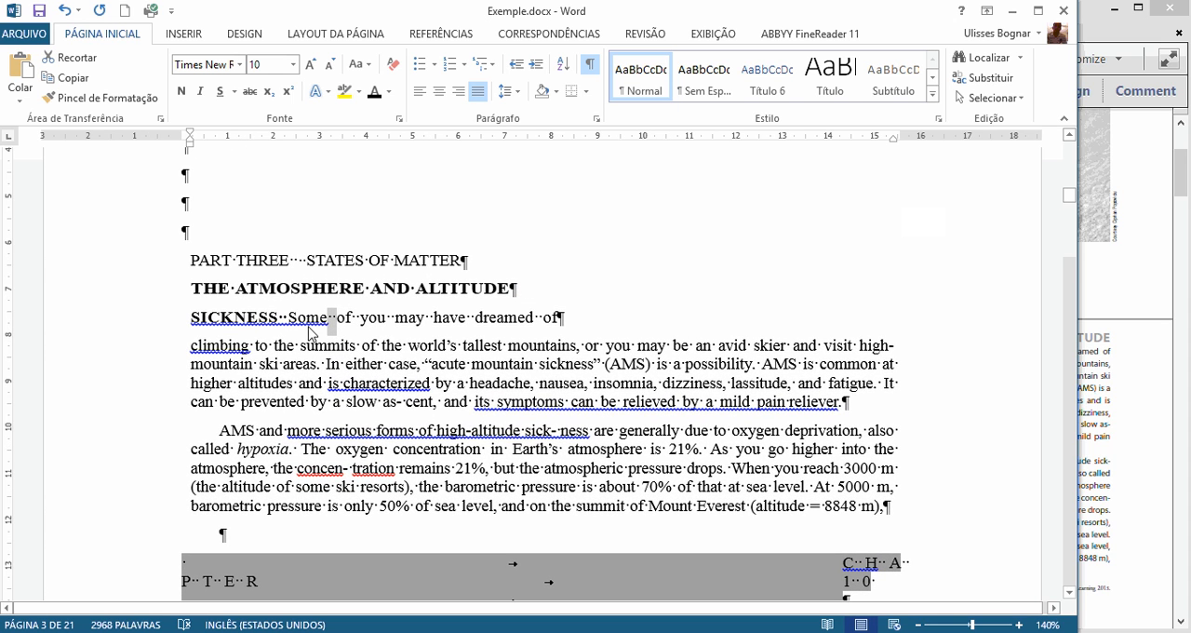
left_click(323, 319)
left_click_drag(327, 320, 337, 324)
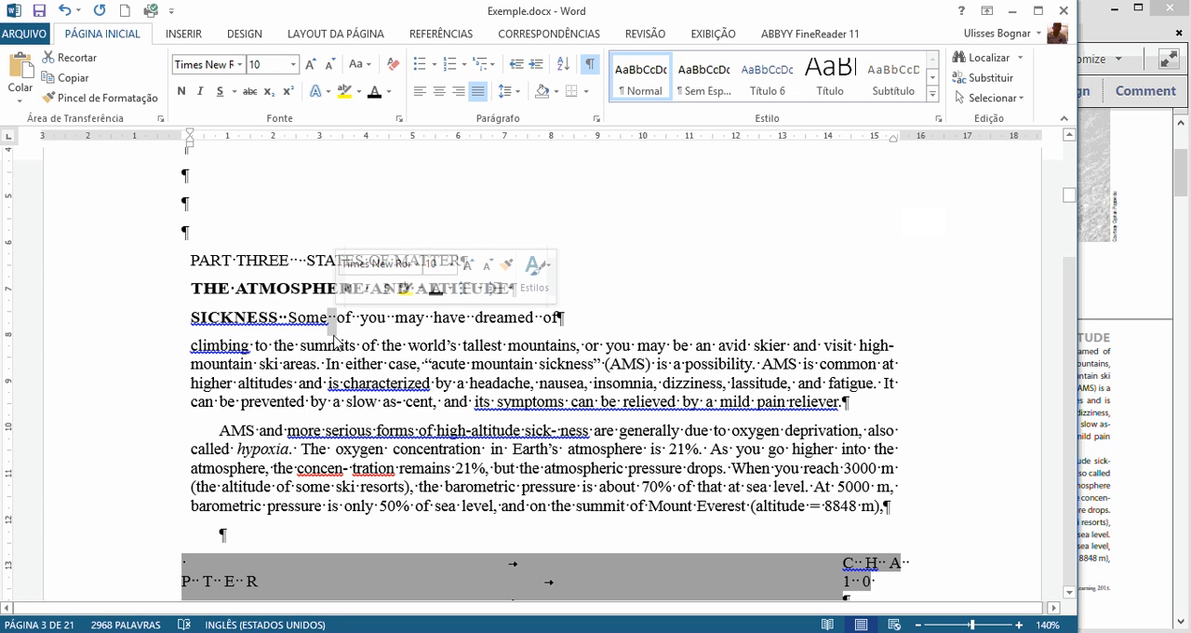
left_click(331, 326)
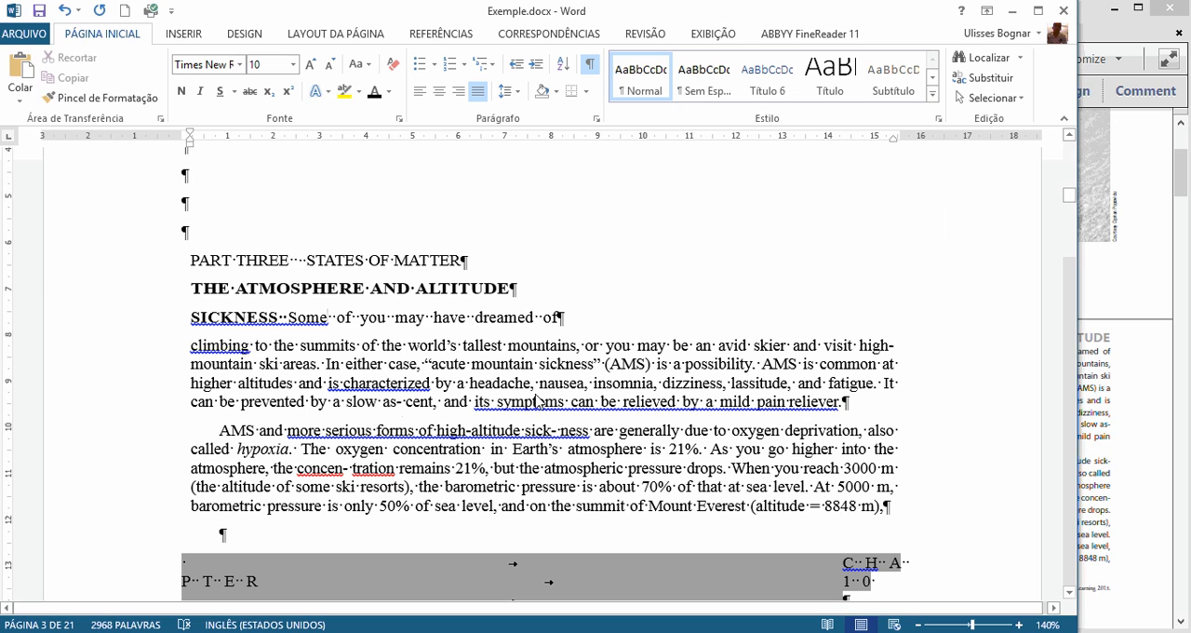
Step: Replace all double spaces in the document with single spaces, repeating the replacement to catch leftovers, and close Find and Replace
left_click(984, 80)
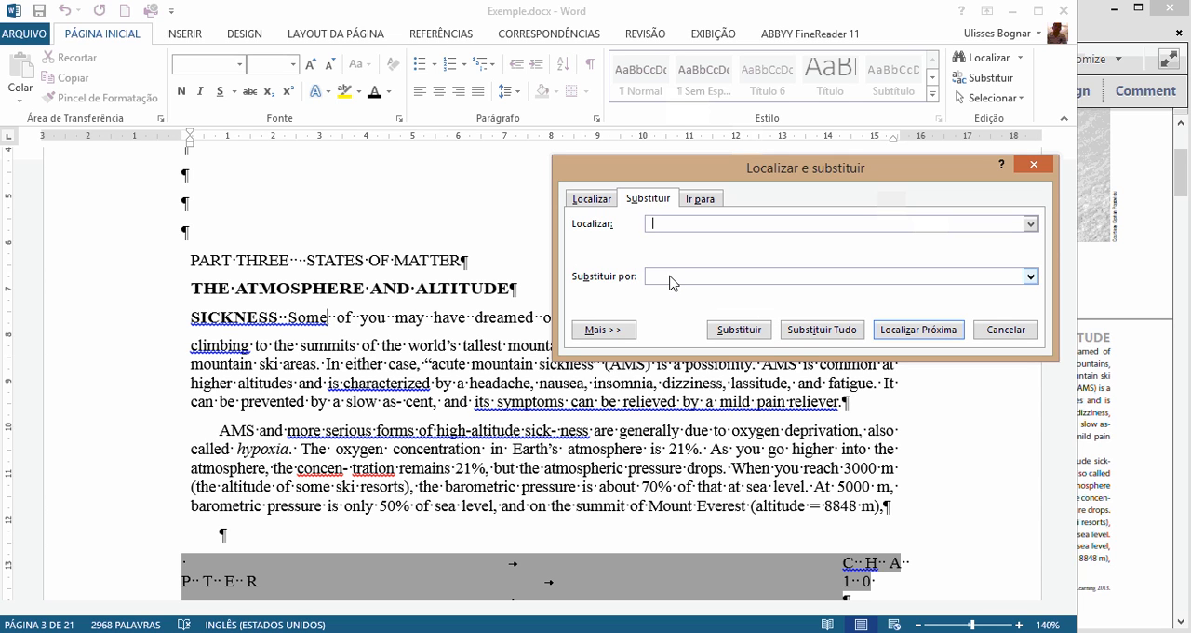
left_click(819, 330)
left_click(605, 375)
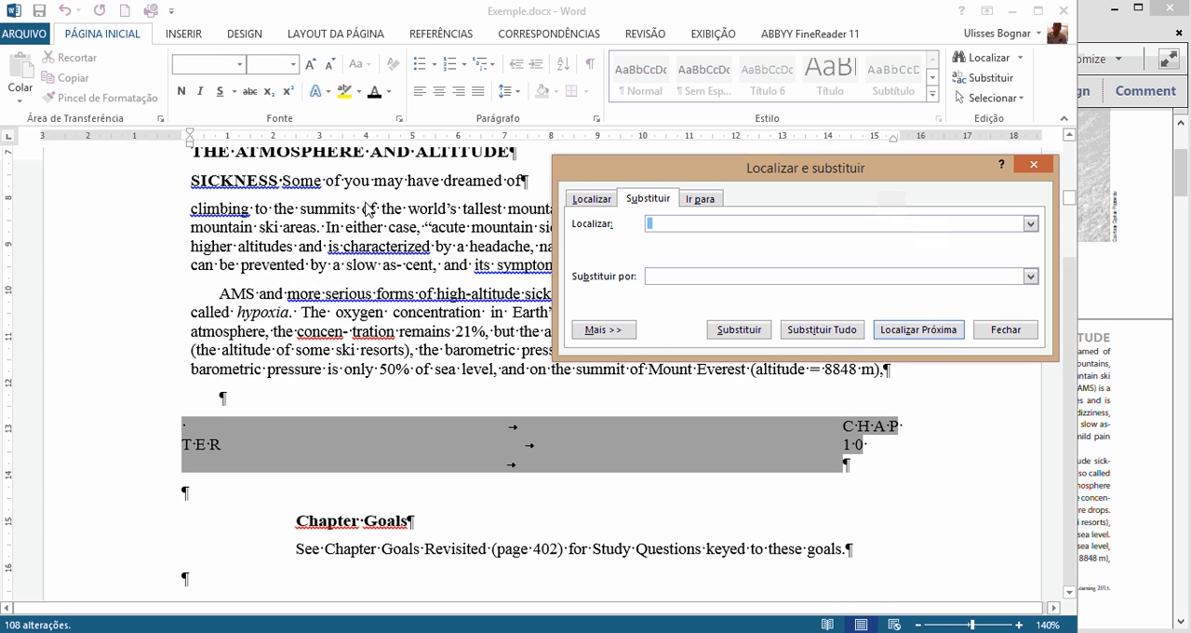
left_click(811, 332)
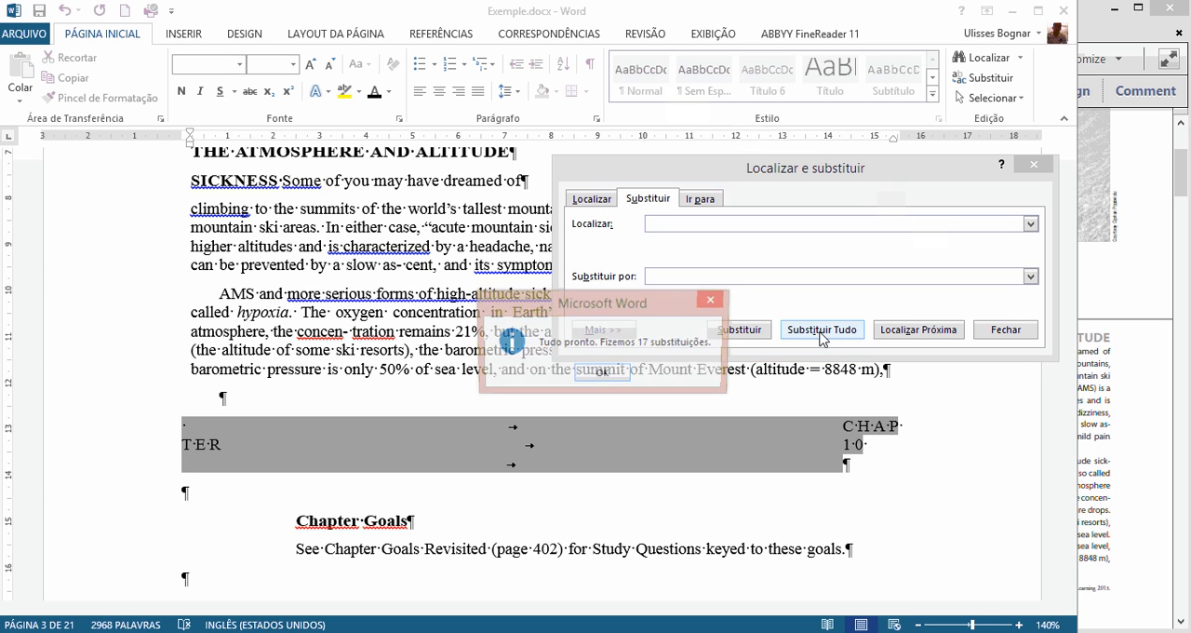
left_click(605, 374)
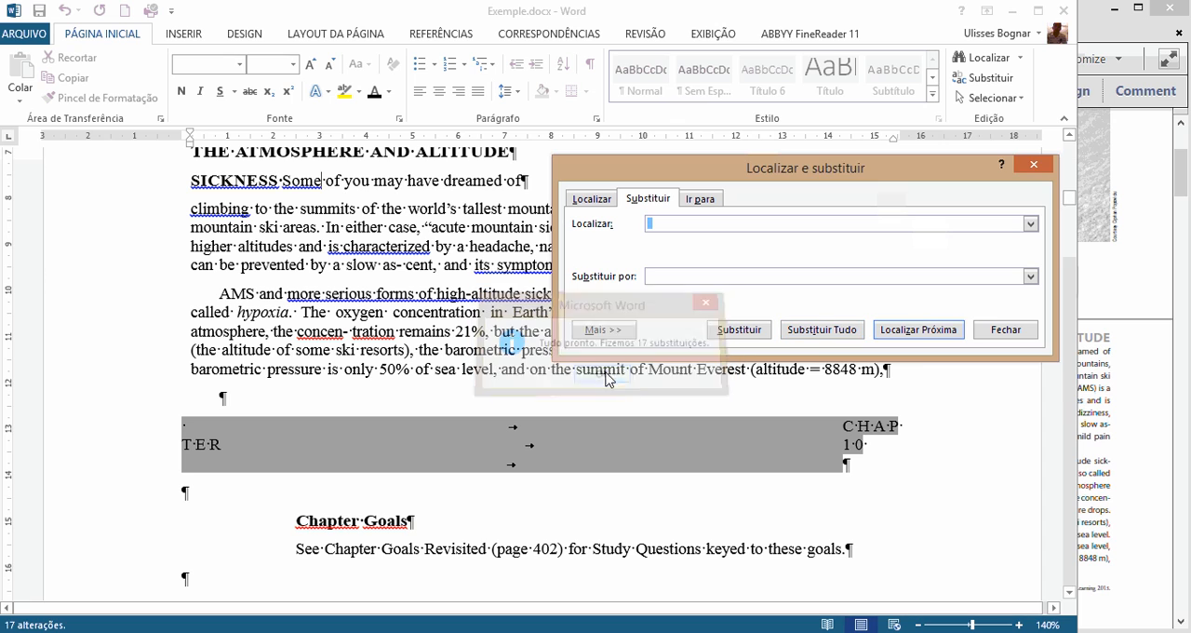
left_click(812, 331)
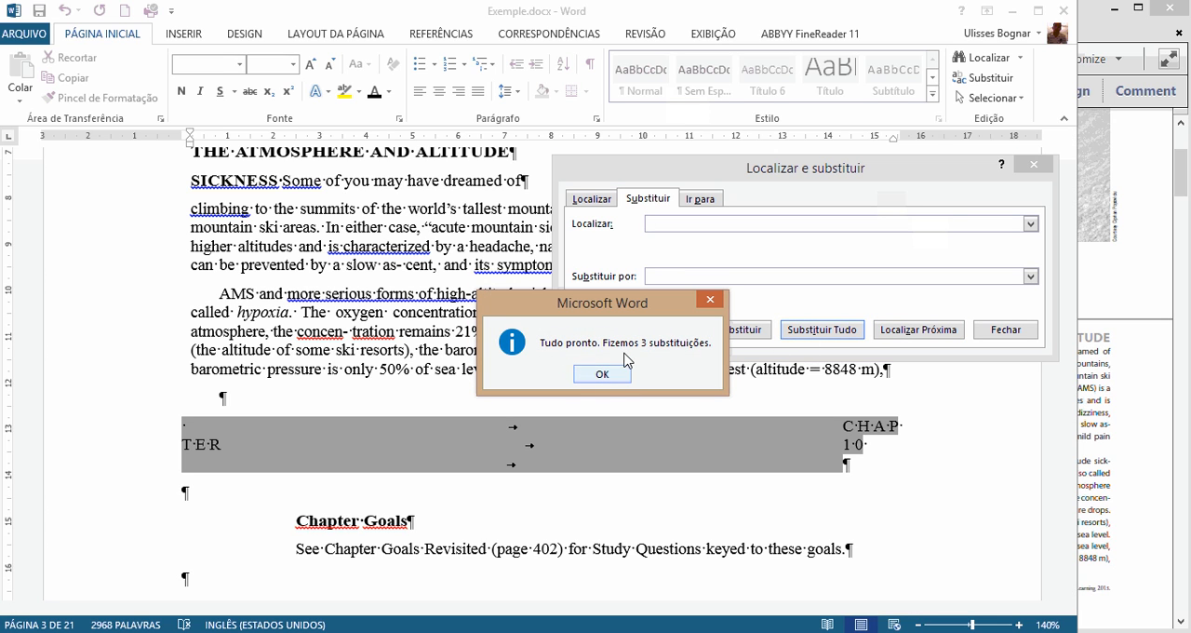
left_click(605, 374)
left_click(821, 335)
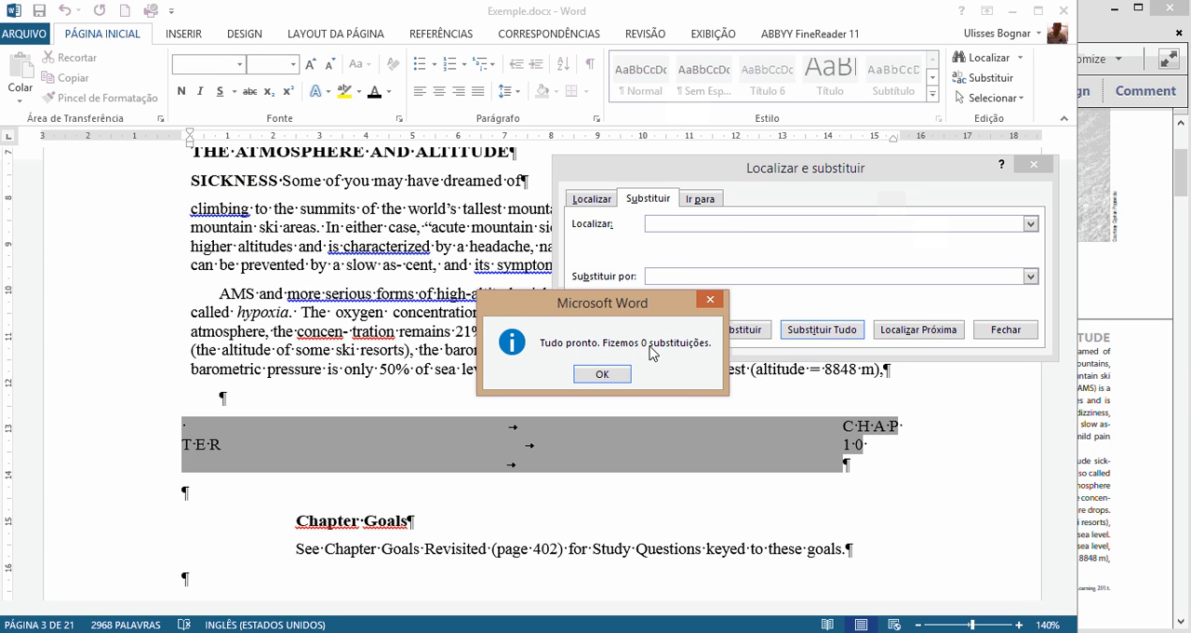
left_click(602, 374)
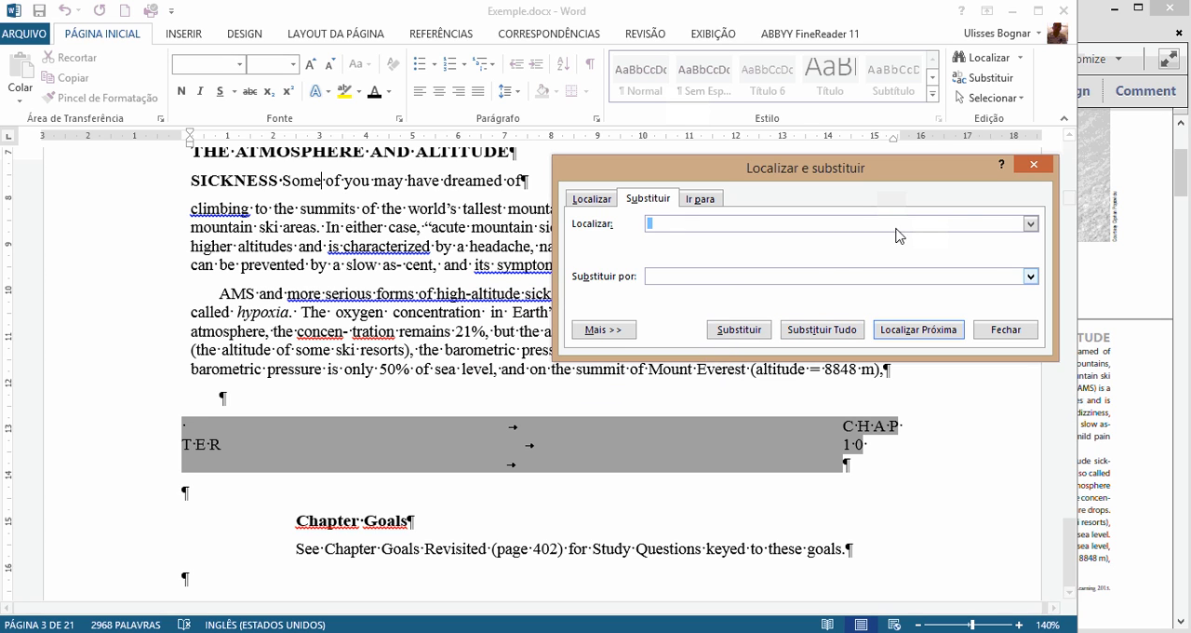
left_click(1033, 165)
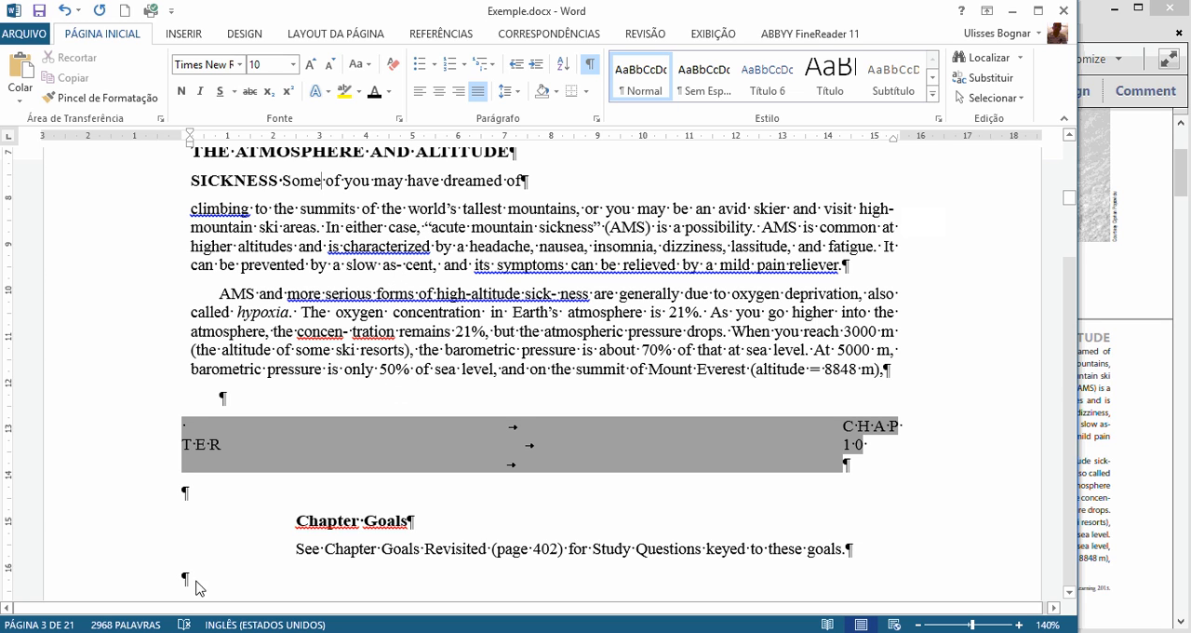
Step: Switch to Exemple.pdf in Adobe Acrobat Pro, highlight the line-broken word "sick-ness" at 125% zoom, and return to the Word document
left_click(1128, 447)
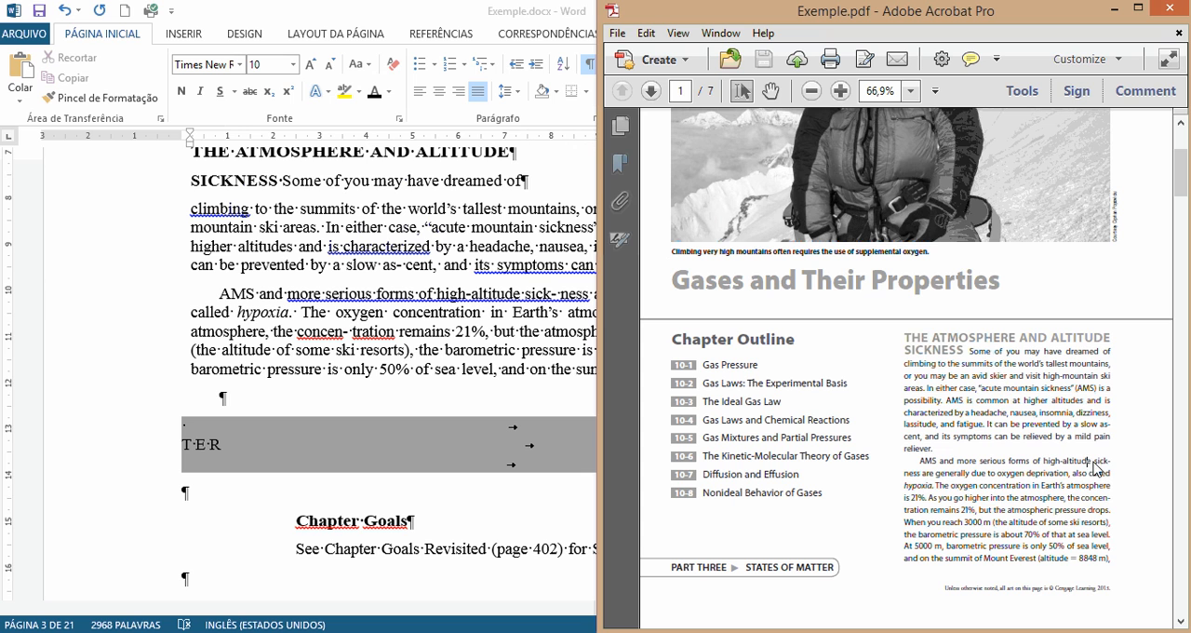
scroll(1100, 472, "up", 4)
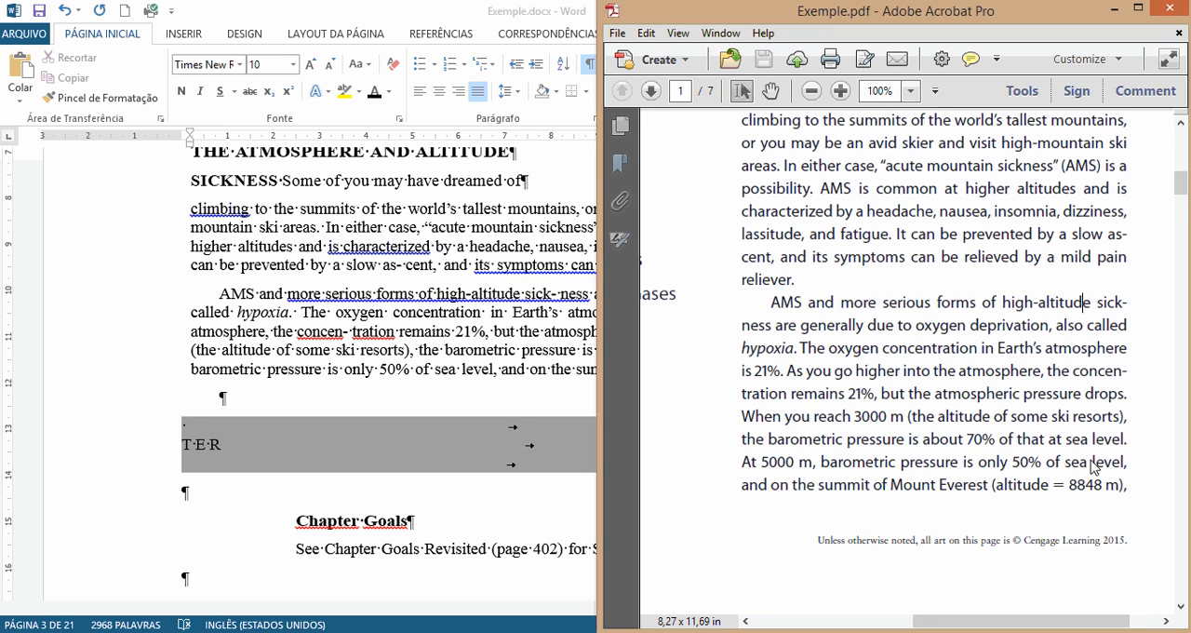
left_click_drag(1098, 304, 798, 327)
left_click(1135, 307)
left_click_drag(1119, 304, 780, 333)
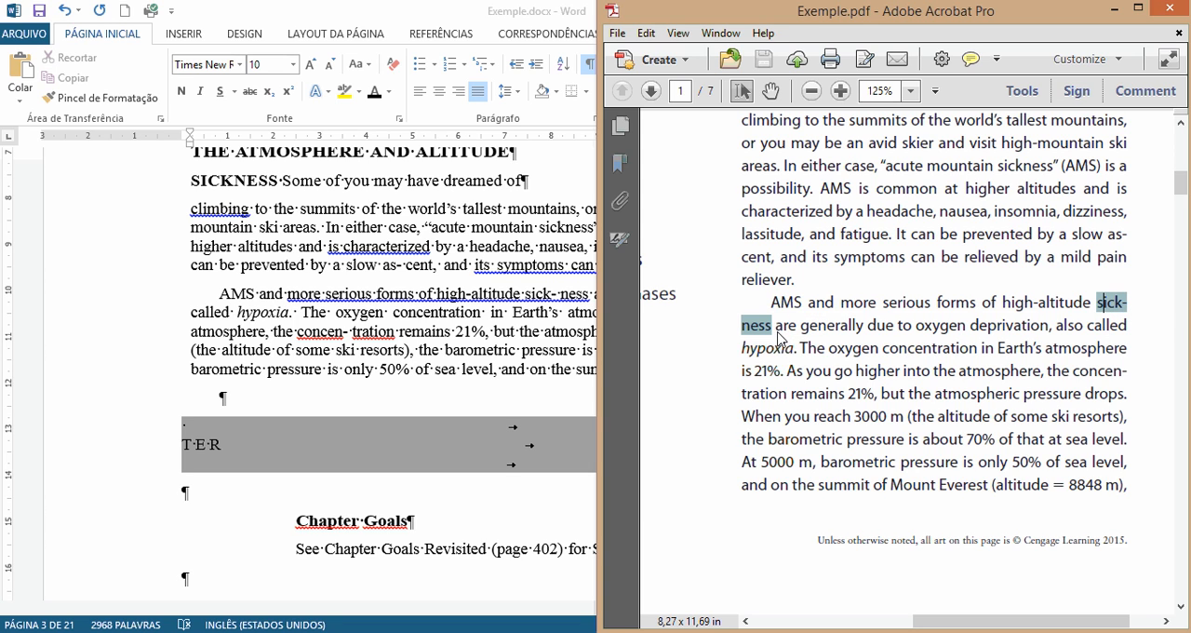
left_click(407, 307)
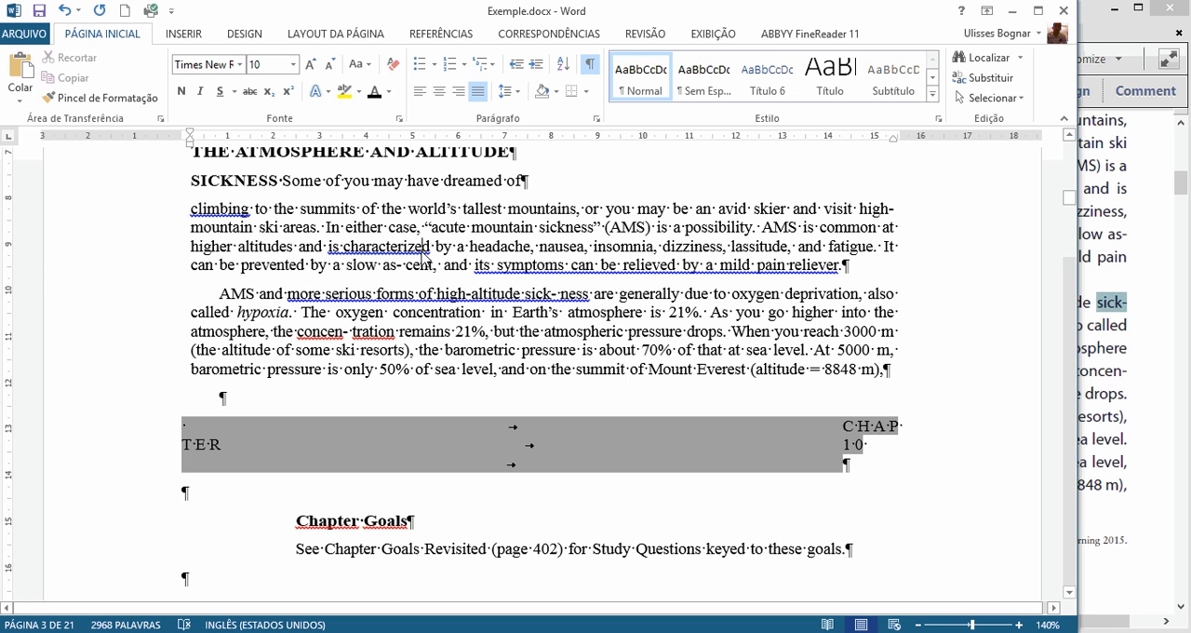
left_click(975, 81)
key("BackSpace")
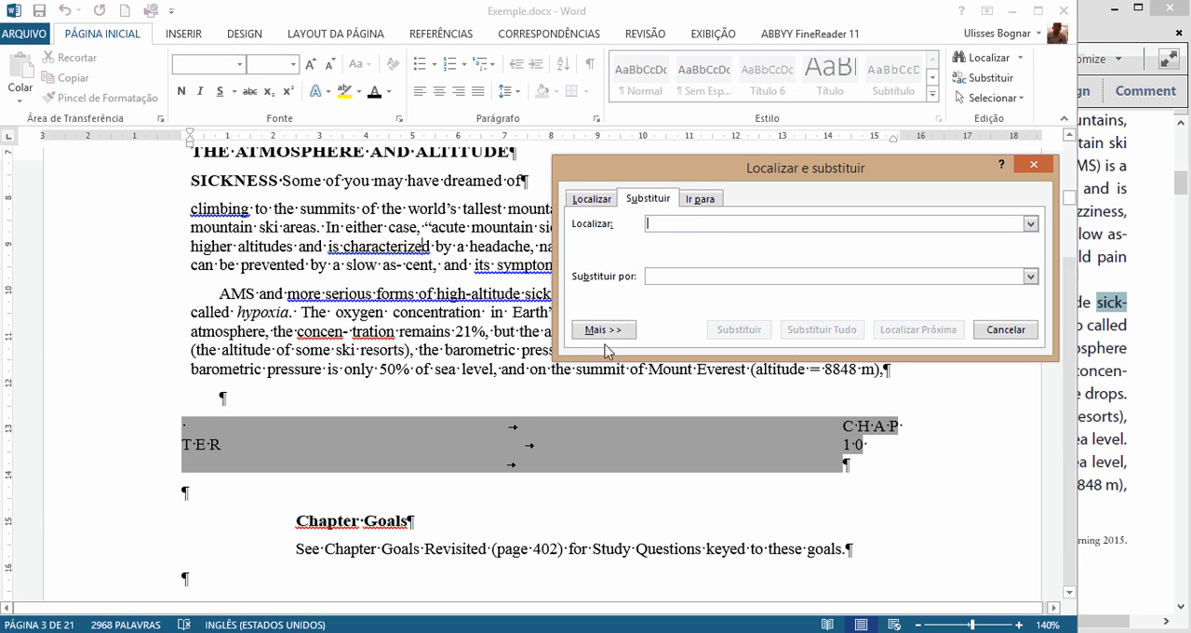
left_click(649, 277)
left_click(679, 226)
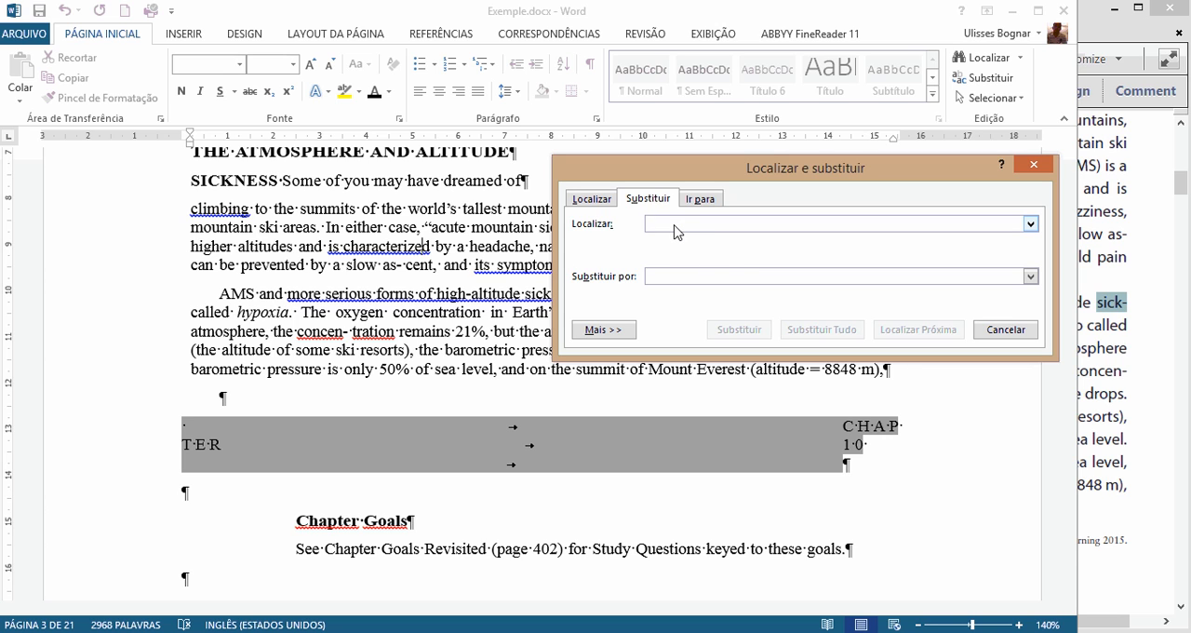
type("-")
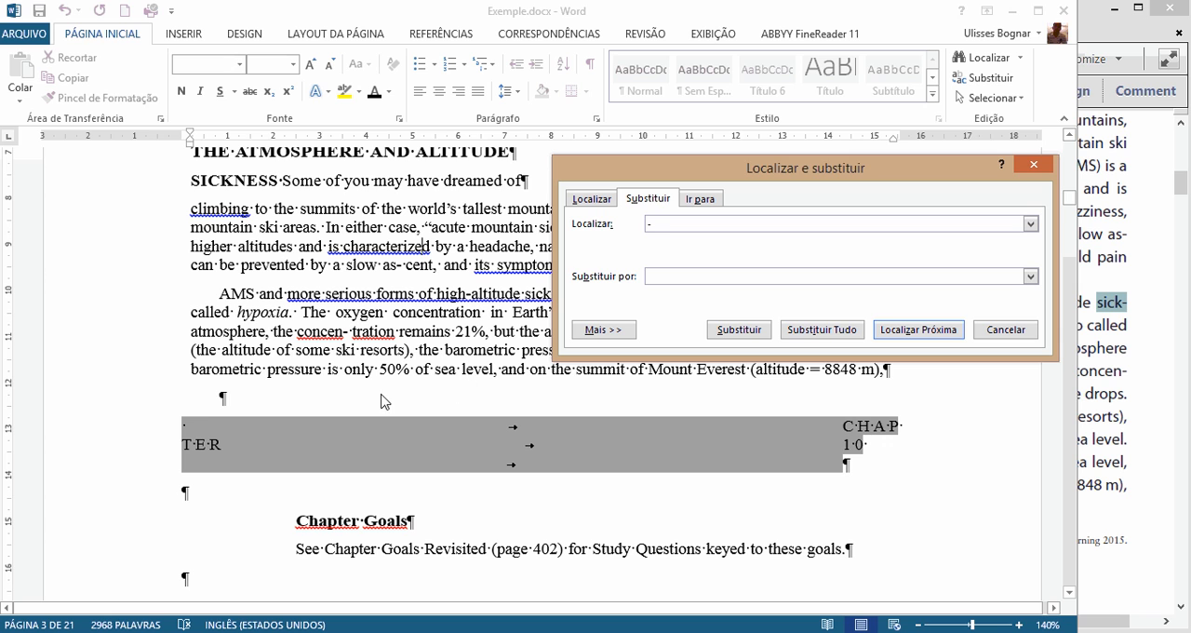
left_click(444, 362)
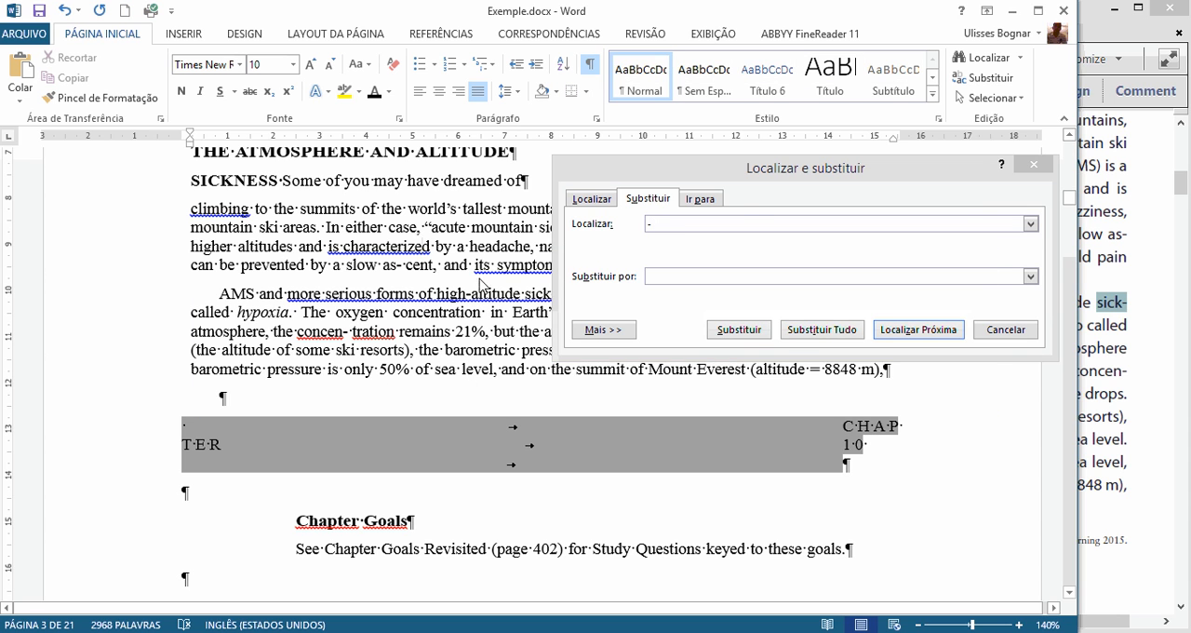
key("alt+Tab")
key("alt+Tab")
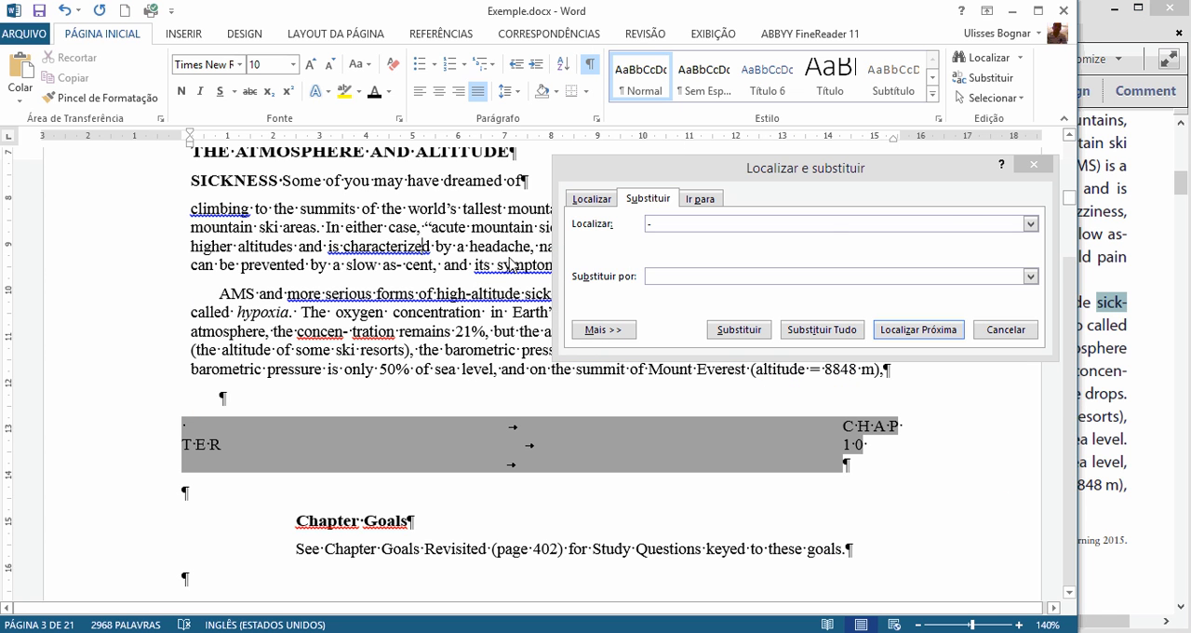
left_click(1034, 167)
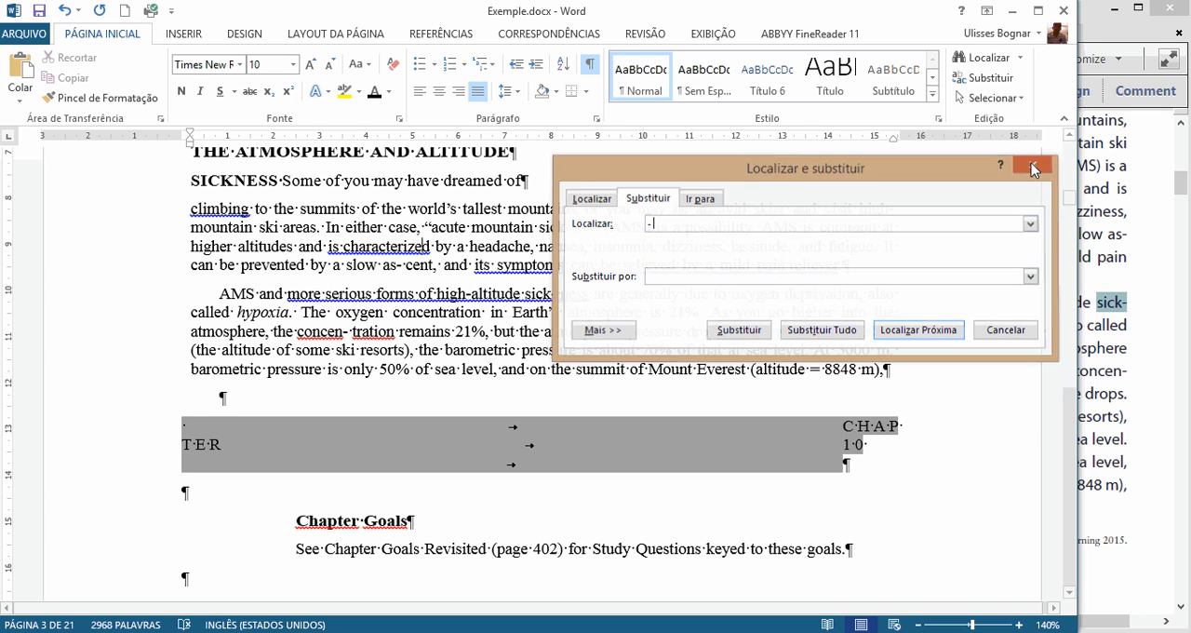
Step: Remove every hyphen followed by a space throughout the document, repeat the replacement to catch leftovers, and close Find and Replace
mouse_move(397, 266)
left_mouse_down()
mouse_move(420, 266)
mouse_move(405, 269)
left_mouse_up()
left_click(400, 267)
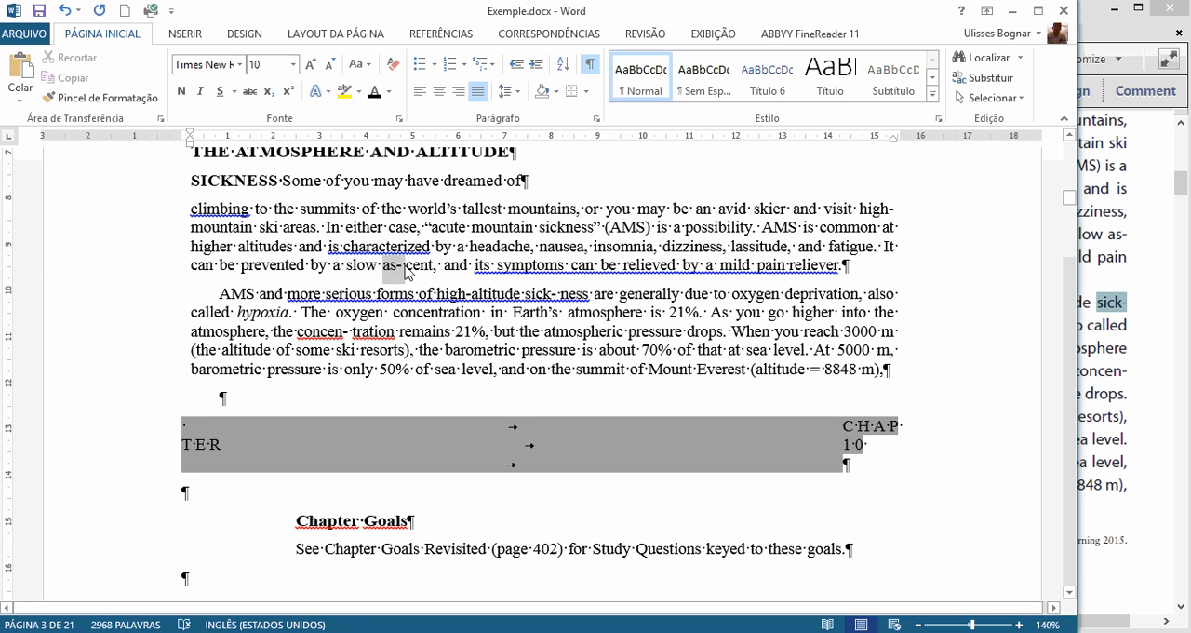
left_click(406, 275)
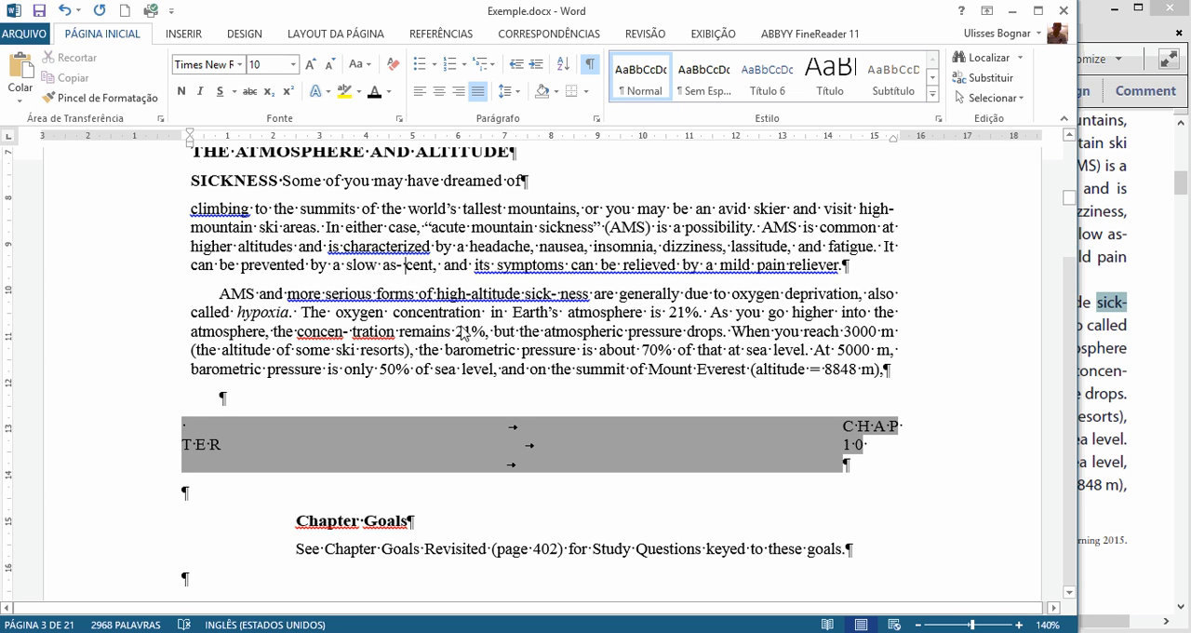
left_click(988, 78)
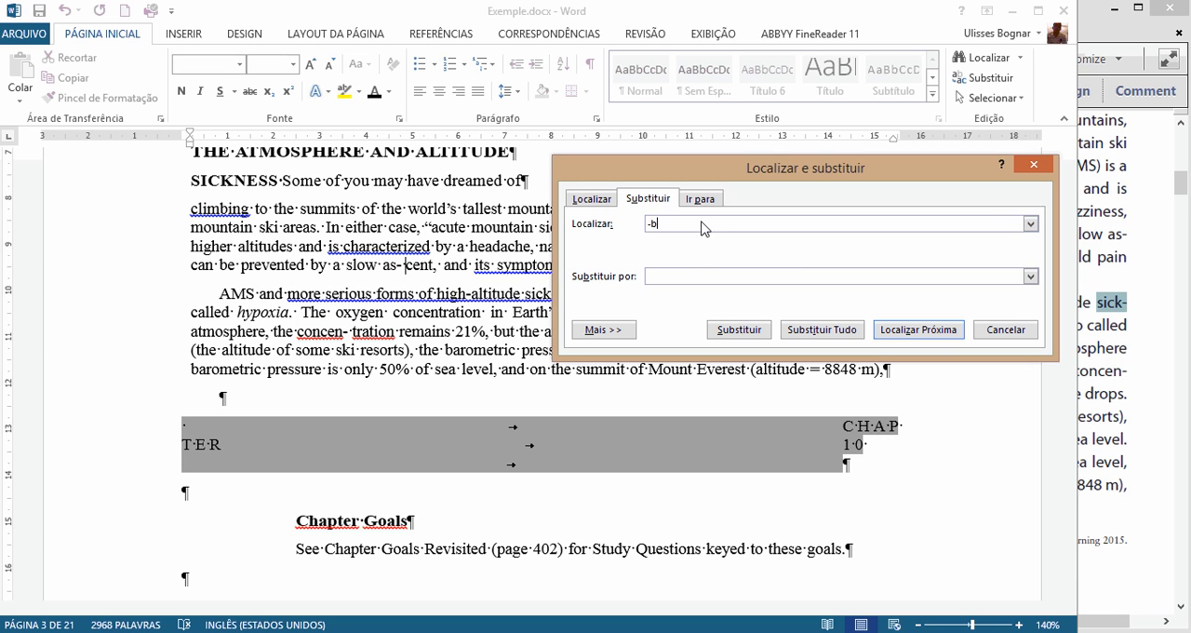
key("BackSpace")
type("-")
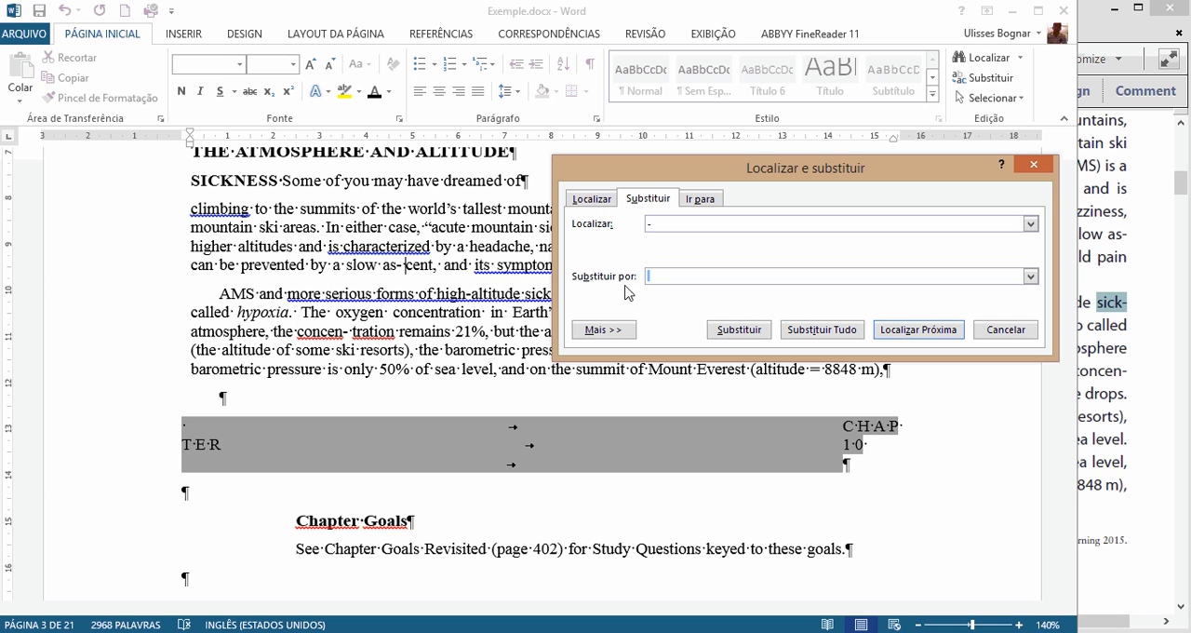
left_click(821, 331)
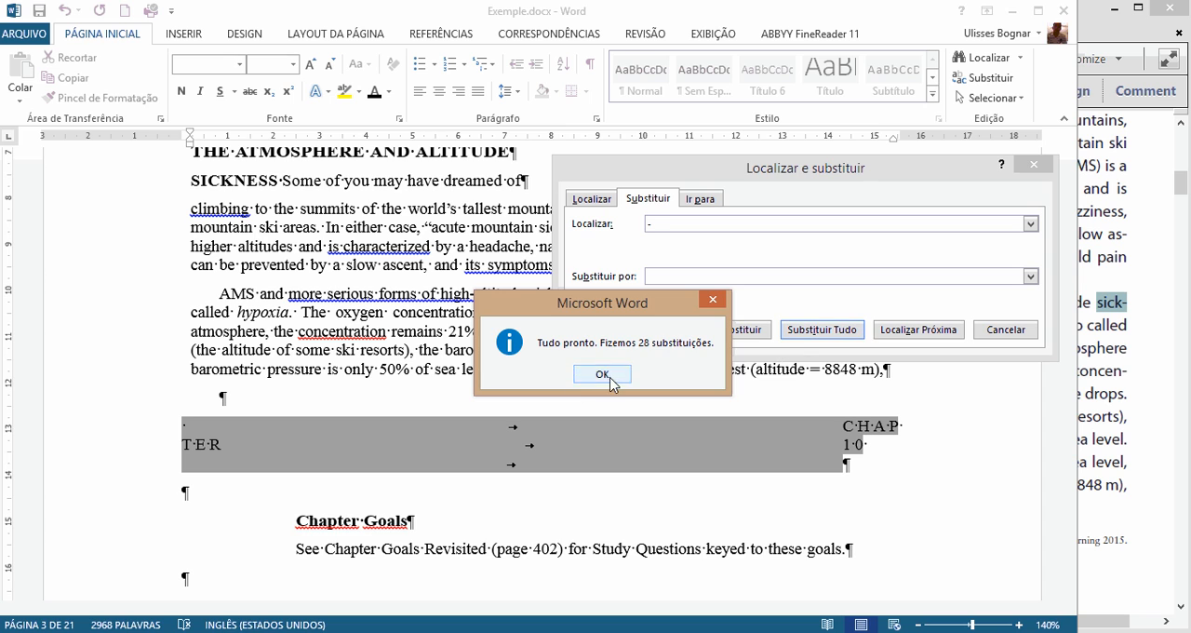
left_click(602, 374)
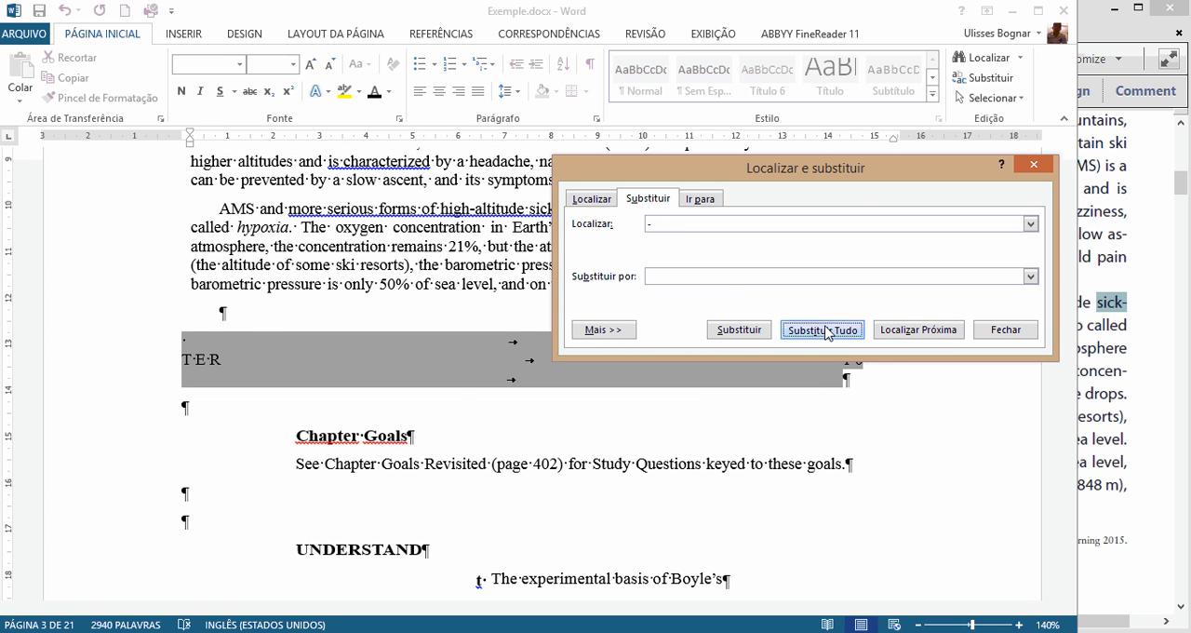
left_click(823, 331)
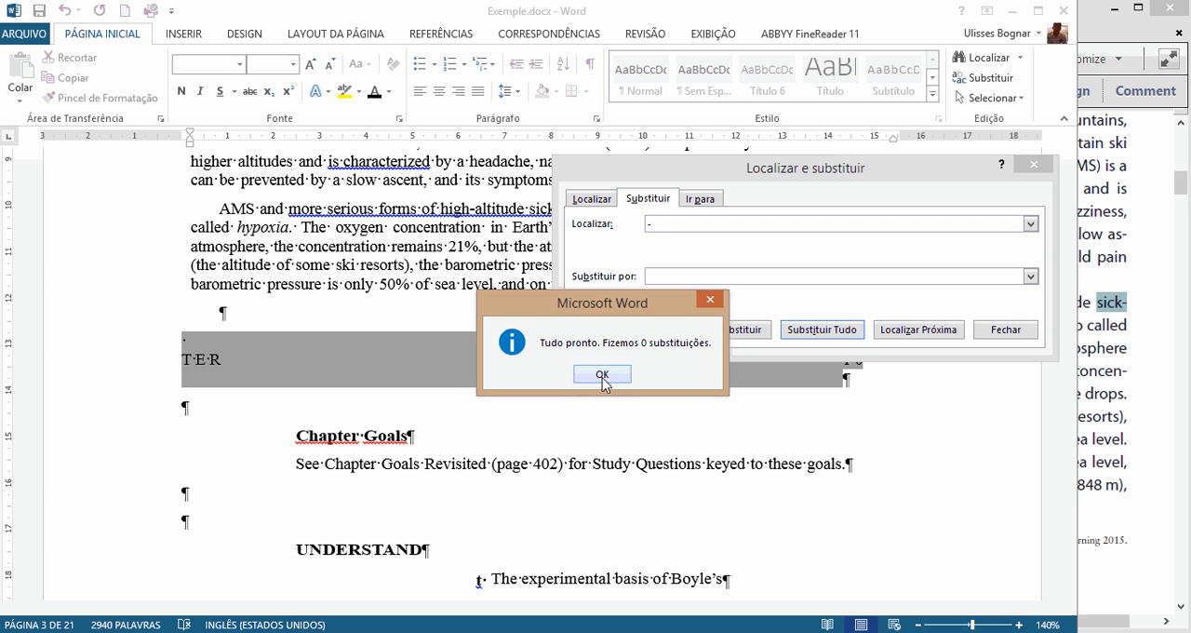
left_click(602, 374)
left_click(1033, 166)
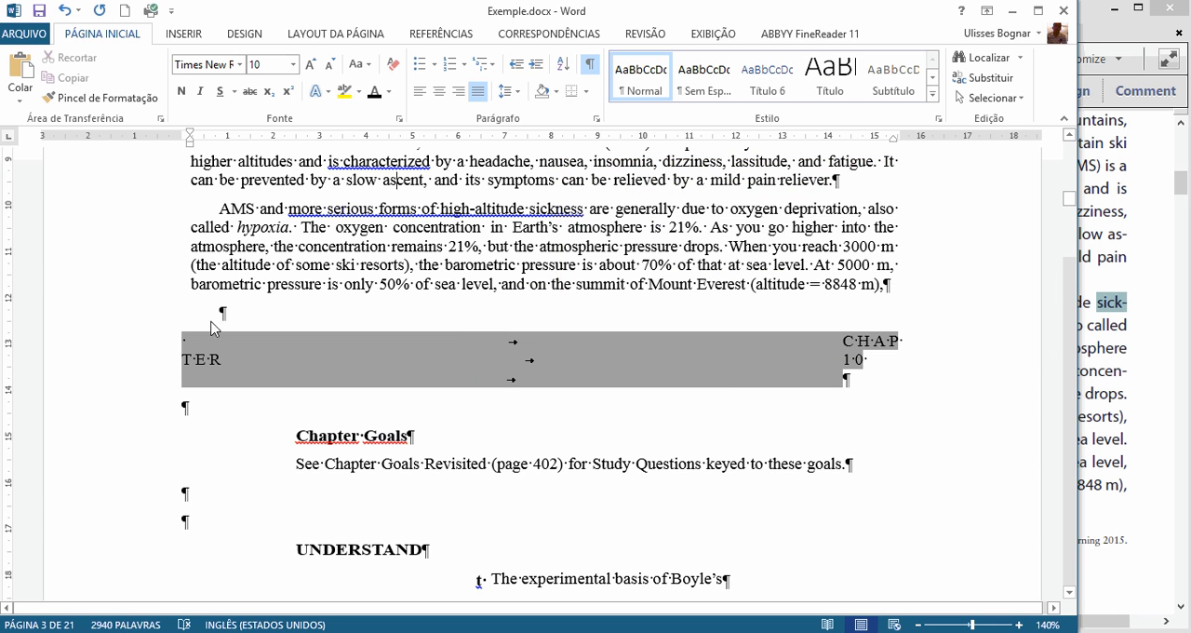
Step: Place the Word window side by side with Exemple.pdf and display the document in Web Layout at 100% zoom
scroll(444, 224, "up", 6)
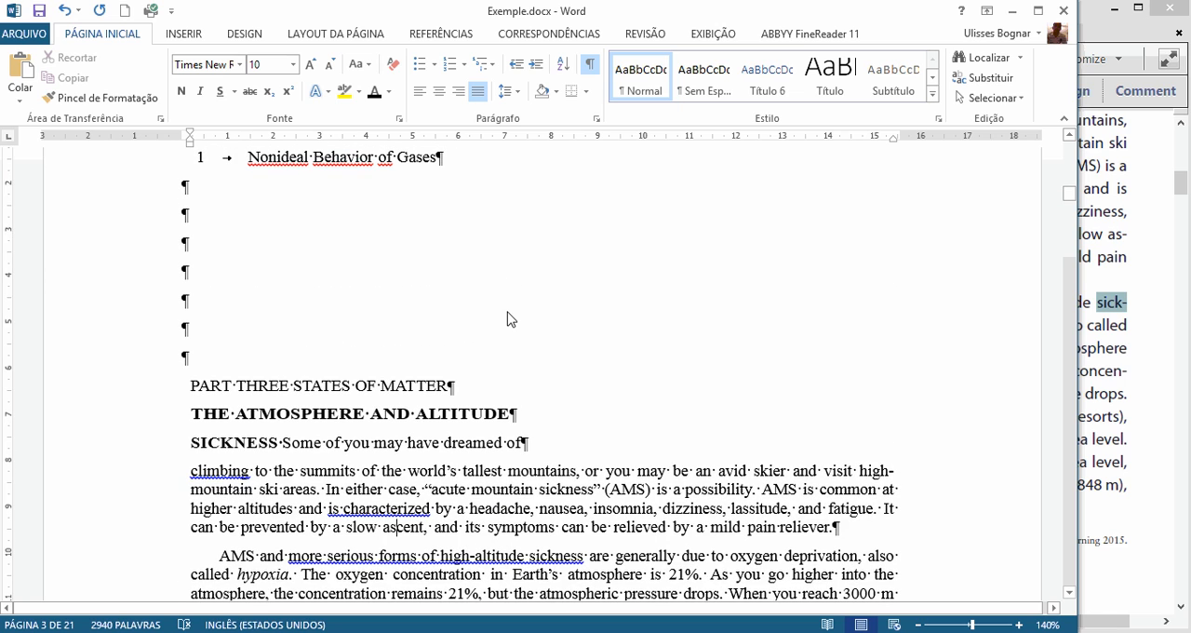
scroll(509, 319, "up", 2)
scroll(509, 319, "down", 3)
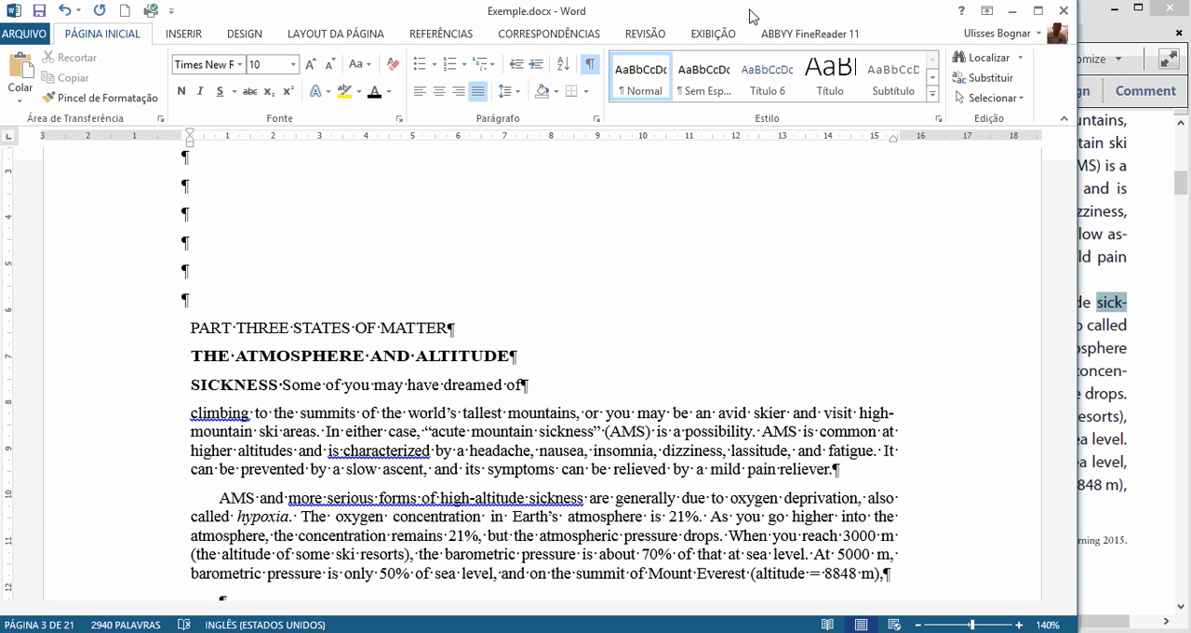
left_click_drag(704, 14, 0, 103)
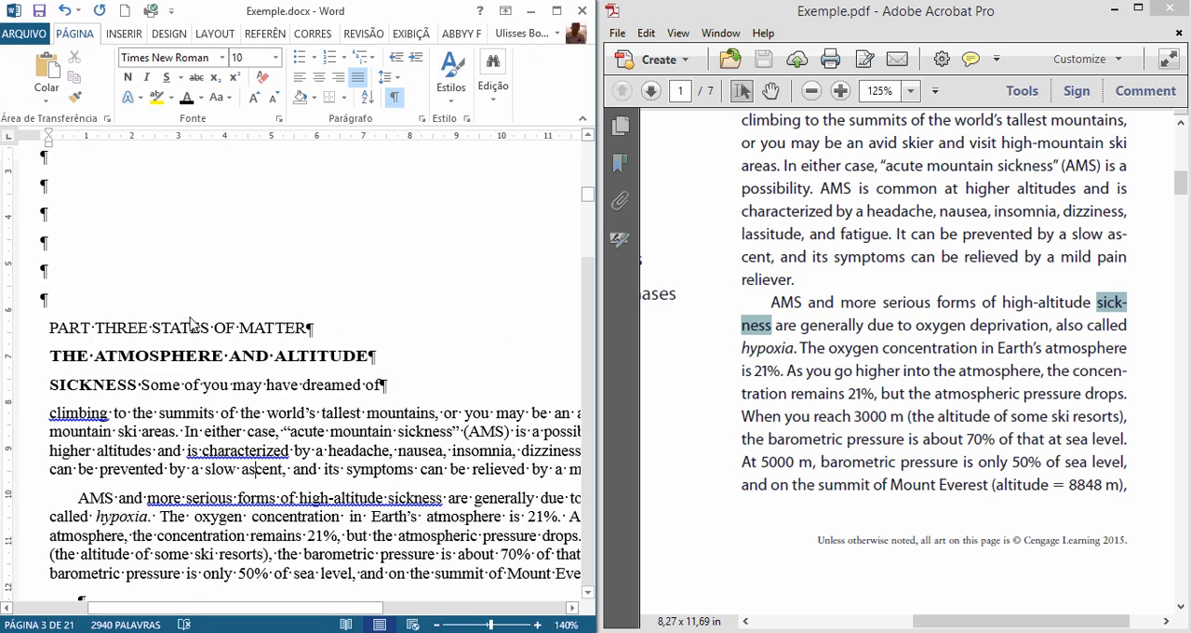
left_click(437, 625)
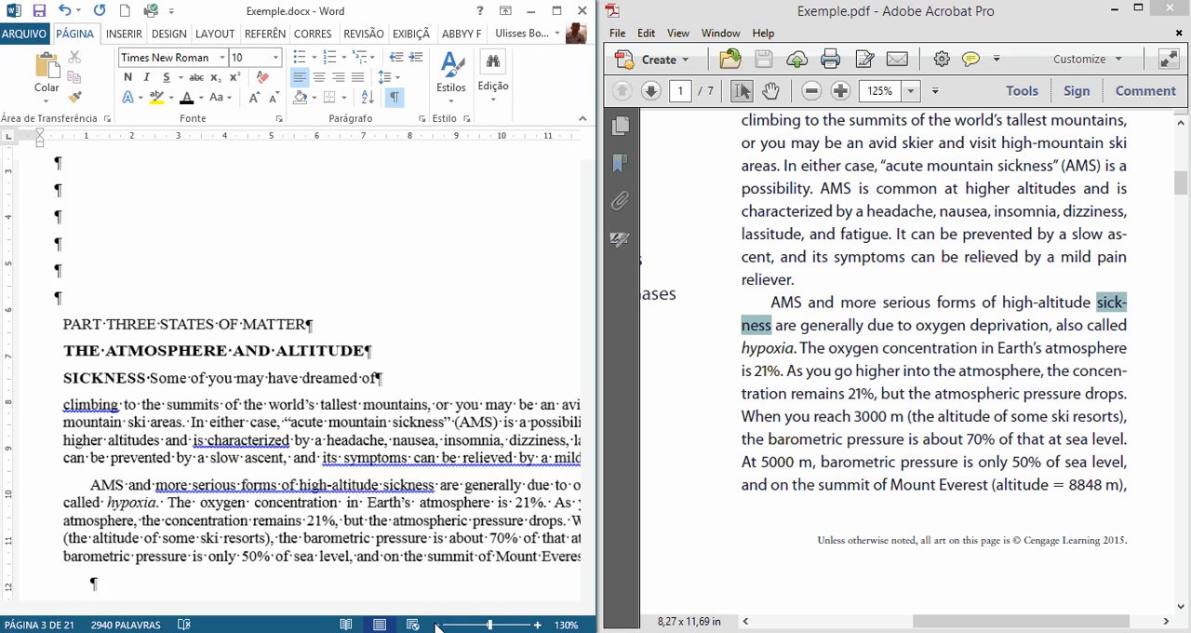
left_click(437, 625)
left_click(437, 626)
left_click(438, 625)
left_click(437, 625)
left_click(438, 625)
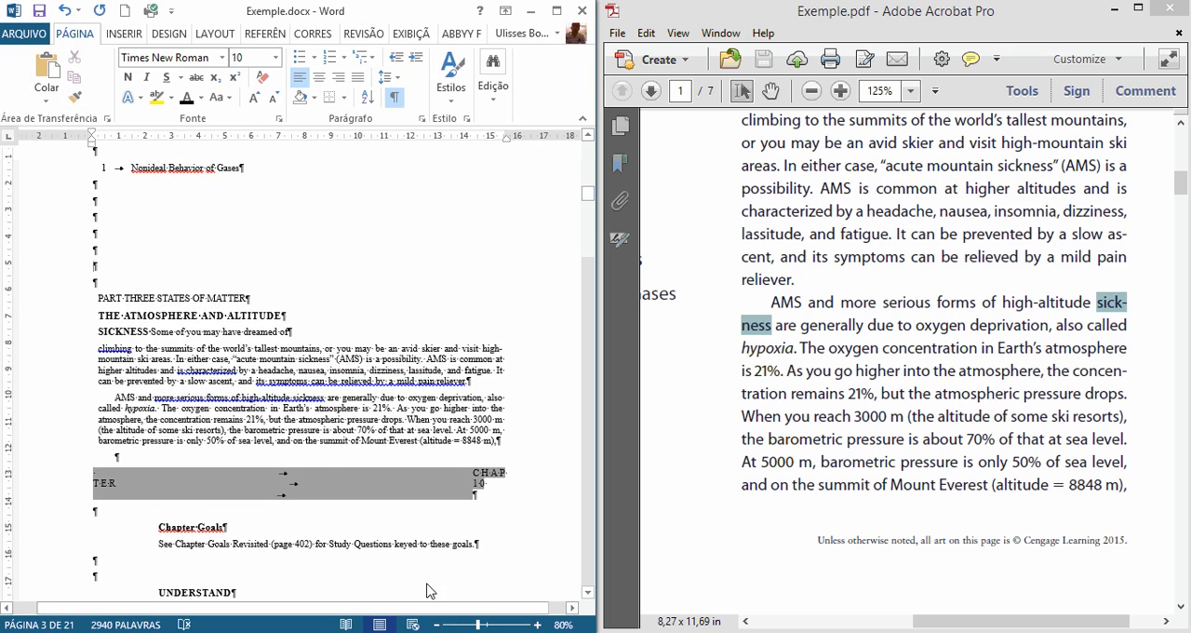
left_click(537, 625)
left_click(537, 625)
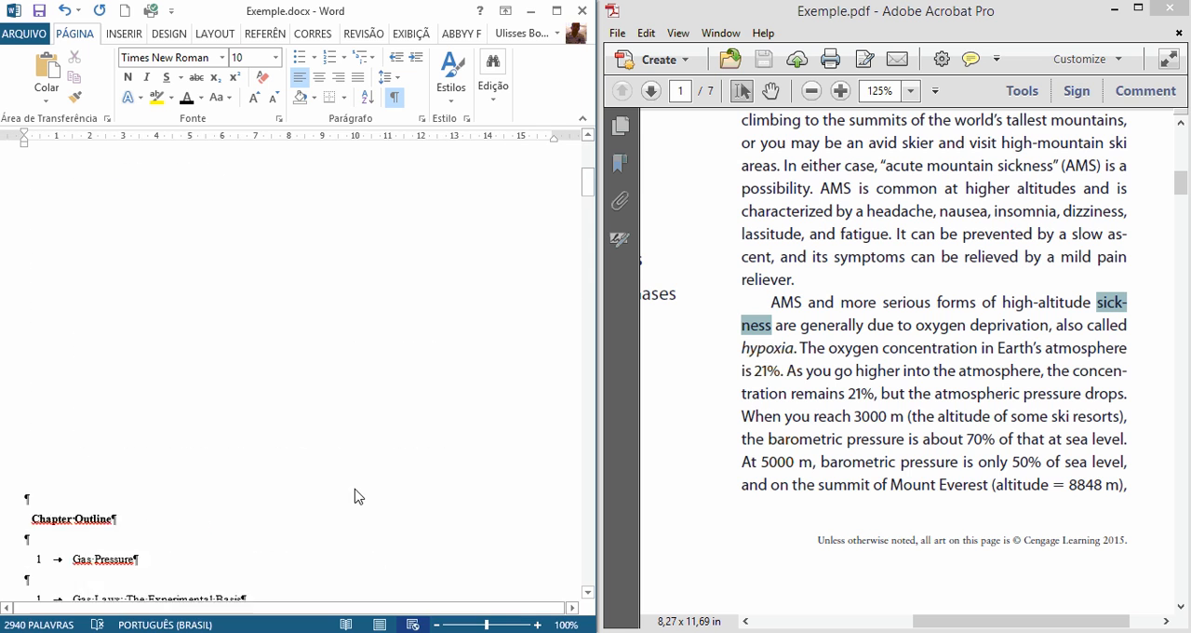
Step: Bring both documents to their beginning, with Exemple.pdf zoomed out to 66.9%
scroll(363, 500, "up", 5)
scroll(363, 499, "up", 10)
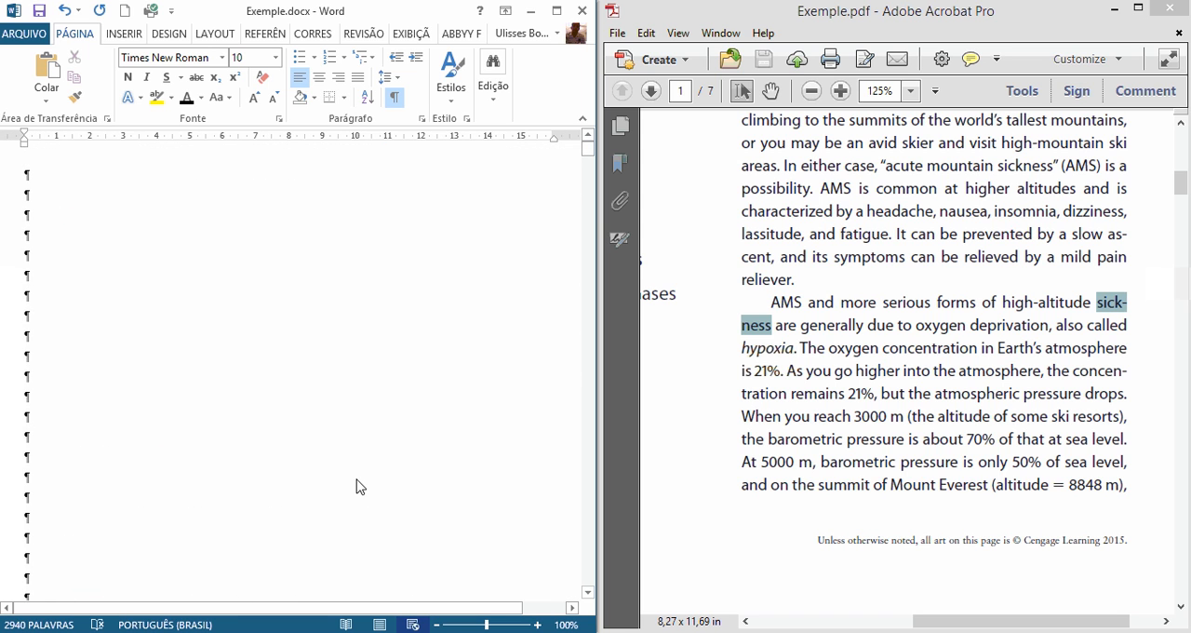
left_click(1033, 370)
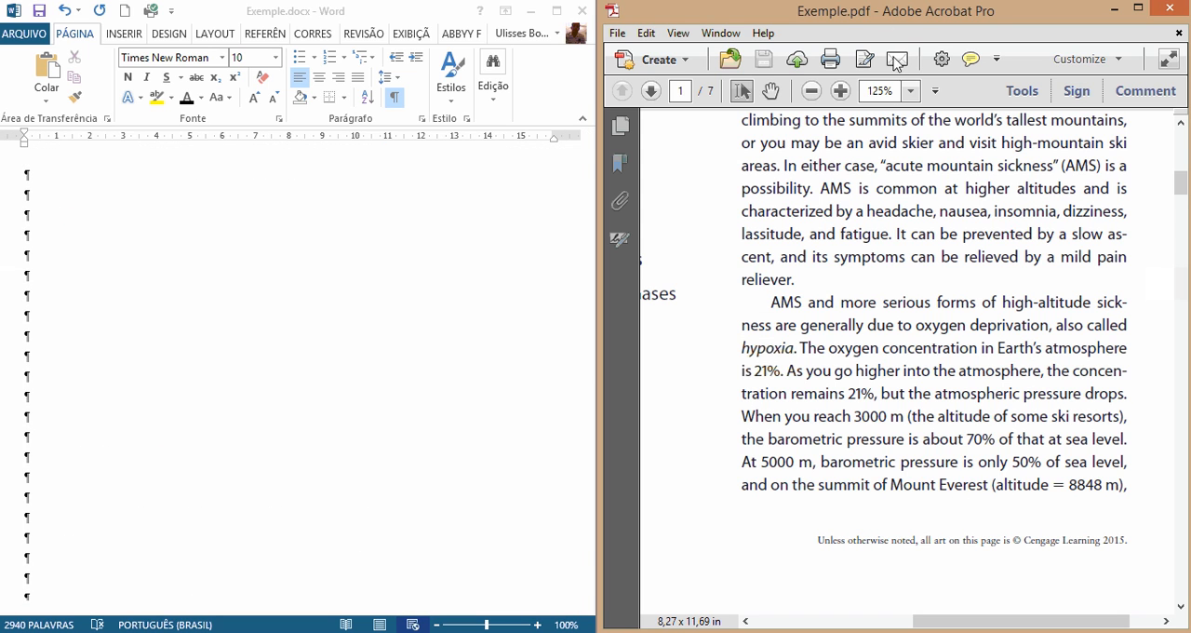
scroll(956, 365, "down", 3)
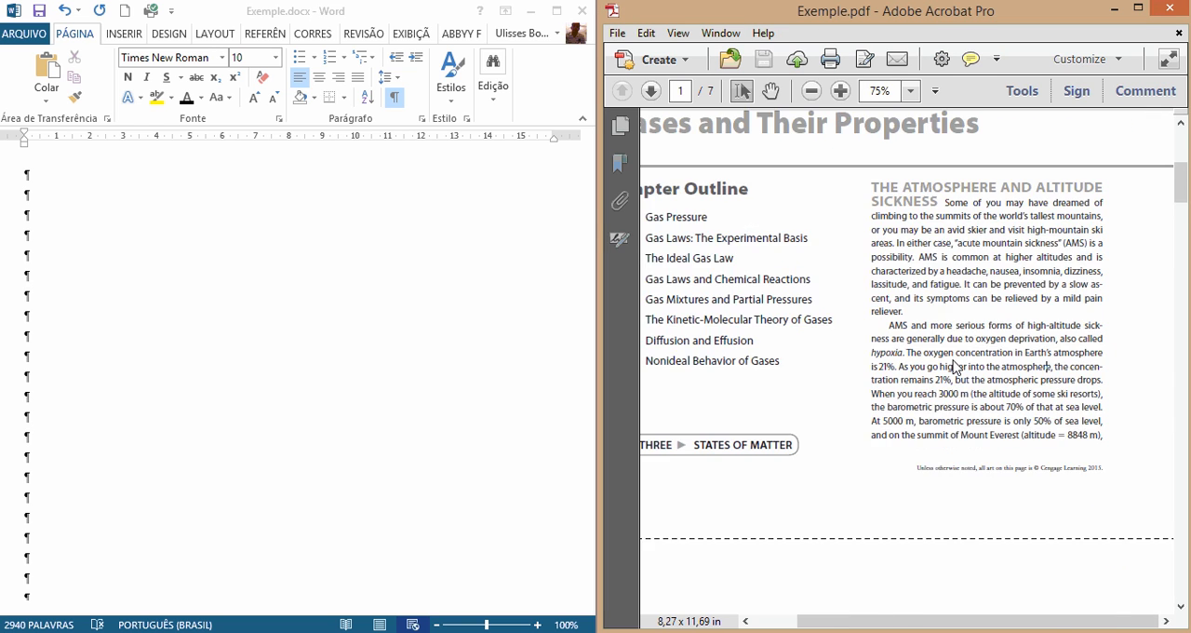
scroll(955, 365, "up", 5)
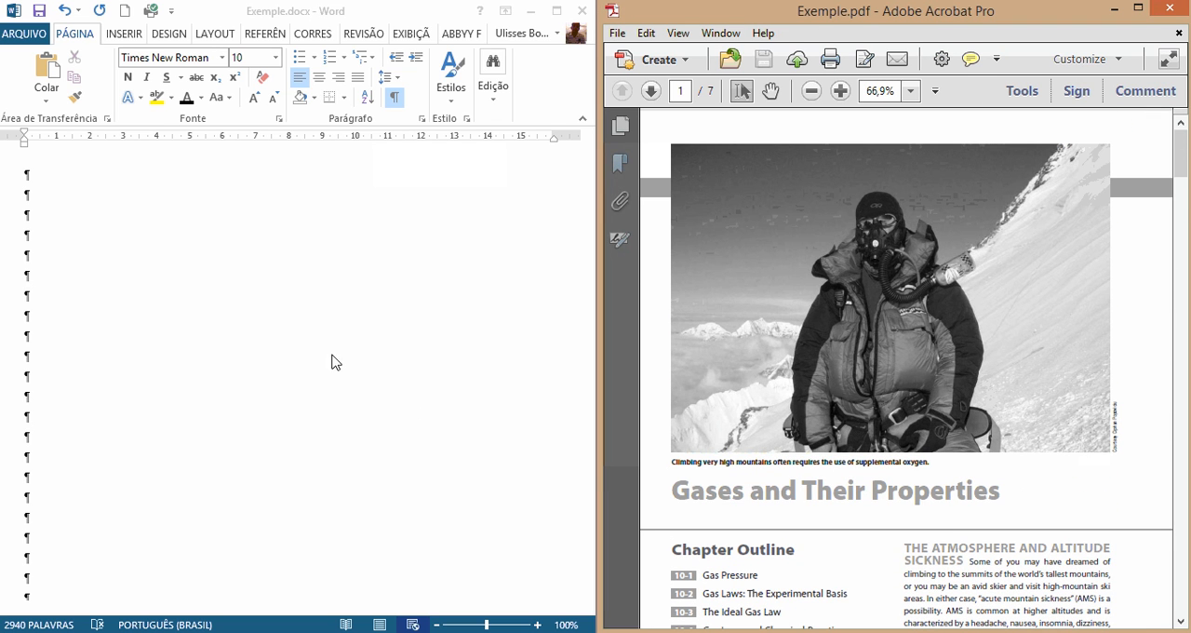
Step: Compare the opening blank paragraphs, caption, title and mountaineer photo in the Word document with the first page of Exemple.pdf
left_click(335, 309)
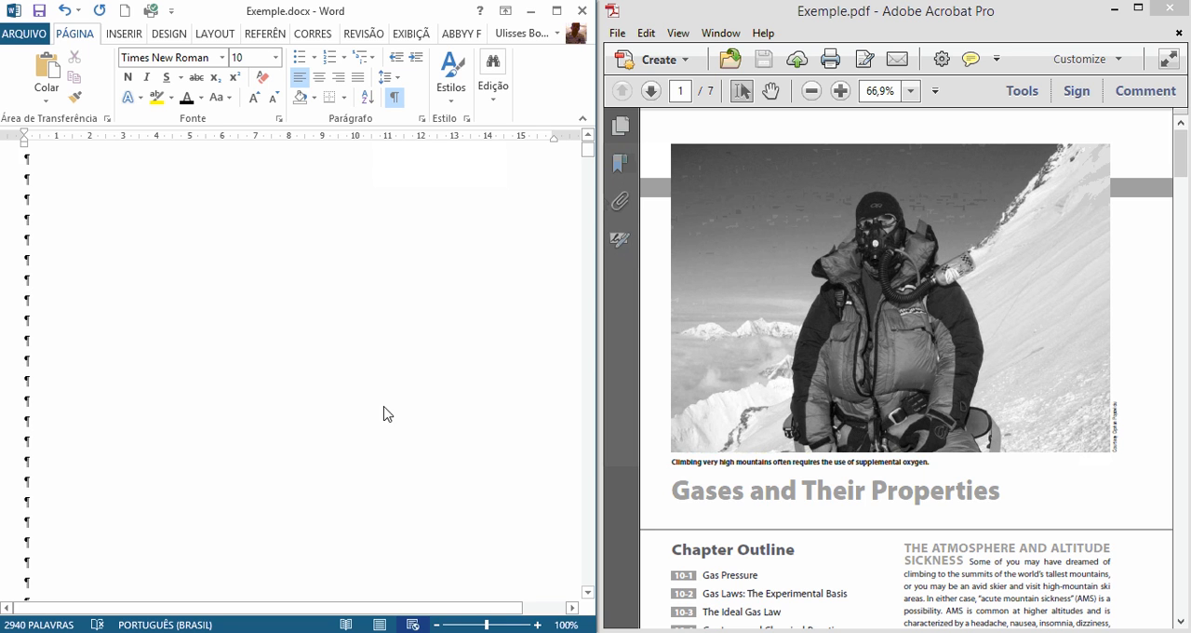
scroll(279, 389, "down", 5)
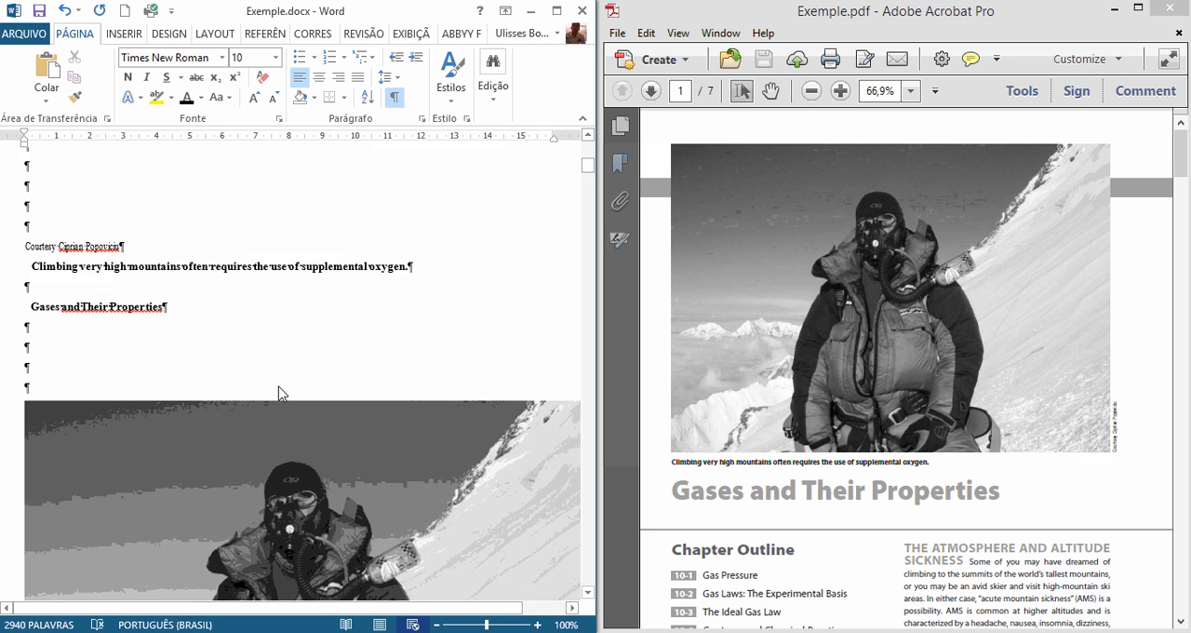
scroll(279, 393, "down", 4)
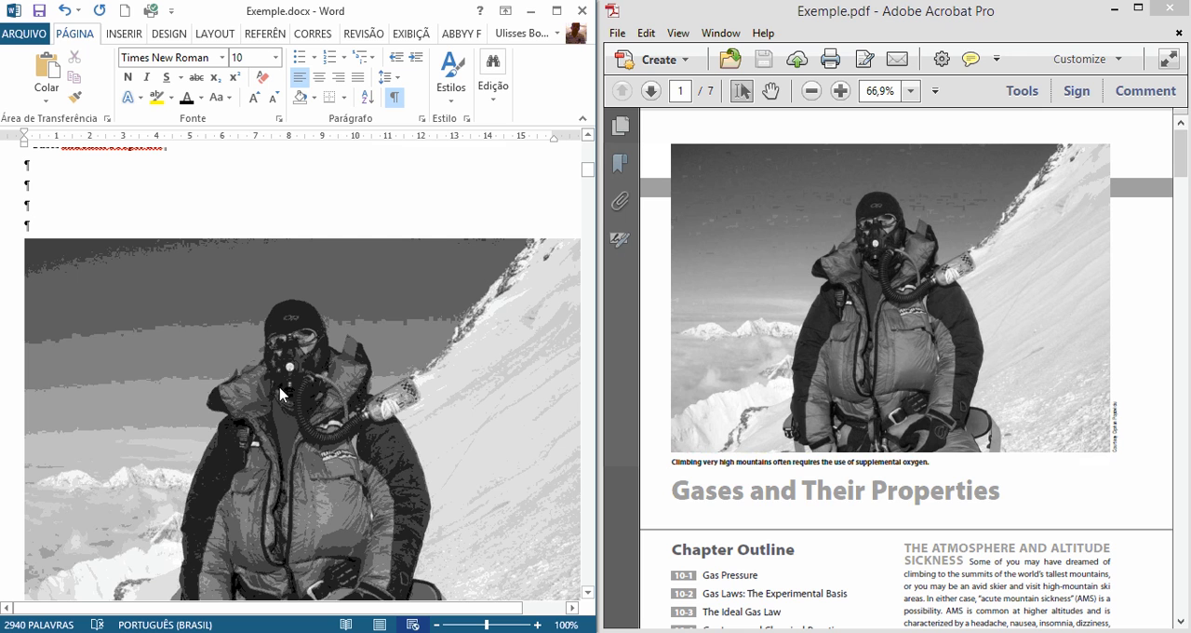
left_click(912, 393)
scroll(898, 409, "down", 5)
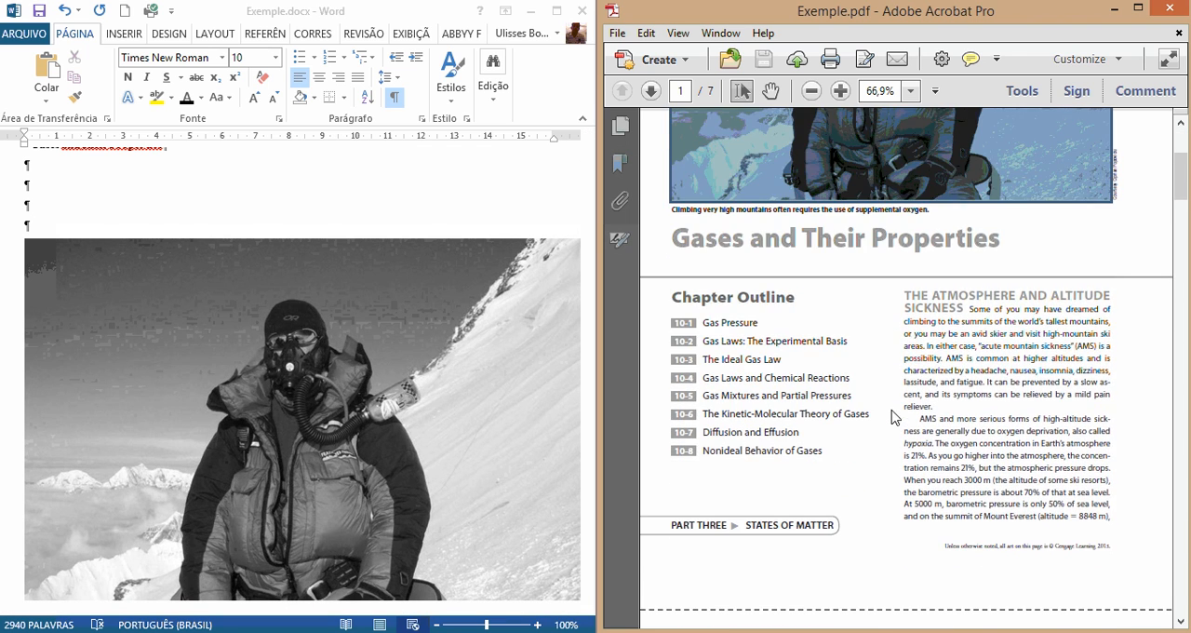
scroll(735, 456, "up", 5)
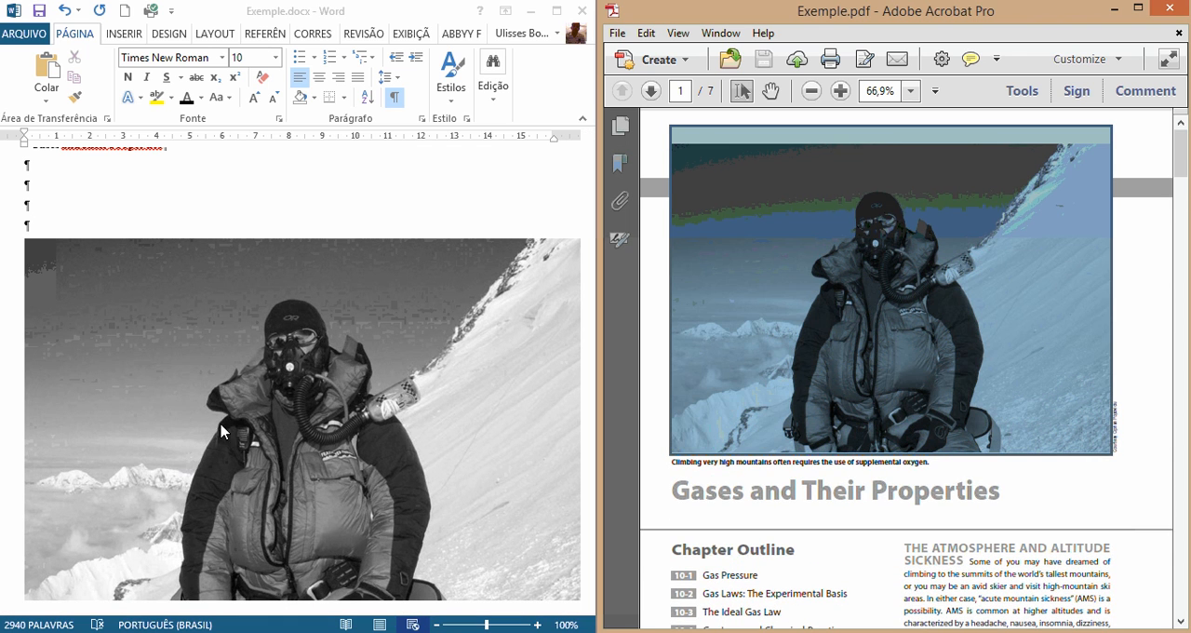
left_click(92, 211)
scroll(135, 240, "up", 8)
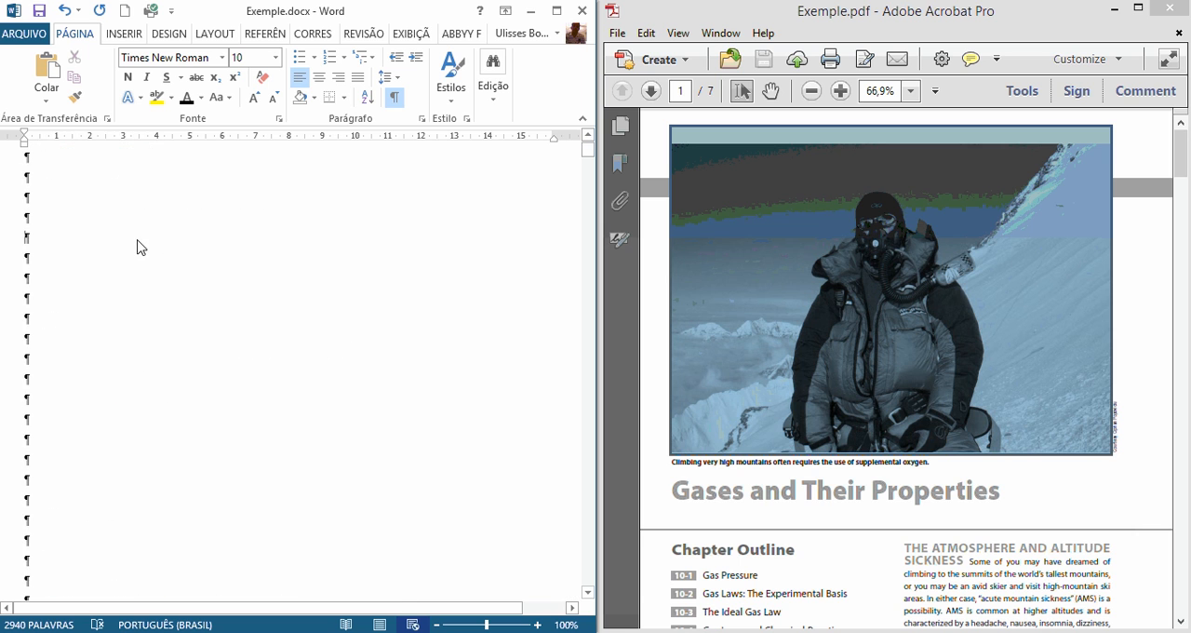
scroll(377, 270, "up", 1)
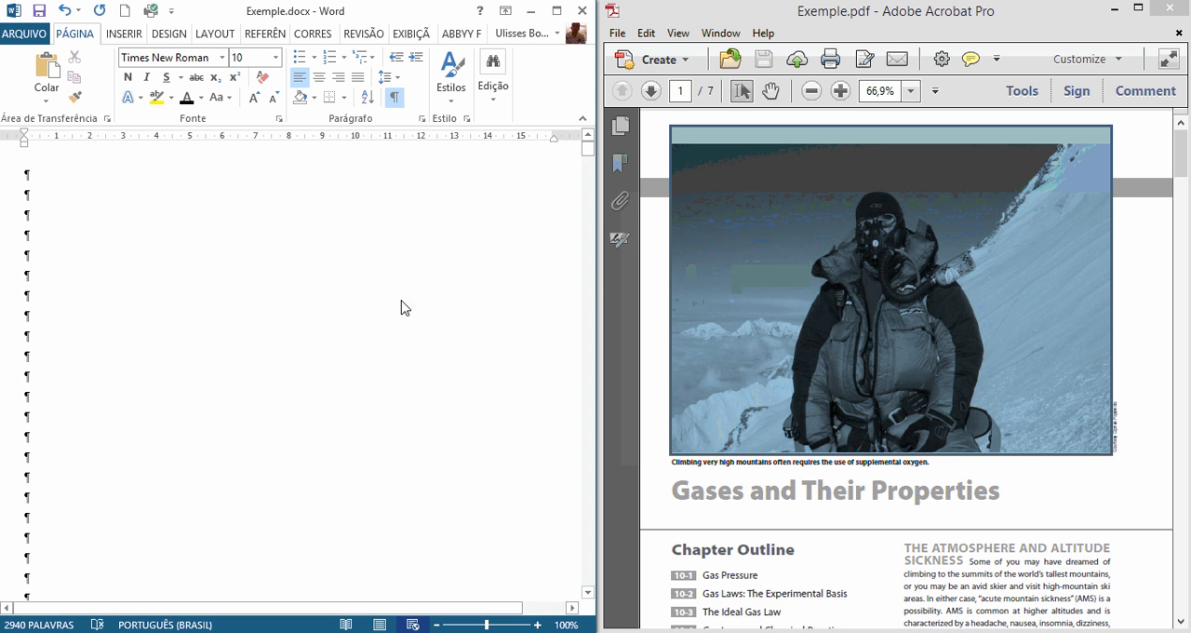
Step: Delete the mountaineer photo between the "Gases and Their Properties" title and the Chapter Outline heading in the Word document
scroll(140, 363, "down", 5)
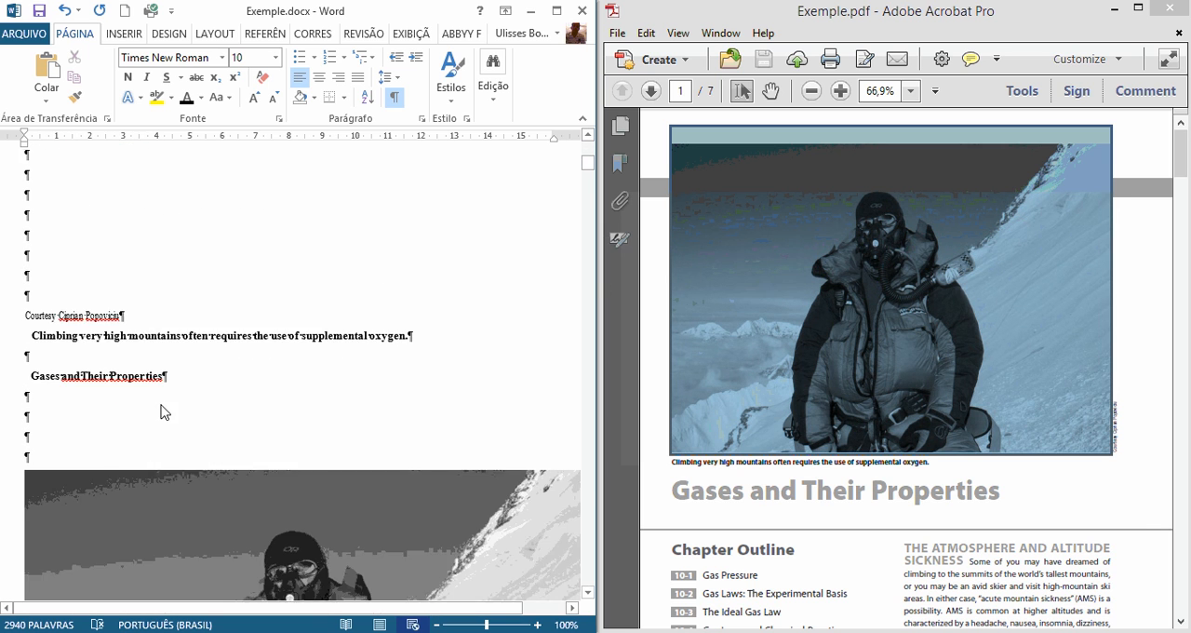
scroll(163, 410, "down", 4)
scroll(164, 411, "up", 3)
scroll(165, 409, "down", 5)
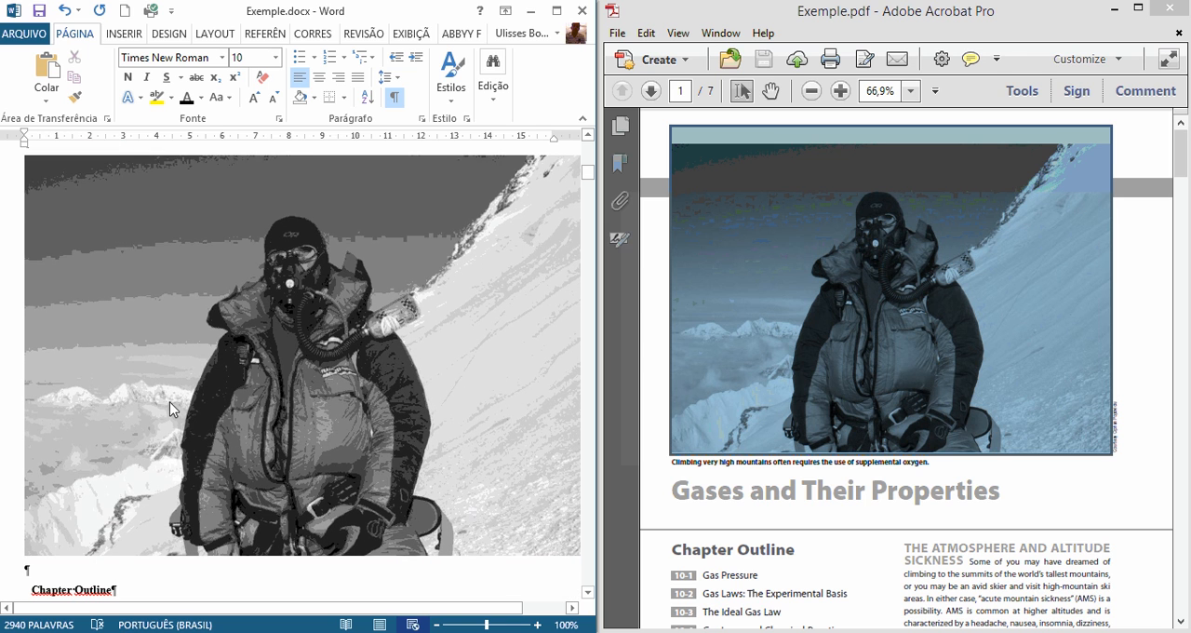
left_click(169, 401)
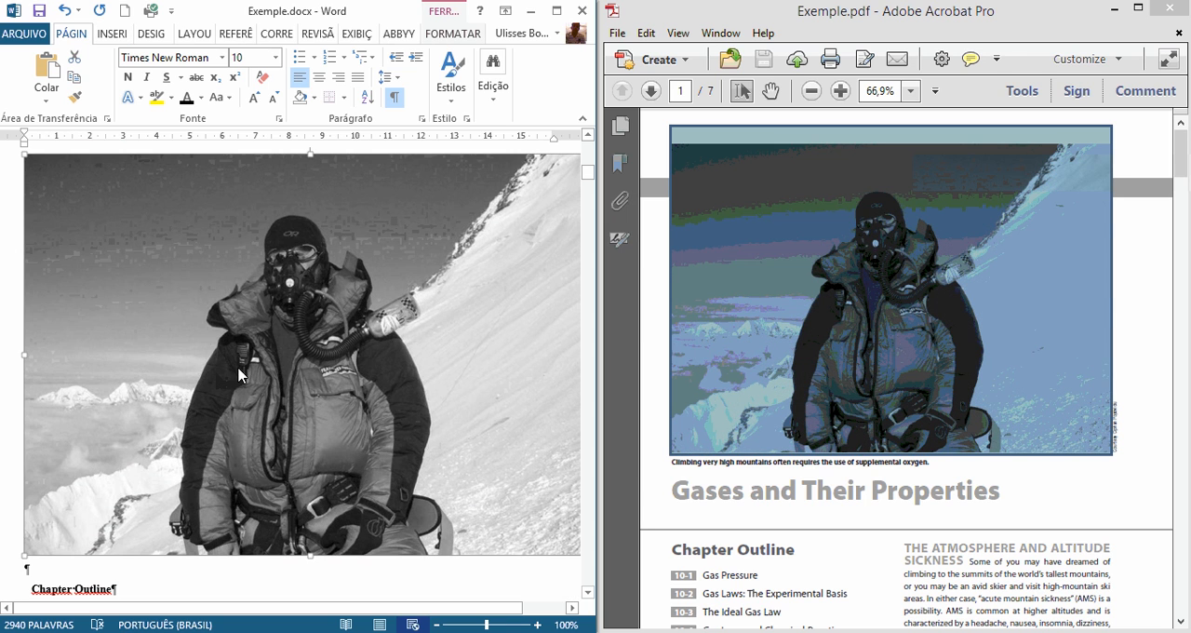
key("Delete")
scroll(133, 412, "up", 4)
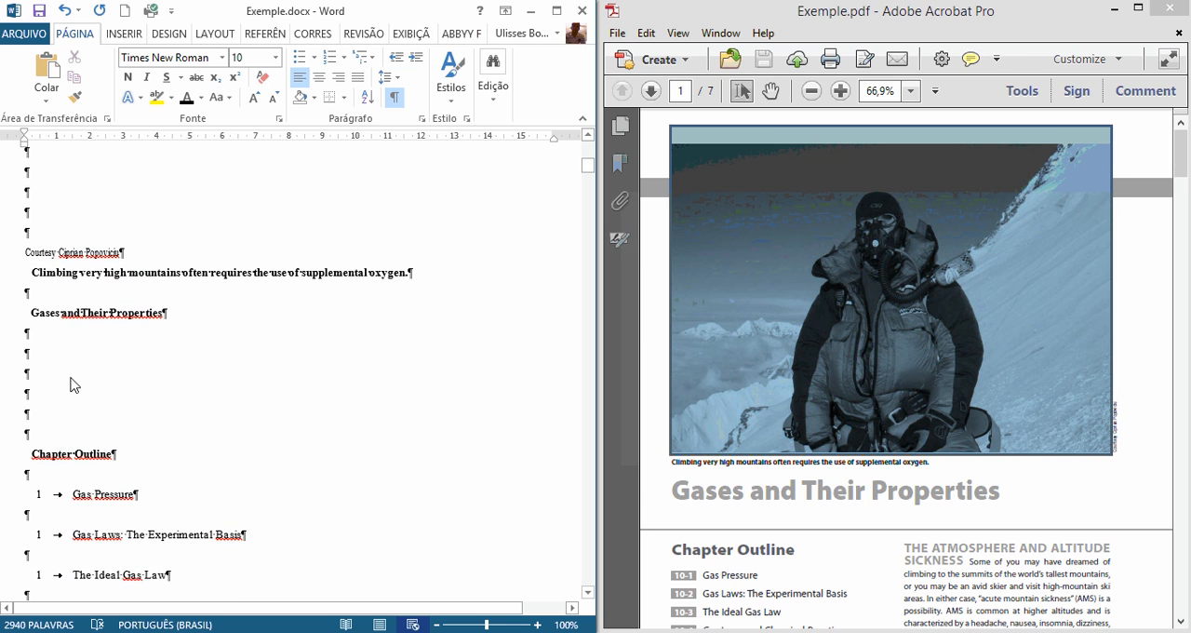
Step: Insert an [IMAGE] placeholder at the beginning of the Word document and color its text red
scroll(354, 441, "up", 8)
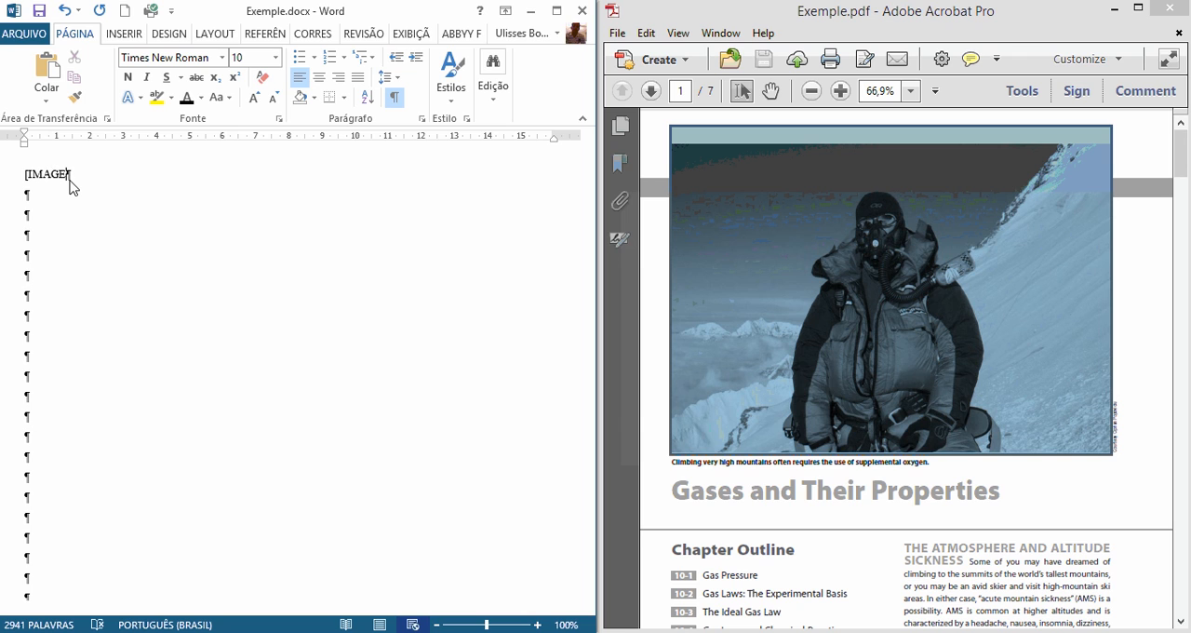
key("shift+Left")
key("shift+Left")
key("shift+Left")
key("shift+Left")
key("shift+Left")
key("shift+Left")
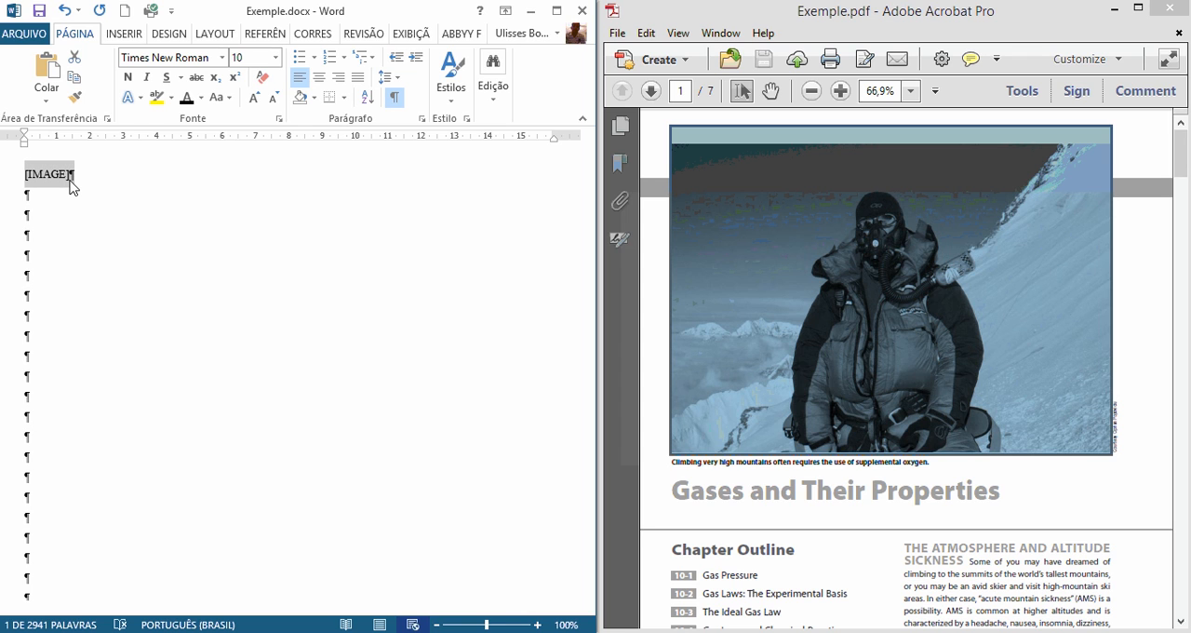
left_click(201, 98)
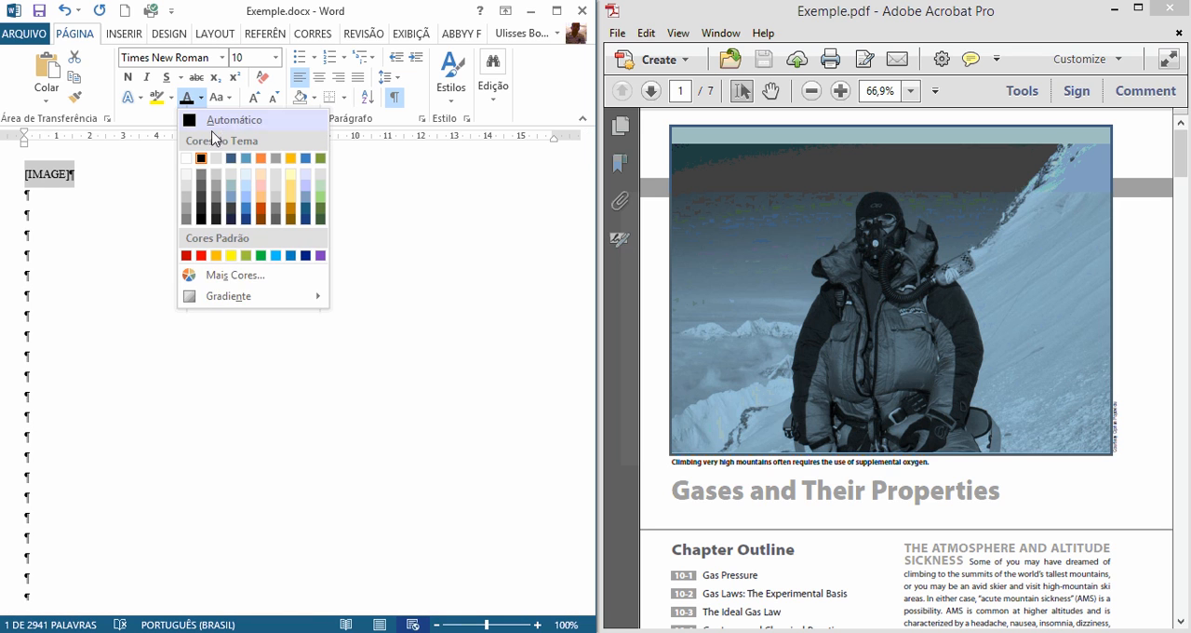
left_click(201, 255)
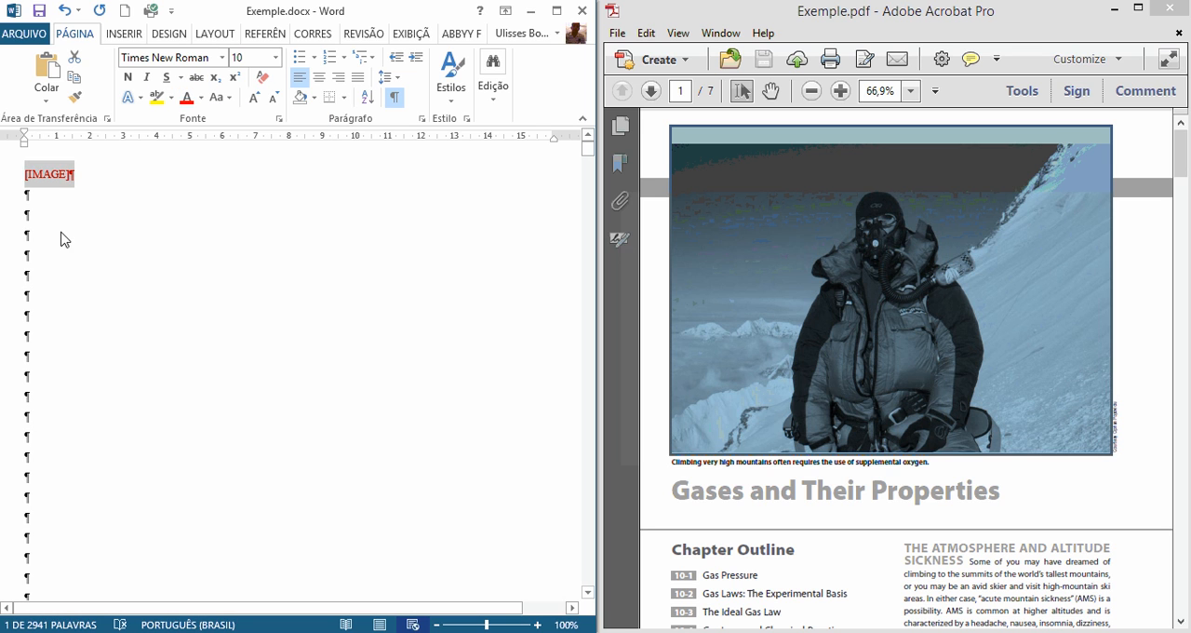
left_click(61, 239)
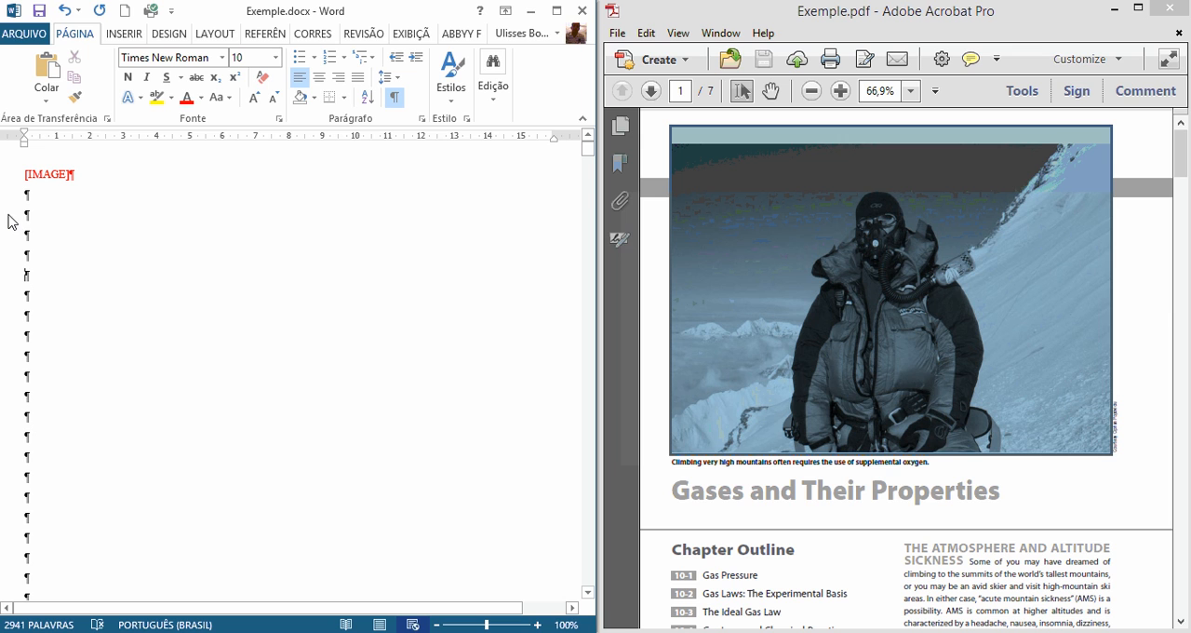
Step: Delete the surplus blank paragraphs between the red [IMAGE] placeholder and the photo credit line
left_click_drag(11, 222, 17, 285)
scroll(19, 288, "down", 2)
scroll(19, 287, "down", 3)
scroll(18, 287, "up", 1)
key("Delete")
key("Delete")
key("Delete")
key("Delete")
key("Delete")
key("Delete")
key("Delete")
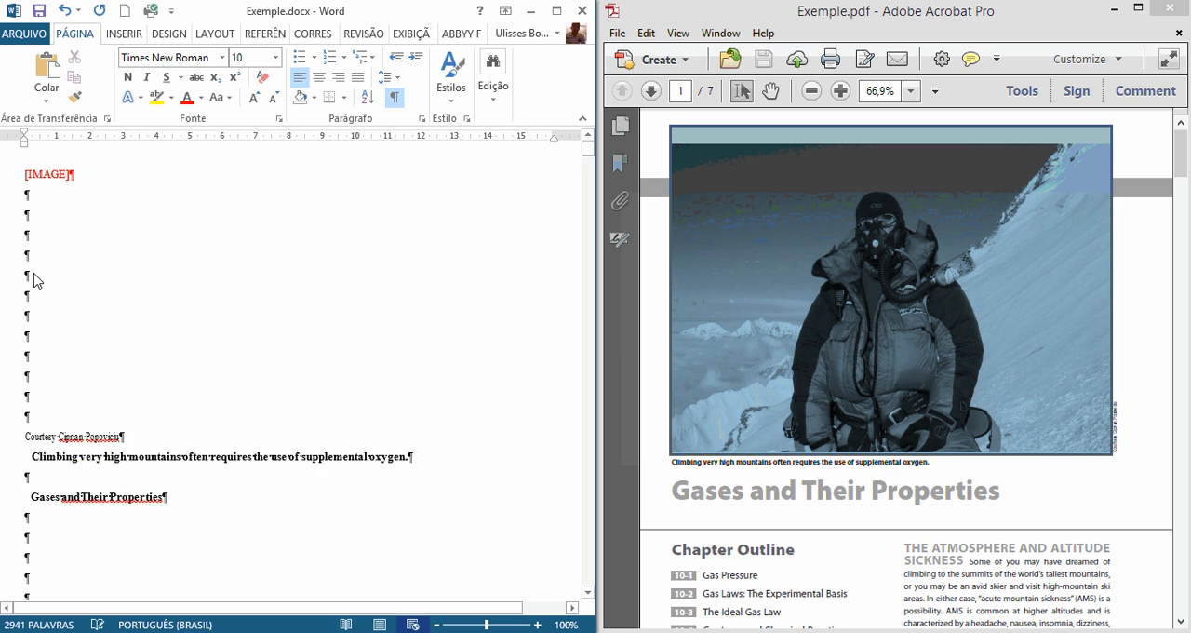
key("Delete")
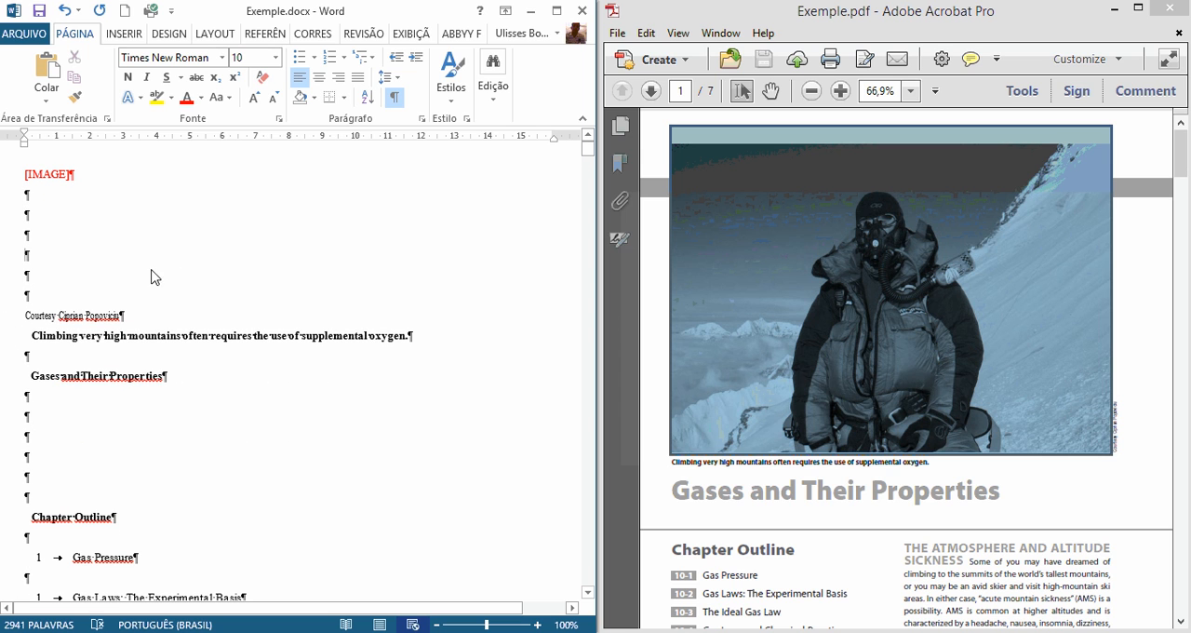
scroll(240, 305, "down", 1)
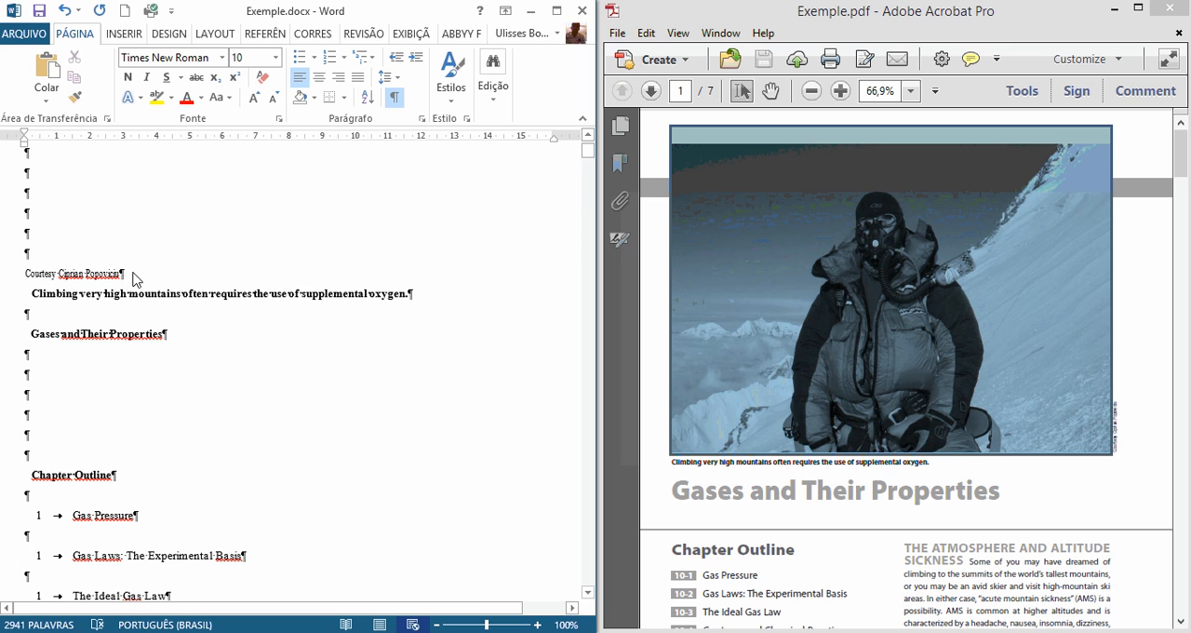
scroll(127, 358, "down", 1)
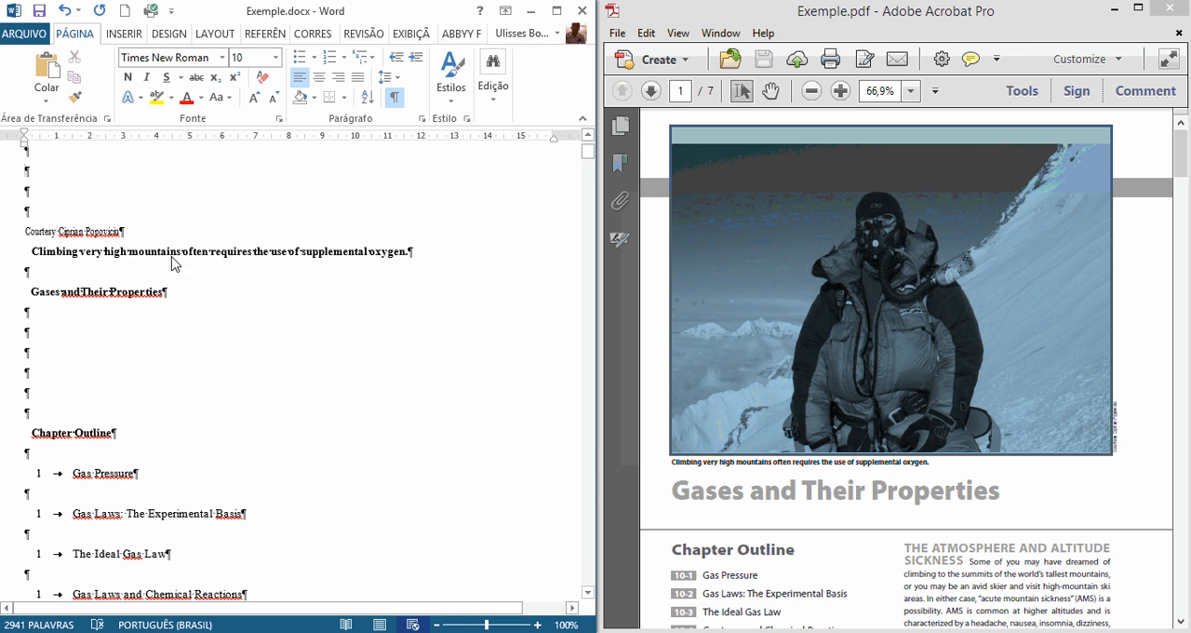
scroll(50, 252, "up", 1)
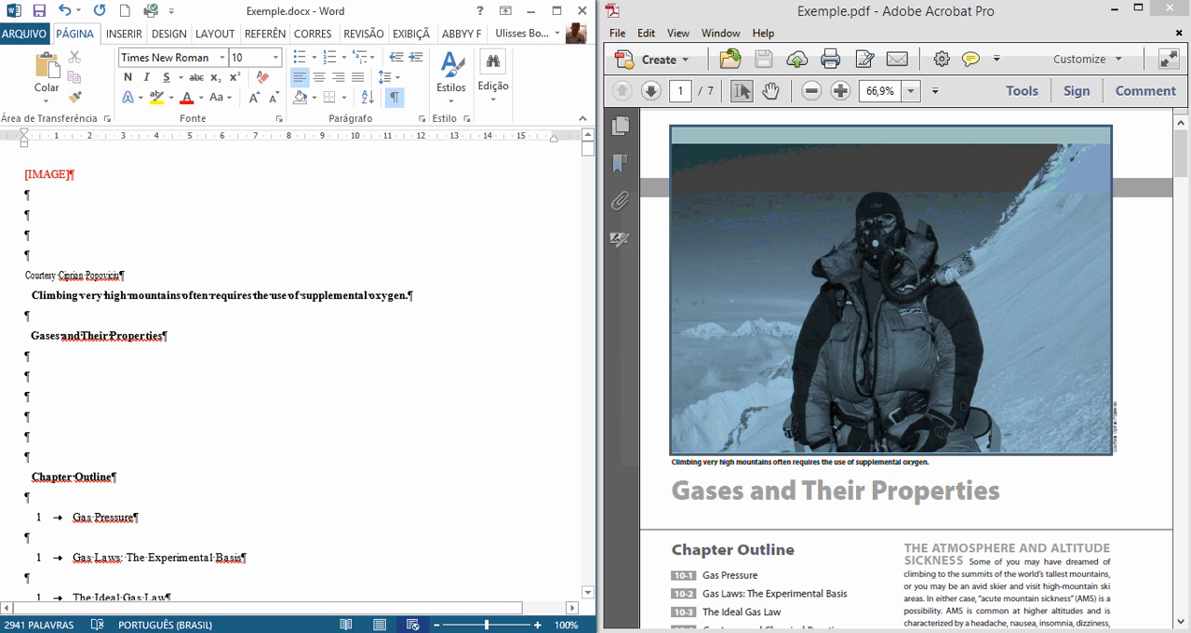
Step: Locate the photo credit beside the mountaineer photo in Exemple.pdf and delete the matching credit line from the Word document
left_click(17, 280)
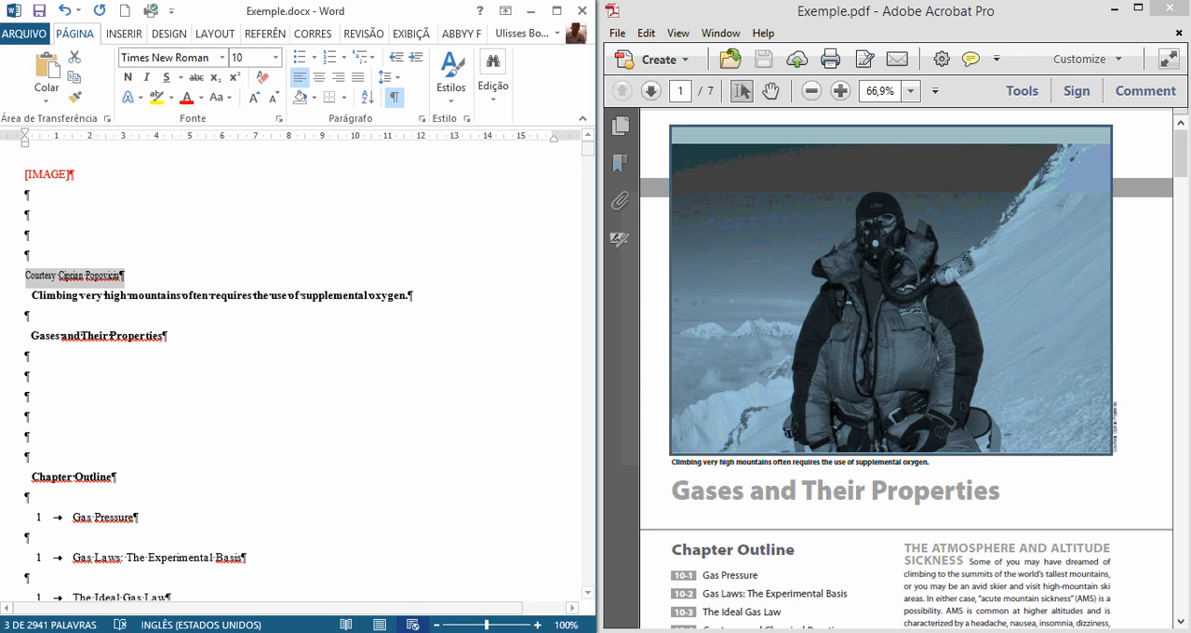
left_click(54, 318)
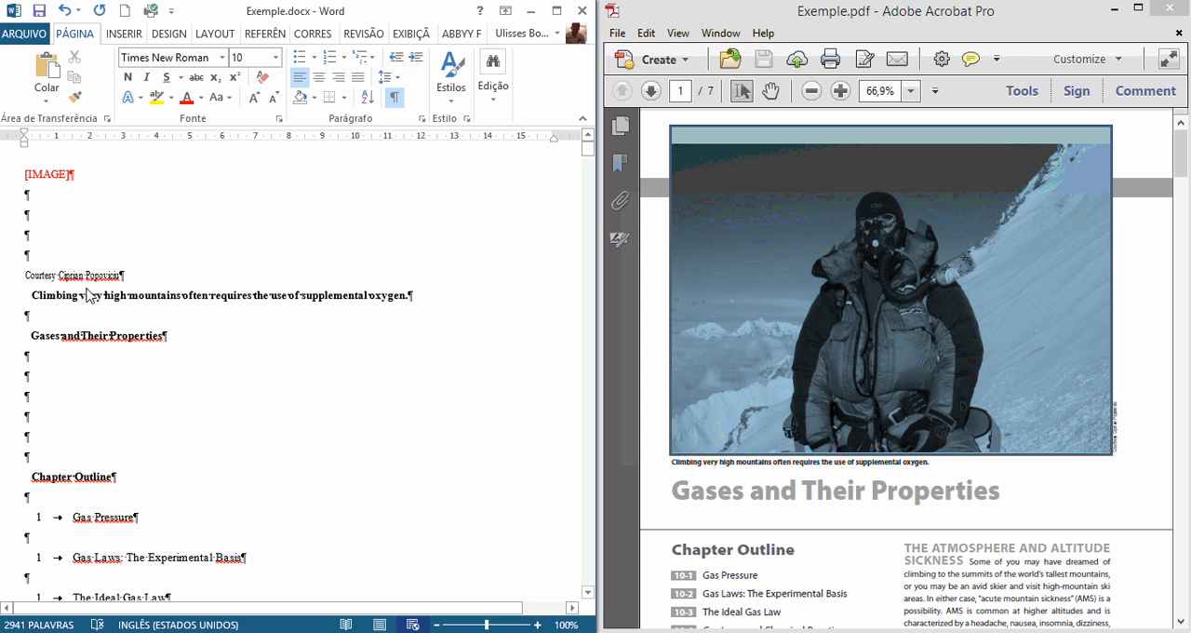
left_click(1117, 452)
scroll(1135, 458, "up", 4, "ctrl")
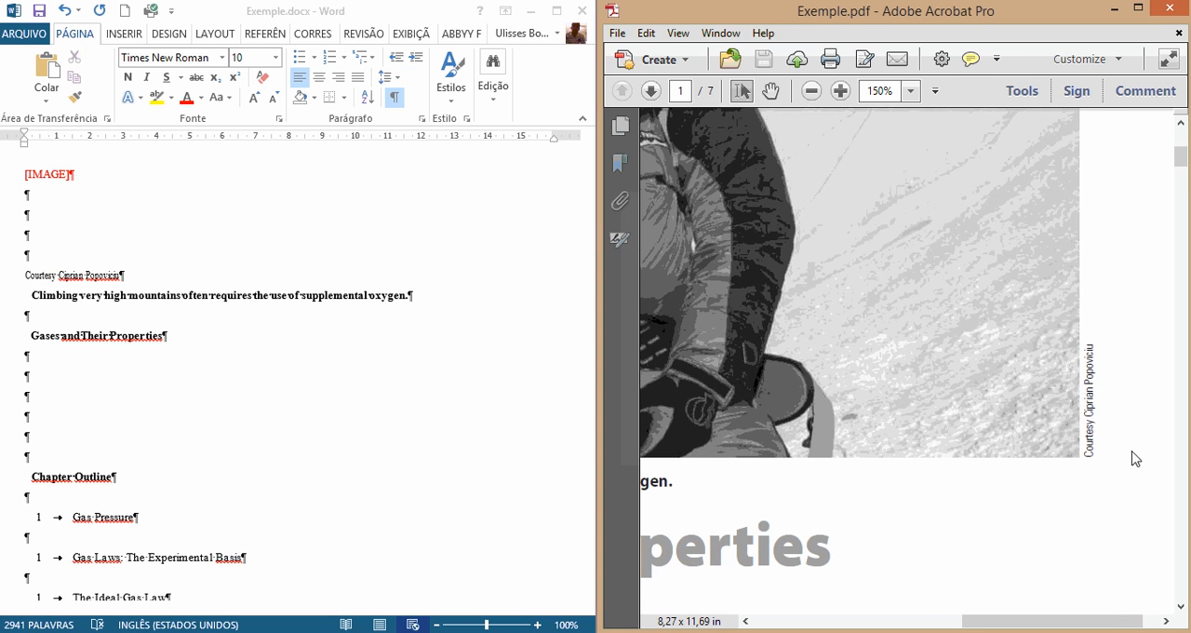
left_click_drag(1093, 465, 1085, 346)
left_click(16, 289)
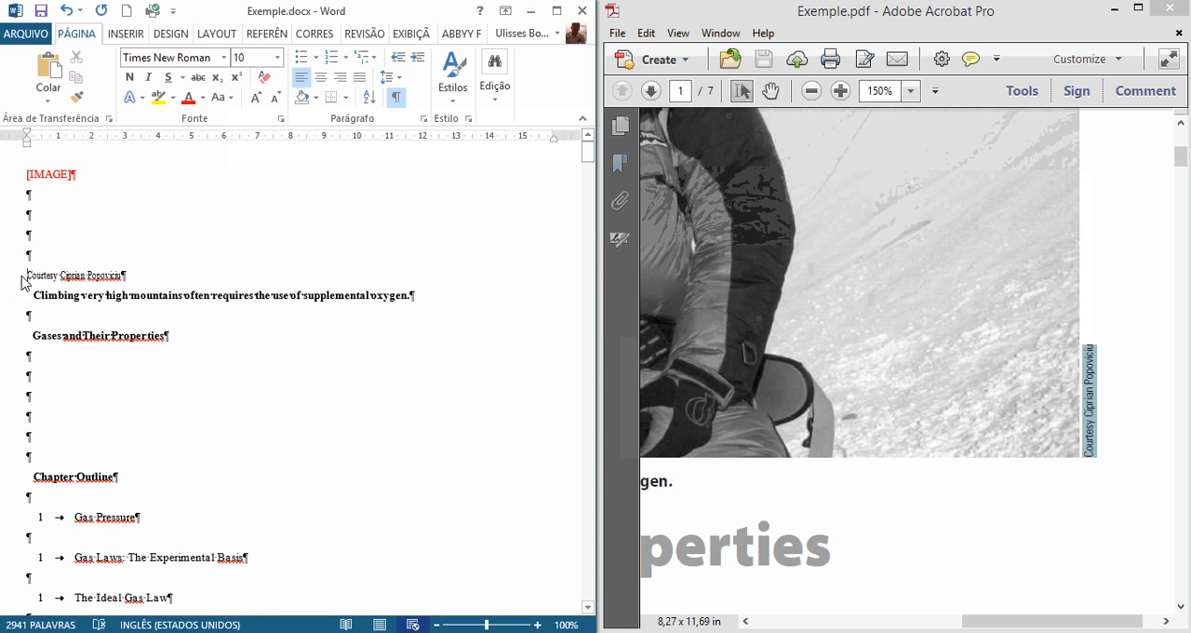
left_click(22, 277)
key("Delete")
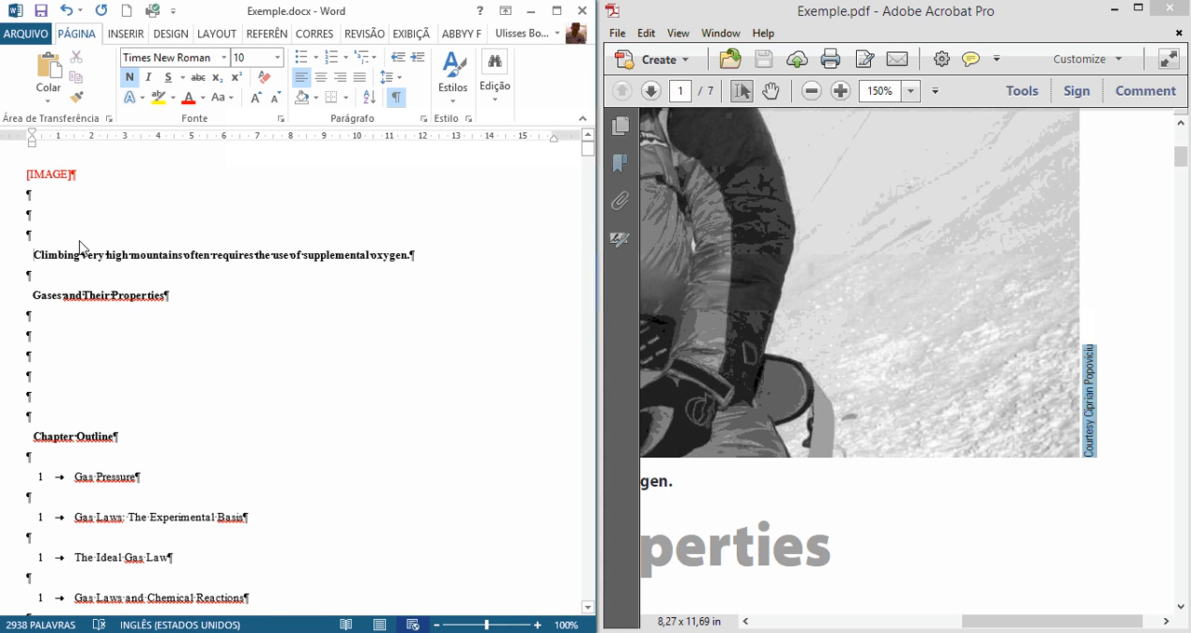
Step: Return Exemple.pdf to 66.9% zoom and remove one blank paragraph above the mountain-climbing caption in the Word document
left_click(114, 304)
left_click(924, 432)
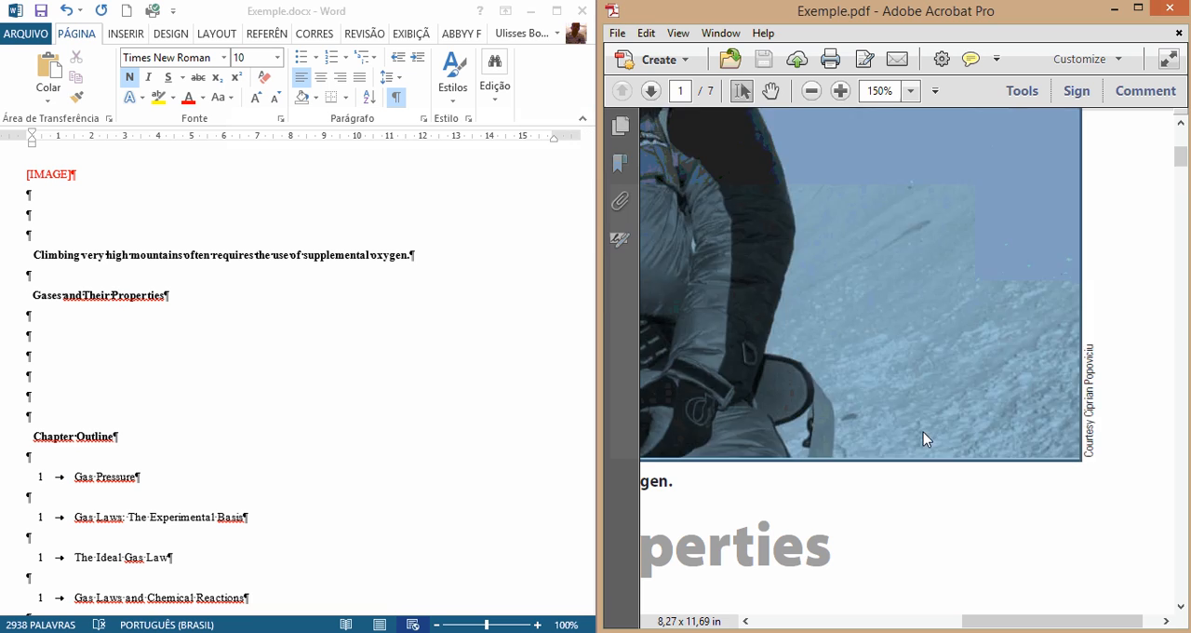
scroll(923, 432, "down", 5)
scroll(924, 438, "up", 2)
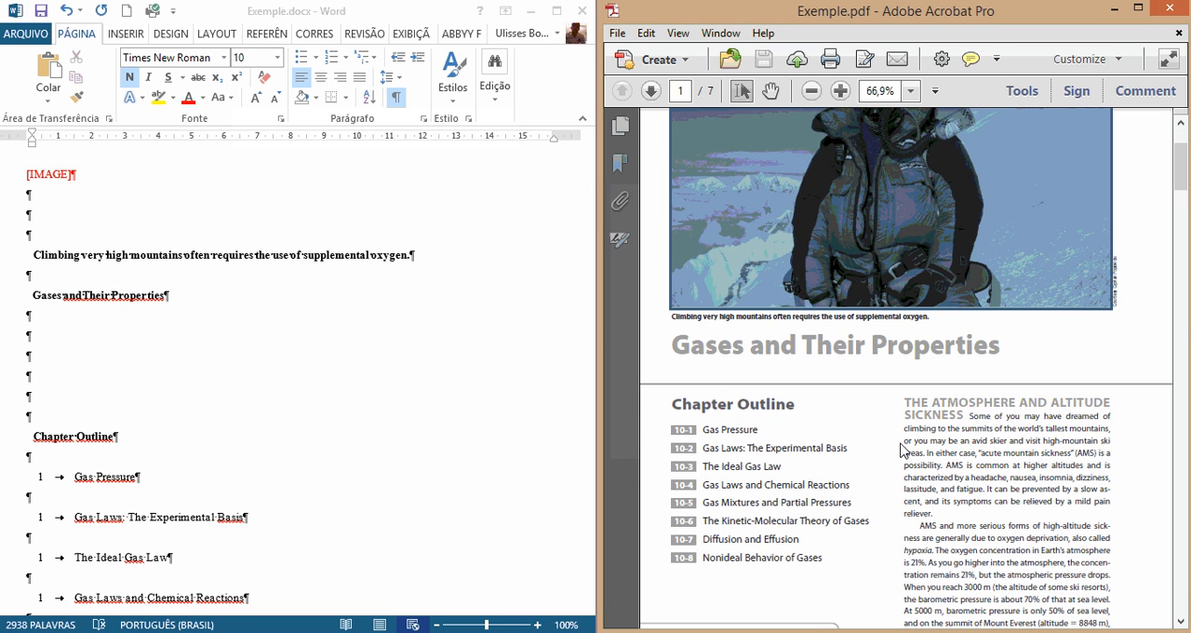
left_click(180, 338)
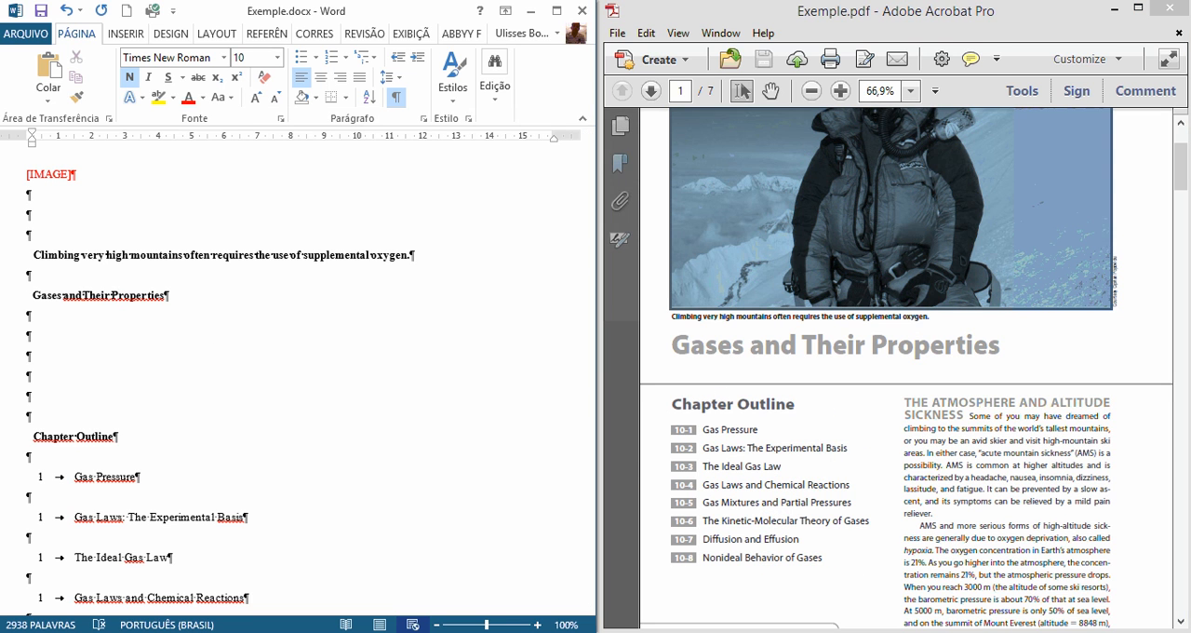
left_click(55, 243)
key("BackSpace")
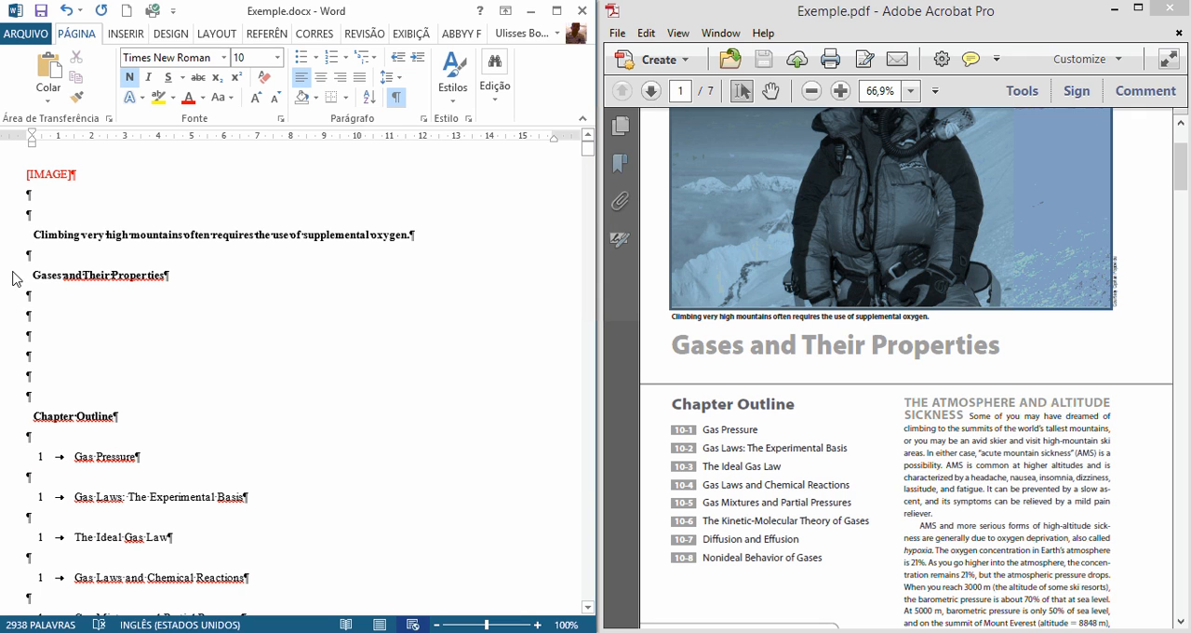
Step: Change the Word title's capitalization by making the initials of "Their" and "Properties" lowercase
left_click(21, 276)
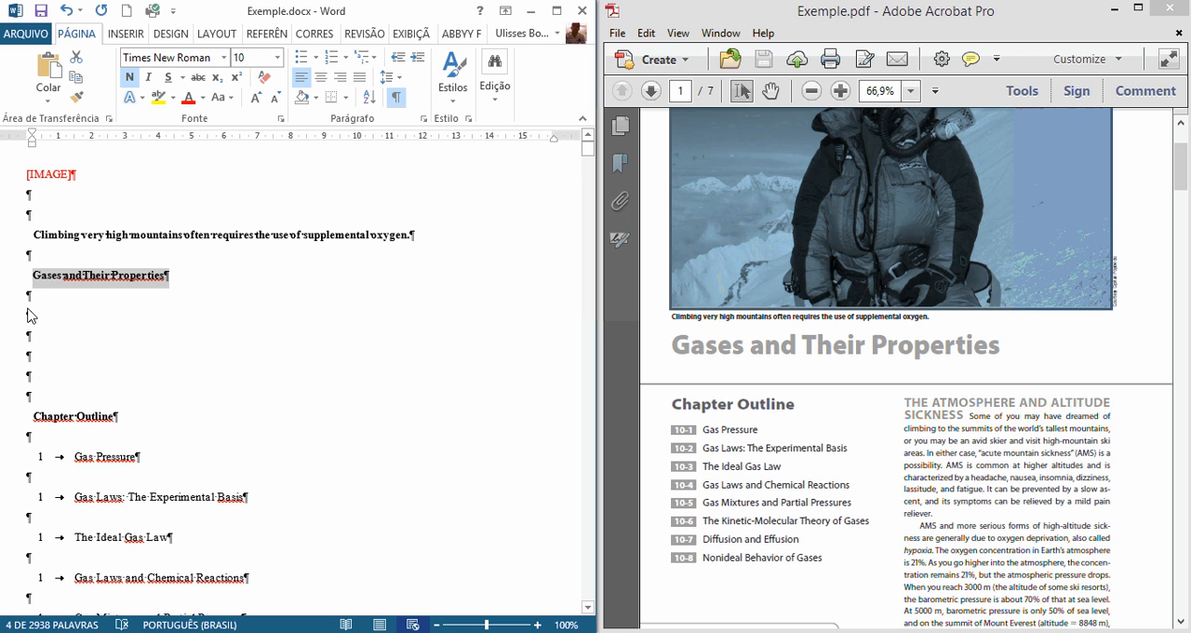
left_click(33, 296)
left_click_drag(31, 277, 121, 279)
left_click(34, 279)
left_click_drag(34, 279, 164, 282)
left_click(131, 317)
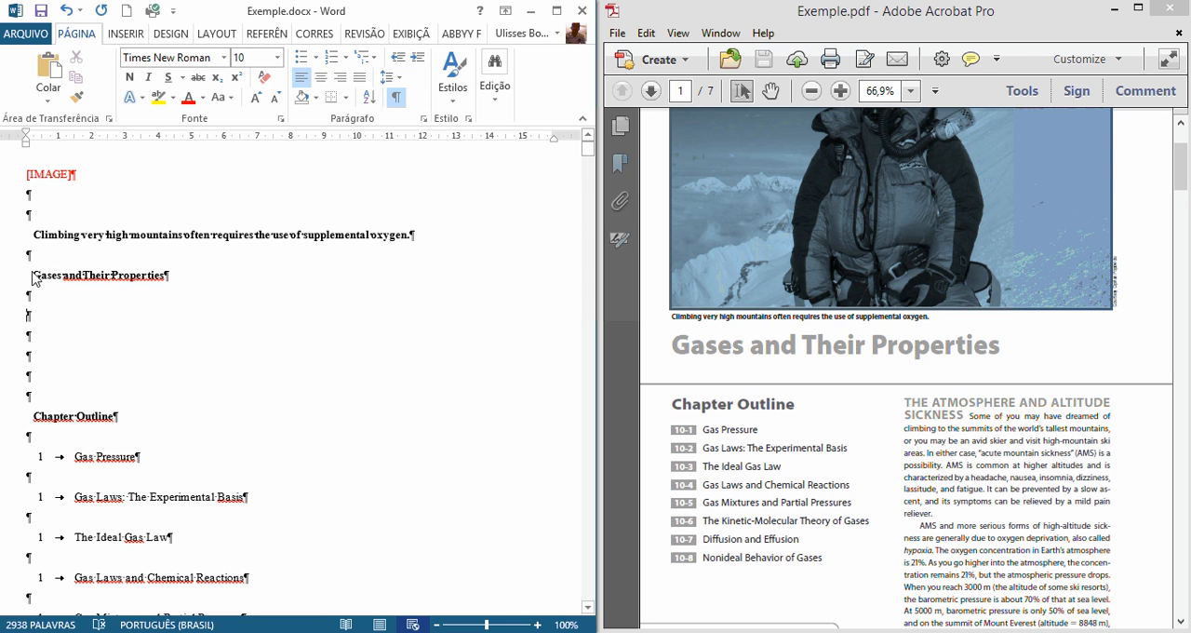
left_click(89, 282)
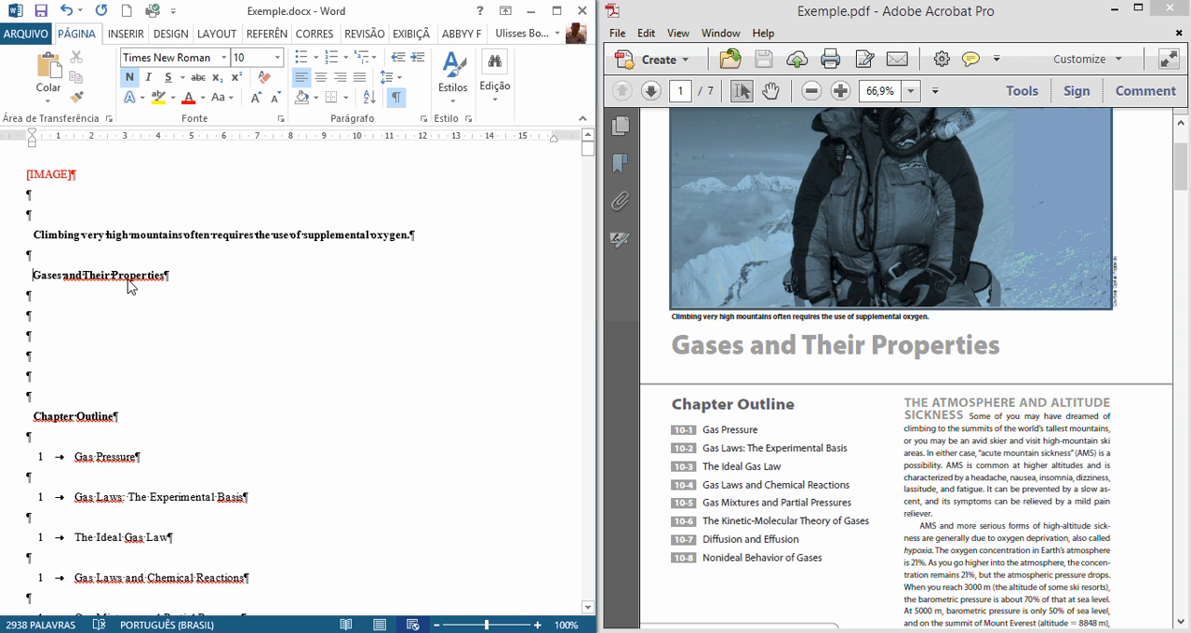
key("shift+Right")
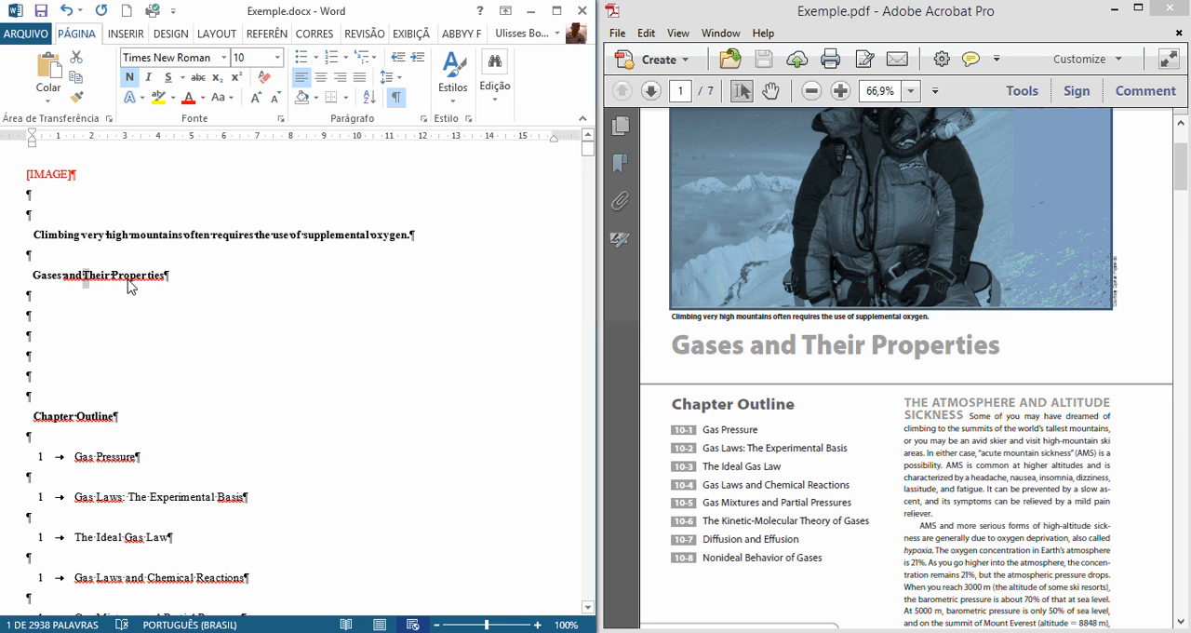
key("Right")
key("shift+Left")
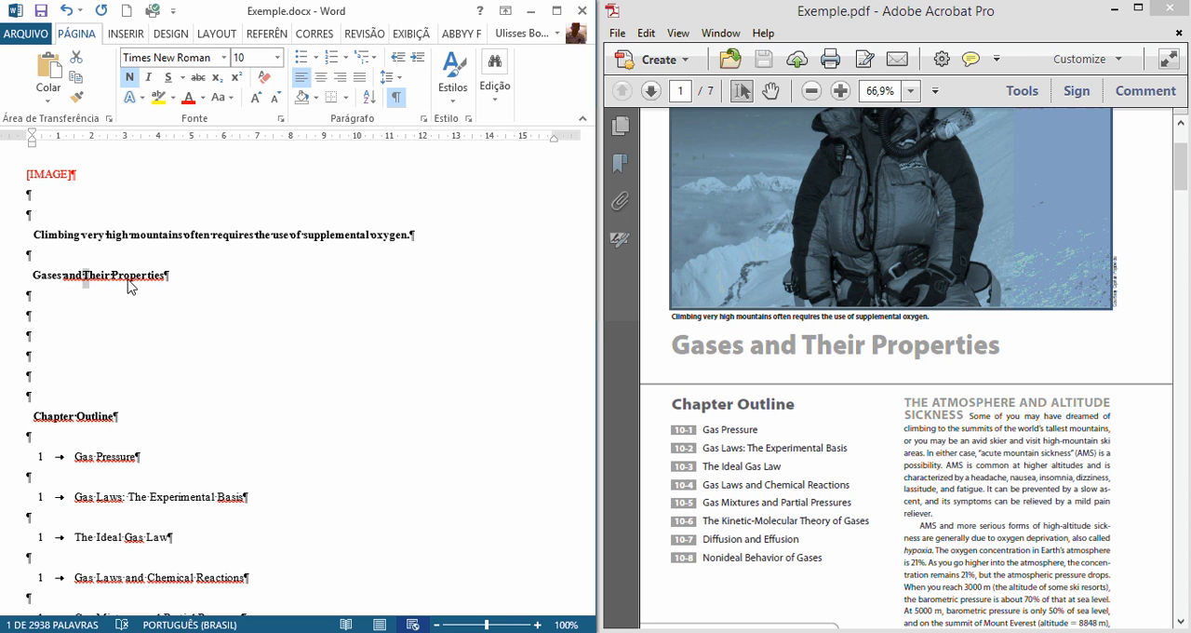
type("t")
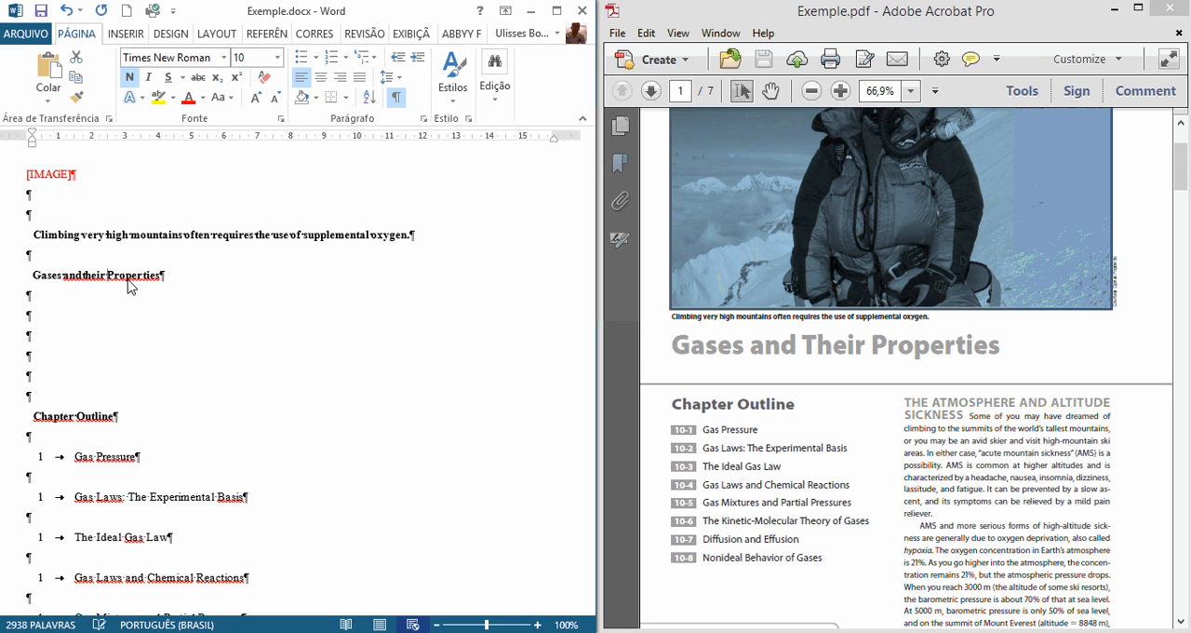
key("shift+Right")
type("p")
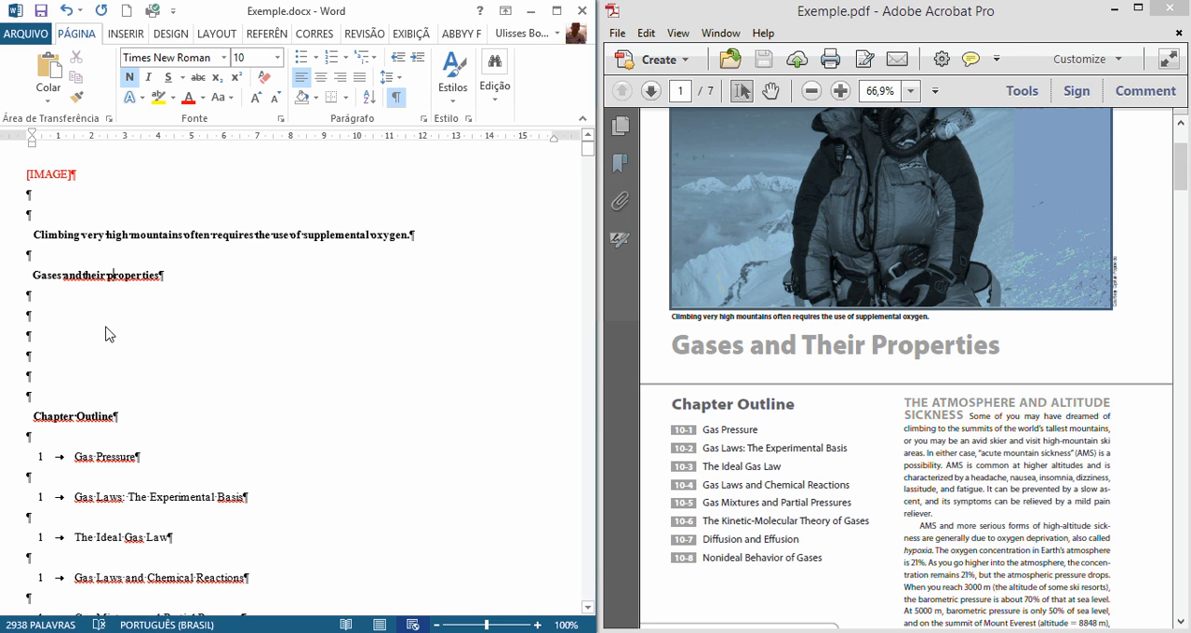
Step: Remove two blank paragraphs between the title and the Chapter Outline heading, and bring the outline into view in both documents
left_click(67, 330)
scroll(131, 443, "down", 3)
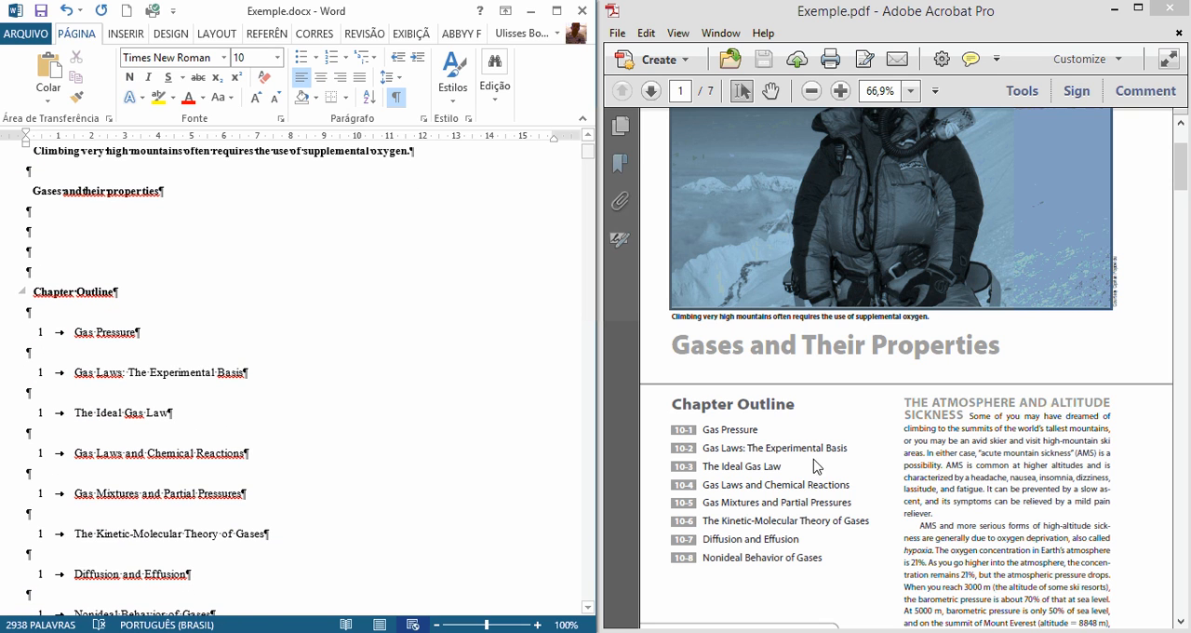
scroll(837, 463, "down", 1)
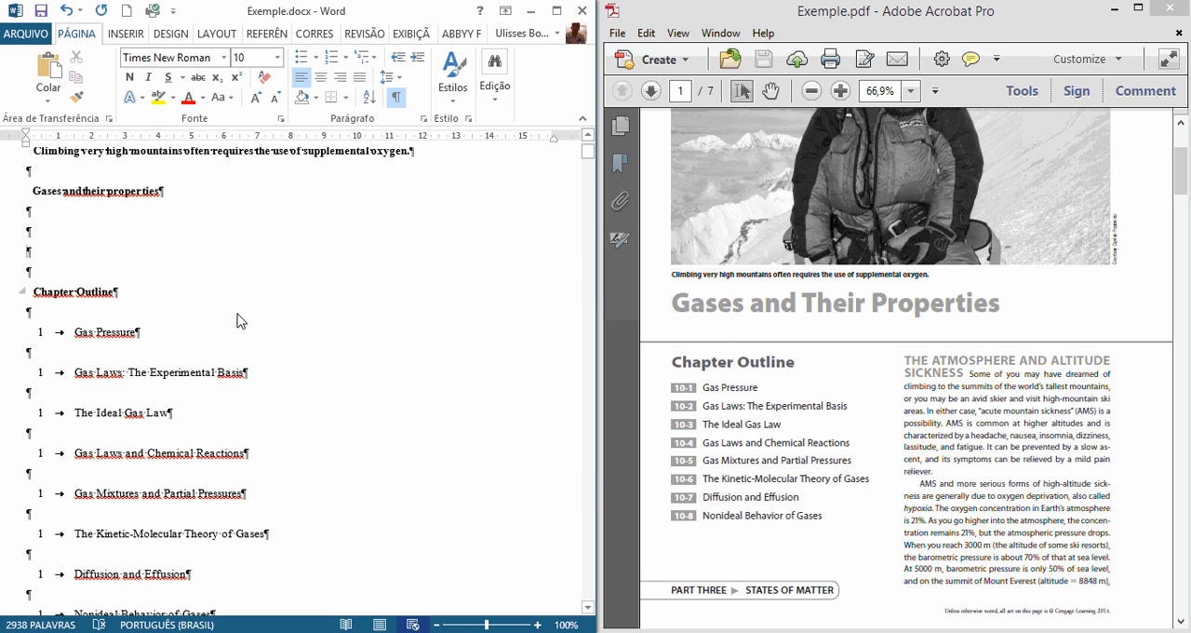
Step: Delete the blank paragraphs between the Chapter Outline list items, from Gas Pressure to Nonideal Behavior of Gases
scroll(237, 321, "down", 1)
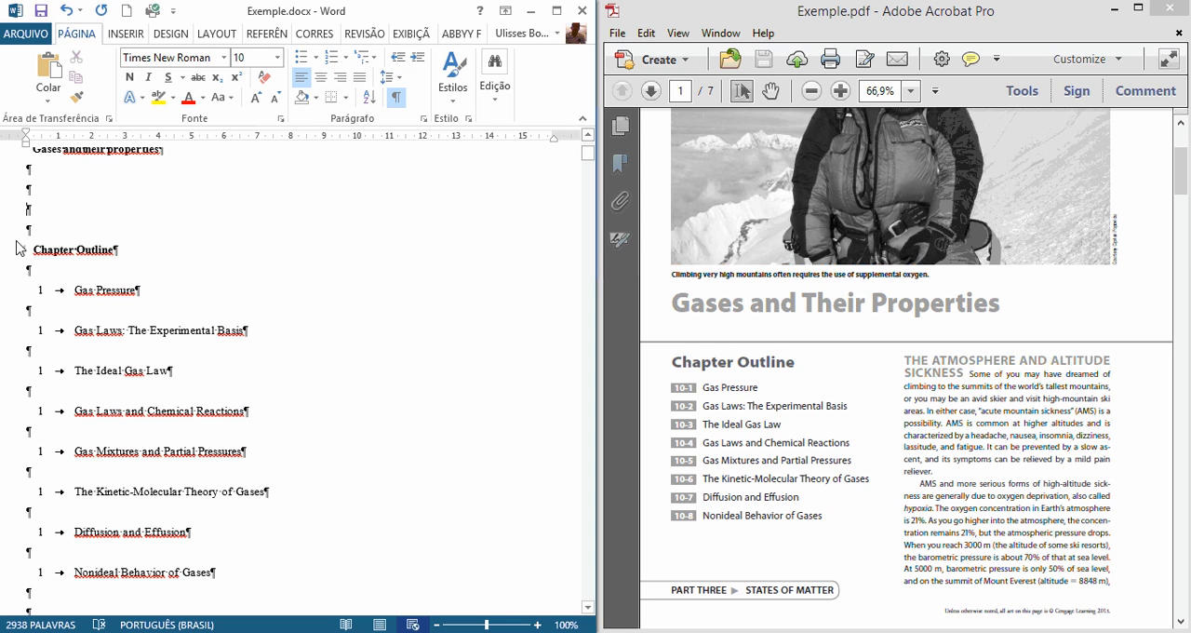
left_click(40, 311)
key("Delete")
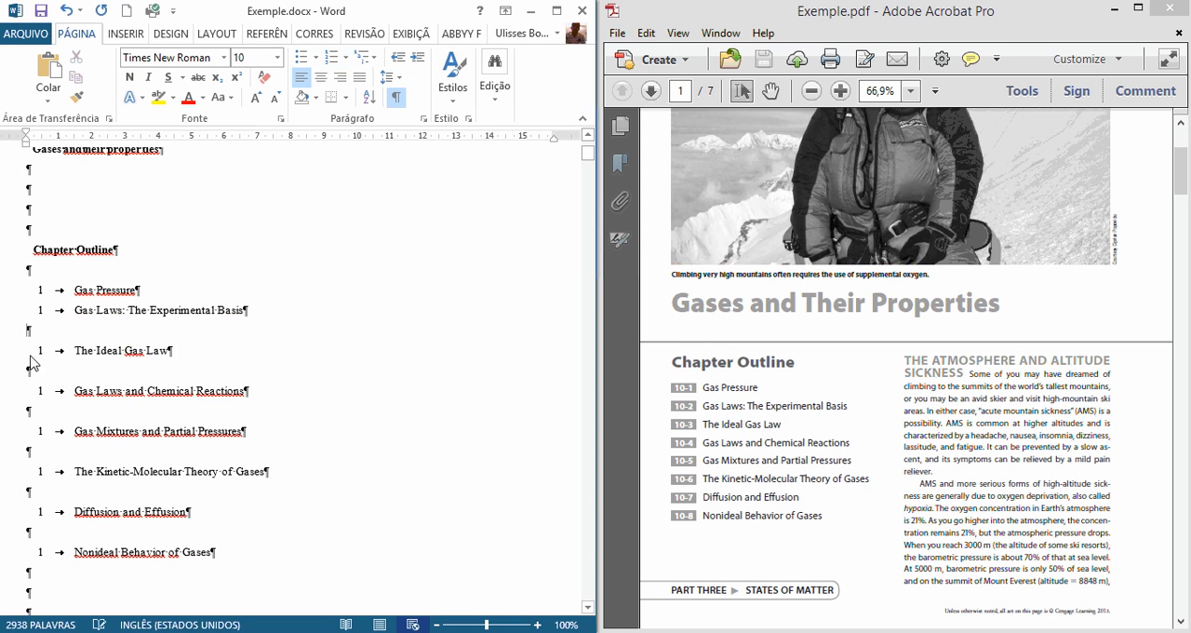
key("Delete")
left_click(32, 352)
key("Delete")
left_click(38, 374)
key("Delete")
left_click(30, 397)
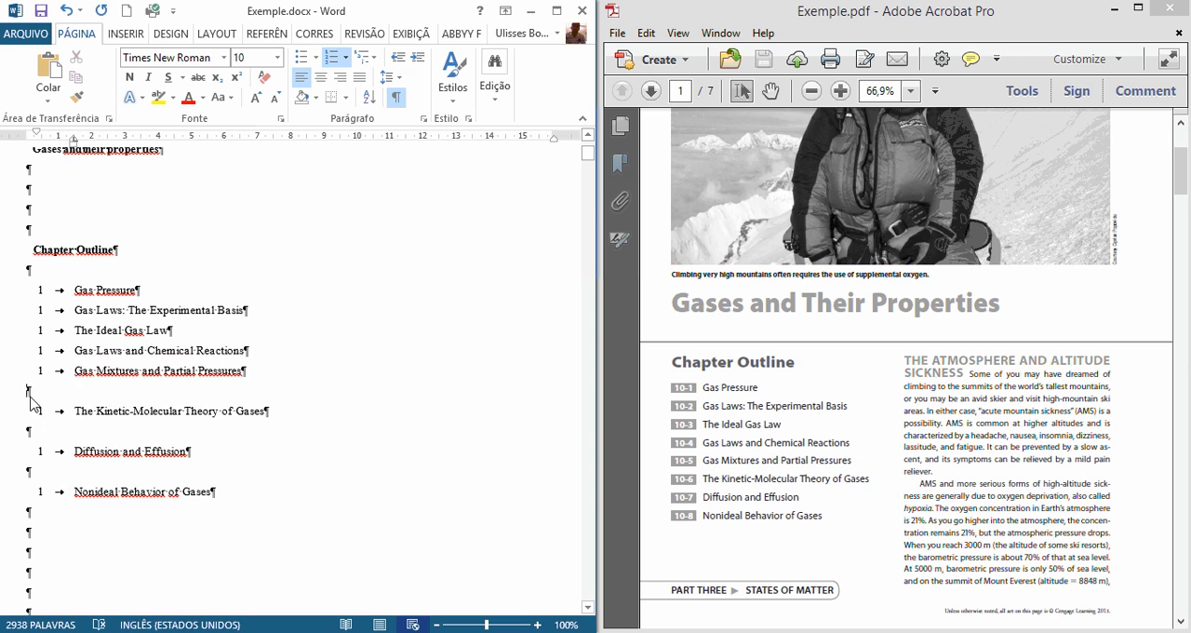
key("Delete")
left_click(33, 412)
key("Delete")
key("Delete")
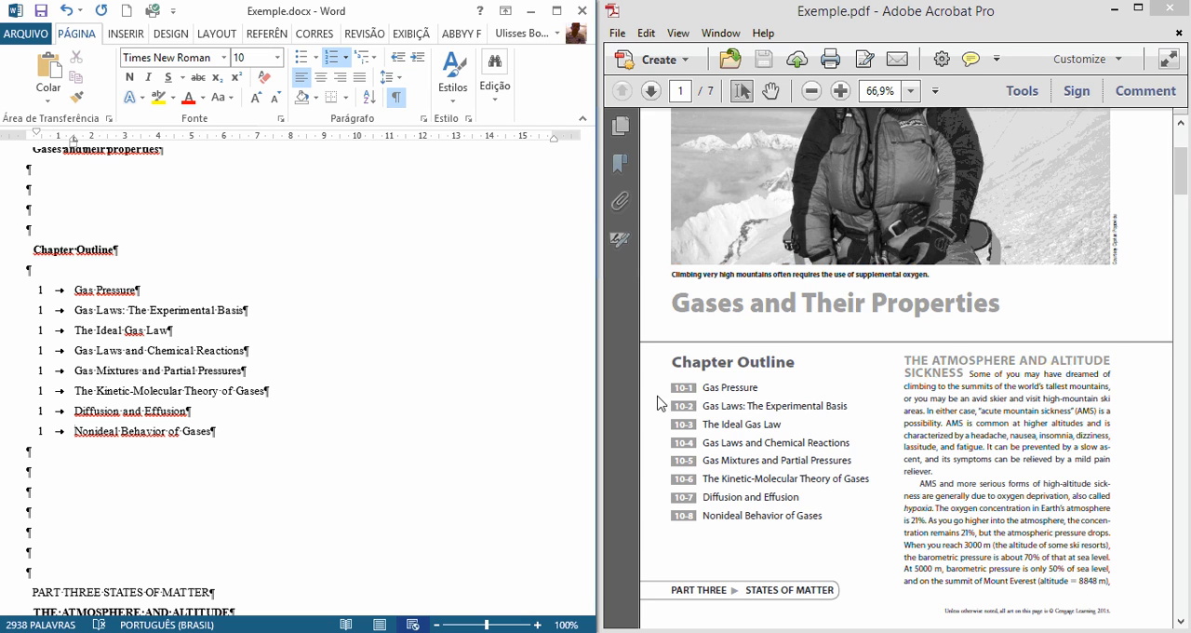
Step: Compare the numbering of the first Chapter Outline item with Exemple.pdf, then widen the Word window over the PDF window
mouse_move(666, 398)
left_mouse_down()
mouse_move(696, 395)
mouse_move(700, 433)
mouse_move(690, 402)
mouse_move(648, 388)
left_mouse_up()
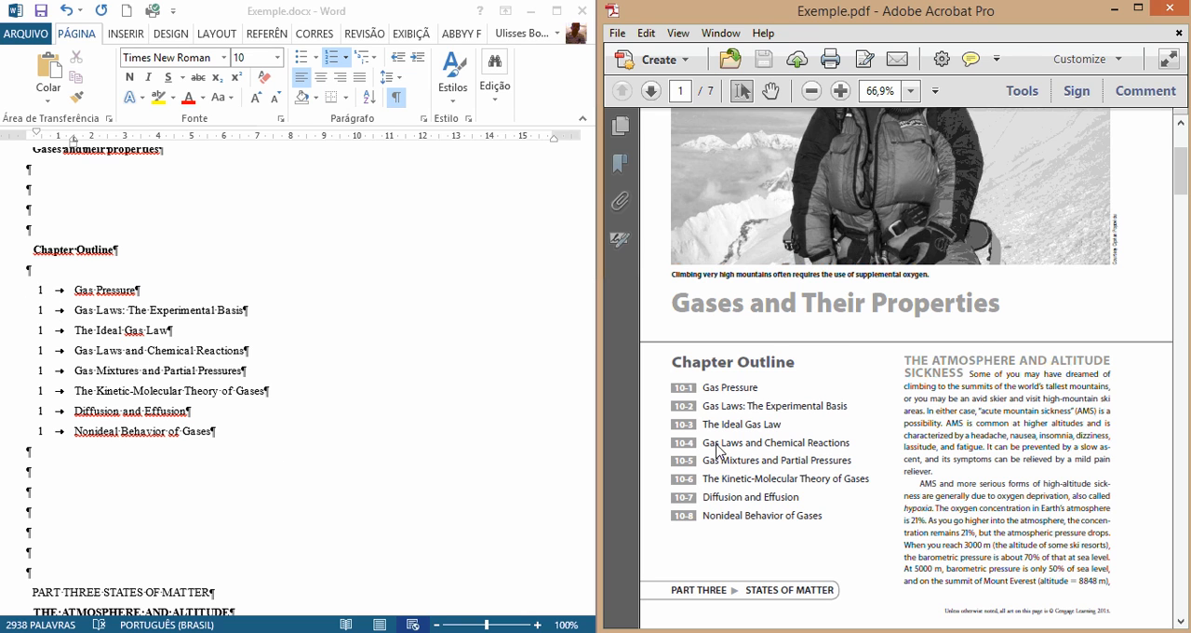
left_click(39, 296)
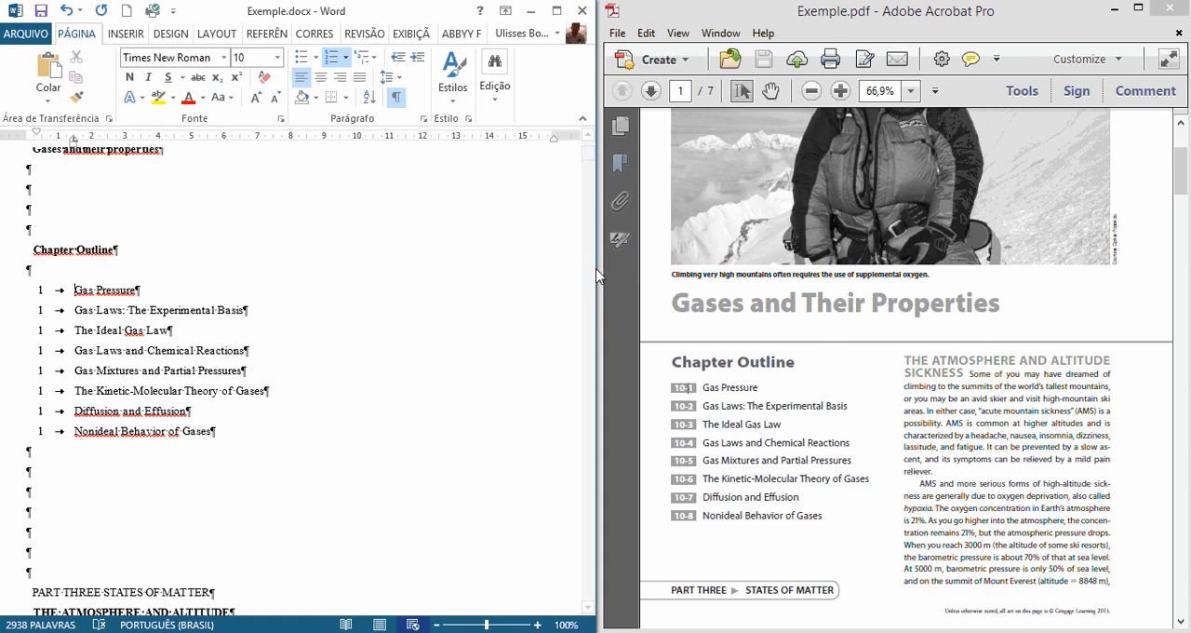
left_click_drag(597, 277, 835, 270)
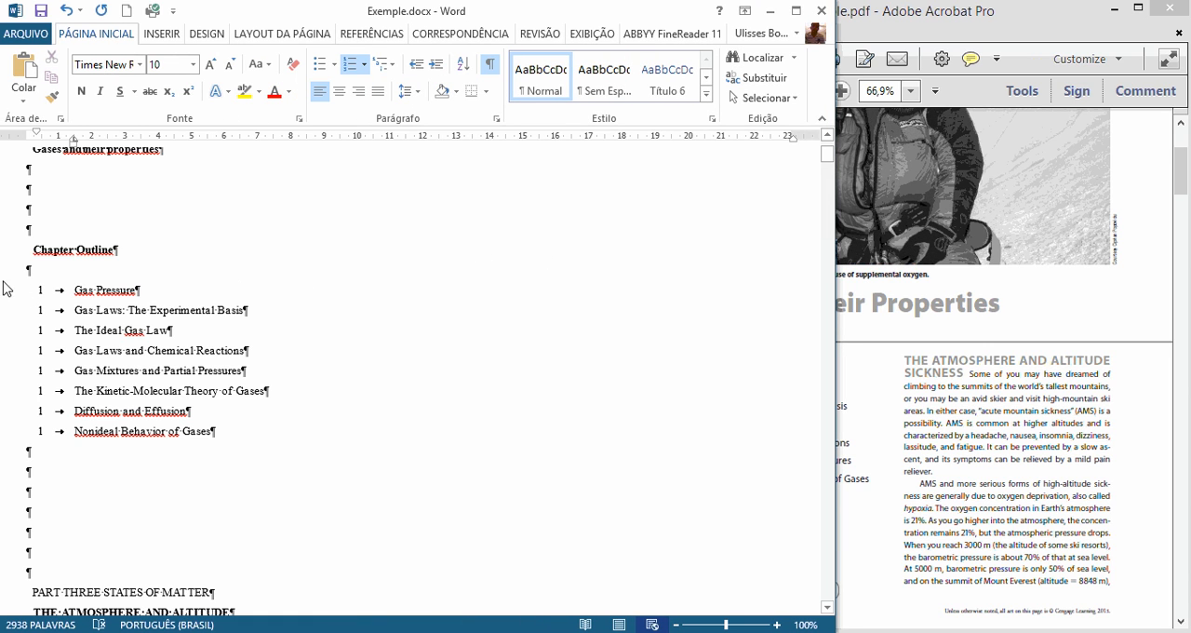
Step: Apply the Normal style to the Chapter Outline heading and its list items, and fit the Word window beside Exemple.pdf
left_click_drag(30, 231, 207, 452)
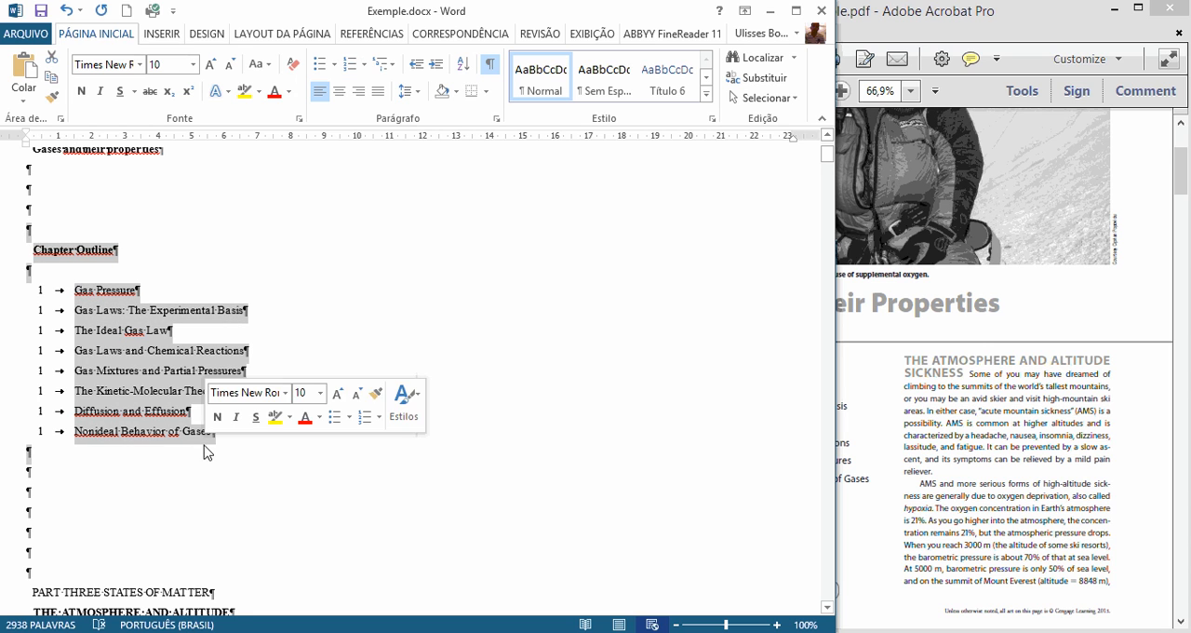
left_click(542, 82)
left_click(126, 318)
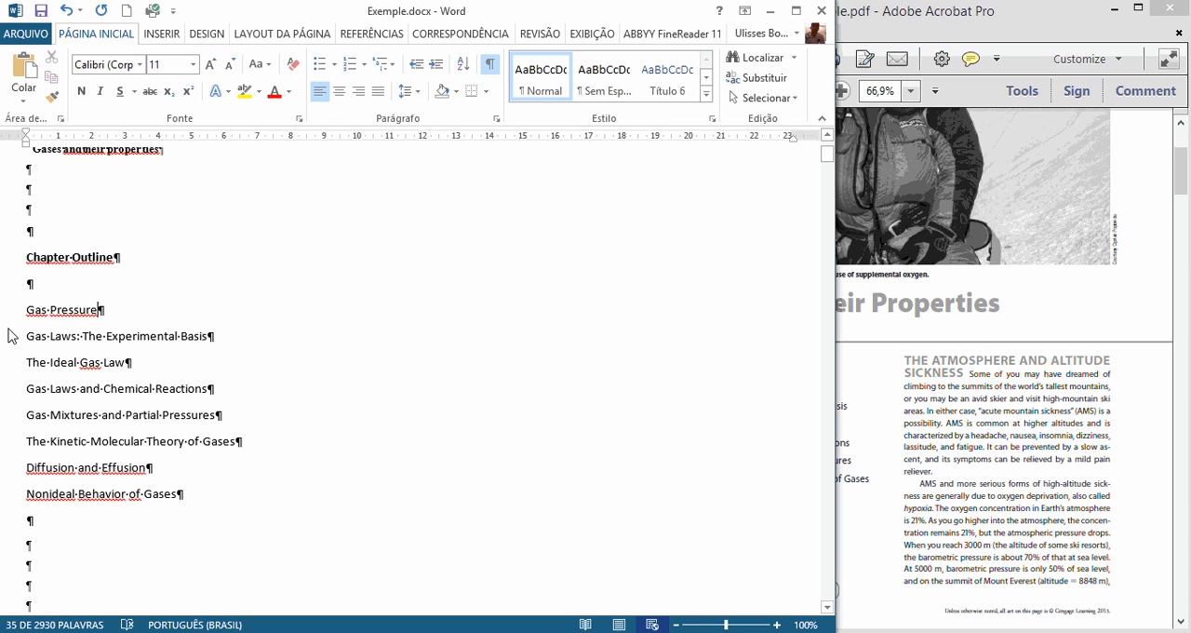
left_click_drag(557, 13, 0, 62)
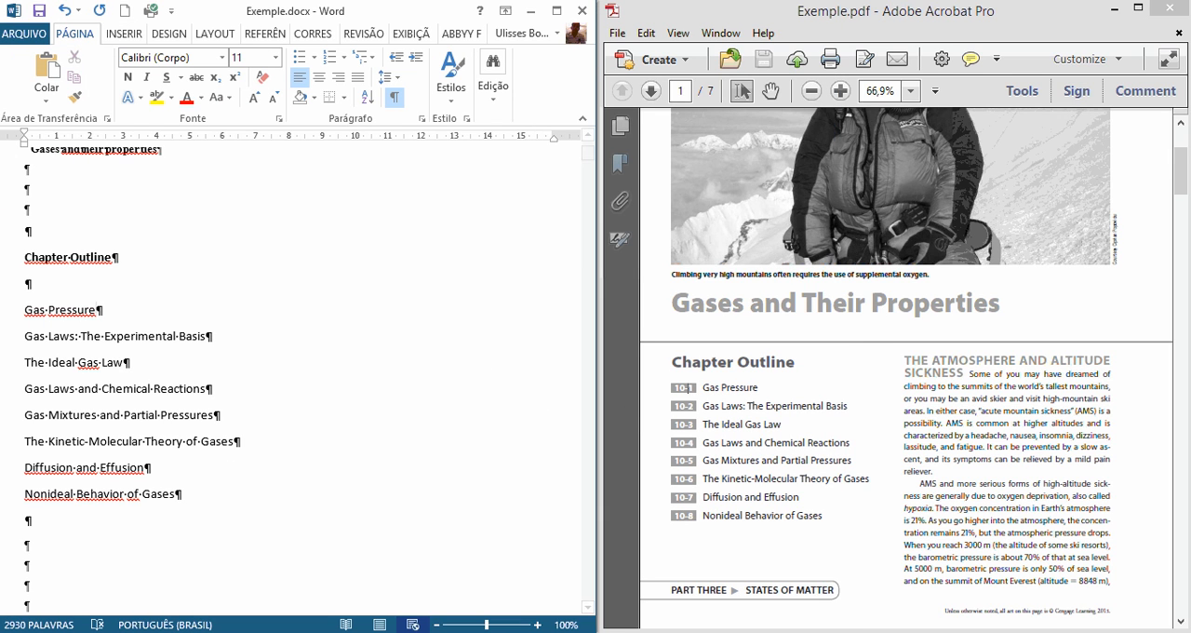
Step: Convert the Chapter Outline heading and all its list items to lowercase
left_click(15, 321)
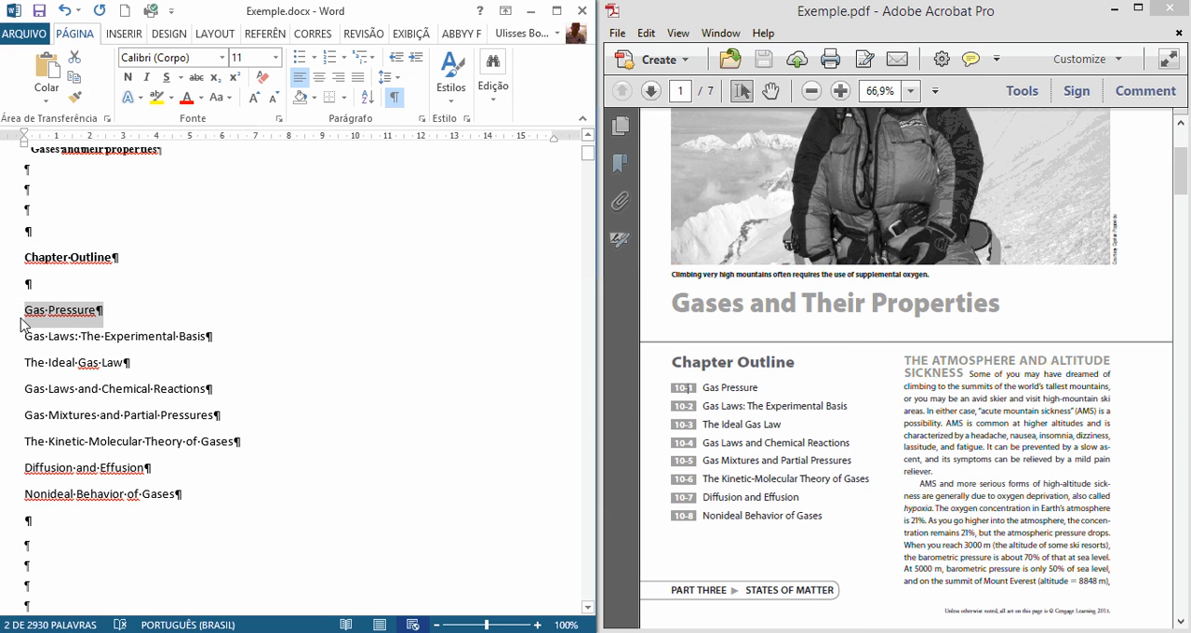
left_click(27, 312)
left_click_drag(27, 312, 210, 507)
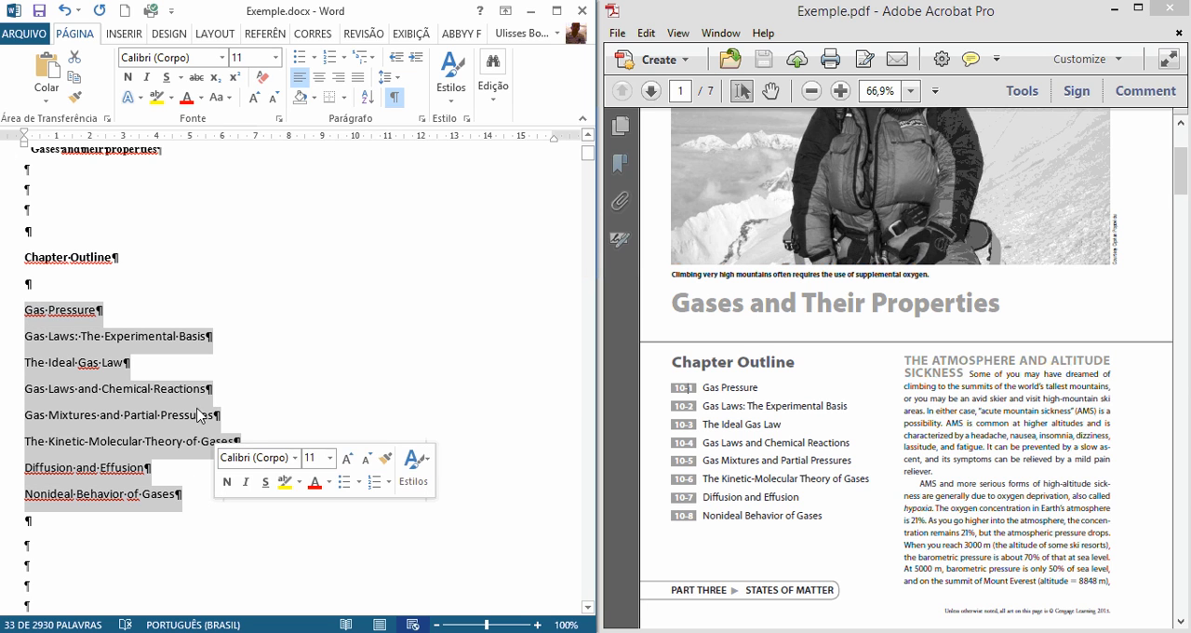
left_click_drag(26, 264, 193, 505)
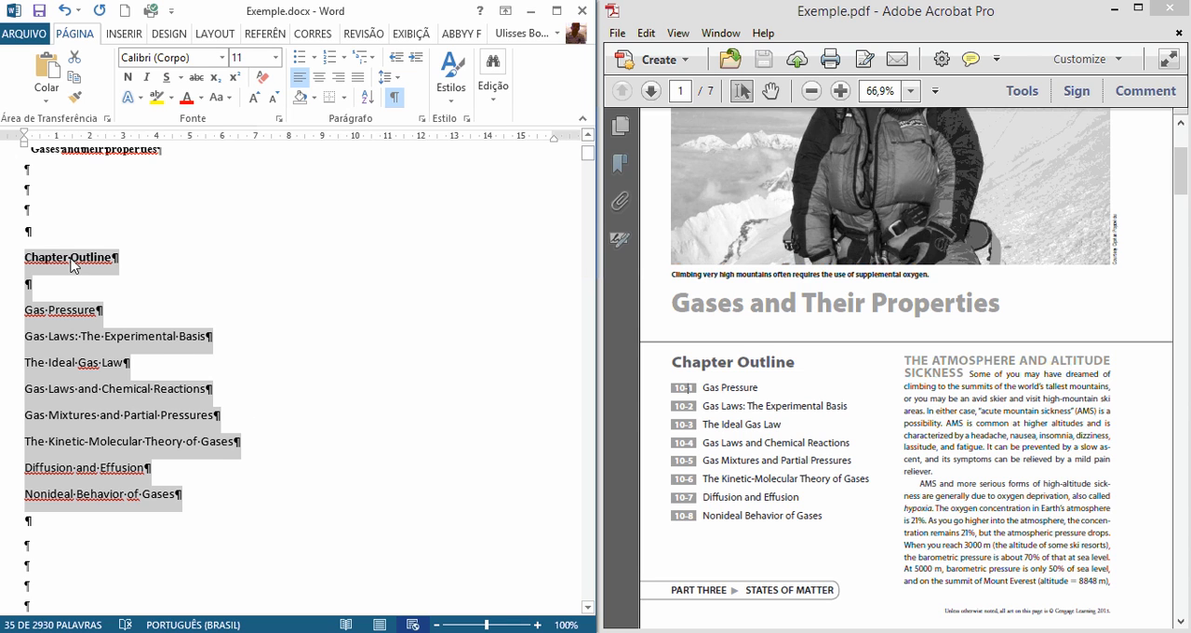
left_click(18, 261)
left_click_drag(19, 261, 87, 510)
key("shift+F3")
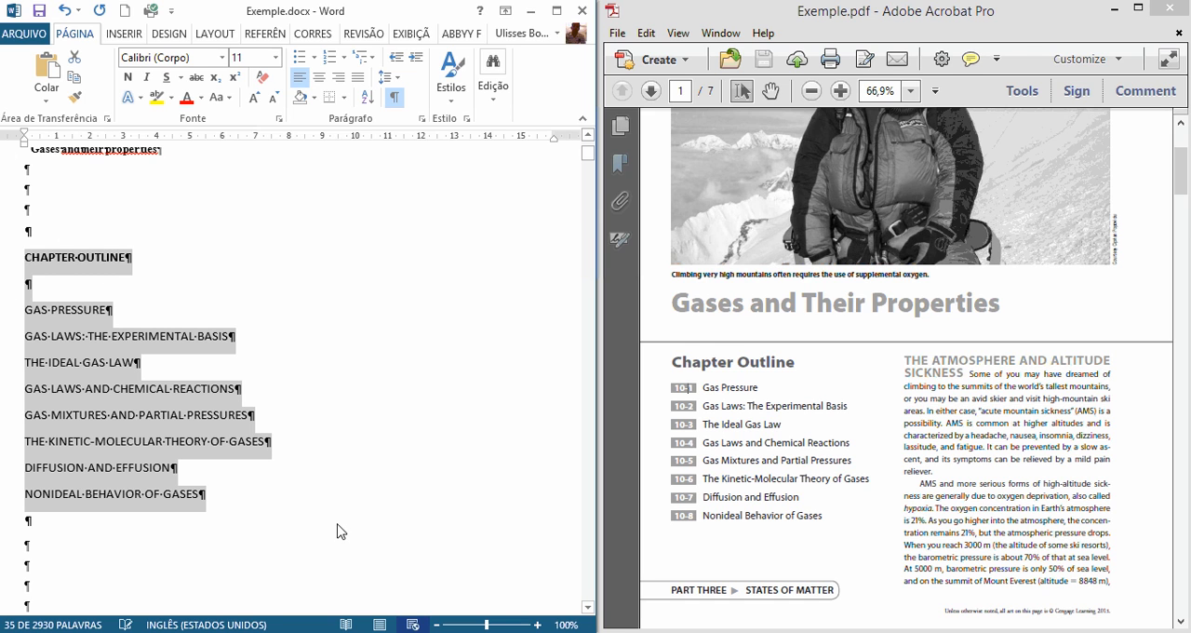
key("shift+F3")
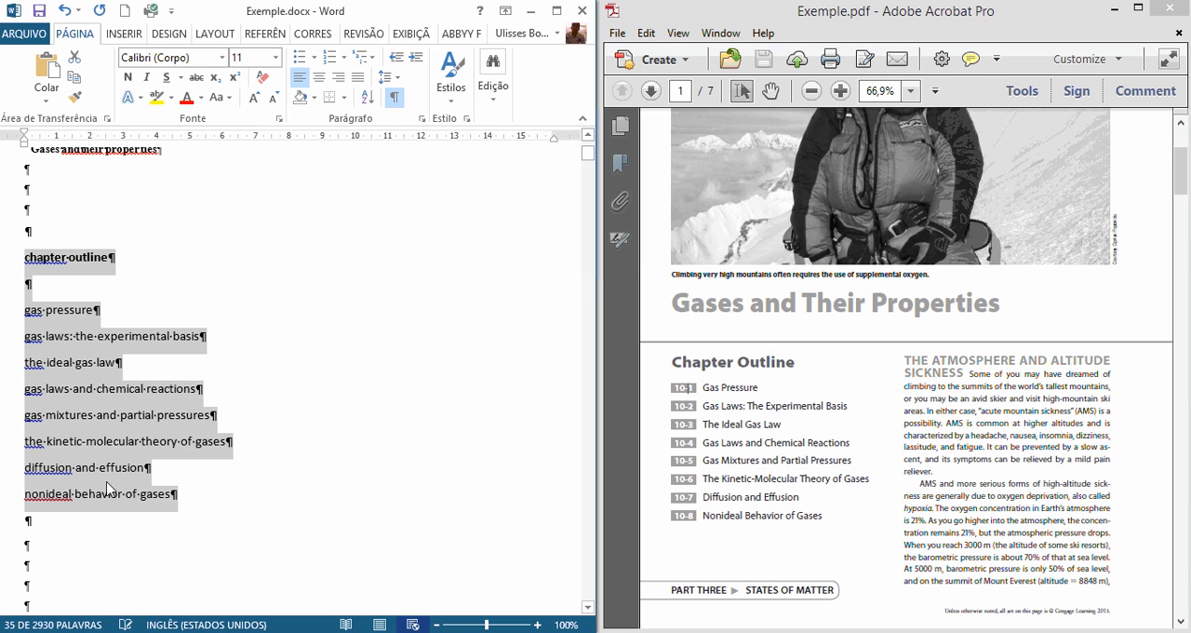
Step: Capitalize the first letter of the chapter outline heading and of its first three items, from Gas pressure to The ideal gas law
left_click(30, 247)
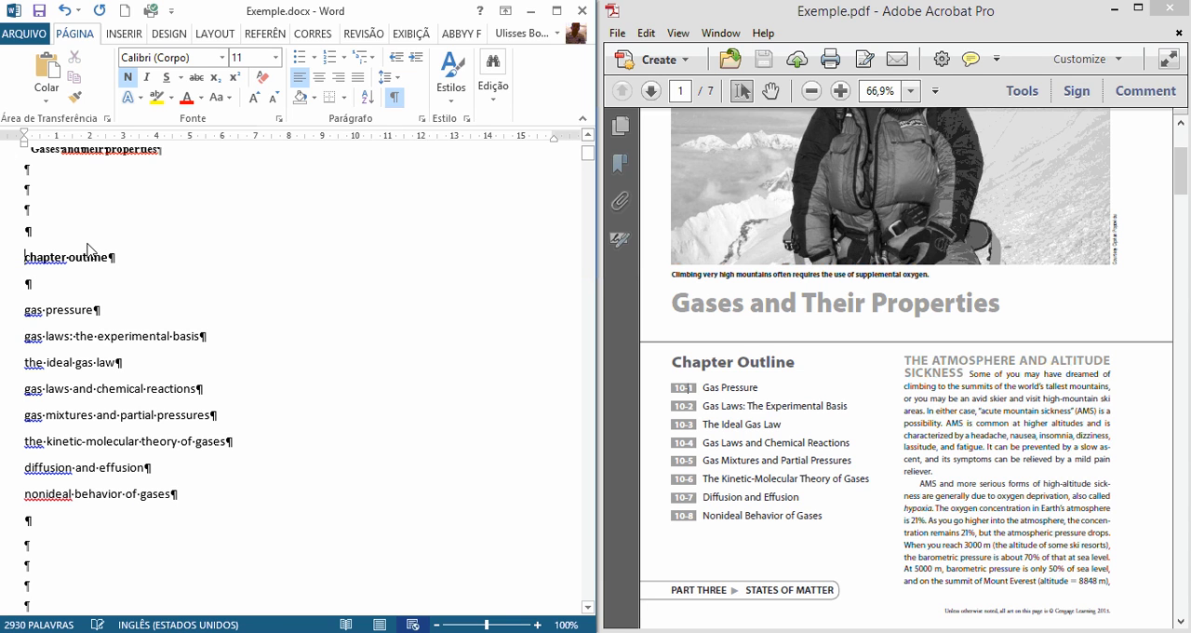
key("shift+Right")
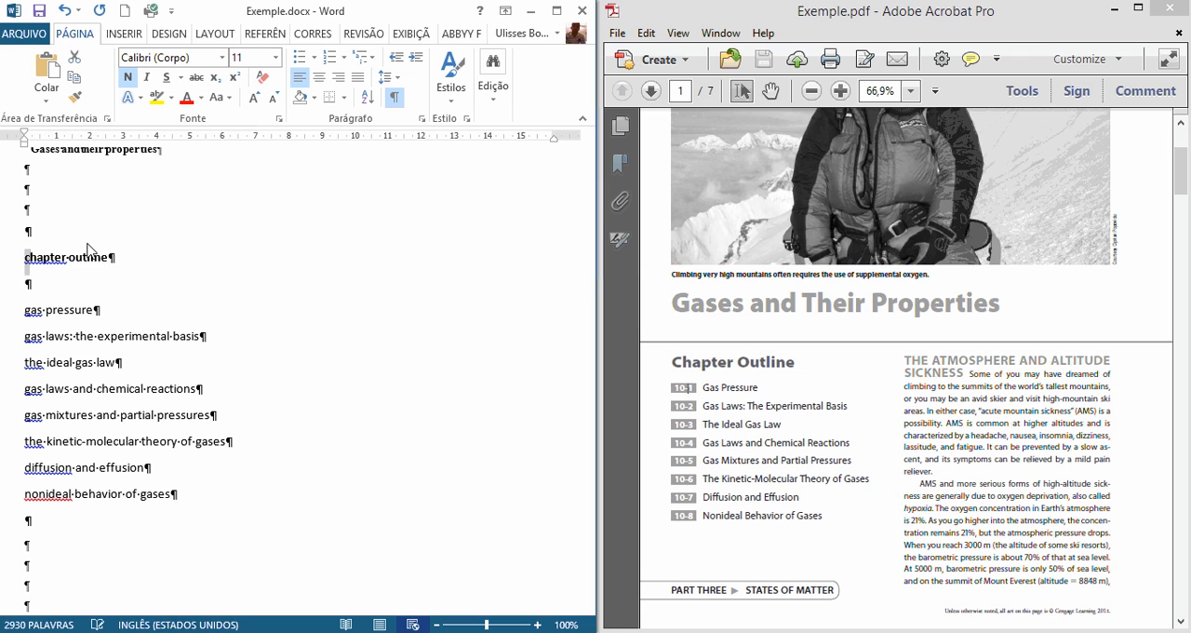
type("C")
key("Down")
key("Down")
key("shift+Right")
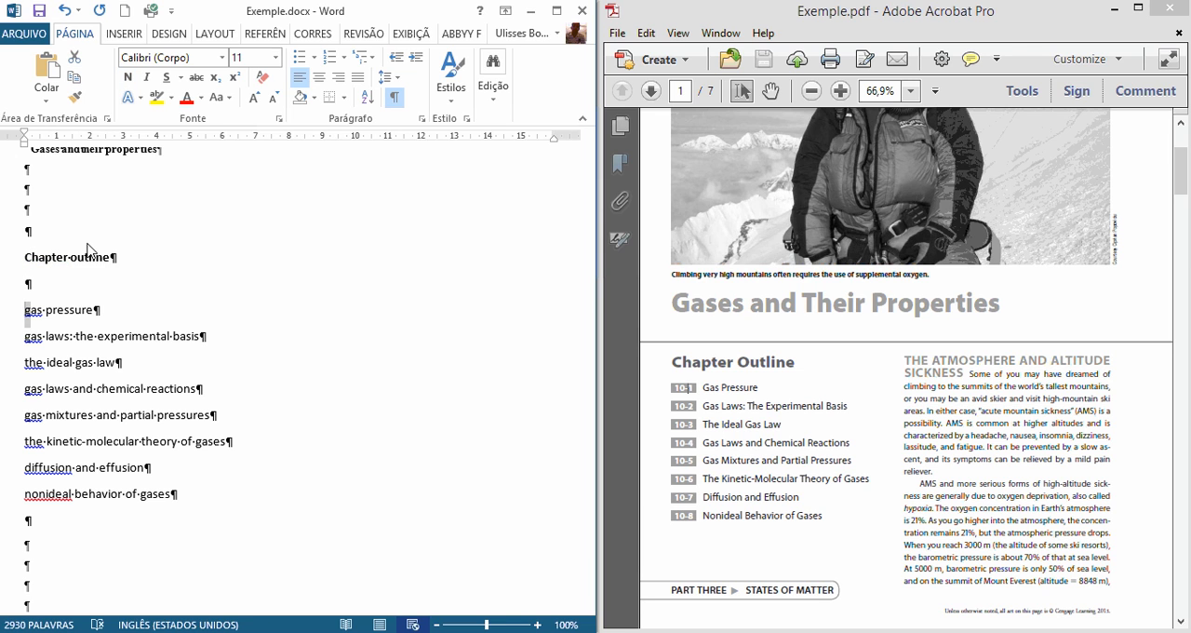
type("G")
key("Down")
key("shift+Right")
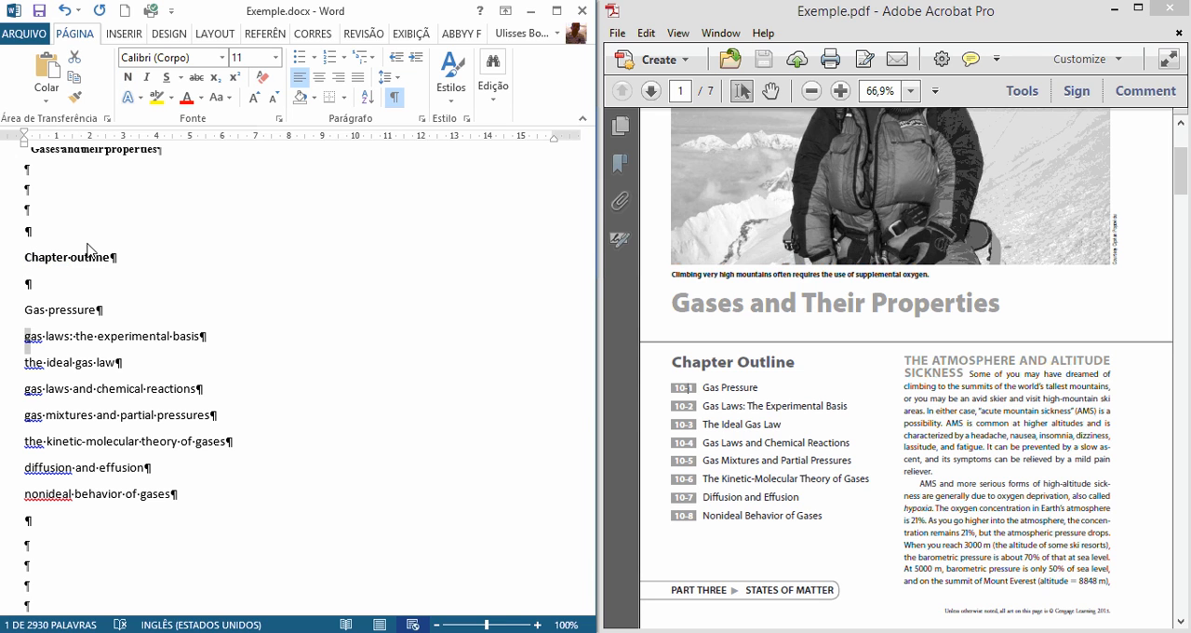
type("G")
key("Down")
key("shift+Right")
type("T")
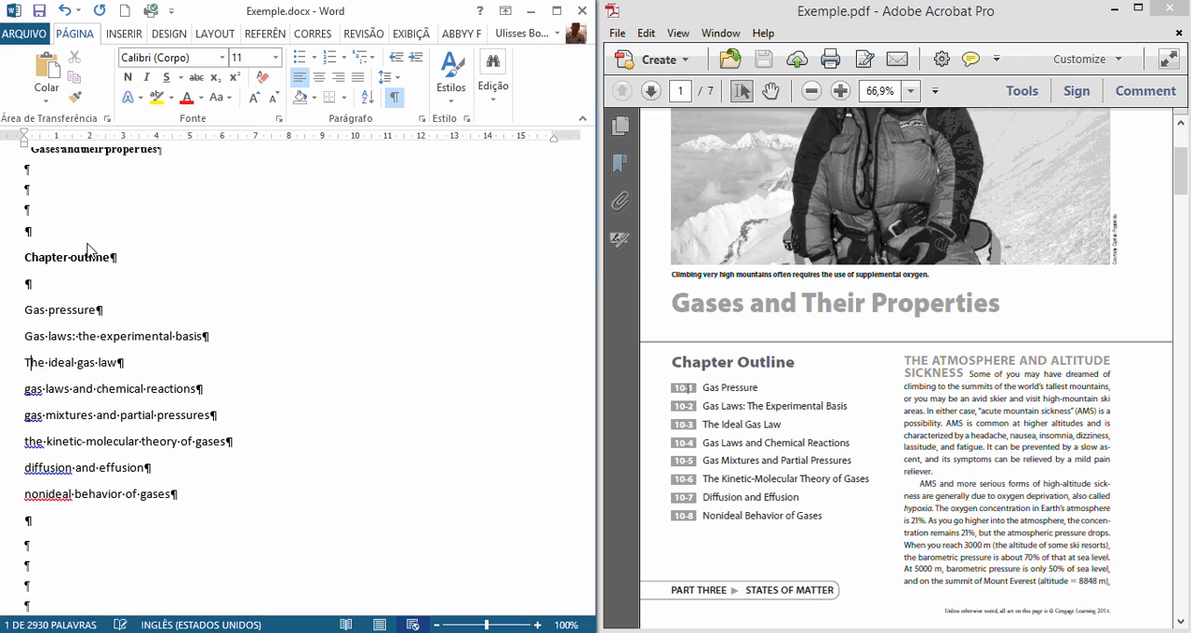
Step: Capitalize the first letter of the remaining outline items, from Gas laws and chemical reactions to Nonideal behavior of gases
key("Down")
key("shift+Right")
type("G")
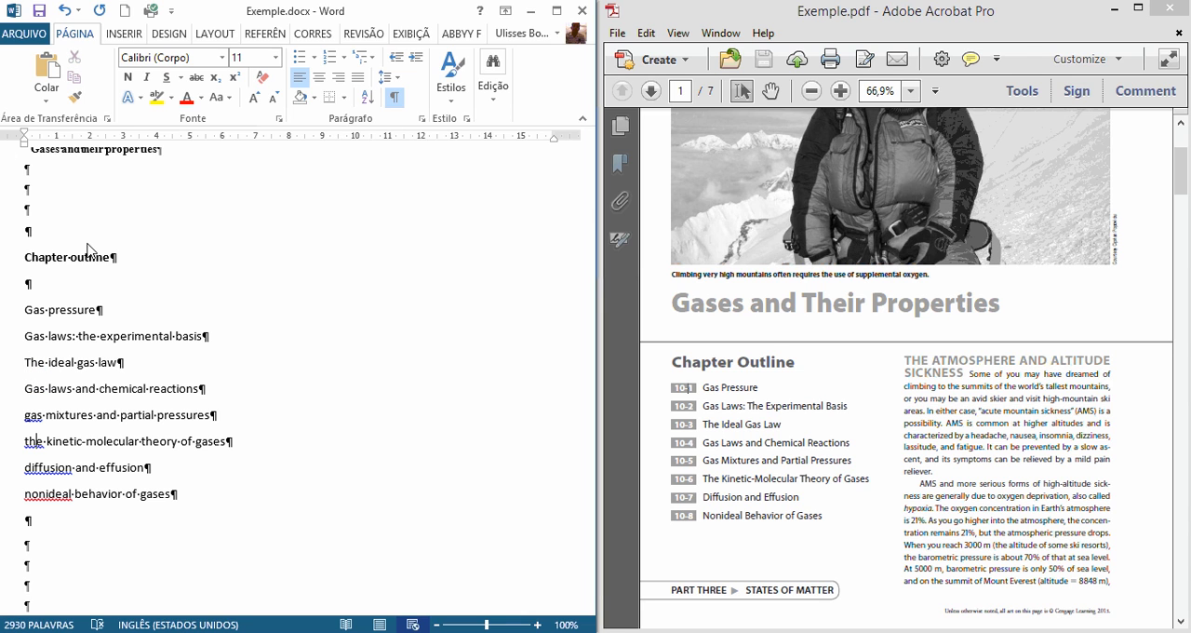
key("Up")
key("shift+Left")
type("G")
key("Down")
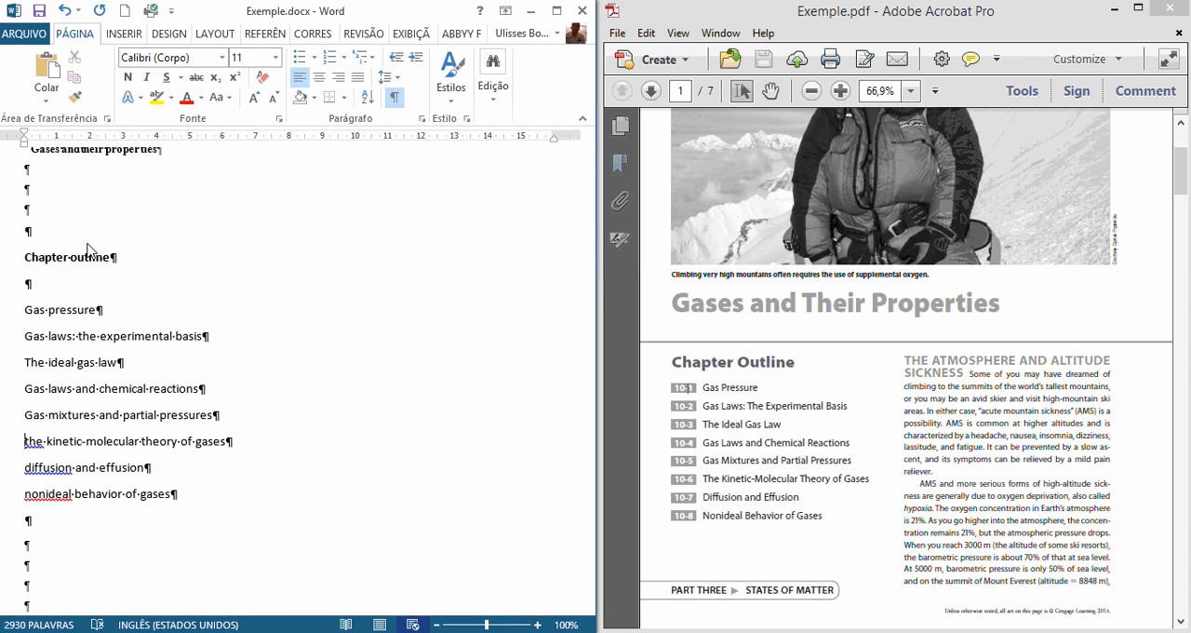
key("shift+Right")
type("T")
key("Down")
key("shift+Right")
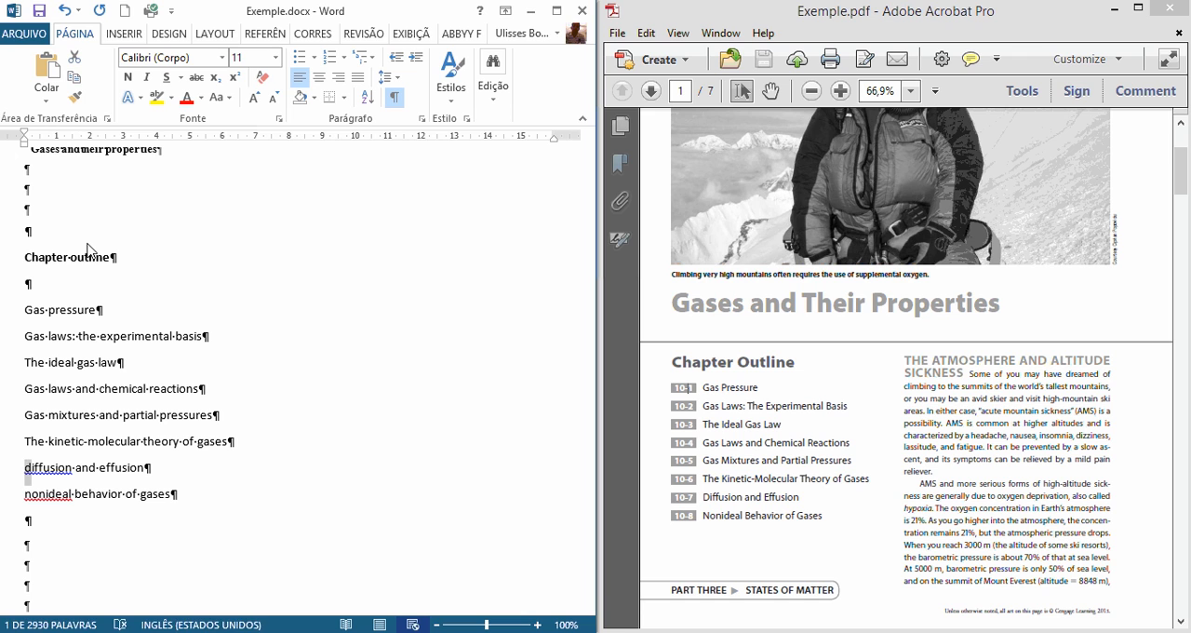
type("D")
key("Down")
key("shift+Right")
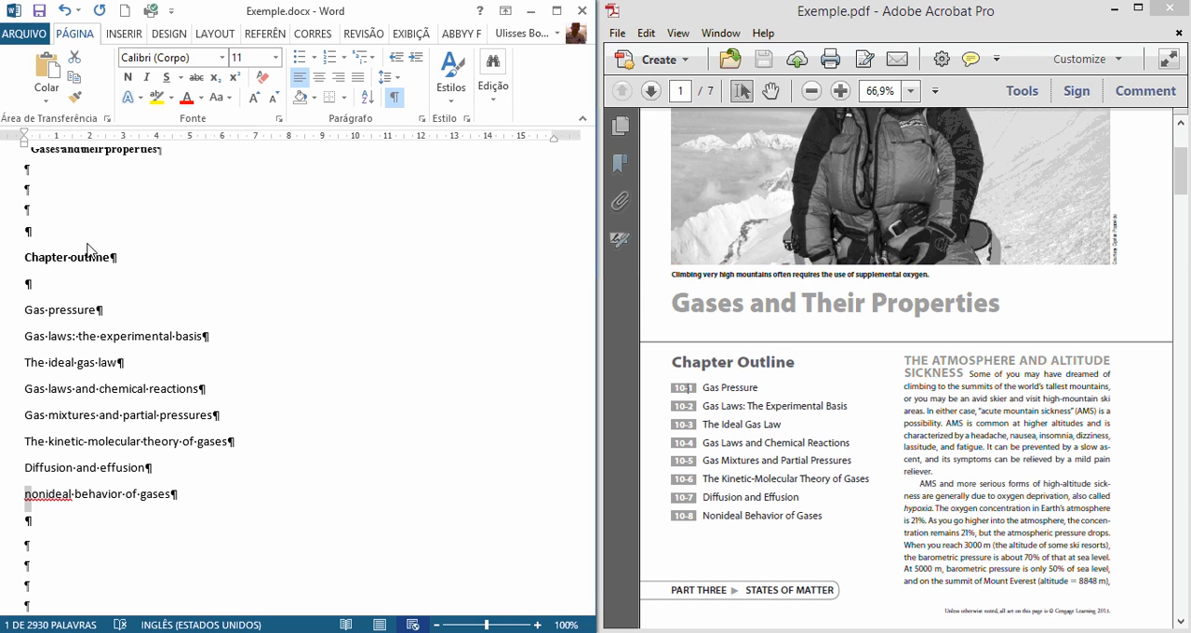
type("N")
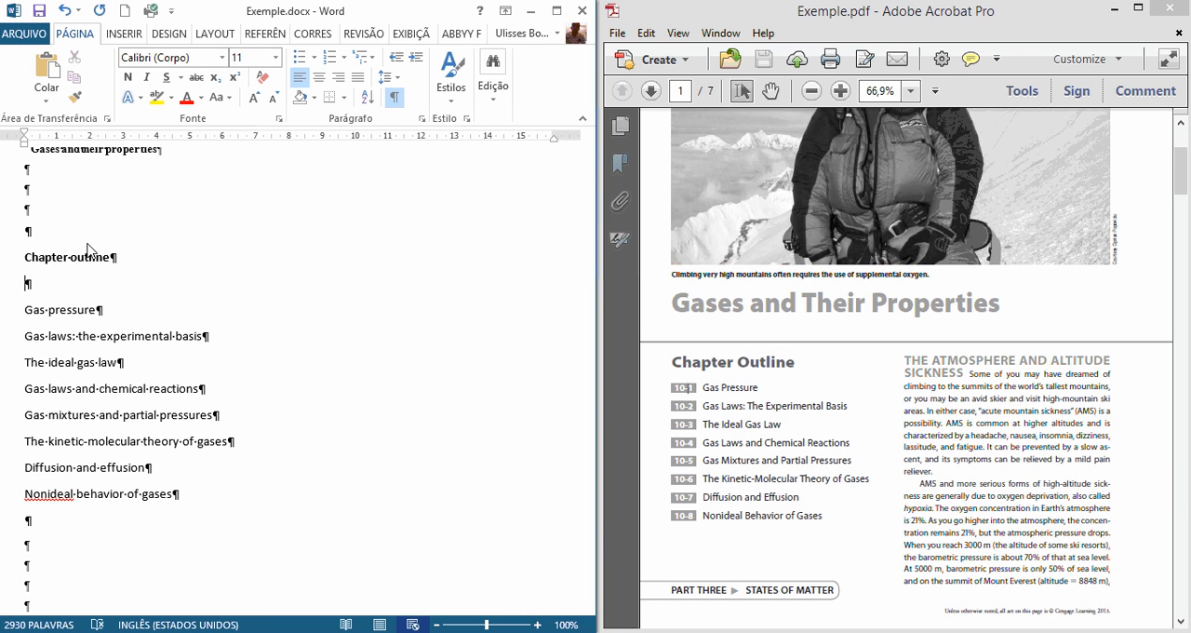
Step: Number the Gas pressure item as "10-1.", separated from its text by a tab
type("10-1")
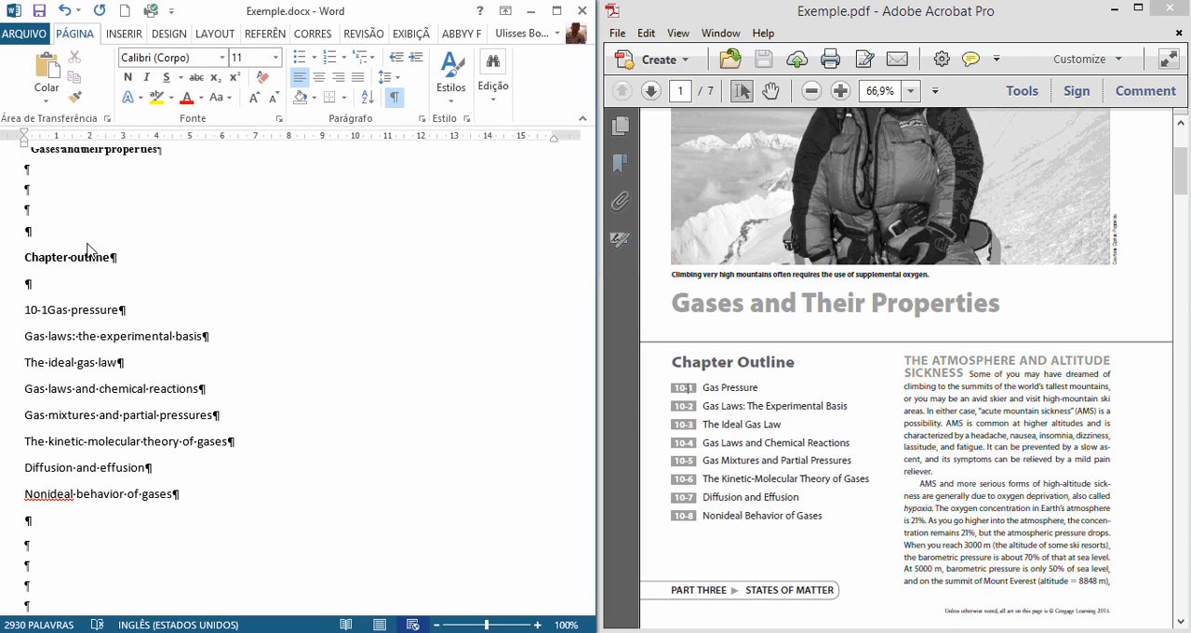
type(".")
key("BackSpace")
key("Tab")
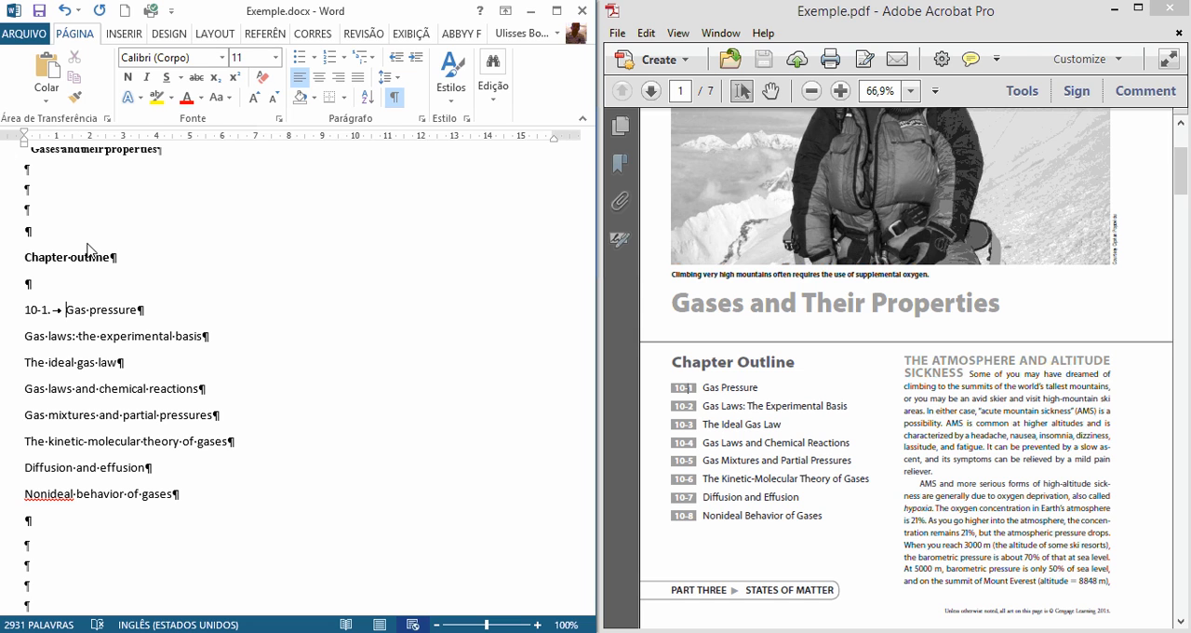
Step: Copy the "10-1." prefix with its tab to the Gas laws: the experimental basis item and renumber it "10-2."
key("Left")
key("Left")
key("Left")
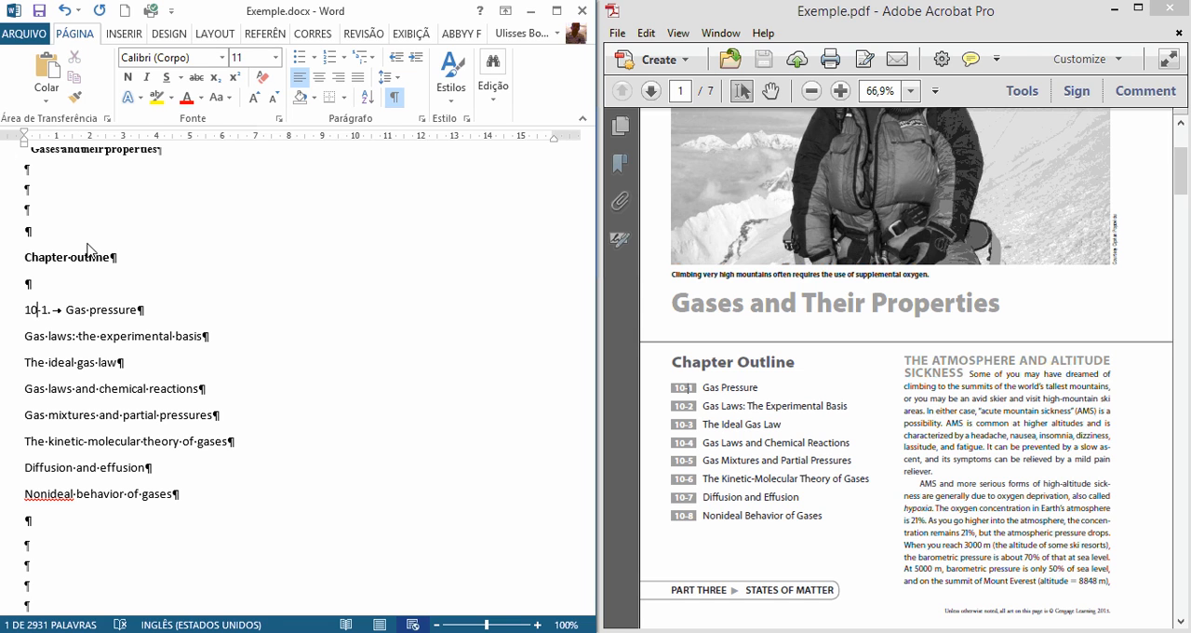
key("shift+Home")
key("shift+Right")
key("shift+Right")
key("shift+Right")
key("shift+Right")
key("shift+Right")
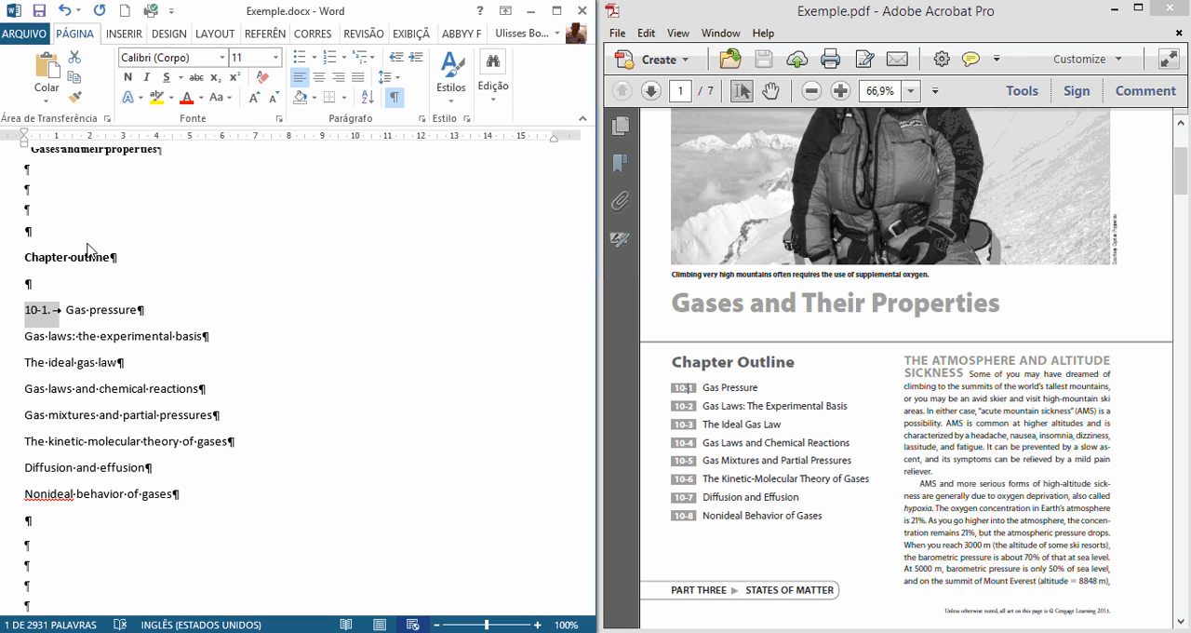
key("shift+Left")
key("ctrl+c")
key("Down")
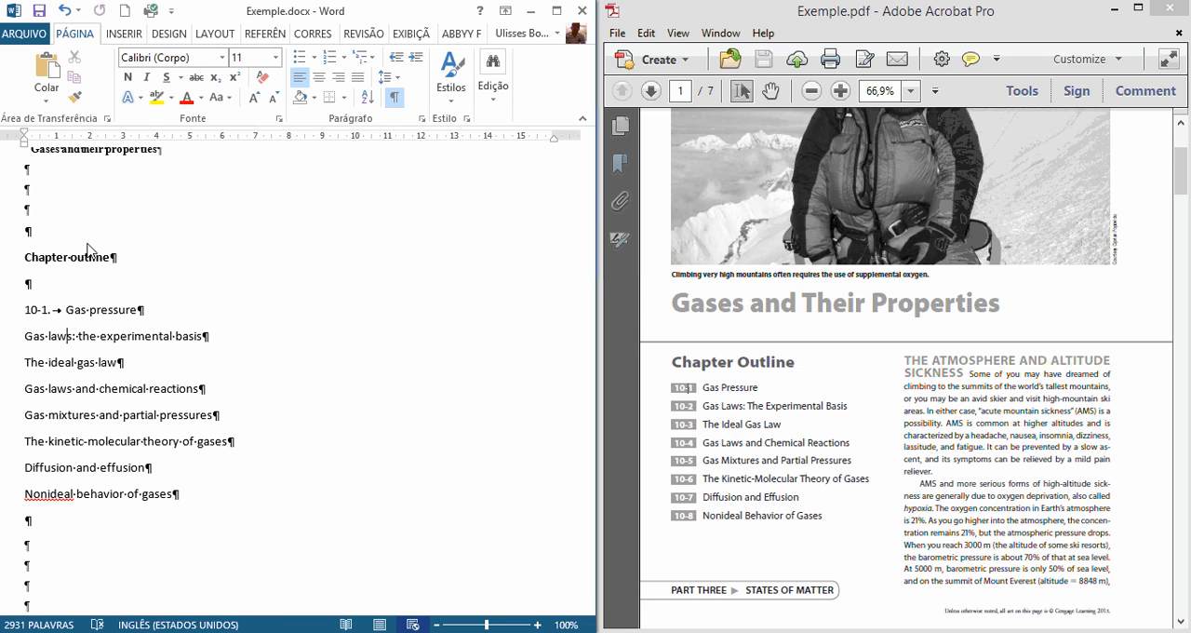
key("ctrl+v")
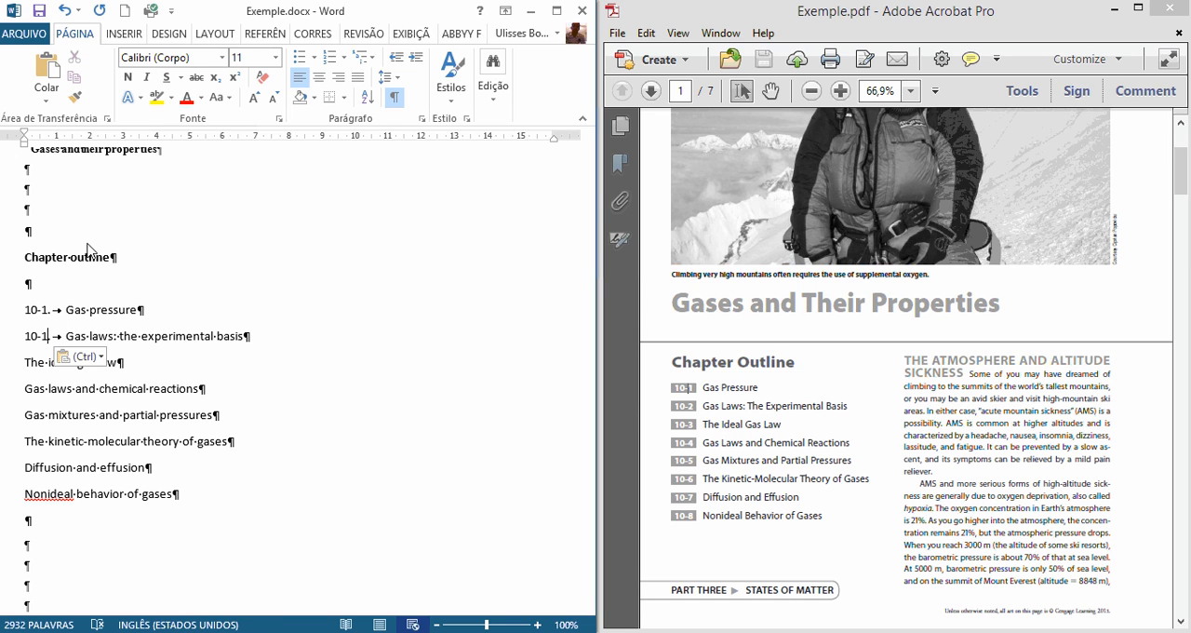
key("BackSpace")
type("2.")
Step: Paste the number prefix before The ideal gas law and Gas laws and chemical reactions, numbering them "10-3." and "10-4."
key("Down")
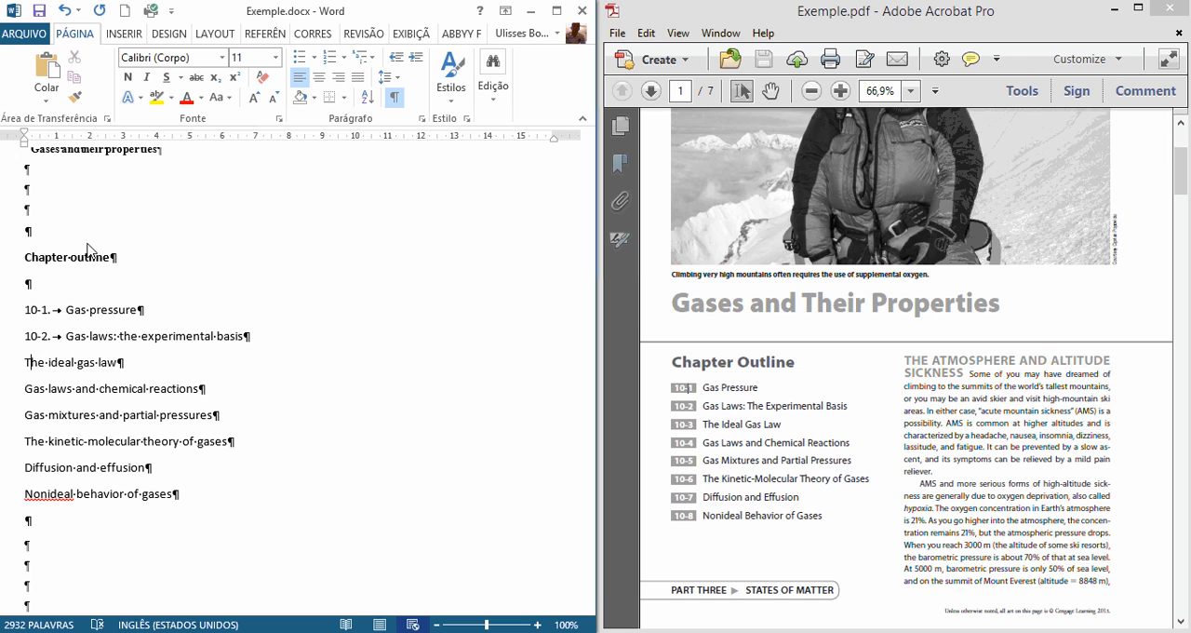
key("ctrl+v")
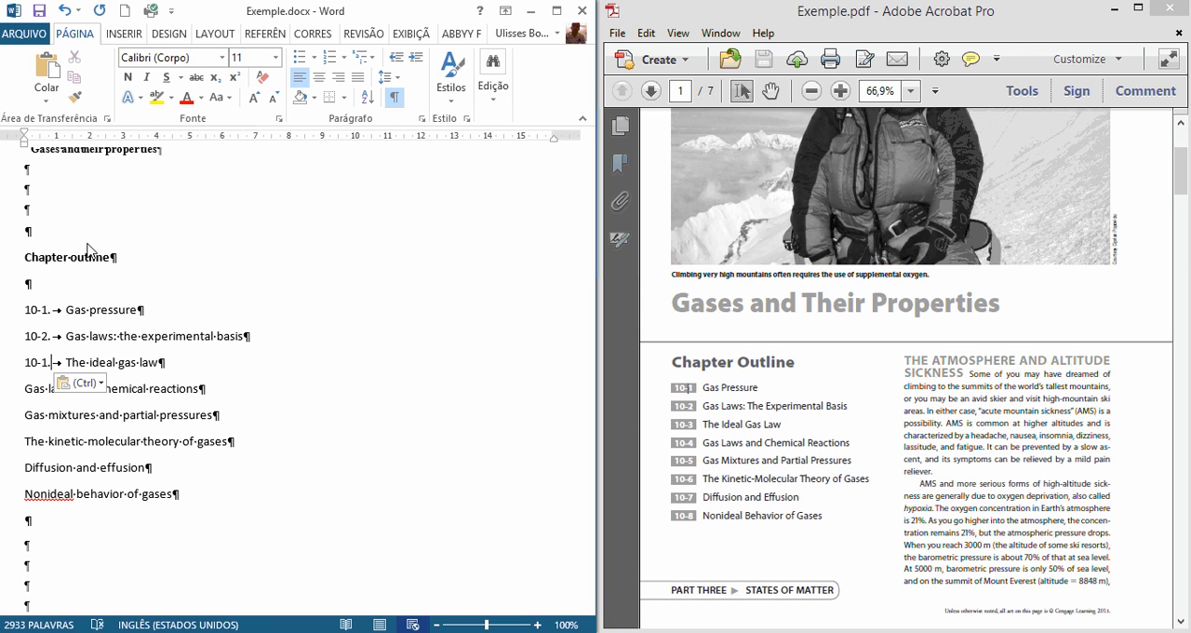
key("shift+Left")
type("3")
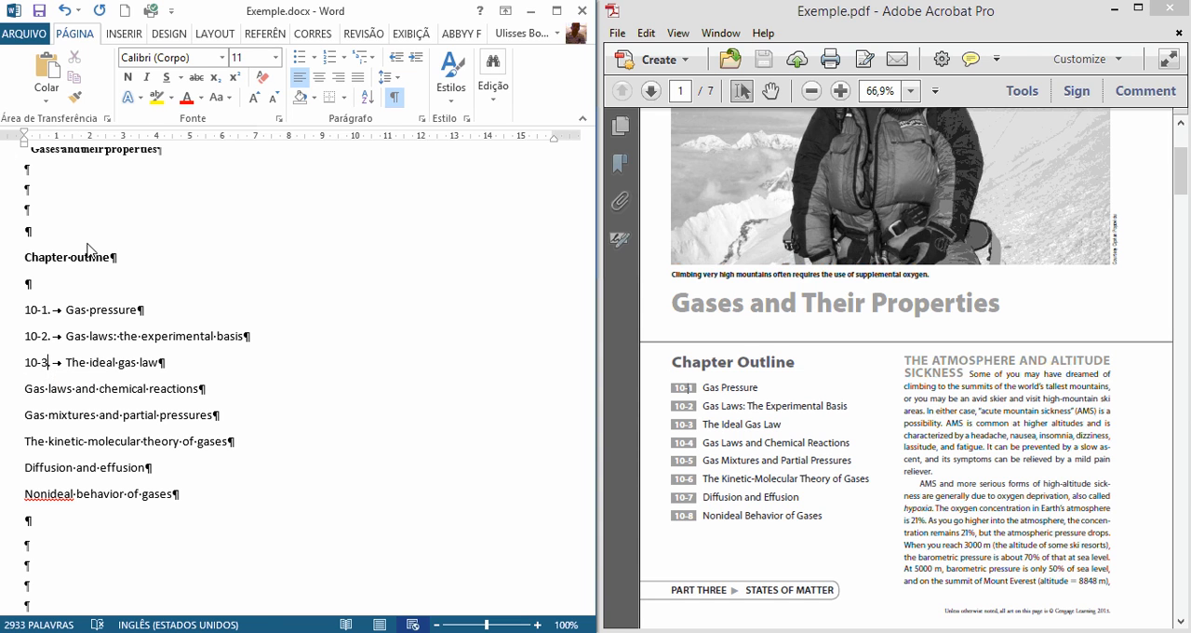
key("ctrl+v")
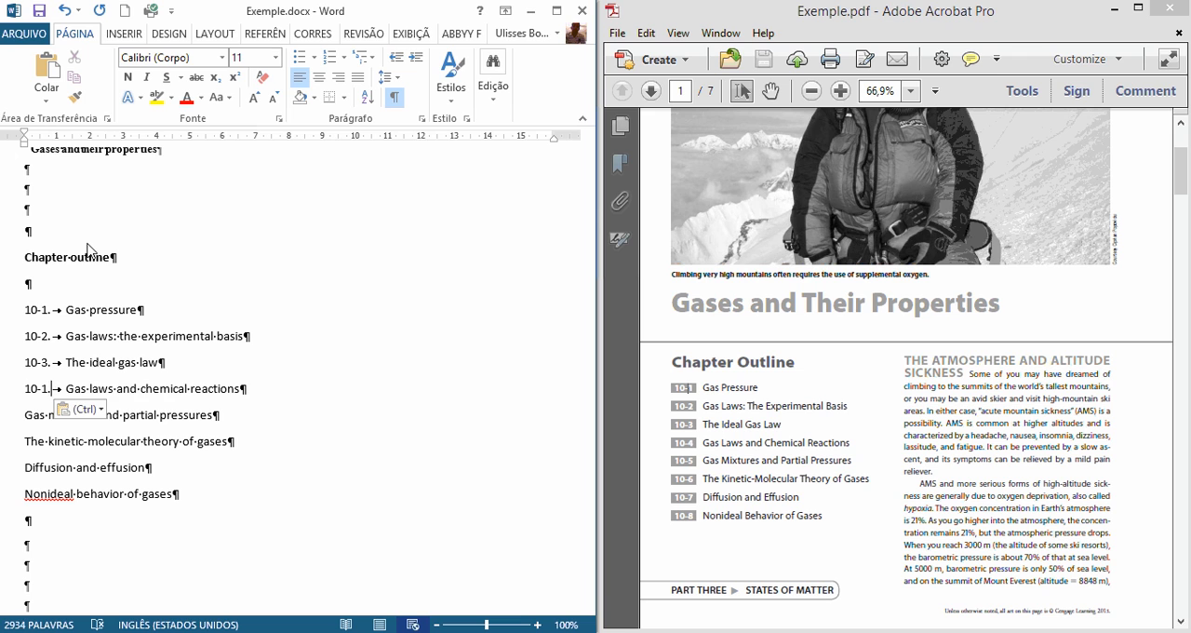
key("shift+Left")
type("4")
Step: Paste the number prefix before Gas mixtures and partial pressures and The kinetic-molecular theory of gases, numbering them "10-5." and "10-6."
key("Down")
key("Home")
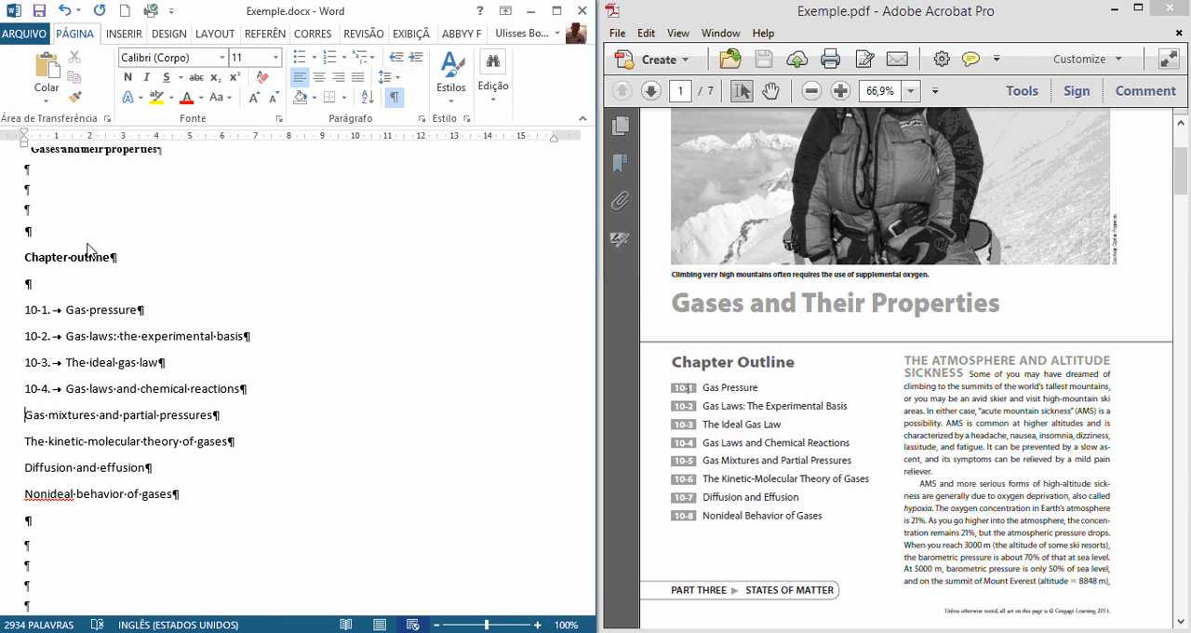
key("ctrl+v")
key("shift+Left")
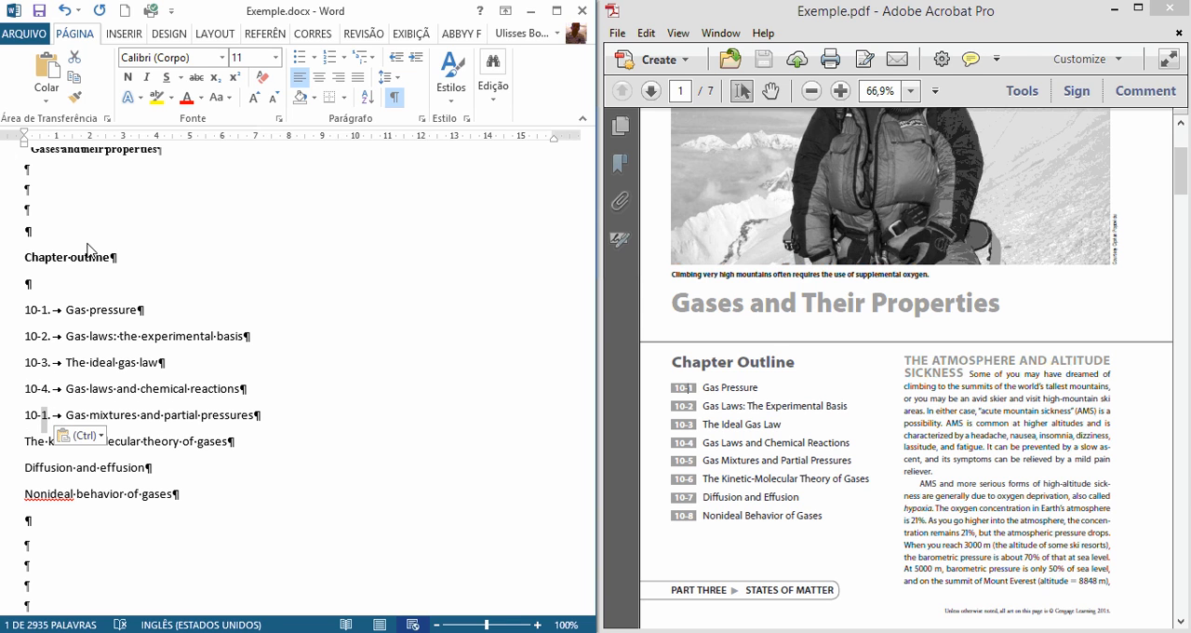
type("5")
key("Down")
key("Home")
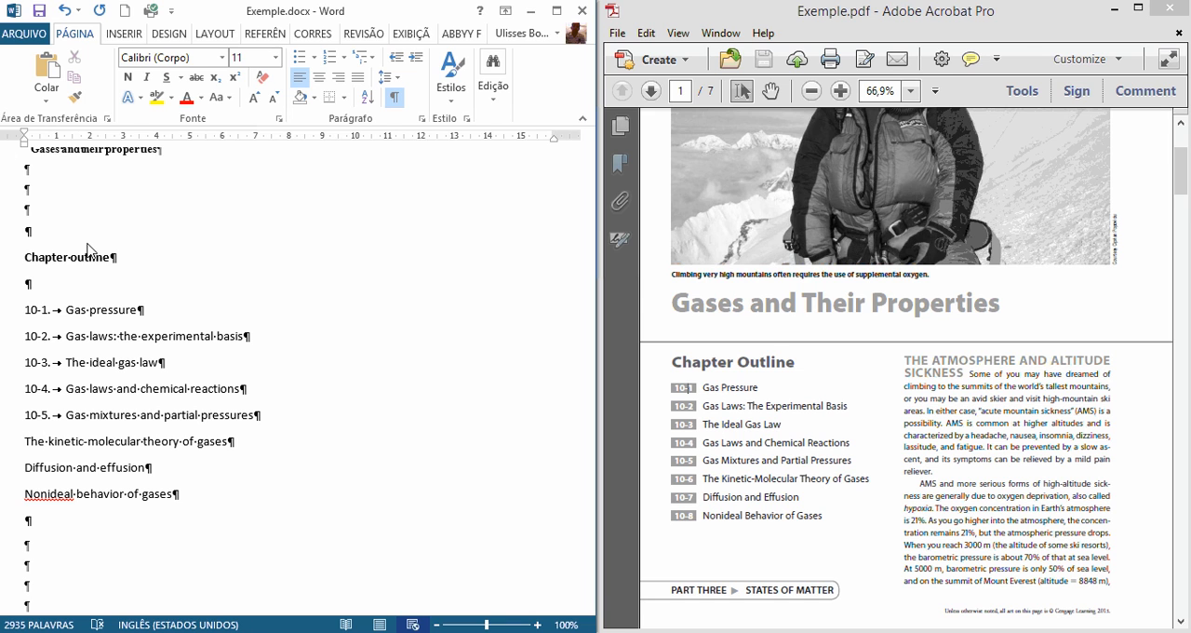
key("ctrl+v")
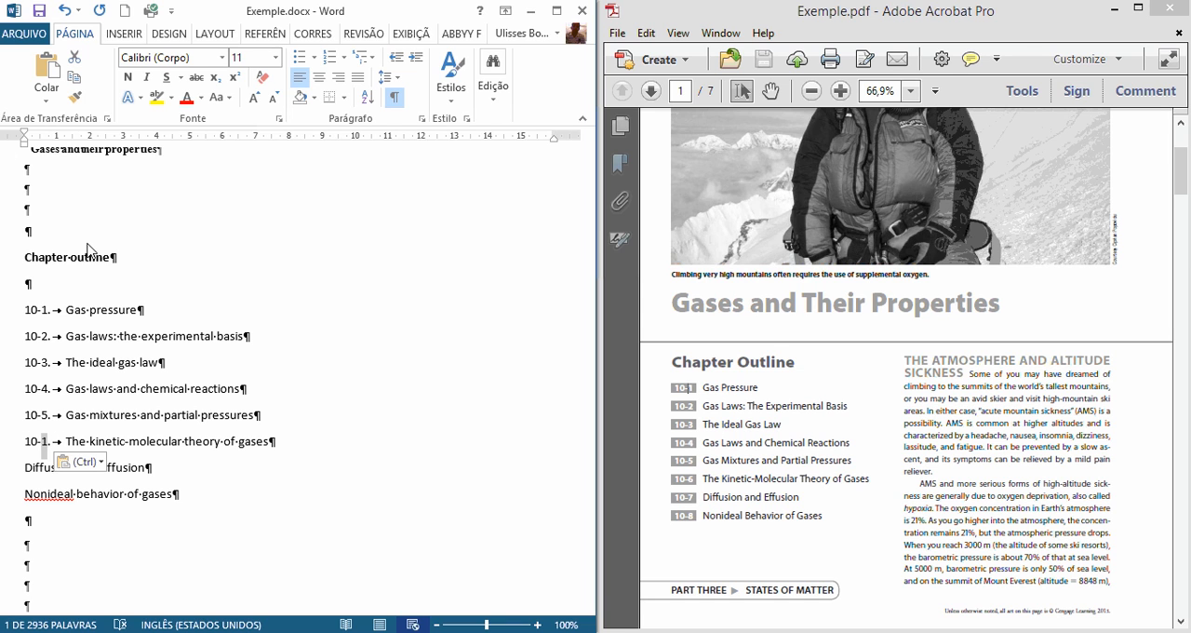
key("shift+Left")
type("6")
Step: Paste the number prefix before Diffusion and effusion and number it "10-7."
key("Down")
key("ctrl+v")
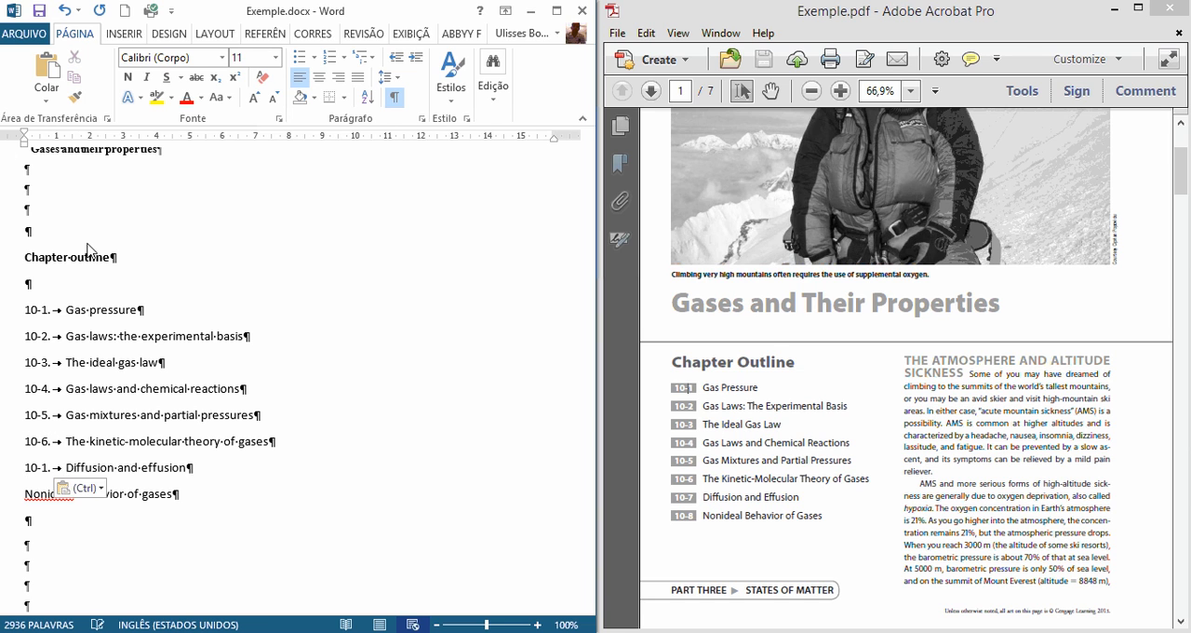
key("shift+Left")
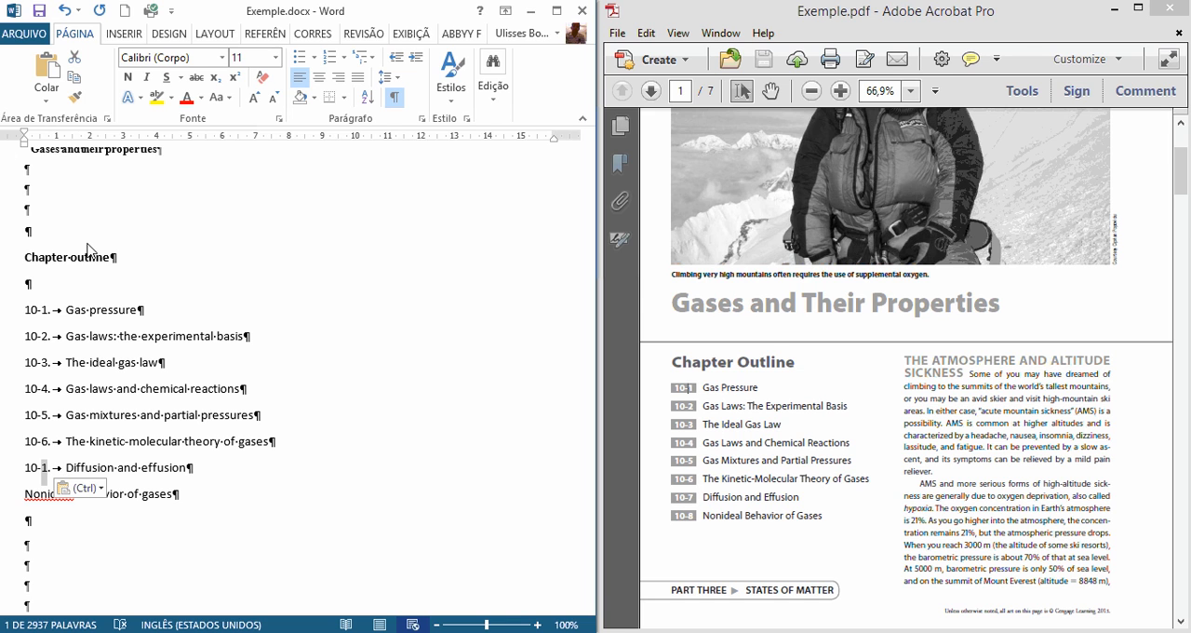
type("7")
key("End")
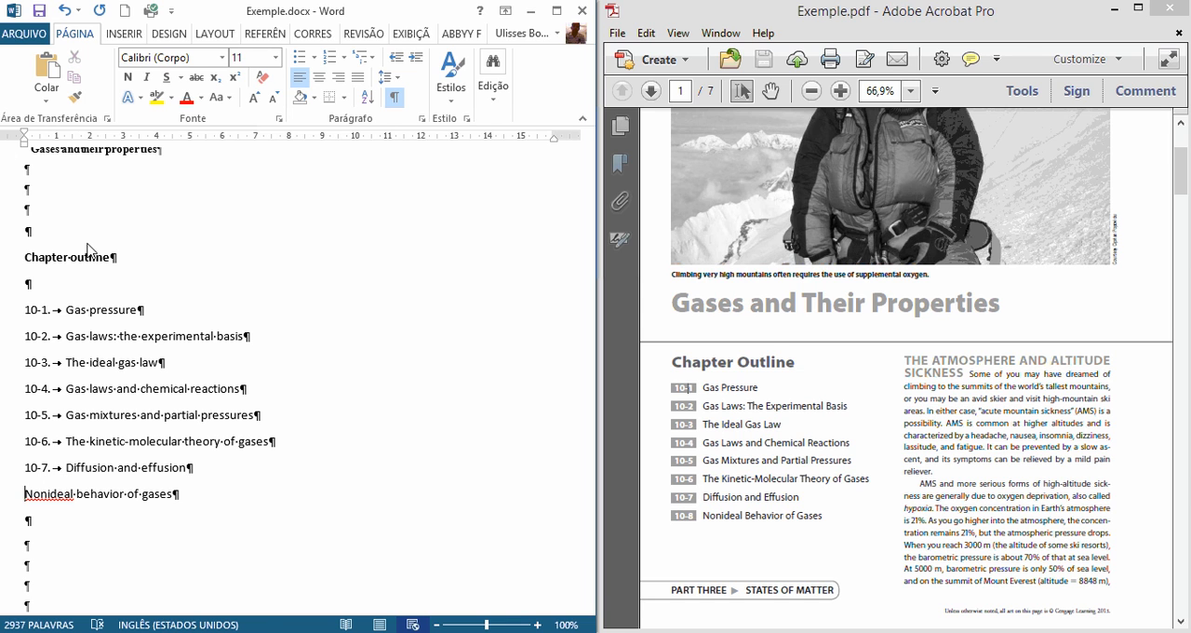
Step: Paste the number prefix before the Nonideal behavior of gases item and renumber it "10-8."
key("ctrl+v")
key("Left")
key("Left")
key("shift+Left")
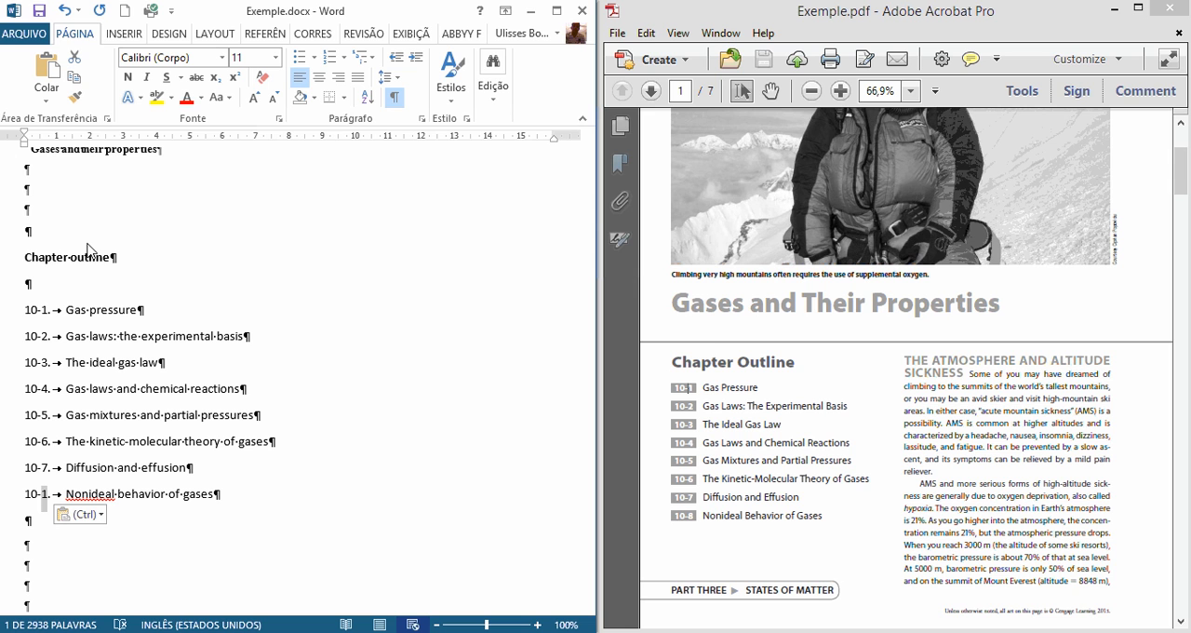
type("8")
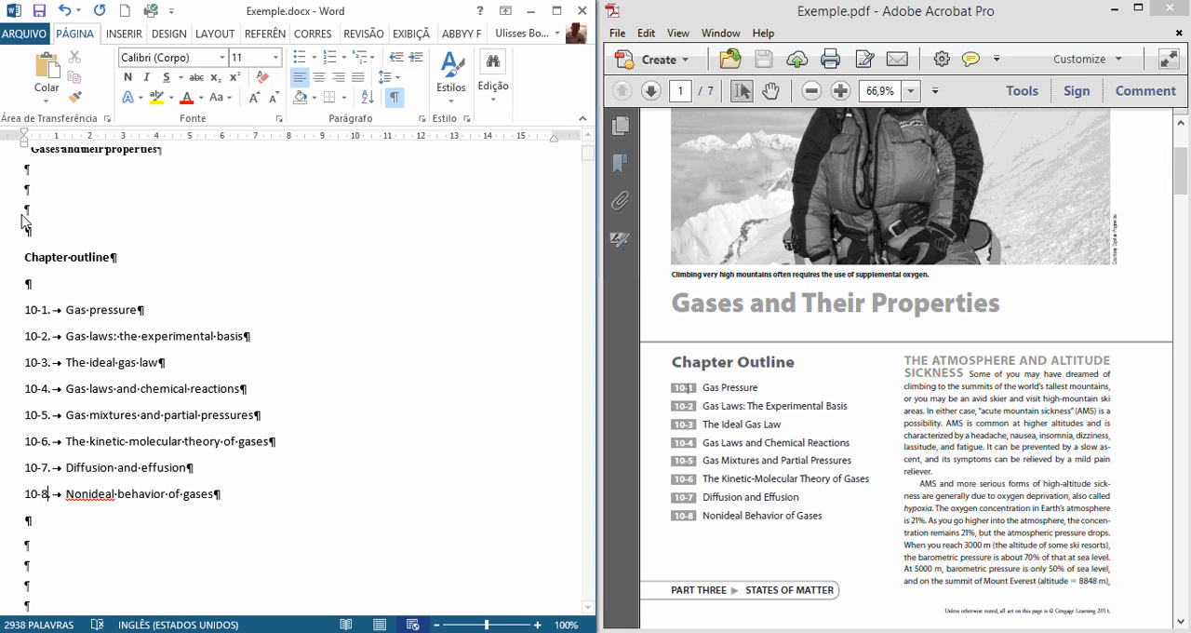
Step: Delete the last character of the PART THREE STATES OF MATTER line and insert a blank paragraph below it
scroll(53, 369, "down", 1)
scroll(372, 437, "down", 4)
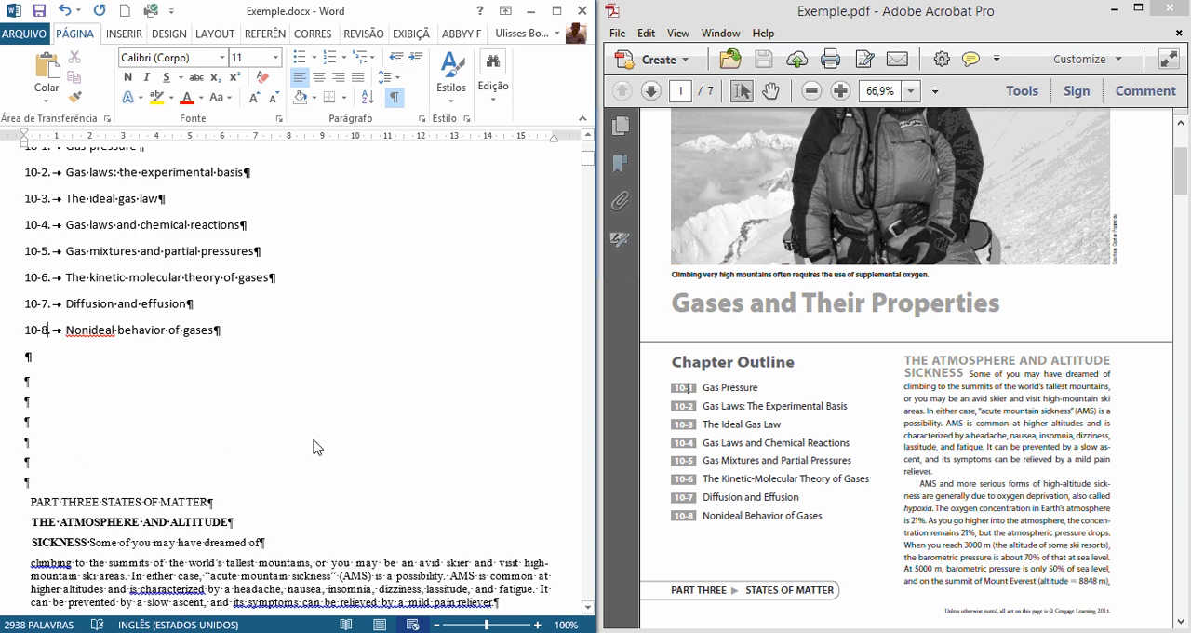
left_click(37, 363)
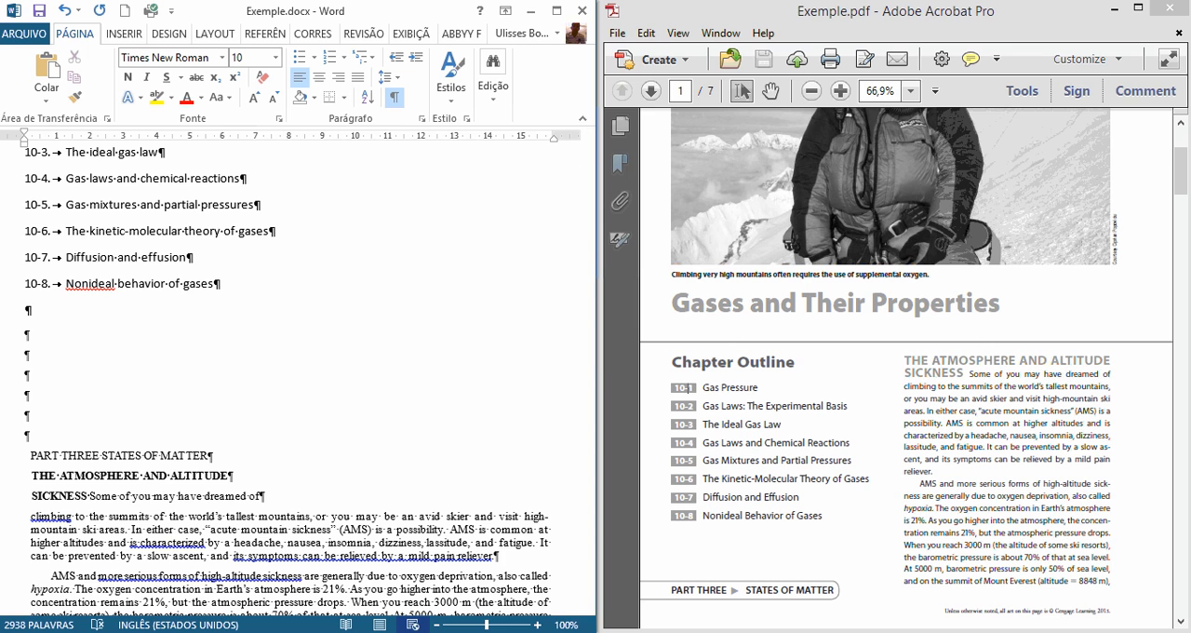
scroll(84, 405, "down", 1)
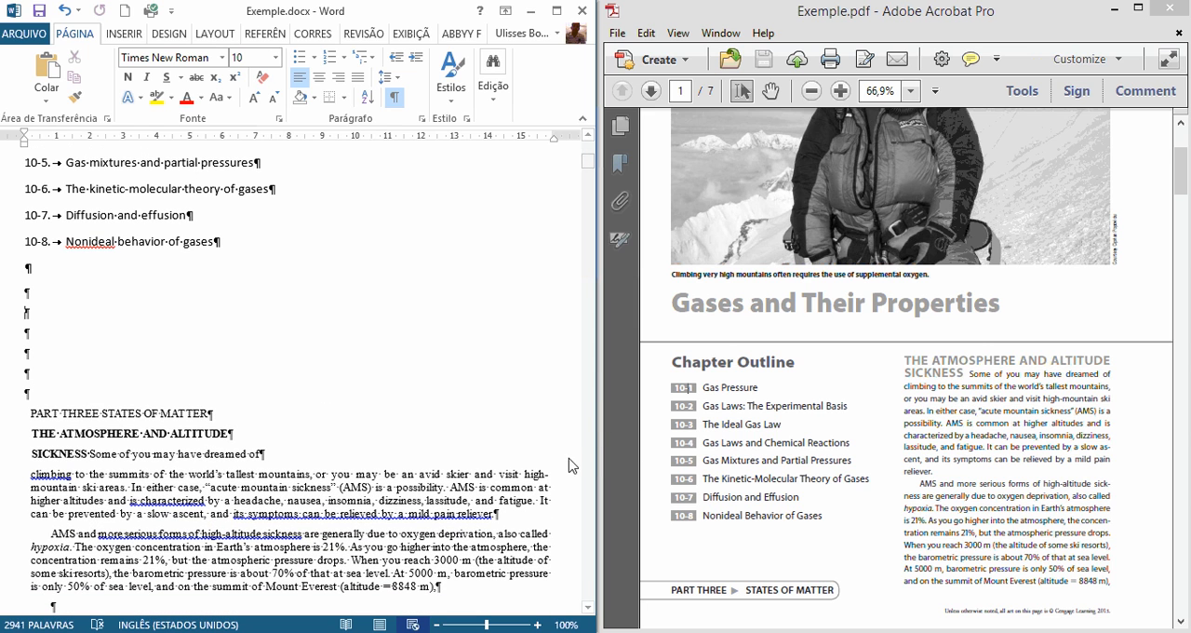
scroll(197, 372, "down", 1)
left_click(220, 380)
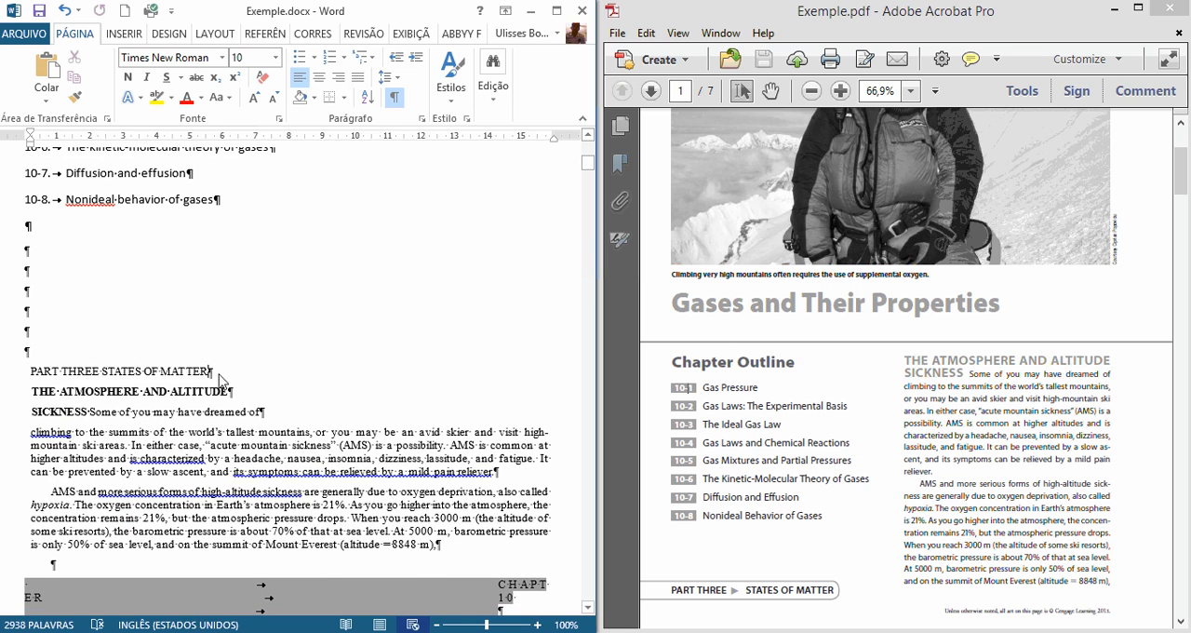
key("BackSpace")
key("Return")
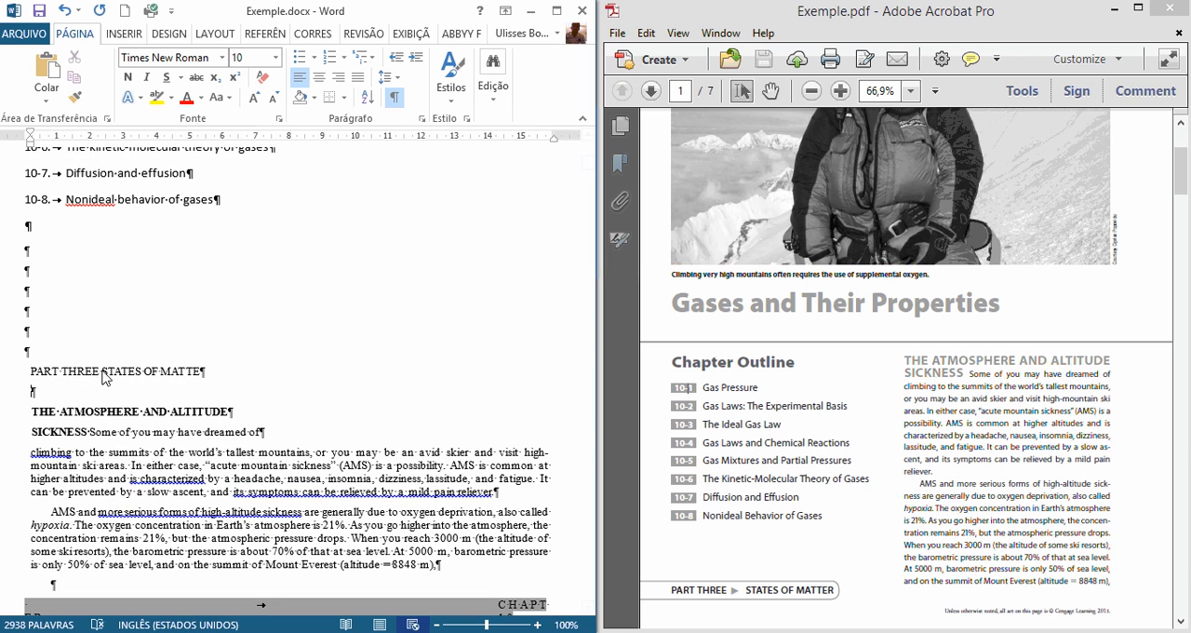
Step: Insert the symbol placeholder "[S]" in red between PART THREE and STATES, where the PDF shows an arrow
left_click(206, 451)
scroll(206, 450, "down", 1)
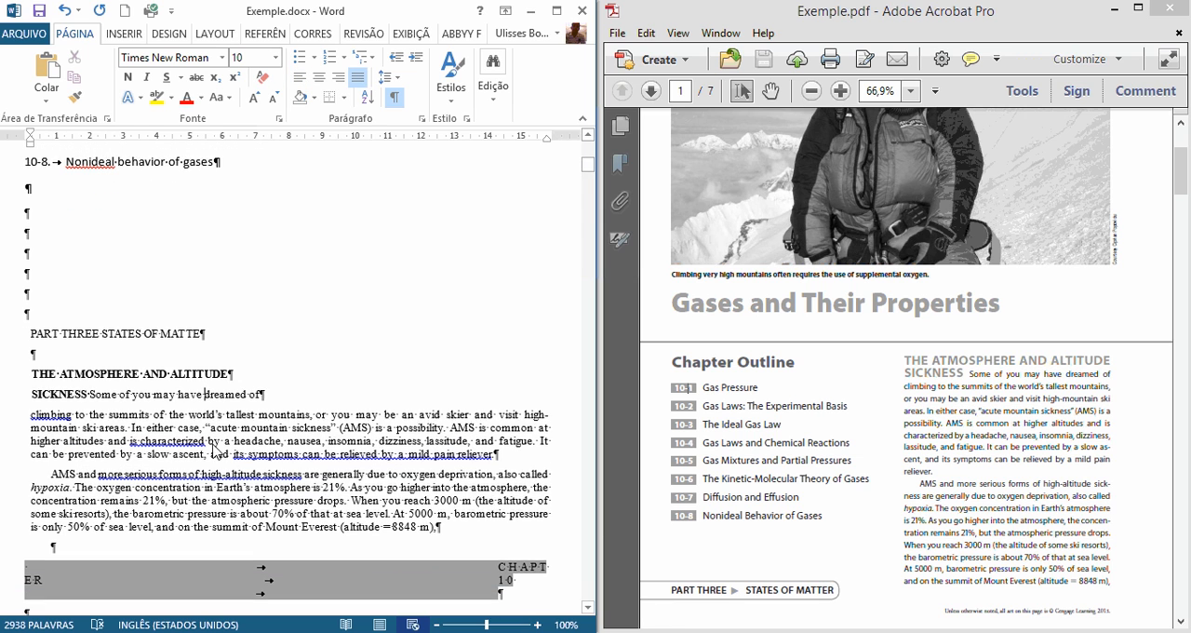
left_click(829, 568)
scroll(824, 573, "down", 1)
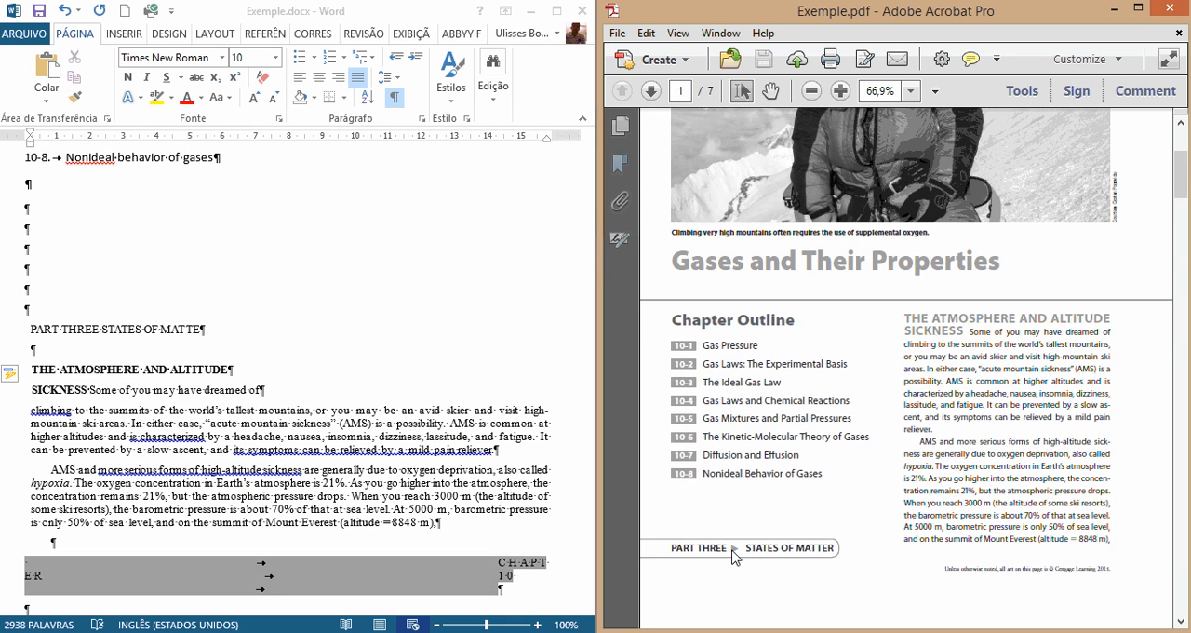
left_click(101, 335)
left_click(102, 328)
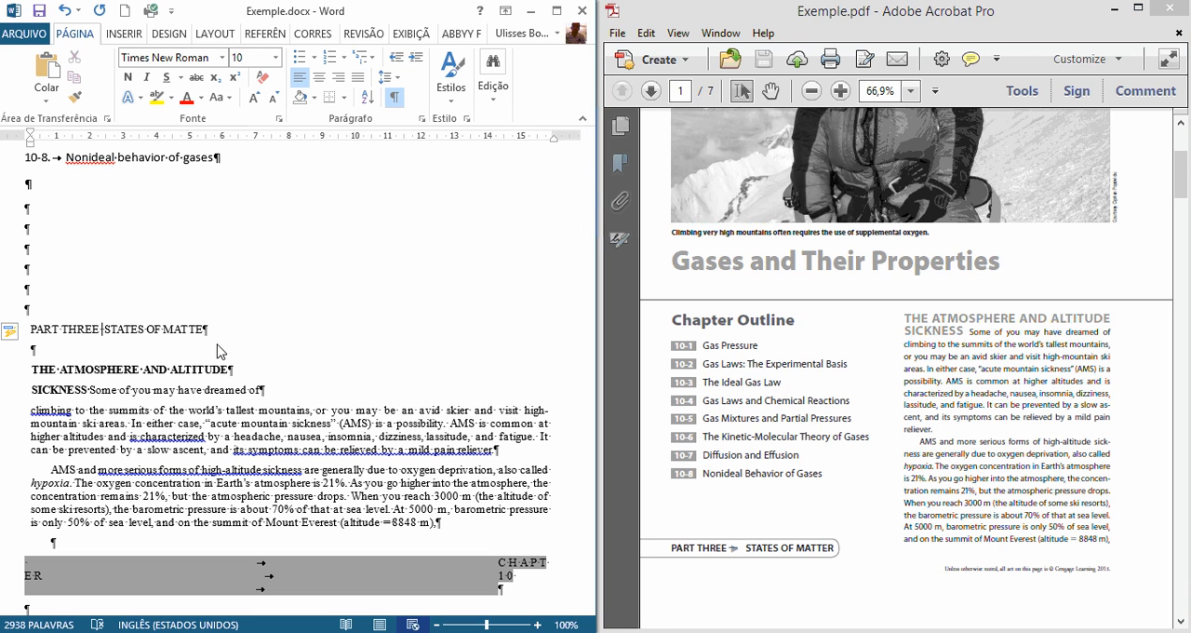
type("[S]")
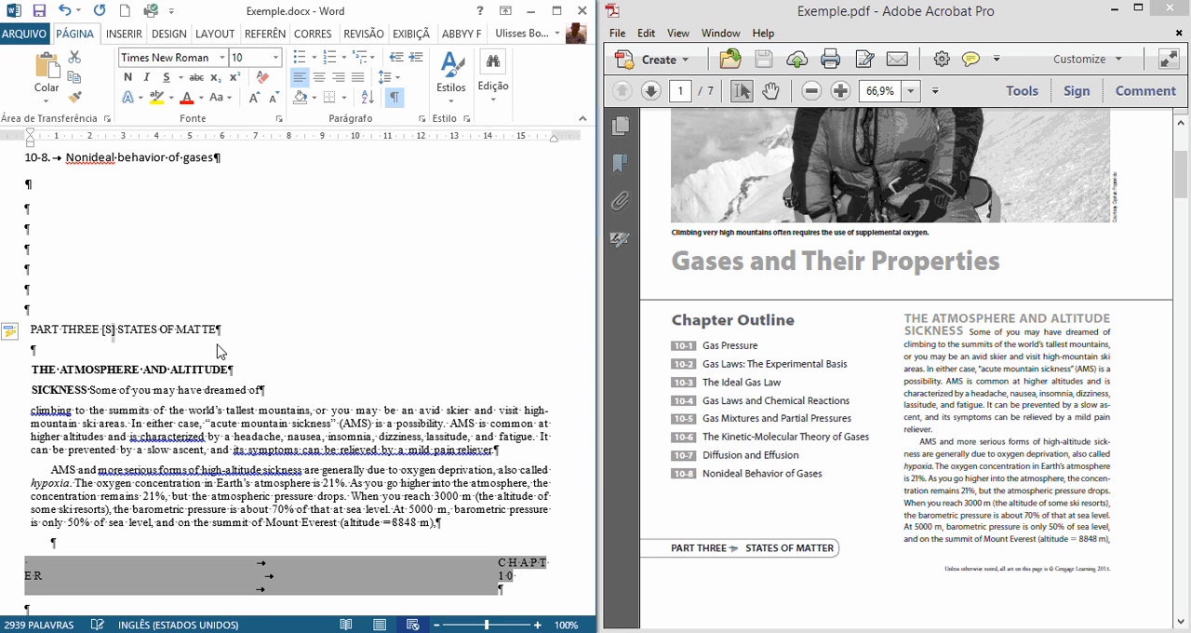
left_click(185, 101)
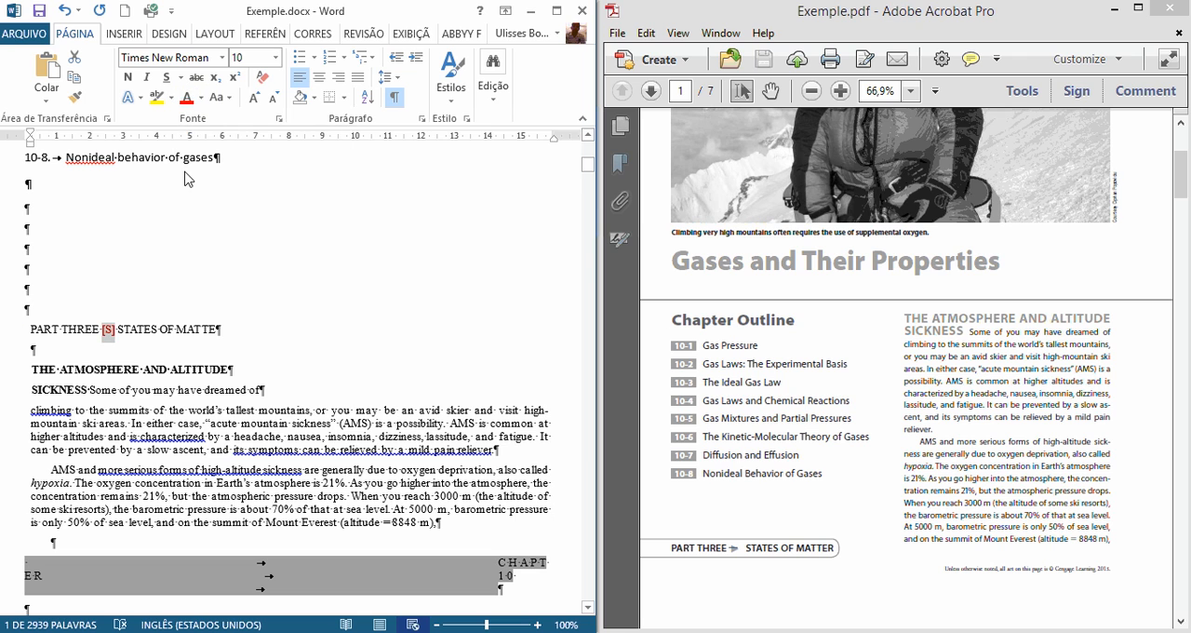
Step: Remove two blank paragraphs above the PART THREE line and add one above the THE ATMOSPHERE AND ALTITUDE heading
left_click(81, 375)
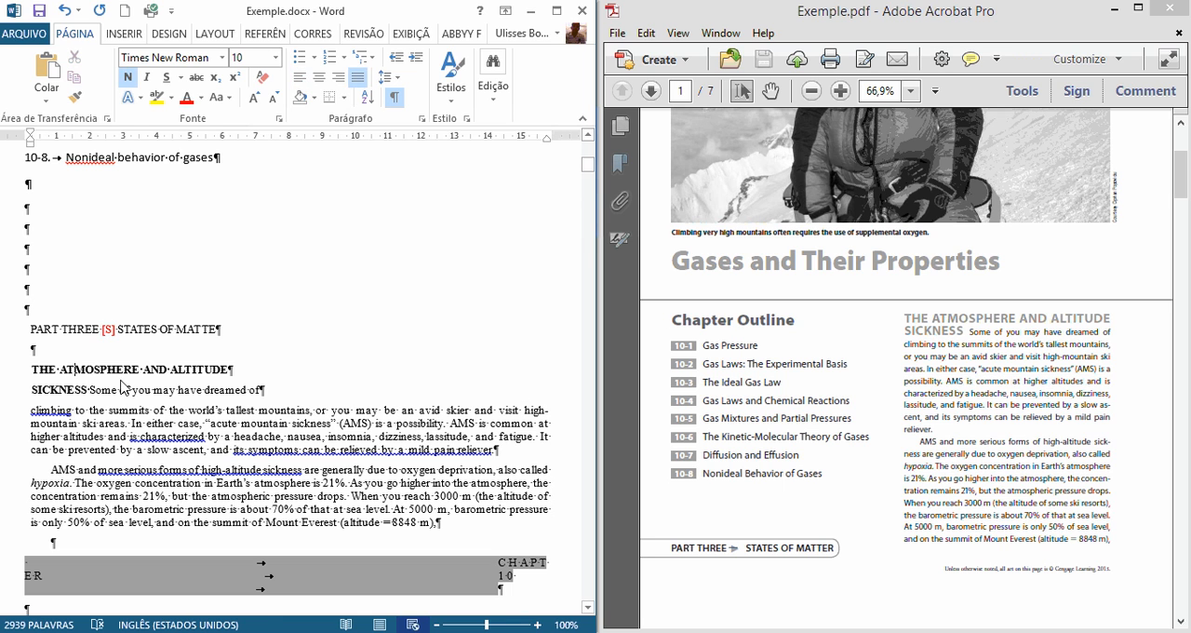
left_click(111, 249)
key("Delete")
key("Delete")
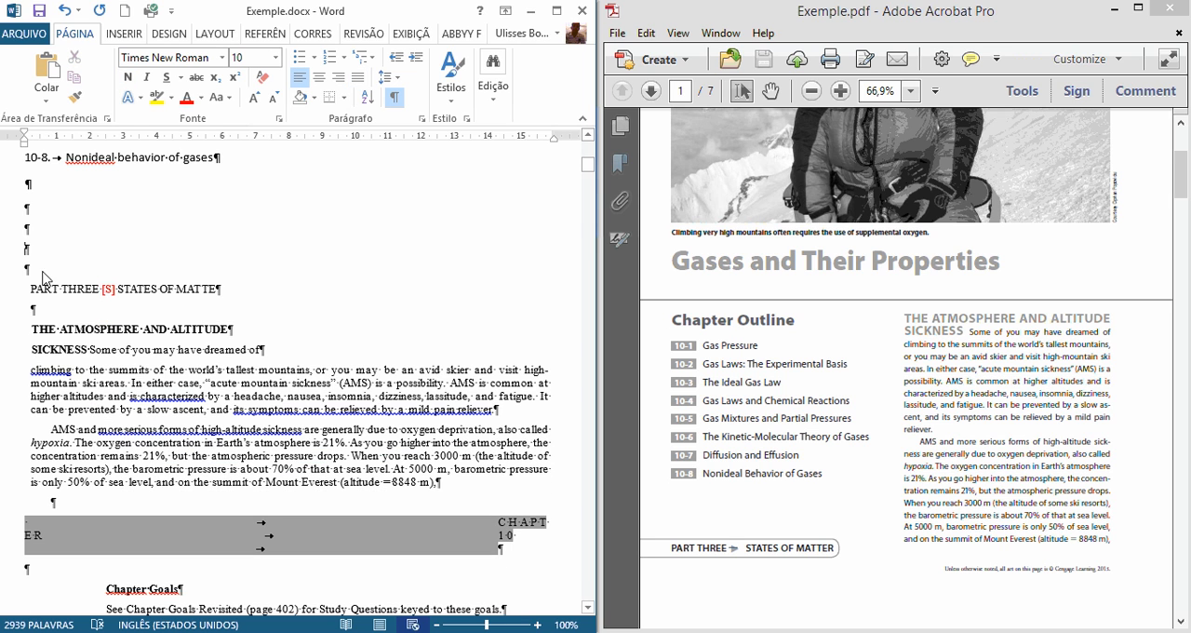
key("Return")
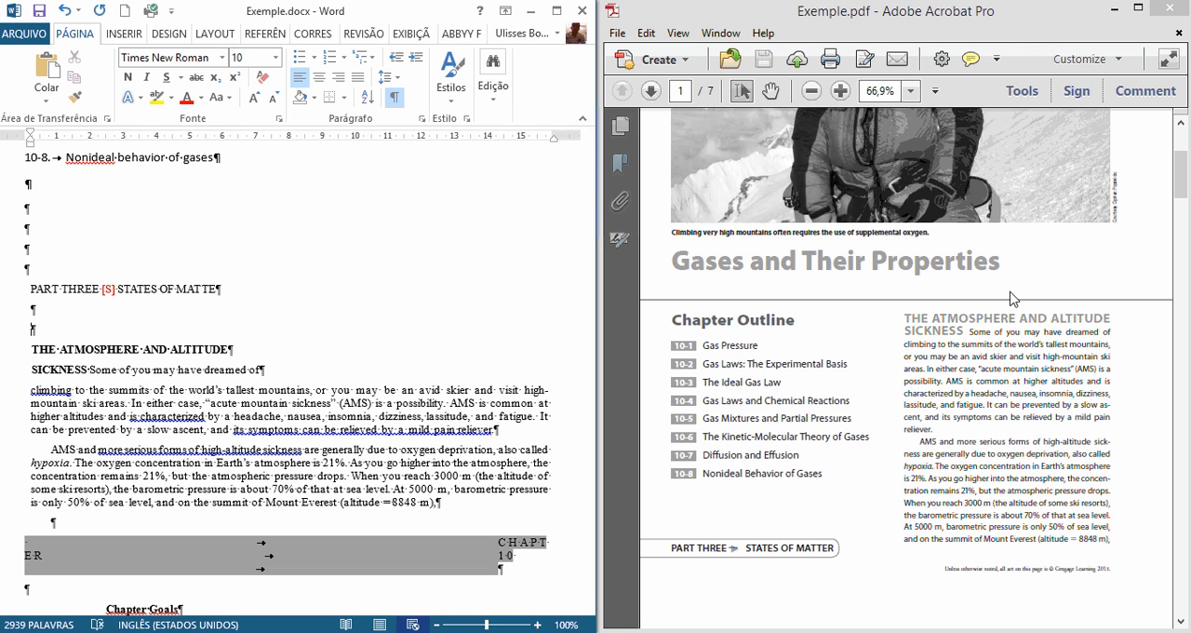
Step: Join SICKNESS to THE ATMOSPHERE AND ALTITUDE as one heading line, moving "Some of you may have dreamed of" to its own paragraph
left_click(910, 326)
left_click(328, 387)
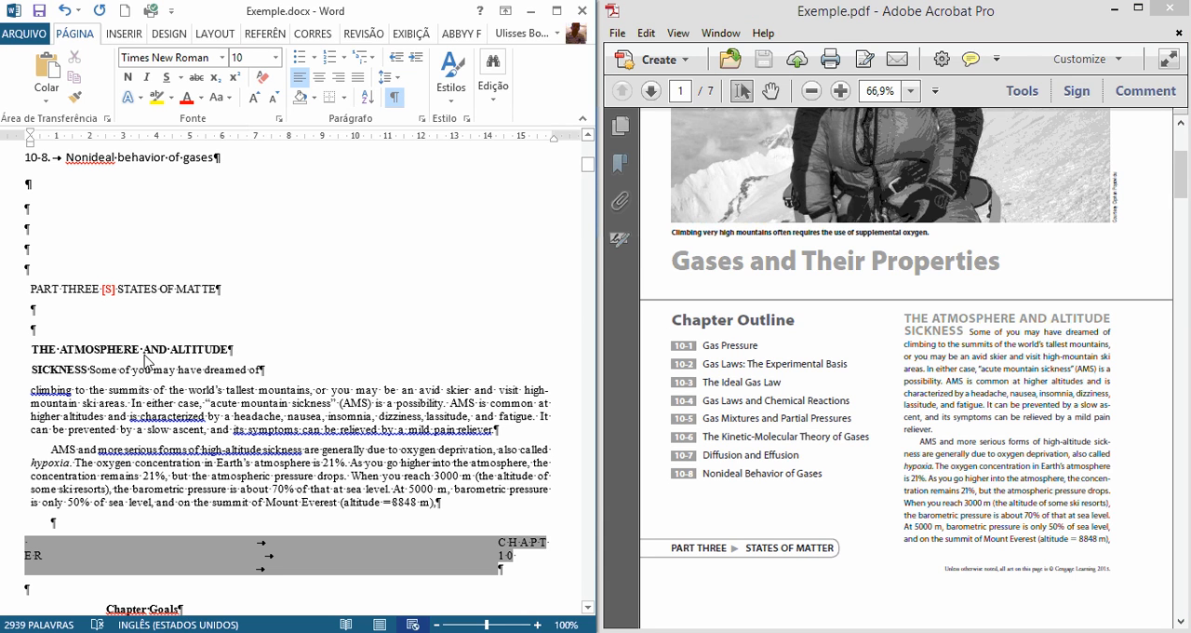
left_click_drag(31, 352, 90, 366)
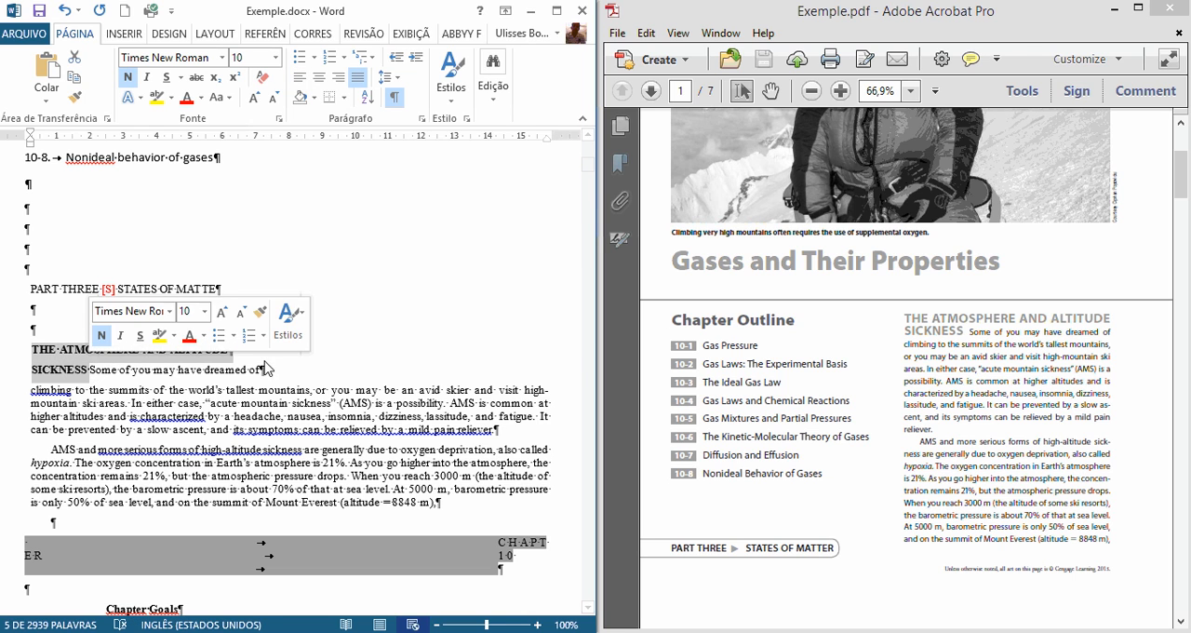
left_click(239, 351)
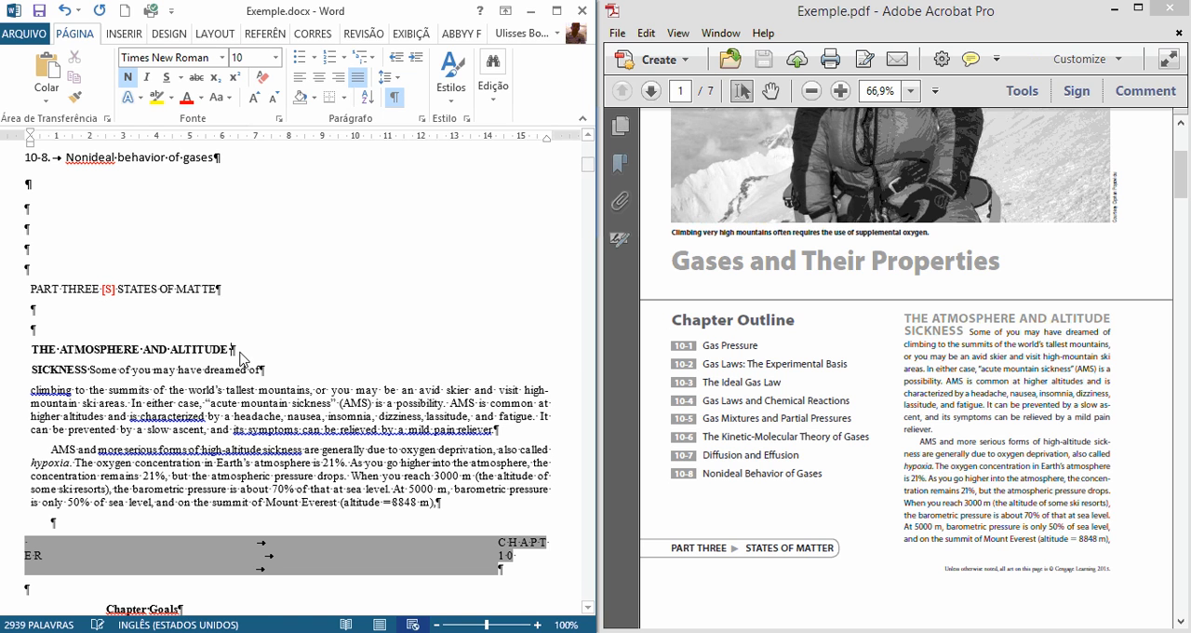
key("Delete")
scroll(319, 382, "up", 1)
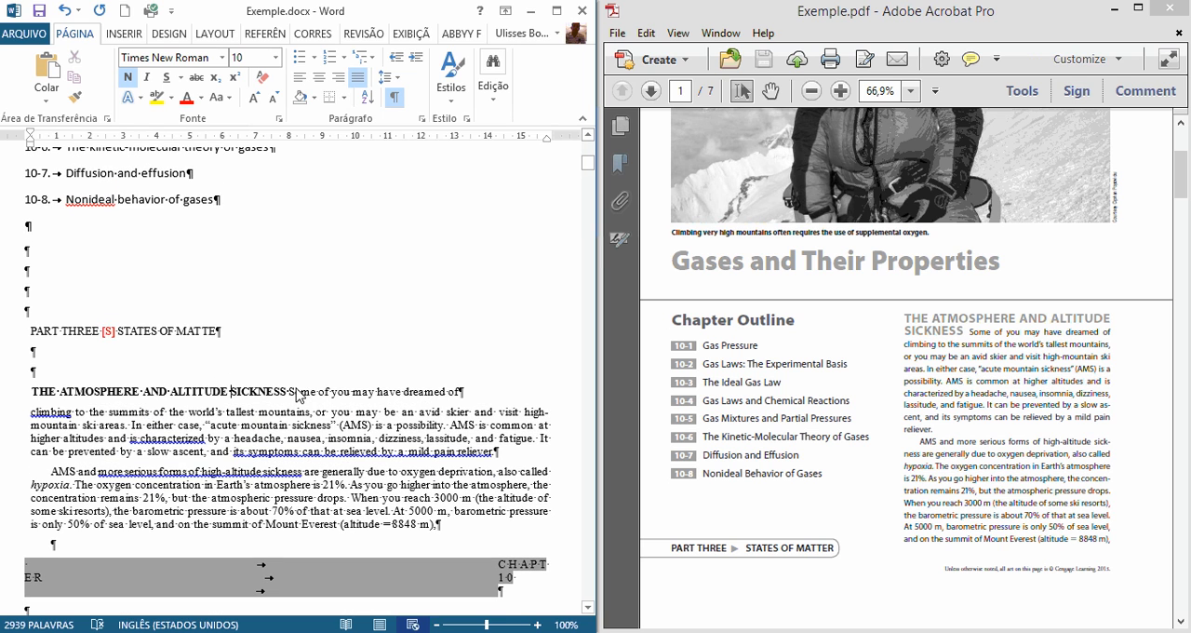
key("Return")
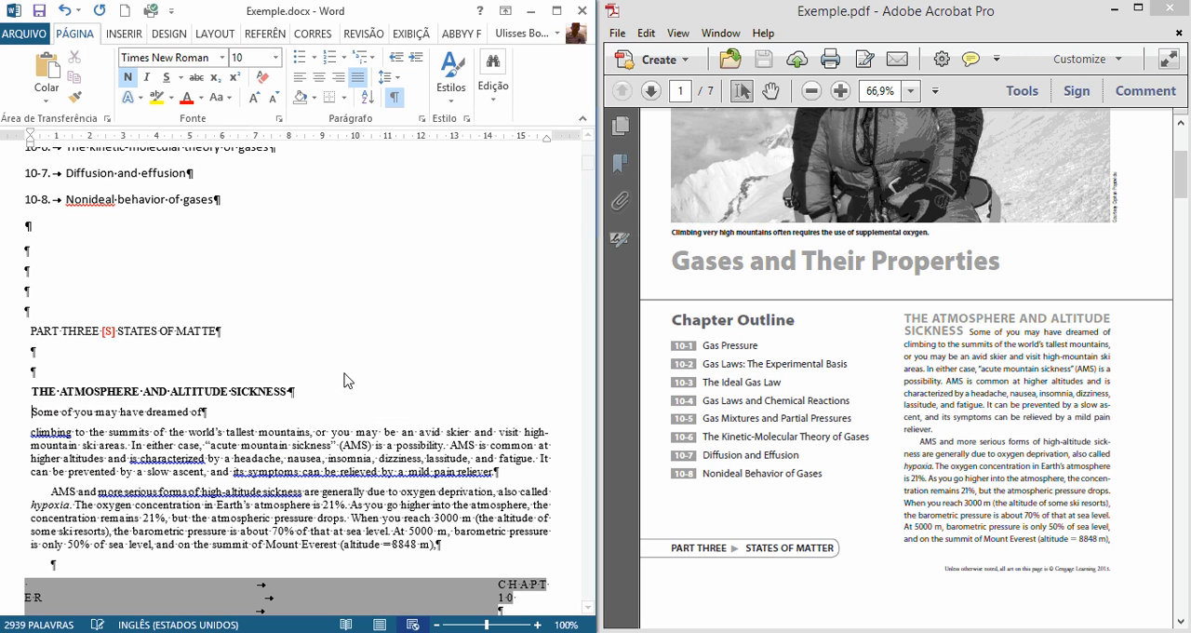
Step: Merge the line "Some of you may have dreamed of" with the following paragraph that starts with "climbing"
scroll(200, 371, "down", 1)
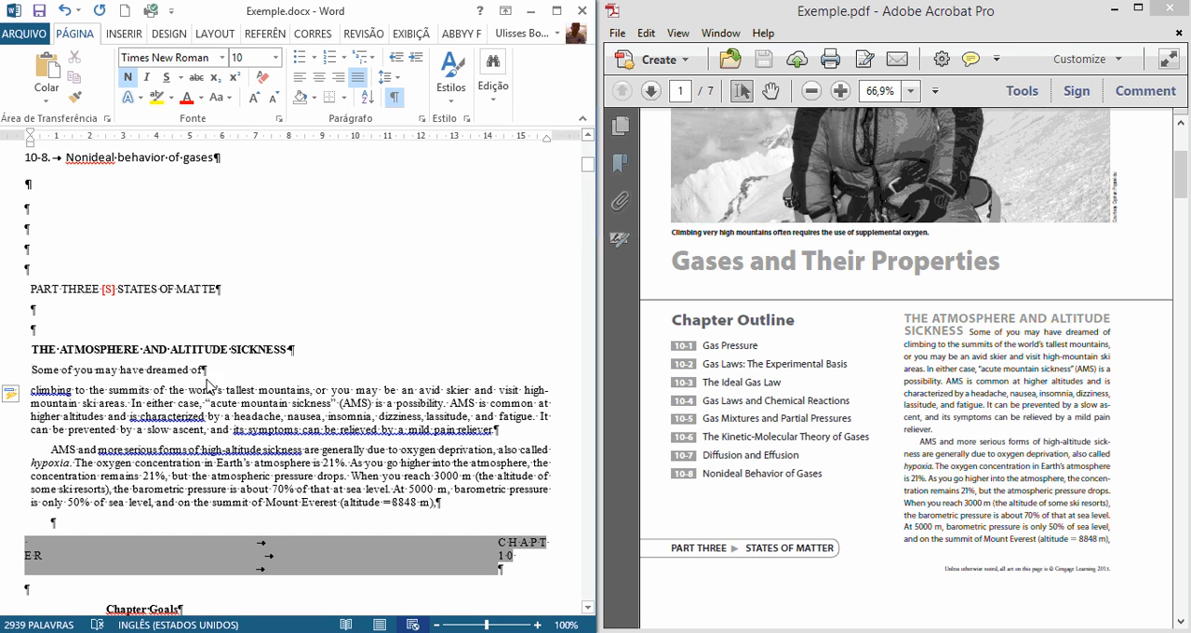
left_click(224, 372)
key("Delete")
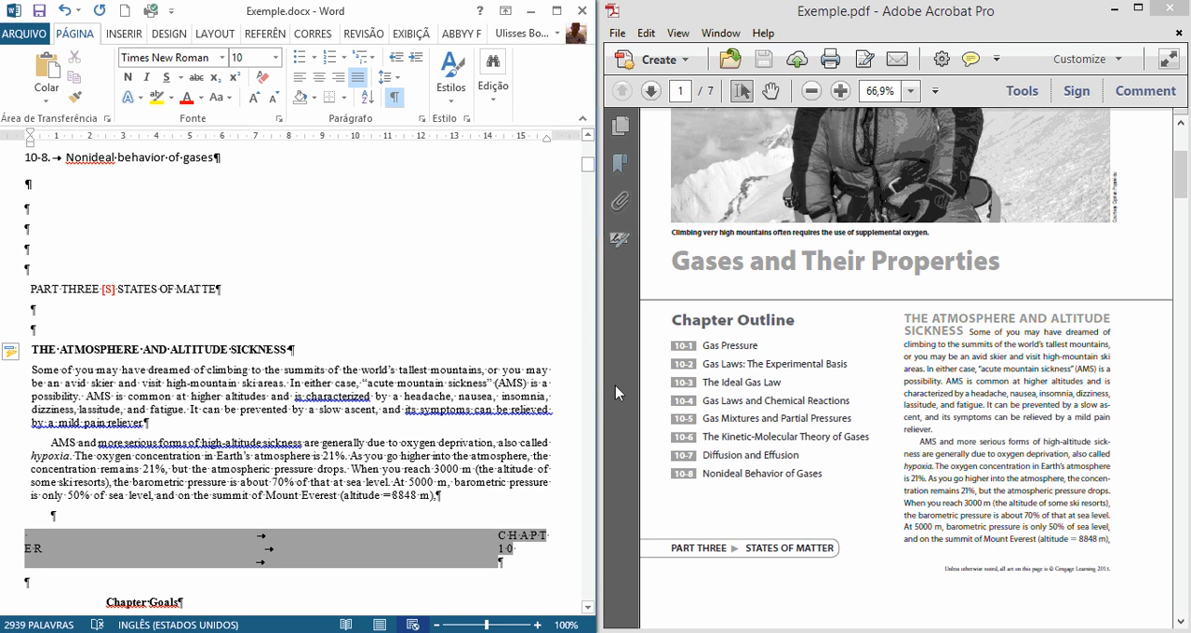
Step: Remove the tabs before CHAPTER and 10 in the shaded header, bringing both onto one line as in the PDF
left_click(179, 428)
scroll(180, 434, "down", 3)
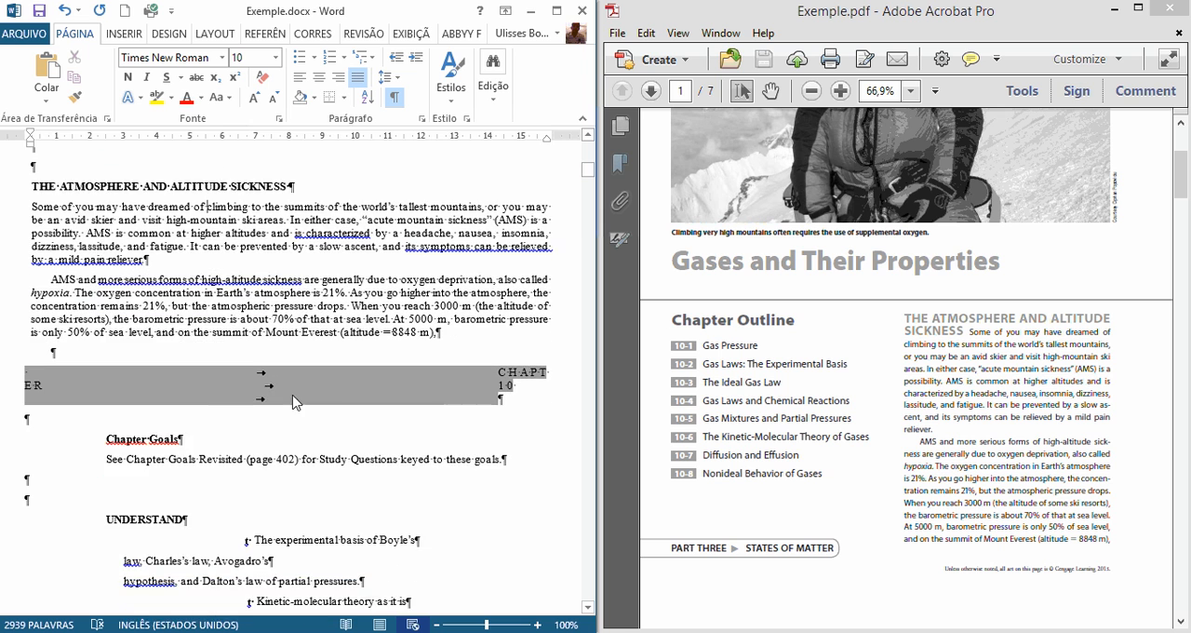
scroll(313, 255, "up", 1)
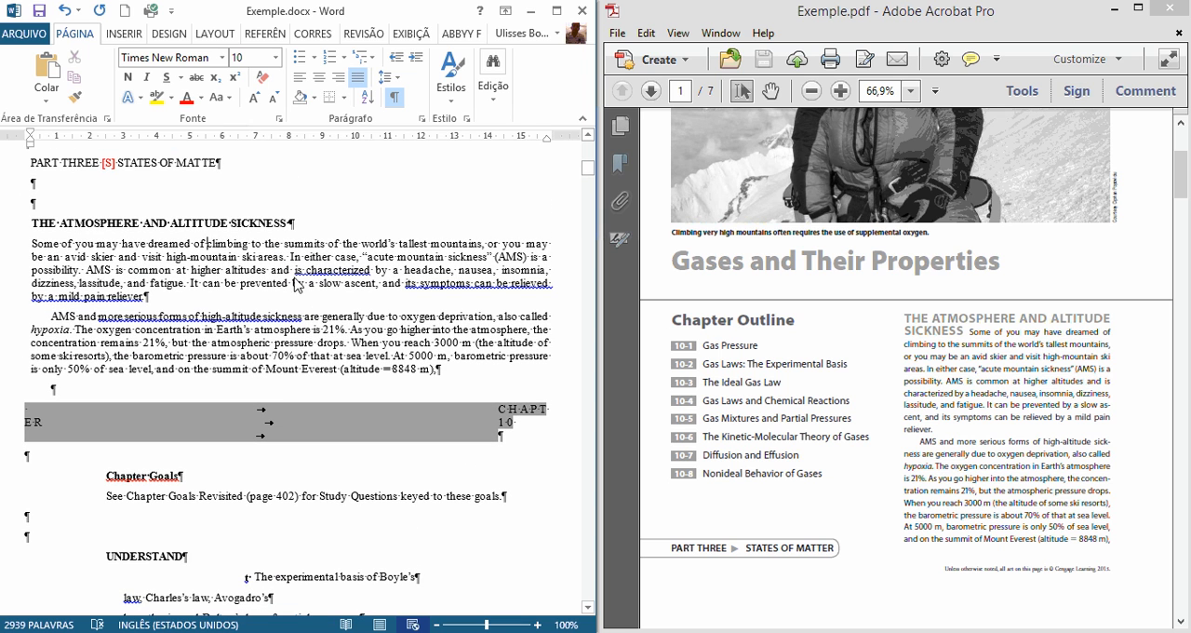
left_click(932, 417)
scroll(932, 437, "down", 2)
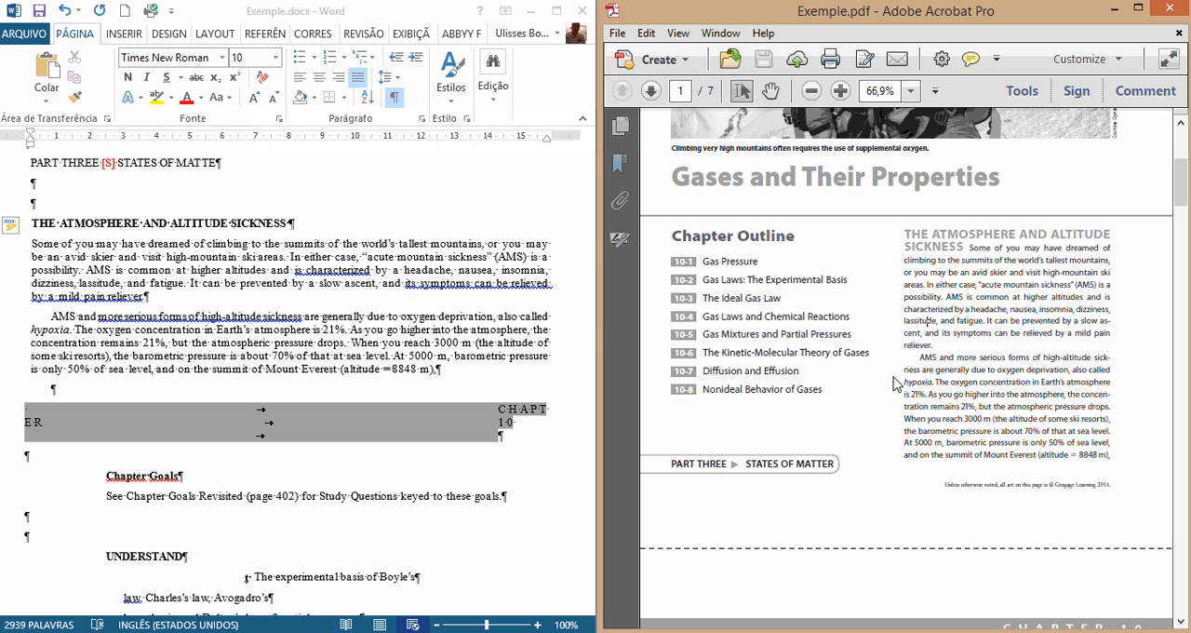
scroll(931, 368, "down", 4)
scroll(992, 333, "down", 2)
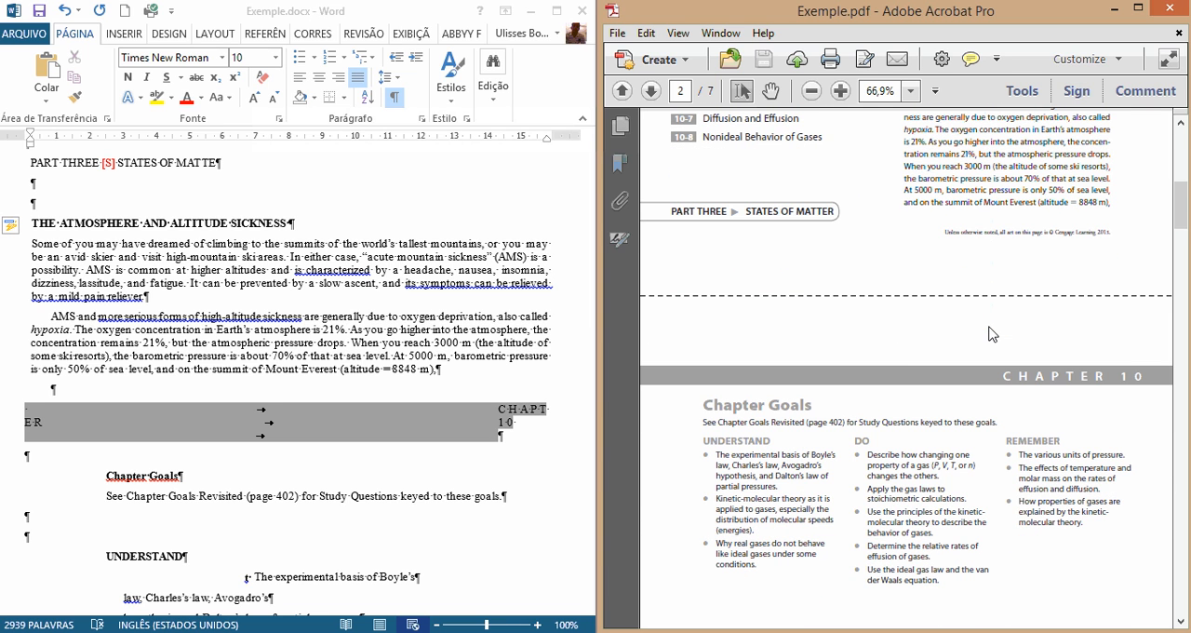
left_click(264, 409)
left_click(20, 425)
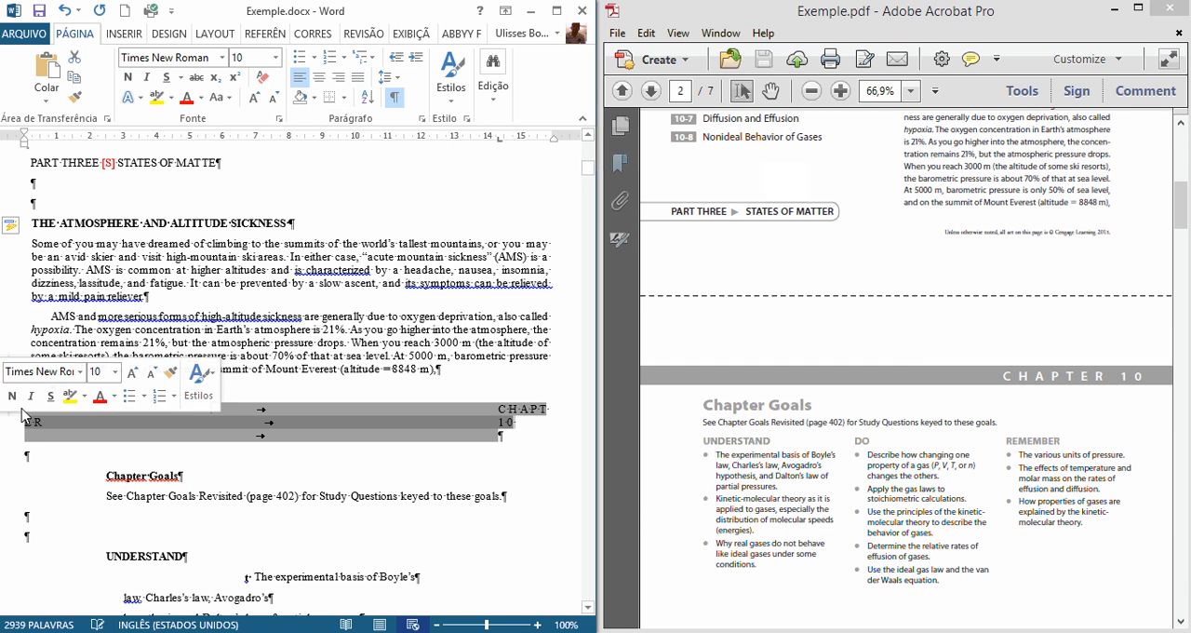
left_click(63, 427)
left_click_drag(11, 410, 25, 436)
left_click(347, 429)
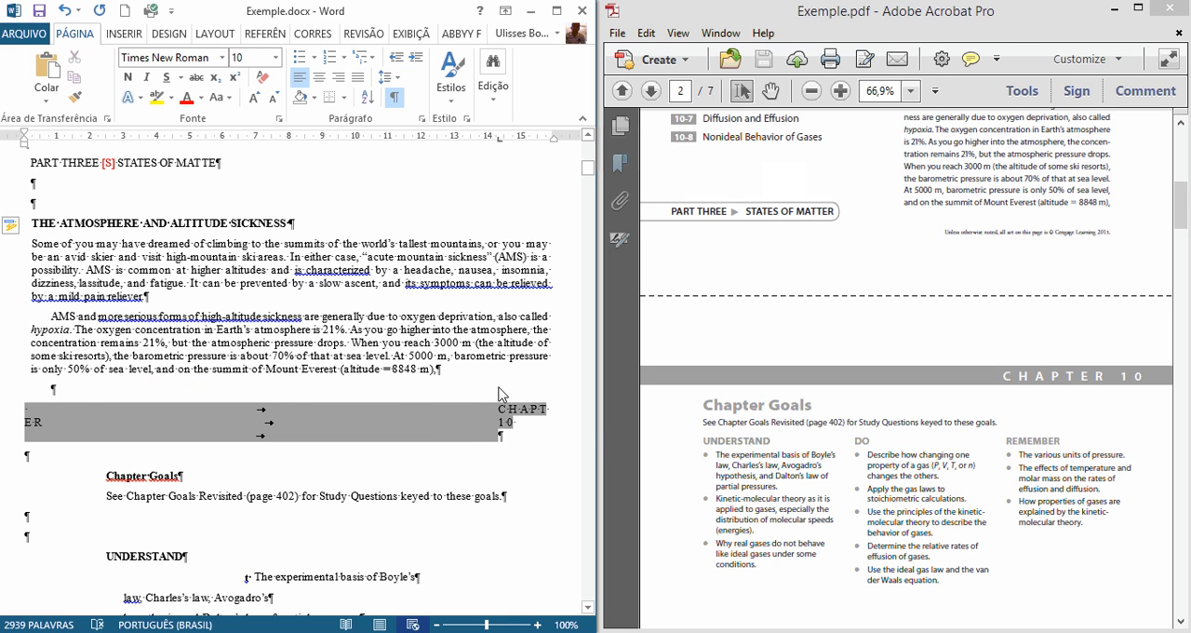
key("BackSpace")
key("BackSpace")
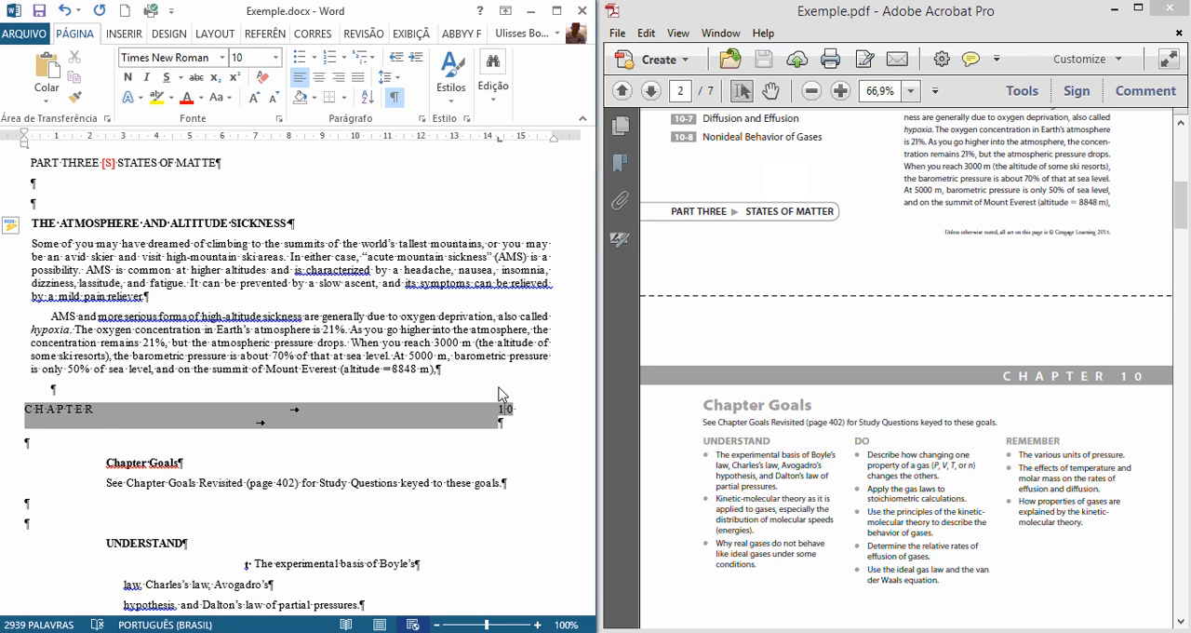
key("BackSpace")
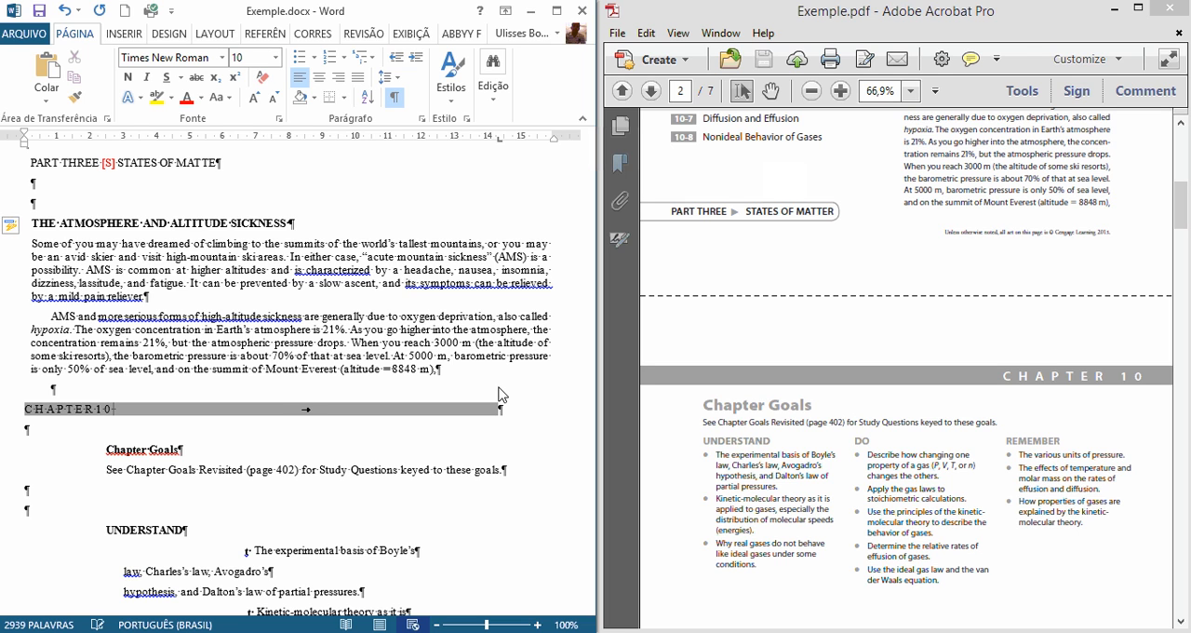
Step: Remove the trailing tab from the CHAPTER 10 header and leave two blank paragraphs between it and Chapter Goals
key("Delete")
key("Delete")
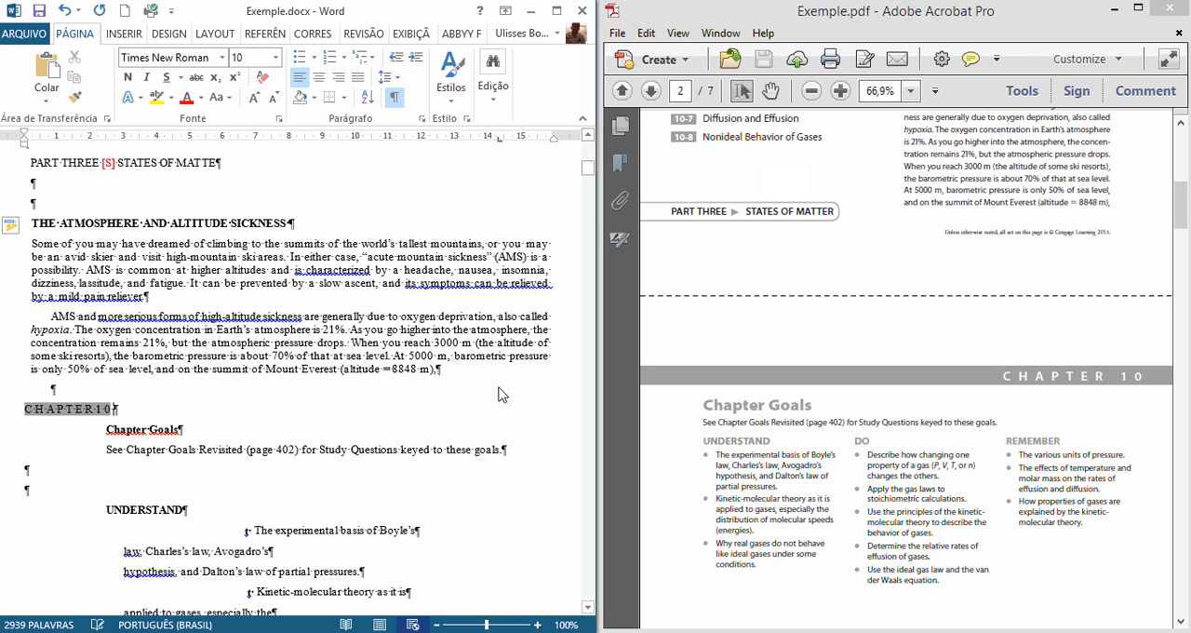
key("Return")
key("Return")
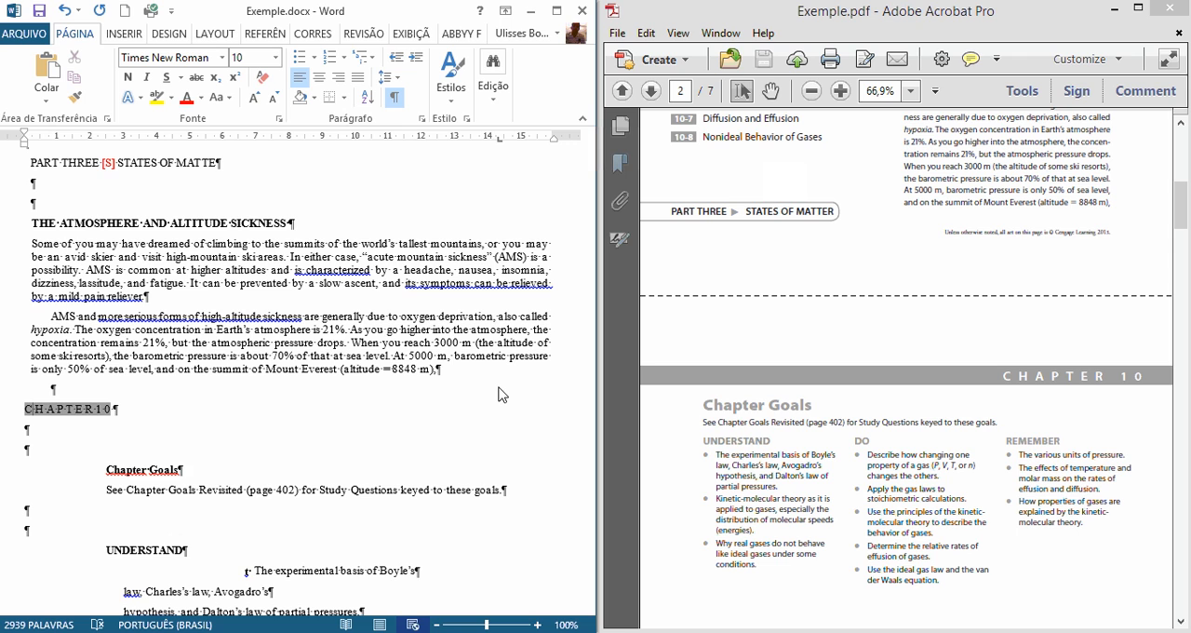
Step: Delete the spaces between the letters and digits of the shaded header so it reads "CHAPTER 10"
key("Delete")
key("Delete")
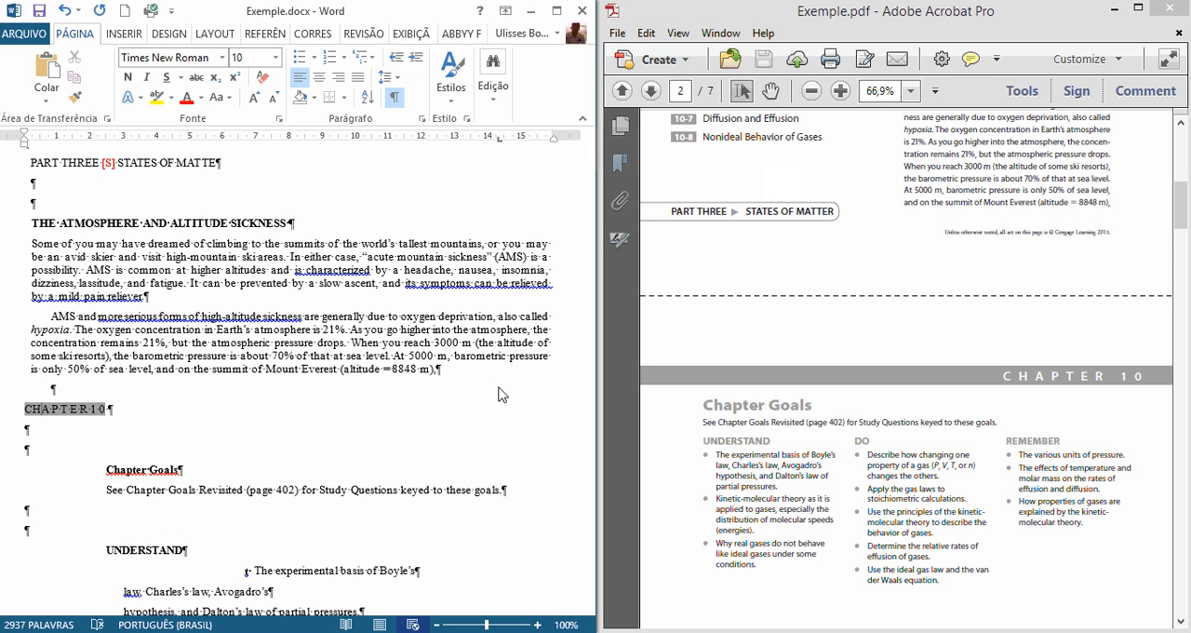
key("Delete")
key("Delete")
key("Delete")
Step: Compare the Chapter Goals section with the UNDERSTAND, DO and REMEMBER columns in the PDF
scroll(499, 395, "down", 3)
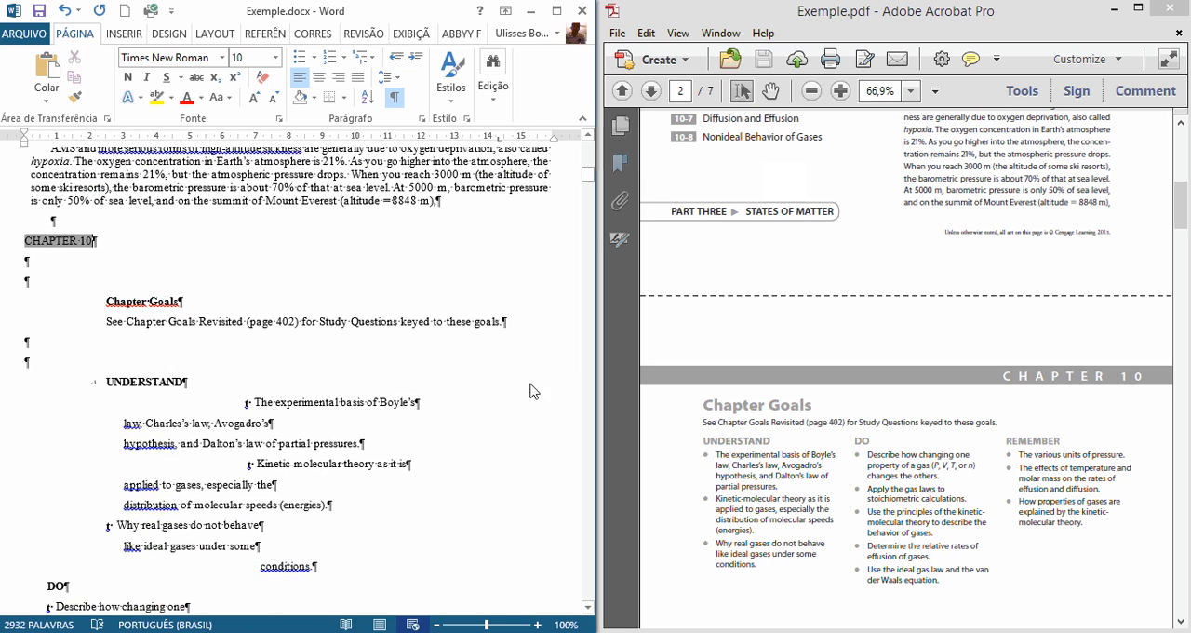
left_click(11, 304)
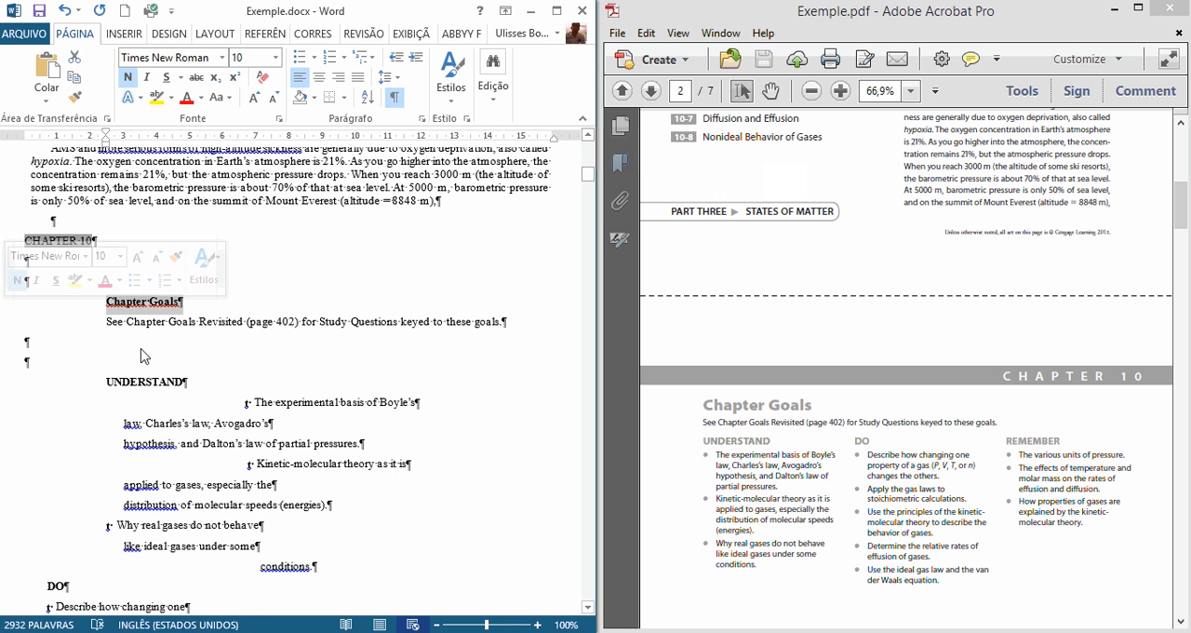
scroll(265, 386, "down", 1)
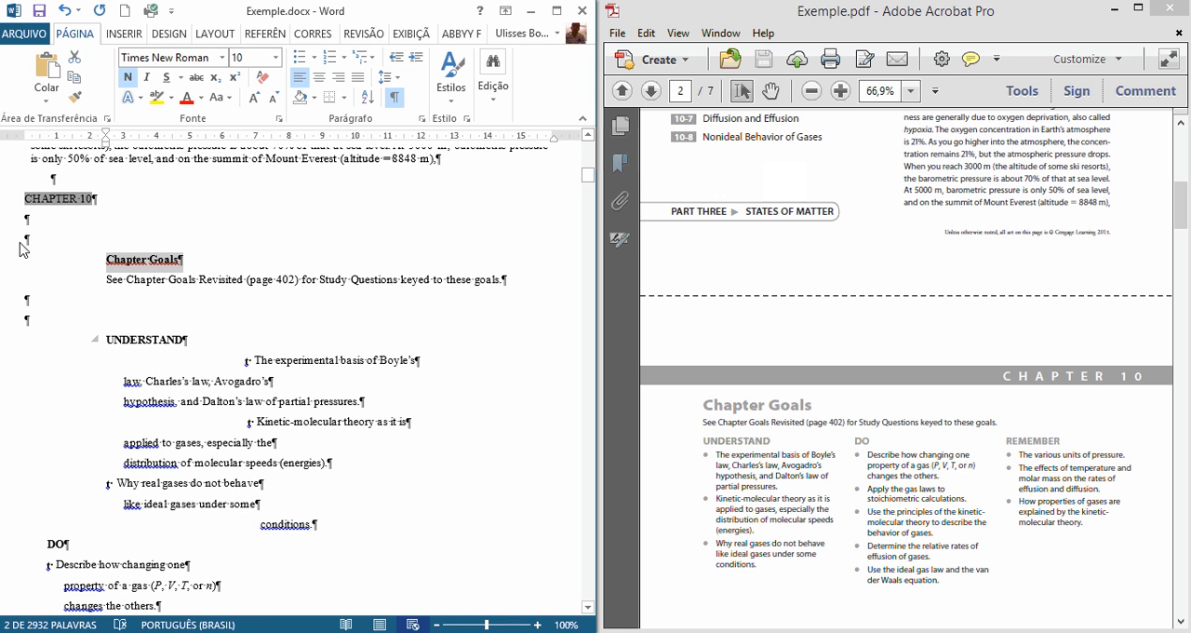
left_click_drag(25, 243, 152, 561)
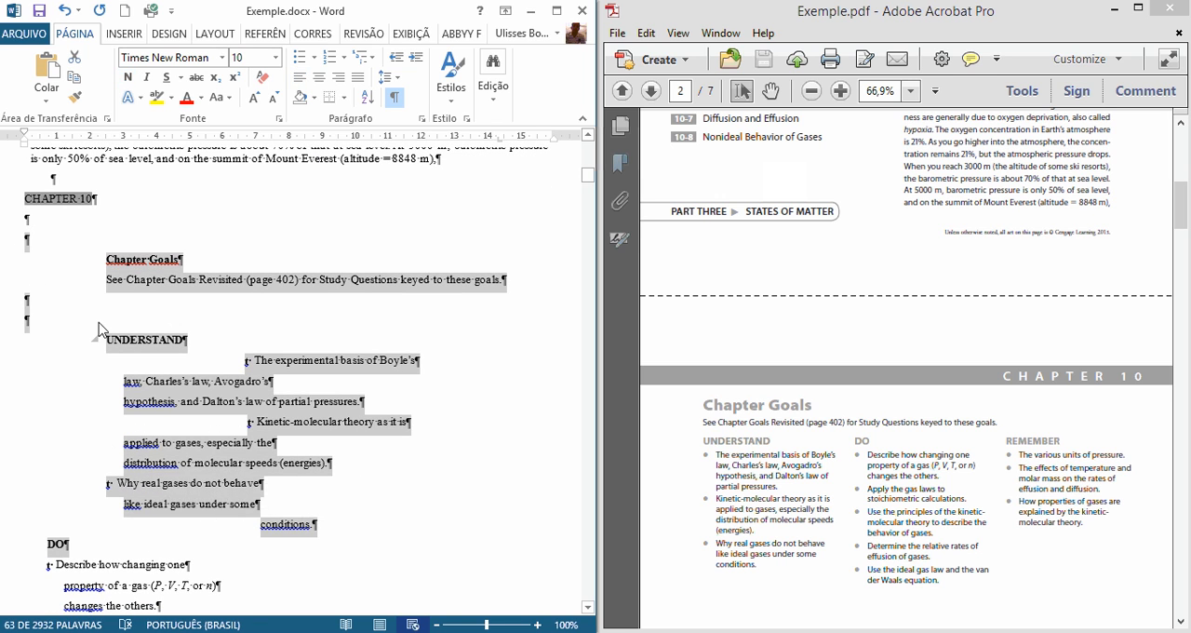
left_click(880, 488)
scroll(881, 488, "down", 2)
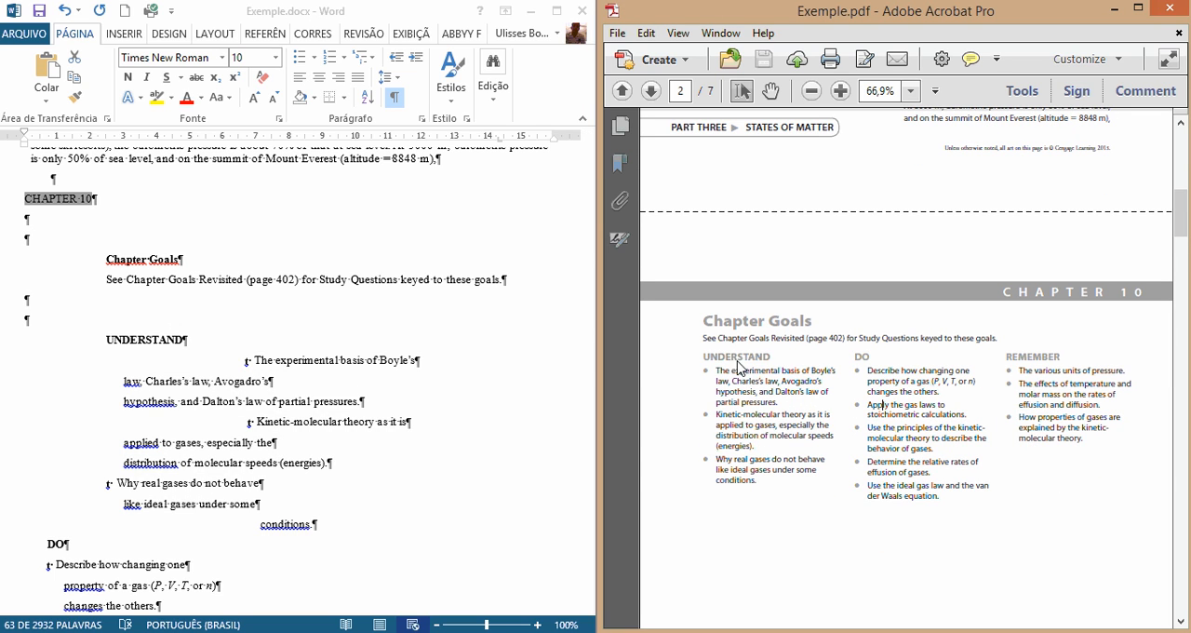
left_click_drag(705, 355, 954, 410)
left_click_drag(857, 357, 910, 489)
left_click_drag(1059, 356, 975, 438)
left_click(187, 347)
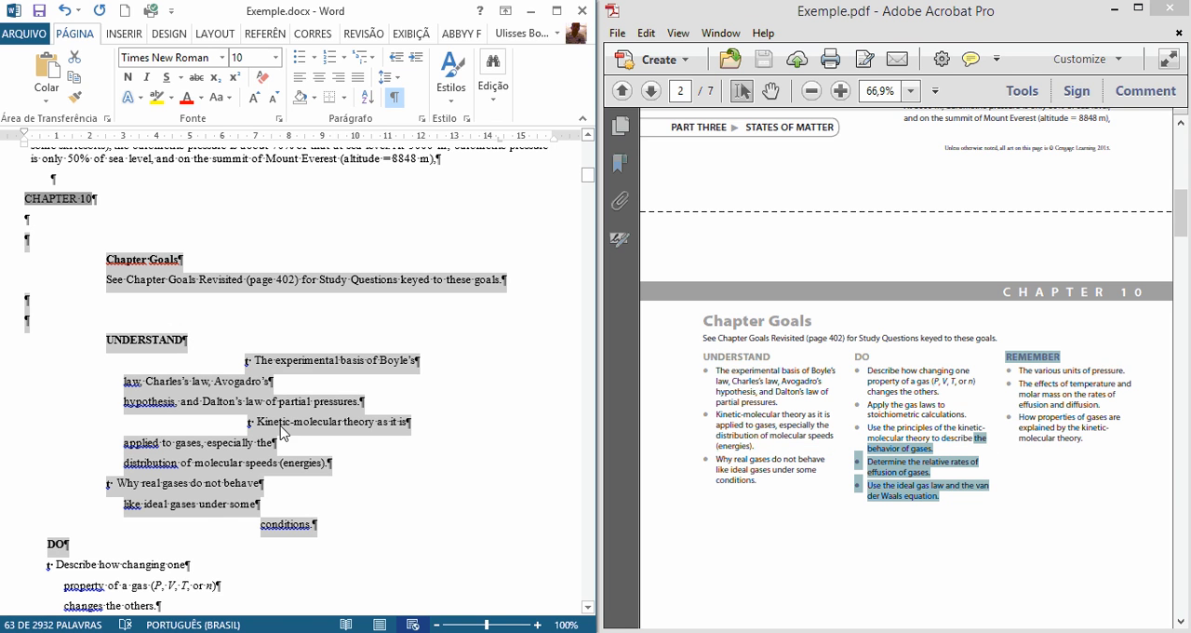
scroll(281, 433, "down", 2)
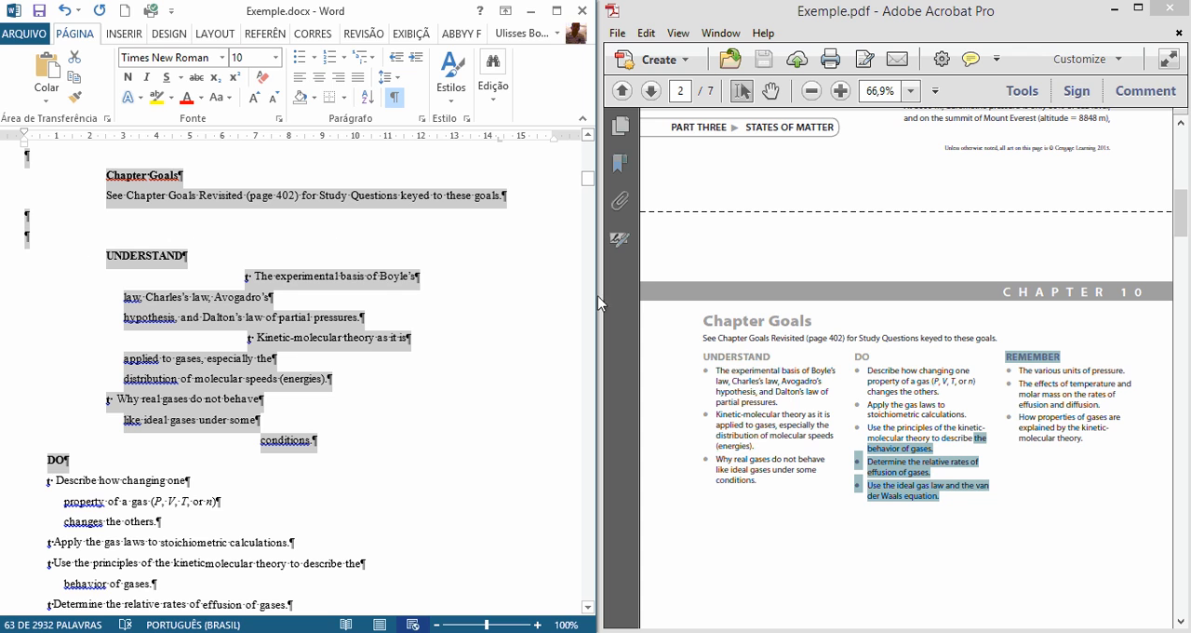
Step: Check the stray "t" characters and uneven indents under UNDERSTAND against the bullets in the PDF
left_click(703, 381)
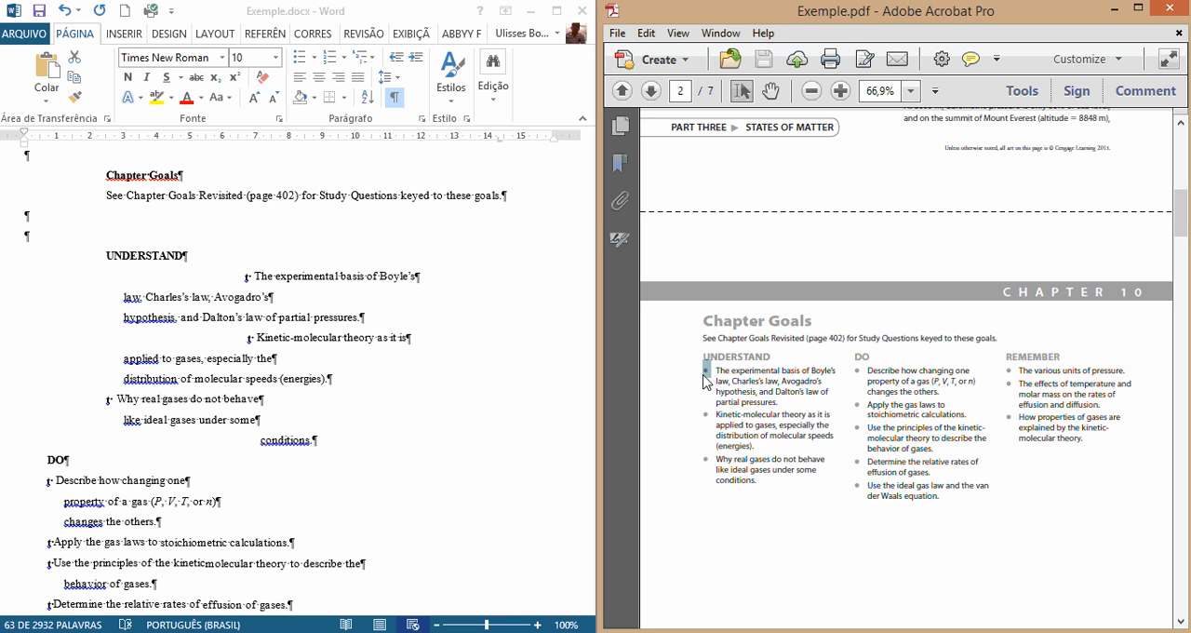
left_click(247, 278)
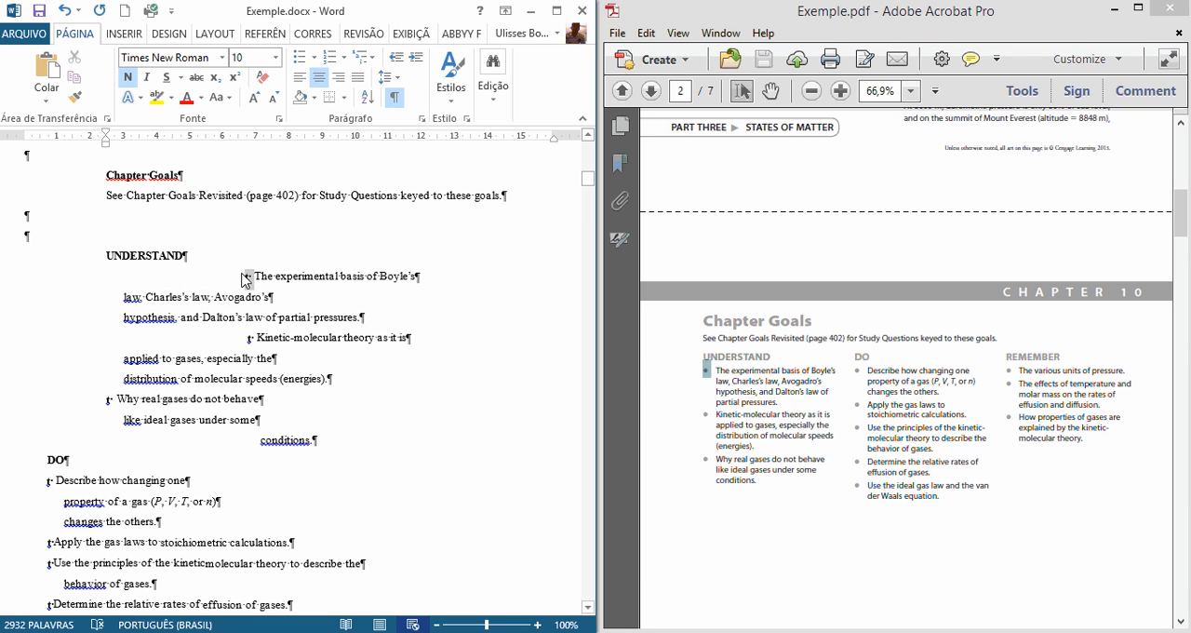
left_click(248, 276)
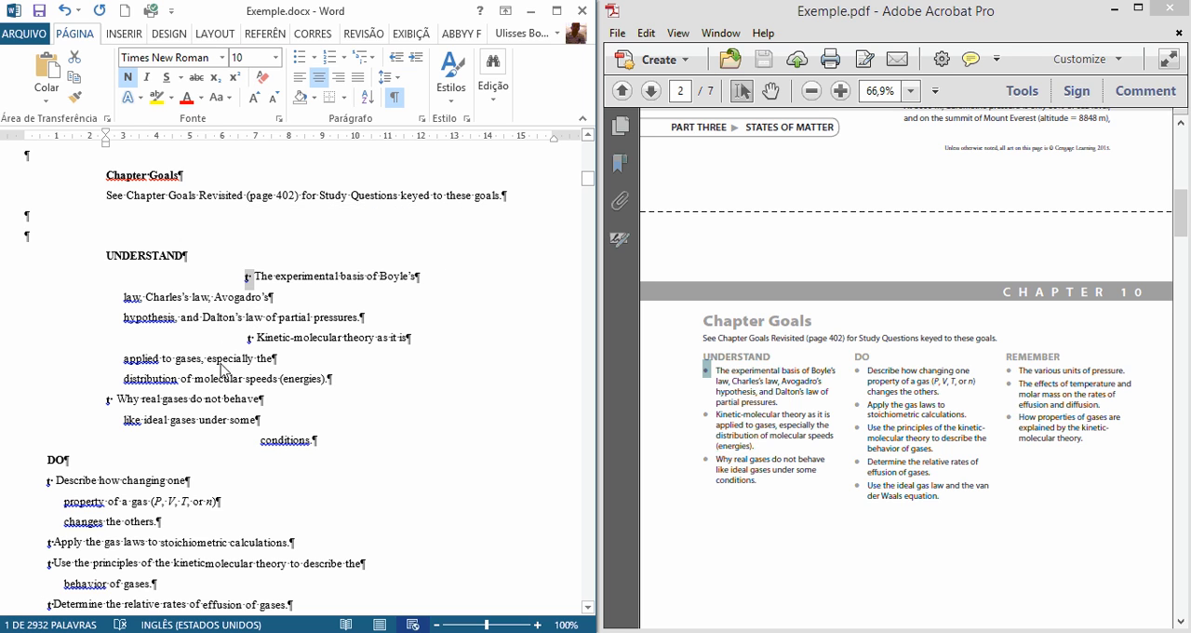
left_click_drag(251, 342, 228, 341)
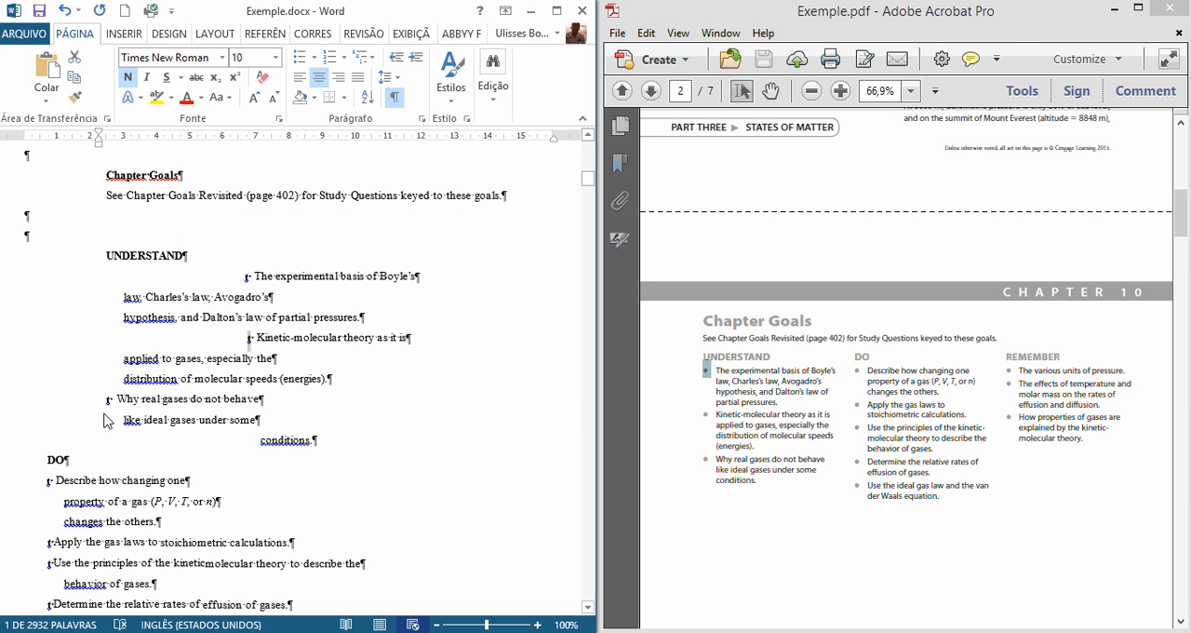
left_click_drag(268, 279, 229, 398)
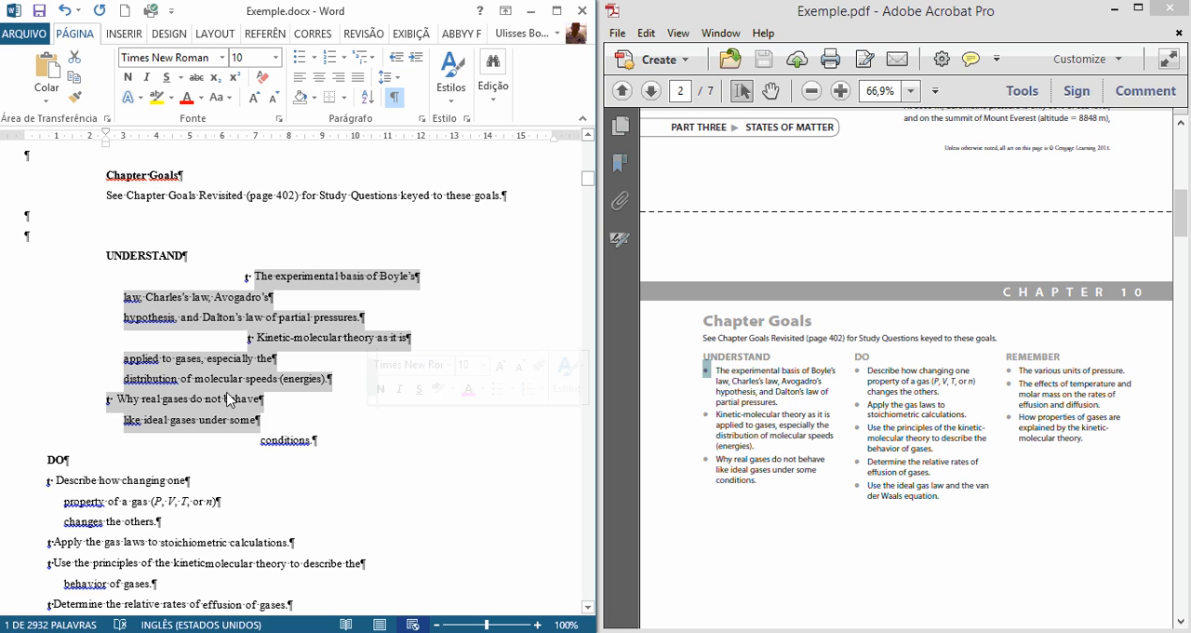
Step: Widen the document window and apply the Normal style to everything from Chapter Goals through the end of the REMEMBER list
left_click(22, 217)
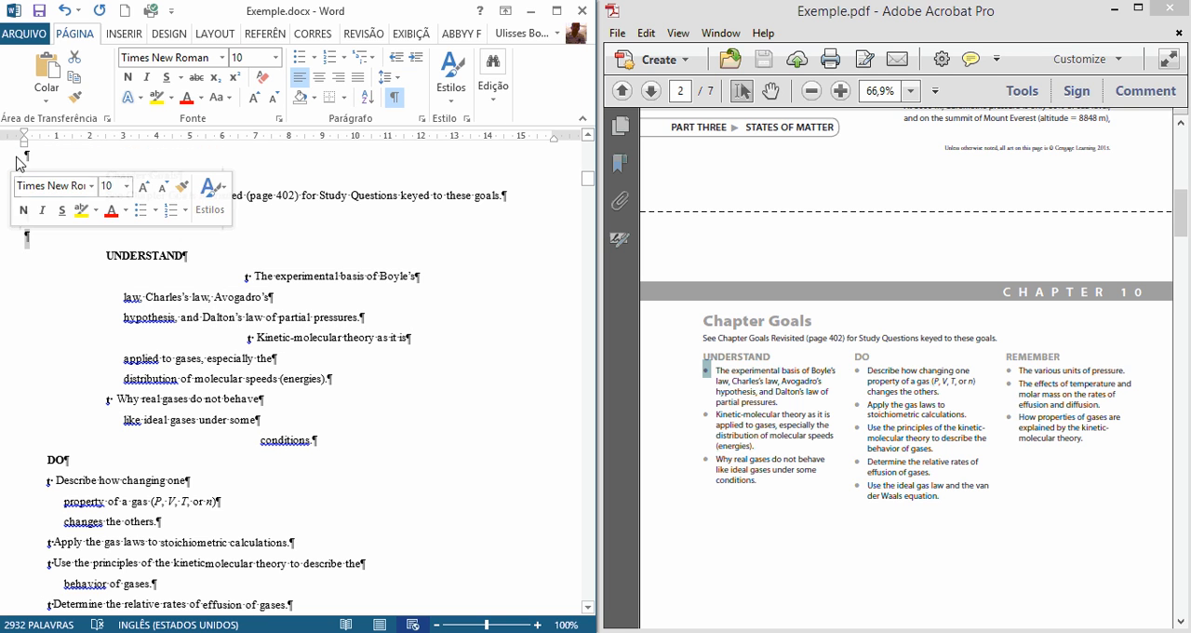
left_click_drag(84, 175, 127, 313)
scroll(111, 335, "down", 10)
scroll(109, 321, "up", 4)
scroll(111, 322, "down", 1)
scroll(252, 244, "up", 2)
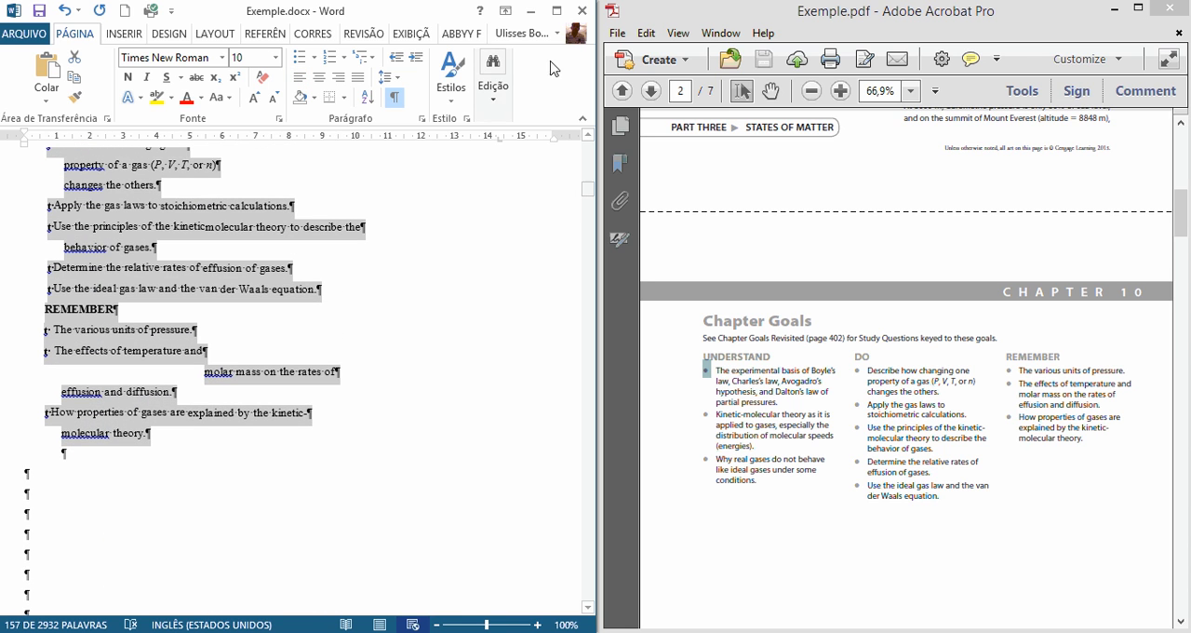
left_click_drag(595, 138, 1009, 137)
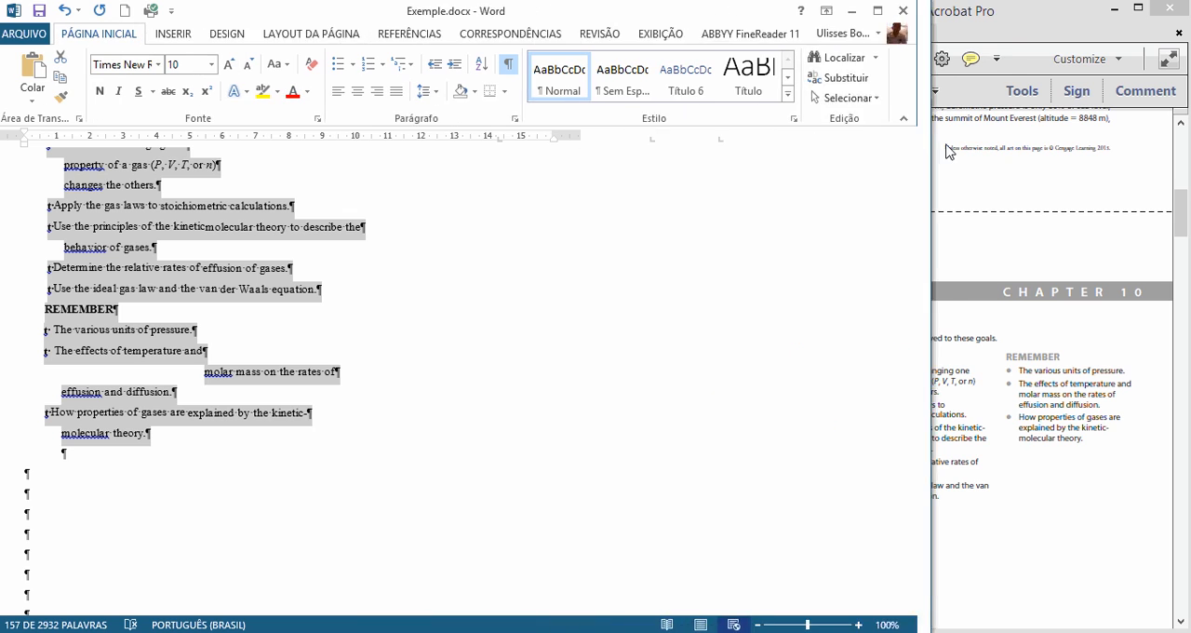
scroll(120, 202, "up", 4)
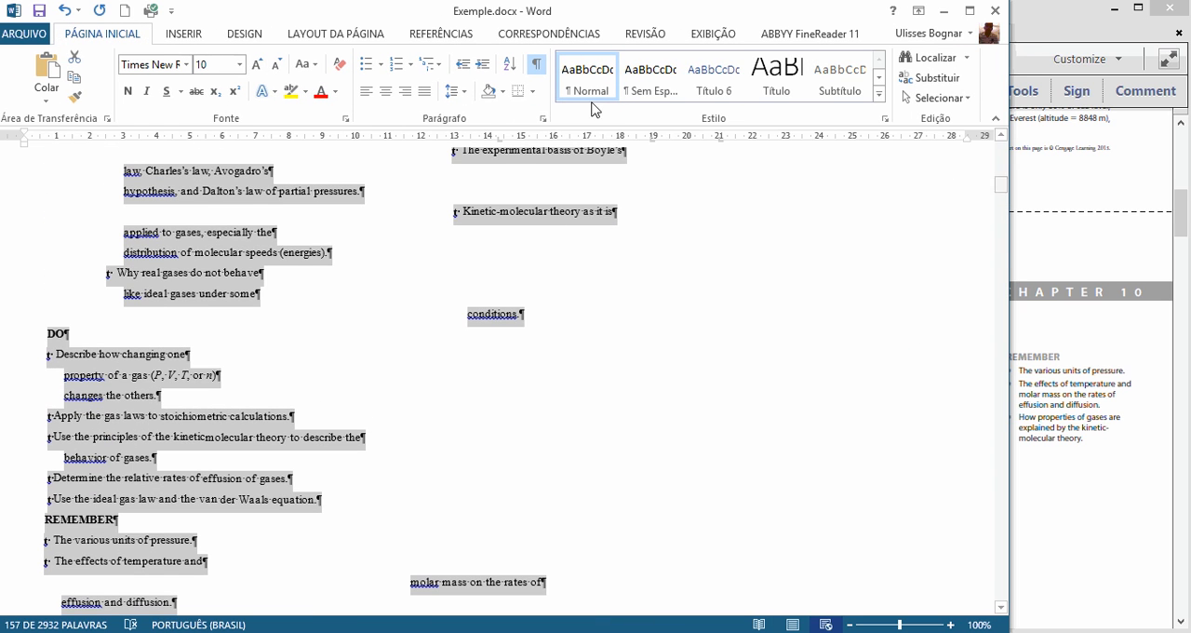
left_click(591, 84)
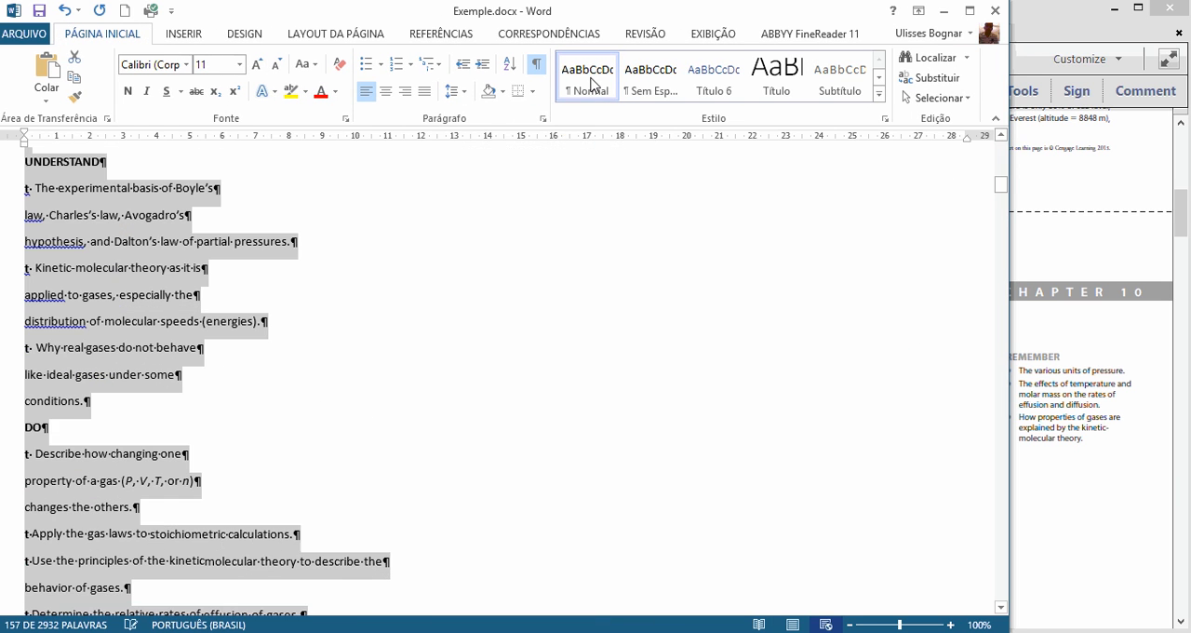
Step: Review the restyled Chapter Goals section and return the document window to half the screen beside the PDF
scroll(240, 317, "down", 1)
scroll(239, 322, "up", 4)
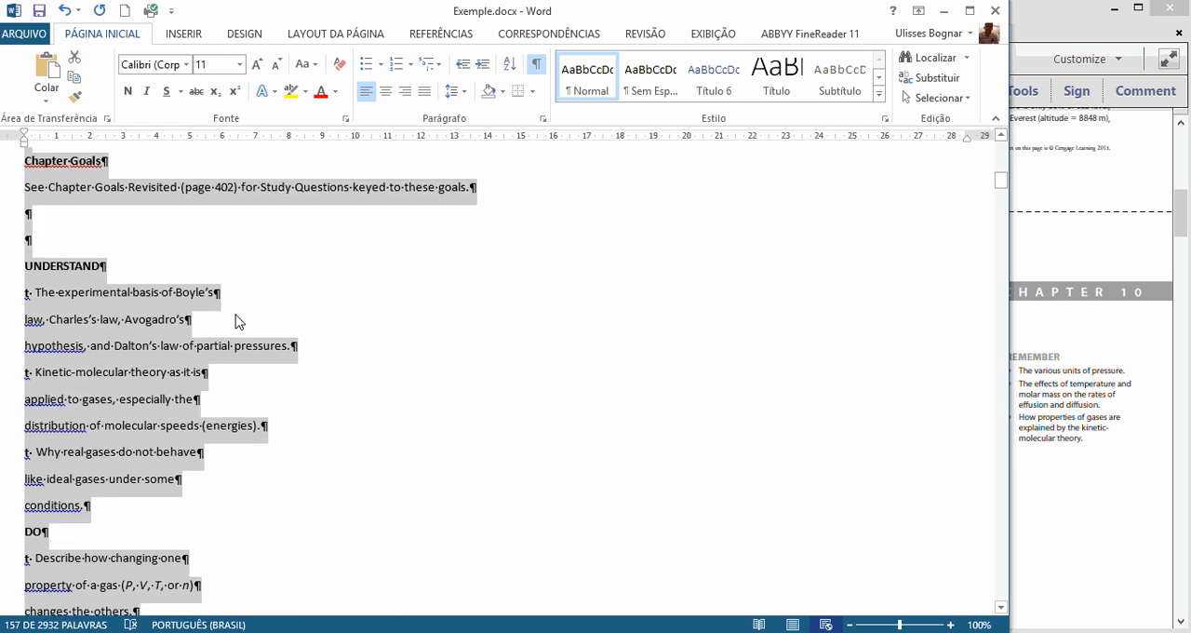
scroll(239, 321, "down", 1)
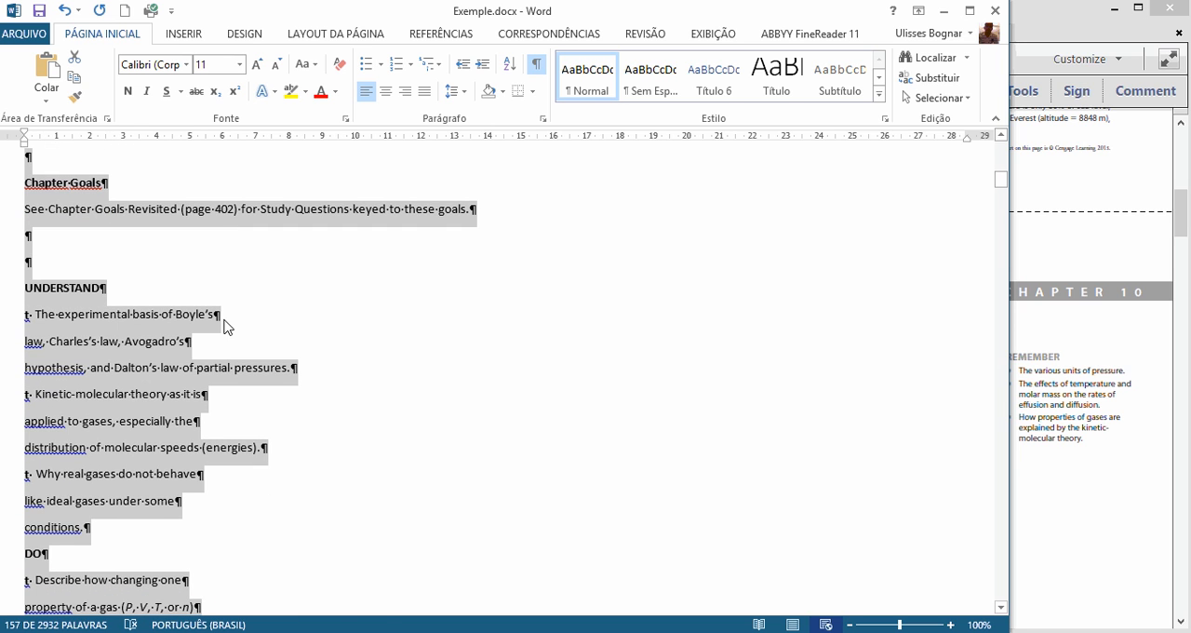
scroll(232, 326, "up", 1)
scroll(327, 306, "down", 1)
left_click(943, 10)
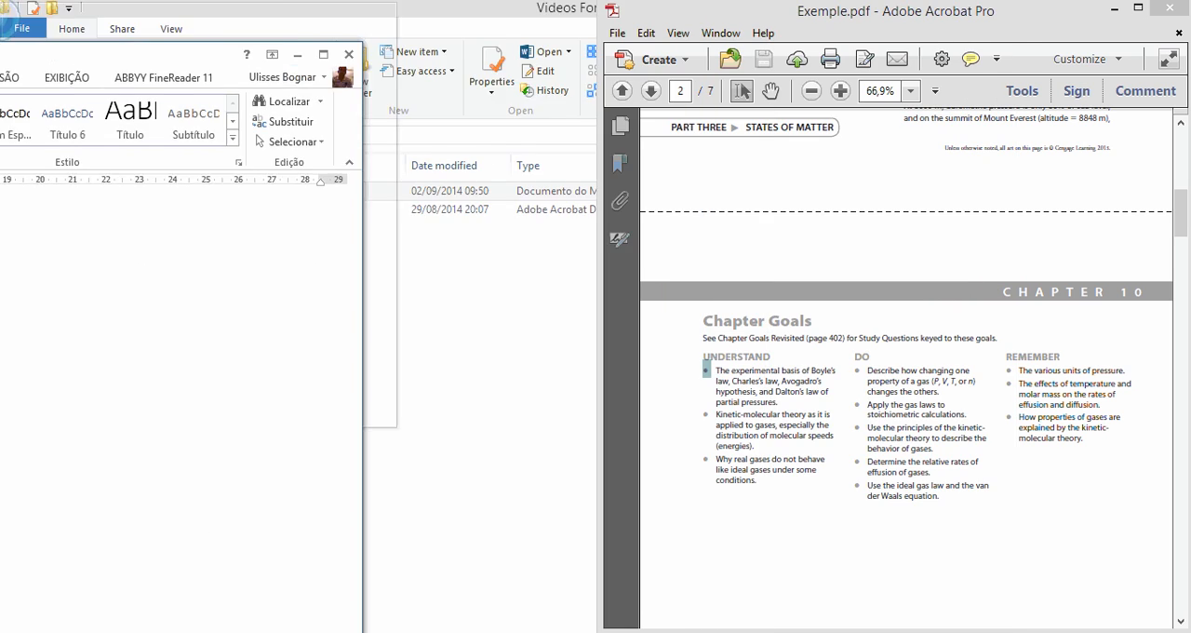
left_click(394, 306)
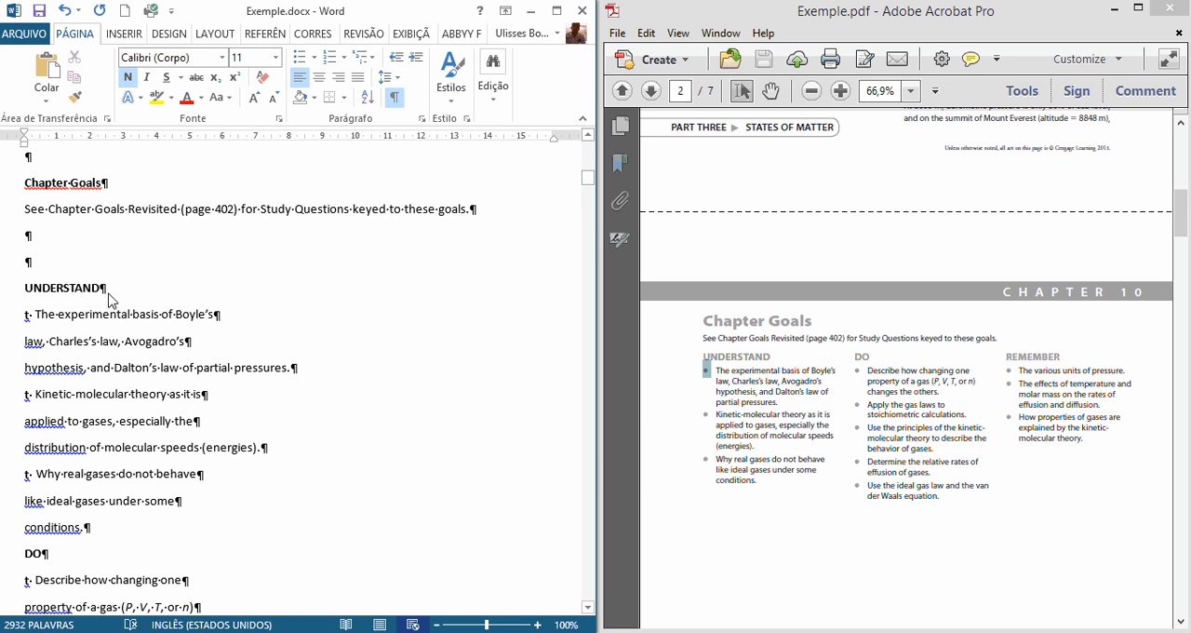
Step: Delete one blank paragraph above UNDERSTAND and make its first item a single paragraph without the stray "t"
left_click(88, 254)
key("Delete")
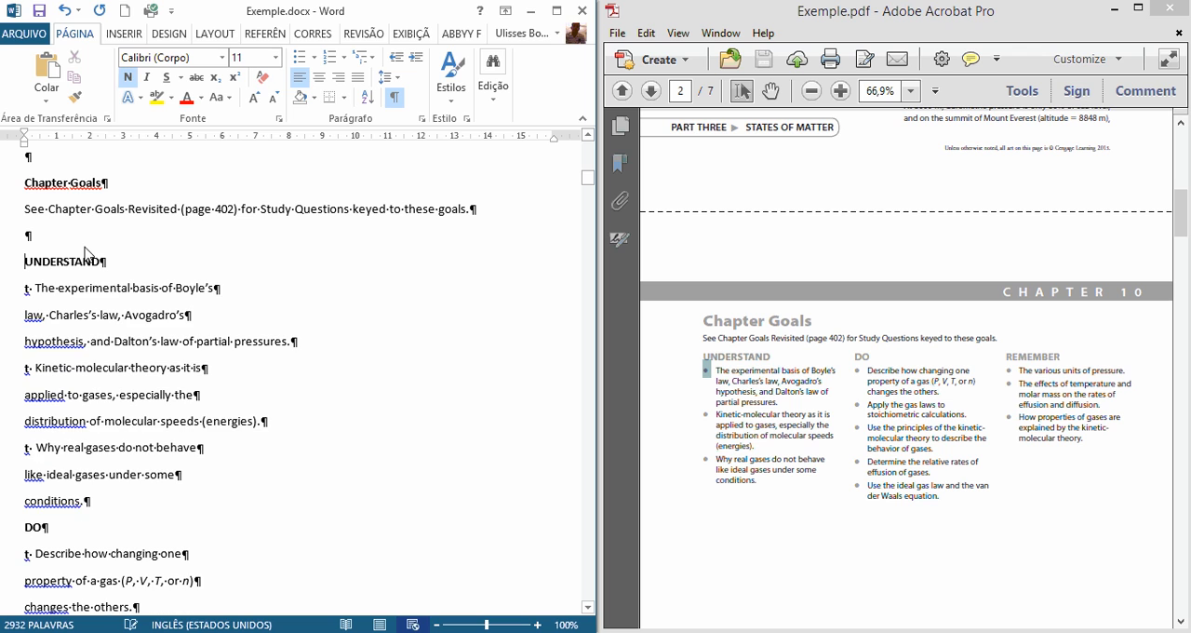
key("shift+Right")
key("shift+Right")
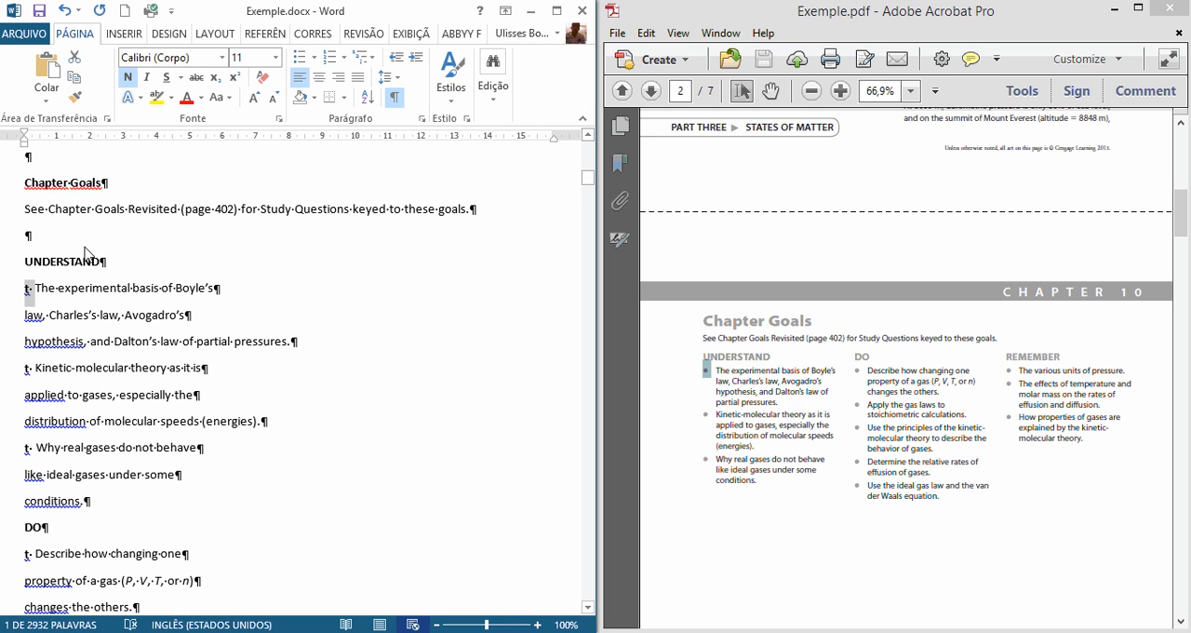
key("Delete")
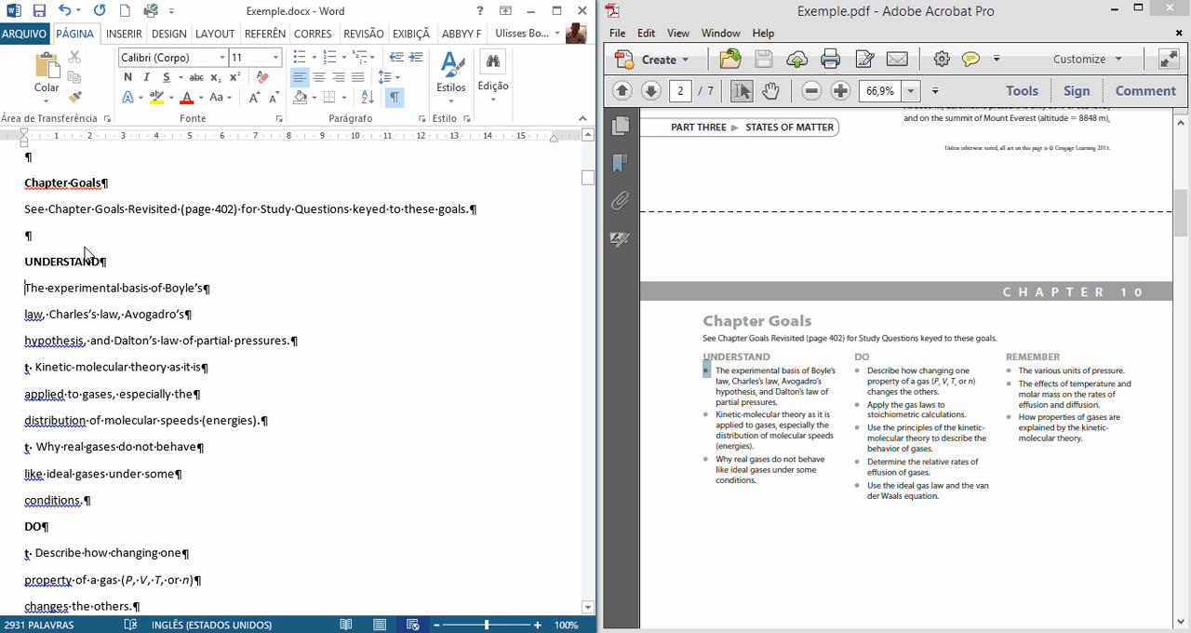
key("Delete")
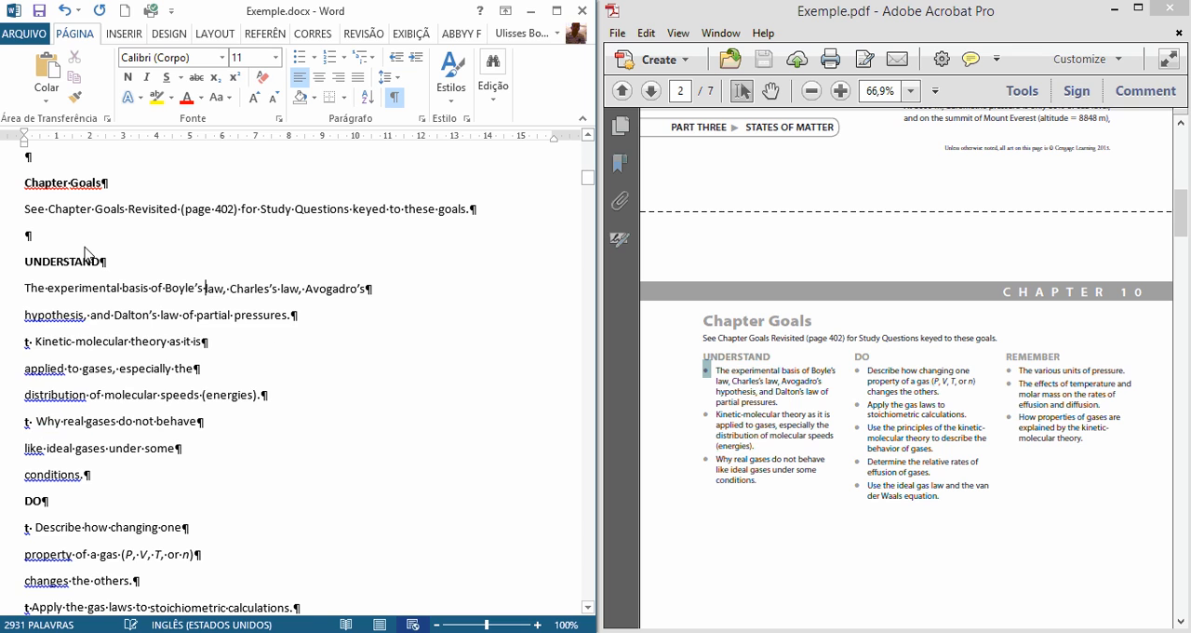
key("End")
key("Delete")
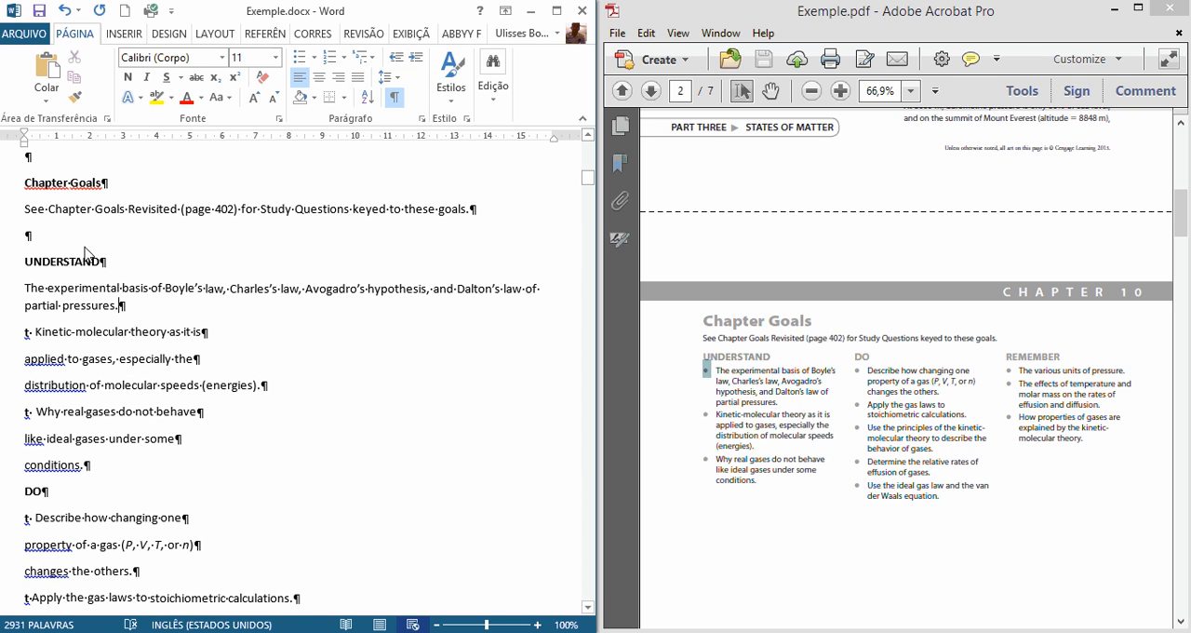
Step: Remove the stray "t" before "Kinetic-molecular theory" and merge that item's three lines into one paragraph
key("Right")
key("shift+Right")
key("shift+Right")
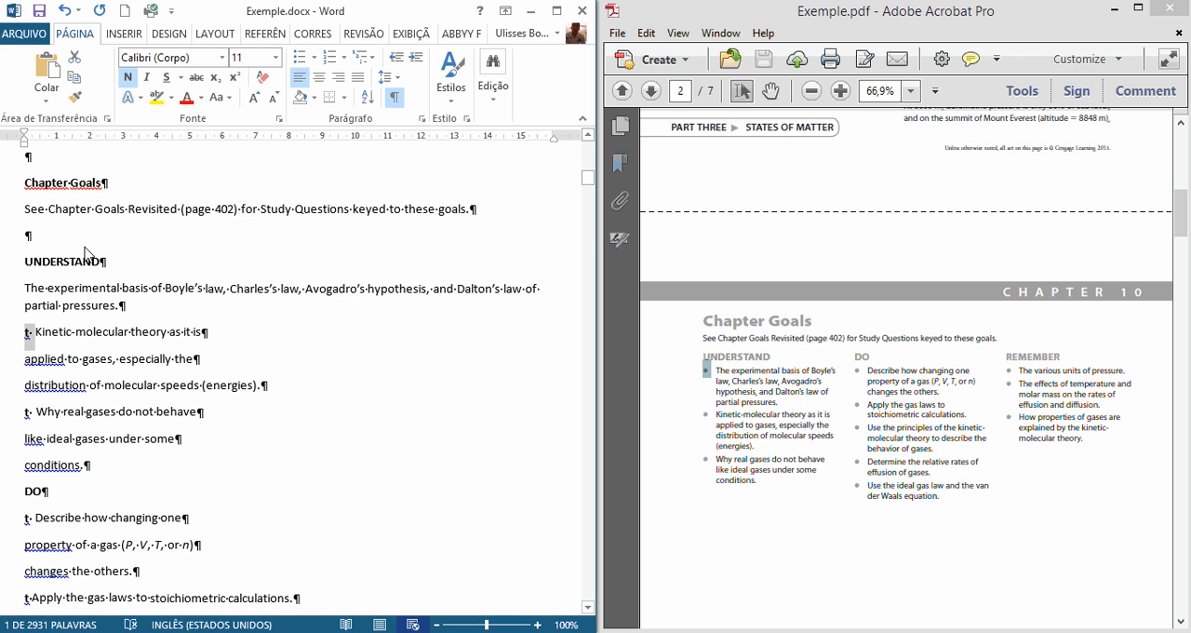
key("Delete")
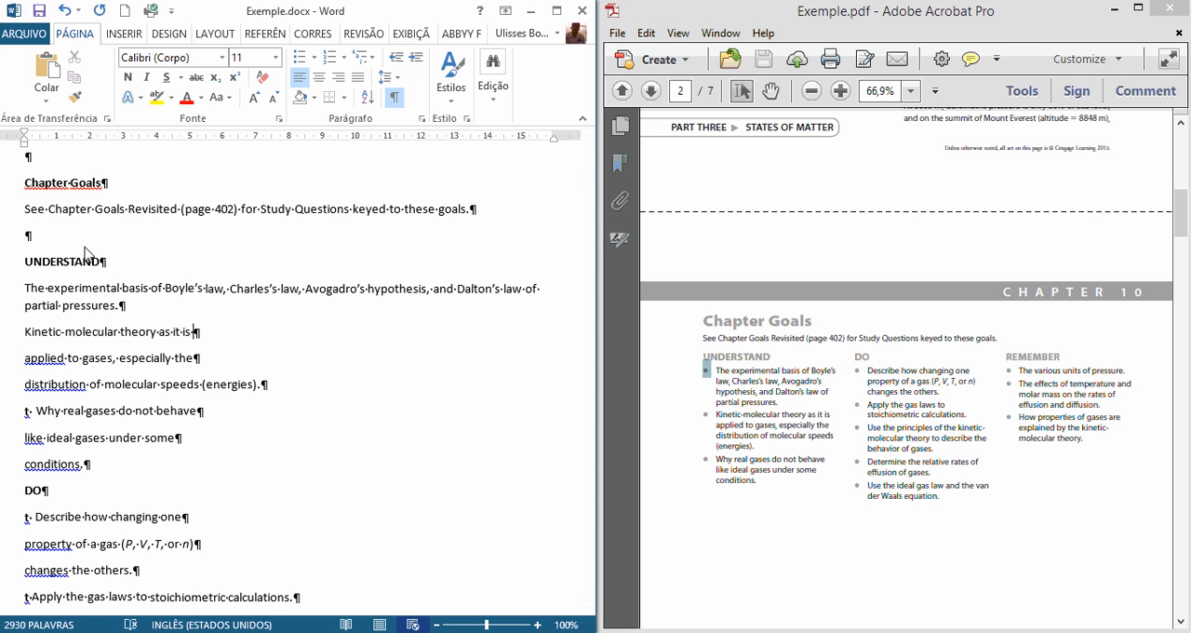
key("Delete")
key("End")
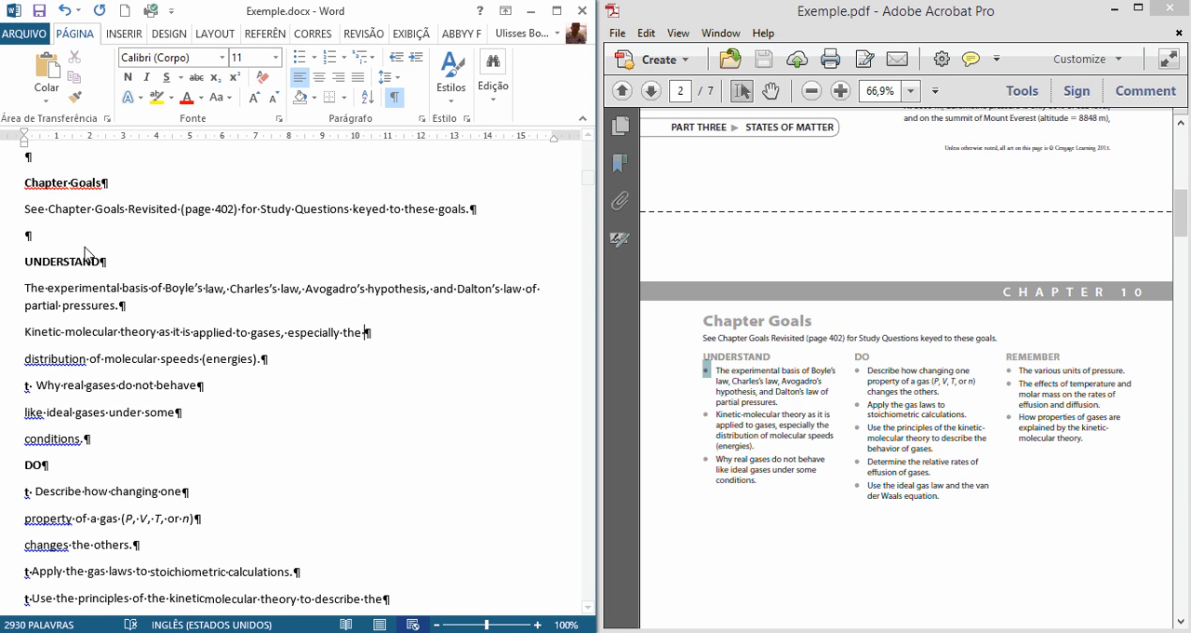
key("Delete")
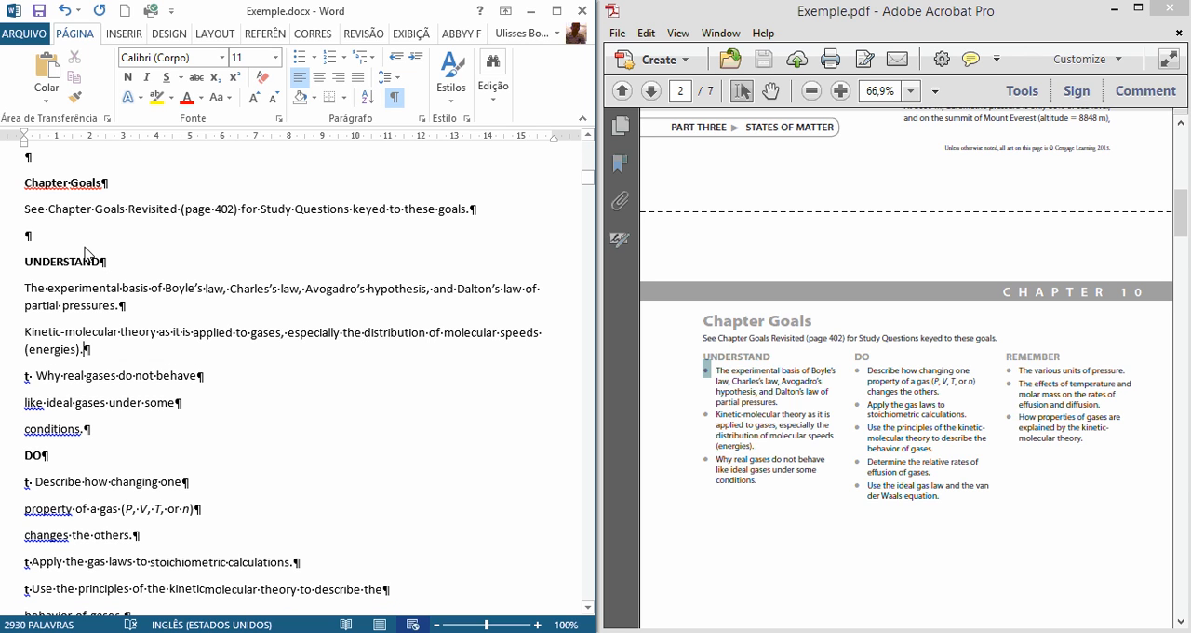
Step: Remove the stray "t" before "Why real gases do not behave" and join its broken lines into one paragraph
key("Right")
key("Delete")
key("Delete")
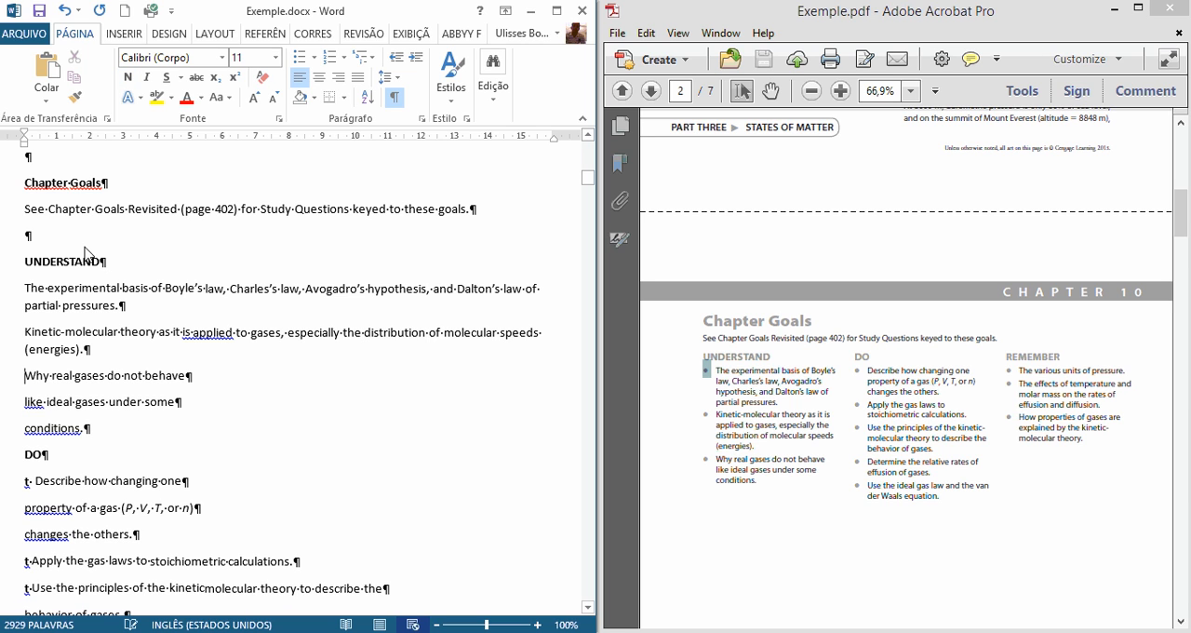
key("Delete")
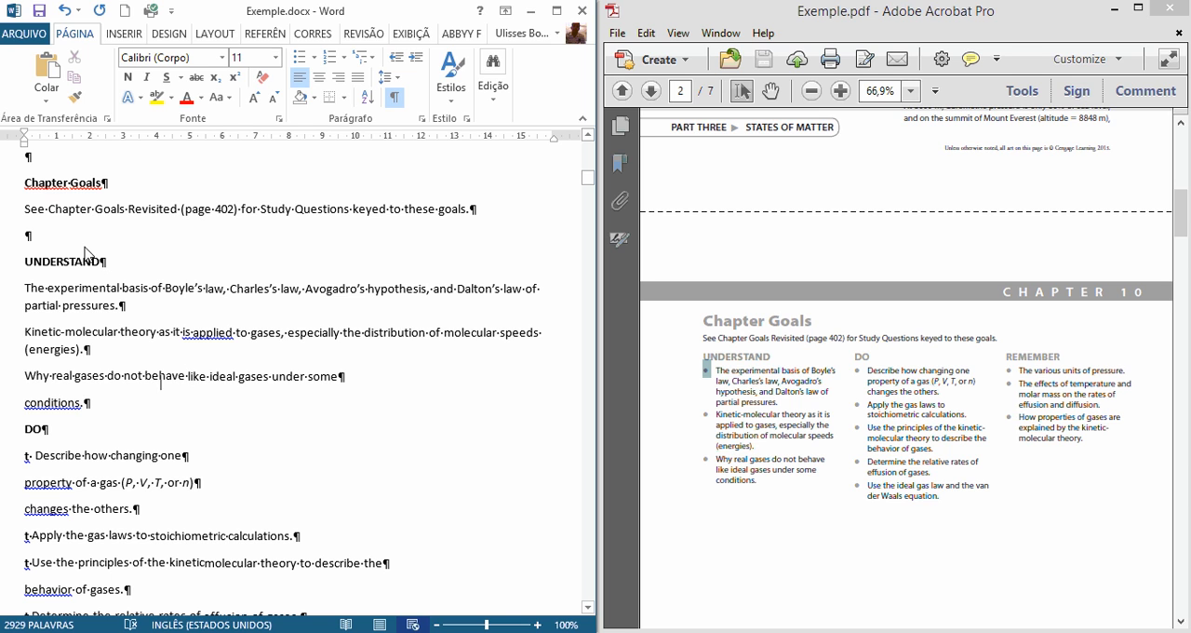
key("Delete")
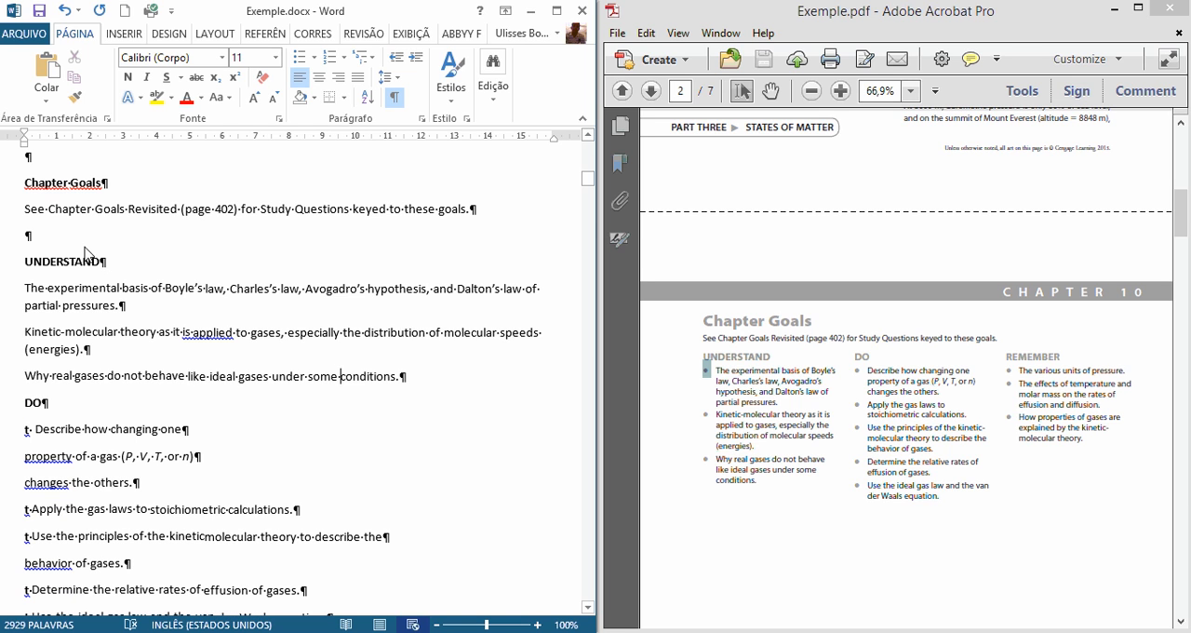
Step: Insert a blank paragraph above DO and delete the stray "t" before "Describe how changing one"
key("Down")
key("Return")
key("Down")
key("shift+Right")
key("shift+Right")
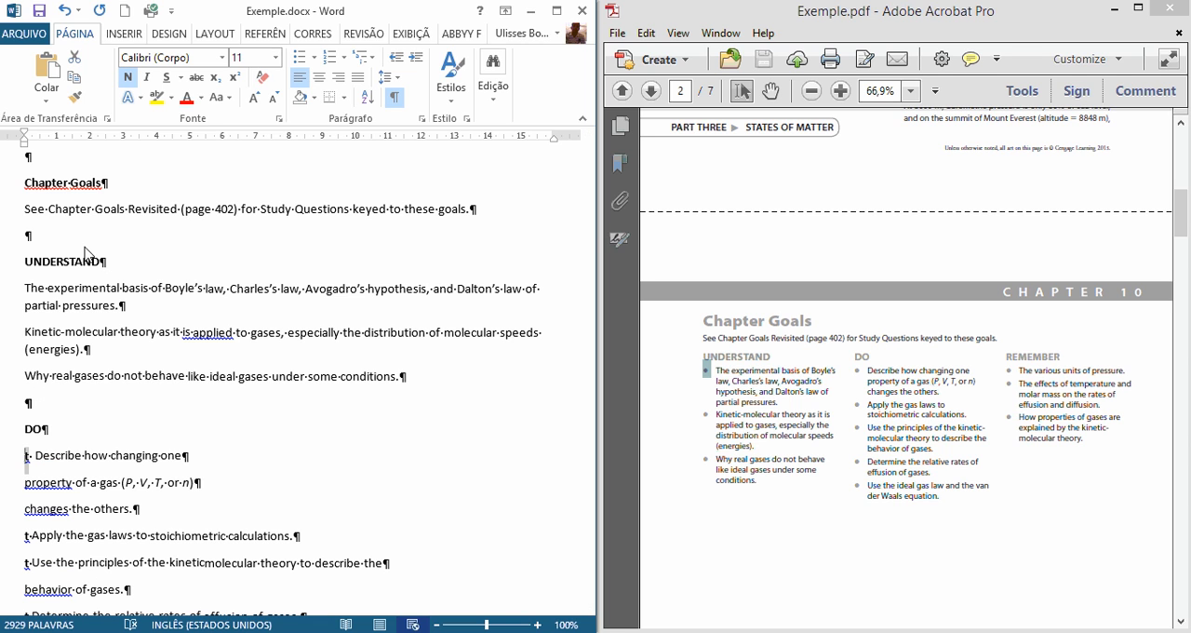
key("Delete")
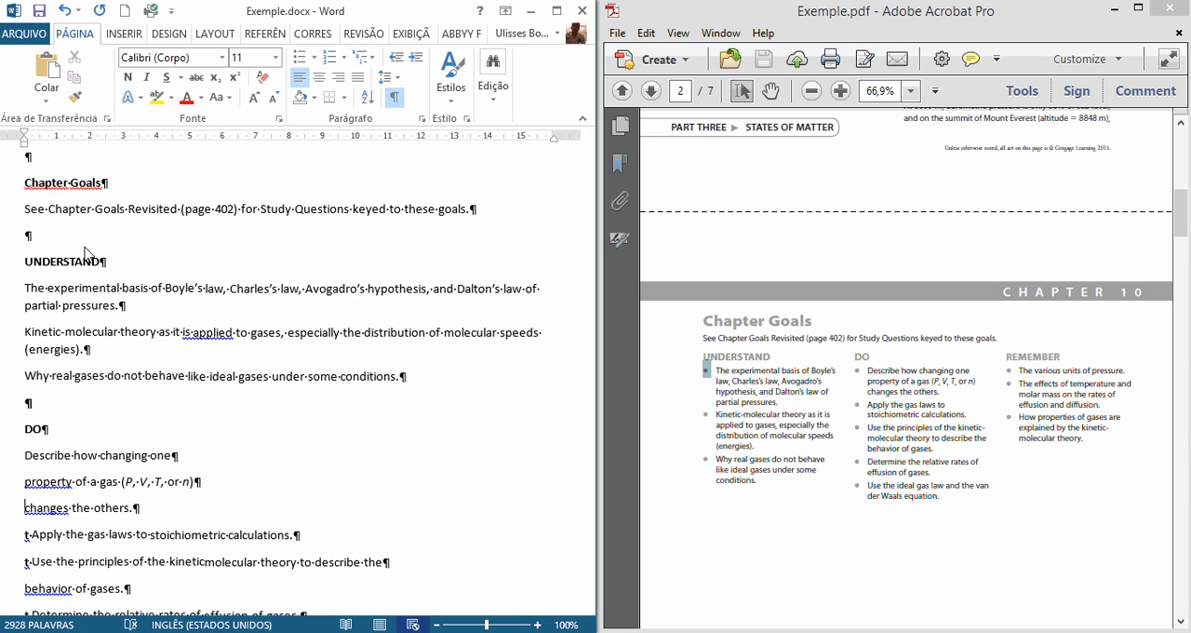
Step: Delete the stray "t" and its space before "Apply the gas laws" and "Use the principles" under DO
key("Down")
key("Down")
key("shift+Right")
key("shift+Right")
key("Delete")
key("Down")
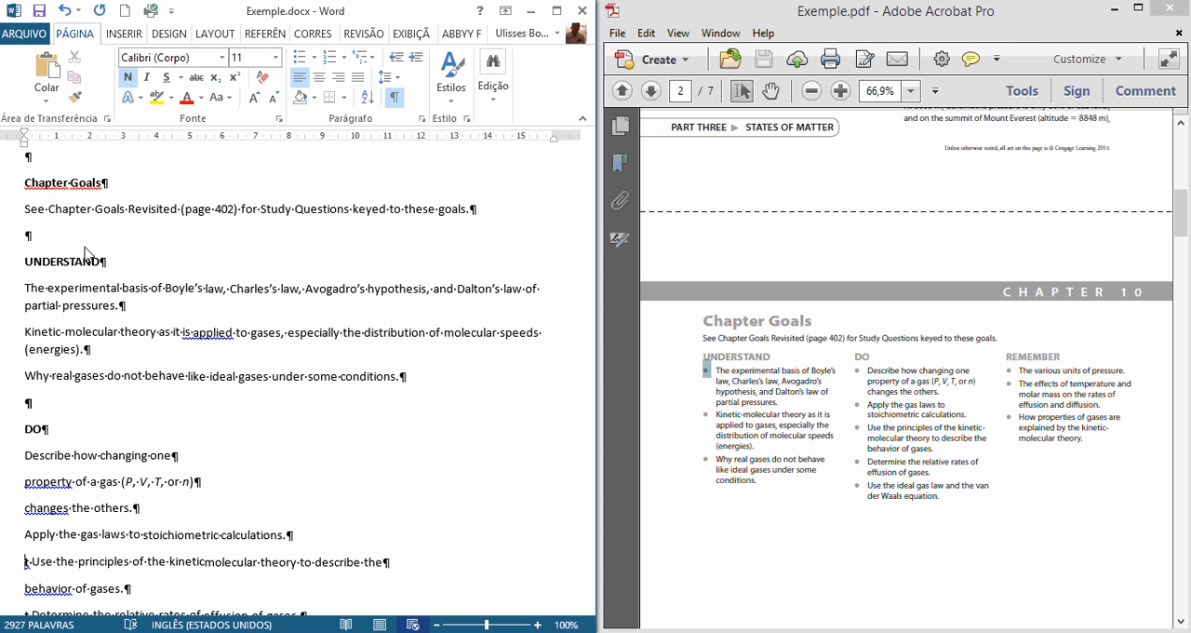
key("shift+Right")
key("shift+Right")
key("Delete")
Step: Remove the stray "t" before "Determine the relative rates" and "Use the ideal gas law" under DO
key("Down")
key("Down")
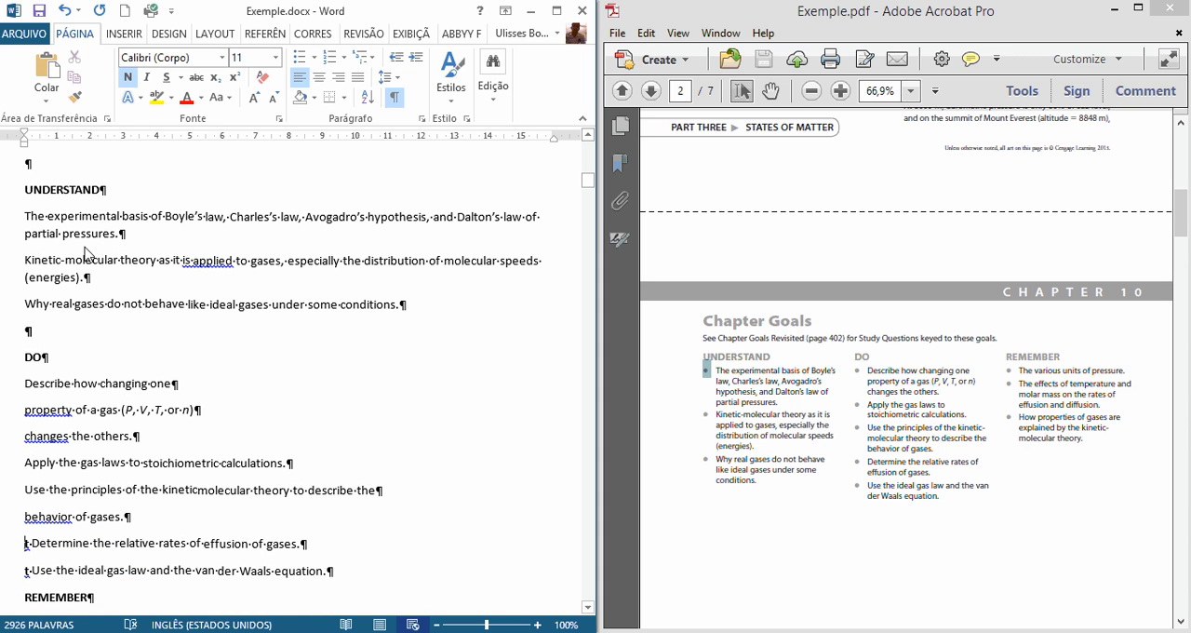
key("shift+Right")
key("shift+Right")
key("Delete")
key("Down")
key("shift+Right")
key("shift+Right")
key("Delete")
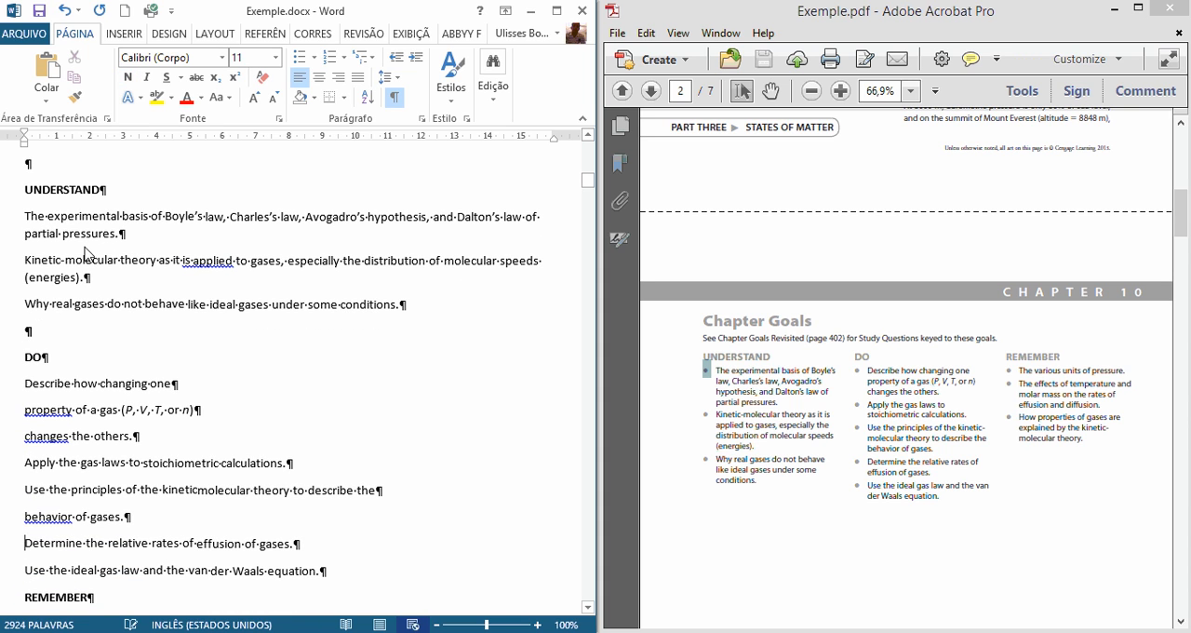
Step: Join the broken lines of the "Use the principles" and "Describe how changing one" items so each is one paragraph
key("Delete")
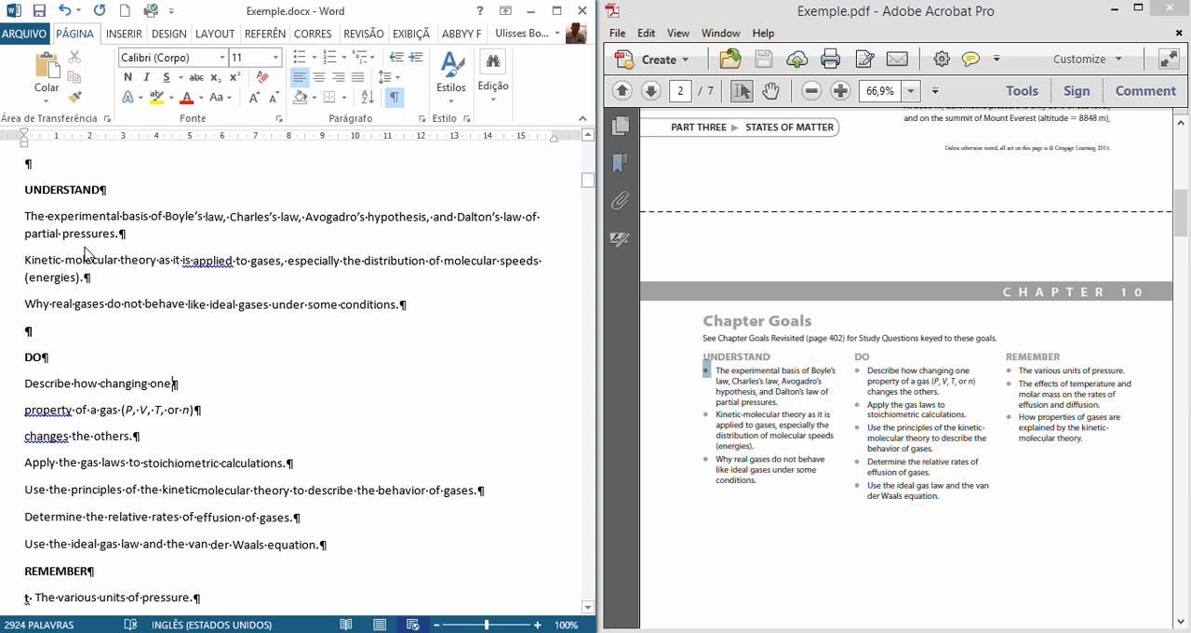
key("Left")
key("Left")
key("Delete")
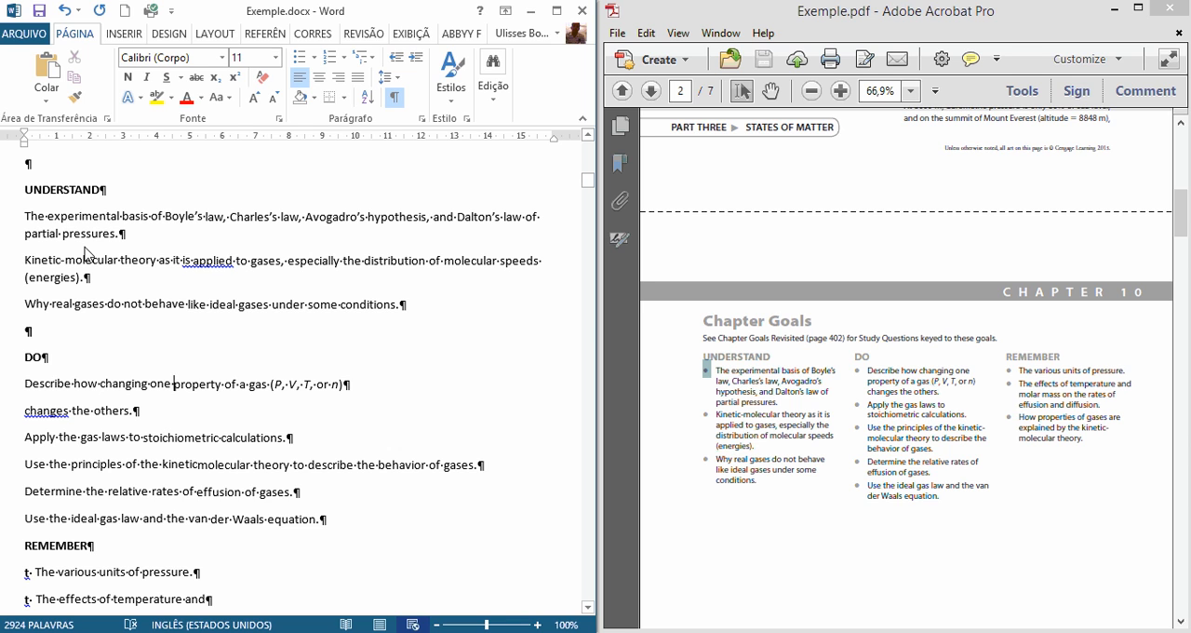
key("Delete")
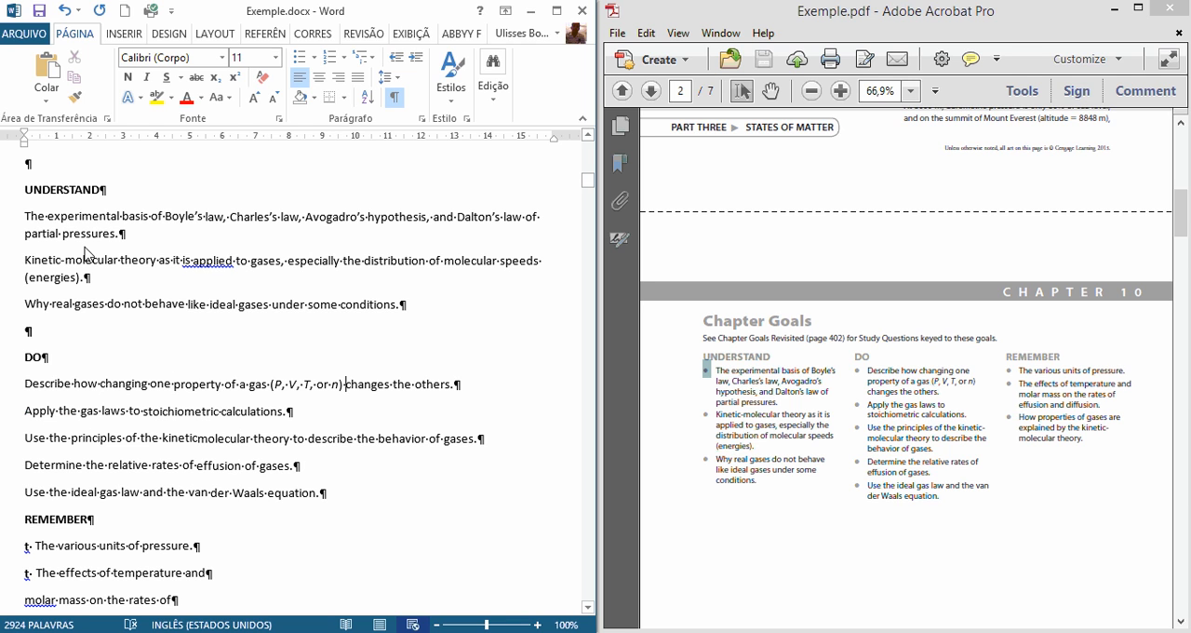
Step: Delete the stray "t" before "The various units of pressure" and "The effects of temperature" under REMEMBER
key("Down")
key("Delete")
key("Delete")
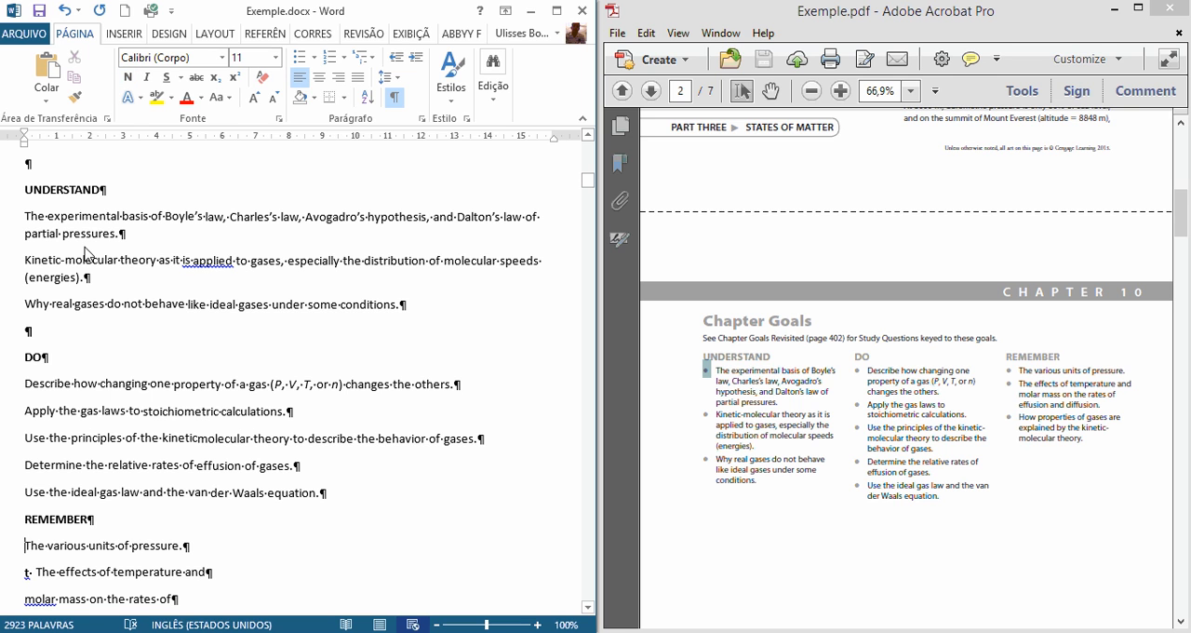
key("Down")
key("Delete")
key("Delete")
Step: Remove the stray "t" before "How properties of gases" and merge that item's two lines into one paragraph
key("Down")
key("Down")
key("Down")
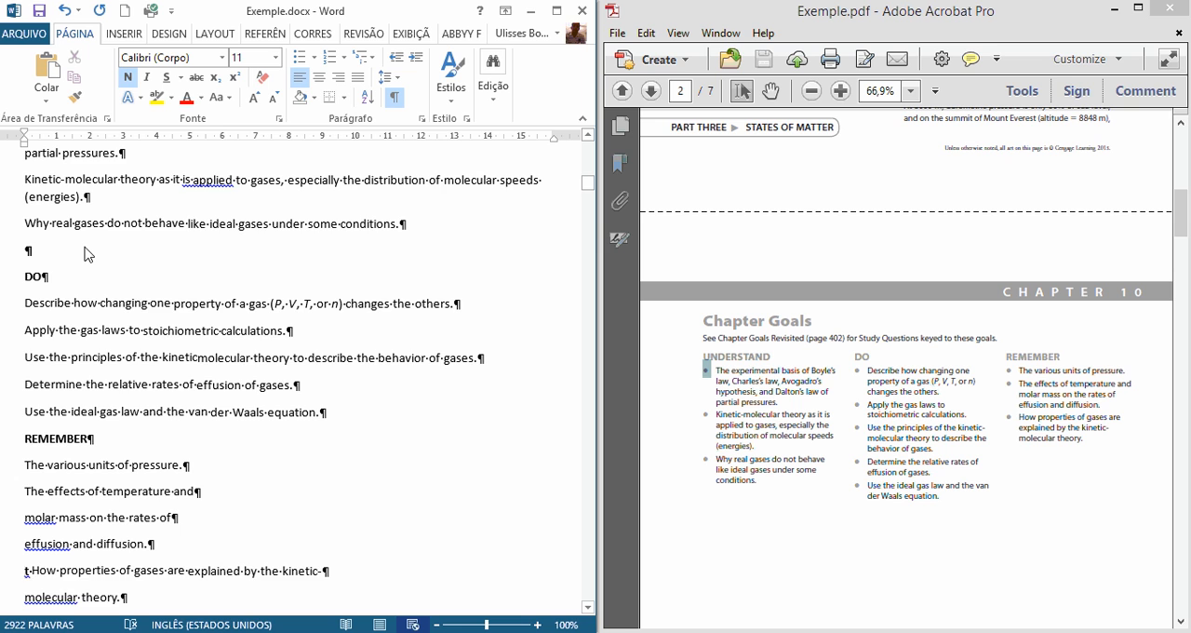
key("Delete")
key("Delete")
scroll(112, 316, "down", 2)
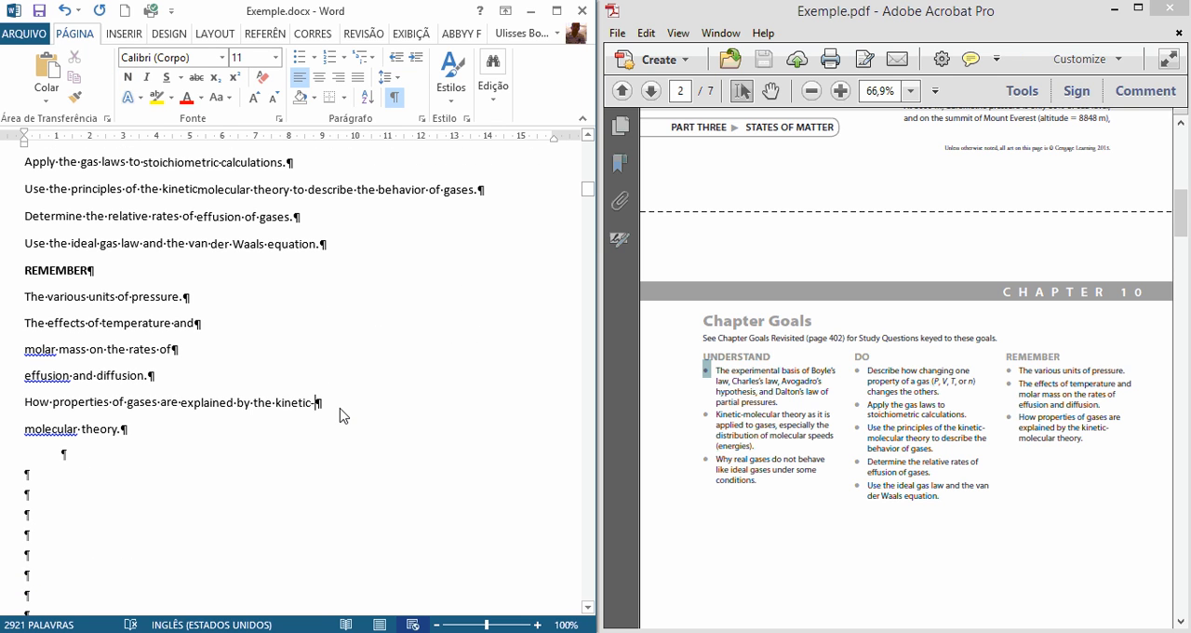
key("Delete")
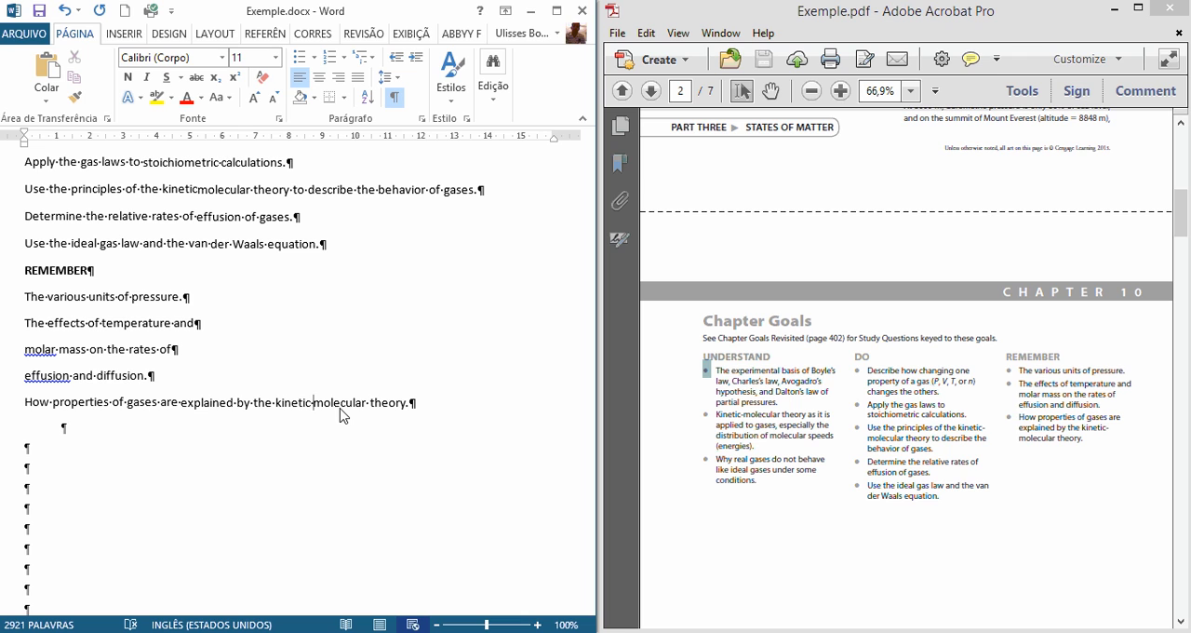
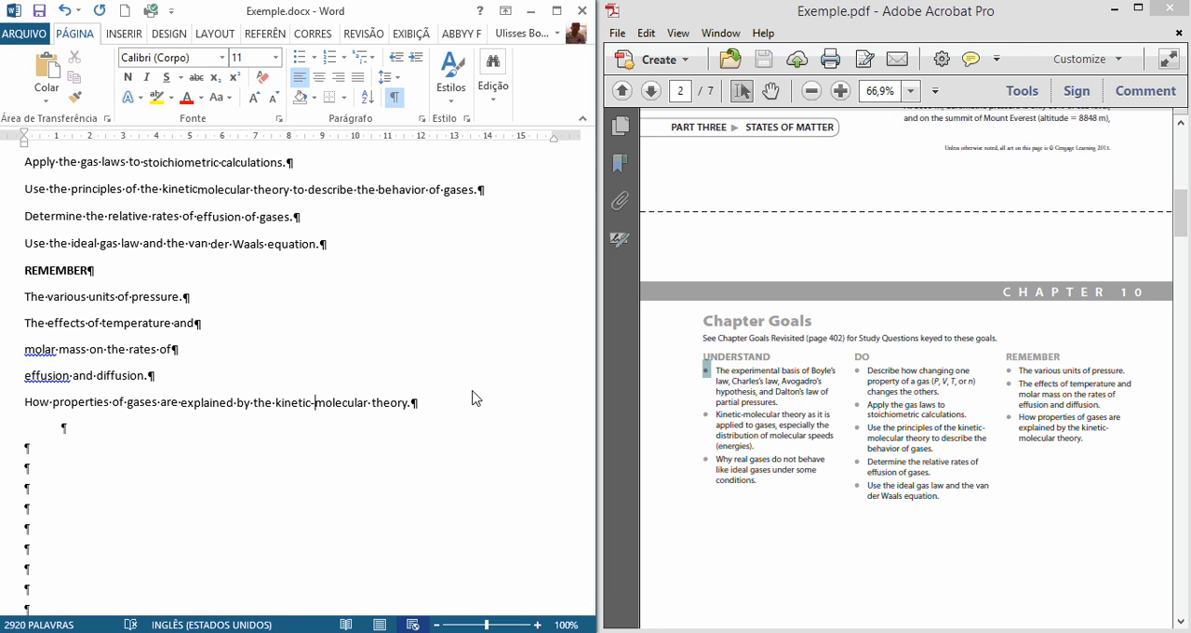
Step: Join the broken lines of "The effects of temperature and molar mass on the rates of effusion and diffusion." into one paragraph
key("Delete")
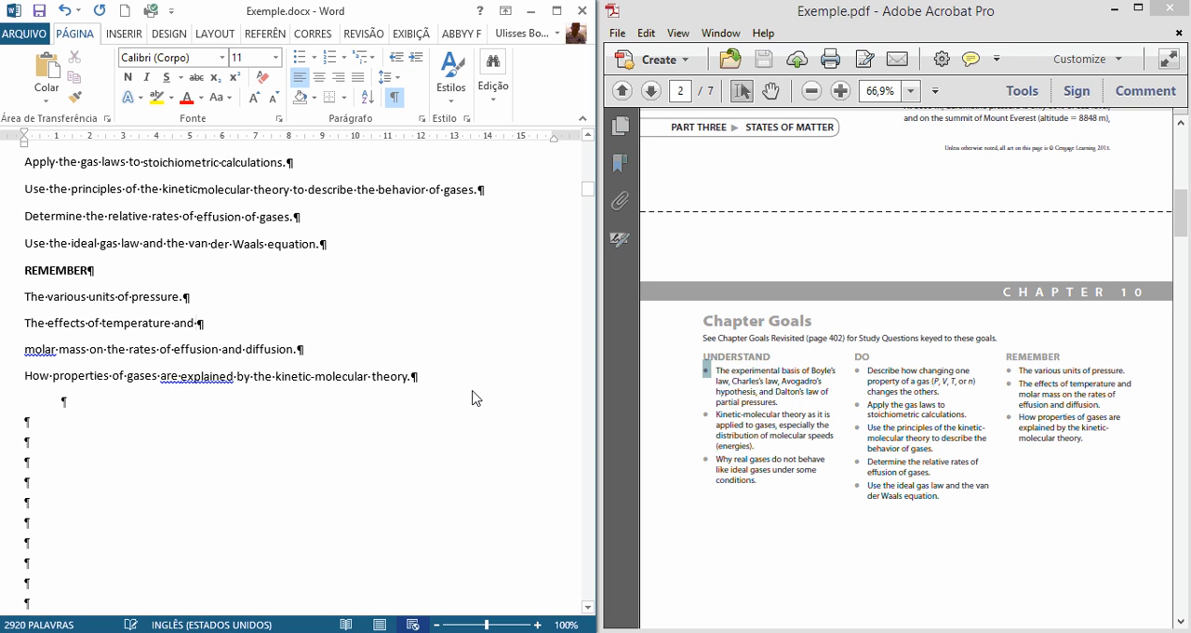
key("Delete")
key("Up")
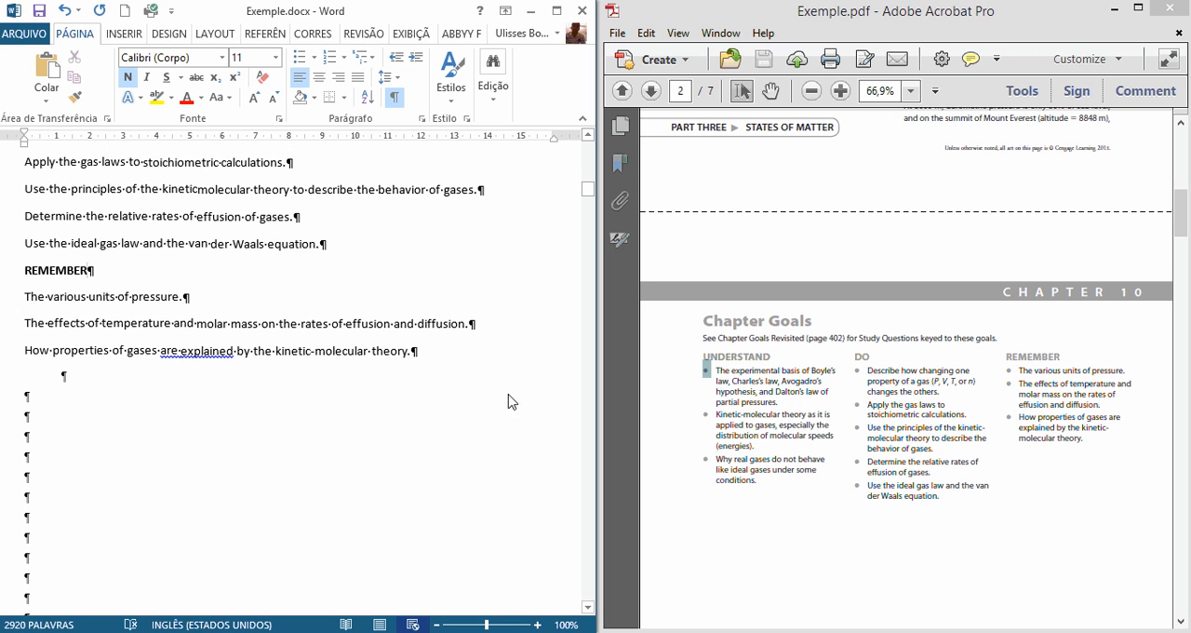
Step: Delete most of the empty paragraphs between the REMEMBER list and the "it is only 29% of the sea level pressure" paragraph
scroll(508, 398, "down", 1)
scroll(260, 434, "down", 1)
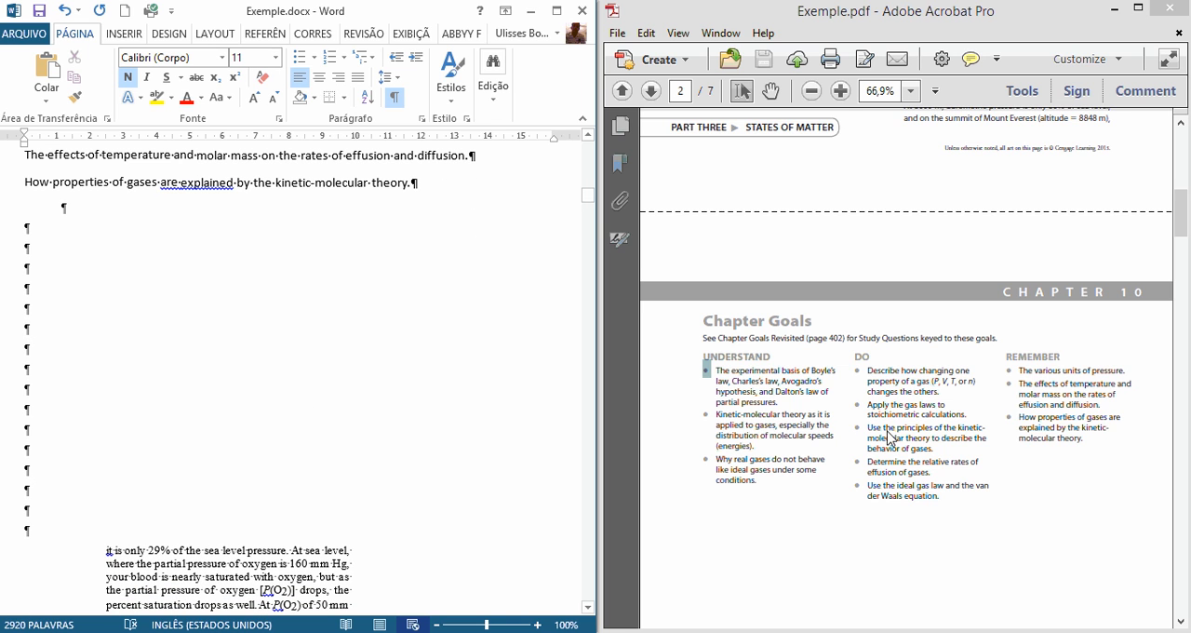
left_click(825, 444)
scroll(825, 444, "down", 2)
scroll(898, 444, "down", 1)
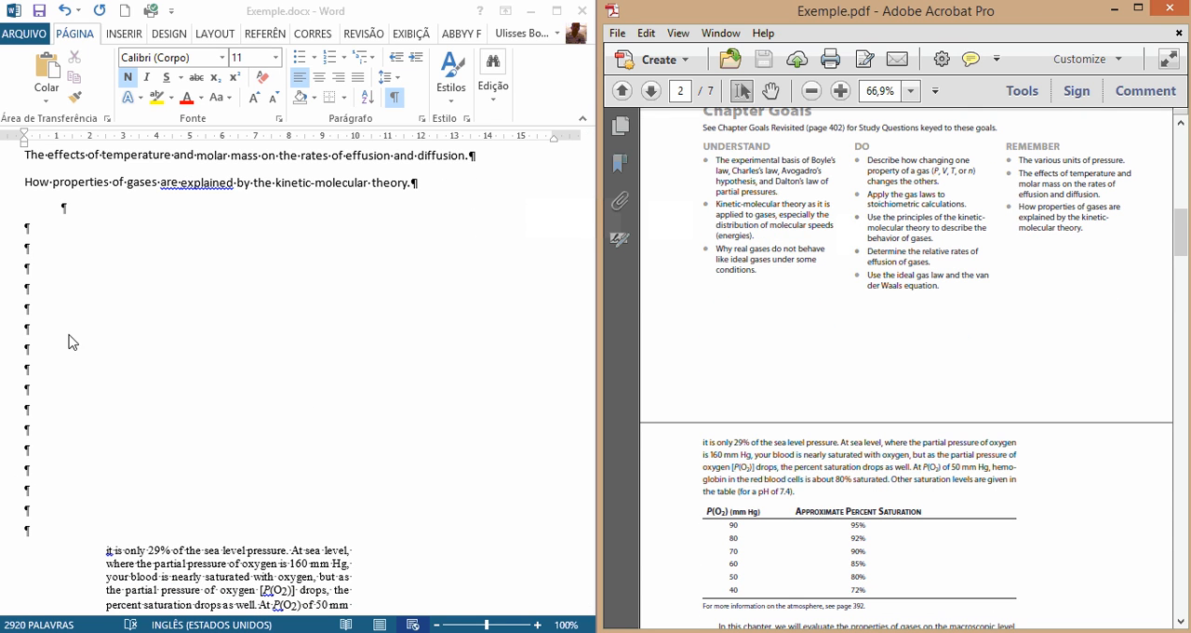
left_click(40, 121)
scroll(306, 378, "up", 5)
scroll(281, 409, "down", 5)
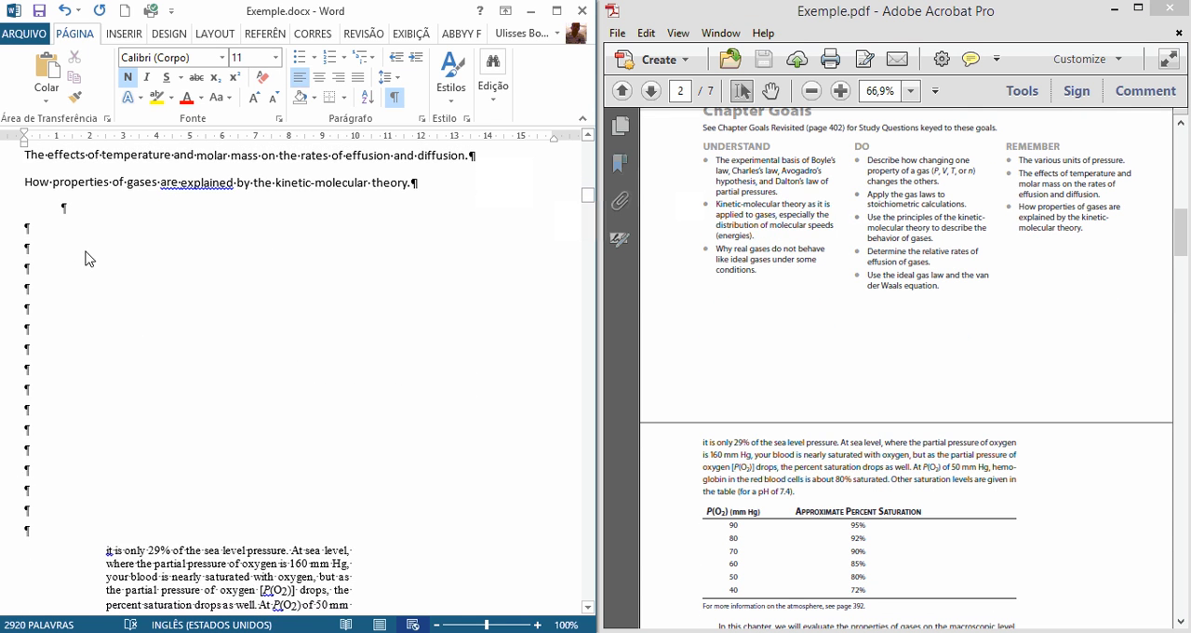
left_click_drag(82, 237, 96, 409)
key("Delete")
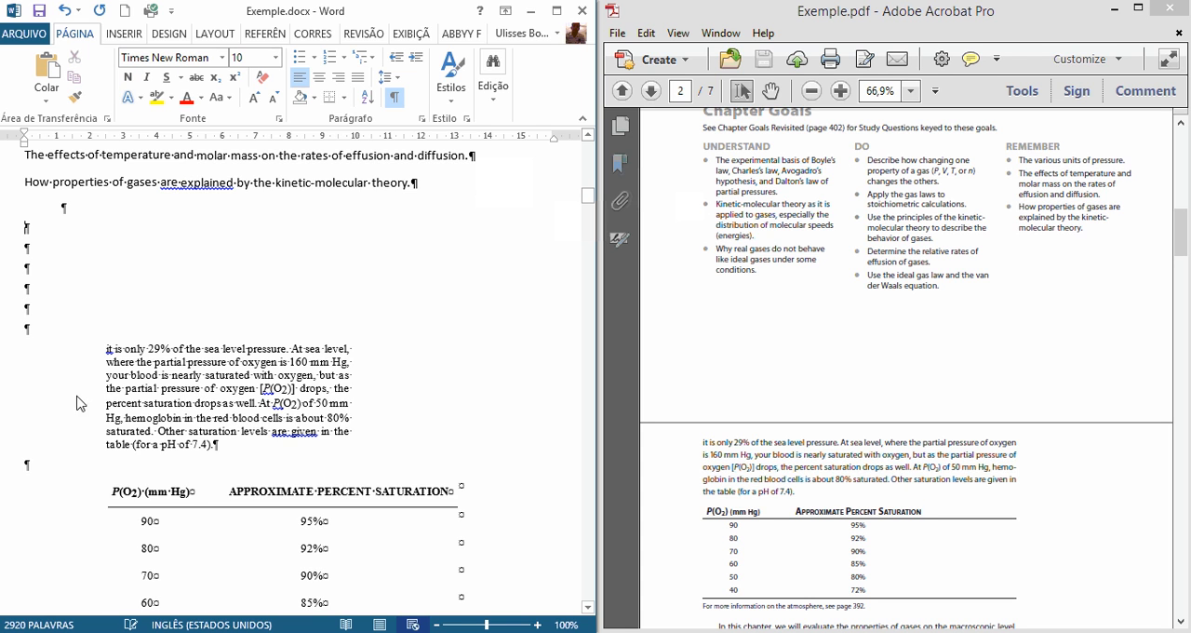
key("Delete")
key("ctrl+j")
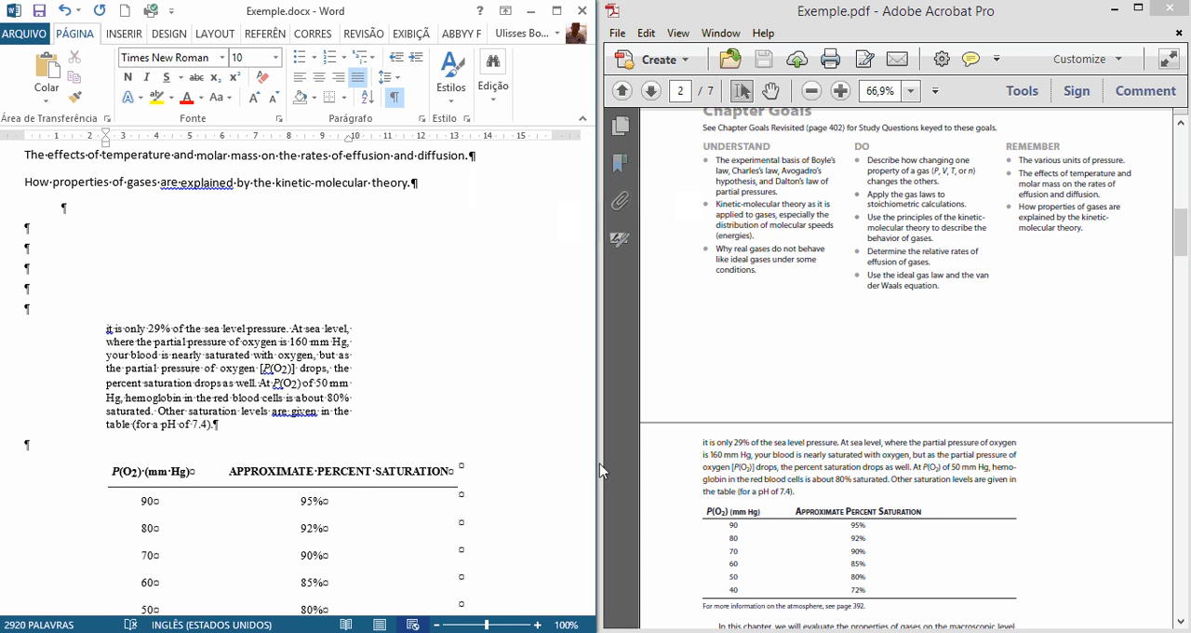
scroll(885, 424, "up", 2)
left_click(163, 401)
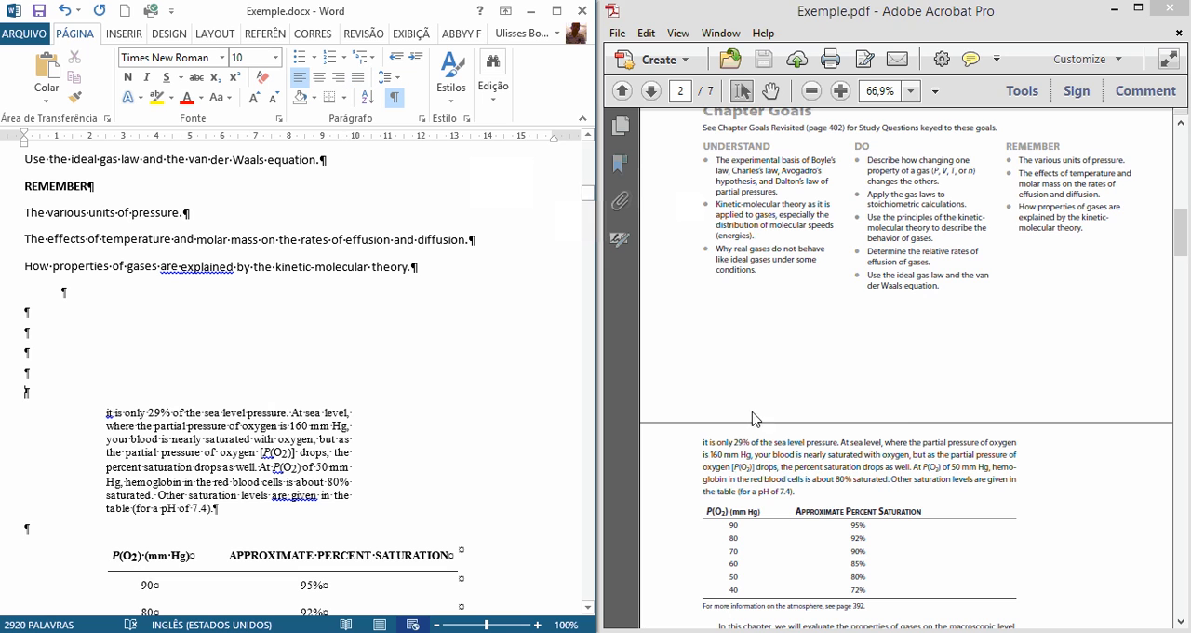
Step: Examine in the PDF how the paragraph ending "Mount Everest (altitude = 8848 m)," on page 1 continues on page 2
left_click(888, 395)
scroll(900, 409, "down", 1)
scroll(901, 416, "up", 5)
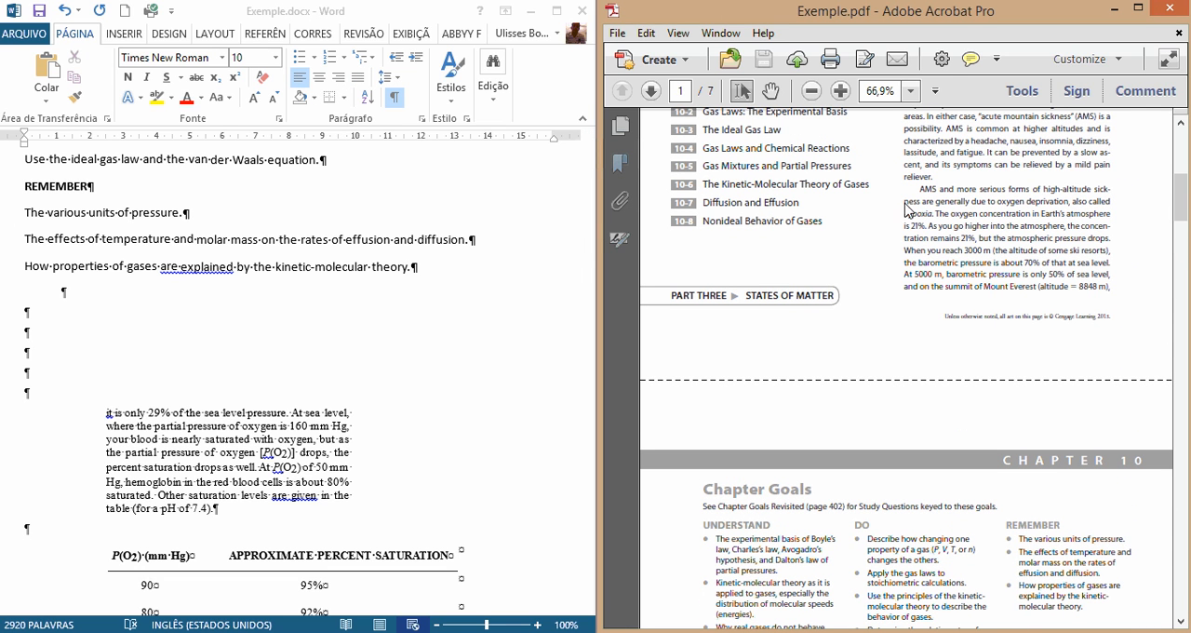
left_click_drag(919, 193, 1093, 296)
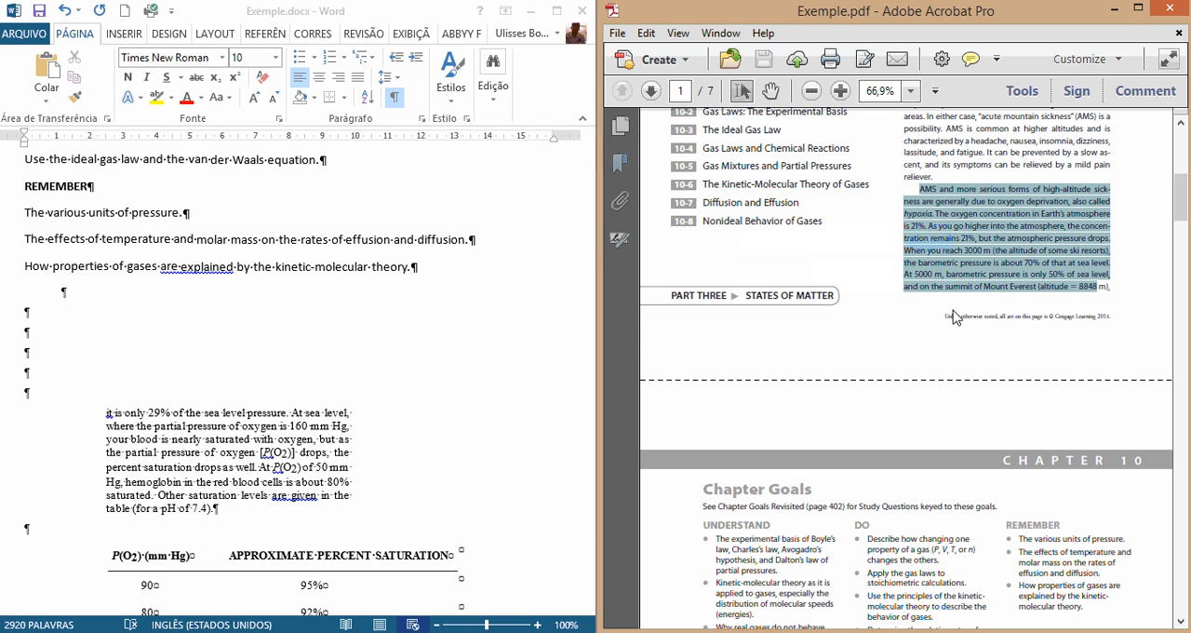
left_click(1117, 316)
left_click_drag(1042, 287, 1120, 300)
scroll(1091, 316, "up", 2)
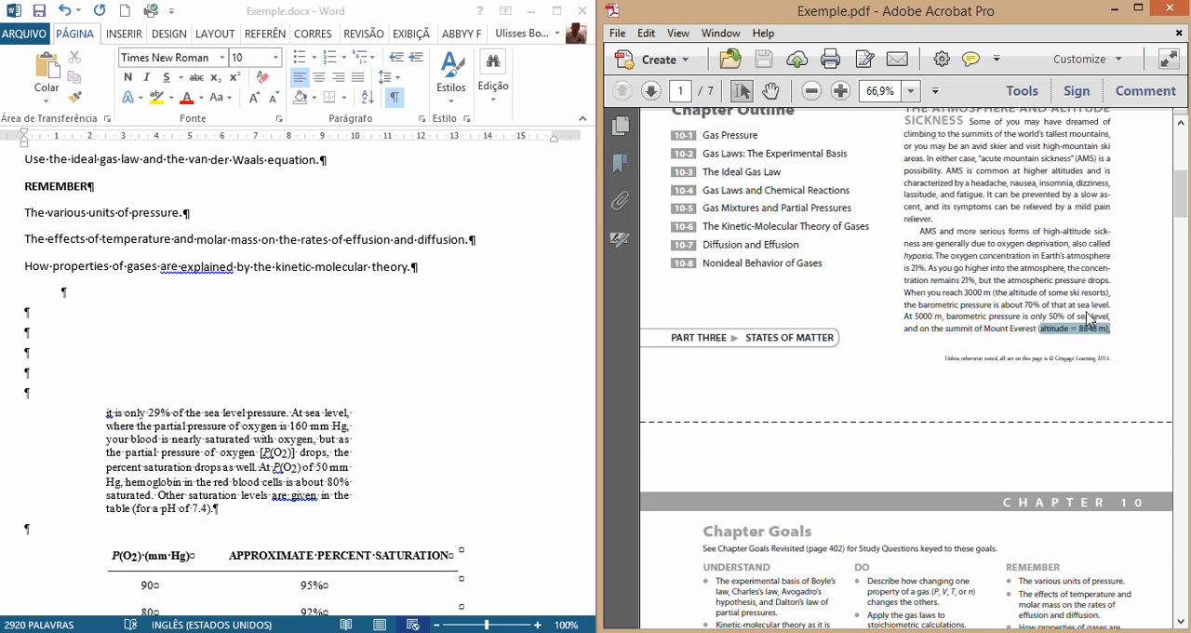
scroll(1079, 363, "down", 2)
scroll(1079, 361, "down", 8)
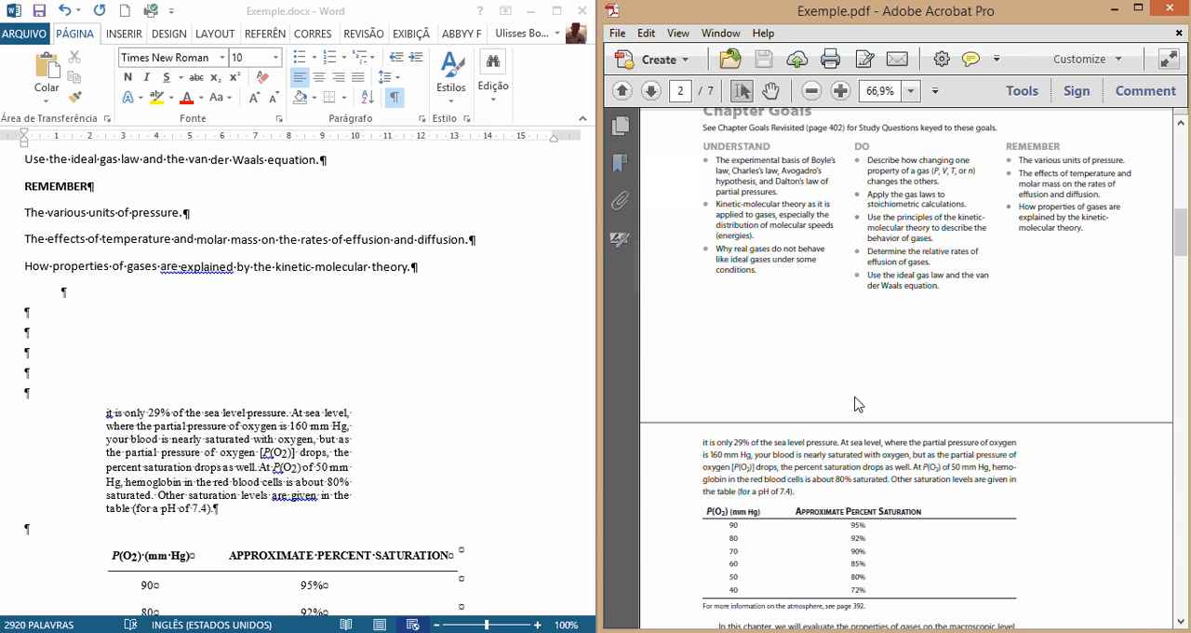
left_click_drag(704, 449, 729, 460)
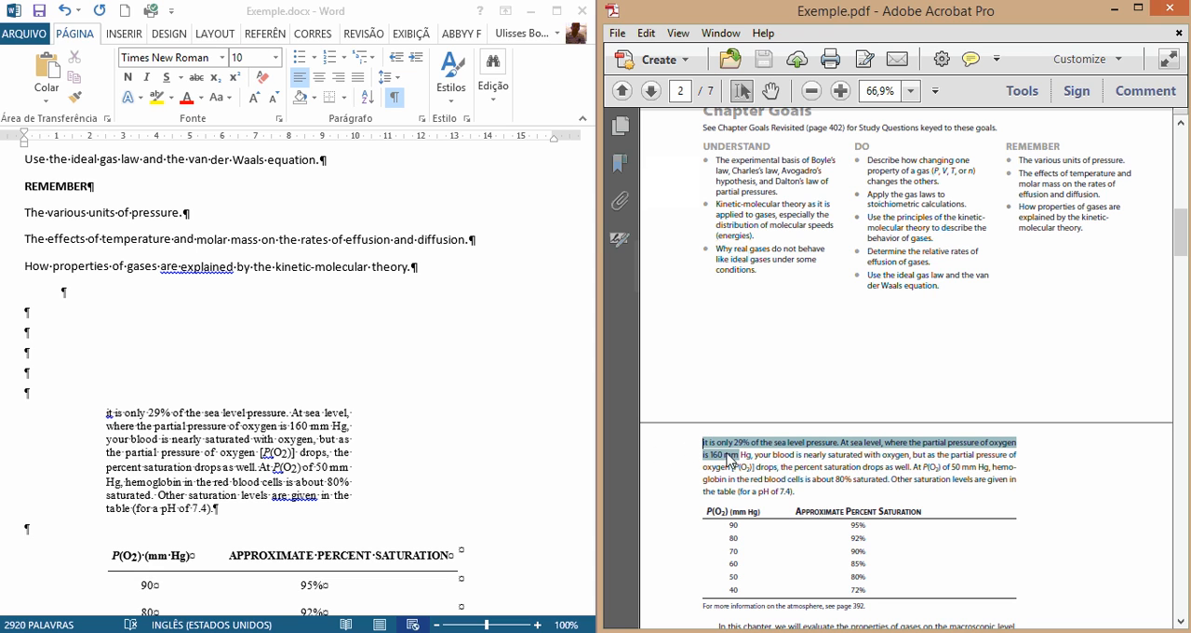
Step: Move the "it is only 29% of the sea level pressure" paragraph to directly follow "(altitude = 8848 m)," in the AMS paragraph
left_click(145, 406)
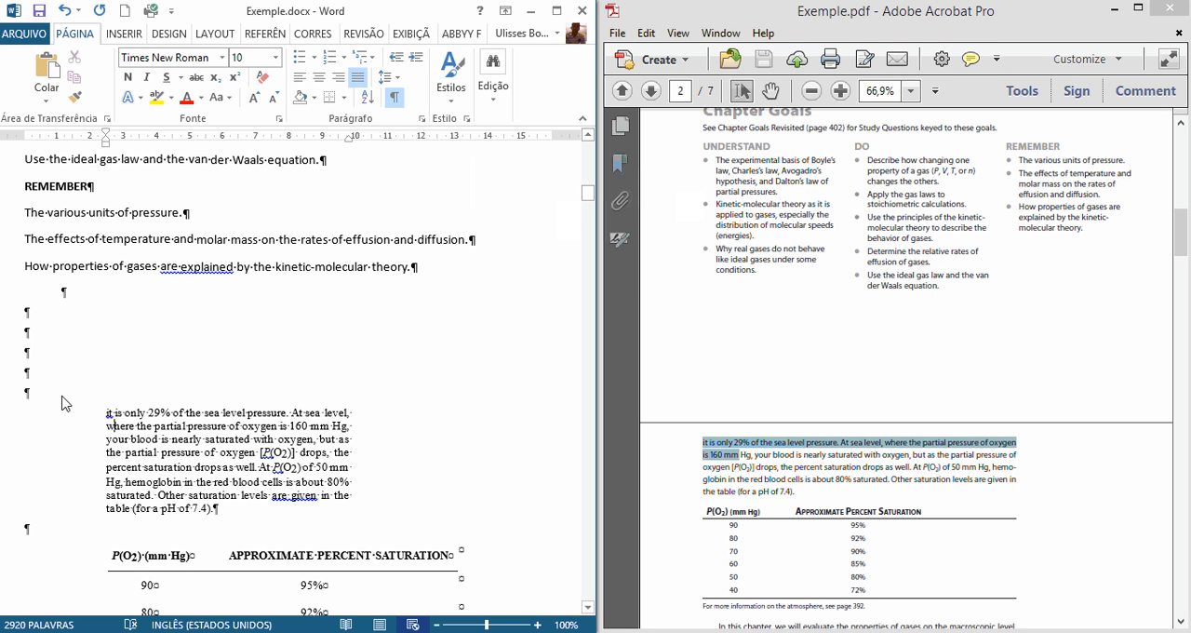
scroll(186, 433, "down", 1)
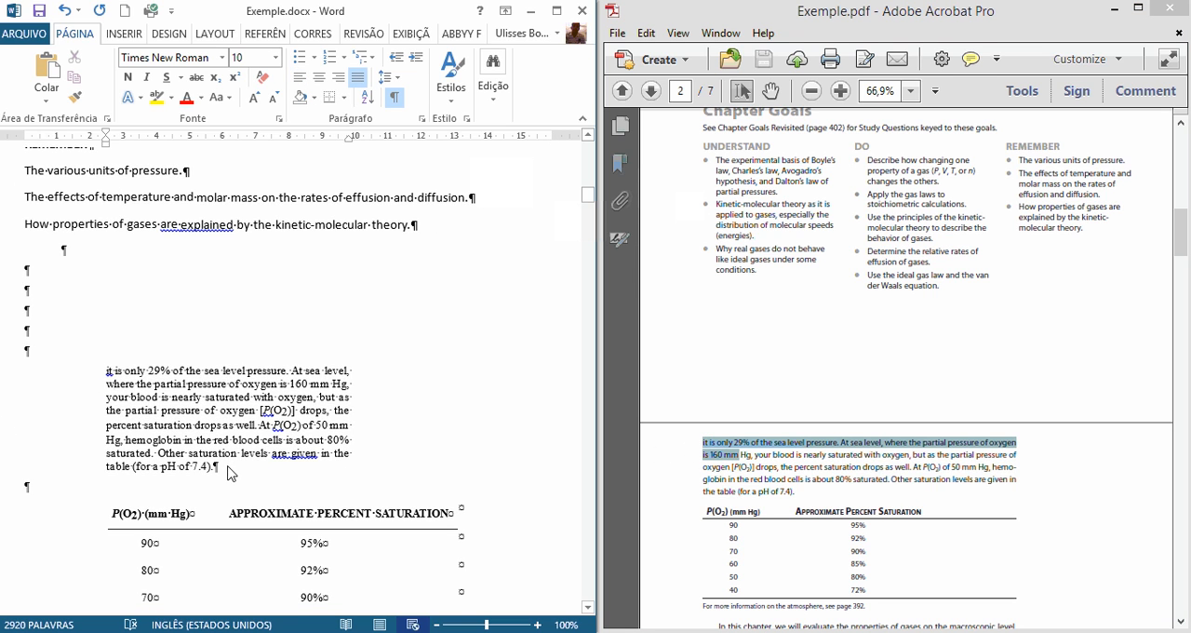
left_click_drag(216, 468, 106, 371)
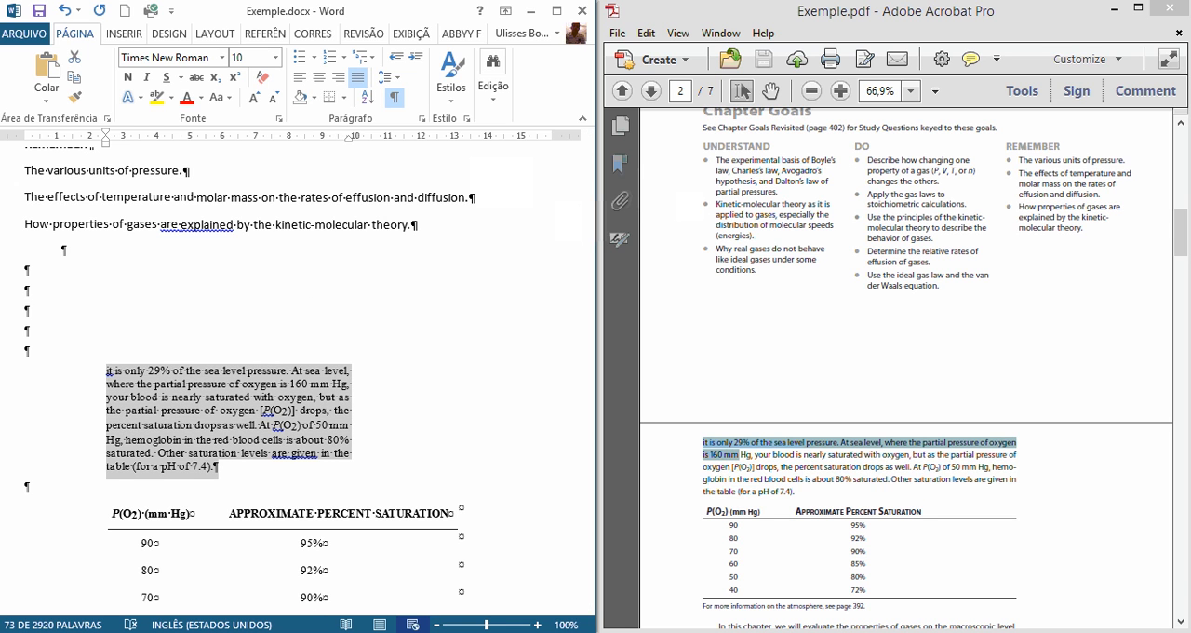
key("ctrl+x")
scroll(269, 521, "up", 10)
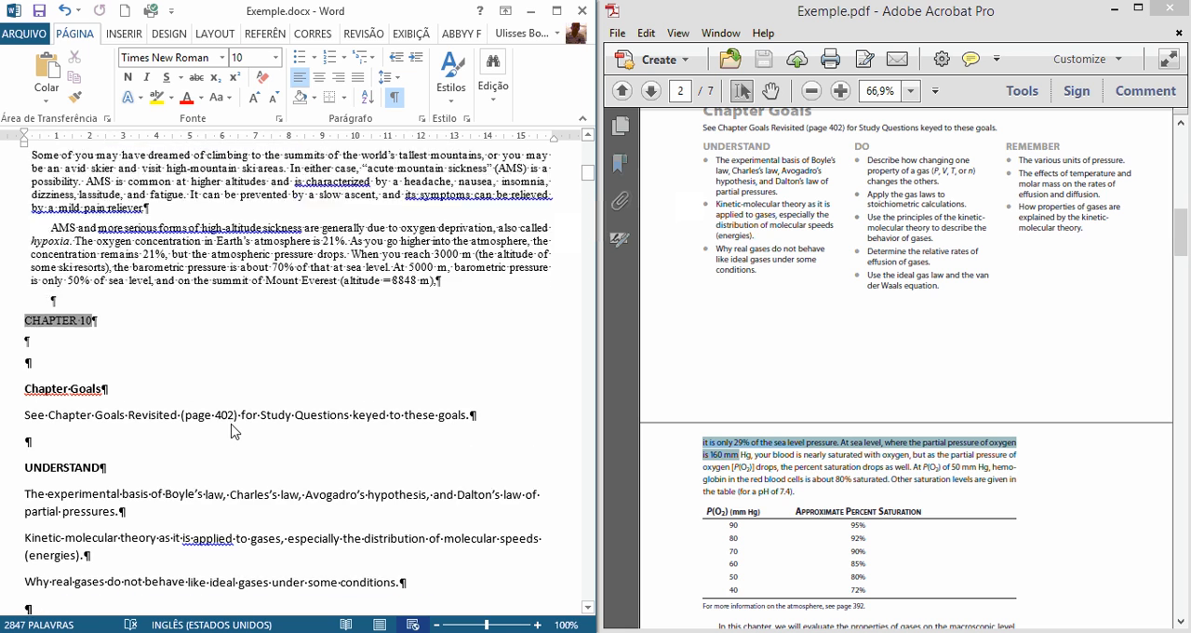
left_click(493, 312)
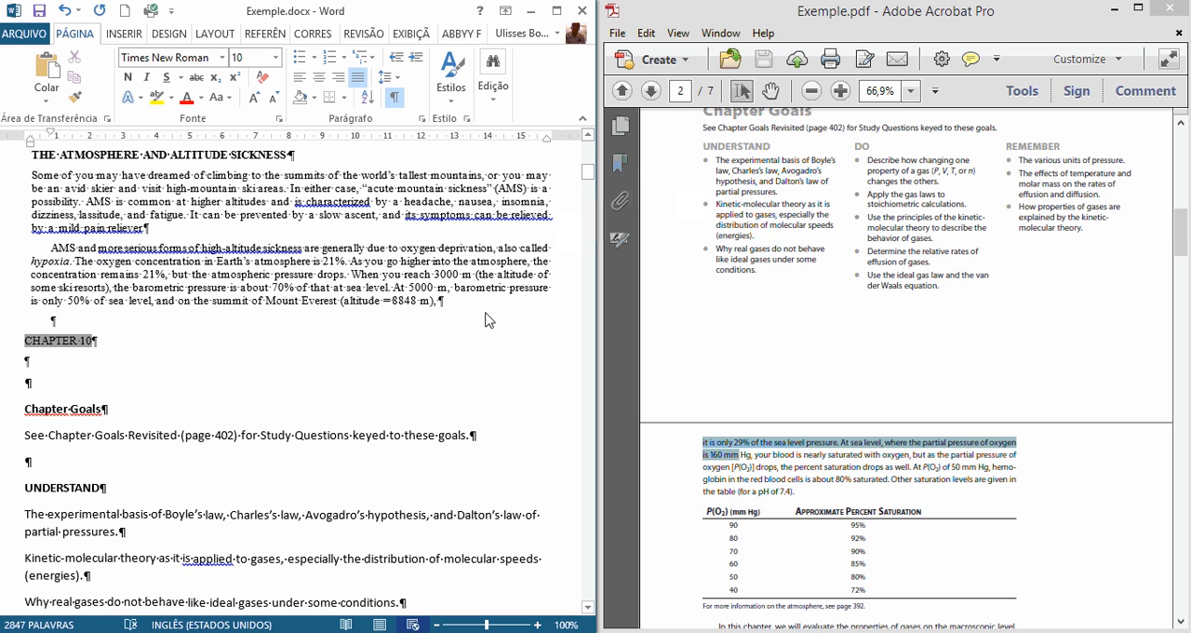
key("ctrl+v")
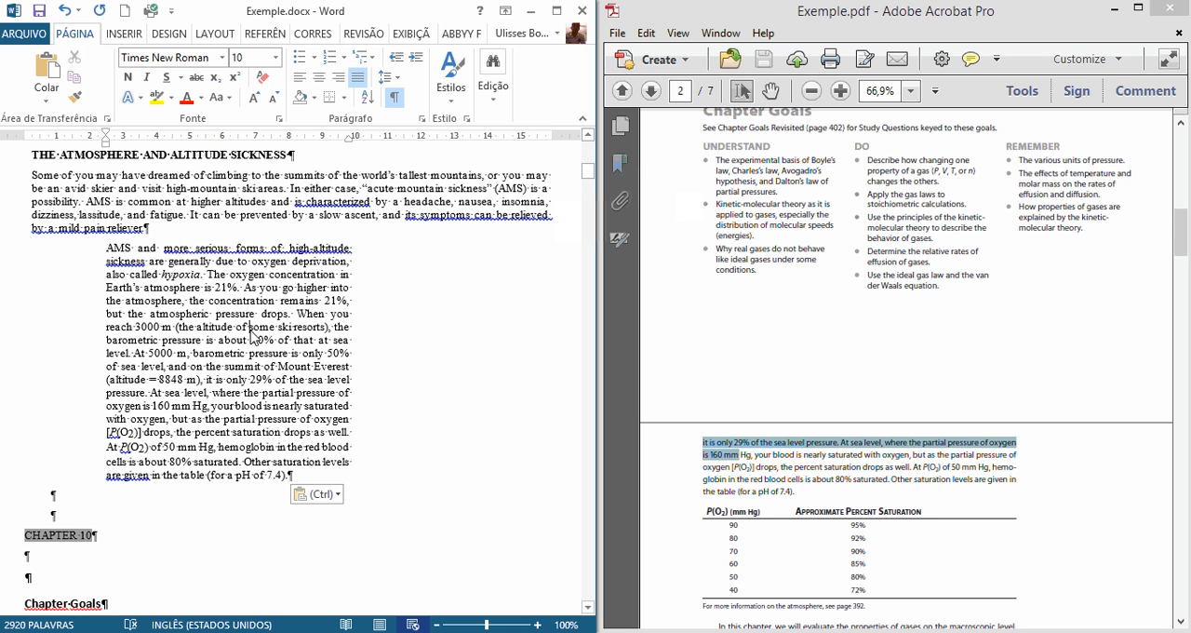
Step: Clear the formatting of the merged AMS paragraph from "sickness are generally" onward to plain Calibri 11, and widen the Word window
left_click_drag(284, 476, 106, 248)
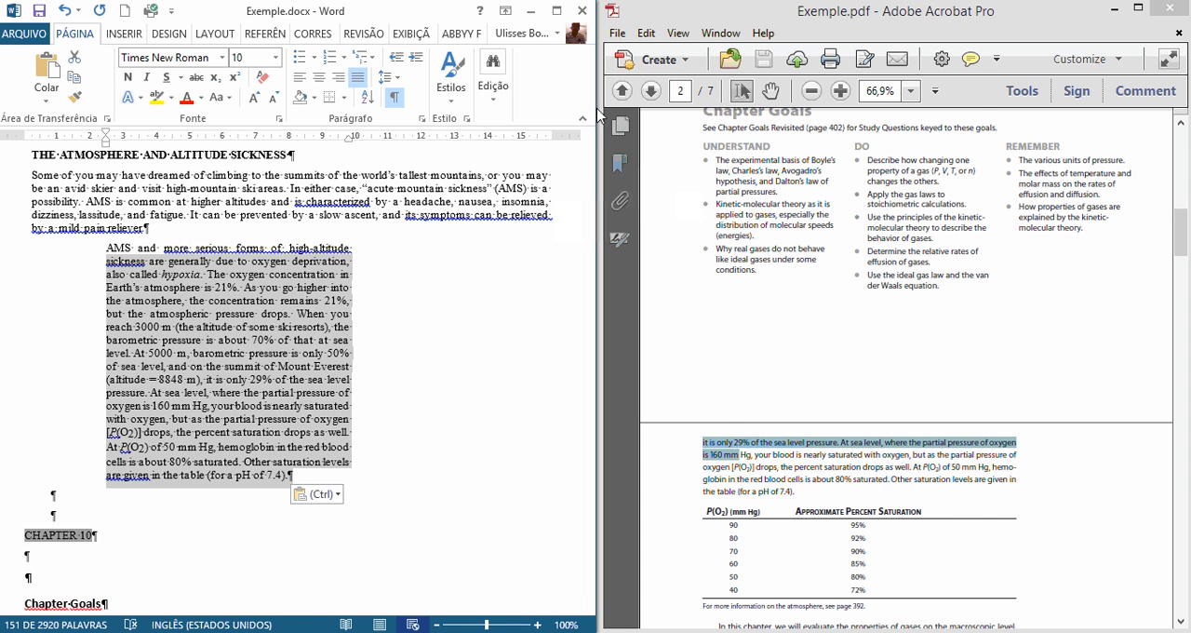
left_click_drag(597, 113, 984, 119)
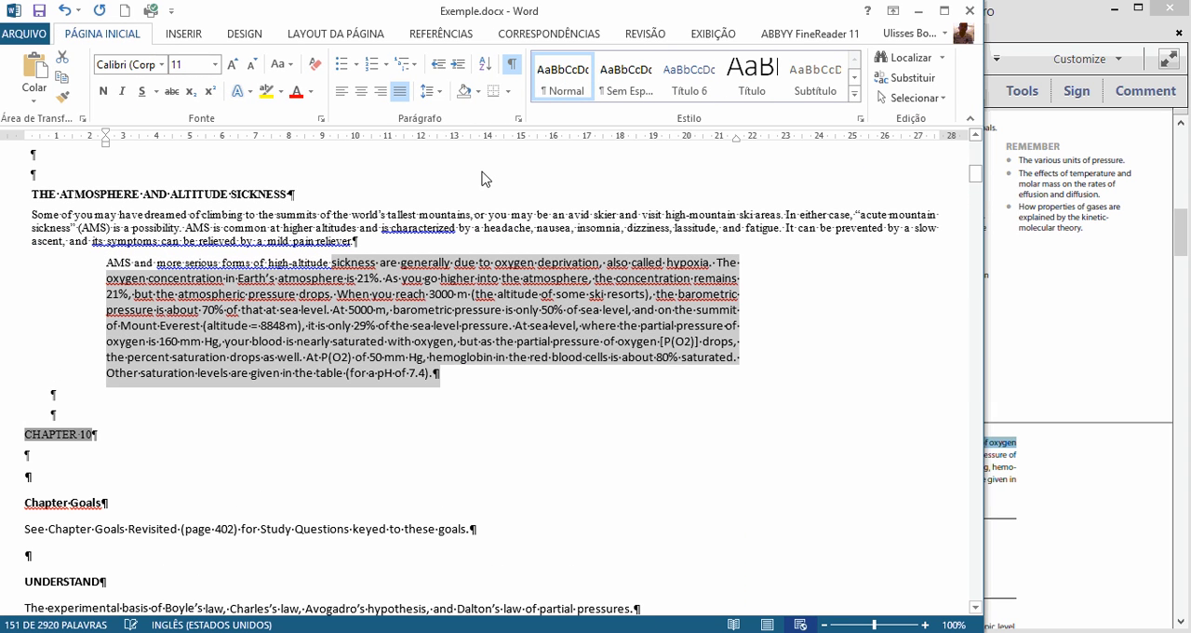
left_click(376, 249)
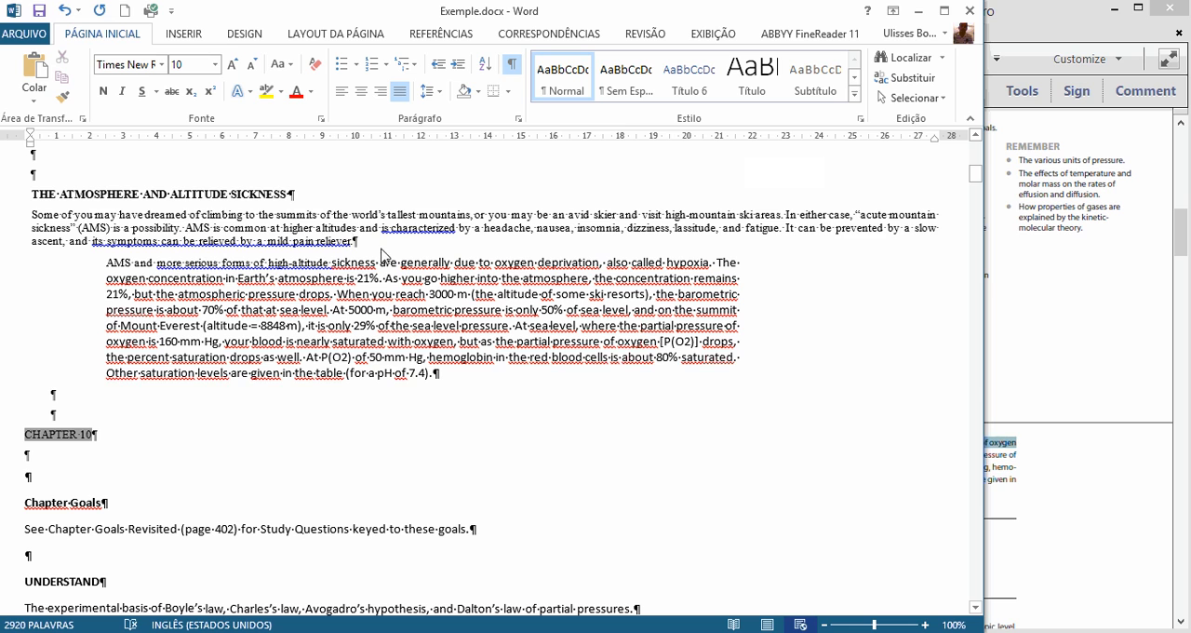
scroll(684, 371, "up", 1)
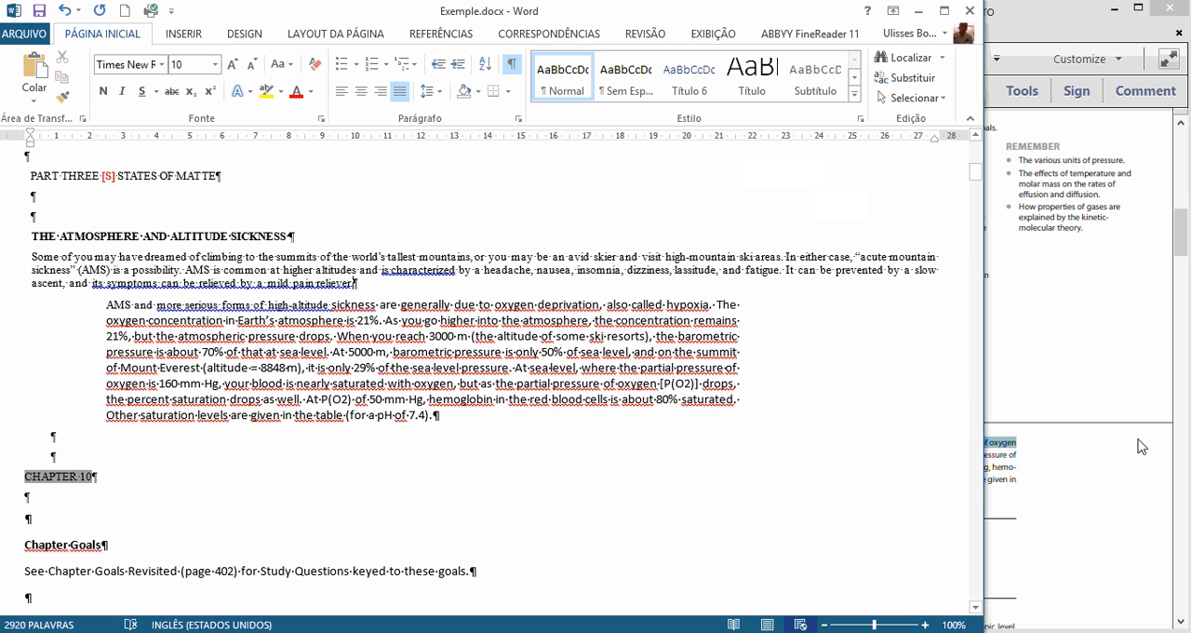
Step: Check the AMS passage against page 1 of the PDF, and show the Word document in print layout view
key("alt+Tab")
scroll(935, 349, "up", 1)
scroll(935, 350, "up", 4)
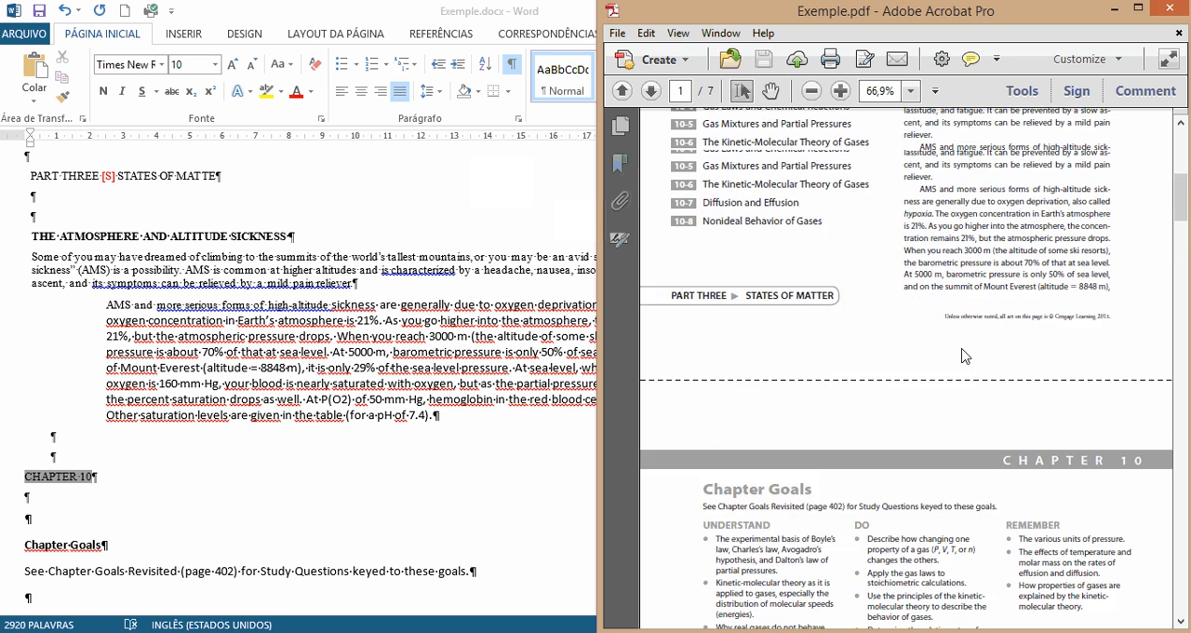
left_click(358, 357)
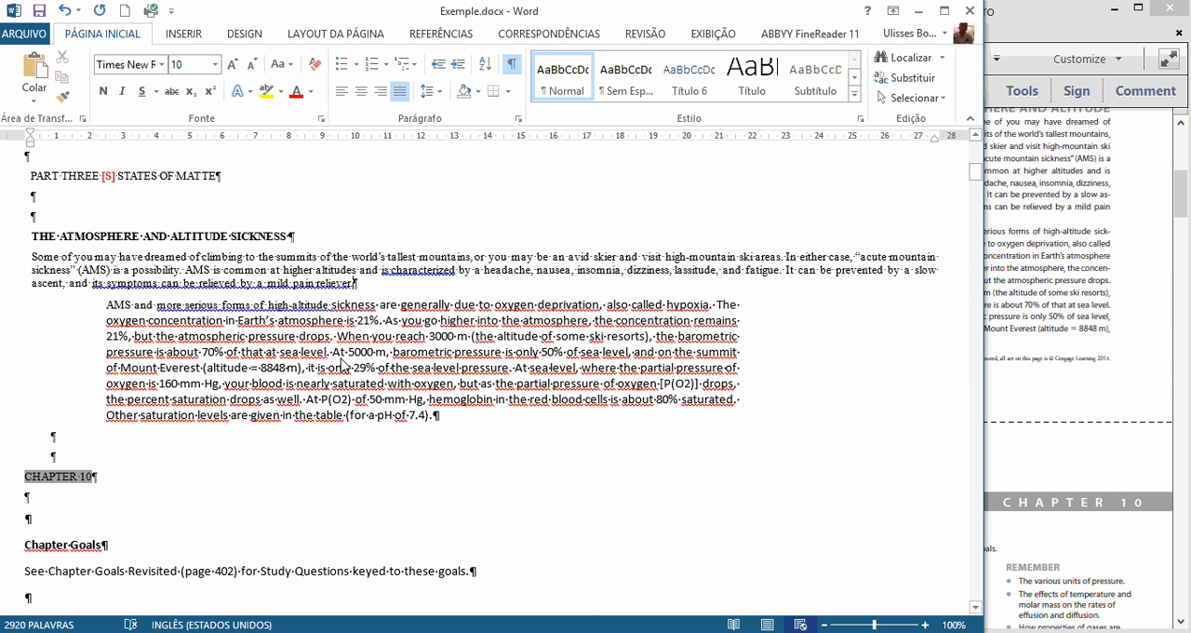
left_click(767, 623)
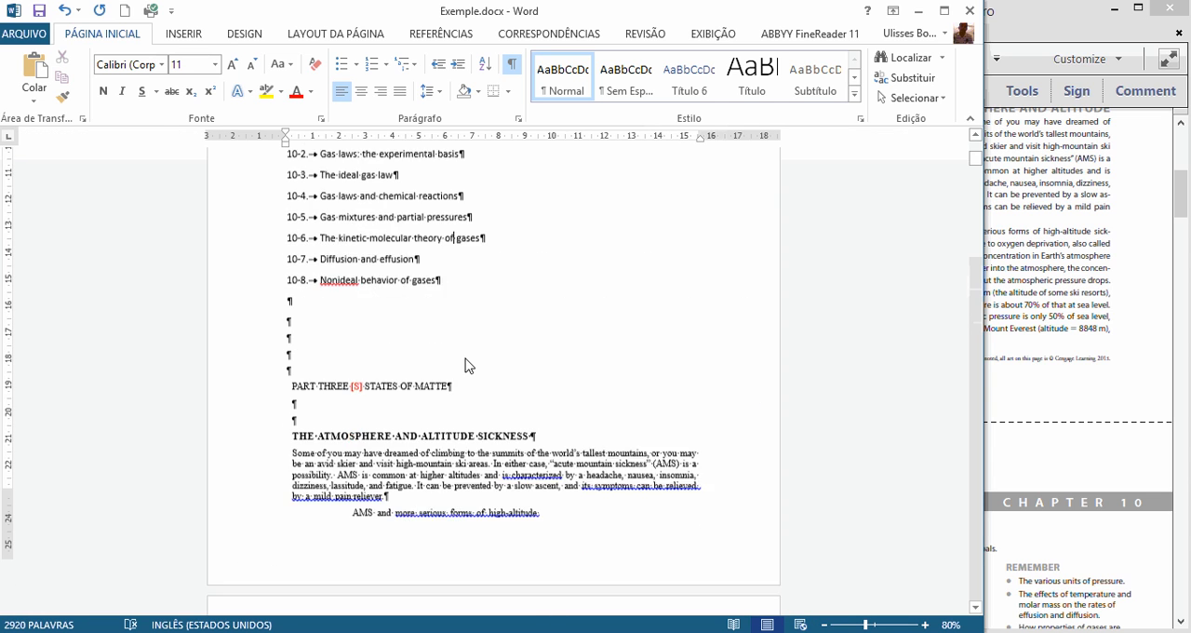
scroll(467, 364, "down", 5)
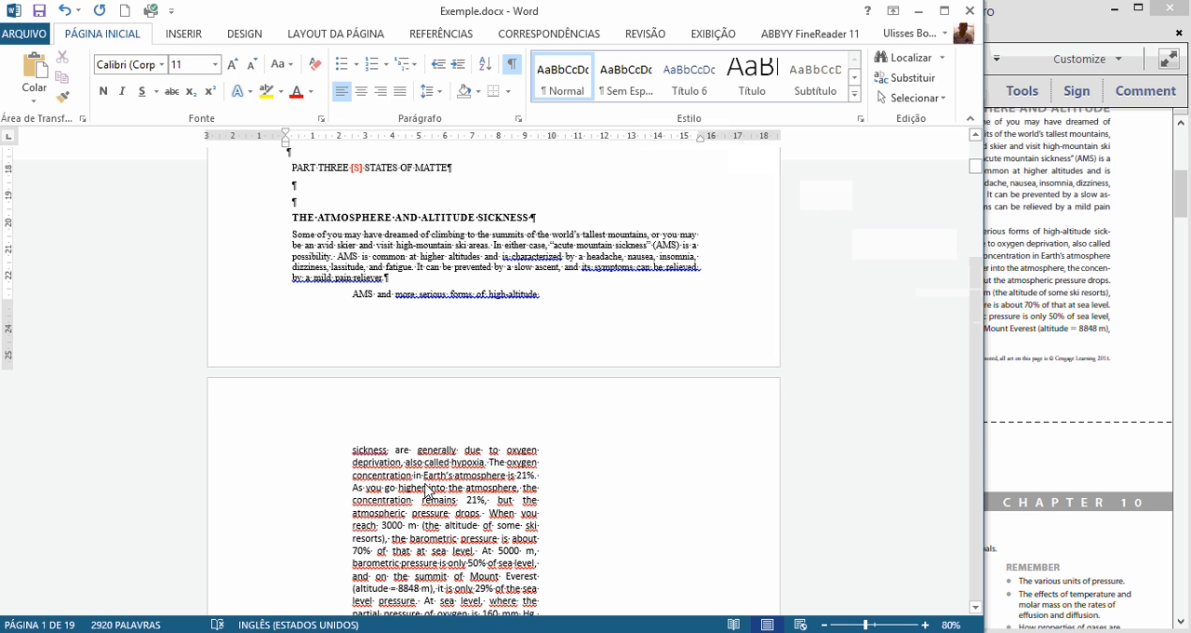
Step: Align the left and right indents of the whole document's text with the page margins
key("ctrl+a")
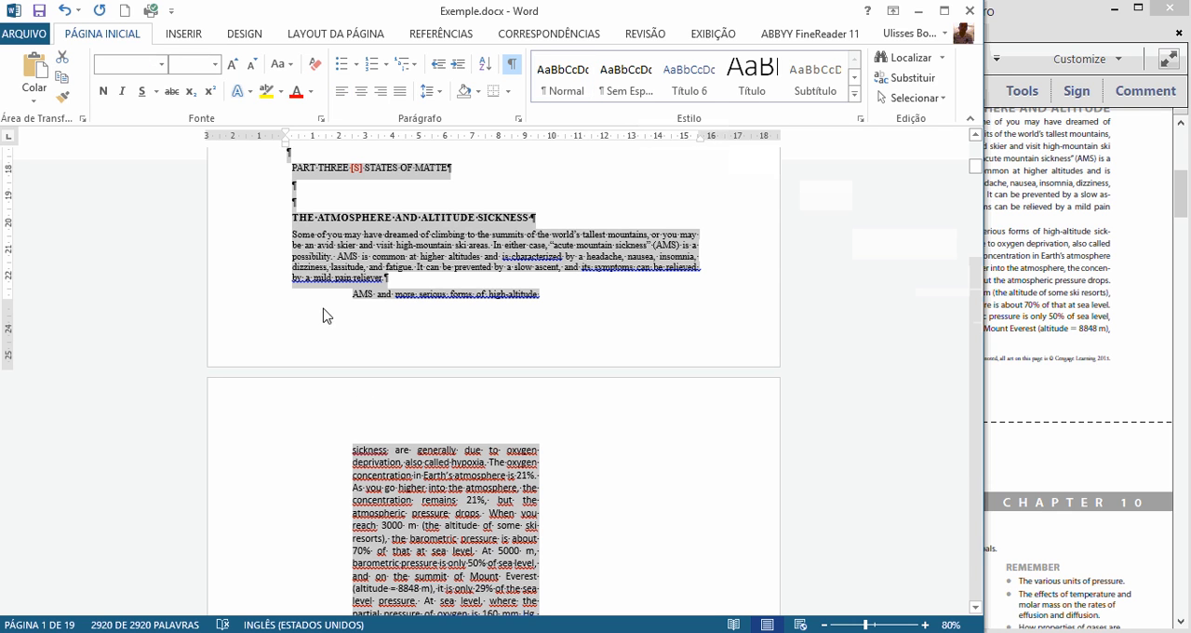
left_click_drag(285, 147, 282, 147)
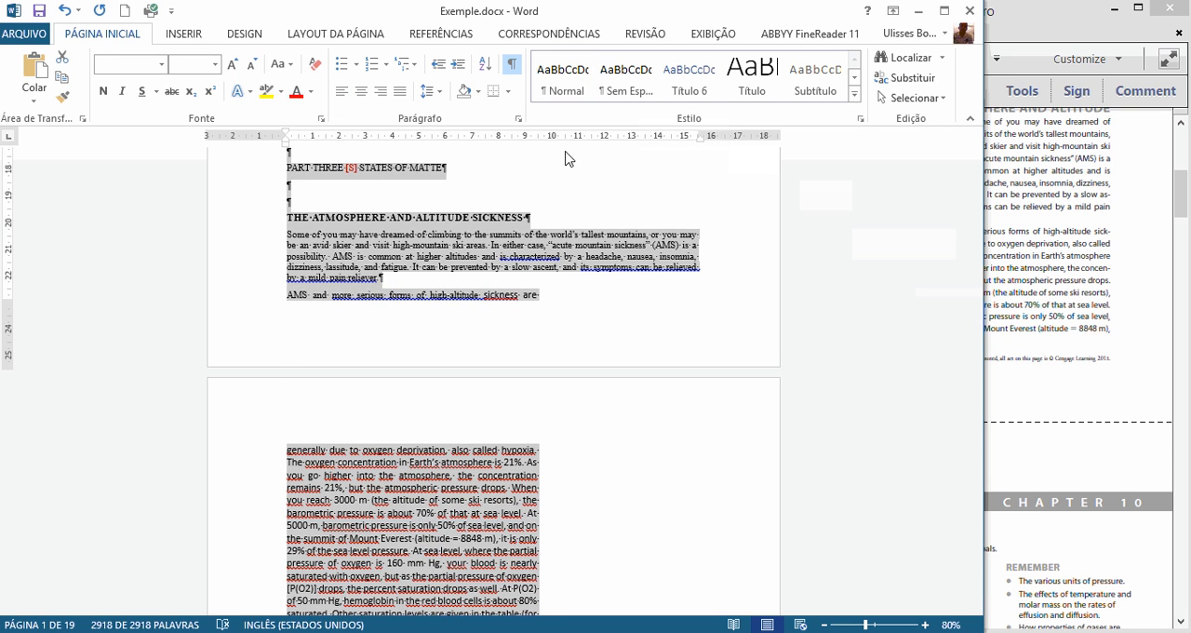
left_click_drag(699, 141, 698, 141)
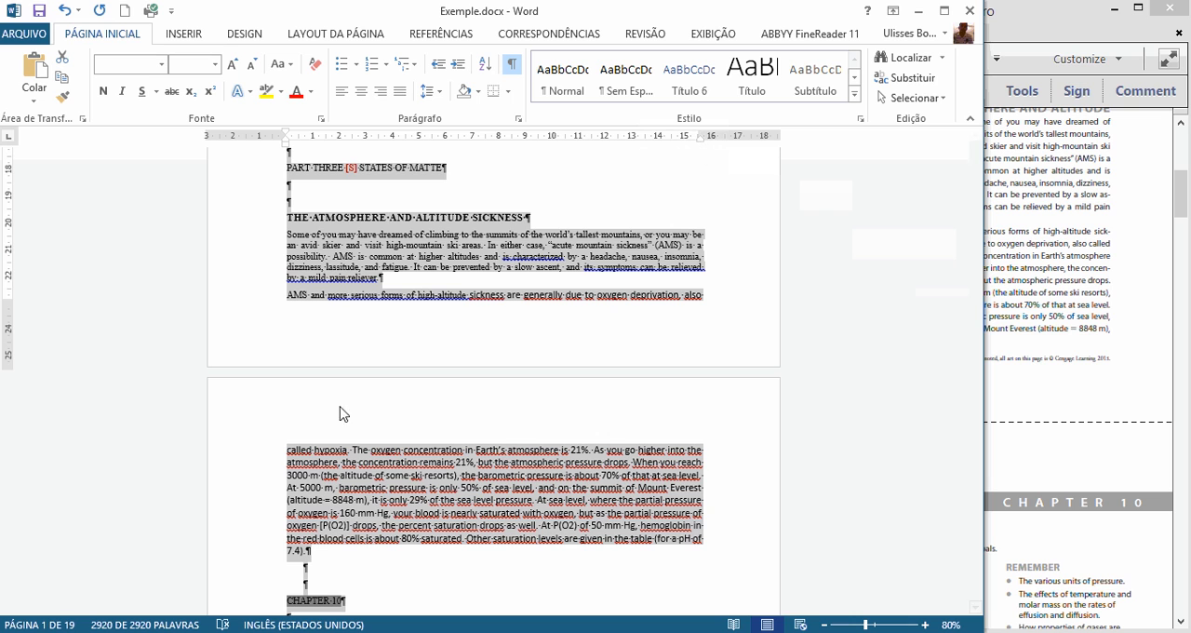
Step: Delete two surplus empty paragraphs between the chapter outline list and the "PART THREE" line
scroll(509, 309, "up", 4)
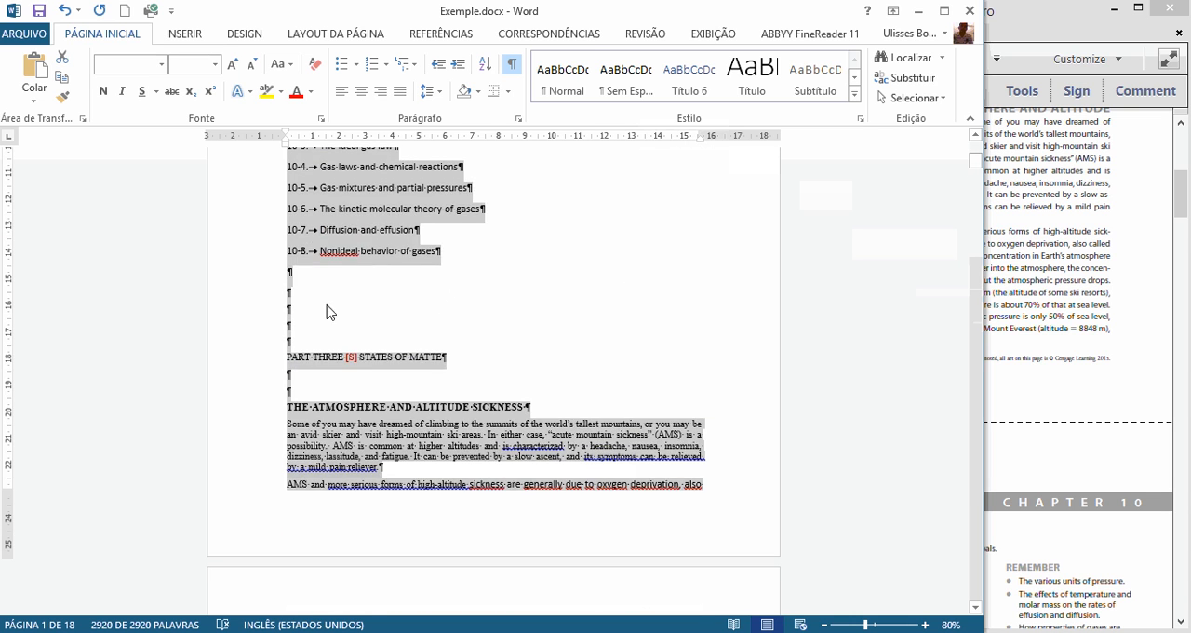
left_click(322, 298)
key("Delete")
key("Delete")
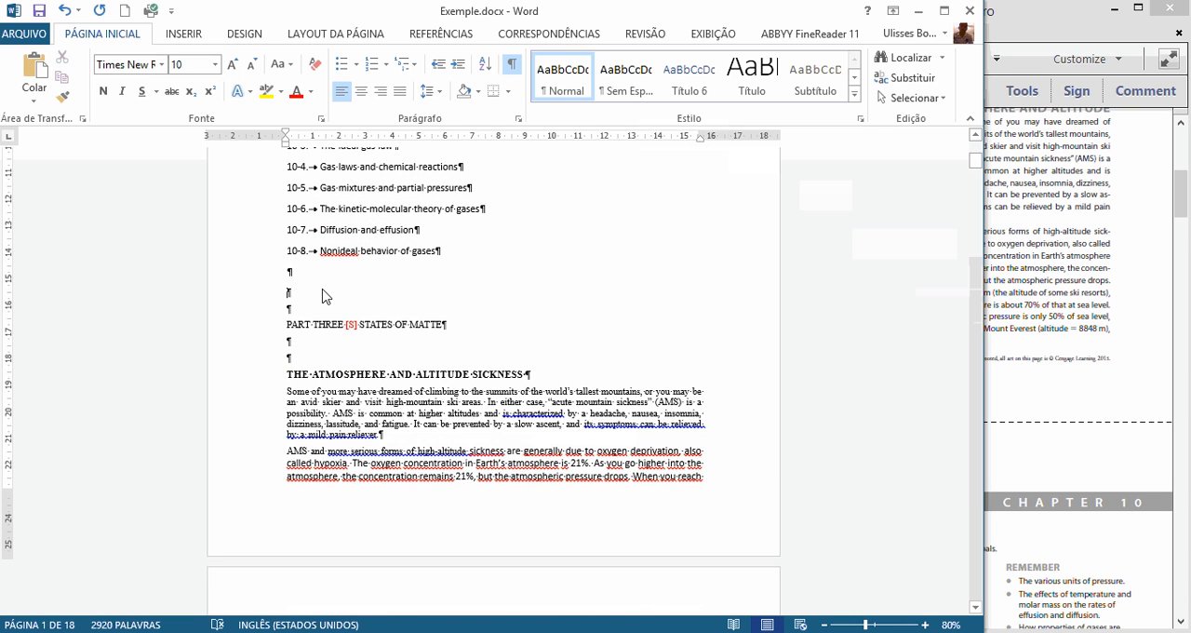
Step: Compare the Chapter 10 goals lists and the oxygen saturation table in the Word document with page 2 of the PDF
scroll(449, 279, "down", 5)
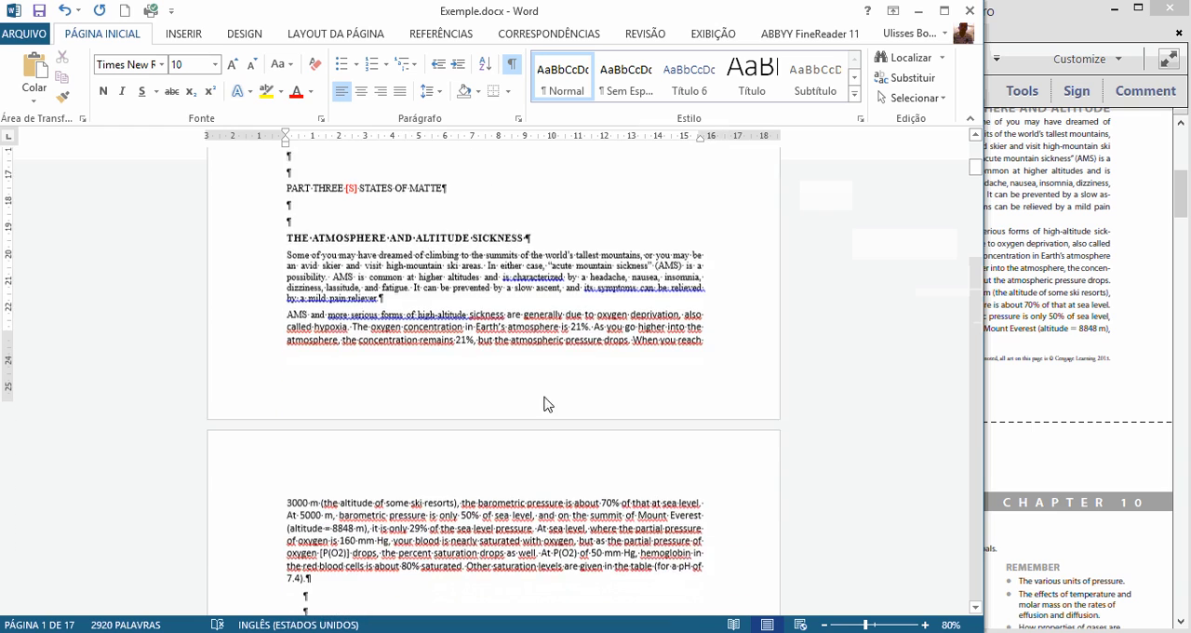
scroll(537, 407, "down", 1)
left_click(473, 397)
scroll(471, 432, "down", 6)
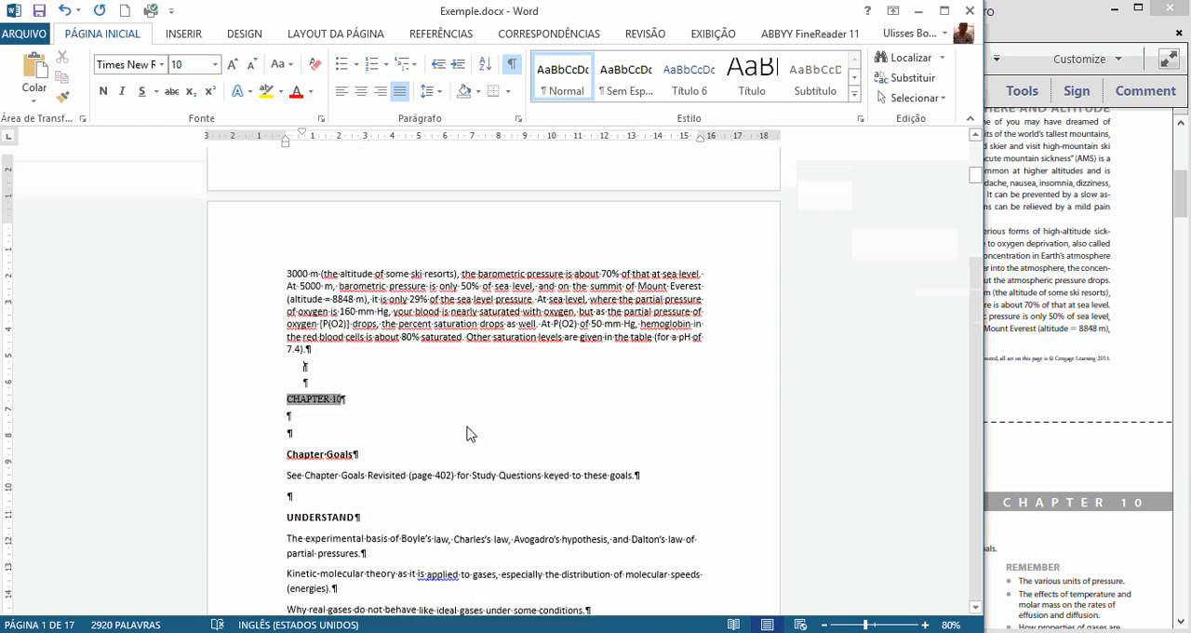
scroll(470, 437, "down", 6)
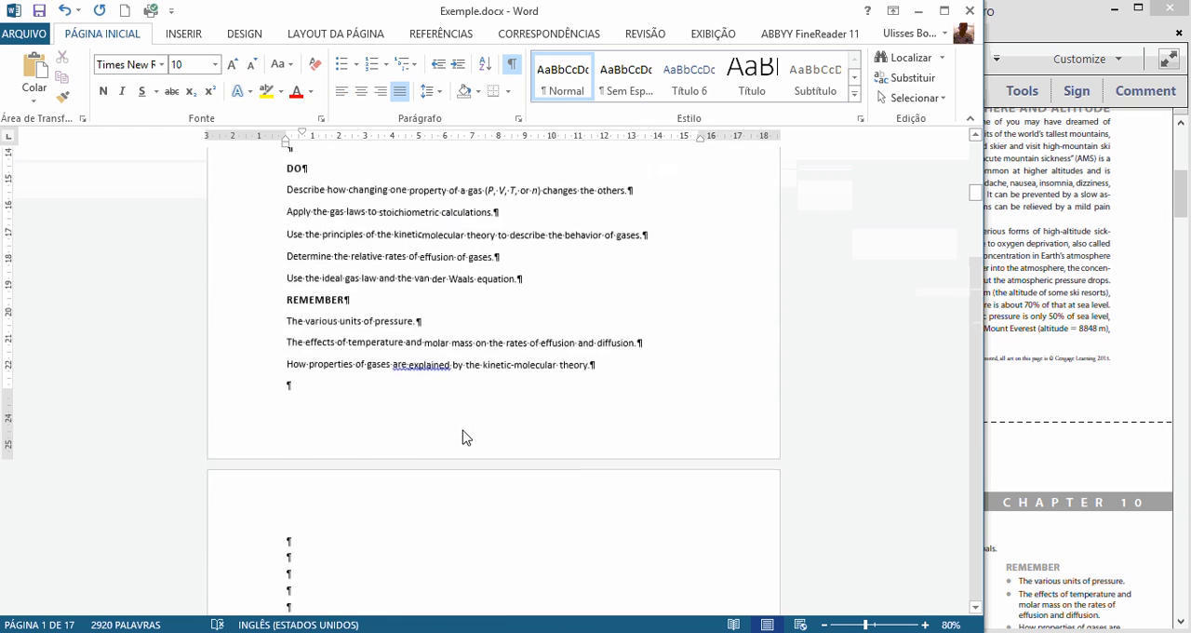
left_click(1076, 271)
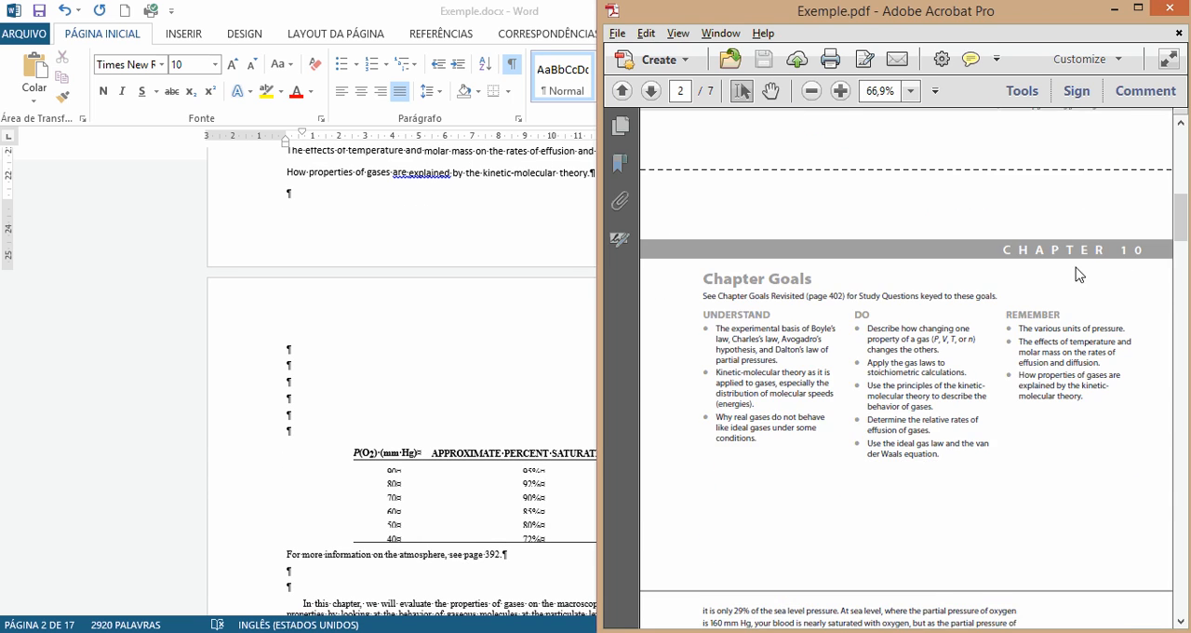
scroll(1023, 335, "down", 8)
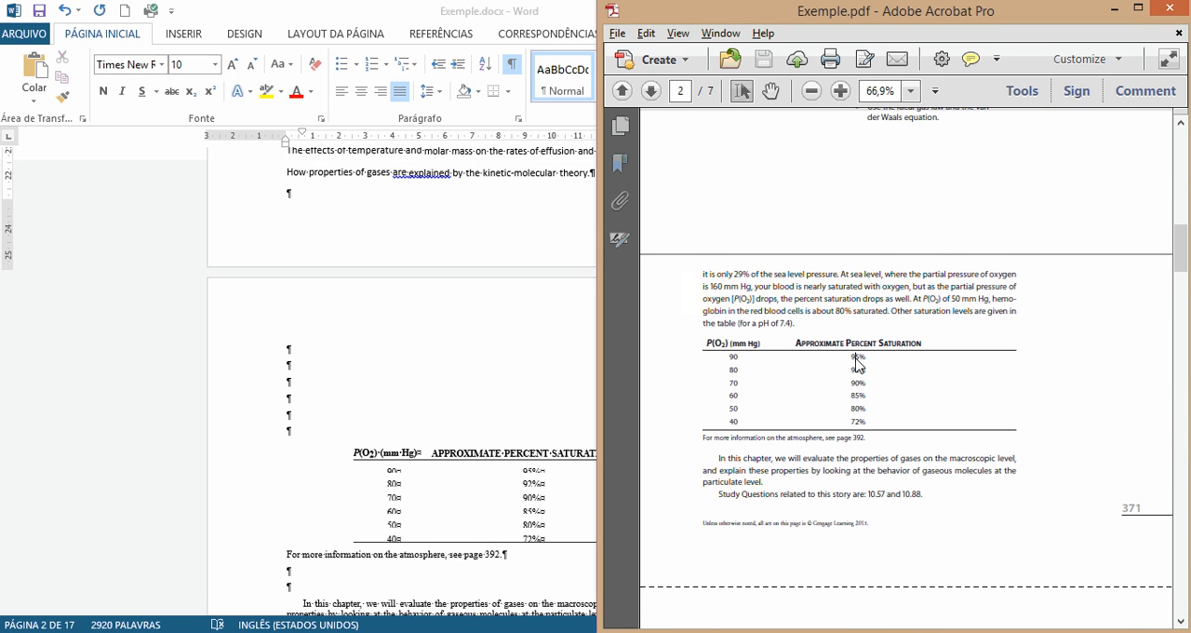
scroll(861, 365, "down", 1)
Step: Delete four surplus empty paragraphs above the approximate percent saturation table in the Word document
left_click(335, 398)
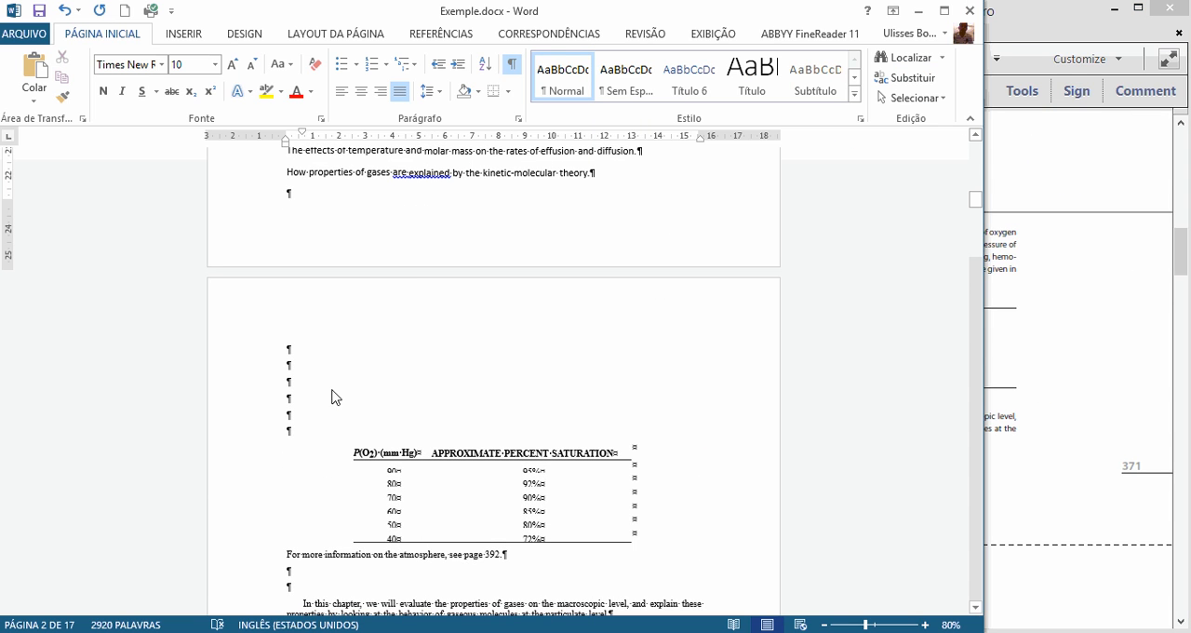
left_click(296, 357)
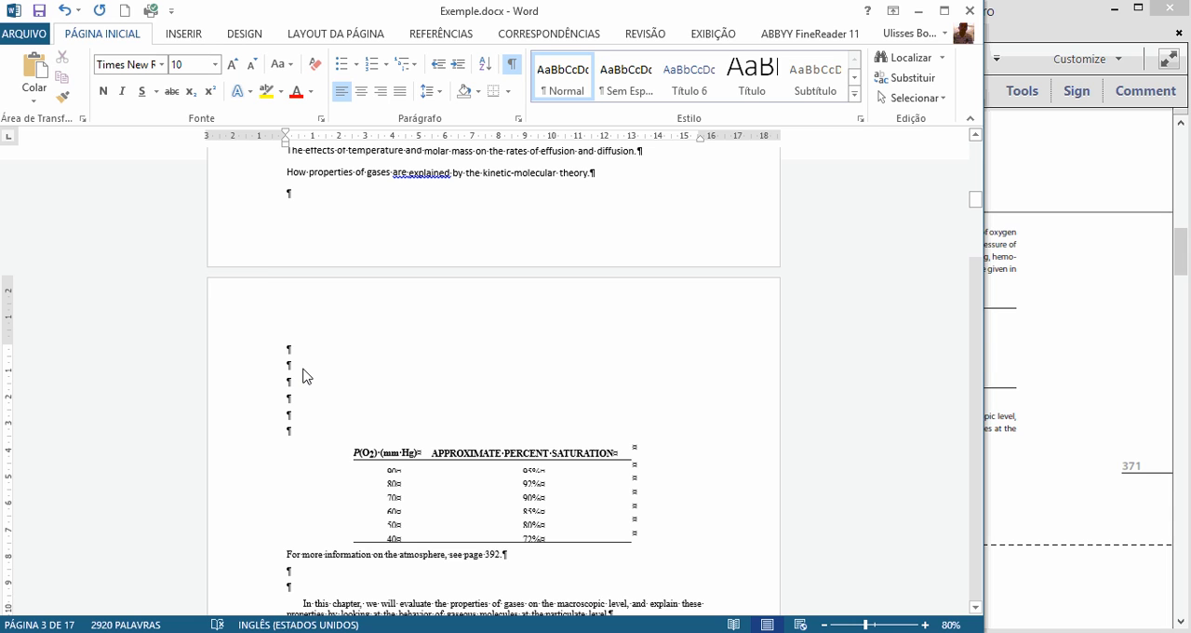
key("Delete")
key("Delete")
key("Delete")
key("Delete")
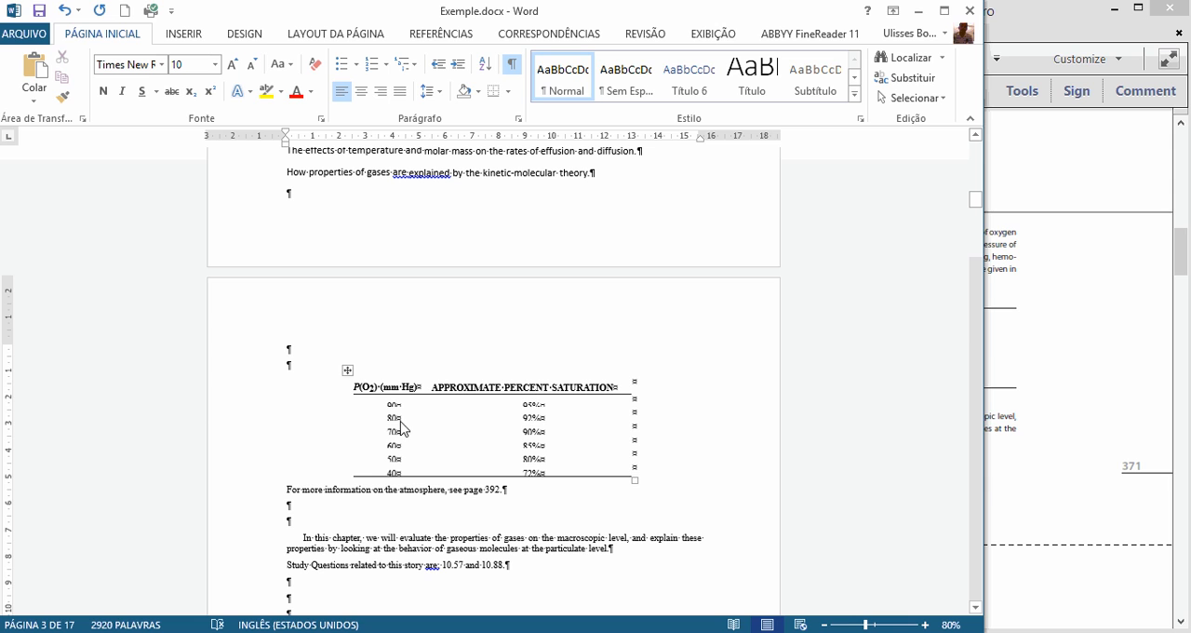
Step: Place the Word window beside the PDF and check the saturation table's rows against the PDF's table
left_click_drag(731, 18, 1, 24)
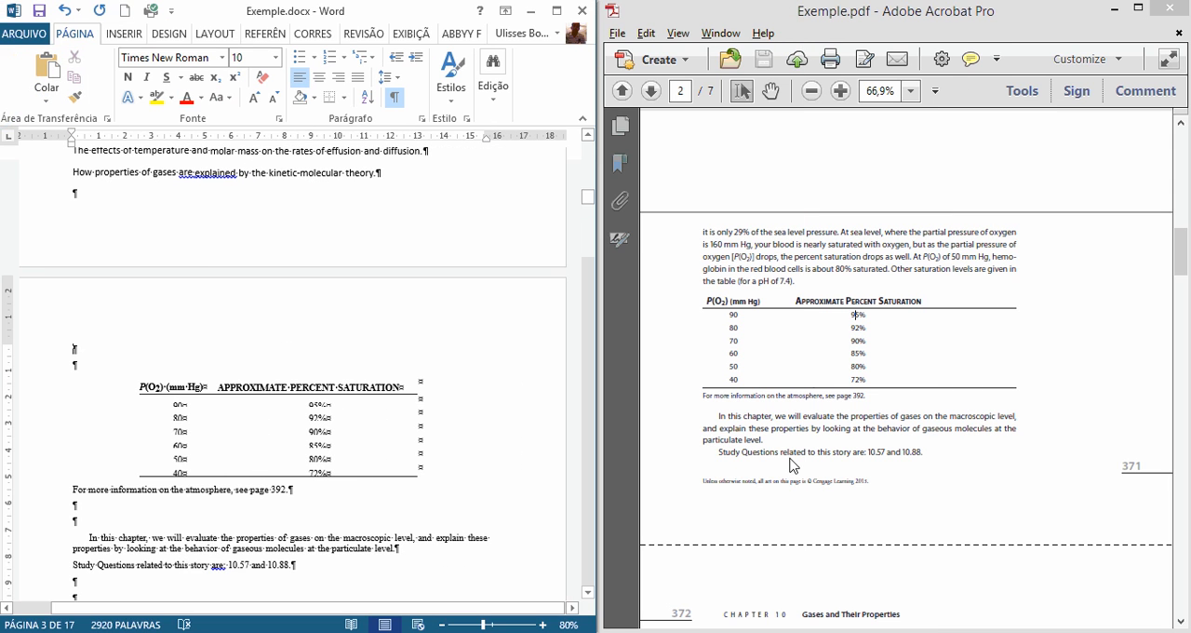
left_click(792, 466)
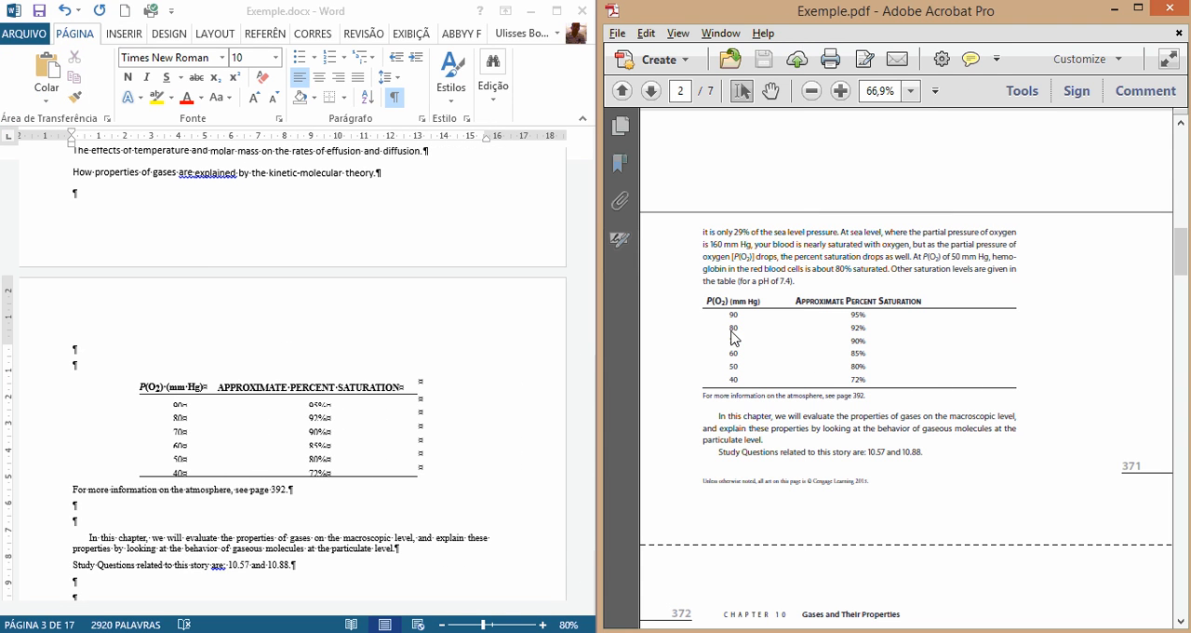
left_click_drag(728, 316, 898, 415)
left_click(899, 415)
left_click(181, 408)
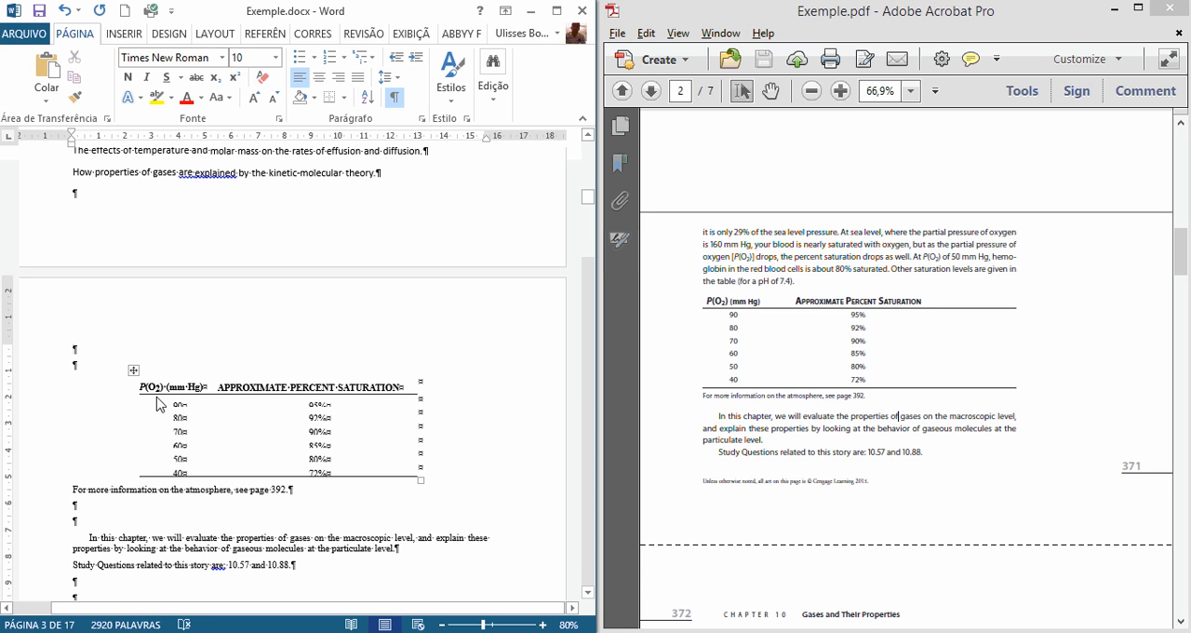
Step: Maximize Word and try to fix the saturation table by reducing its column width to 0,07 cm and autofitting it to contents
left_click(135, 373)
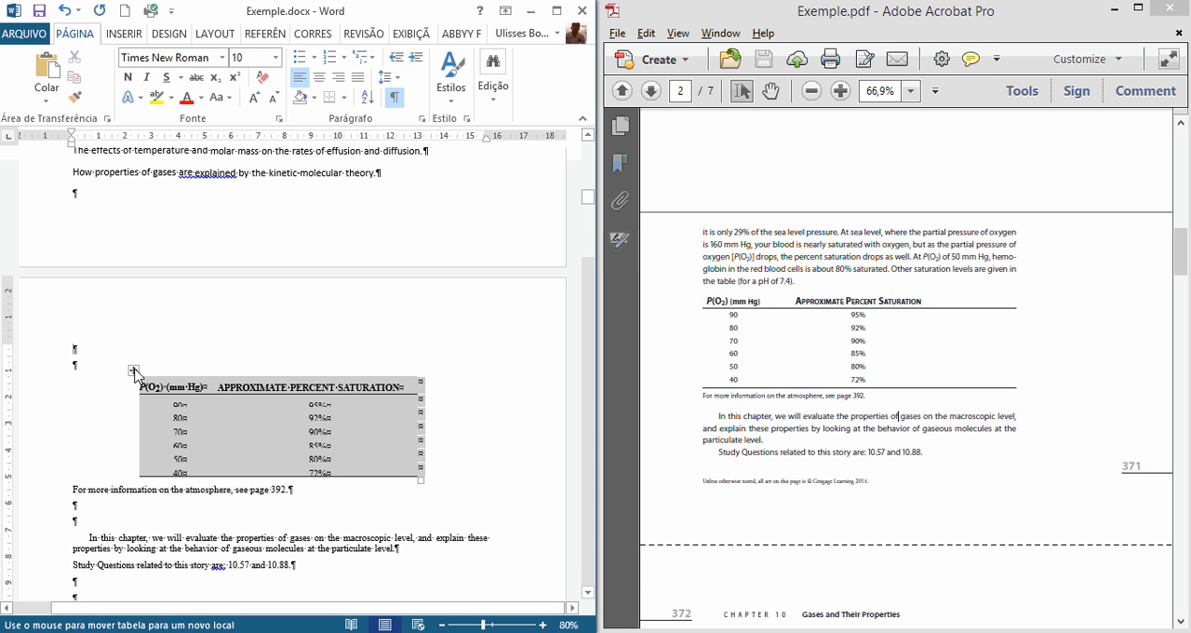
right_click(200, 416)
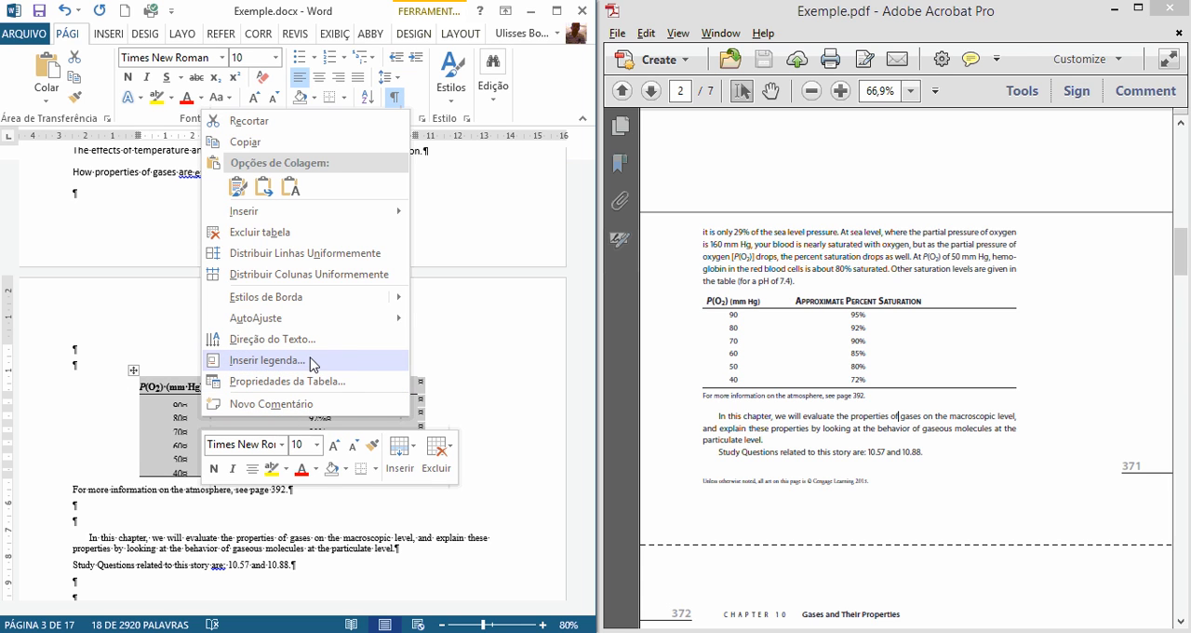
mouse_move(365, 319)
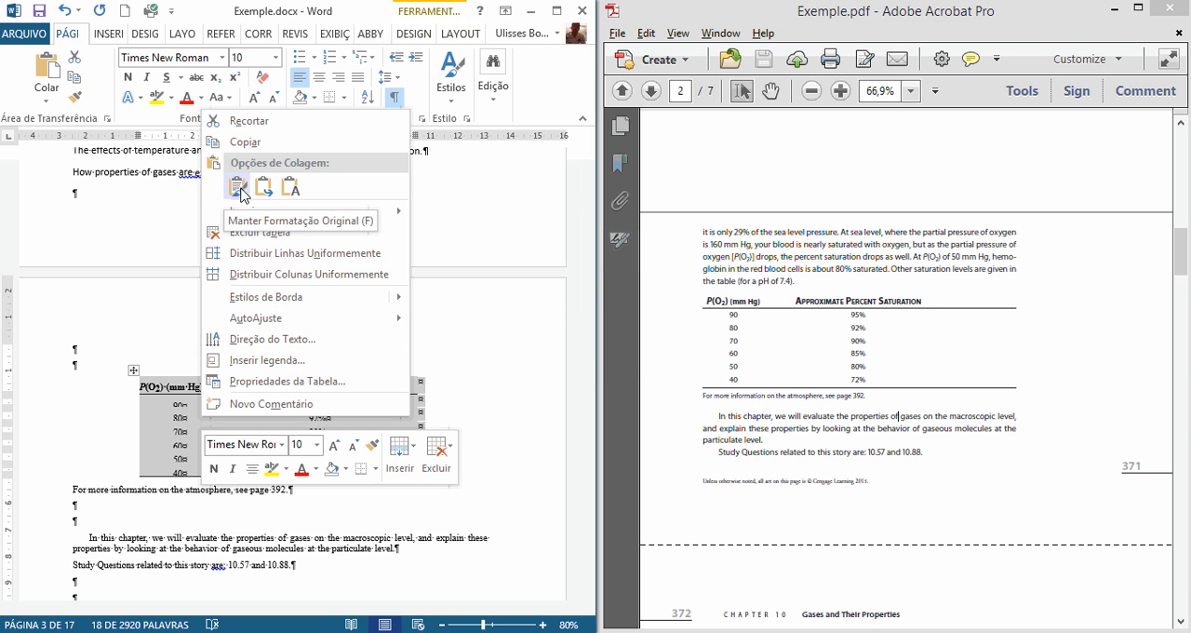
left_click(556, 10)
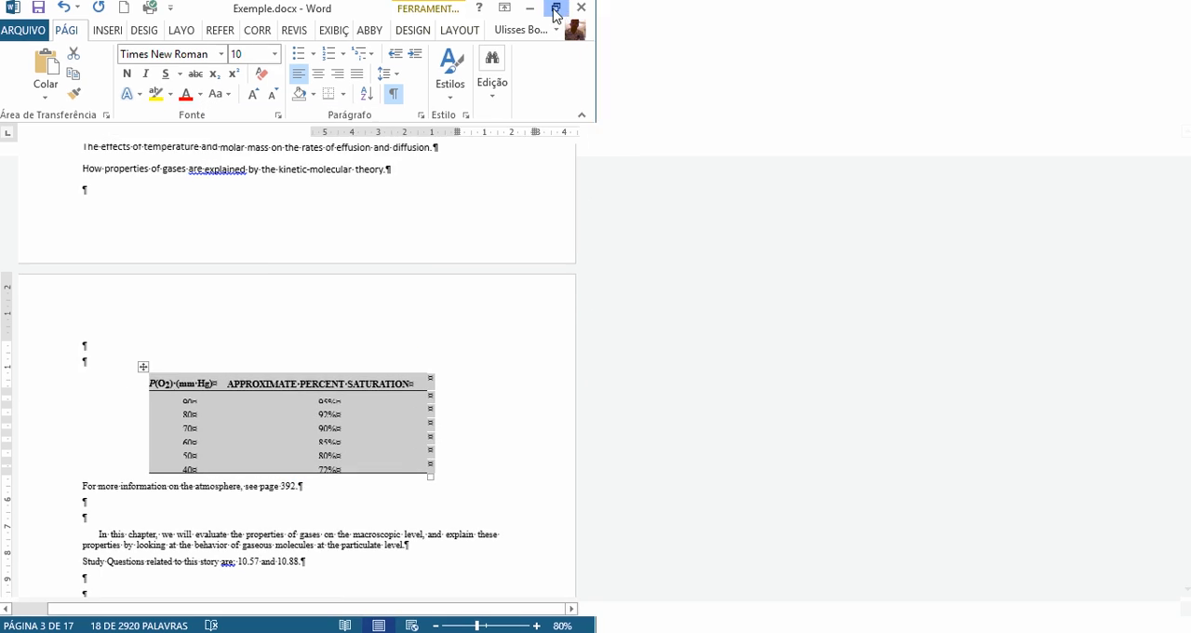
left_click(324, 35)
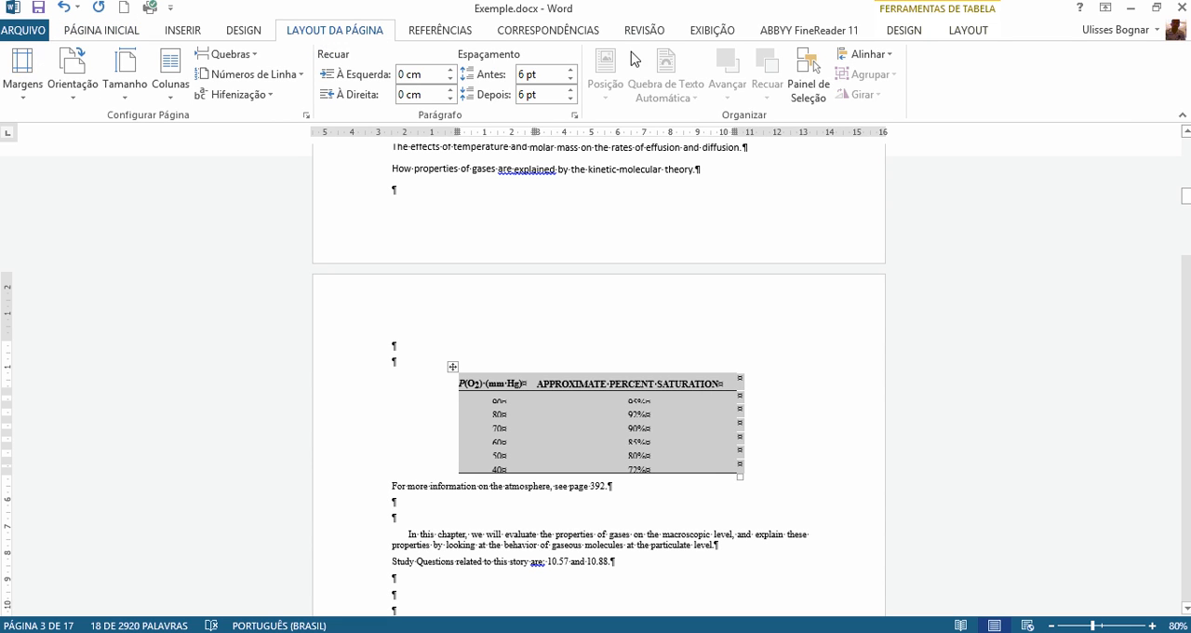
left_click(986, 31)
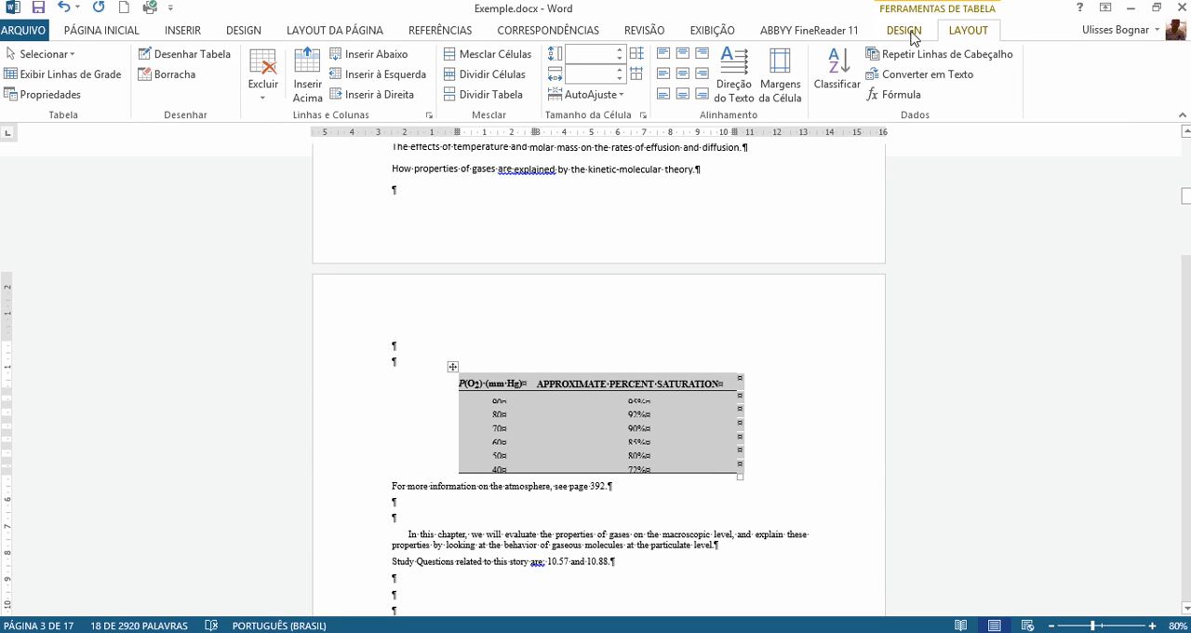
left_click(620, 75)
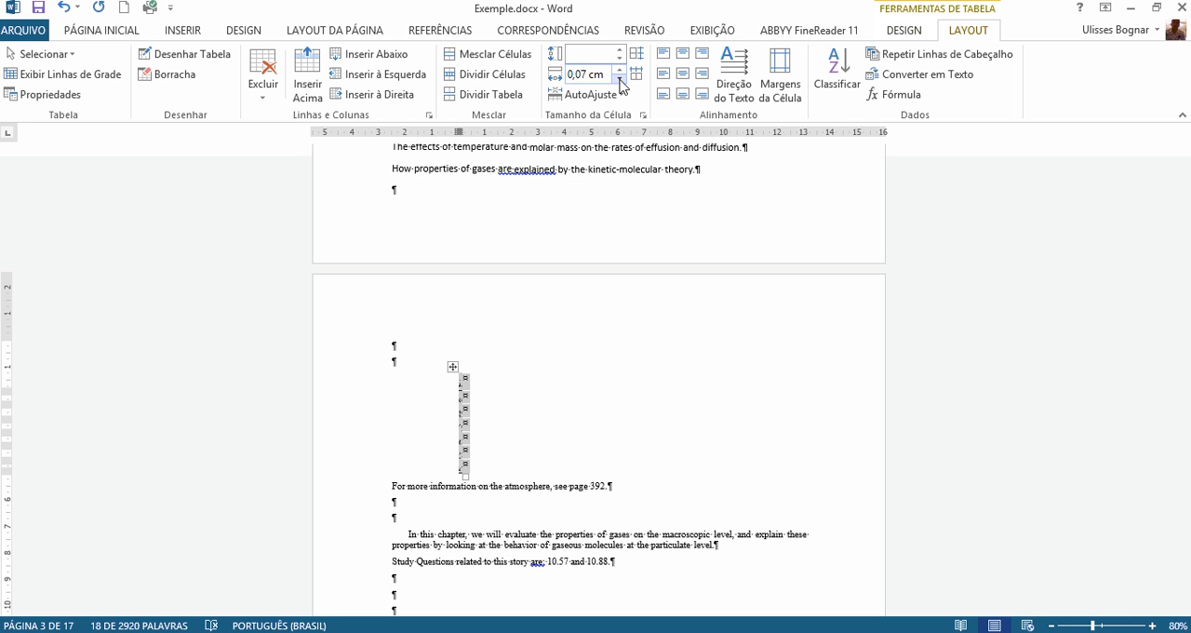
left_click(596, 94)
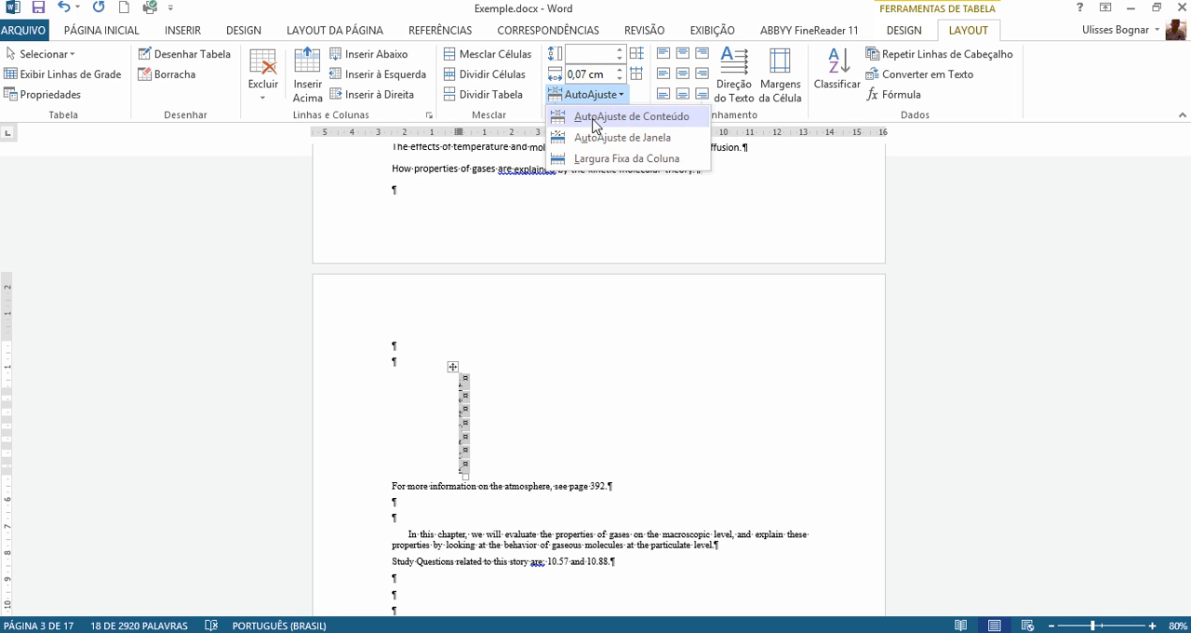
left_click(596, 118)
Step: Undo the saturation table's AutoFit and column width changes
key("ctrl+z")
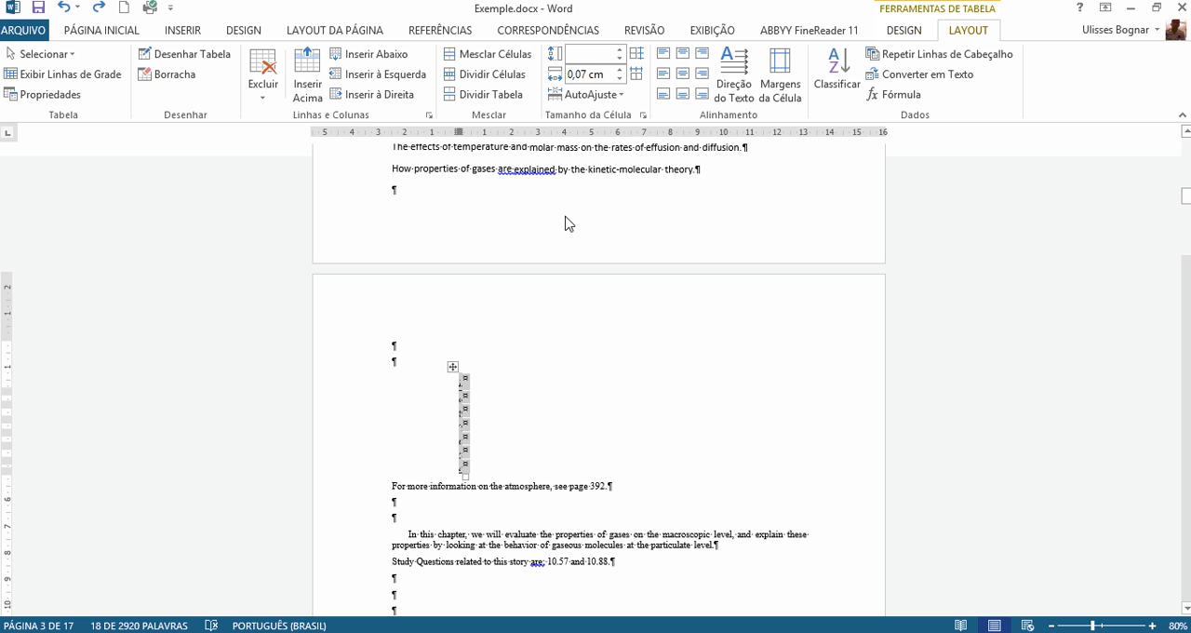
key("ctrl+z")
key("ctrl+z")
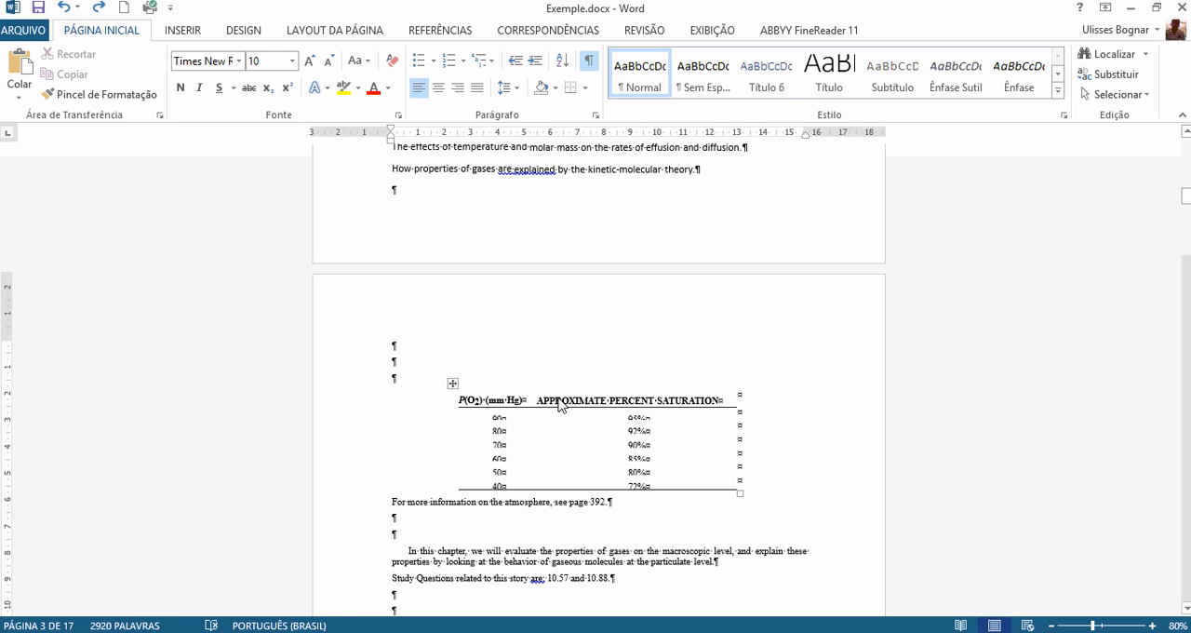
Step: Set the row height of the entire saturation table to 0,04 cm
left_click(453, 384)
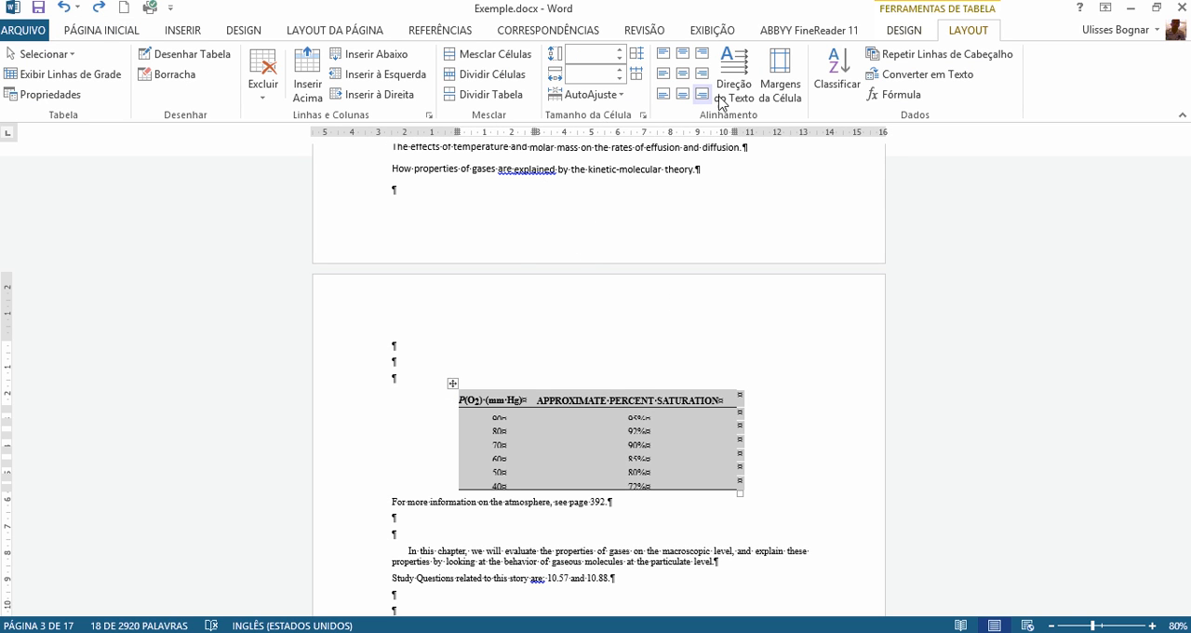
left_click(584, 94)
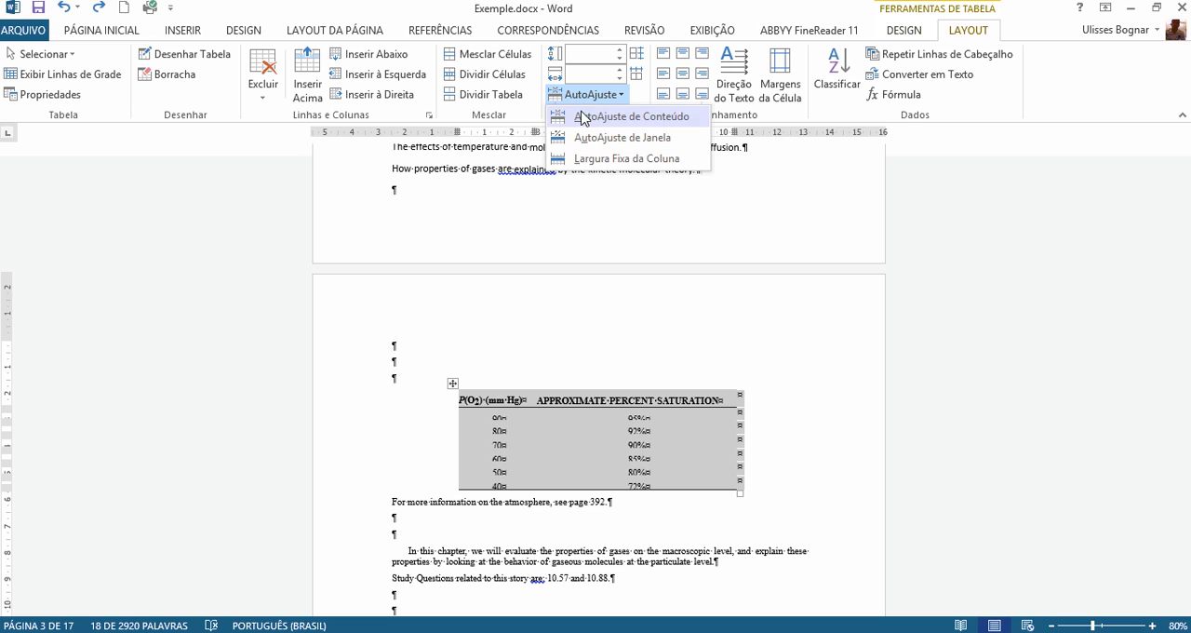
left_click(622, 49)
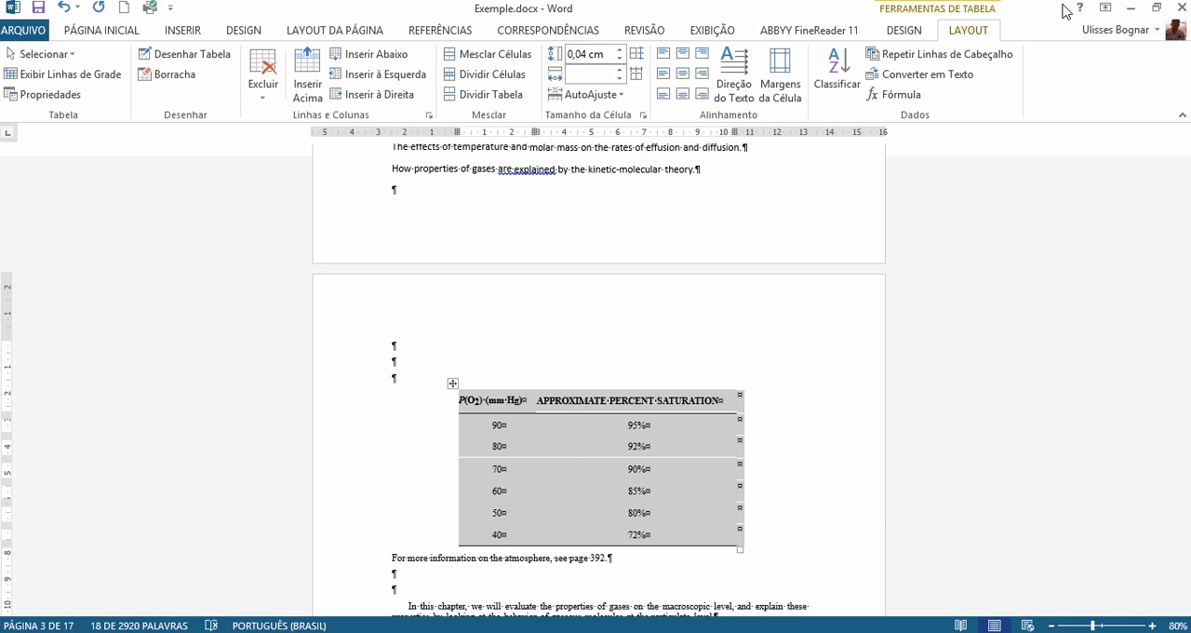
Step: Compare the table and the "In this chapter" paragraph below it with the same passage on page 2 of the PDF
scroll(782, 377, "down", 2)
scroll(782, 376, "down", 3)
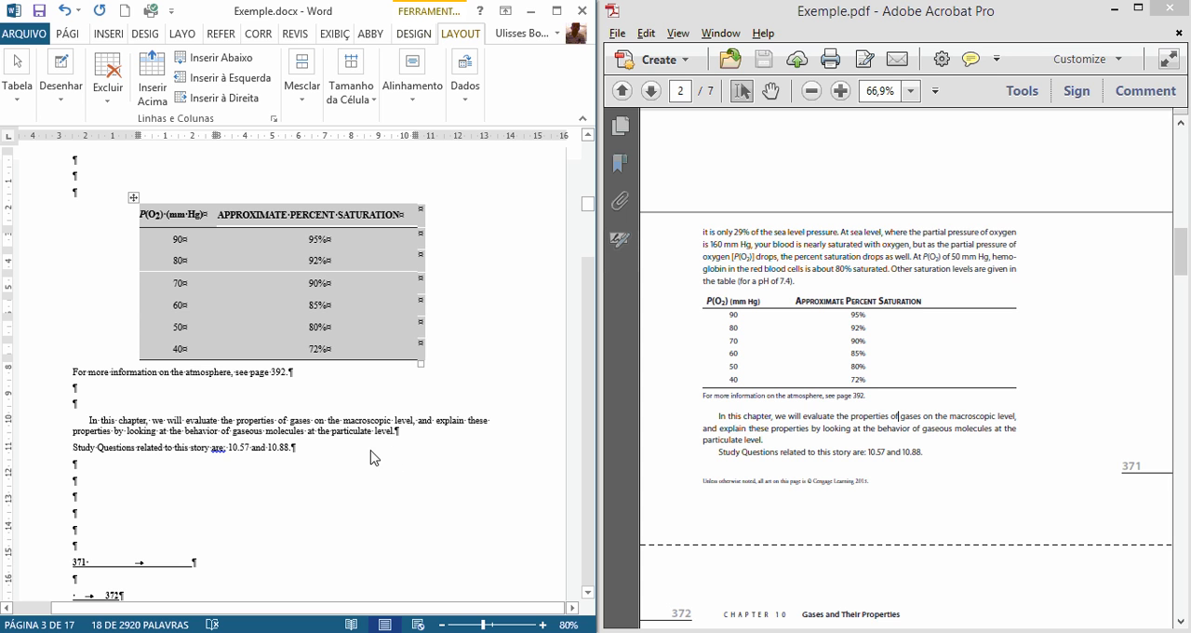
left_click(811, 492)
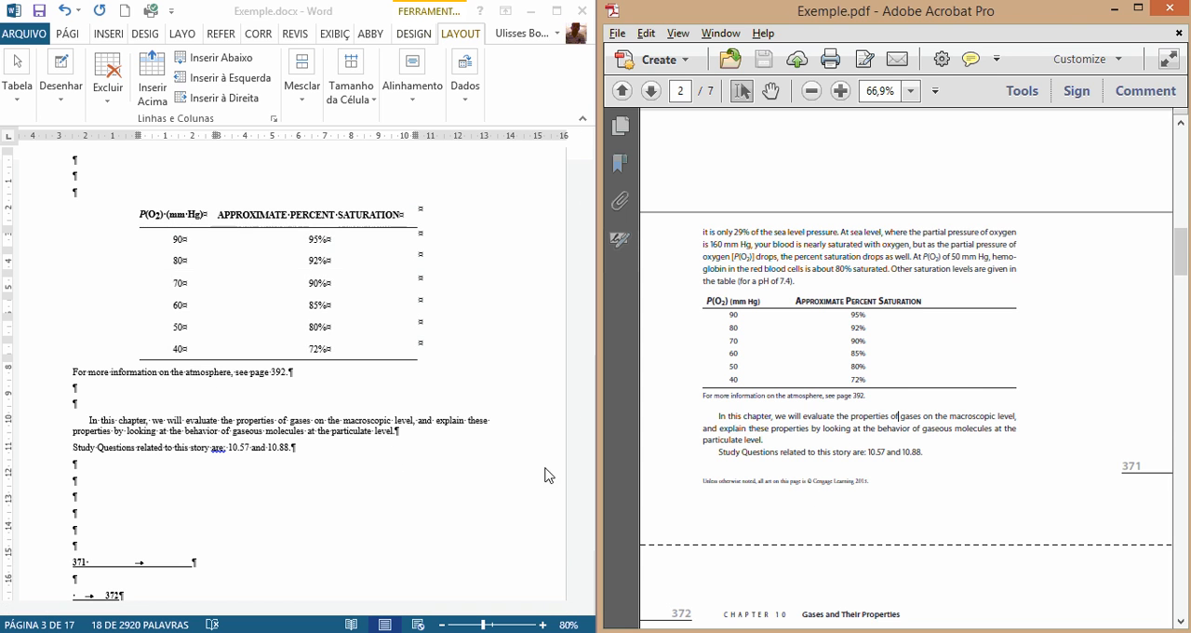
scroll(279, 471, "down", 2)
scroll(1111, 499, "up", 2)
scroll(917, 474, "down", 2)
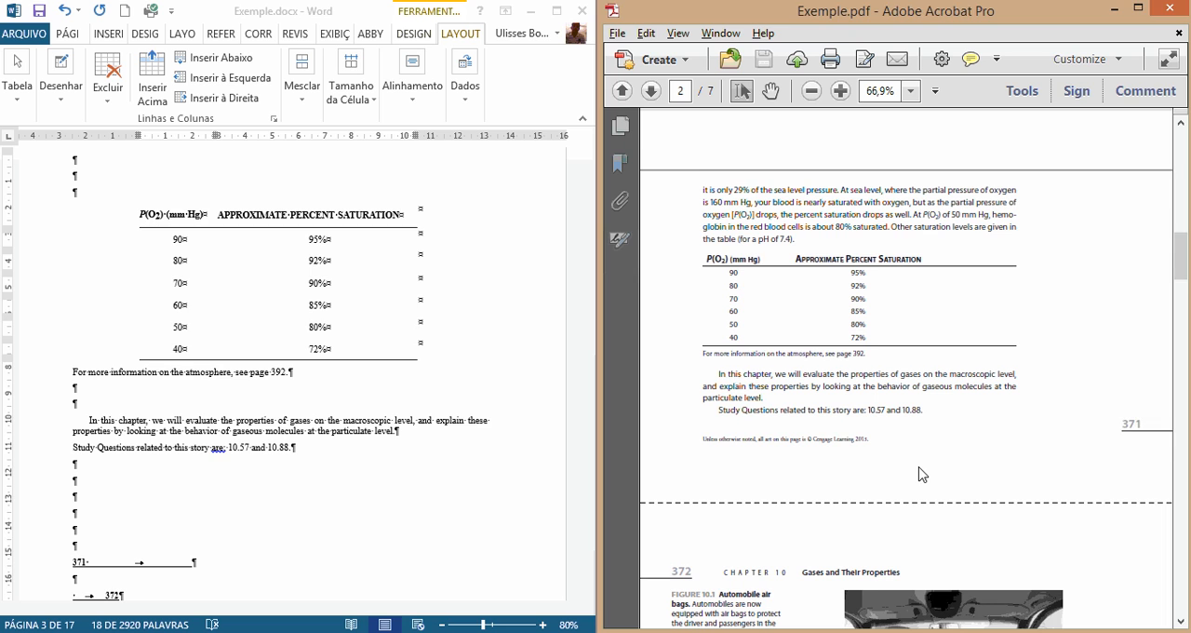
left_click(193, 455)
scroll(200, 454, "down", 2)
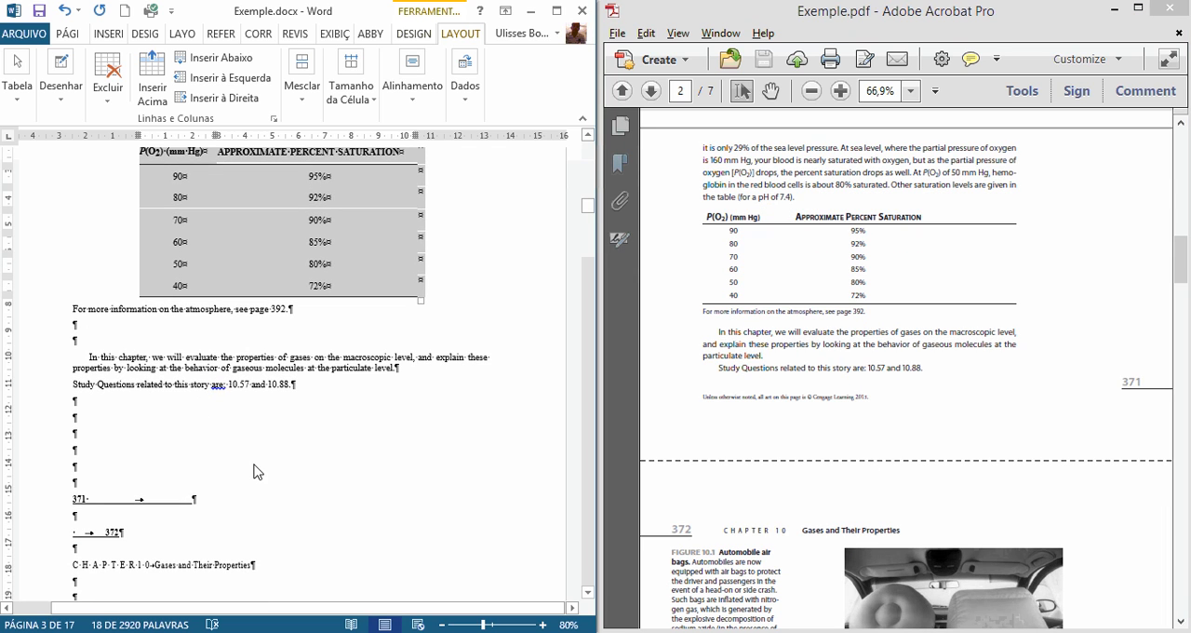
left_click(137, 372)
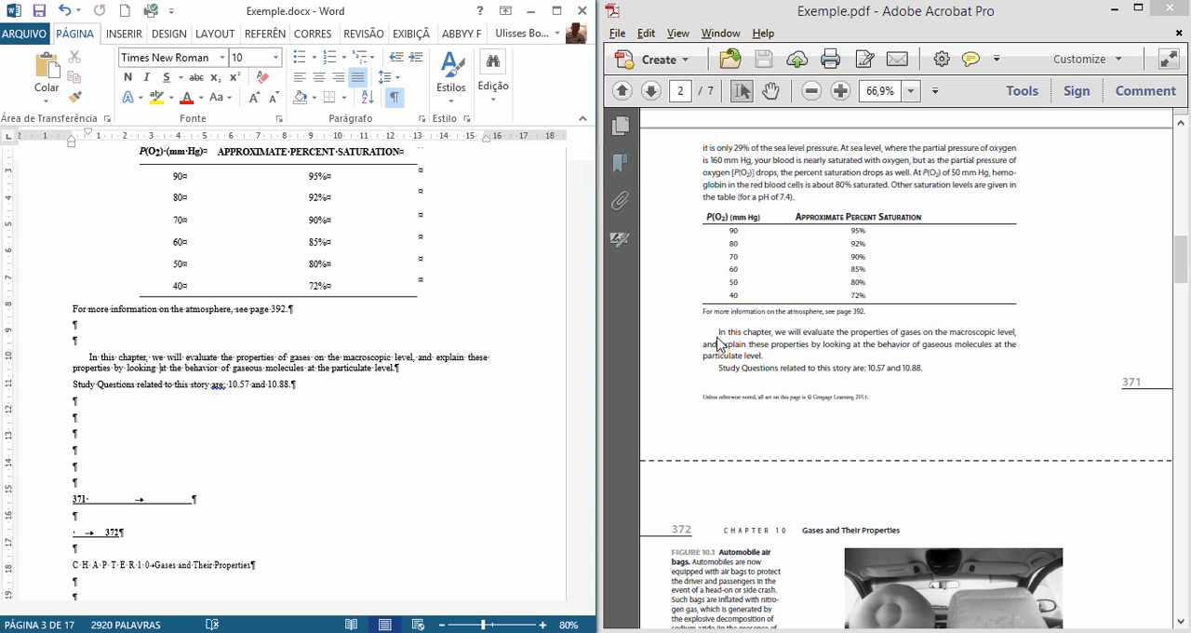
left_click_drag(719, 342, 850, 346)
Step: Delete two of the empty paragraphs between the "Study Questions" line and the "371" line in Word
left_click(119, 438)
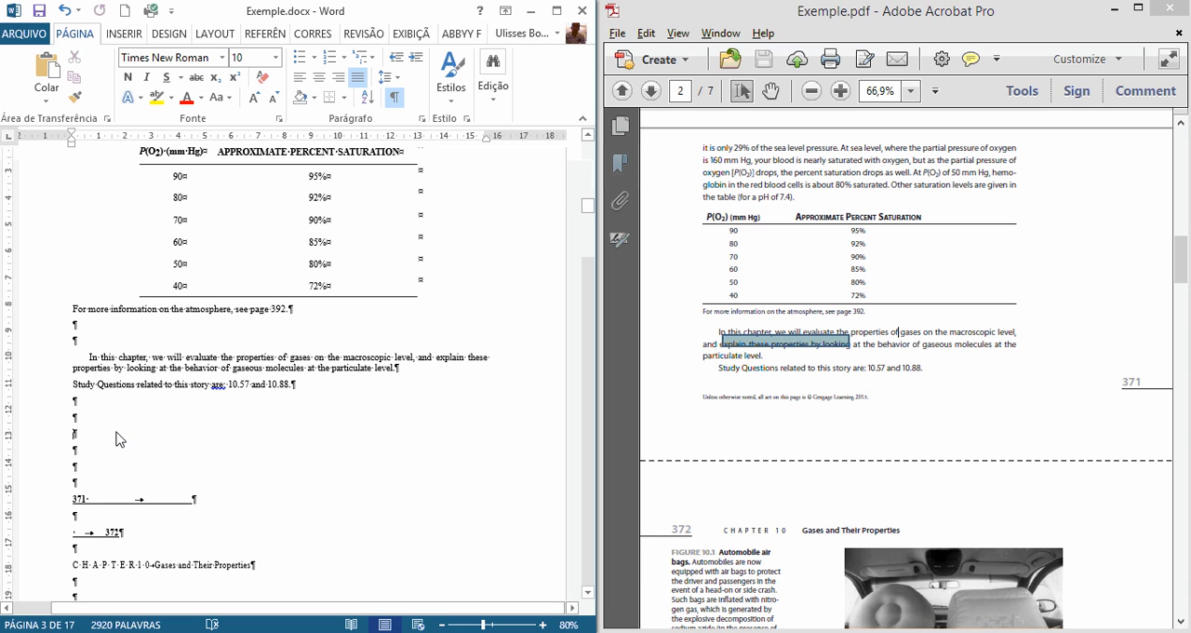
scroll(126, 456, "down", 2)
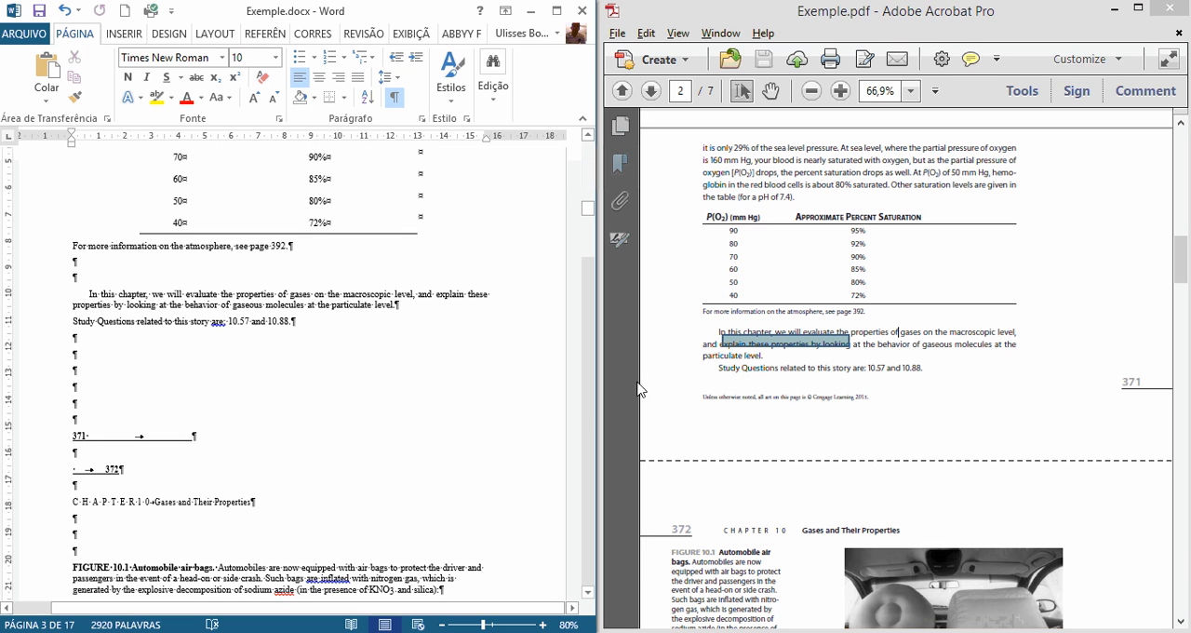
key("Delete")
key("Delete")
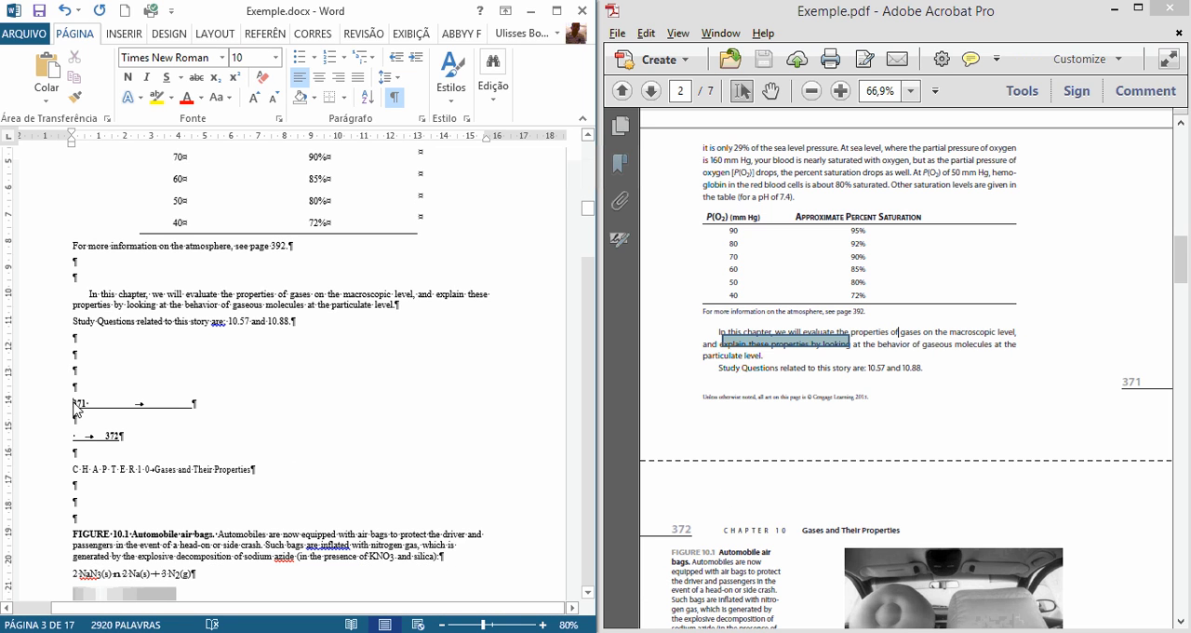
Step: Check the page number 371 in the PDF and delete the underlined "371" line from the Word document
left_click_drag(74, 404, 206, 415)
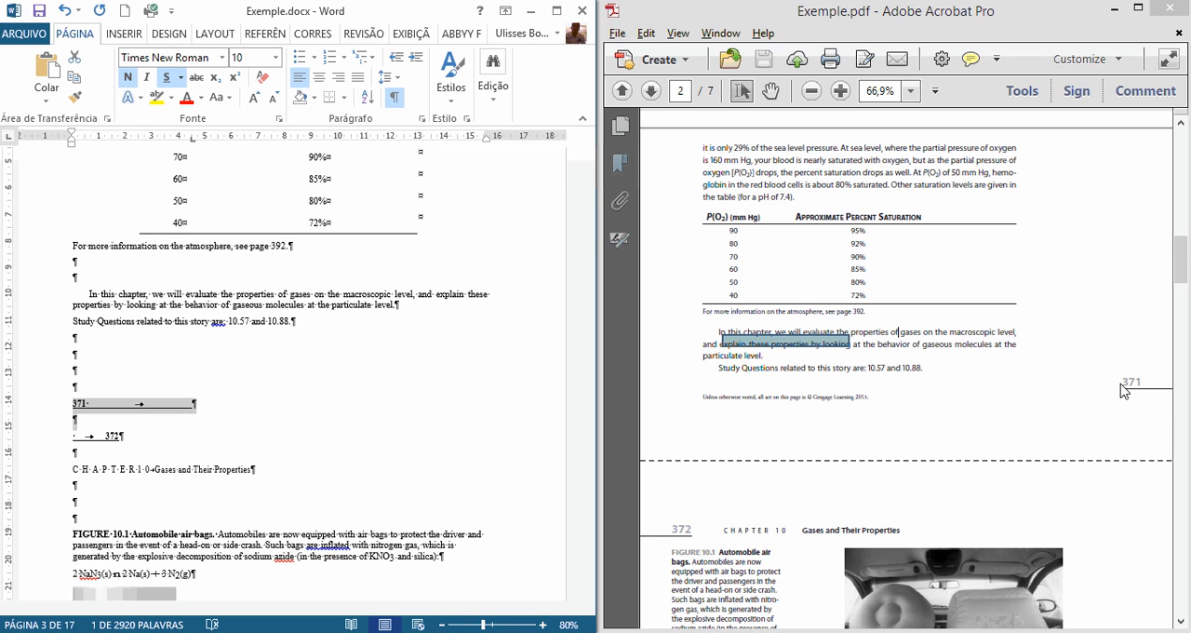
left_click(1114, 393)
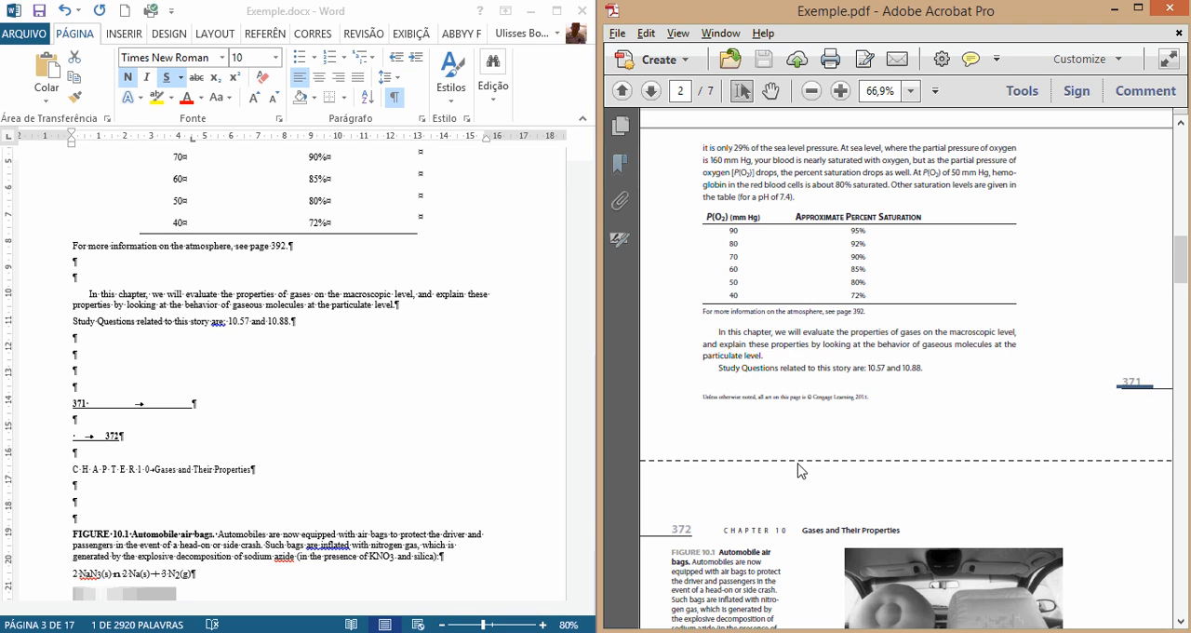
scroll(987, 452, "down", 1)
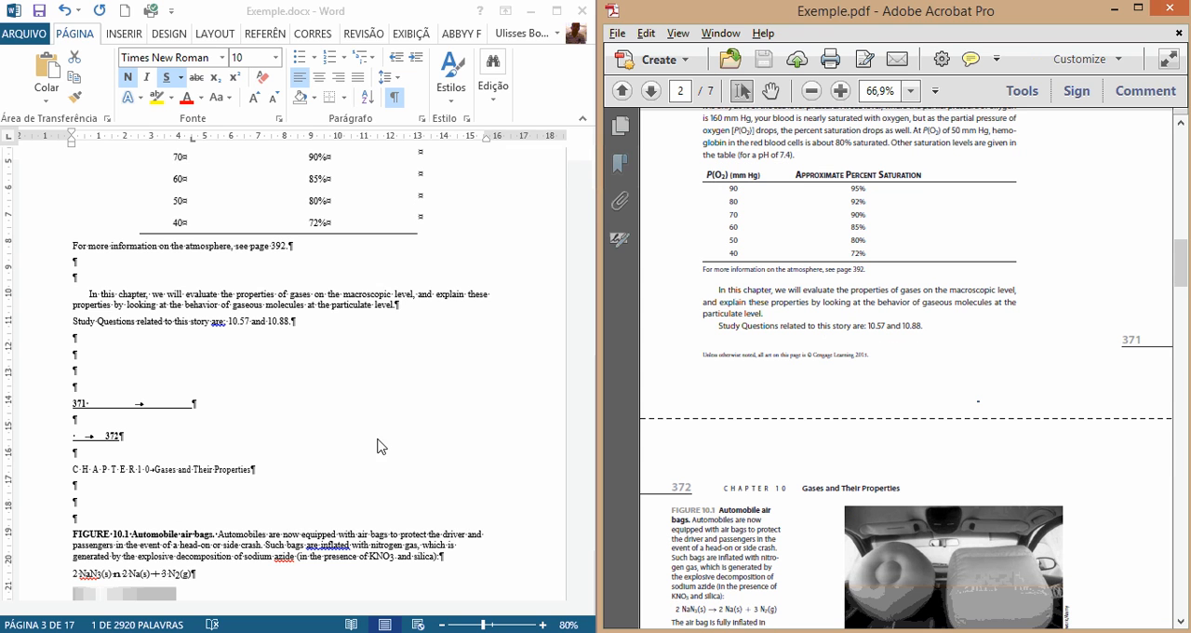
left_click(69, 422)
left_click_drag(73, 406, 235, 405)
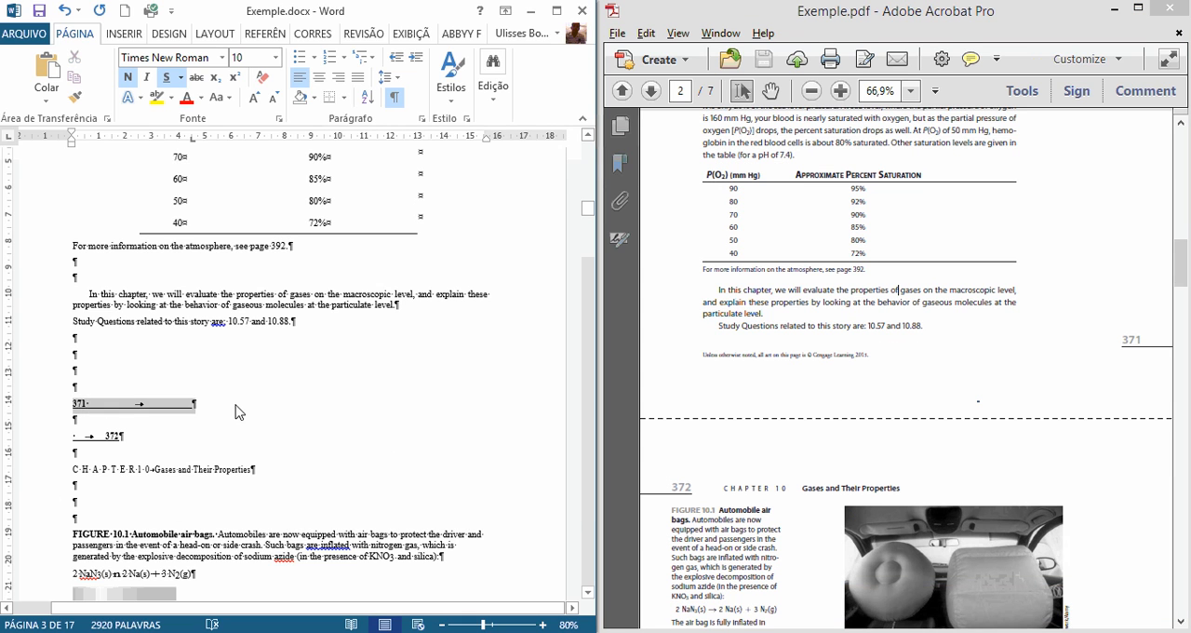
key("Delete")
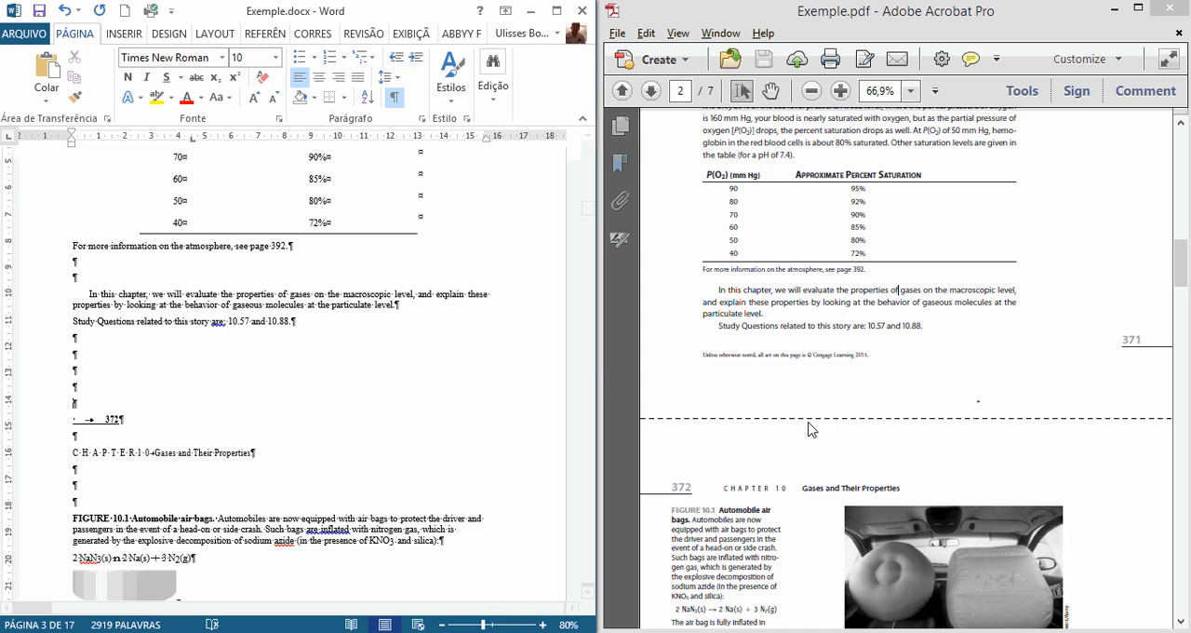
Step: Check the page number 372 in the PDF and delete the underlined "372" line in Word
scroll(198, 366, "down", 1)
left_click(56, 359)
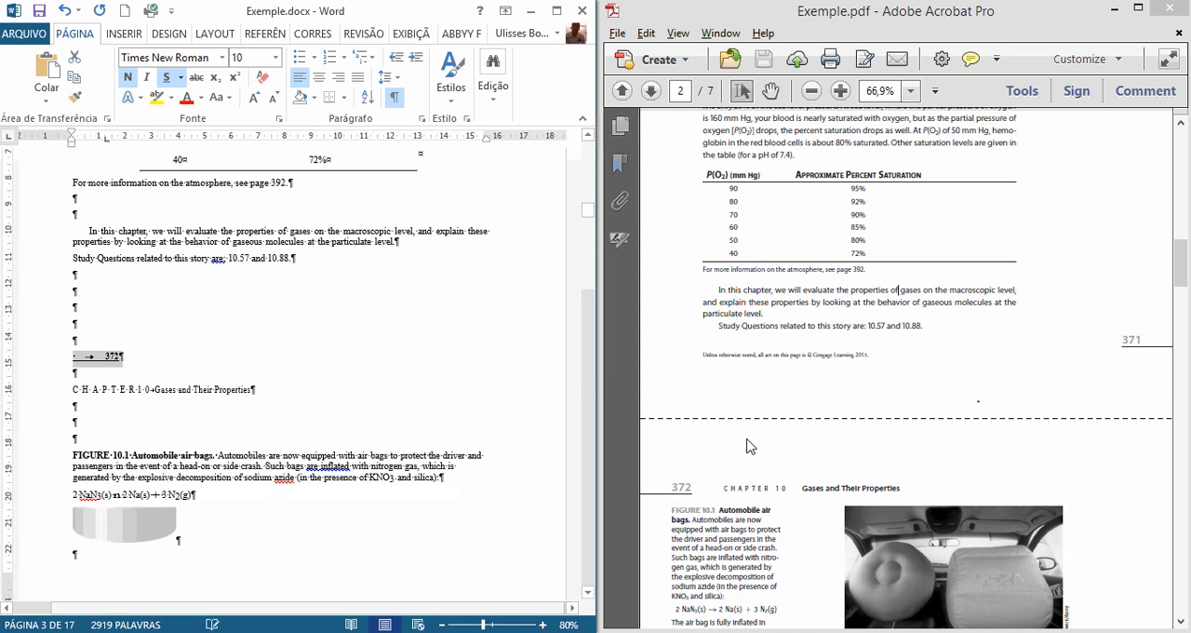
left_click_drag(668, 487, 696, 490)
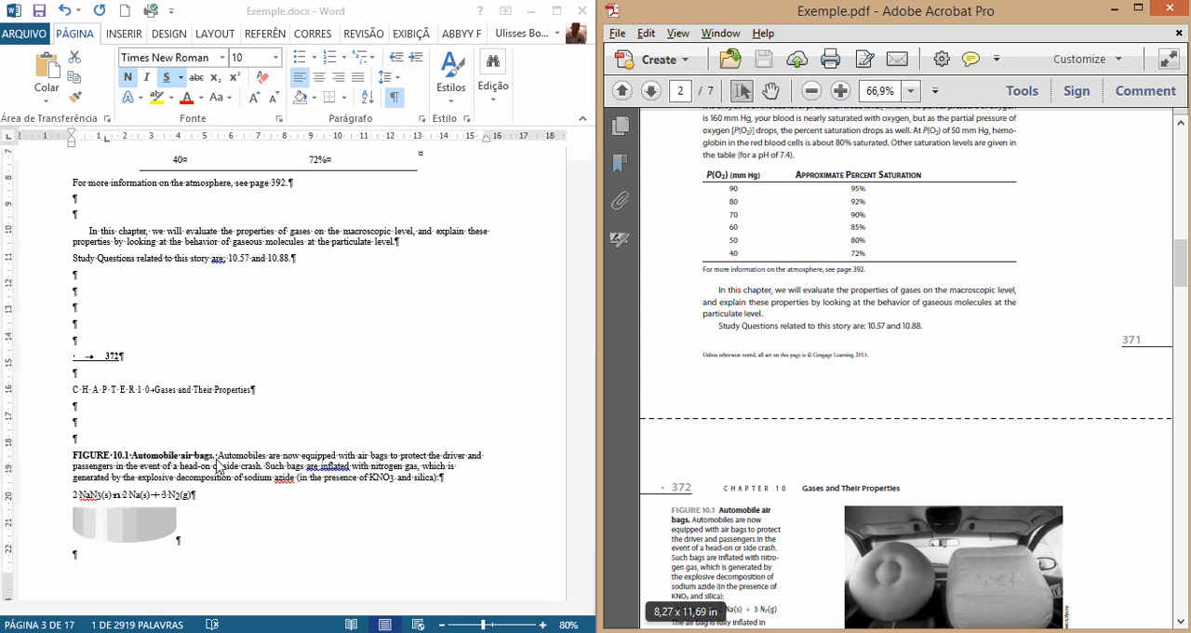
left_click(72, 365)
key("Delete")
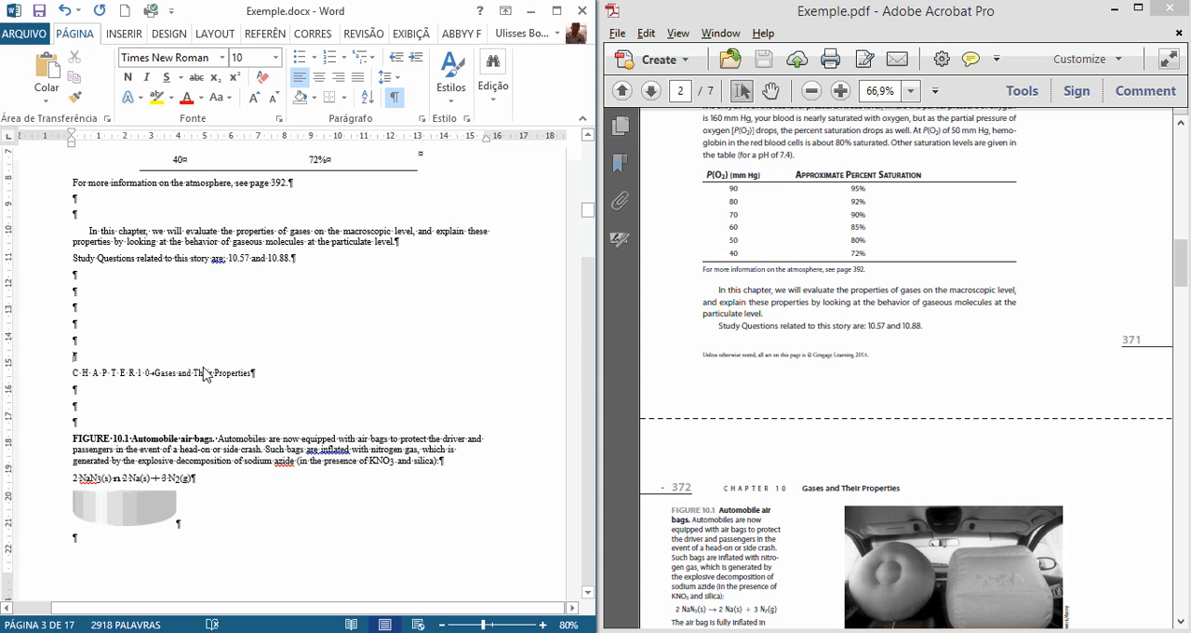
Step: Delete three of the empty paragraphs above the "CHAPTER 10 Gases and Their Properties" line
key("Delete")
scroll(100, 329, "down", 1)
key("Delete")
key("Delete")
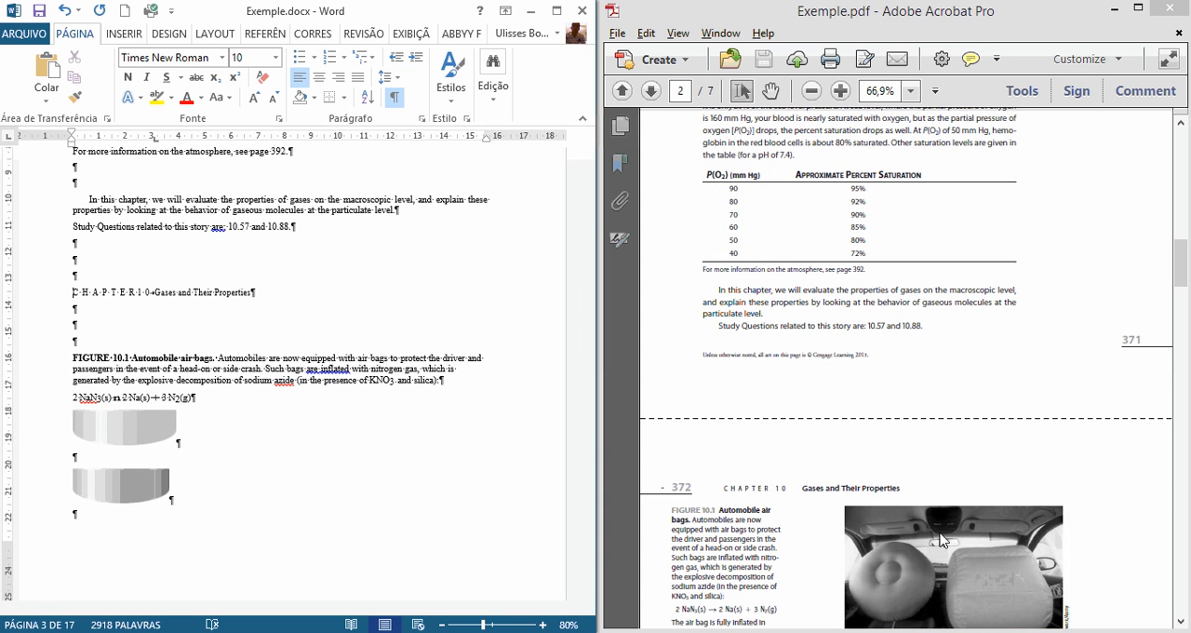
Step: Check the running header on page 372 of the PDF and delete the "CHAPTER 10 Gases and Their Properties" line in Word
scroll(481, 457, "down", 3)
scroll(481, 457, "up", 2)
left_click(1041, 480)
scroll(1033, 484, "down", 1)
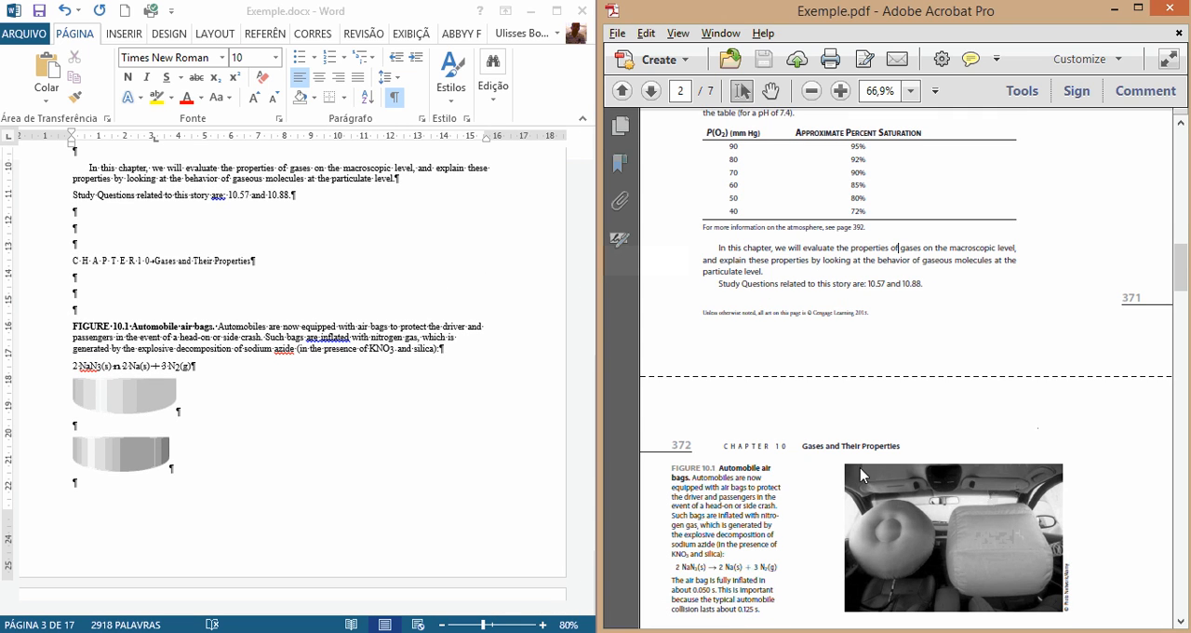
mouse_move(734, 447)
left_mouse_down()
mouse_move(897, 449)
mouse_move(747, 447)
left_mouse_up()
left_click(736, 456)
left_click_drag(71, 262, 268, 268)
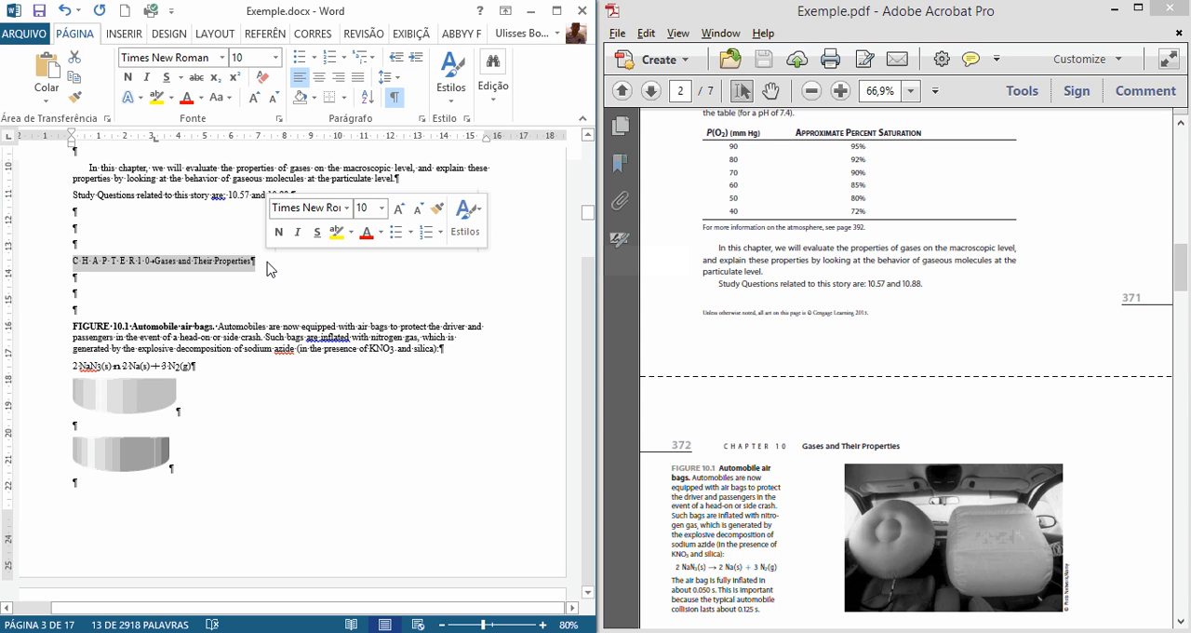
key("Delete")
Step: Delete two of the empty paragraphs above the "FIGURE 10.1 Automobile air bags" caption
scroll(326, 275, "down", 1)
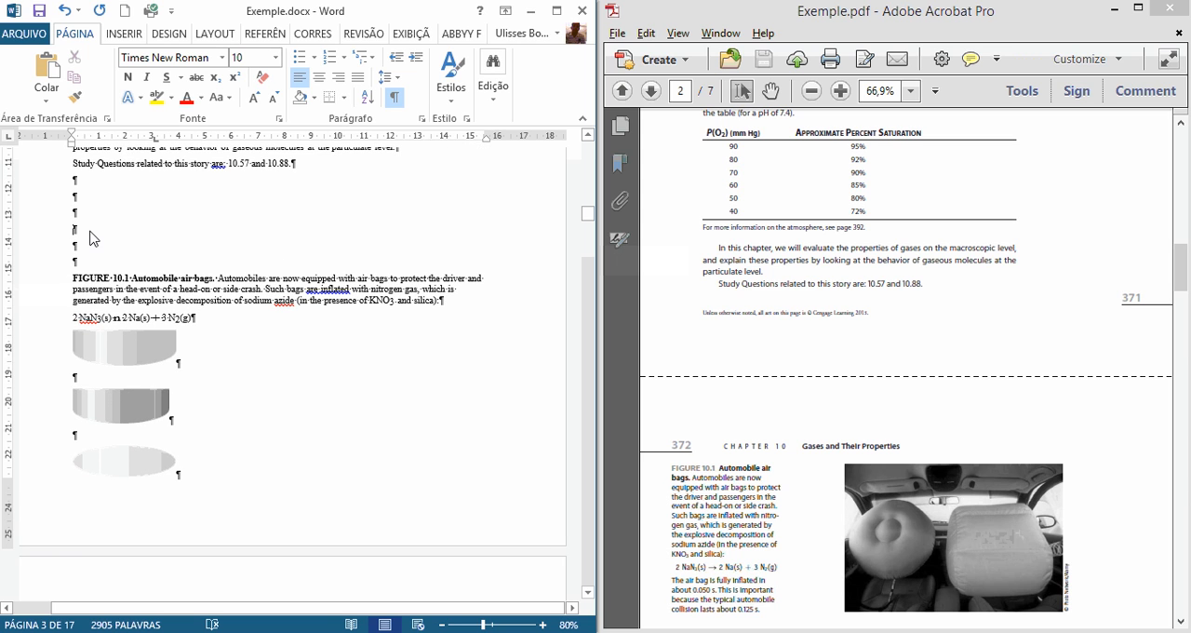
key("Delete")
key("Delete")
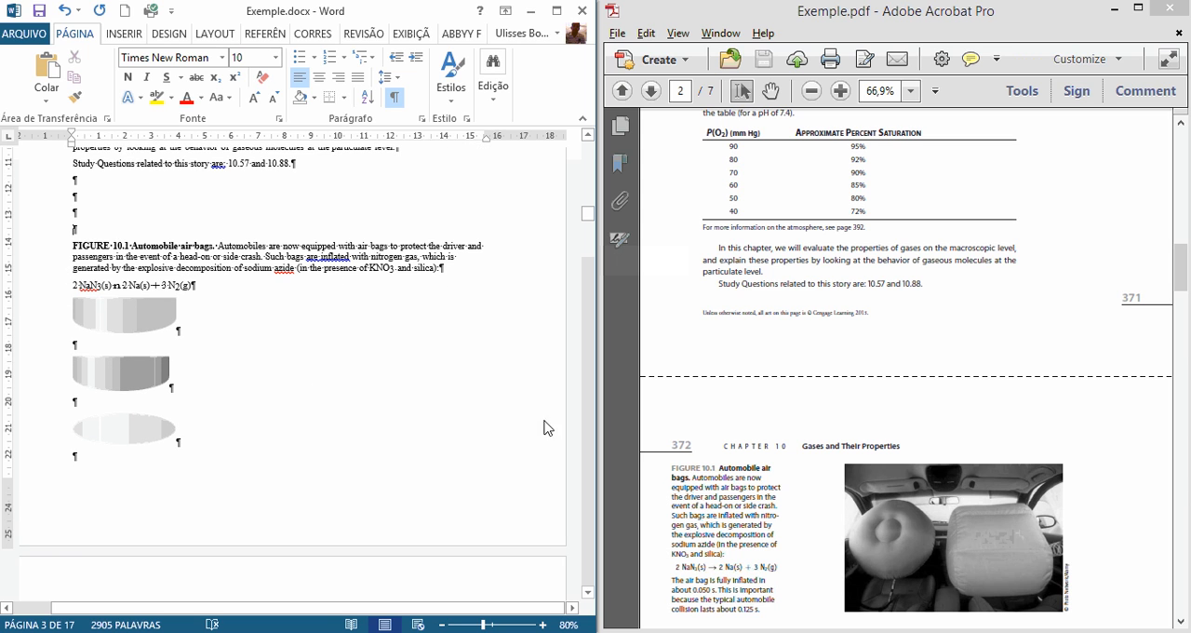
Step: Check the air bag photo in the PDF and delete the five grey gradient image fragments below the NaN3 equation in Word
left_click(907, 567)
scroll(884, 489, "down", 3)
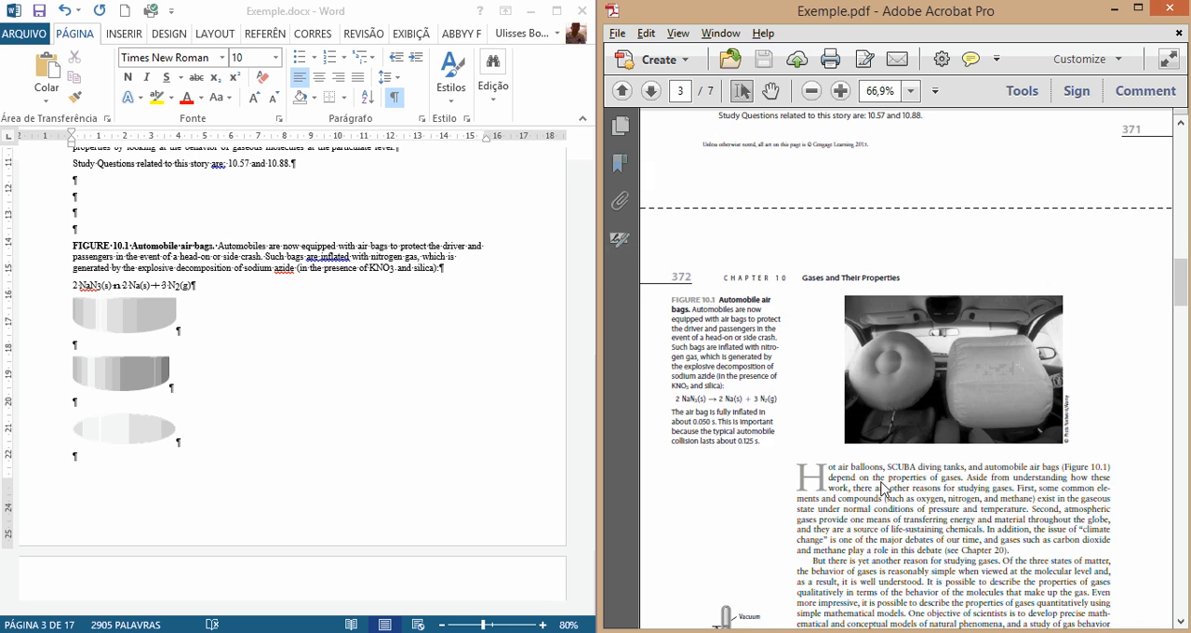
left_click_drag(835, 285, 1065, 439)
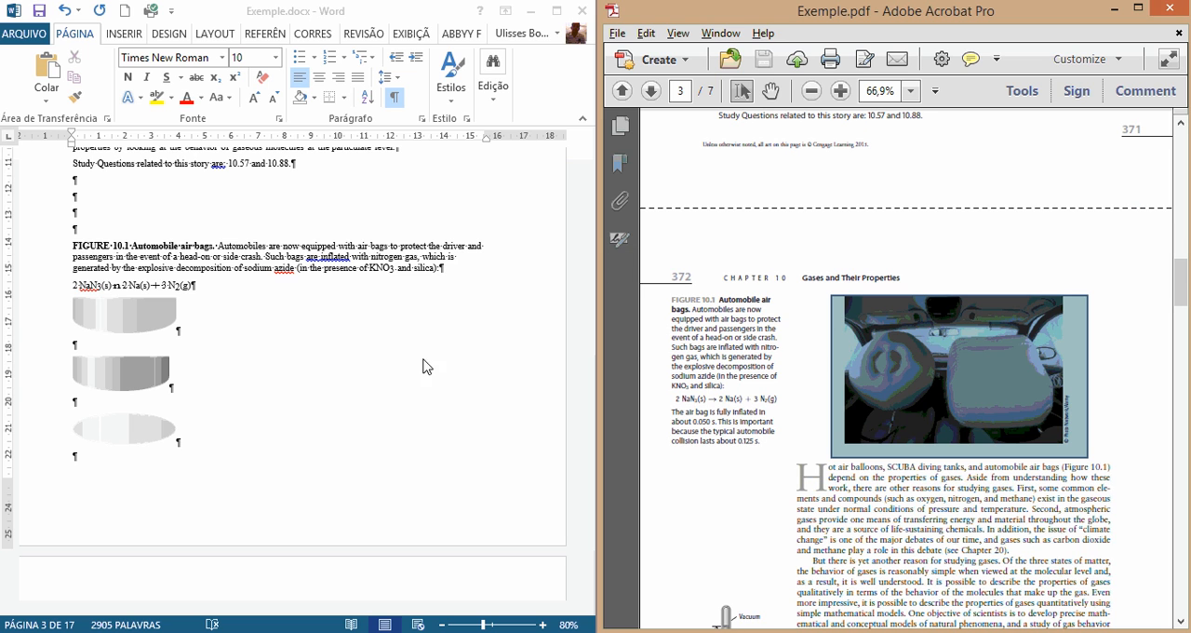
left_click(108, 337)
left_click(108, 323)
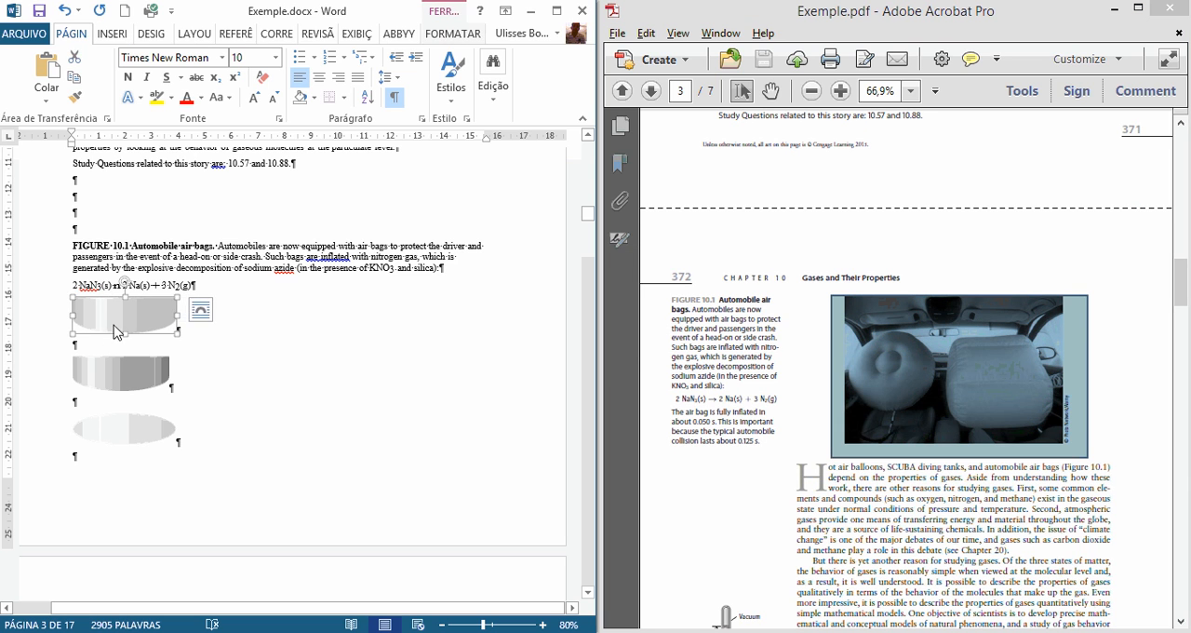
key("Delete")
left_click(113, 349)
key("Delete")
left_click(112, 370)
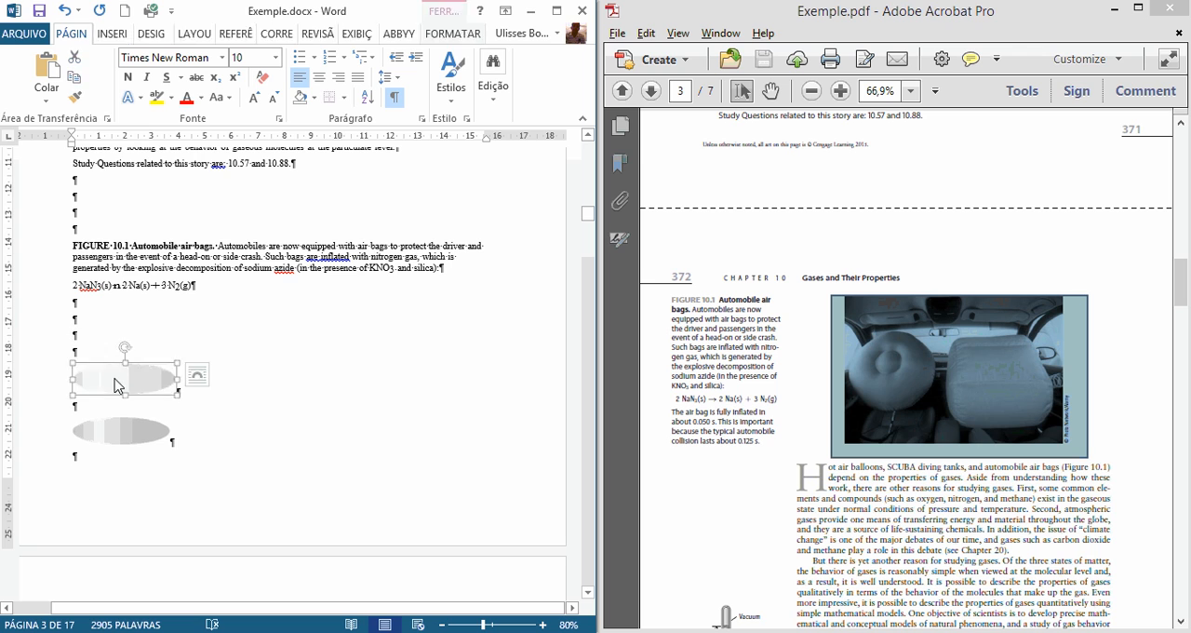
key("Delete")
left_click(119, 426)
key("Delete")
left_click(118, 443)
key("Delete")
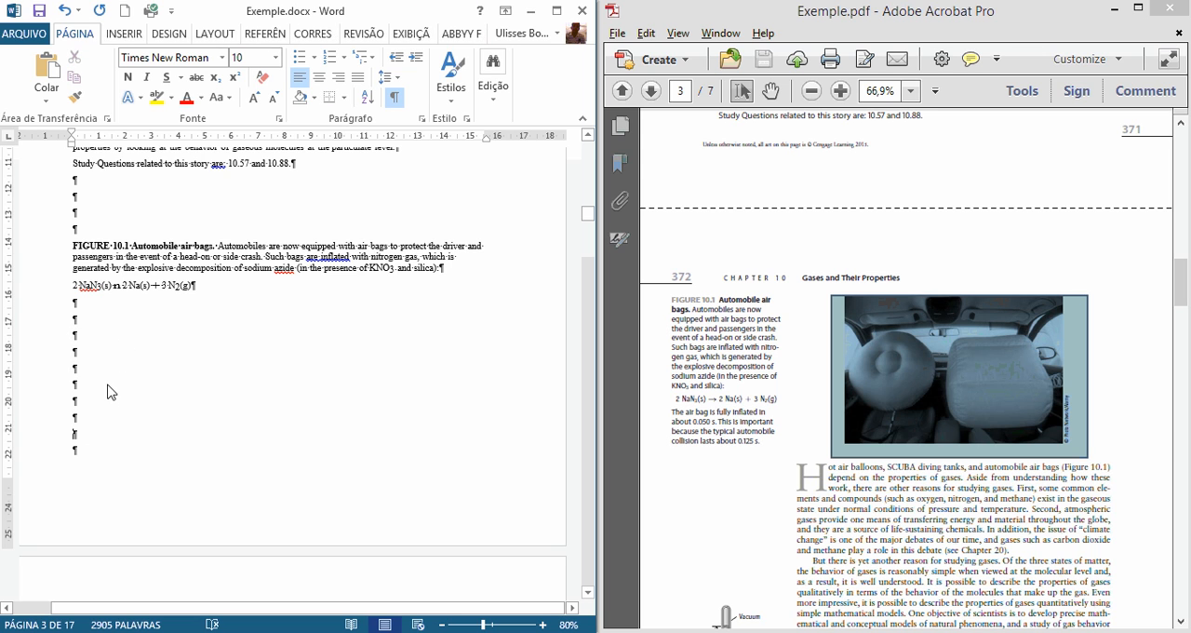
Step: Delete the vertical grey bar image fragments at the start of the following page
scroll(109, 388, "down", 6)
left_click(78, 409)
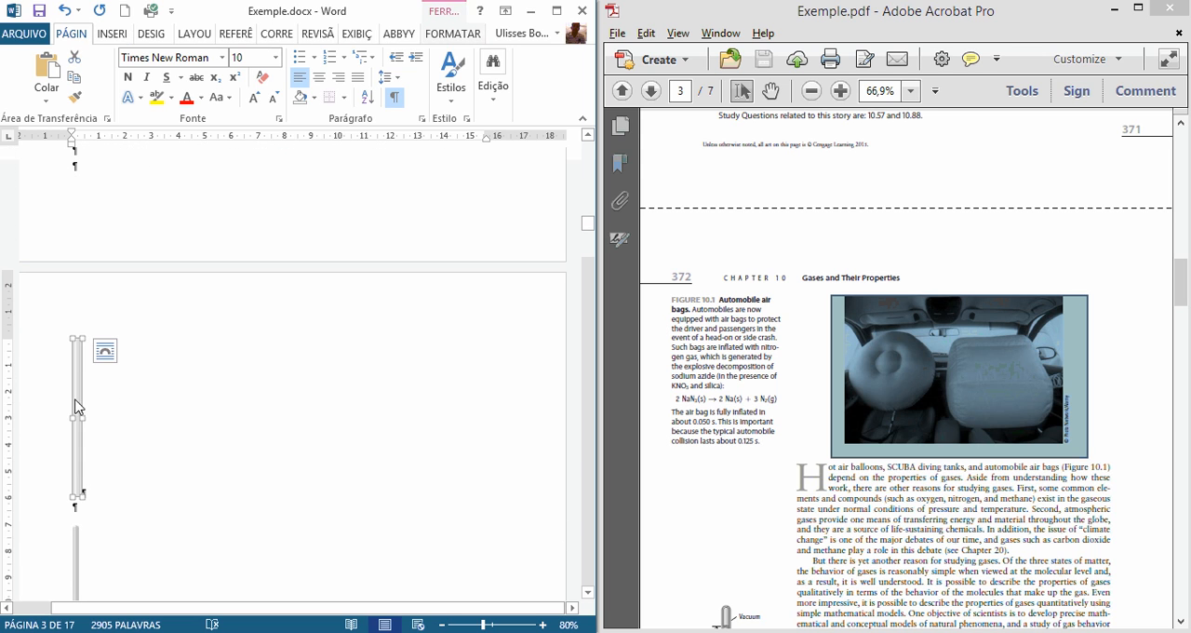
key("Delete")
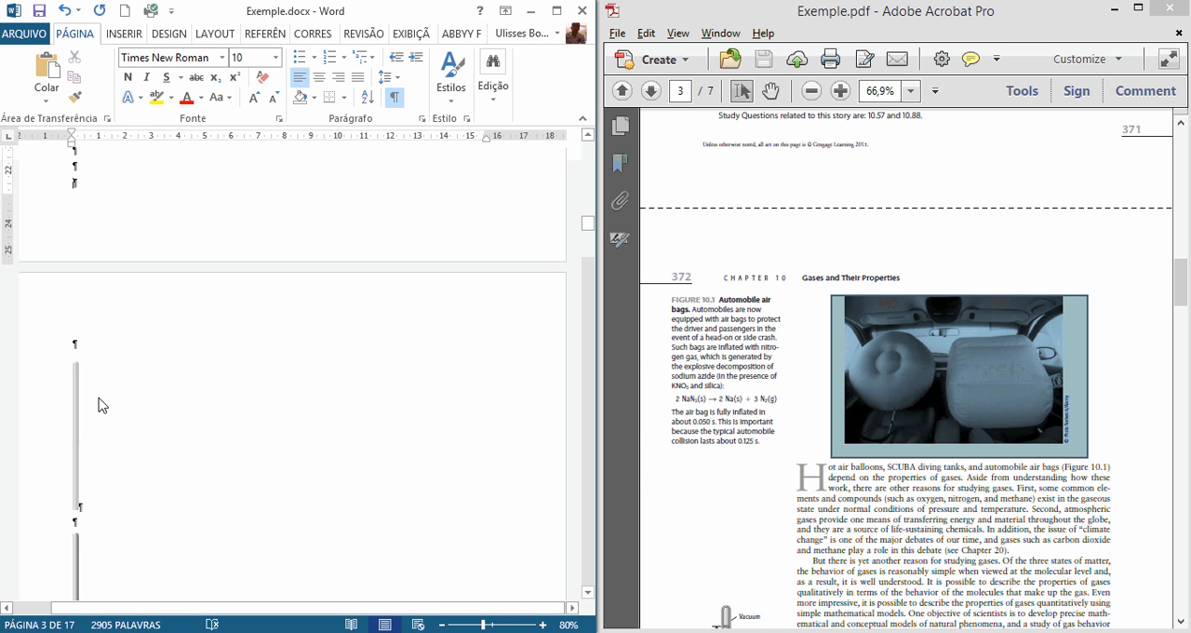
key("Delete")
key("Delete")
key("Delete")
key("Delete")
key("Delete")
key("Delete")
key("Delete")
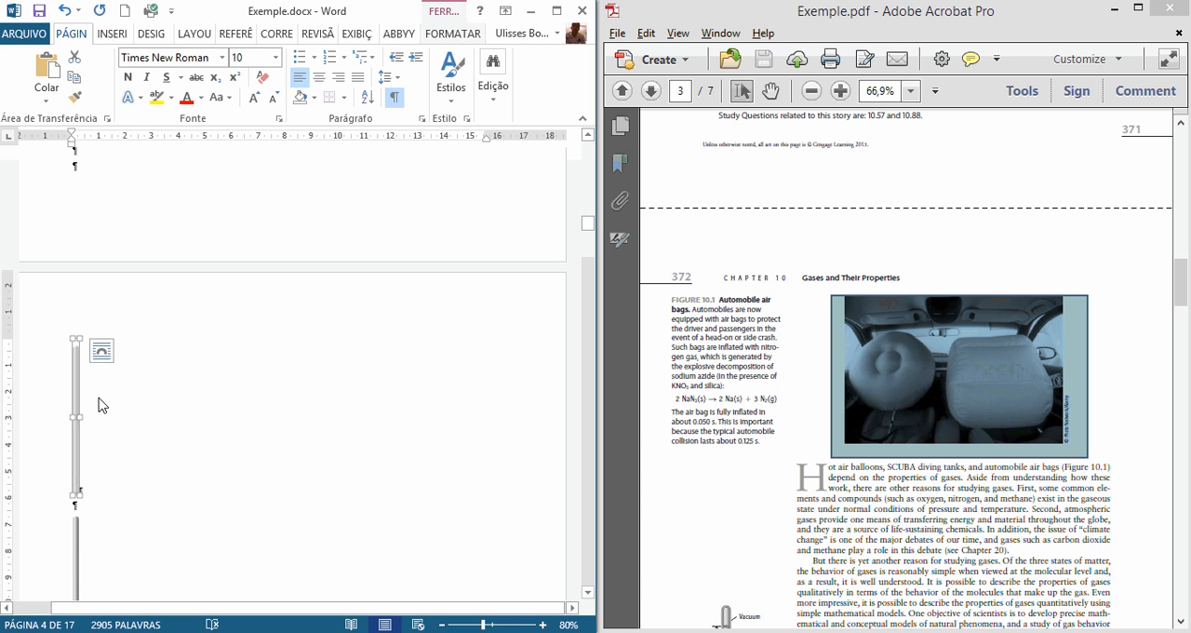
Step: Delete the small leftover fragment and the grey arrow images above the "The air bag is fully inflated" paragraph
key("Delete")
key("Delete")
key("Delete")
key("Delete")
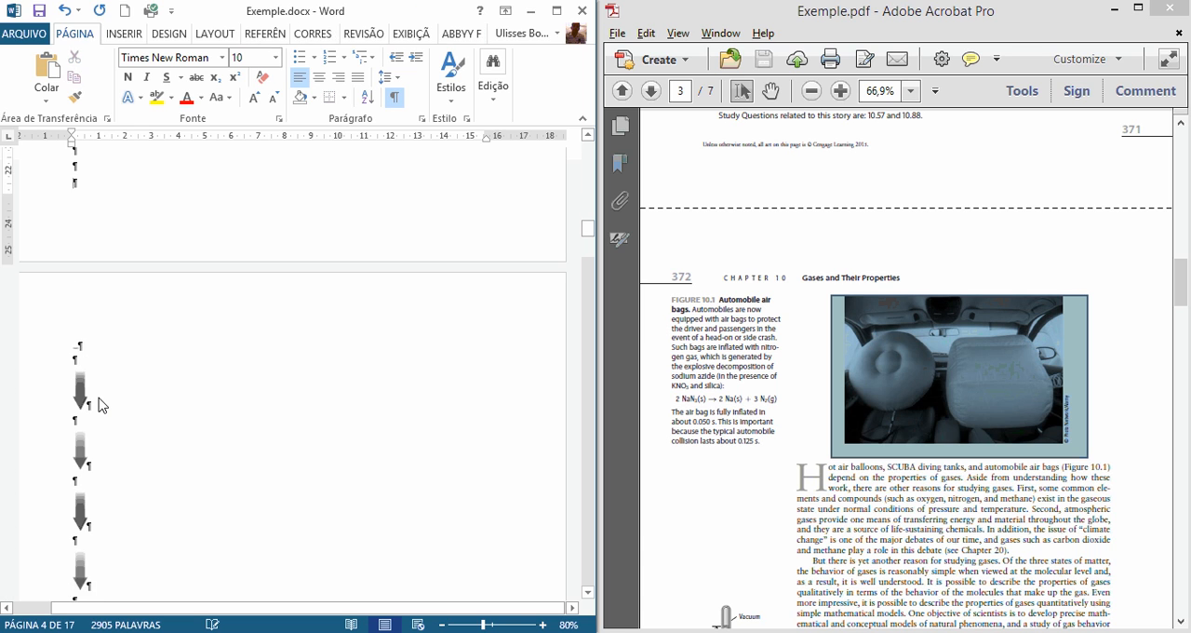
key("Delete")
key("Delete")
key("Delete")
key("Delete")
key("Delete")
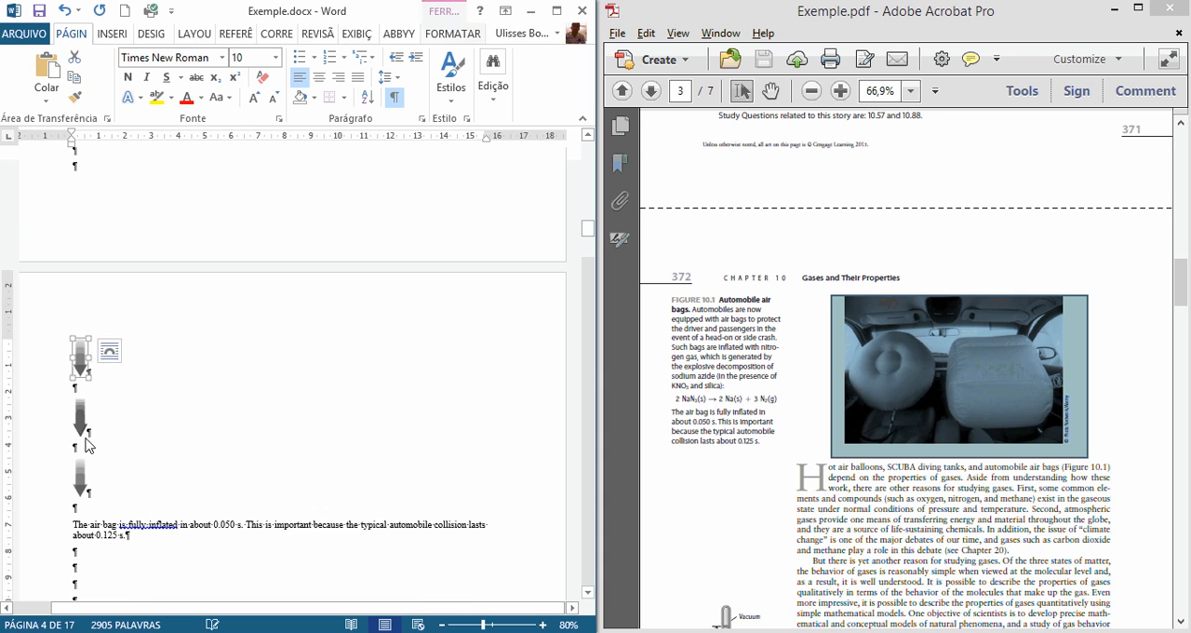
key("Delete")
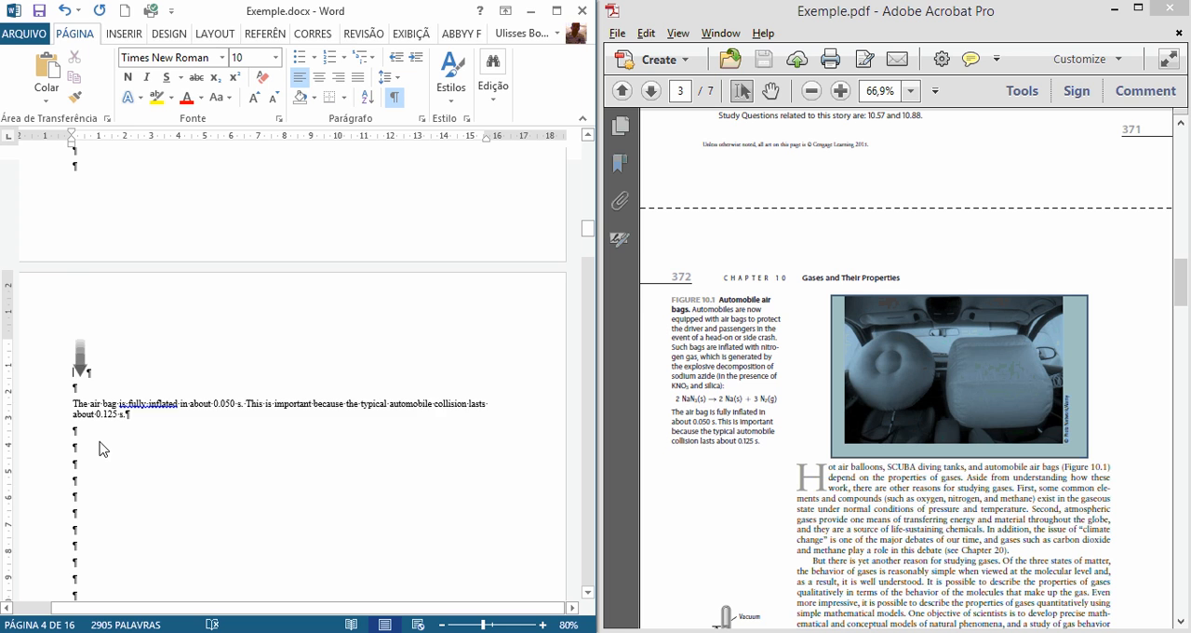
key("Delete")
Step: Compare the bold "FIGURE 10.1 Automobile air bags" caption title in Word with the same caption in the PDF
scroll(204, 497, "up", 5)
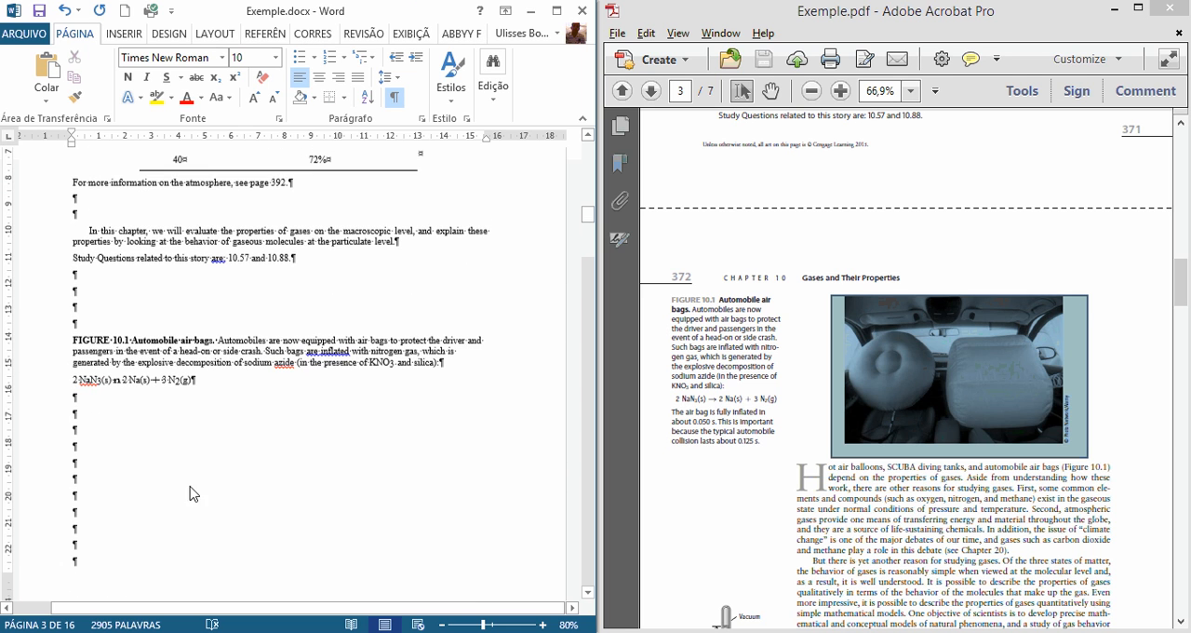
left_click(592, 354)
left_click(93, 348)
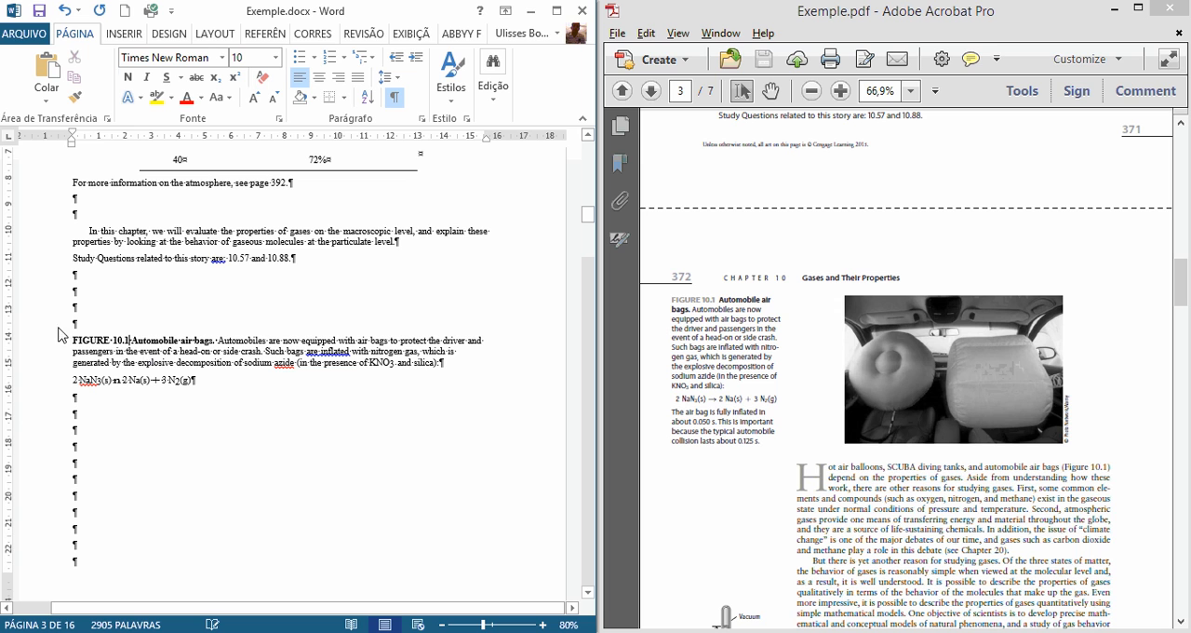
scroll(97, 340, "up", 1, "ctrl")
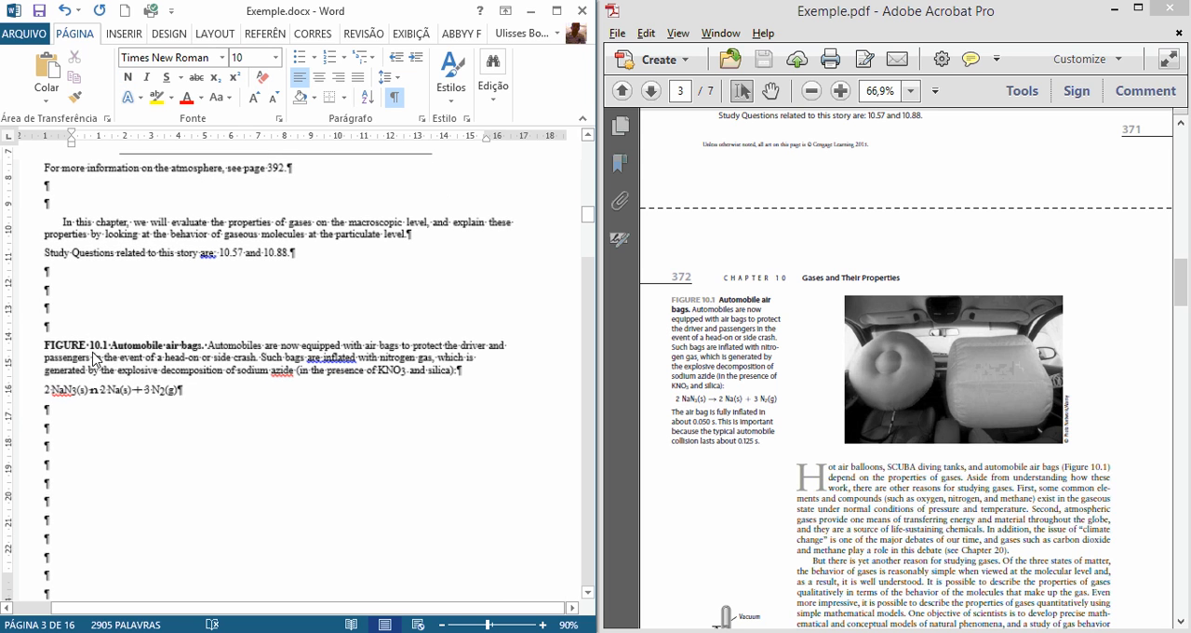
left_click(67, 346)
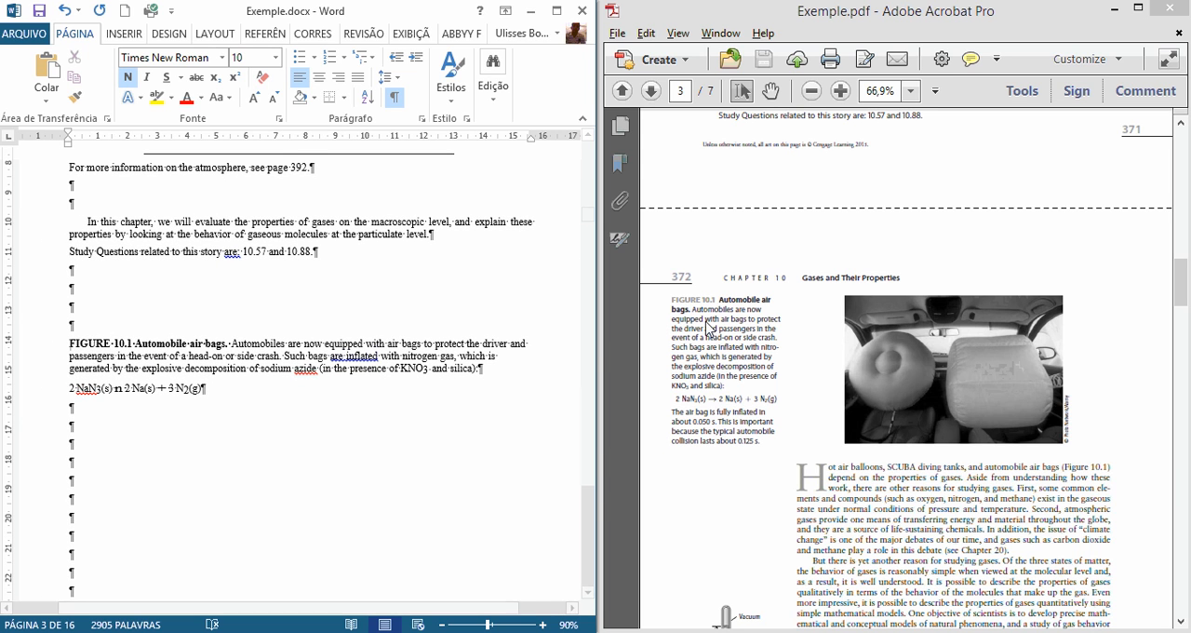
left_click(735, 310)
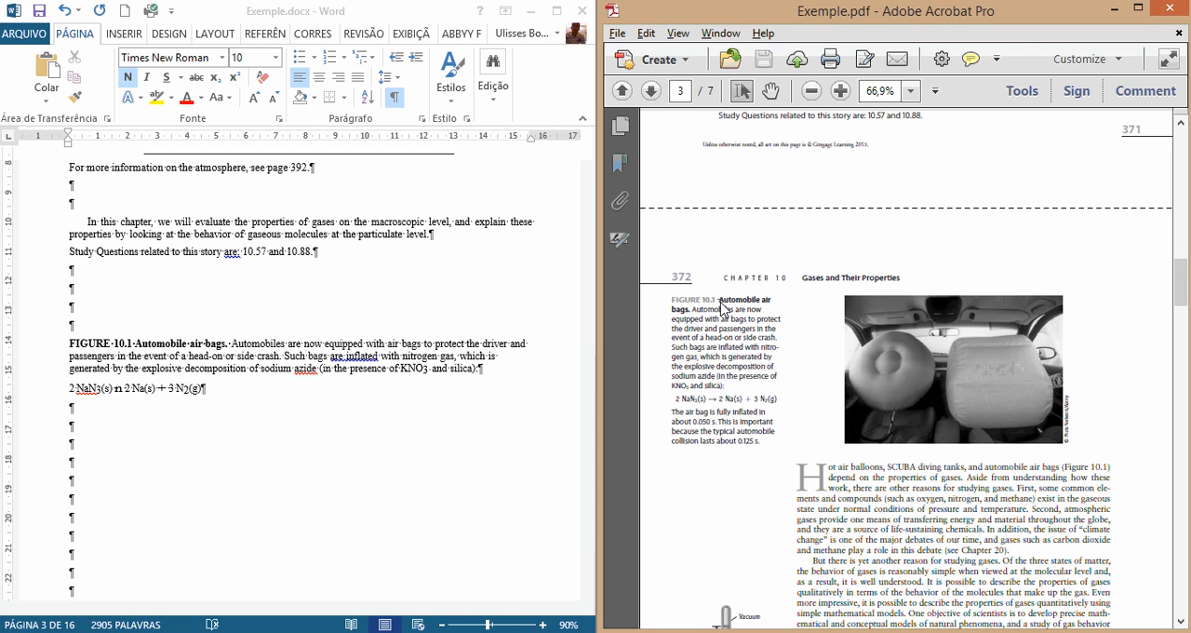
left_click_drag(728, 301, 691, 315)
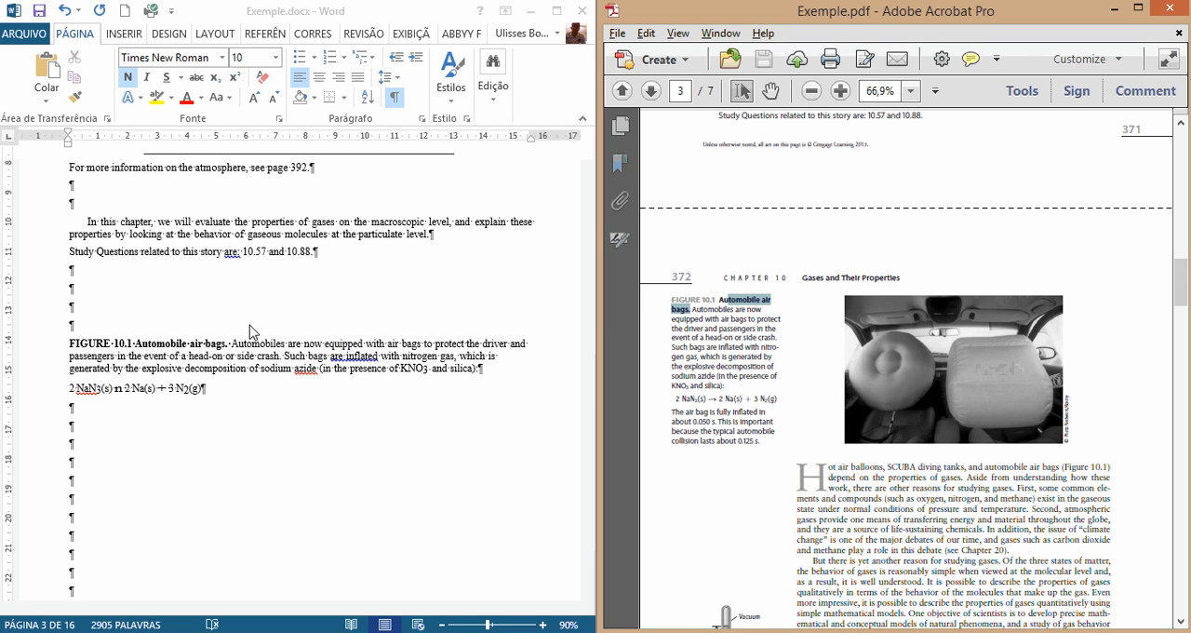
left_click(71, 343)
left_click_drag(70, 343, 229, 352)
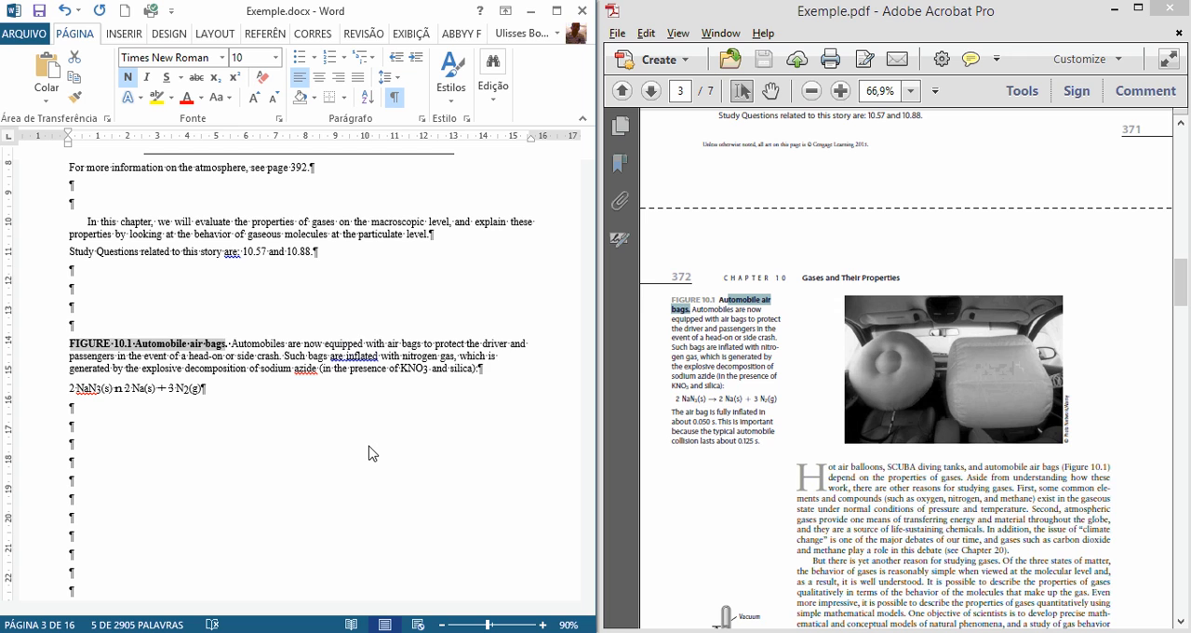
Step: Add the placeholder "[IMAGE]" in the empty paragraph directly above the FIGURE 10.1 caption and colour it red
left_click(307, 463)
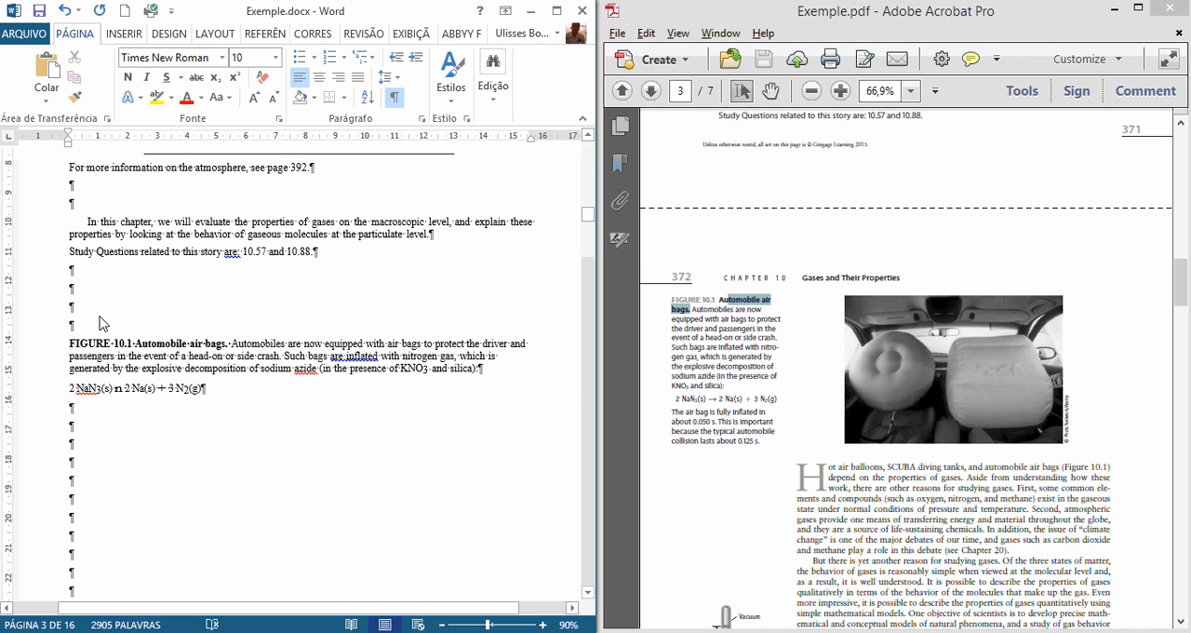
type("[IMAGE")
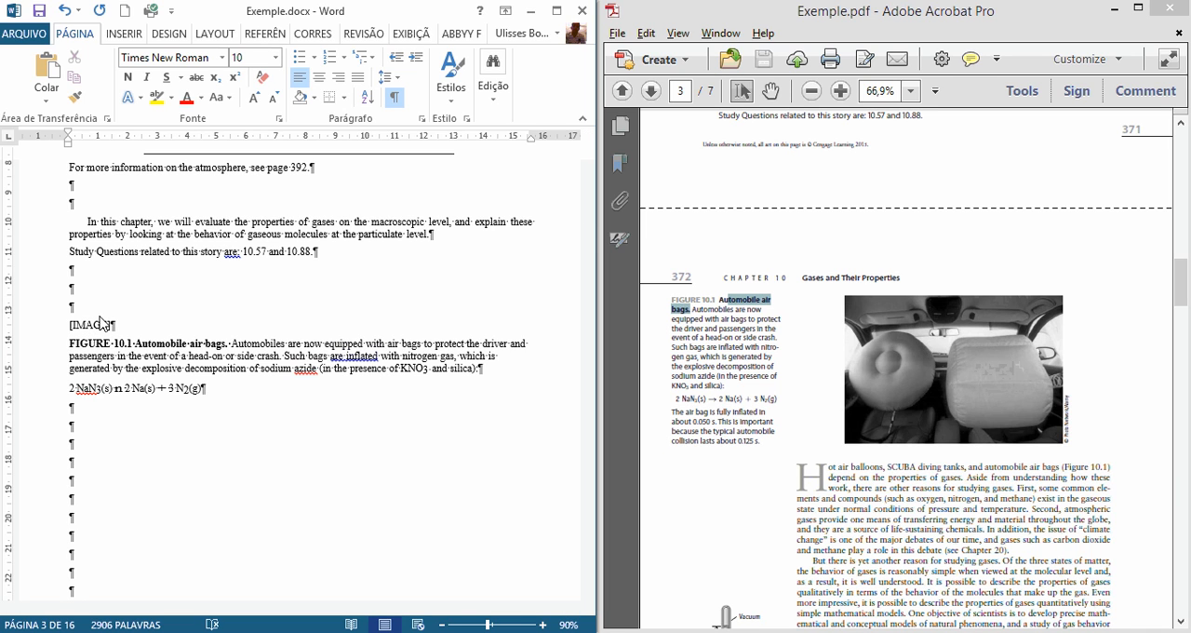
double_click(102, 323)
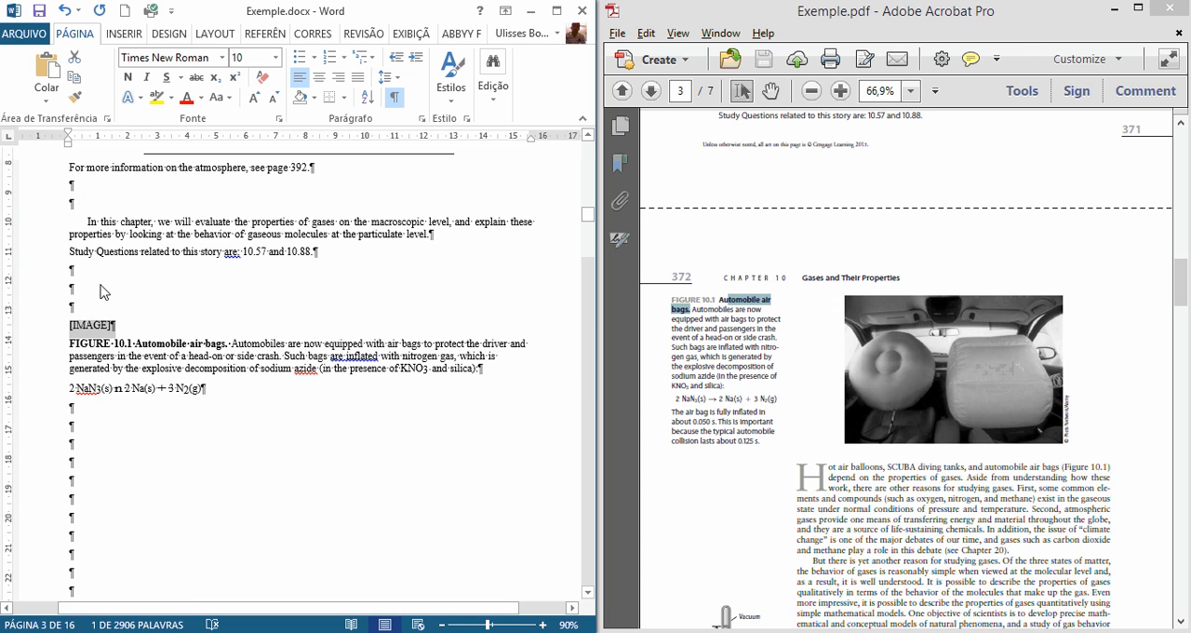
left_click(186, 97)
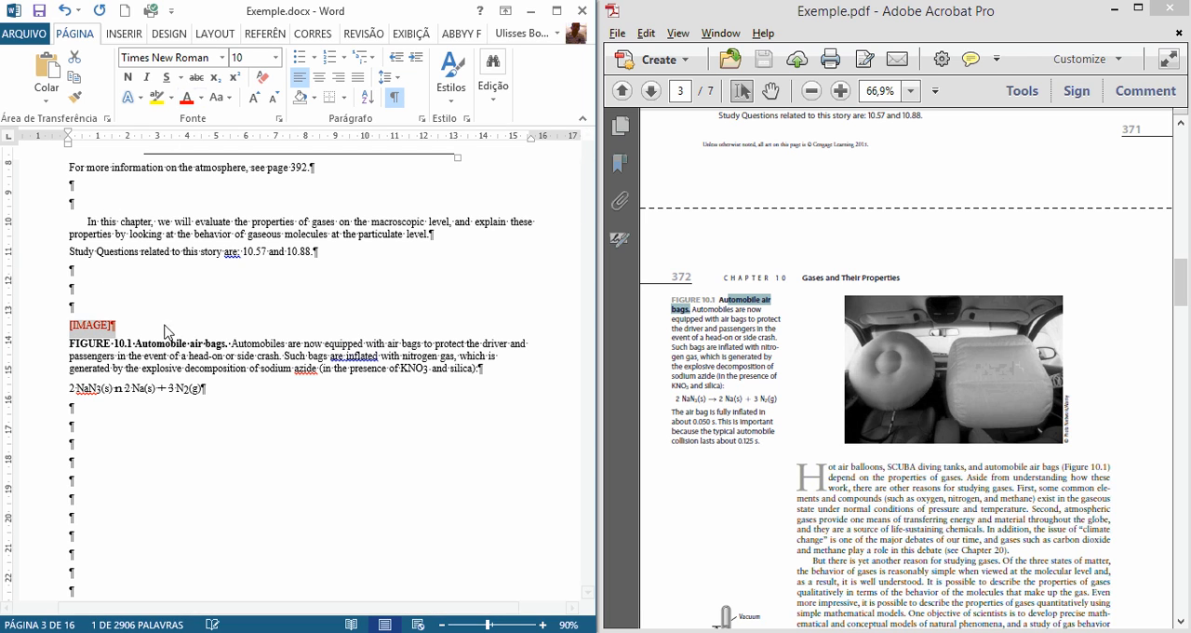
left_click(216, 413)
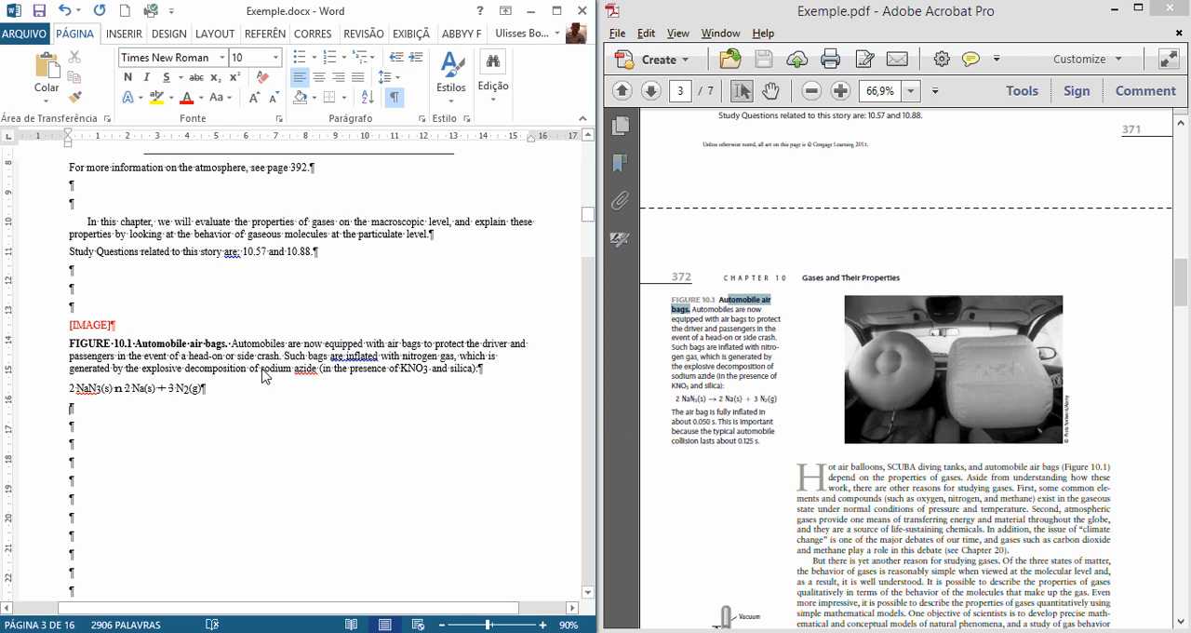
Step: Compare the sodium azide equation and the air bag paragraph after it with the FIGURE 10.1 caption in the PDF
left_click(653, 402)
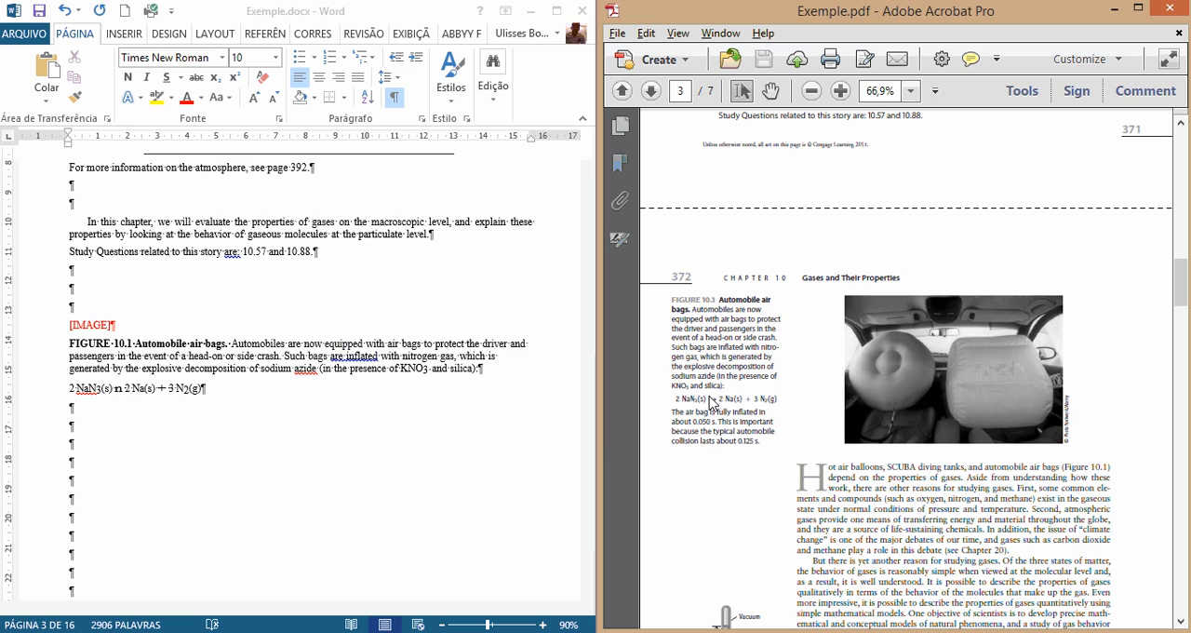
left_click_drag(70, 390, 205, 391)
scroll(183, 424, "down", 1)
scroll(183, 424, "down", 1)
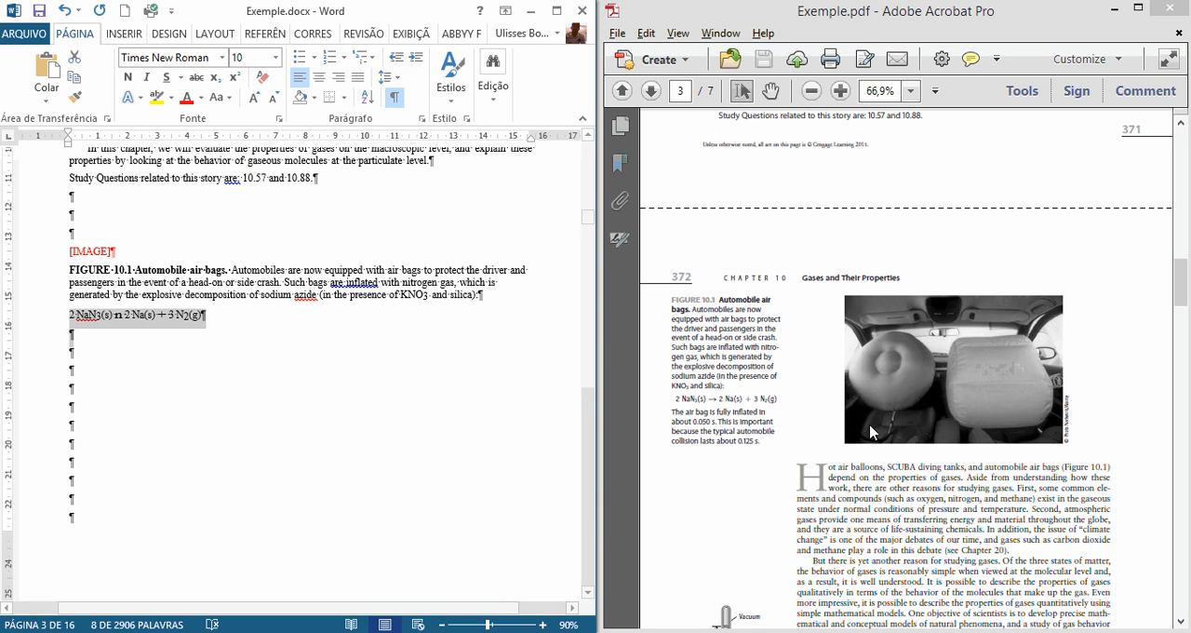
left_click(133, 375)
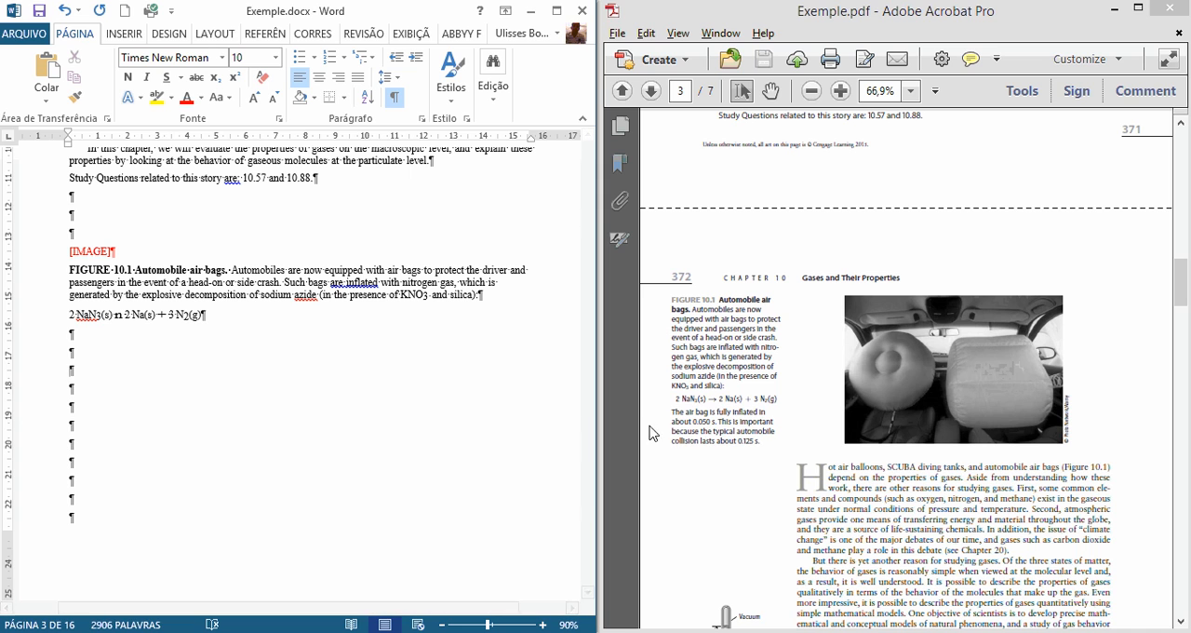
left_click_drag(672, 410, 768, 456)
key("ctrl+c")
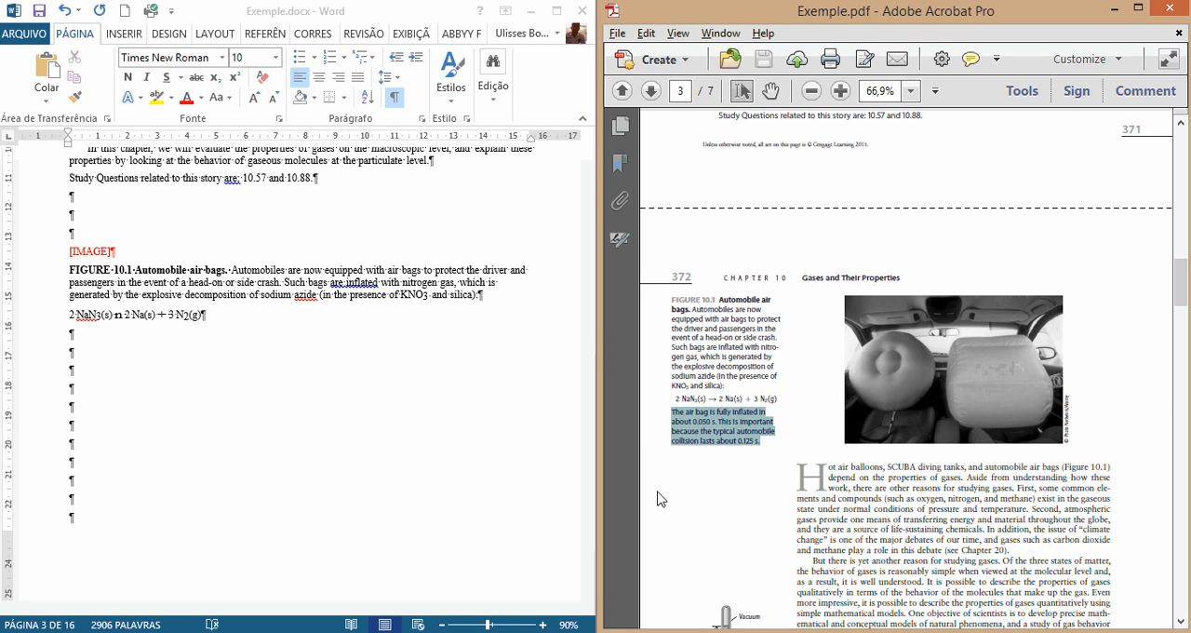
Step: Move the "The air bag is fully inflated" paragraph up from the next page to below the equation, removing surplus empty paragraphs
left_click(83, 392)
scroll(134, 372, "down", 2)
scroll(133, 372, "up", 1)
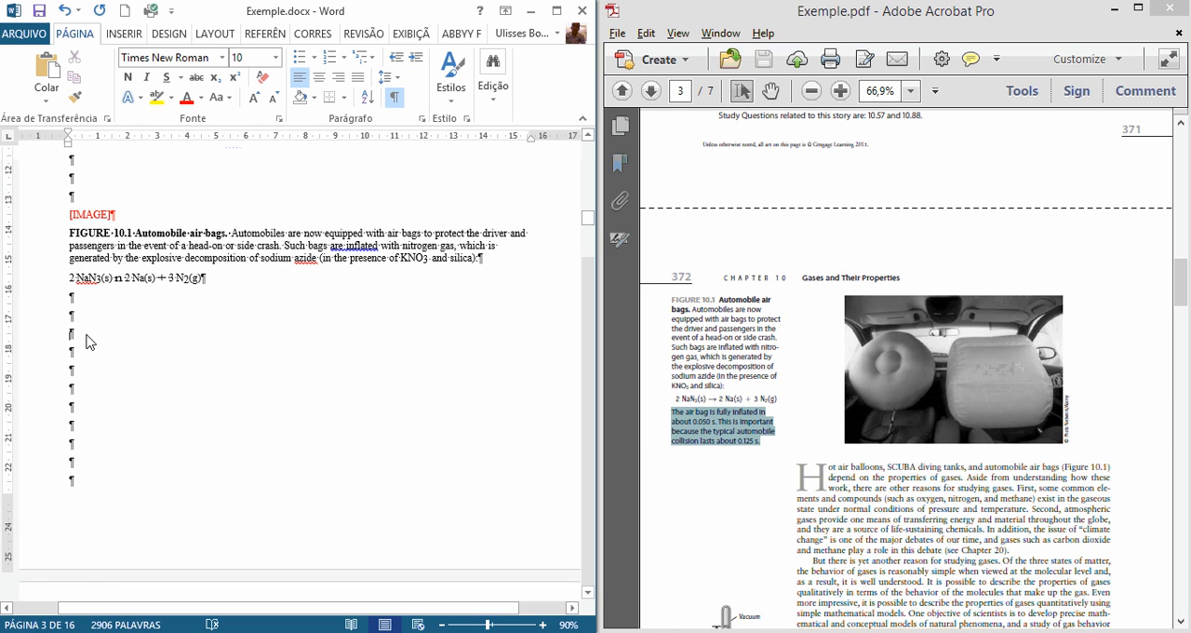
key("ctrl+v")
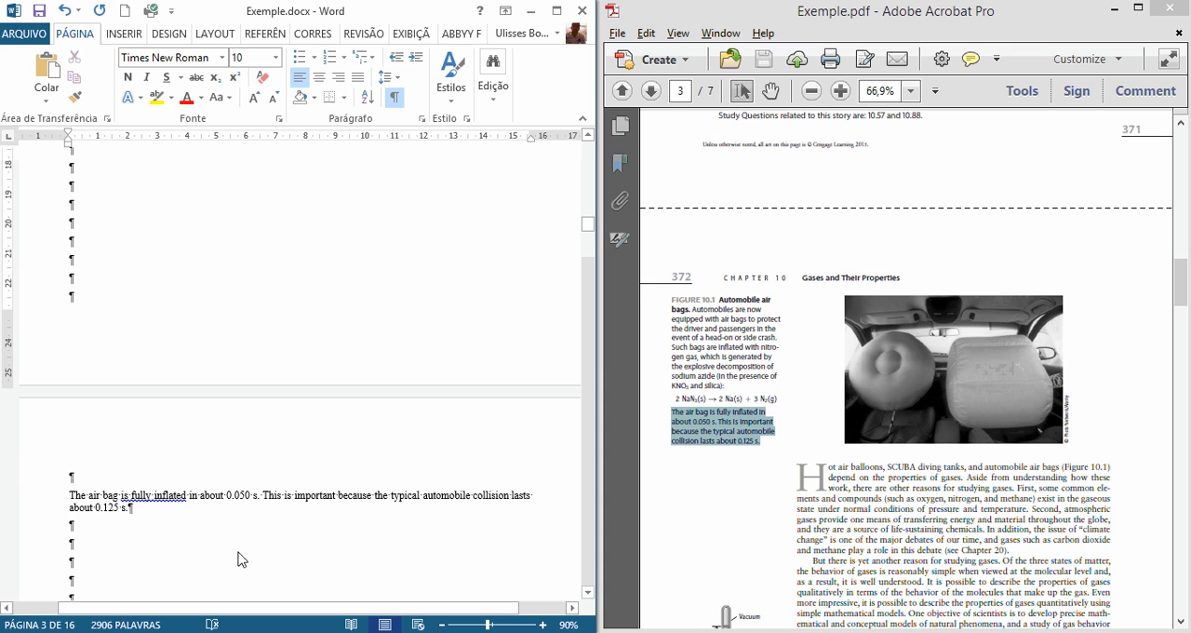
left_click_drag(70, 500, 94, 514)
scroll(128, 400, "up", 3)
scroll(129, 400, "up", 1)
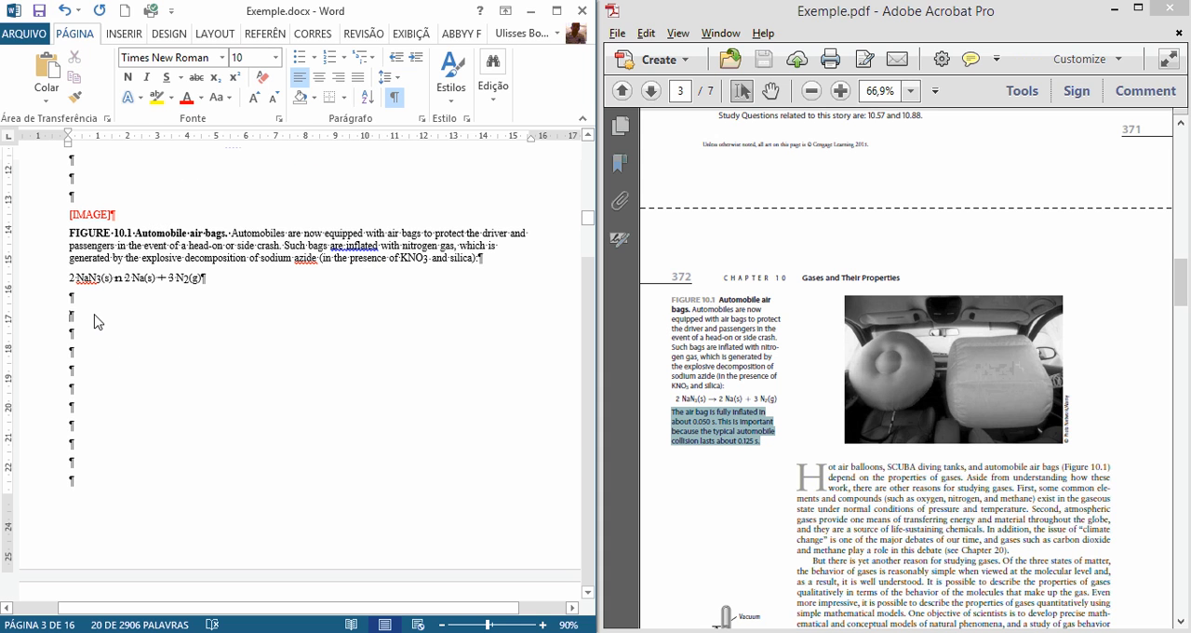
key("BackSpace")
key("BackSpace")
key("BackSpace")
key("BackSpace")
key("BackSpace")
key("BackSpace")
key("BackSpace")
key("BackSpace")
key("BackSpace")
key("BackSpace")
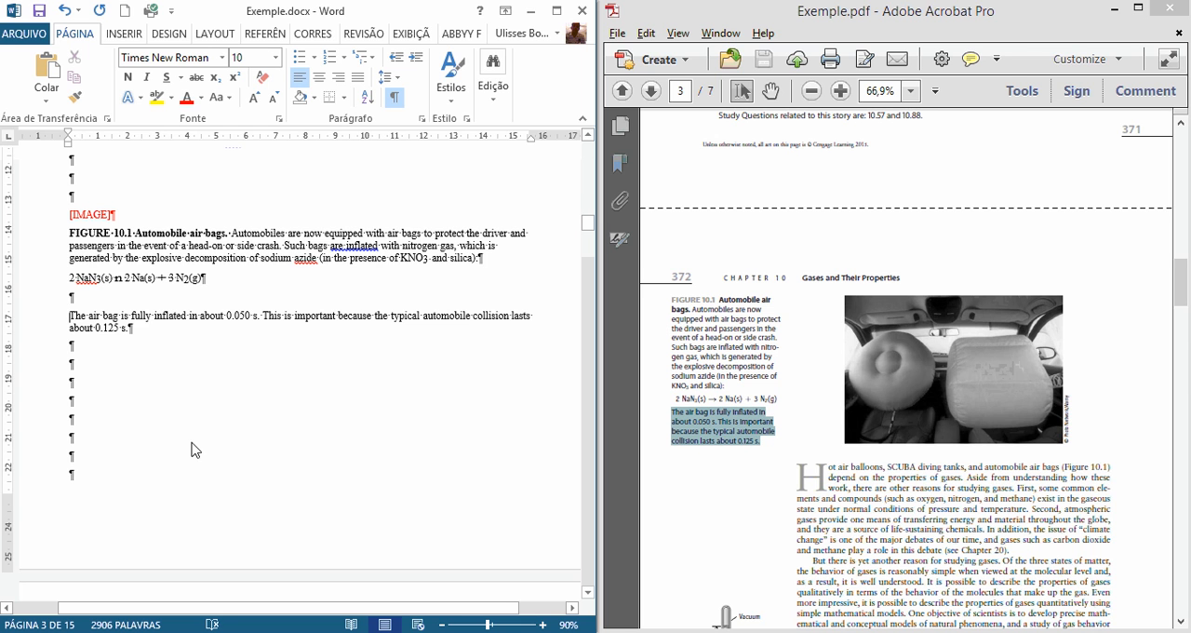
Step: Add the placeholder "[IMAGE]" in the third empty paragraph below the "The air bag is fully inflated" paragraph and colour it red
scroll(181, 433, "down", 2)
scroll(242, 468, "down", 5)
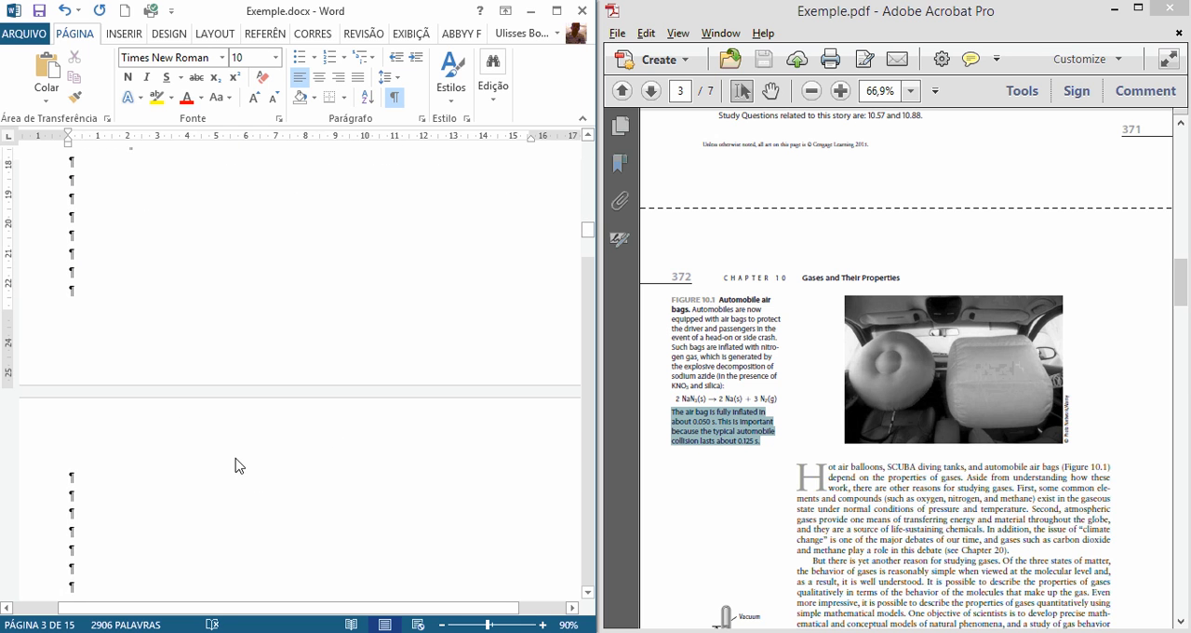
scroll(238, 466, "up", 1)
double_click(1049, 488)
scroll(872, 483, "down", 7)
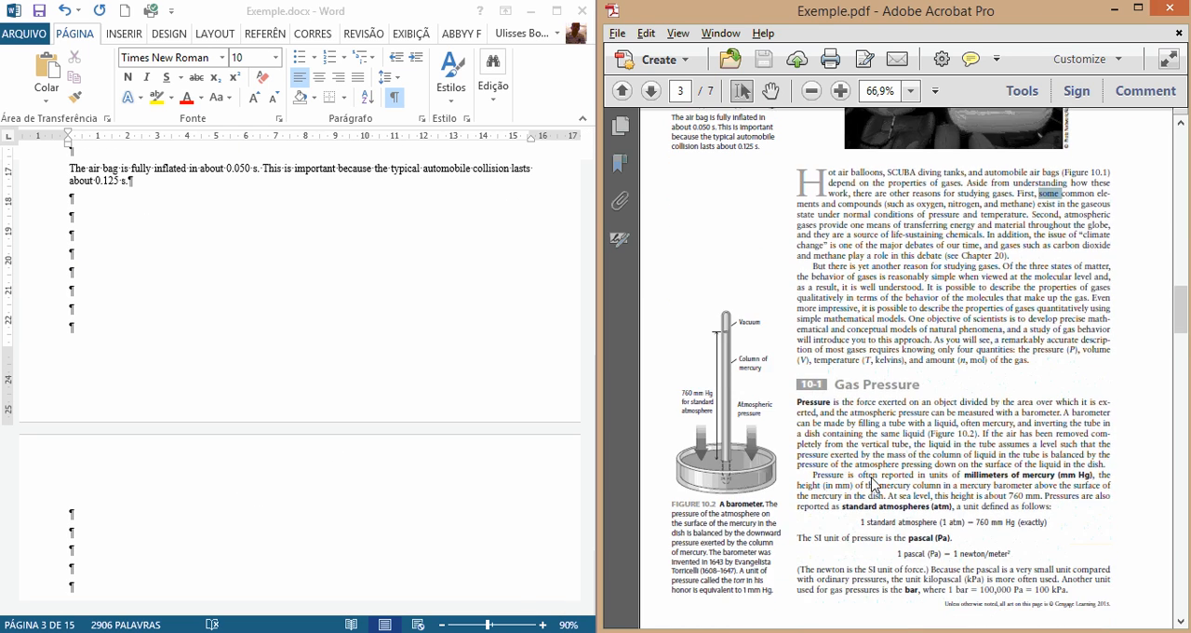
scroll(872, 483, "down", 2)
left_click(115, 254)
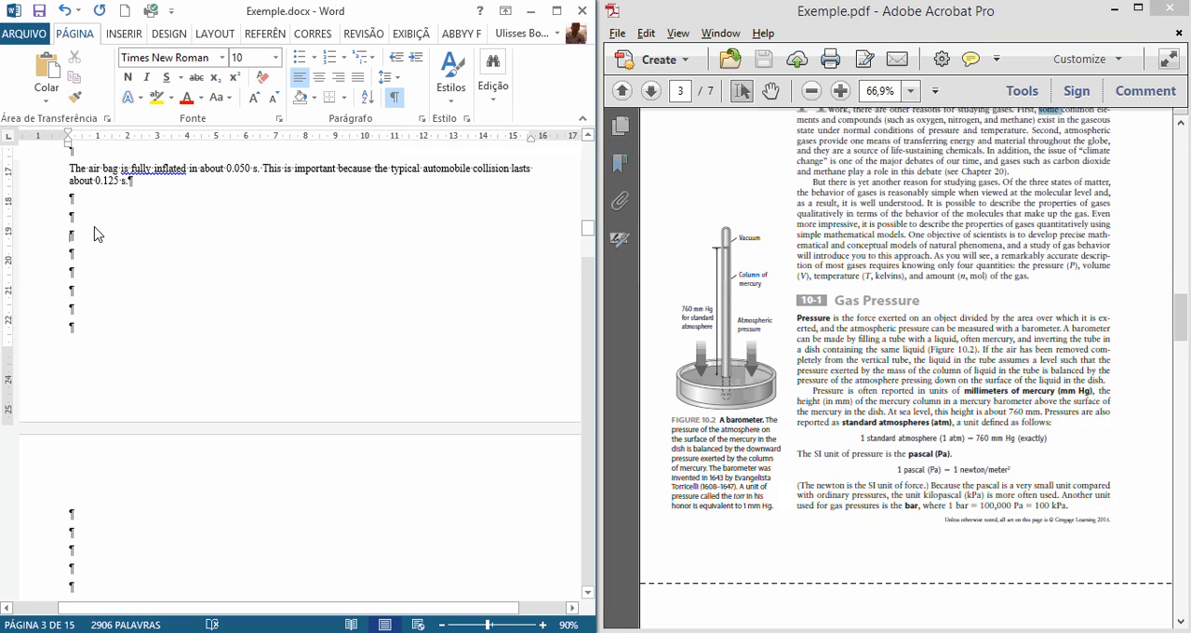
left_click(97, 233)
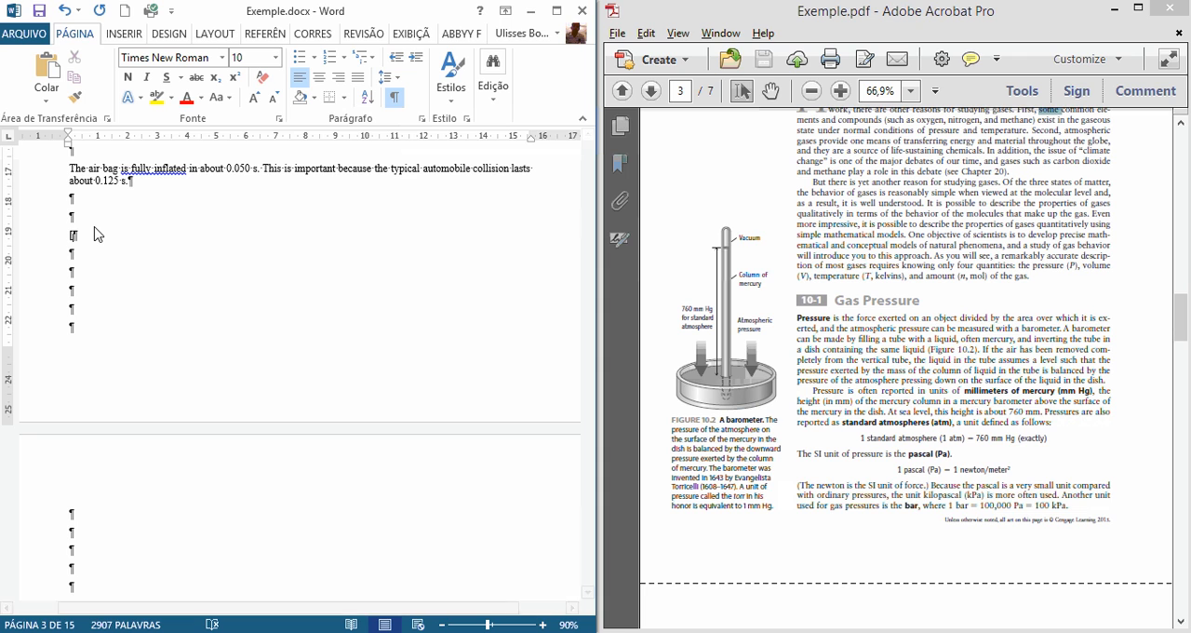
type("[IAM")
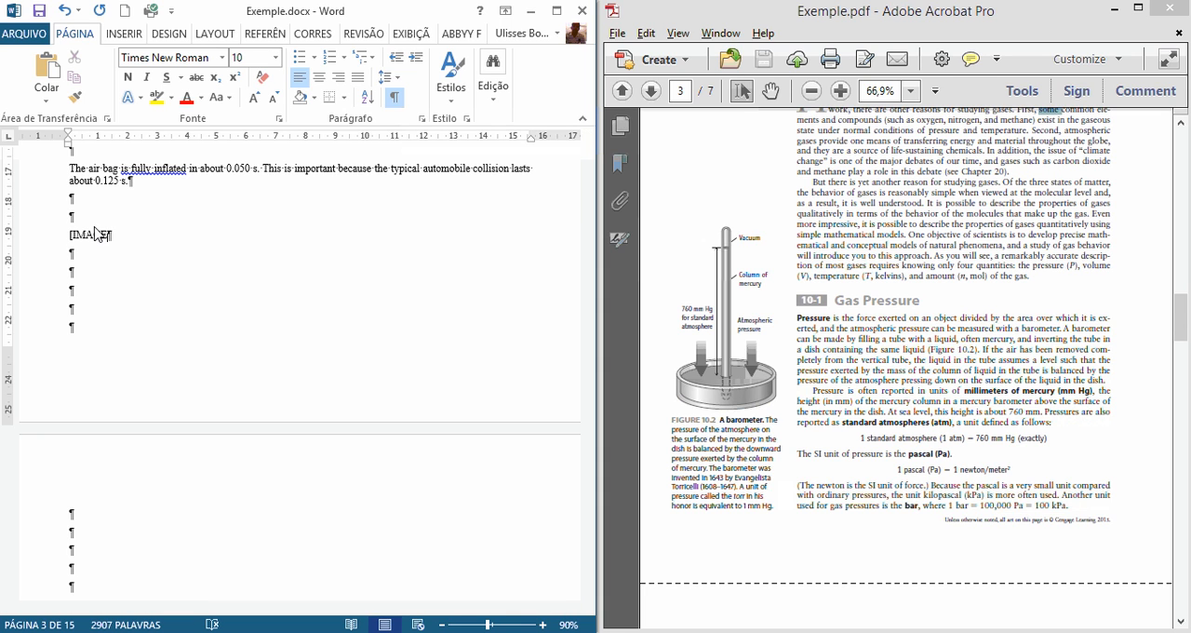
triple_click(96, 234)
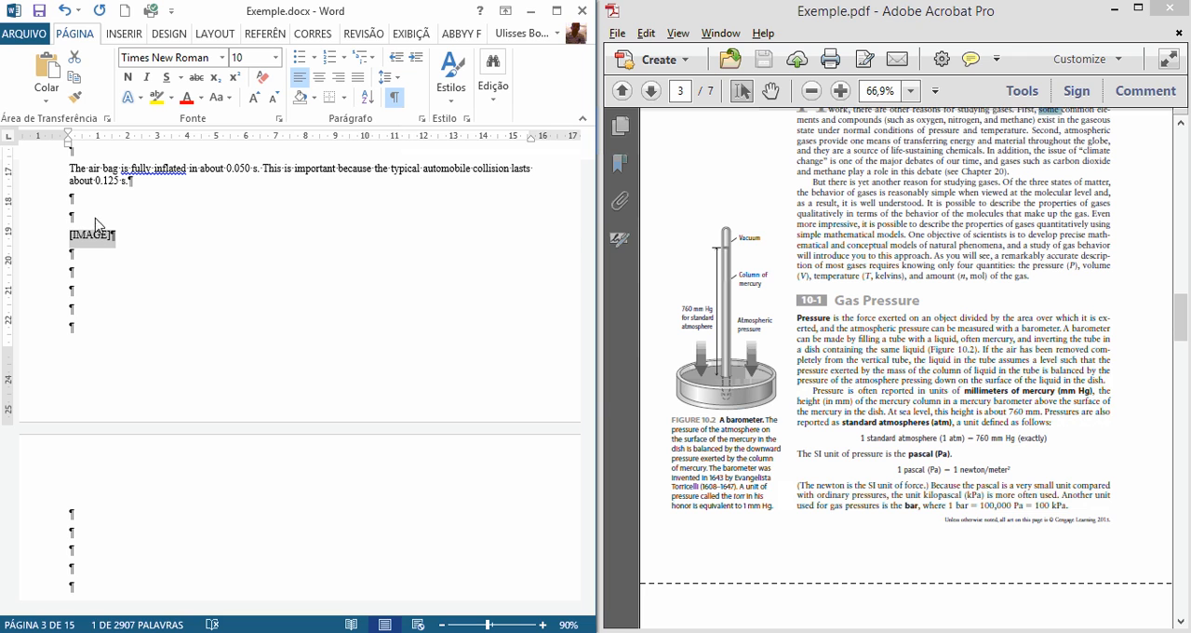
left_click(187, 97)
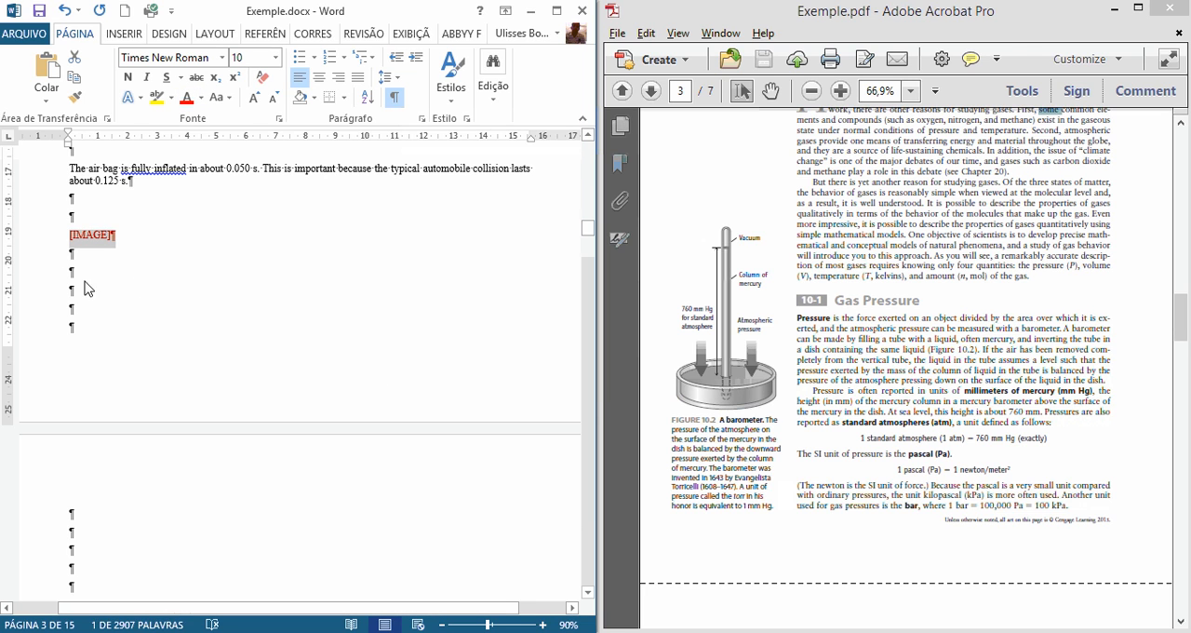
Step: Delete surplus empty paragraphs between the new "[IMAGE]" placeholder and "Vacuum", checking the barometer figure in the PDF
left_click(85, 289)
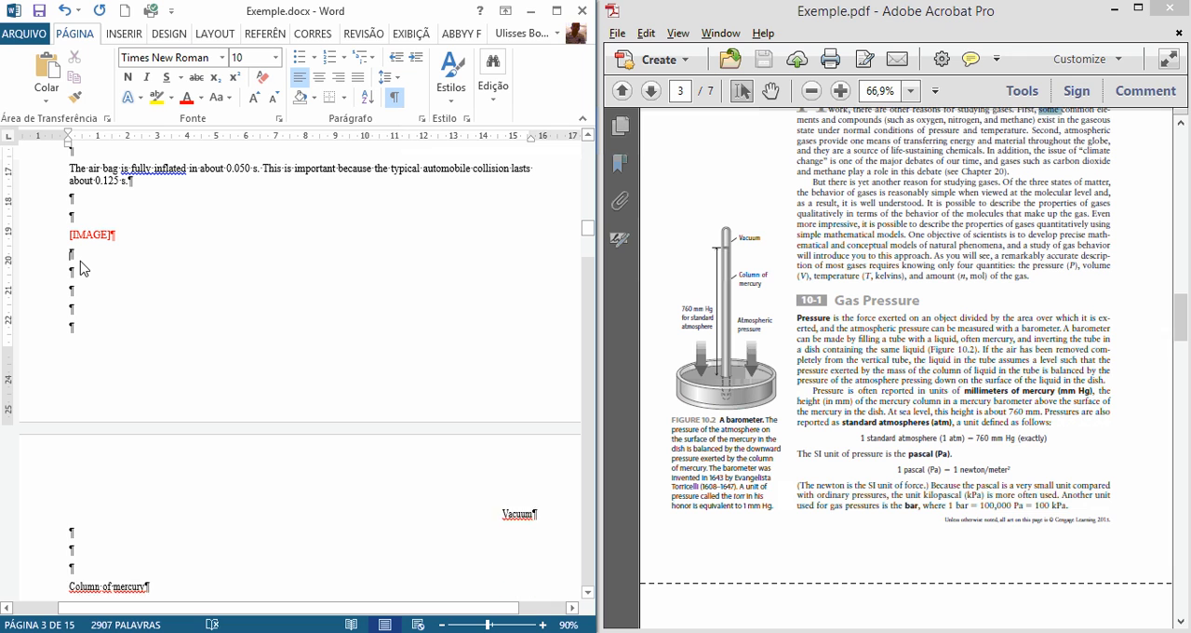
key("Delete")
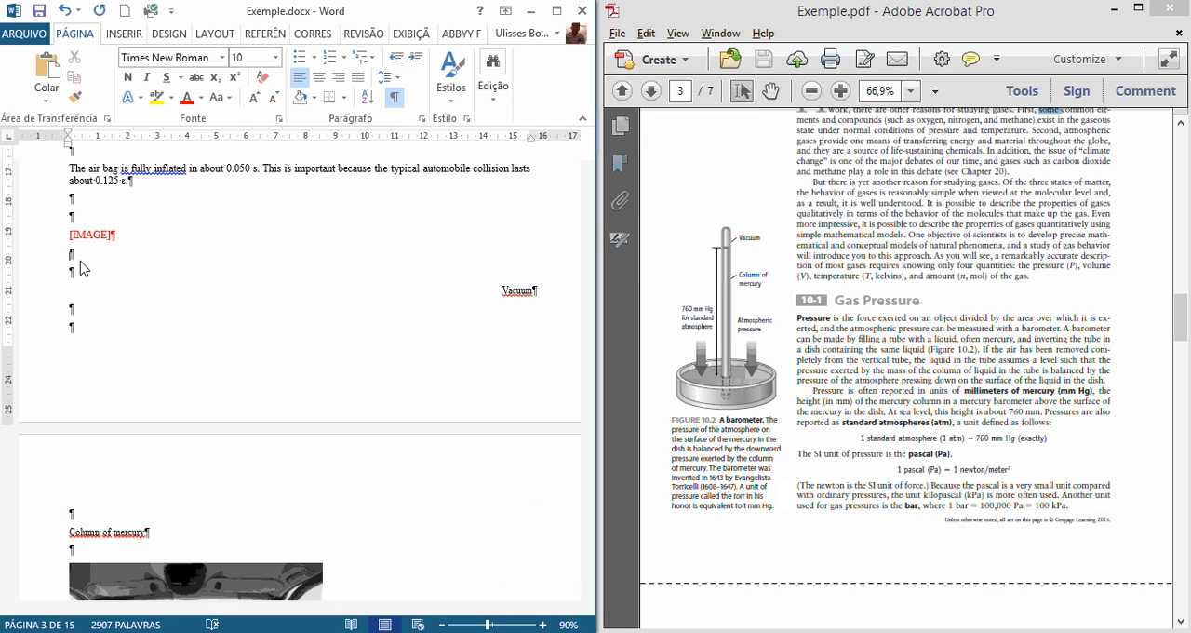
left_click(739, 259)
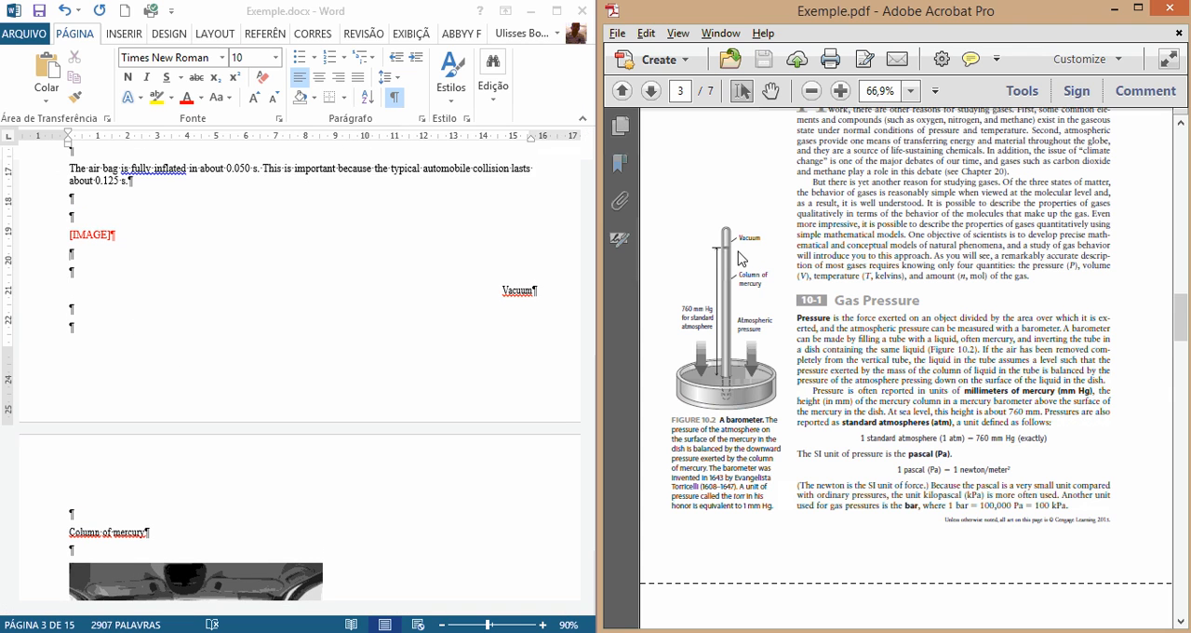
left_click_drag(687, 207, 757, 405)
left_click(252, 287)
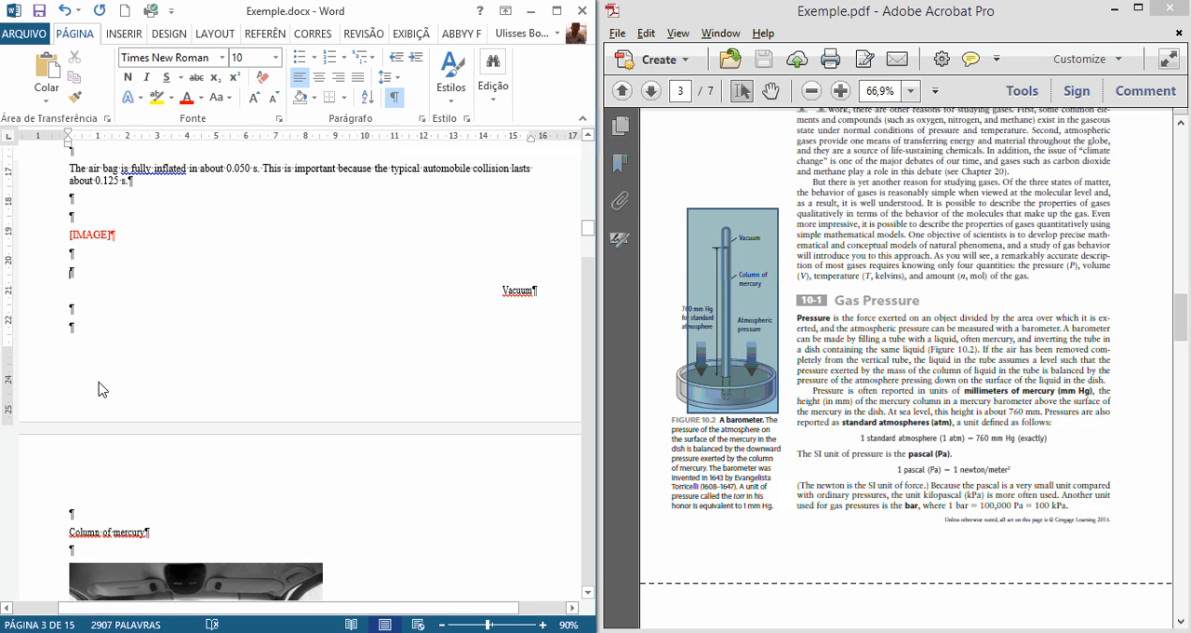
Step: Delete the air bag photo below the "Column of mercury" label
scroll(112, 393, "down", 2)
scroll(131, 389, "down", 4)
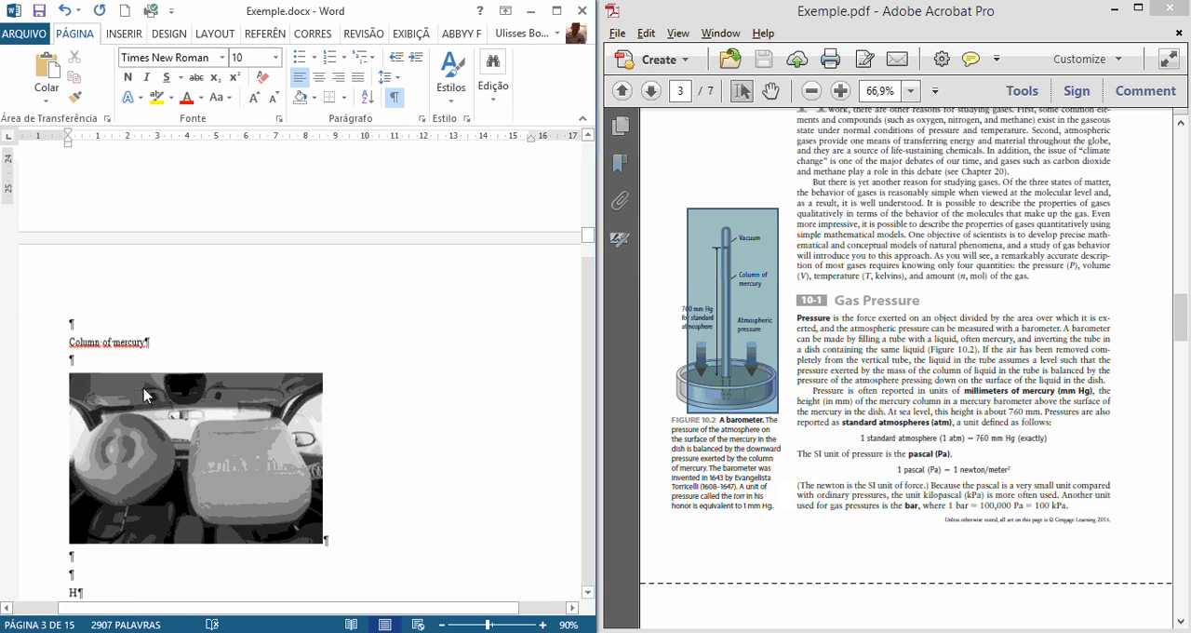
left_click(154, 407)
key("Delete")
Step: Save the document and left-align the paragraphs from below the "[IMAGE]" placeholder down to just above the stray "H"
scroll(82, 349, "up", 8)
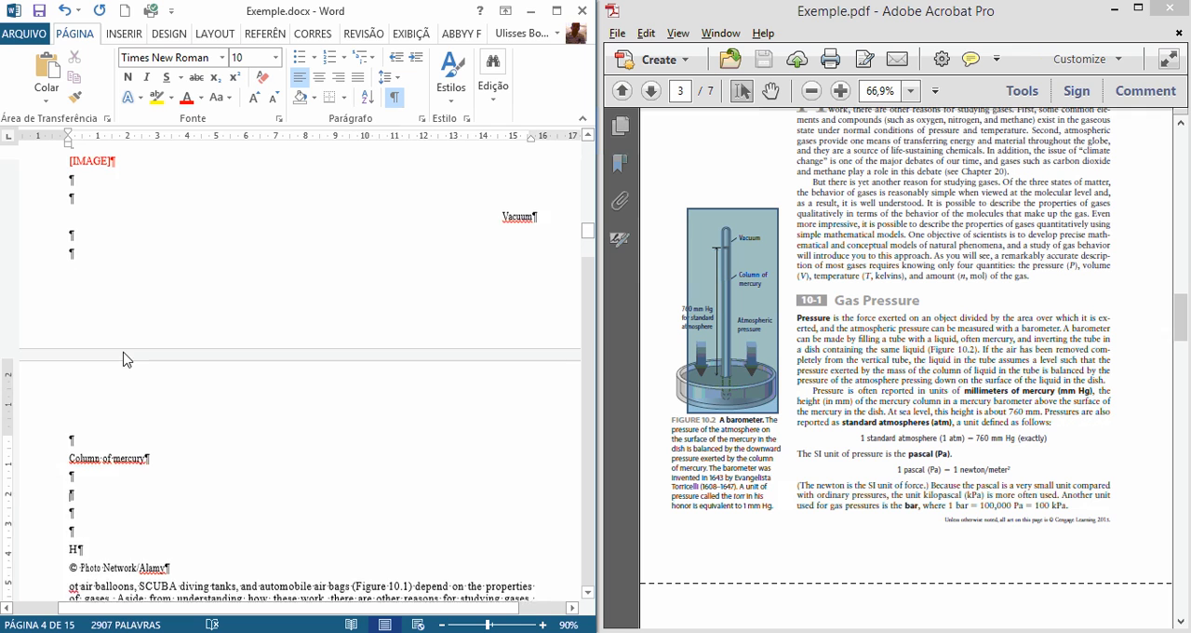
left_click(484, 366)
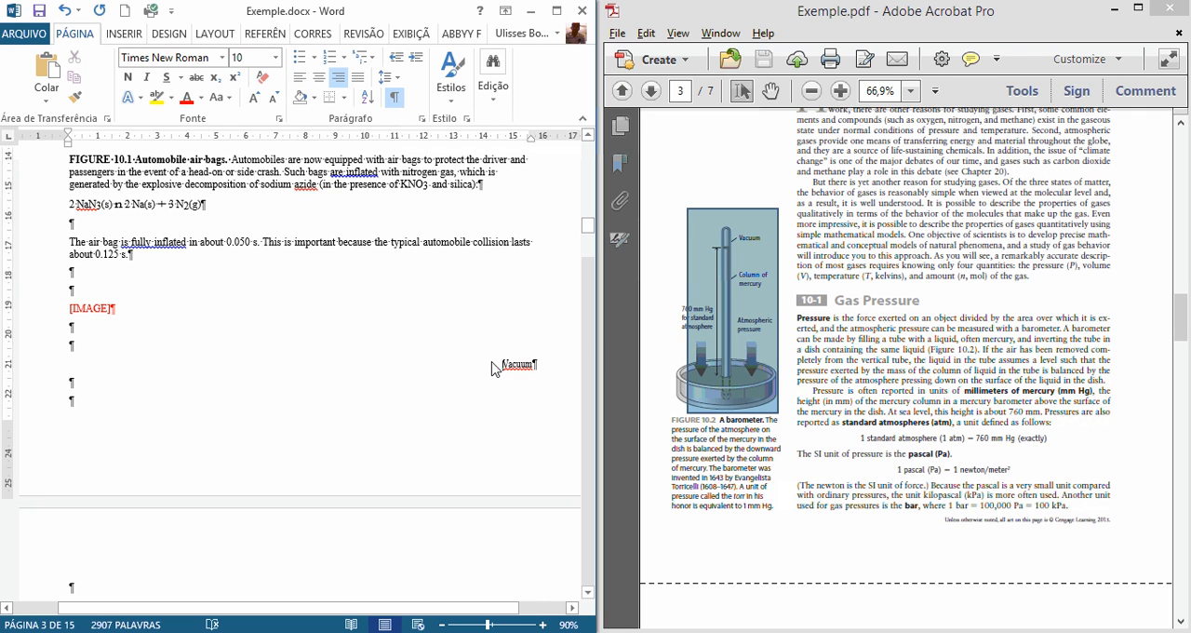
scroll(489, 368, "down", 3)
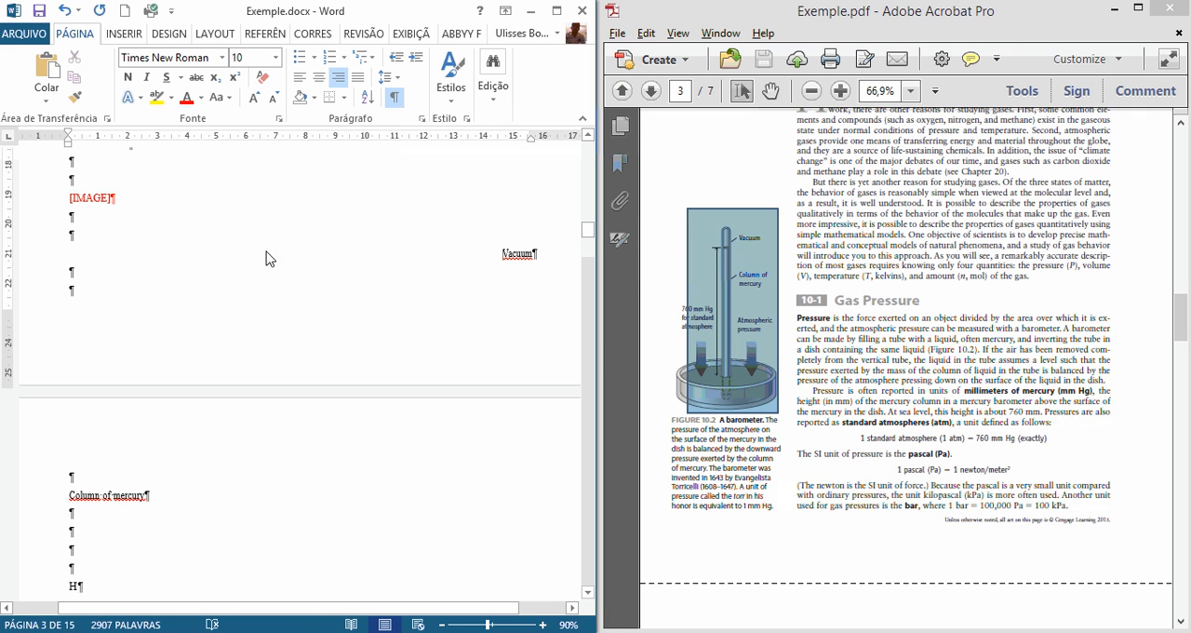
key("ctrl+s")
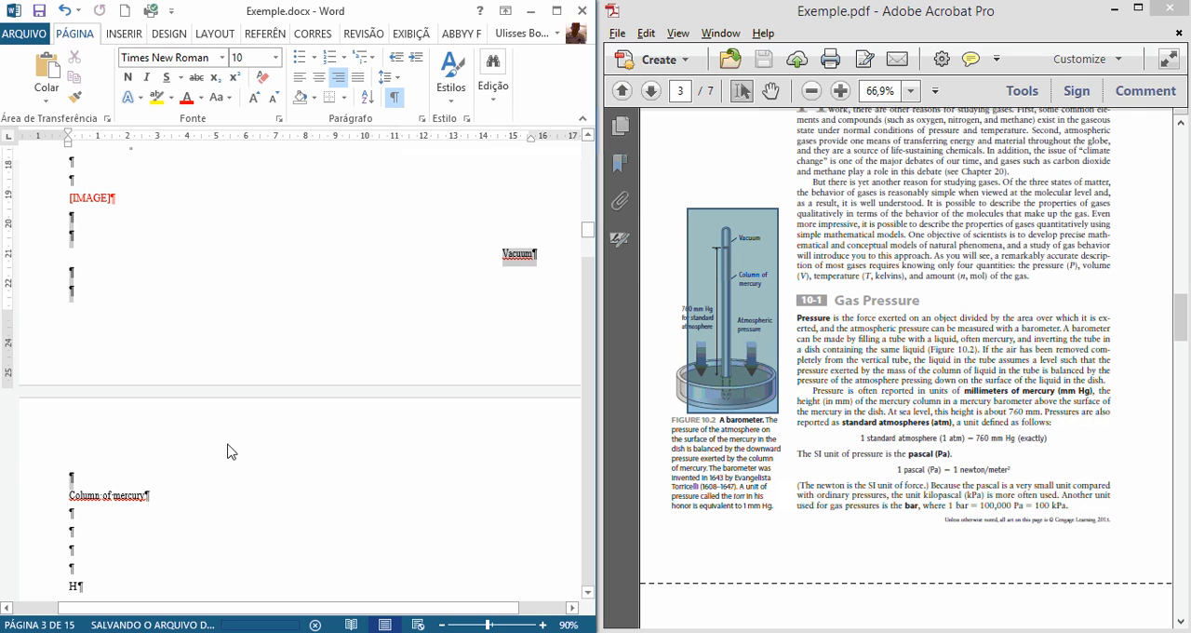
scroll(223, 465, "down", 1)
scroll(222, 466, "down", 2)
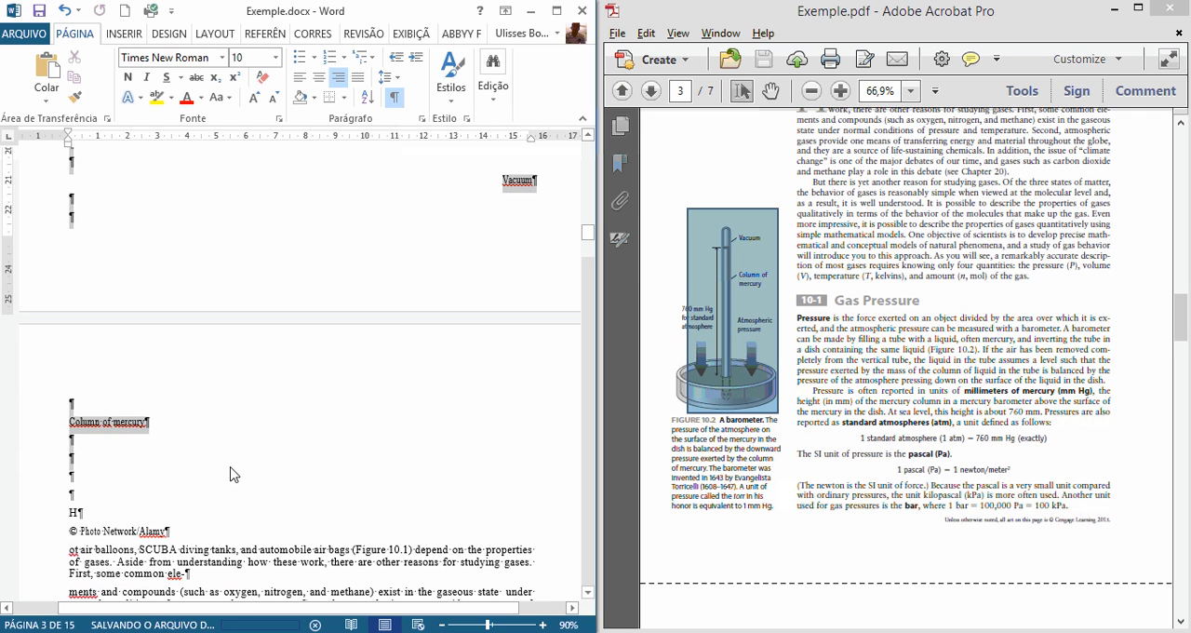
left_click_drag(231, 467, 244, 492)
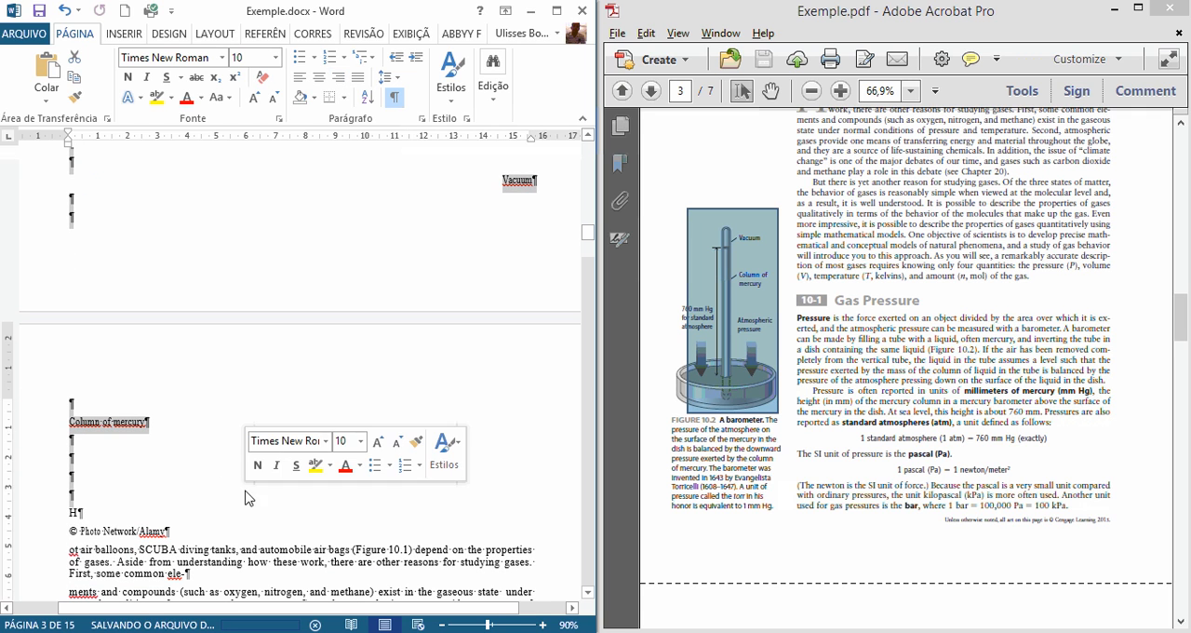
scroll(79, 147, "up", 3)
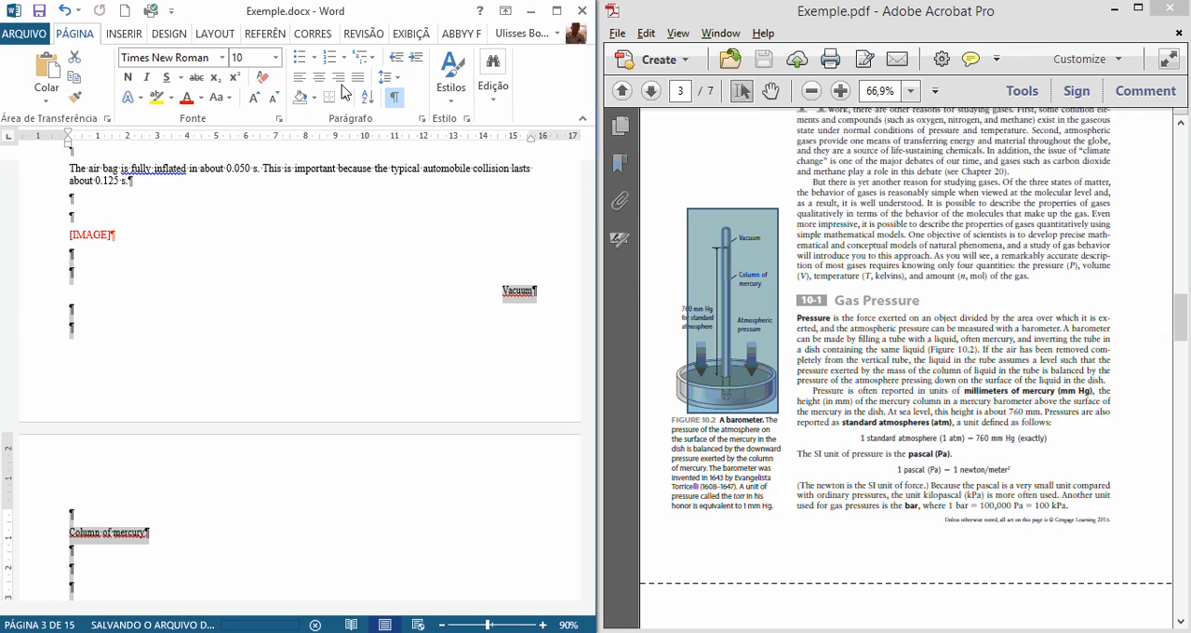
left_click(300, 77)
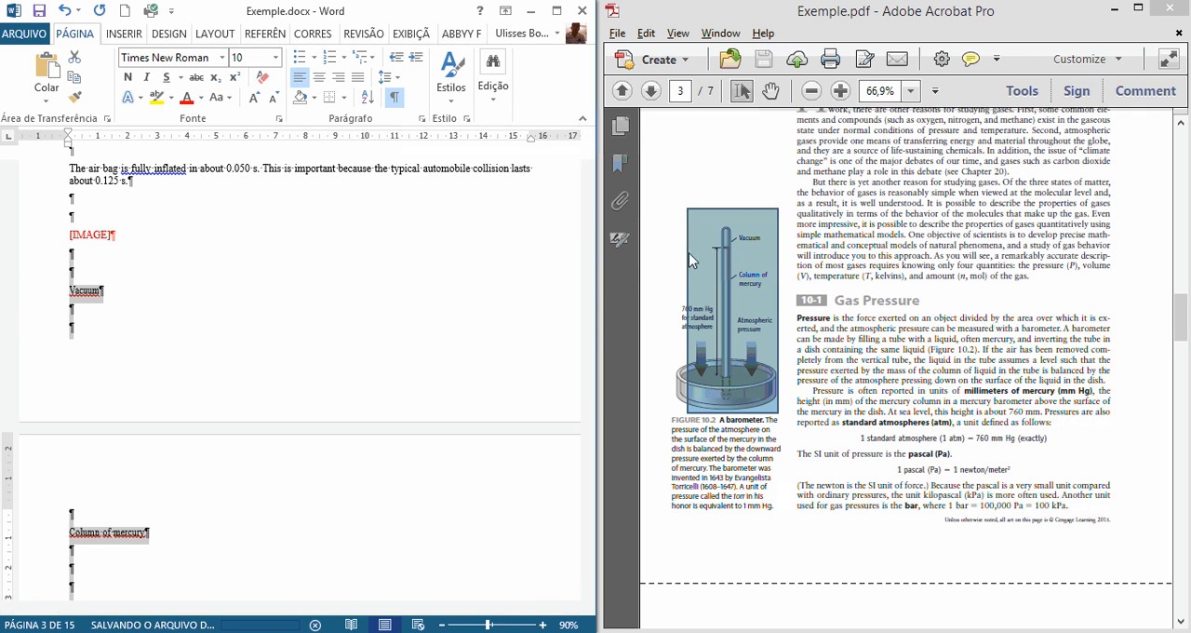
Step: Delete the surplus empty paragraphs so that "Column of mercury" directly follows "Vacuum"
left_click(793, 241)
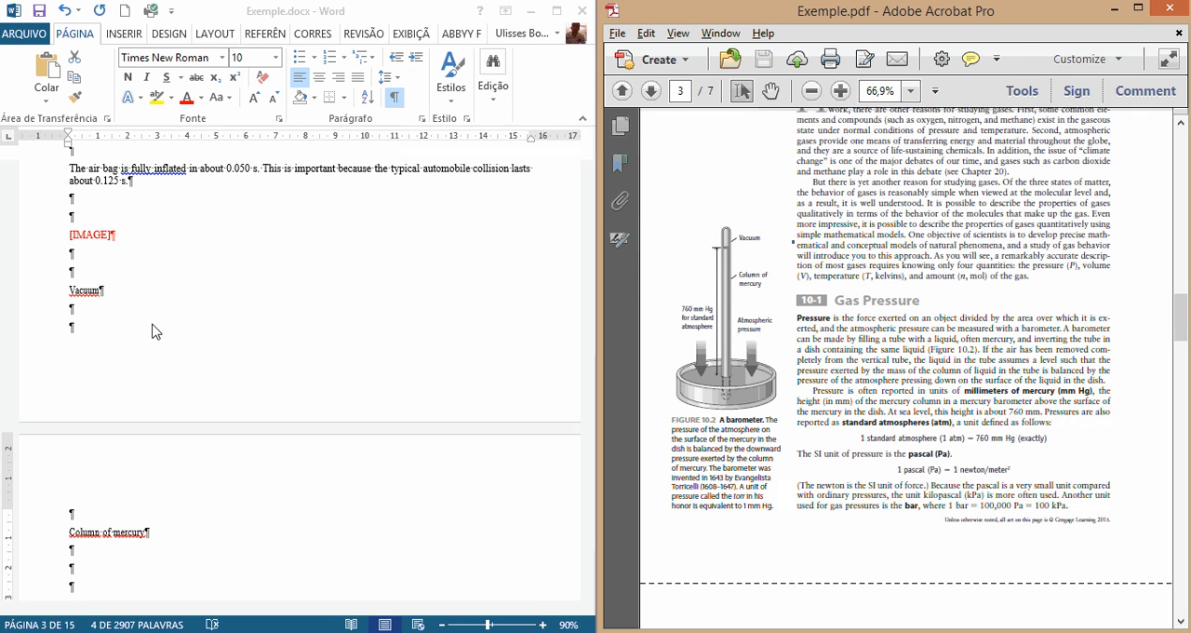
left_click(103, 316)
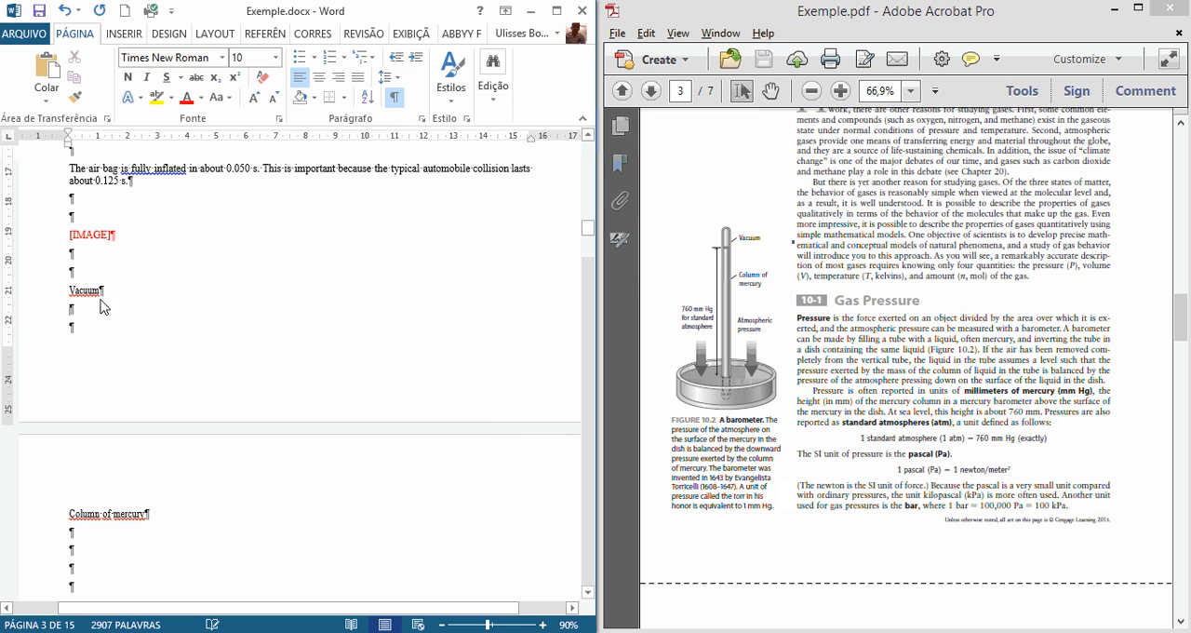
key("Delete")
key("Delete")
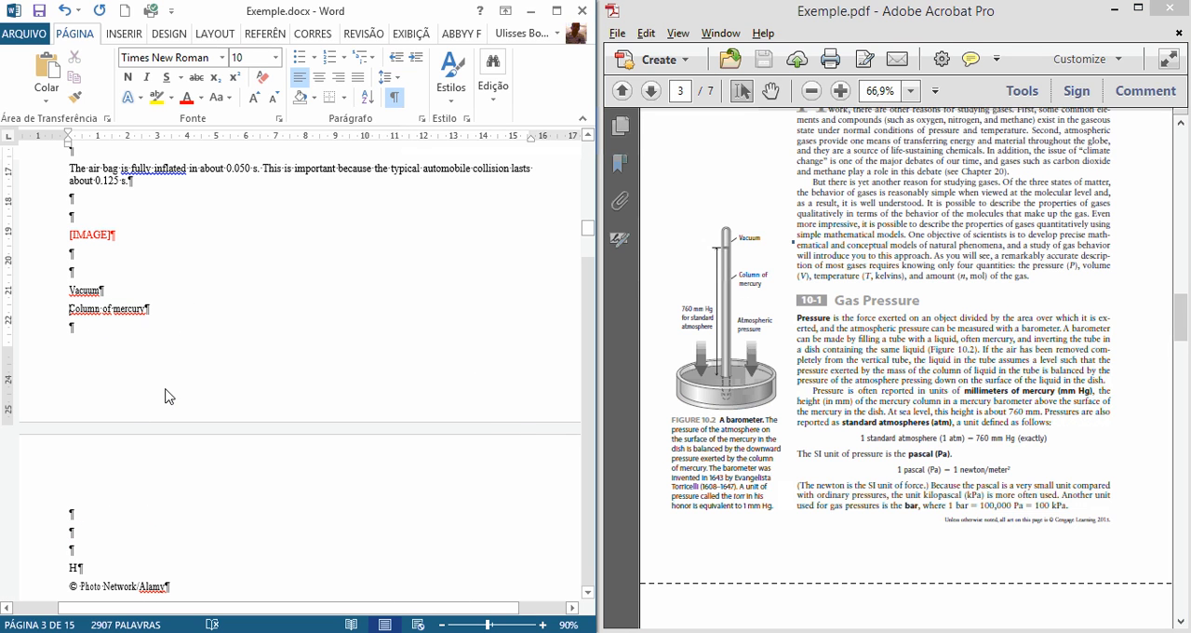
Step: Compare the "Vacuum" and "Column of mercury" labels and the text after them with the barometer figure in the PDF
key("ctrl+v")
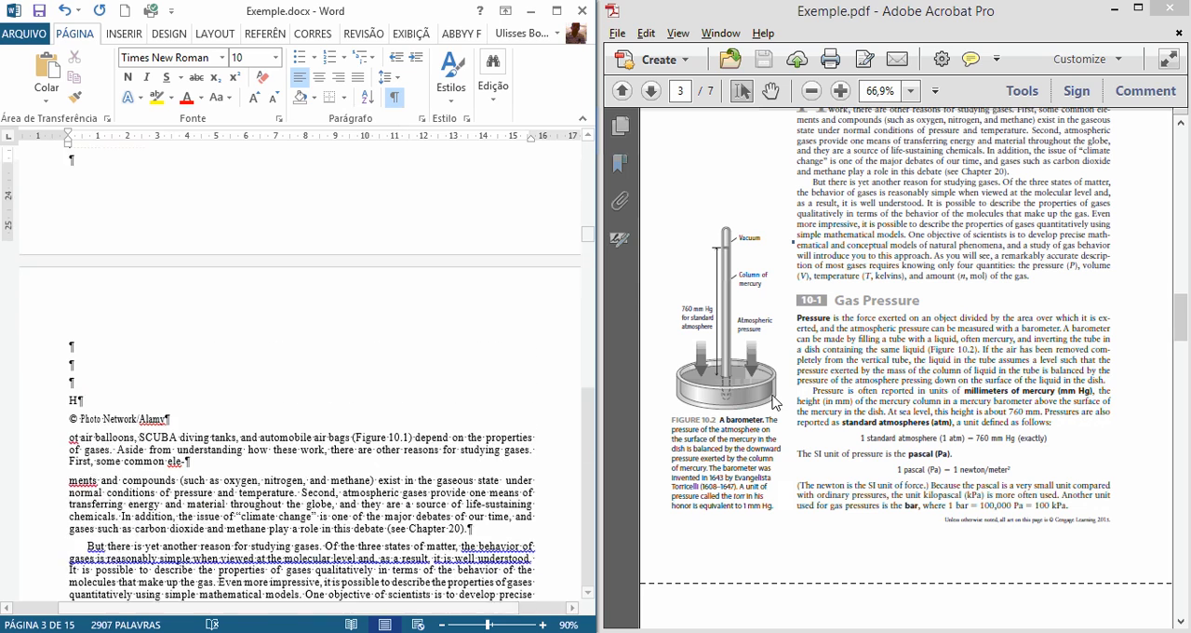
left_click(688, 316)
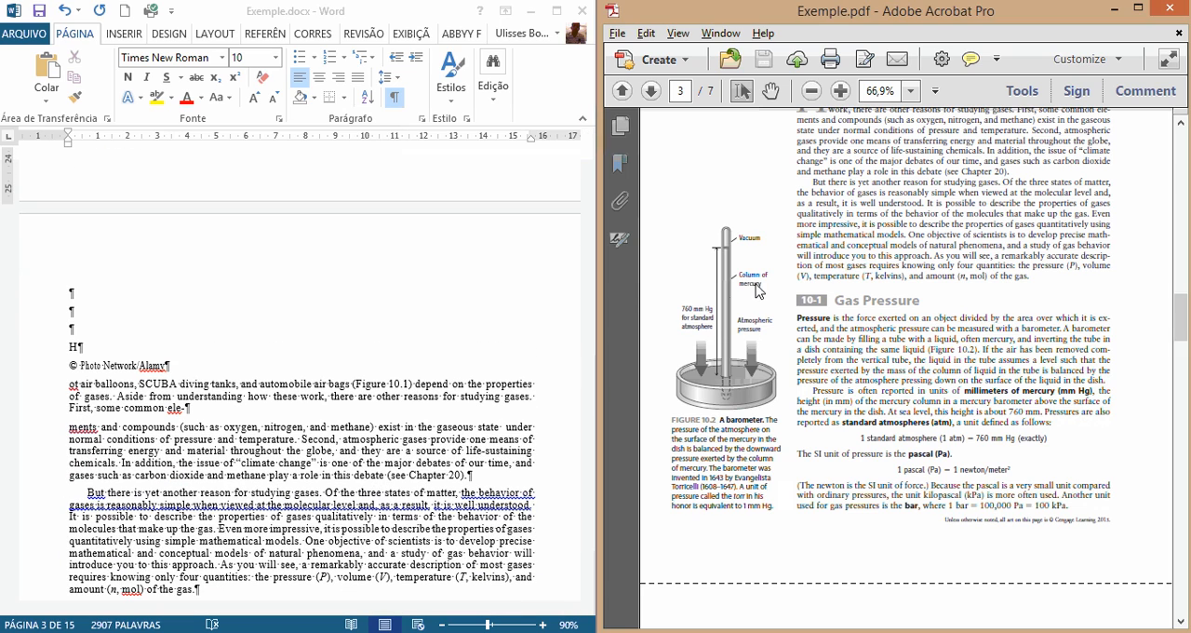
scroll(849, 420, "up", 6)
scroll(850, 421, "down", 5)
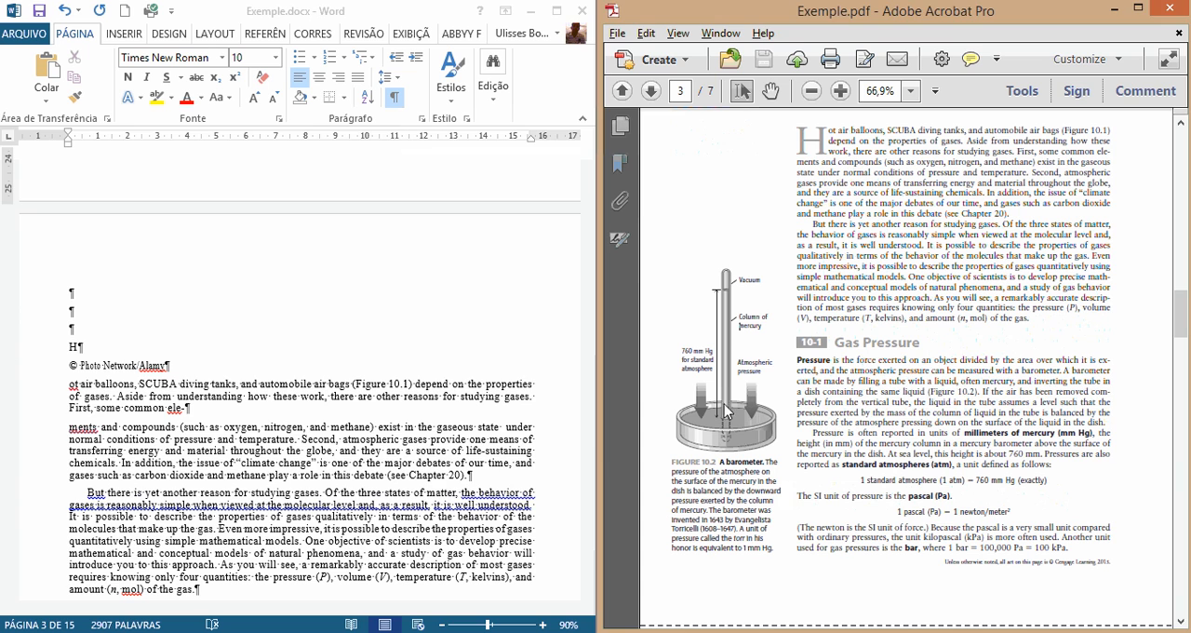
left_click(166, 277)
scroll(166, 288, "up", 3)
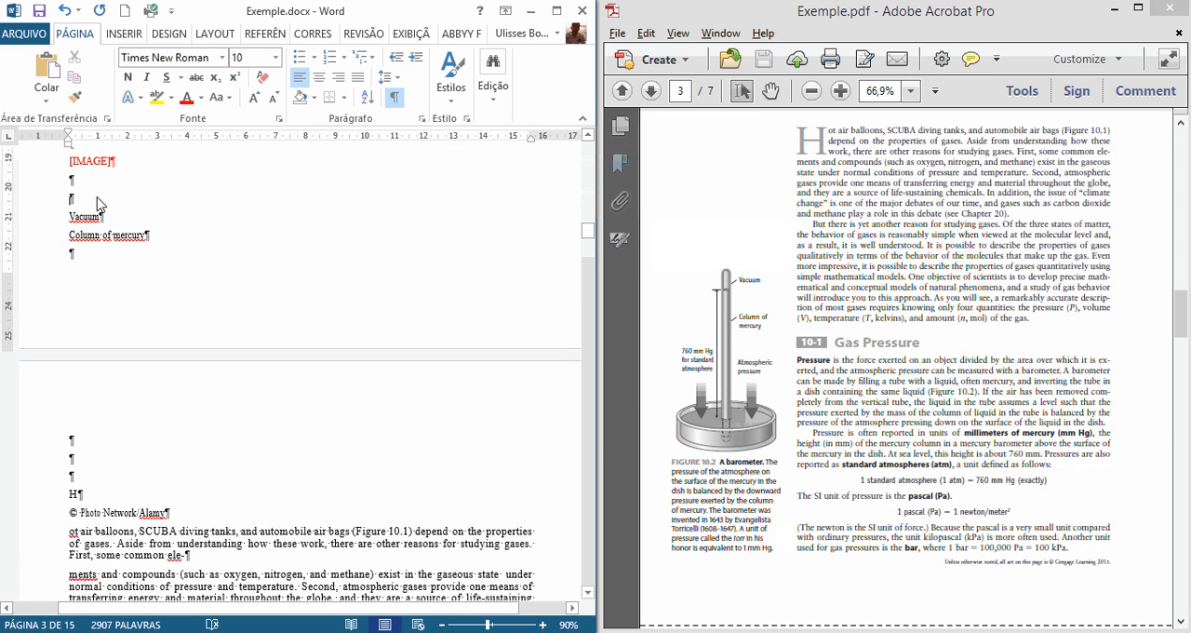
Step: Remove the empty paragraphs above "Vacuum" and add the labels "760 MM Hg for standard atmosphere" and "Atmospheric pressure" below "Column of mercury"
key("BackSpace")
key("BackSpace")
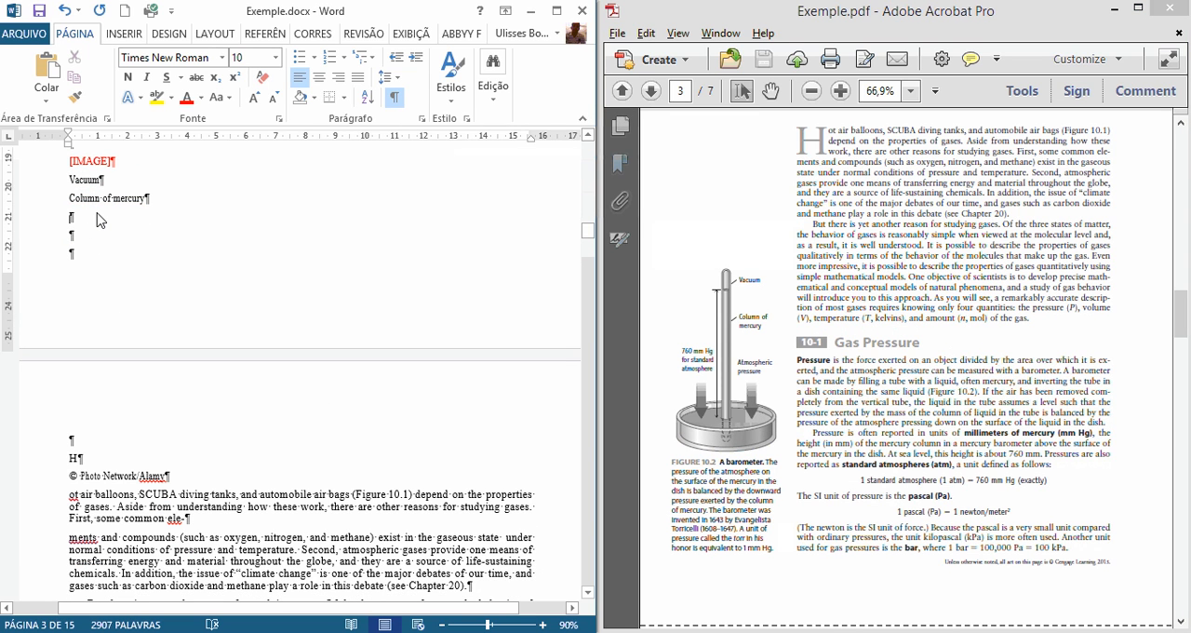
left_click(101, 220)
type("760 MM Hg for standard atmosphere")
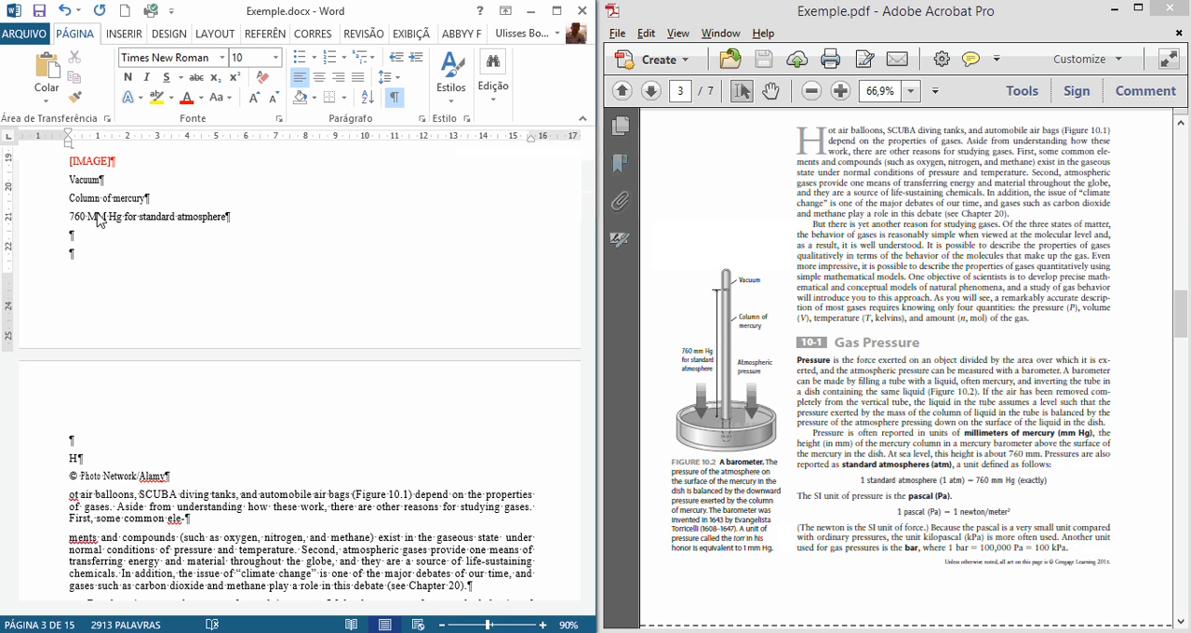
key("Return")
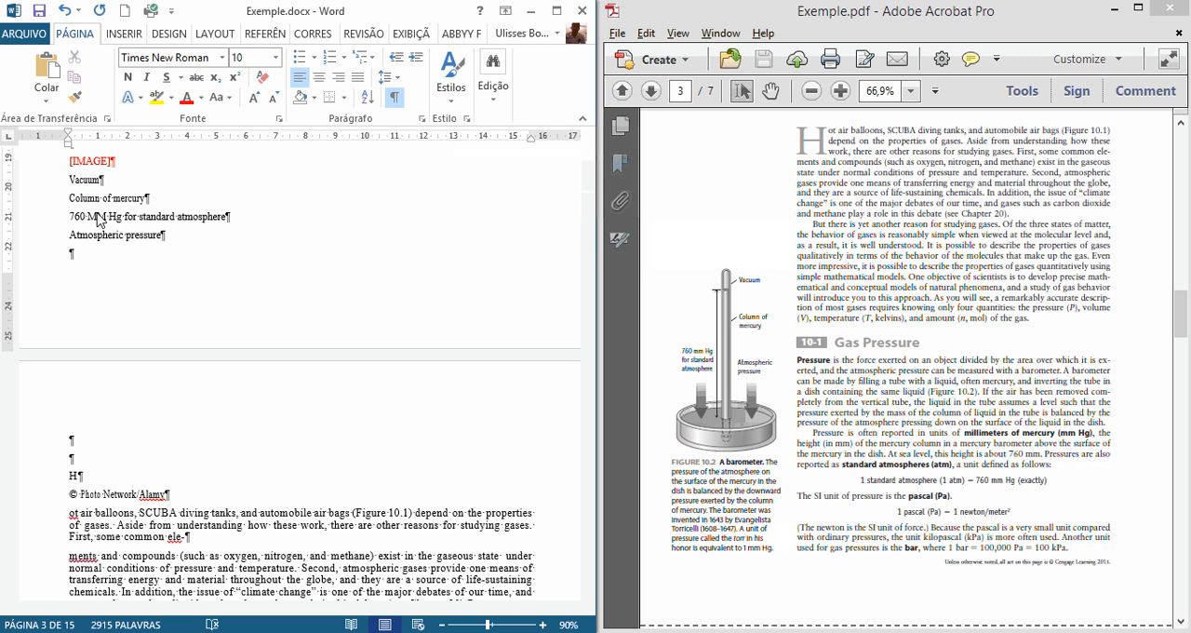
Step: Delete the stray "H" and the "© Photo Network/Alamy" credit above the paragraph starting "ot air balloons"
scroll(299, 465, "down", 1)
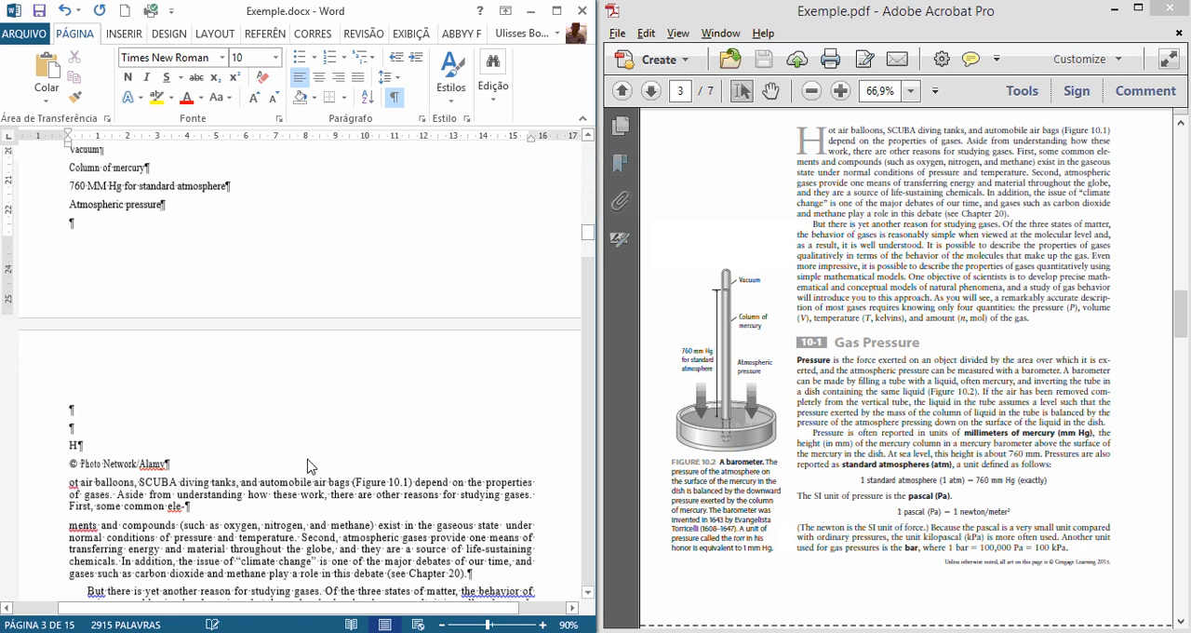
left_click(777, 482)
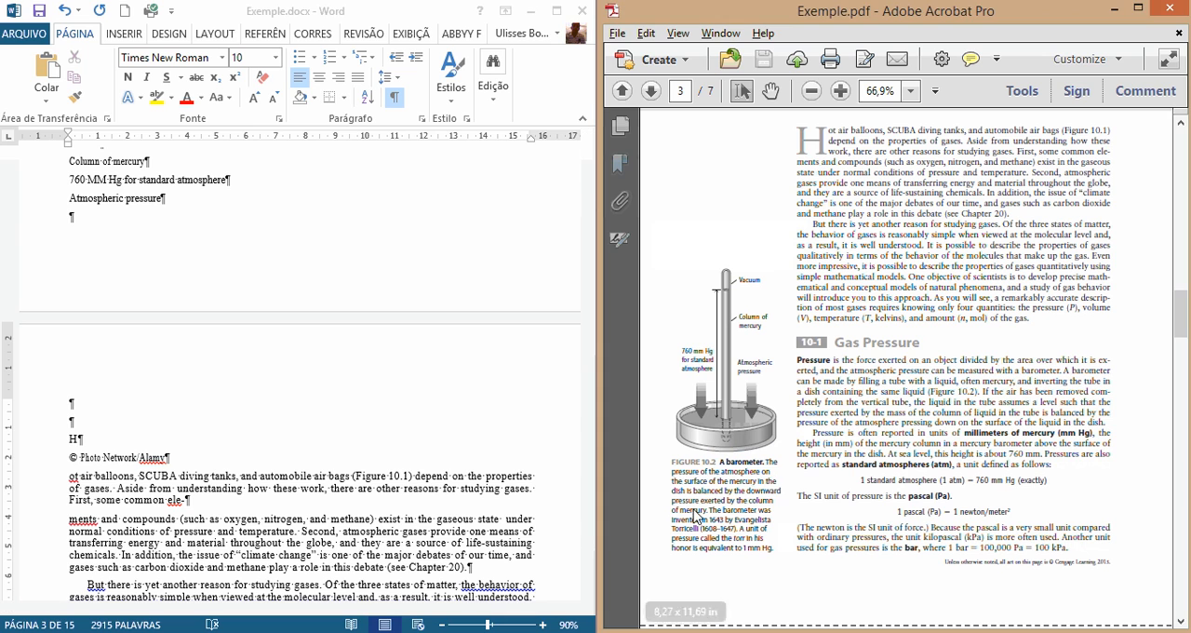
scroll(659, 470, "down", 1)
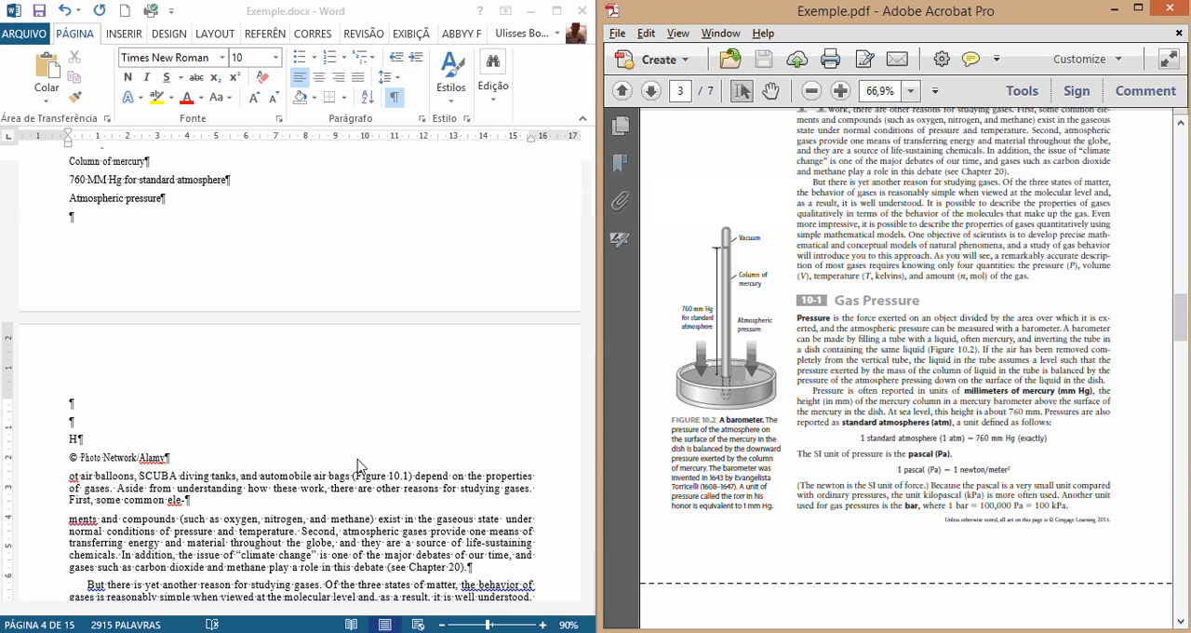
left_click(72, 473)
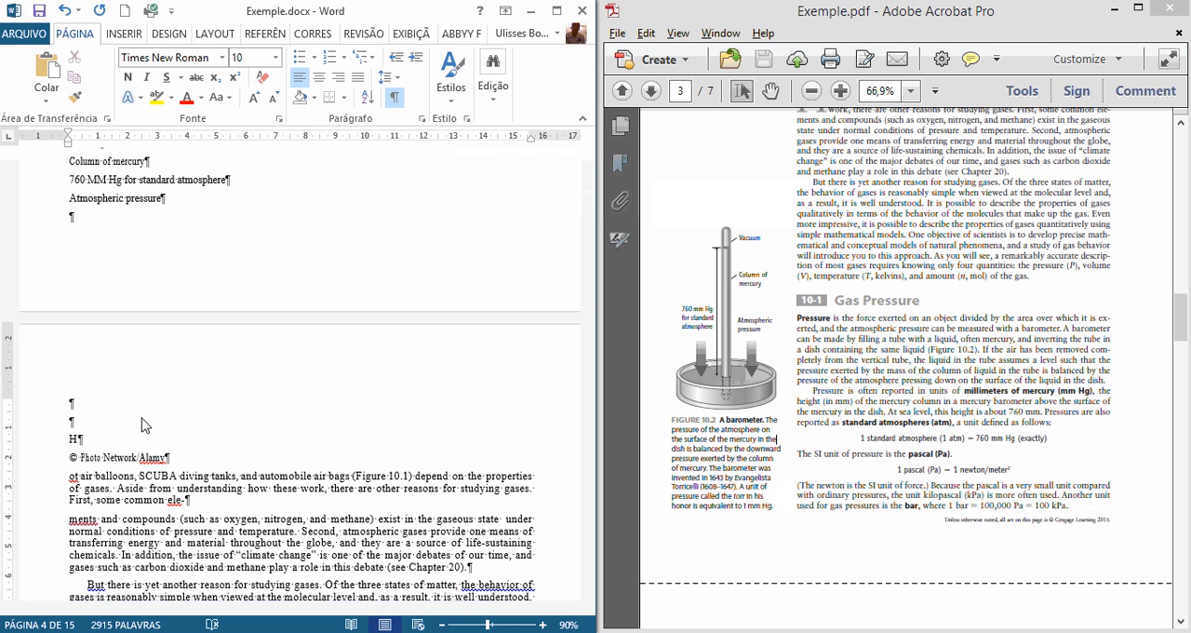
left_click(59, 460)
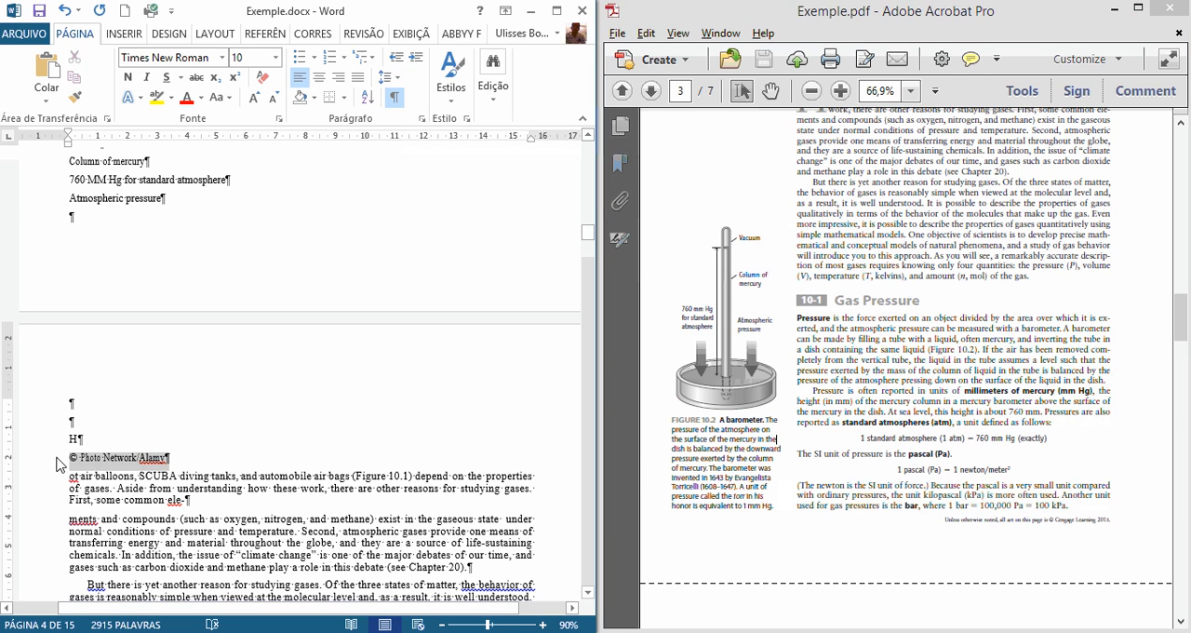
left_click(183, 459)
left_click_drag(184, 459, 66, 460)
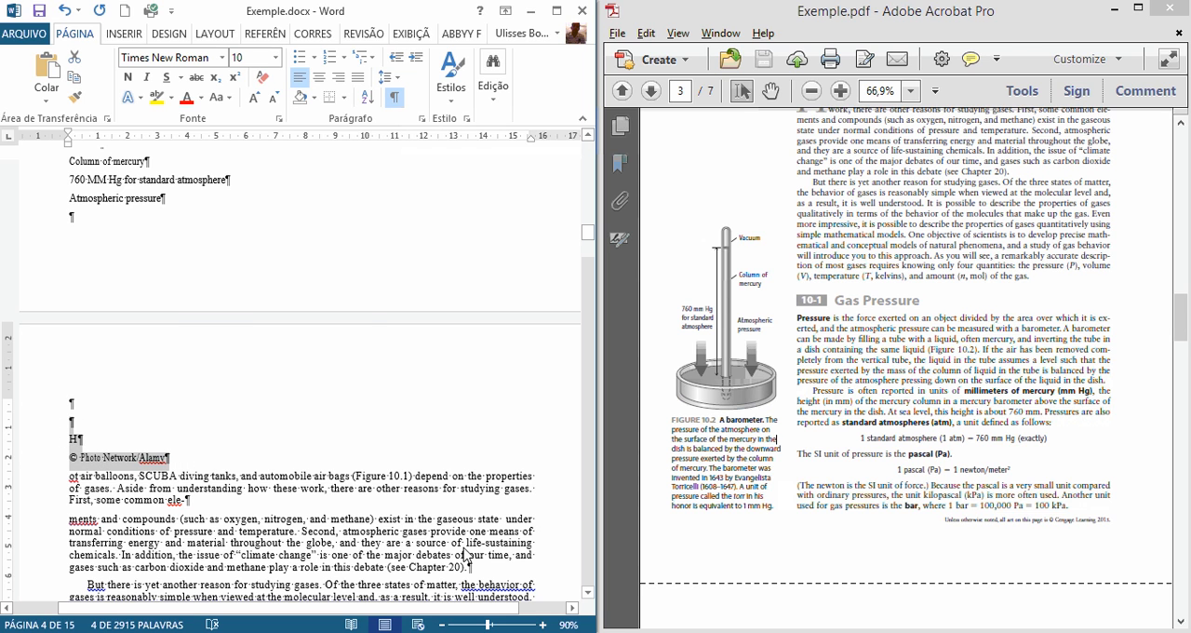
key("Delete")
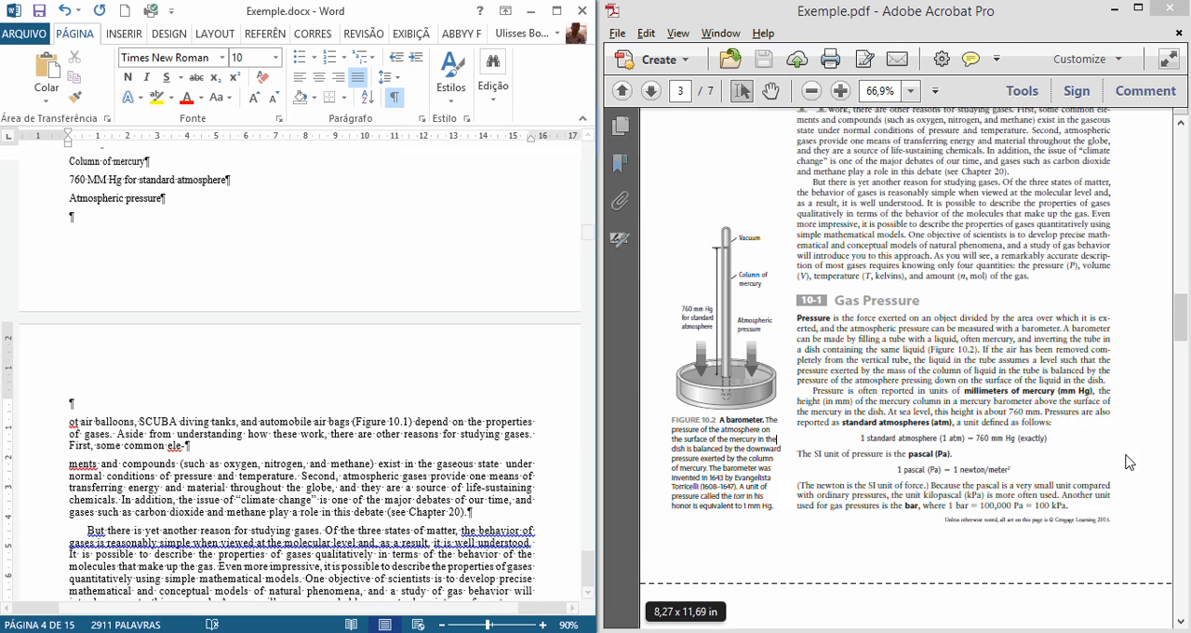
Step: Compare the barometer figure and its caption in the PDF with the document text to locate the misplaced FIGURE 10.2 caption
left_click(777, 421)
scroll(777, 420, "up", 3)
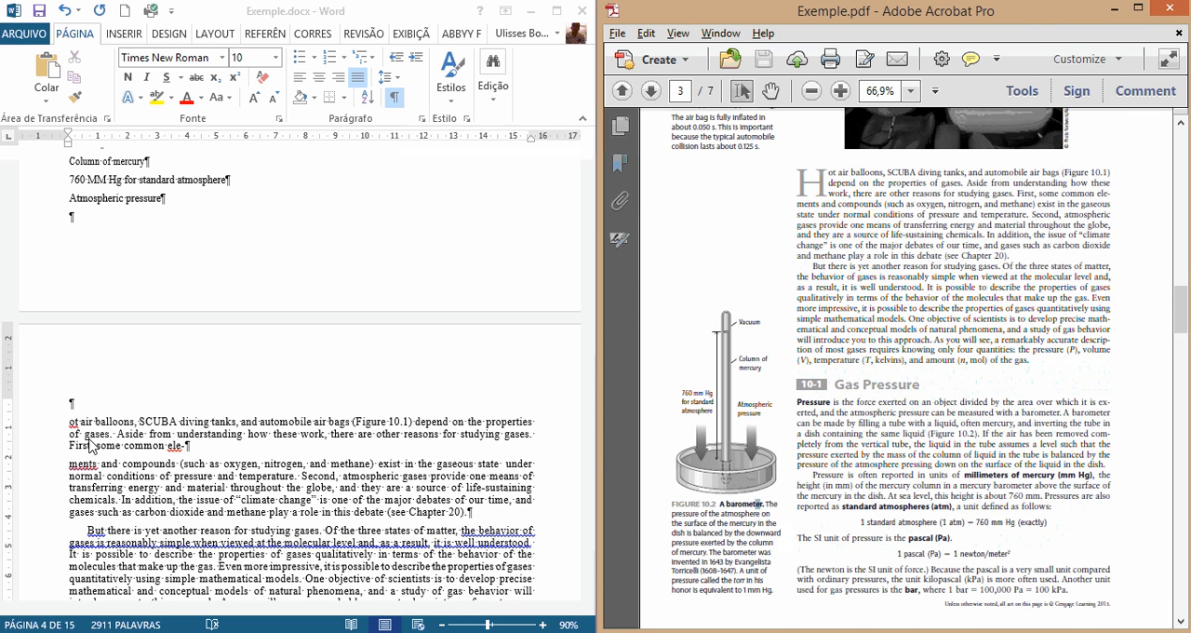
left_click(263, 432)
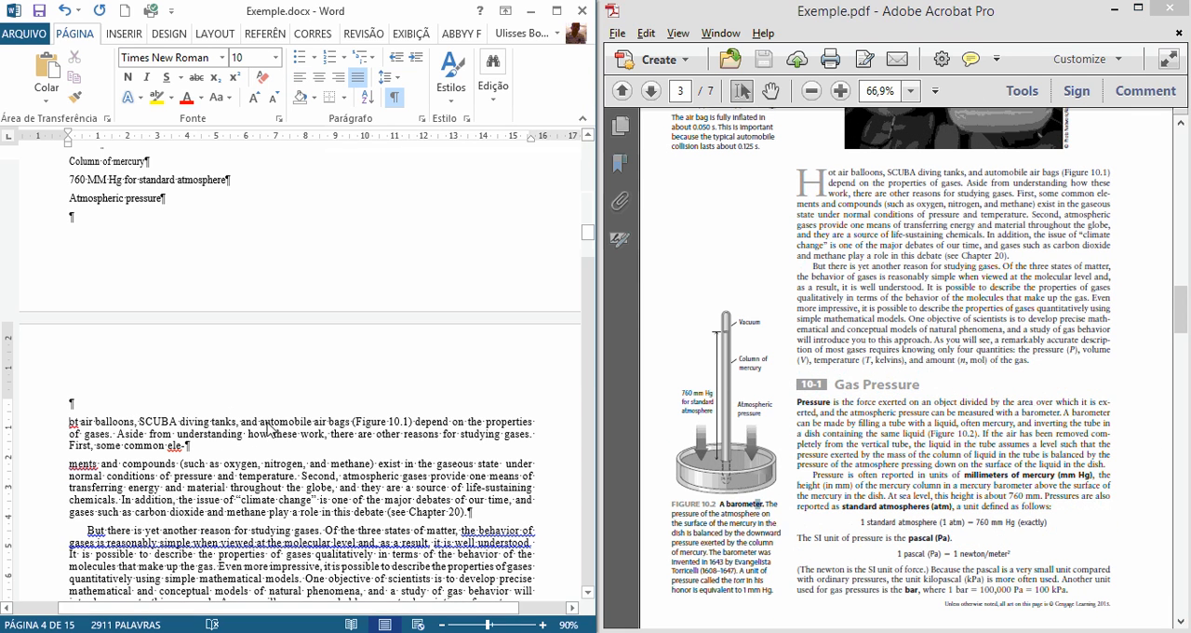
scroll(275, 438, "up", 5)
scroll(284, 444, "down", 3)
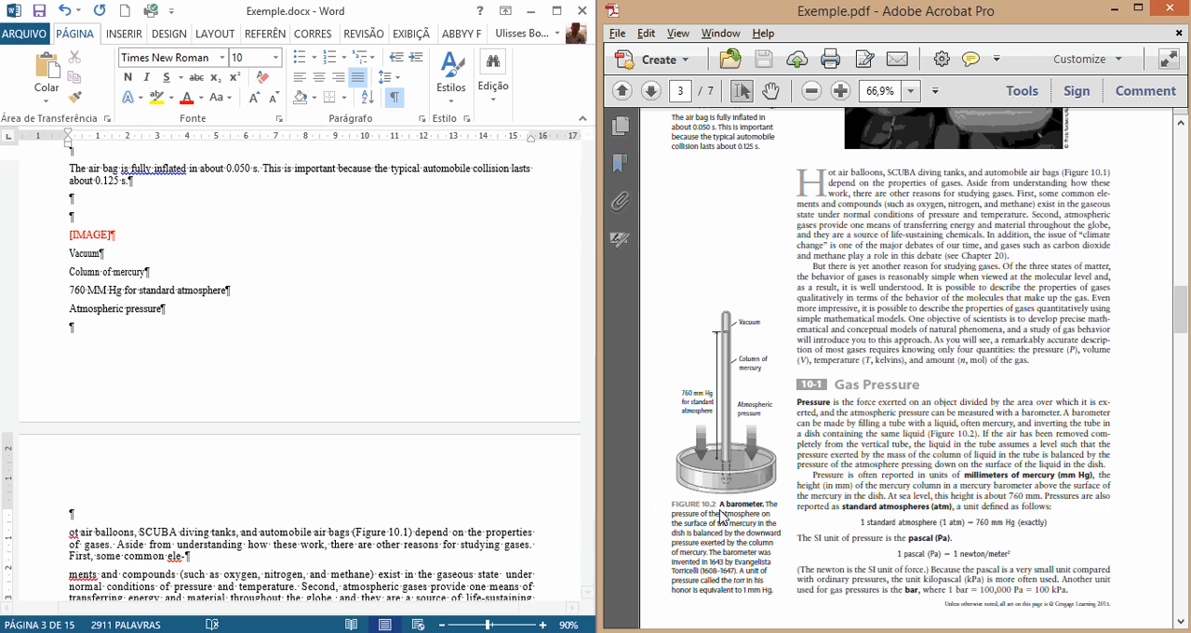
left_click_drag(671, 511, 732, 561)
scroll(732, 561, "down", 3)
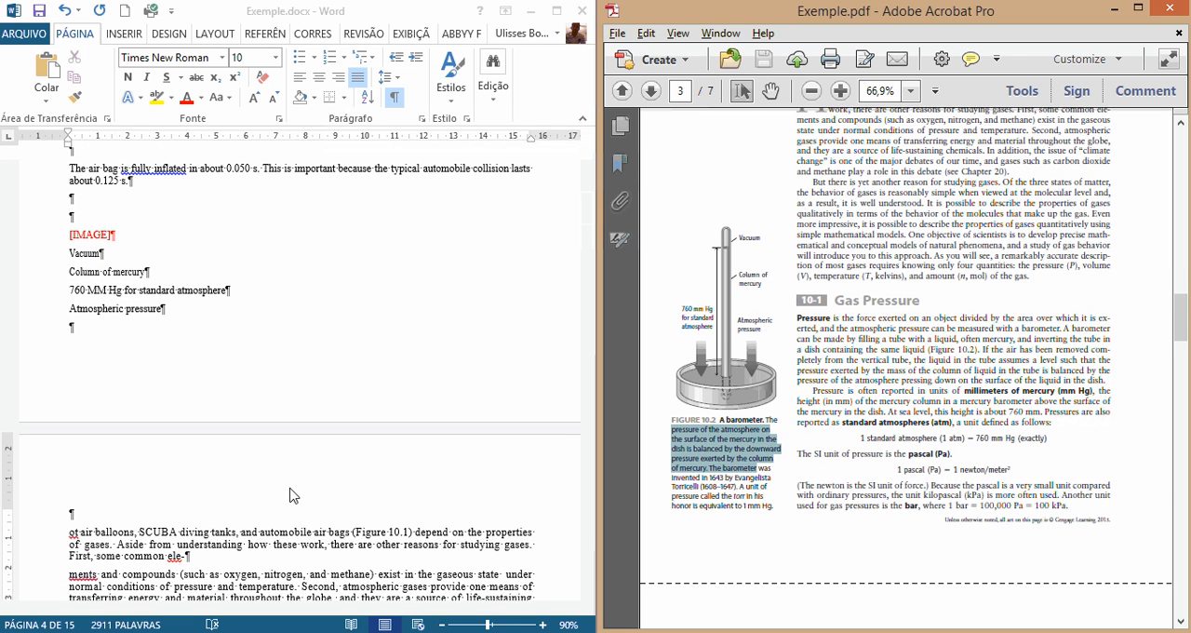
scroll(287, 497, "down", 1)
left_click(232, 548)
scroll(233, 549, "down", 6)
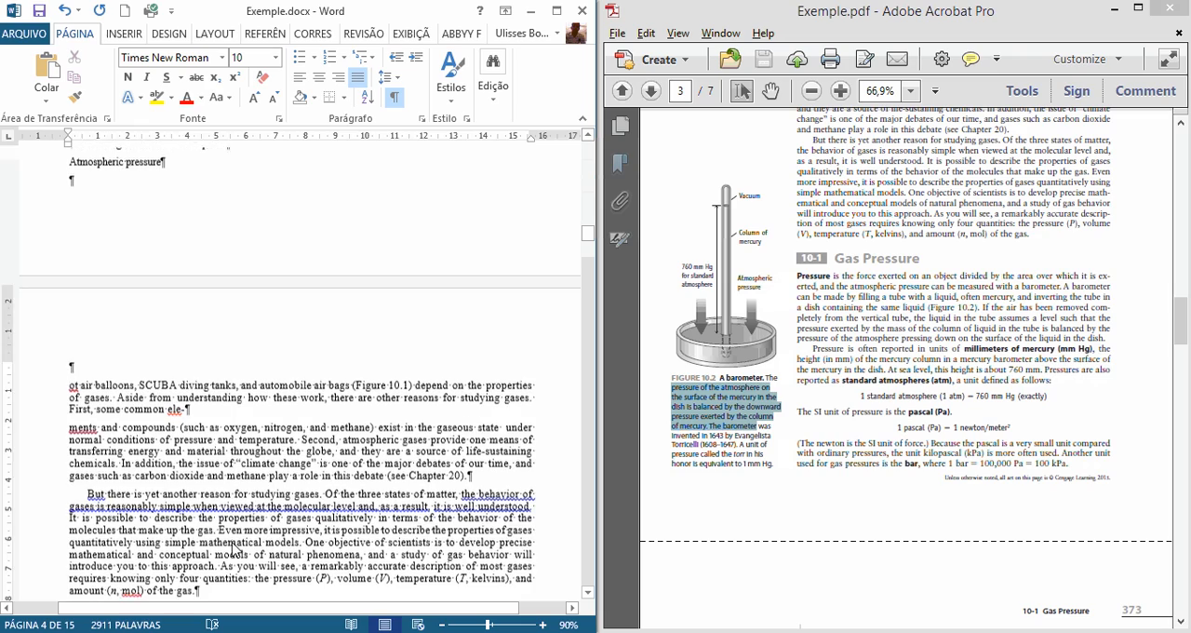
scroll(232, 549, "down", 7)
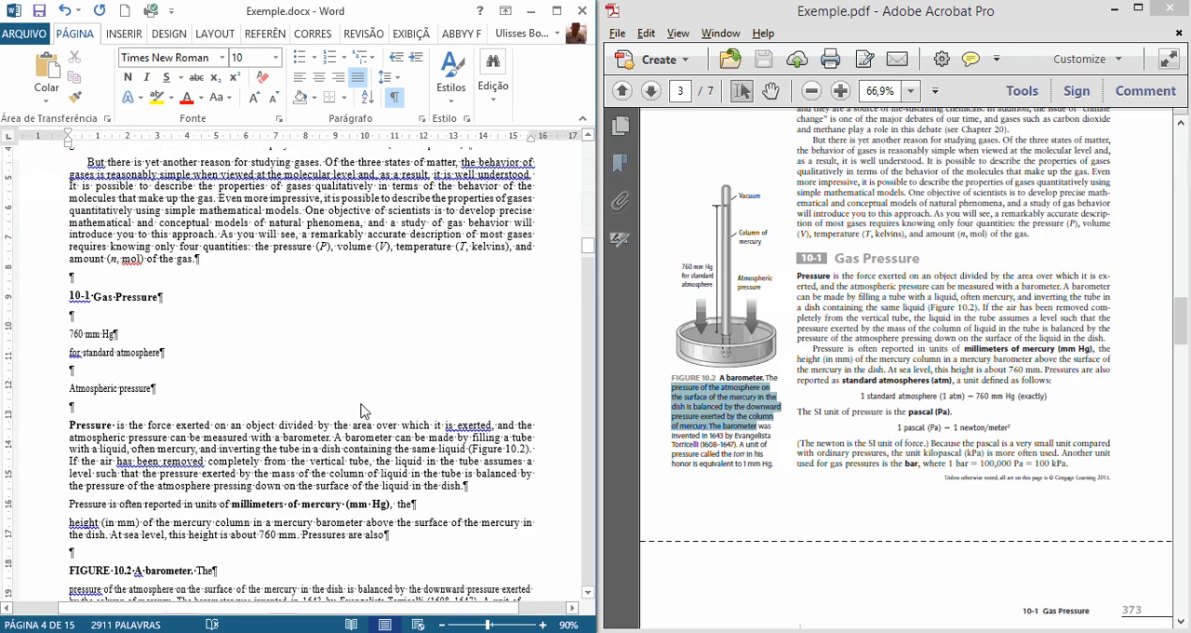
scroll(366, 412, "down", 2)
left_click(819, 377)
scroll(819, 377, "down", 1)
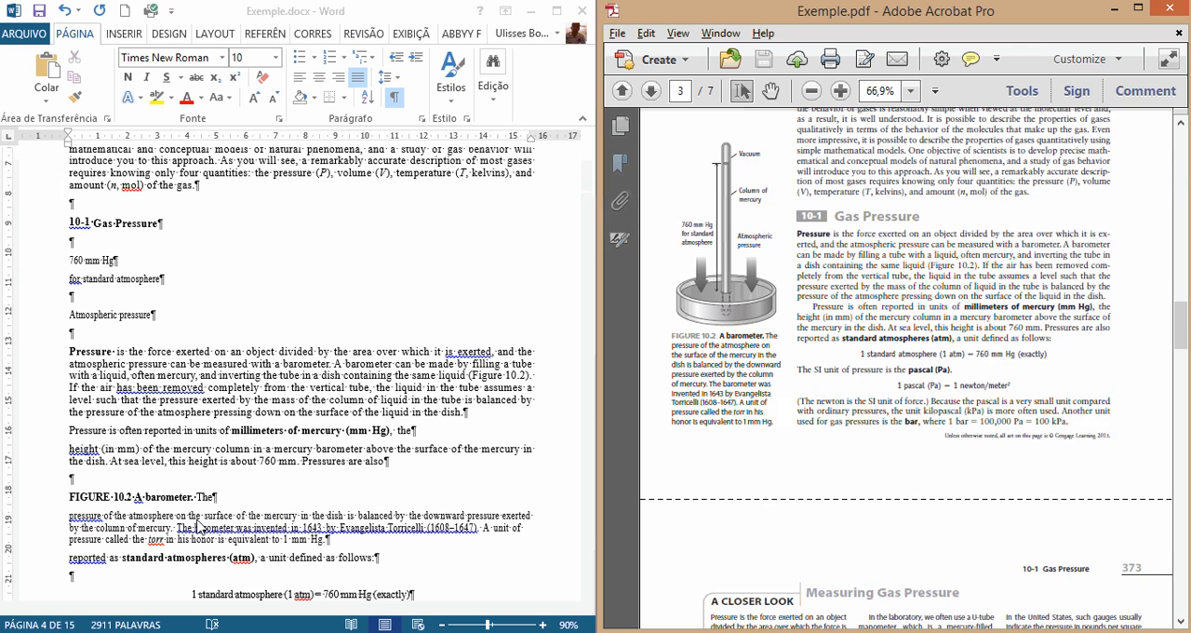
left_click(367, 554)
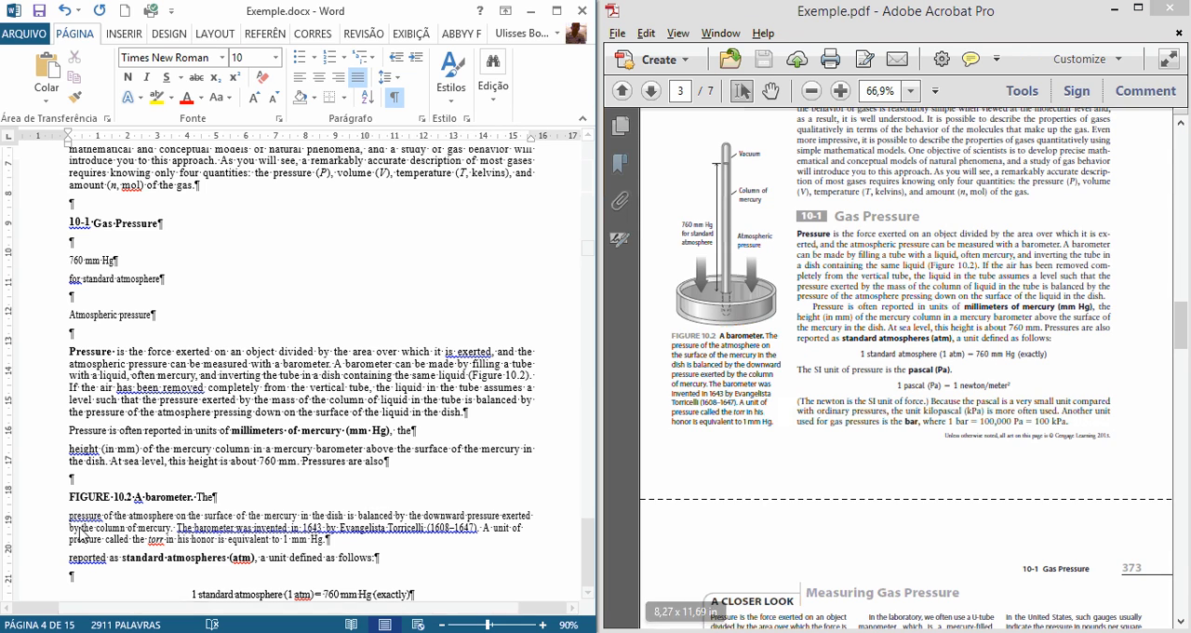
left_click(353, 548)
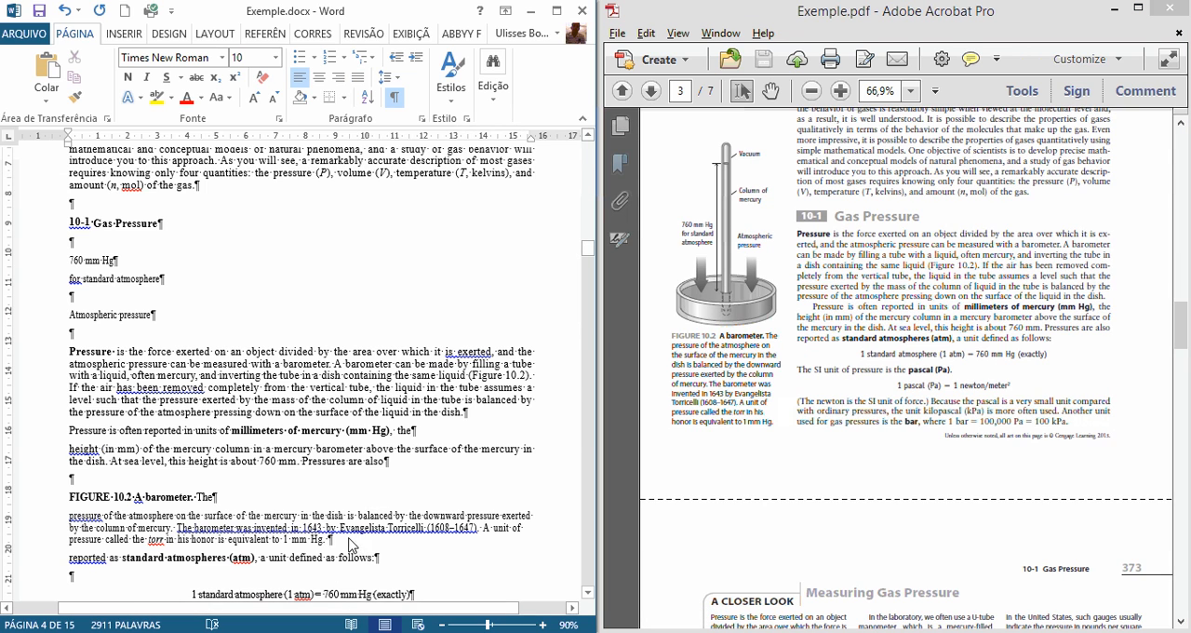
key("Delete")
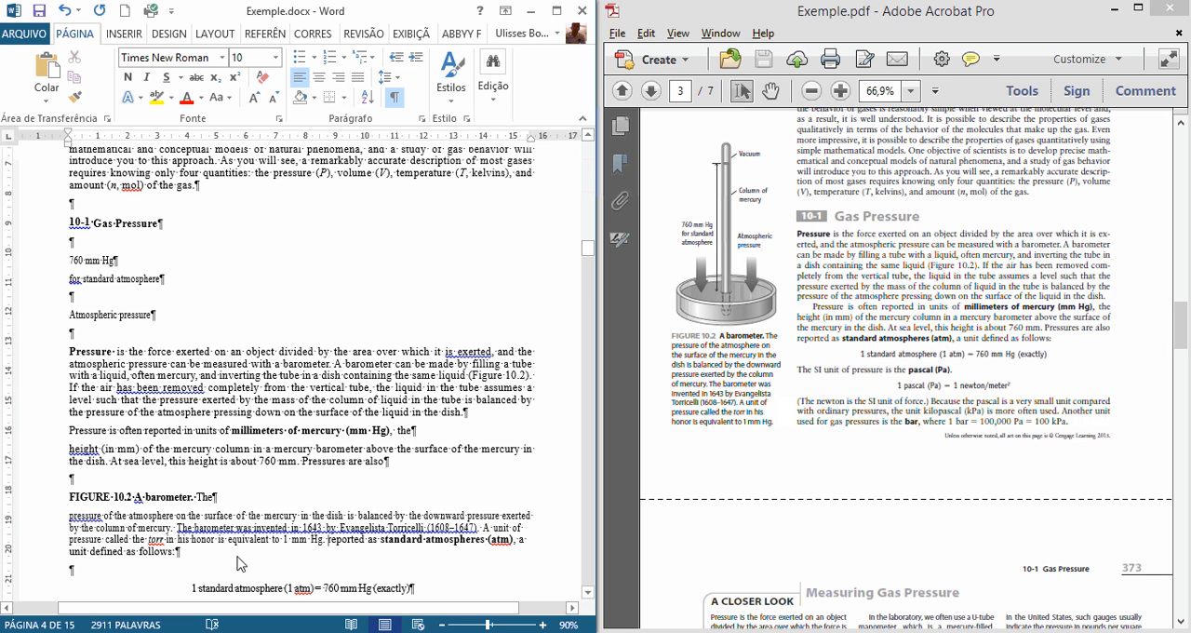
key("Return")
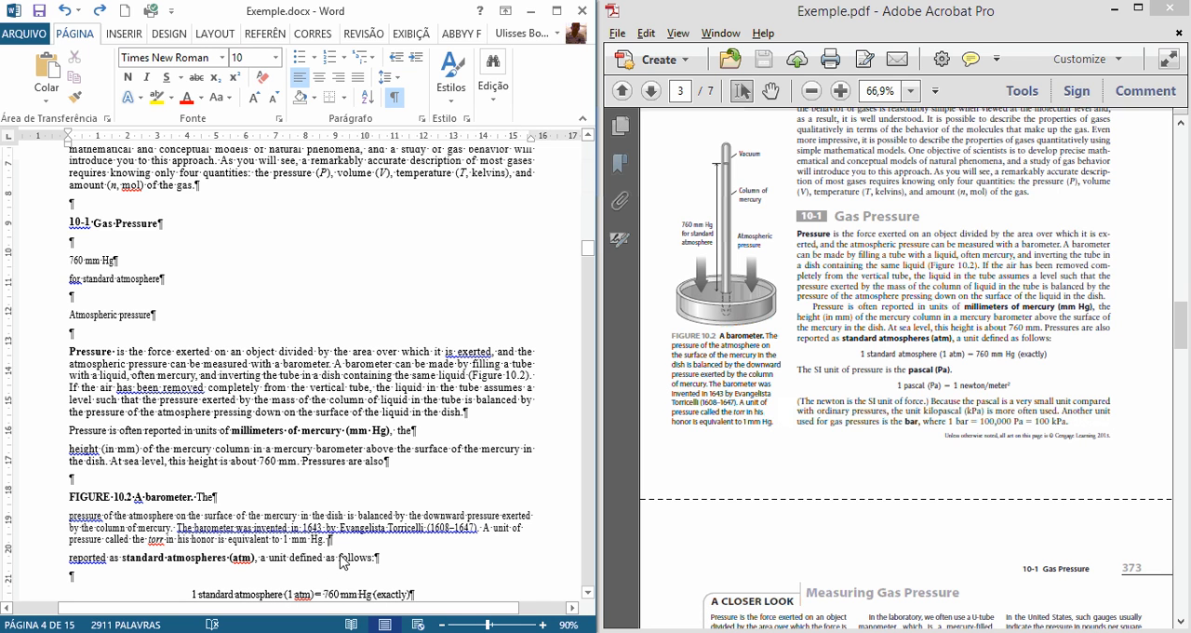
left_click_drag(343, 543, 70, 498)
key("ctrl+x")
scroll(271, 602, "up", 13)
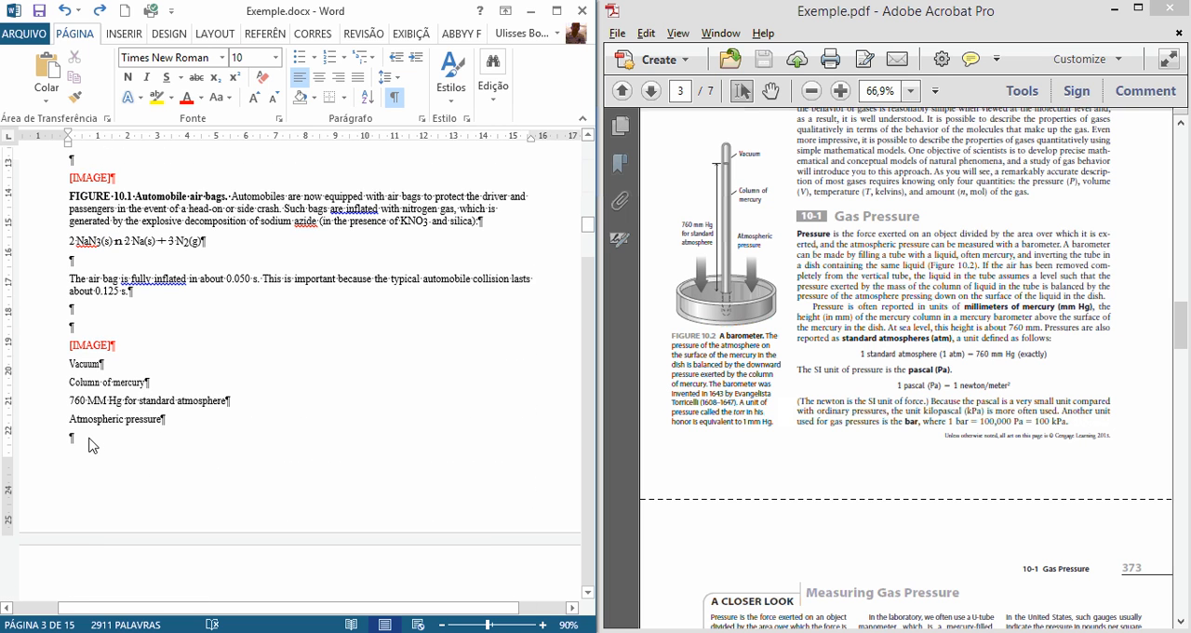
left_click(90, 455)
key("ctrl+v")
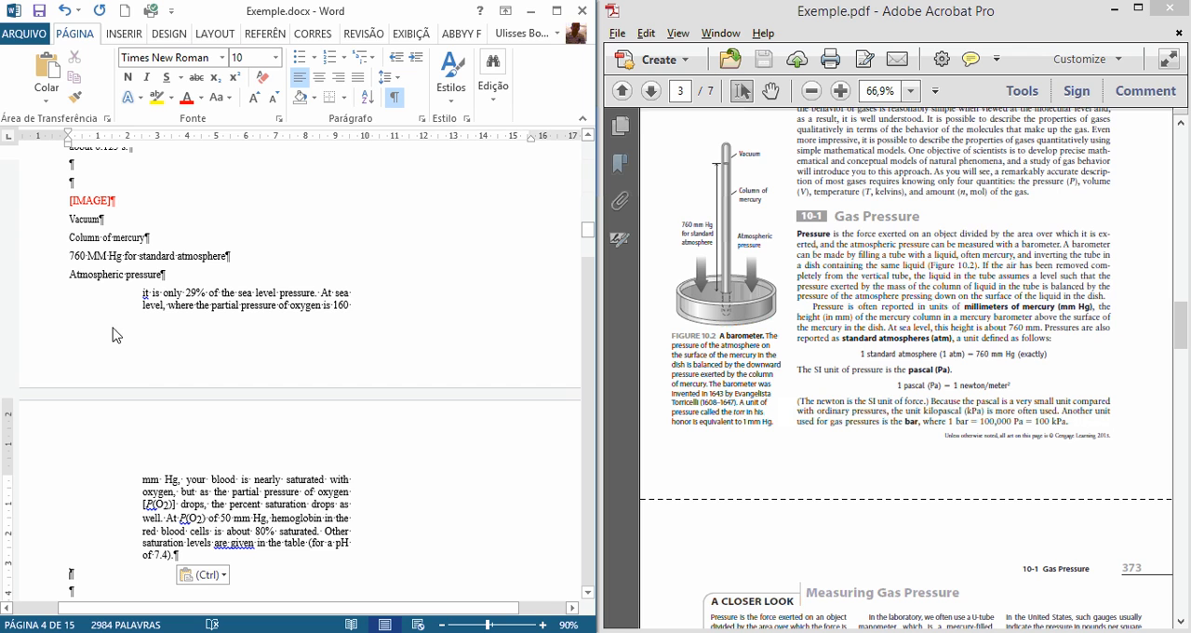
scroll(201, 388, "down", 3)
scroll(258, 452, "up", 7)
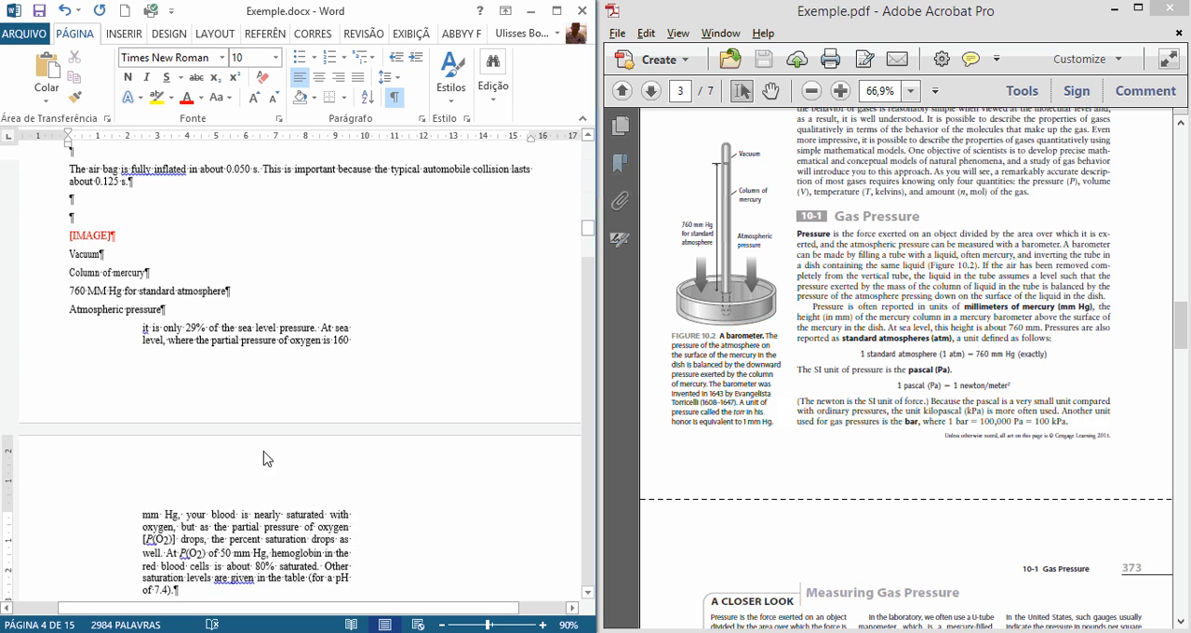
scroll(279, 474, "down", 2)
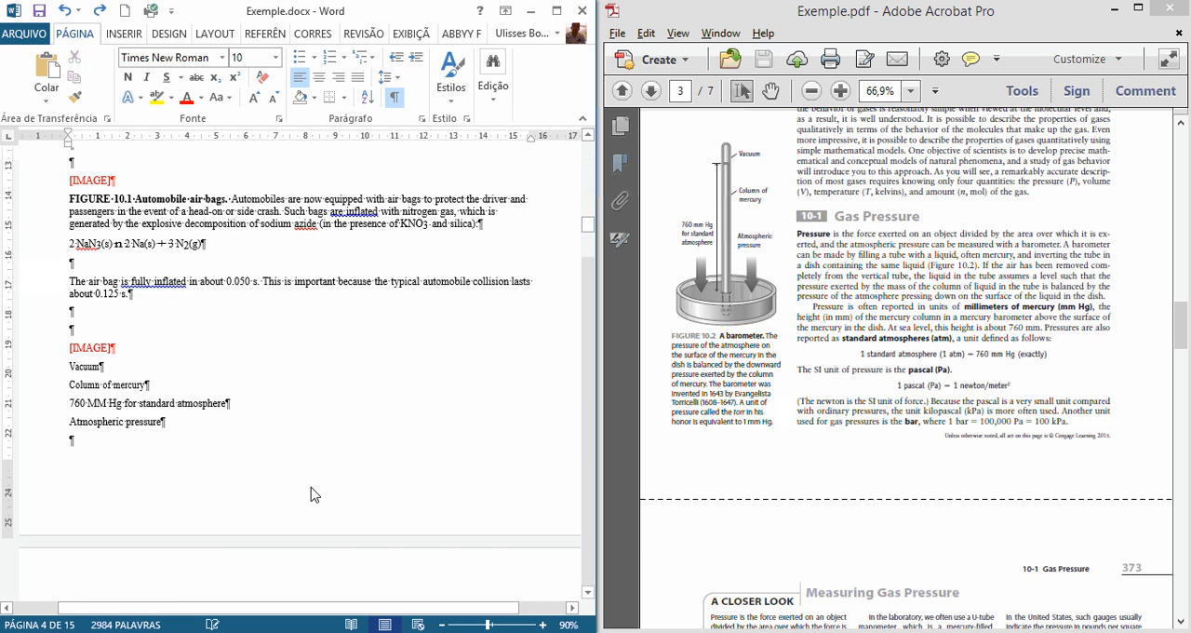
key("ctrl+z")
Step: Copy the FIGURE 10.2 barometer caption to below the "Atmospheric pressure" label and join its two paragraphs into one
scroll(306, 500, "down", 12)
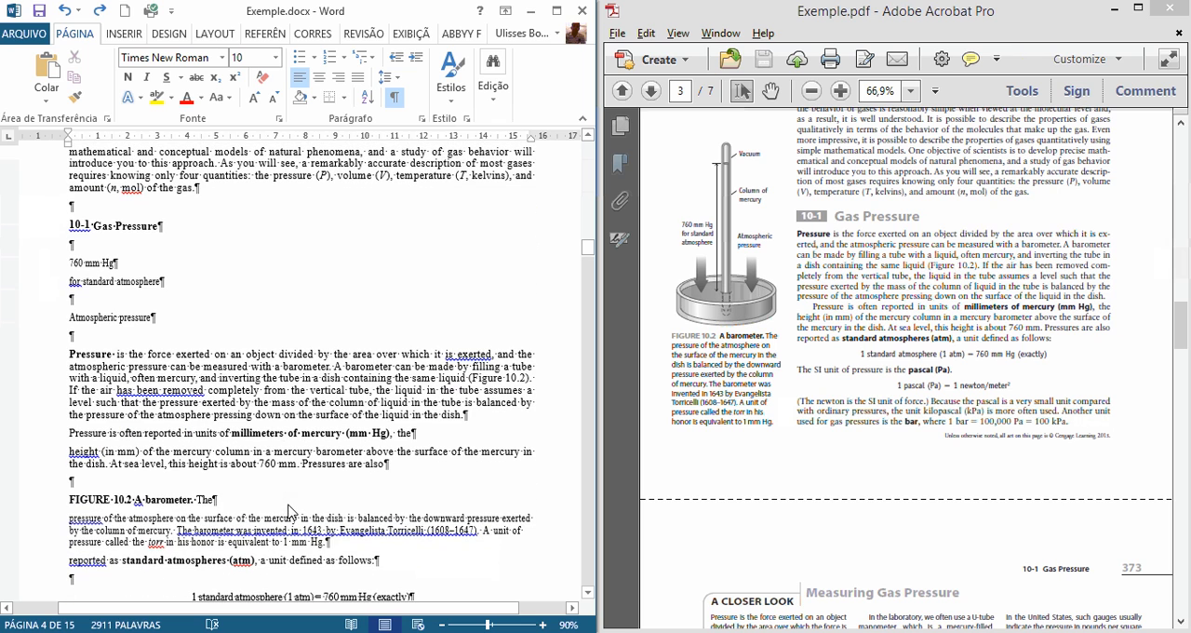
left_click_drag(331, 544, 78, 499)
scroll(129, 397, "up", 10)
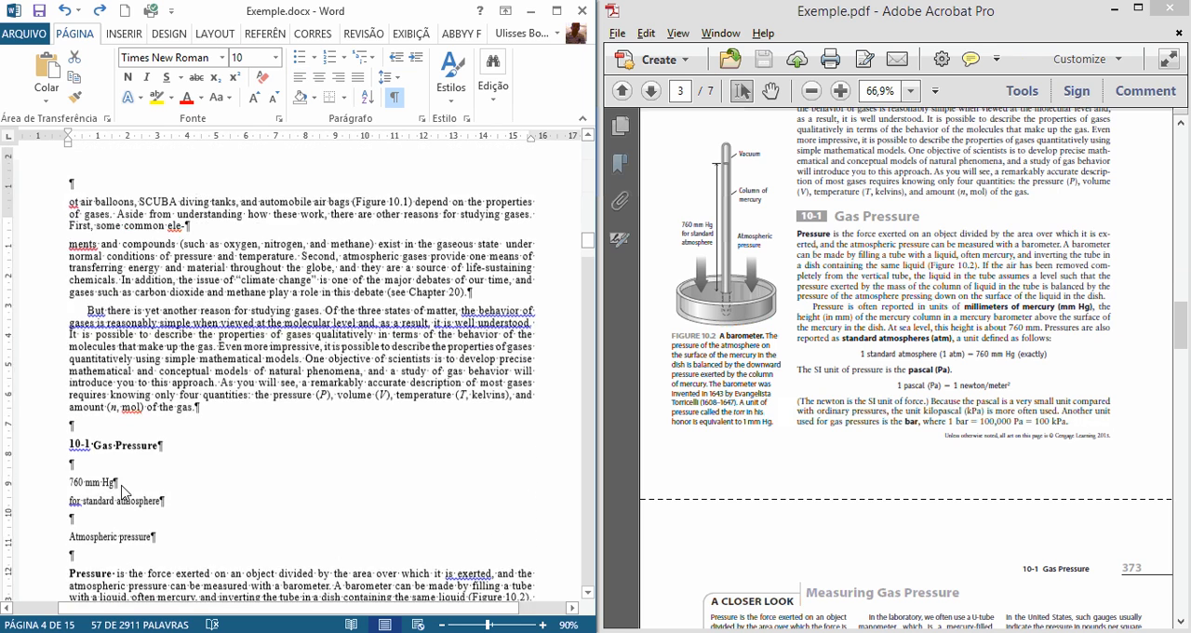
left_click(110, 320)
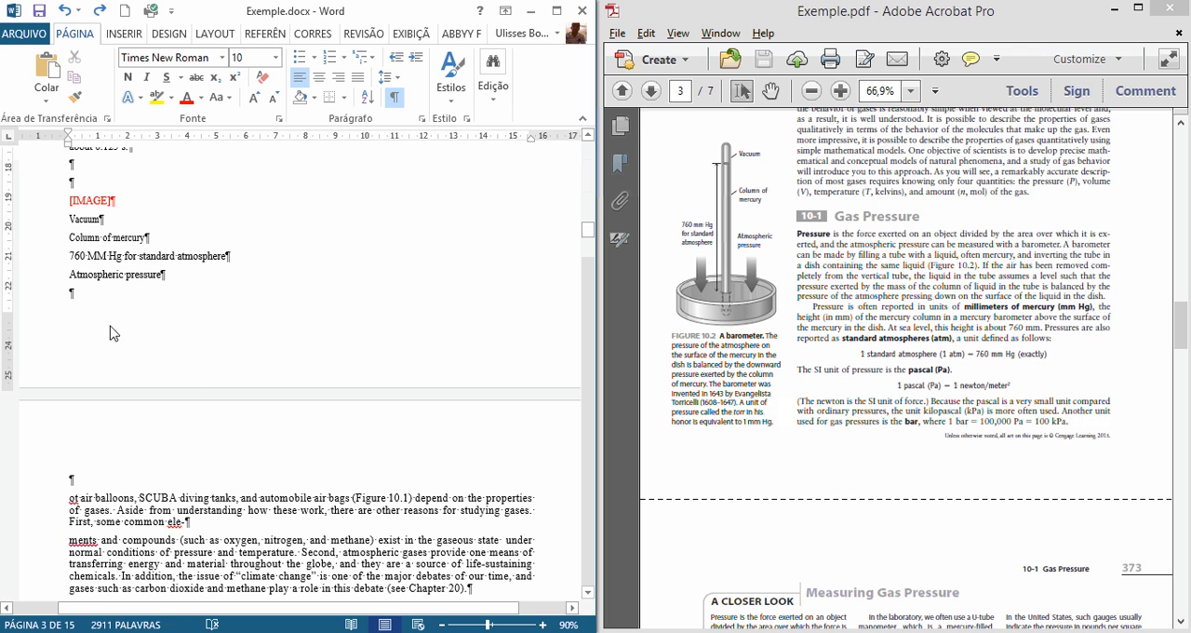
key("ctrl+v")
left_click(224, 490)
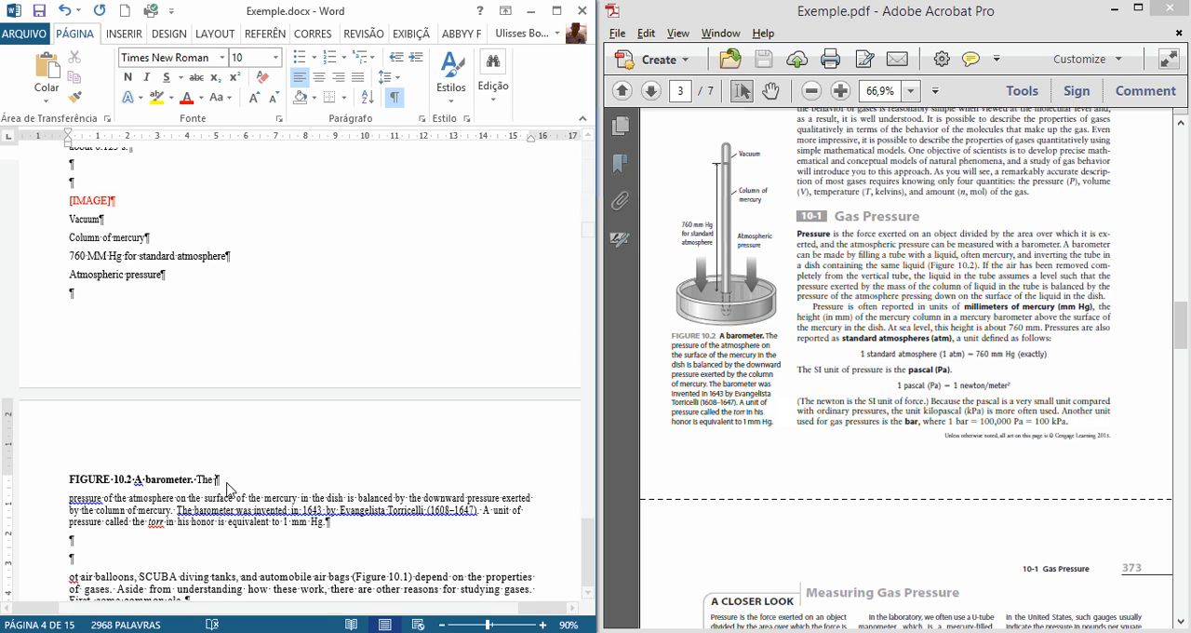
key("Delete")
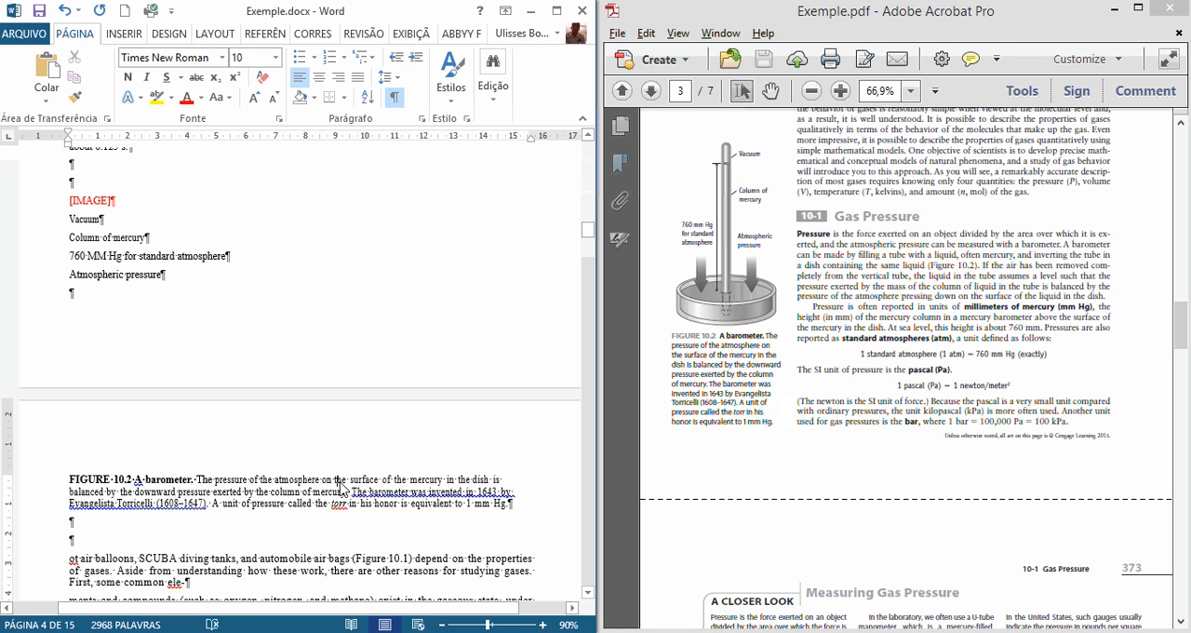
Step: Check the paragraph starting "ot air balloons" against the PDF and restore its missing initial "H"
scroll(340, 487, "down", 4)
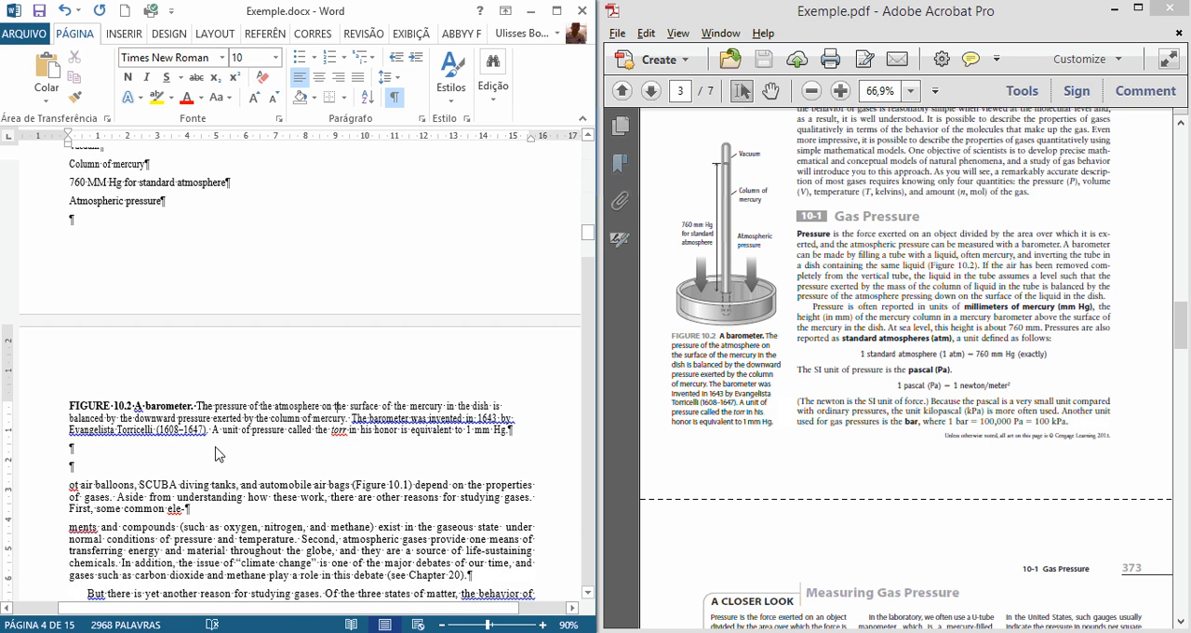
scroll(186, 298, "up", 4)
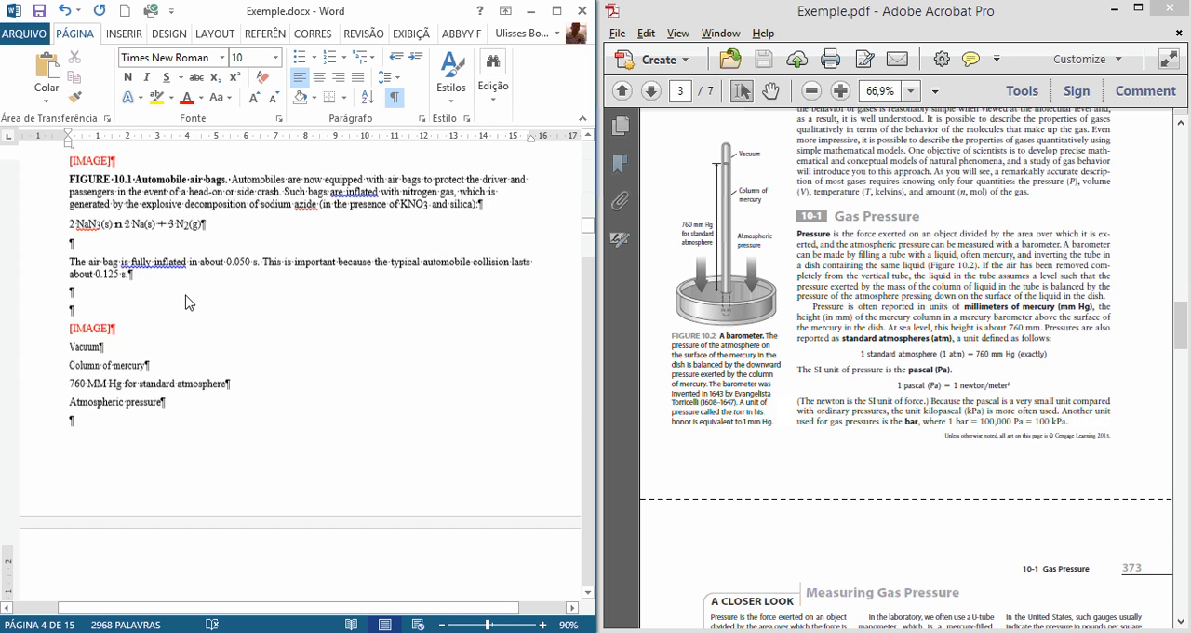
scroll(181, 375, "down", 5)
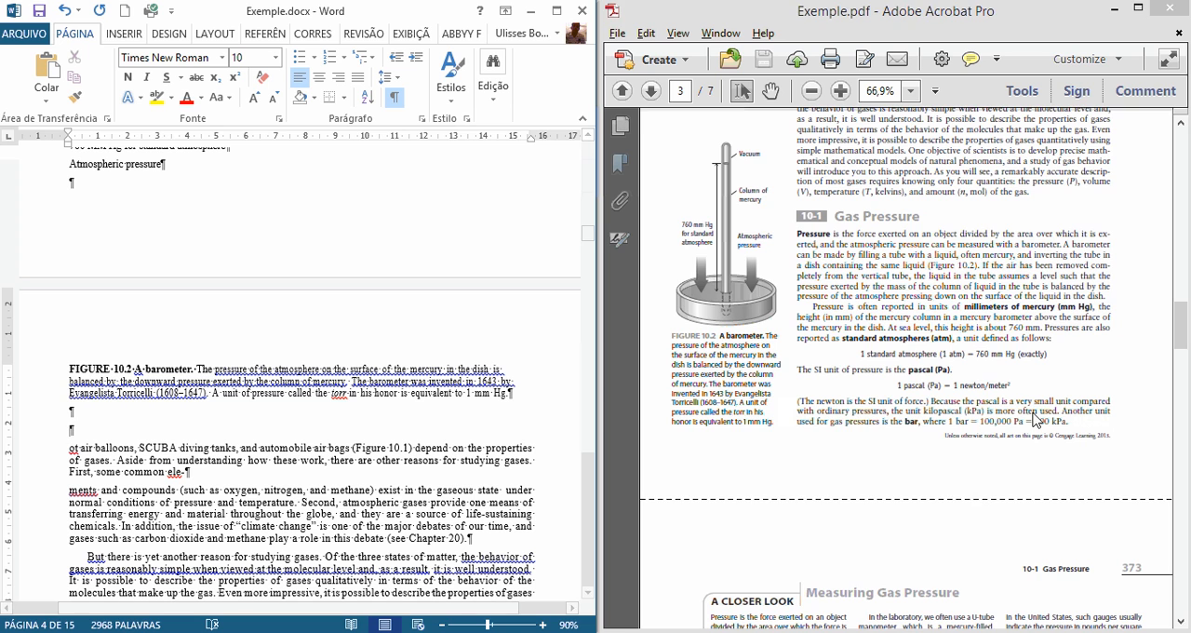
left_click(916, 380)
scroll(917, 379, "up", 3)
scroll(917, 380, "up", 2)
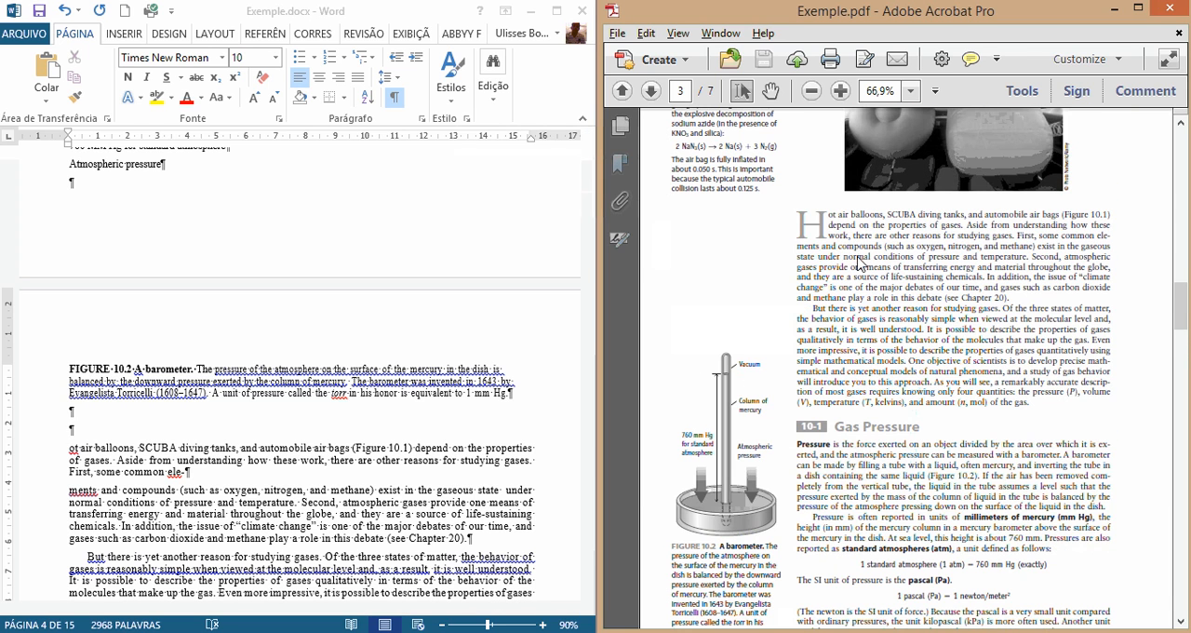
left_click_drag(787, 221, 1016, 391)
left_click(97, 446)
left_click(69, 452)
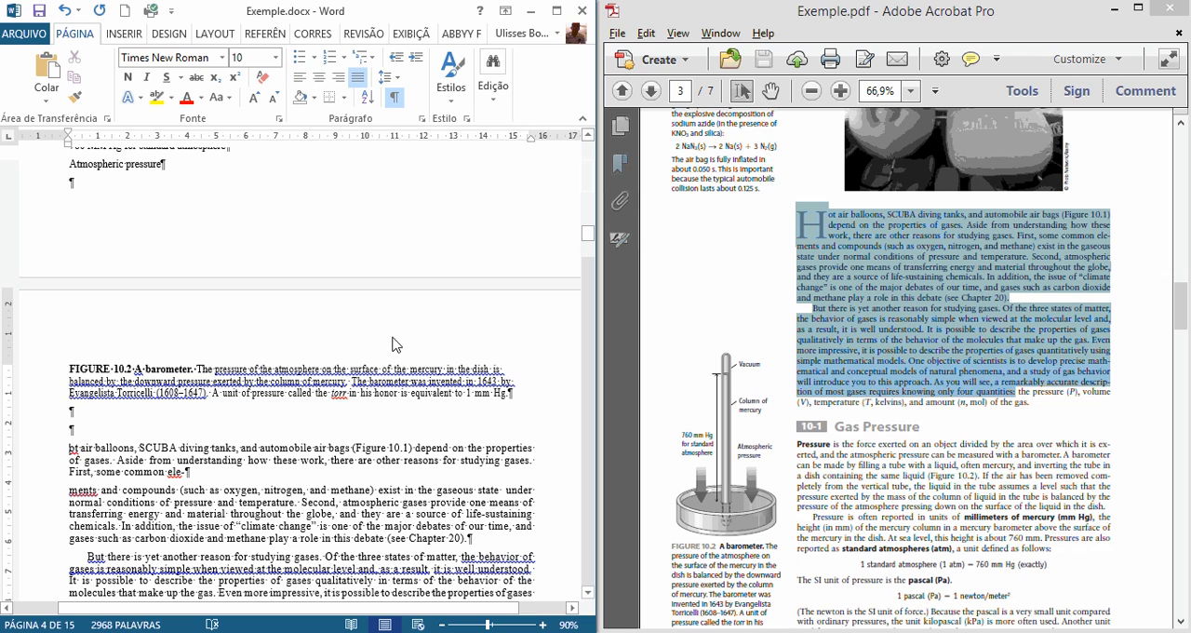
left_click(801, 227)
mouse_move(801, 227)
left_mouse_down()
mouse_move(829, 233)
mouse_move(809, 228)
left_mouse_up()
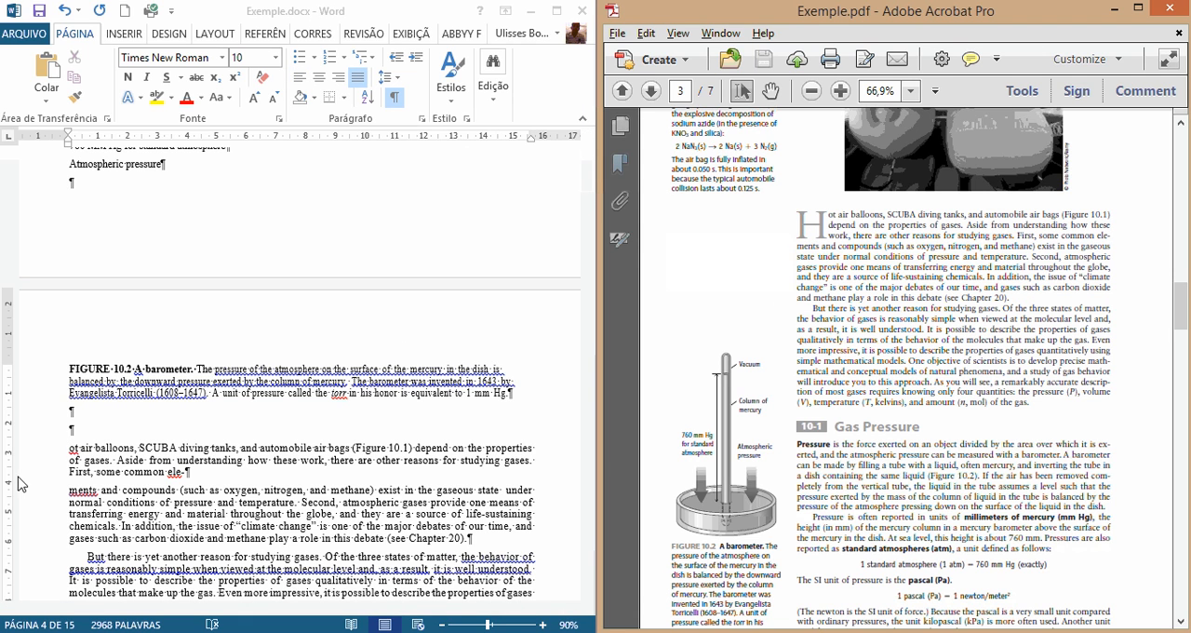
left_click(67, 448)
left_click(102, 436)
key("Down")
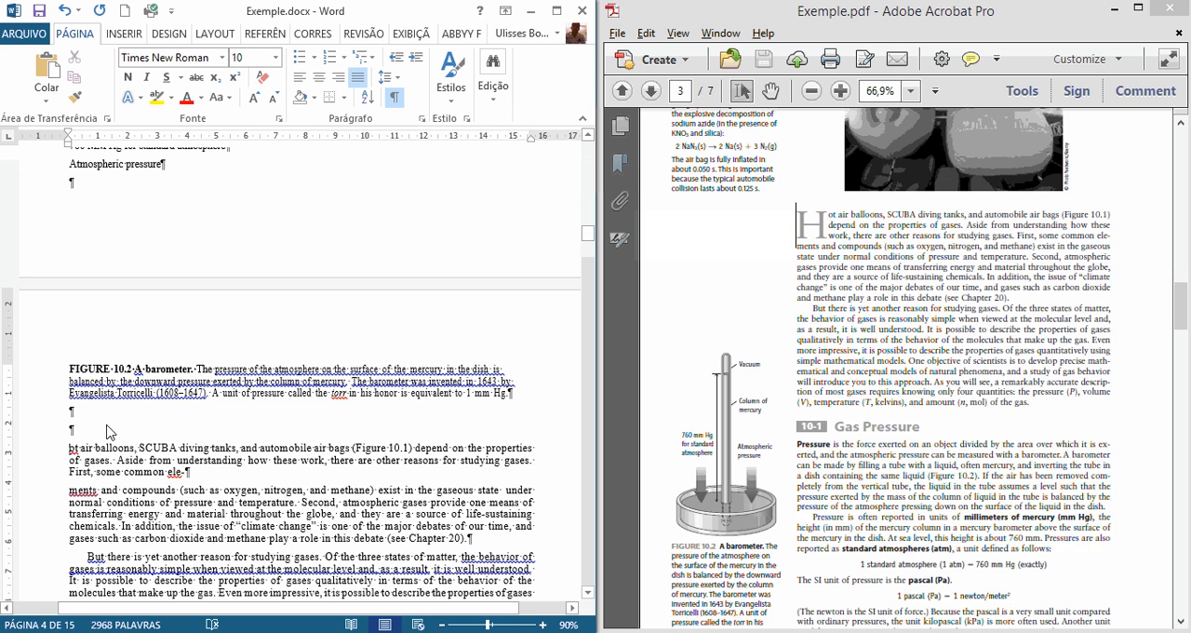
type("H")
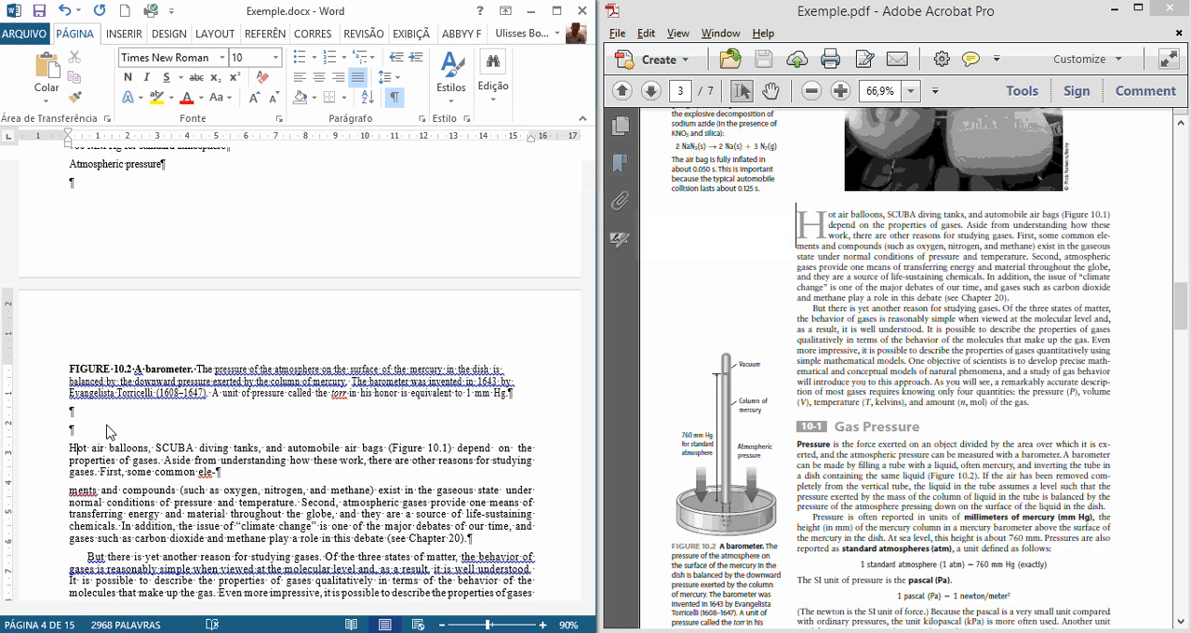
Step: Compare the word "ele-ments", split across two paragraphs, with the line-end hyphenation in the PDF
scroll(110, 465, "down", 1)
scroll(130, 428, "down", 1)
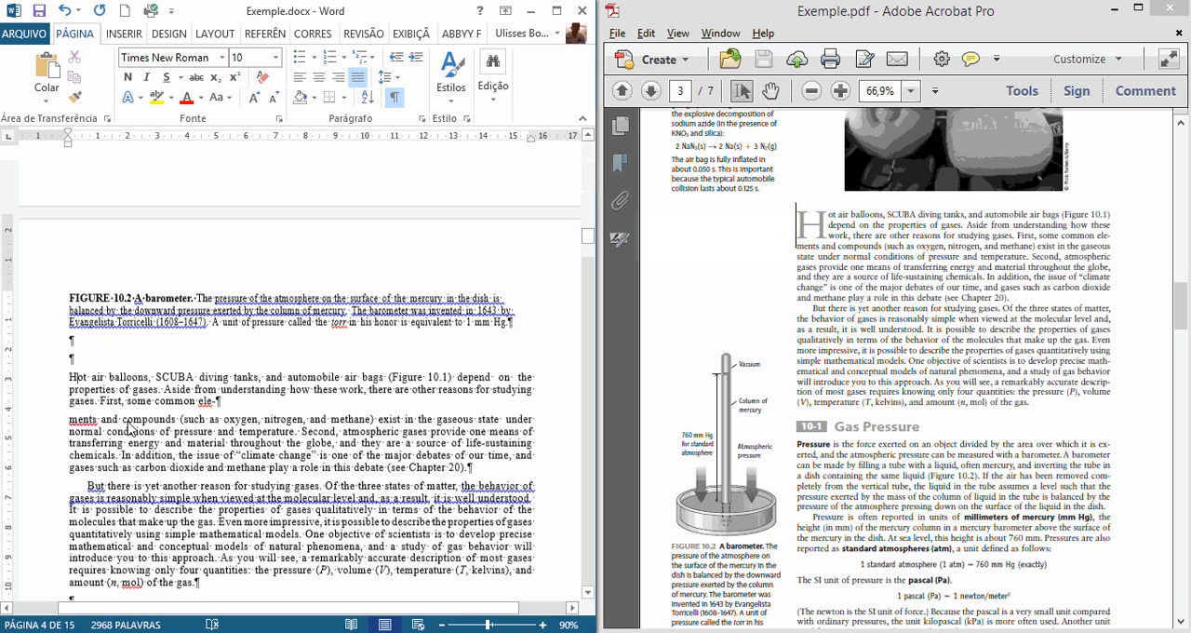
double_click(144, 417)
left_click(224, 463)
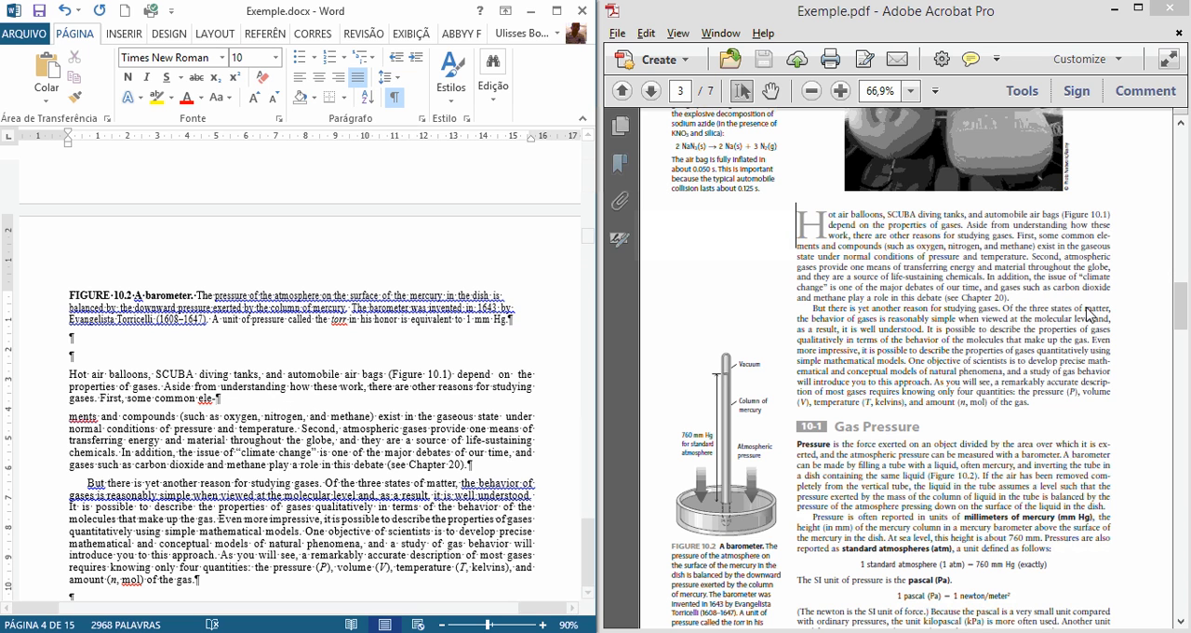
left_click(1112, 241)
scroll(1094, 256, "up", 2)
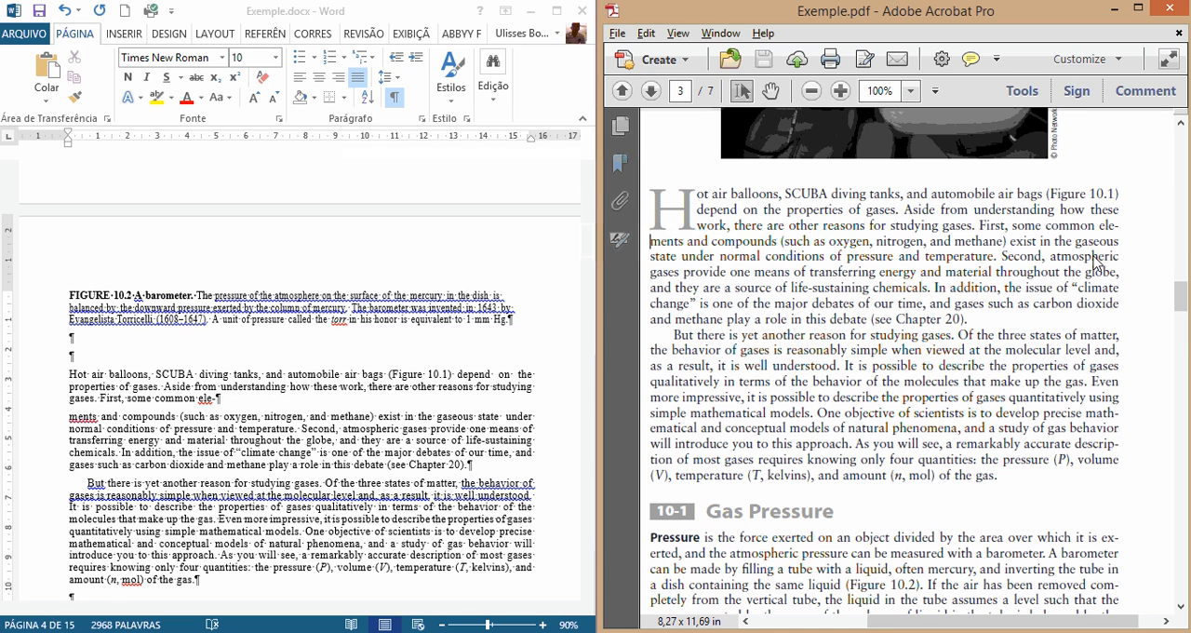
left_click_drag(1101, 226, 398, 347)
left_click(228, 406)
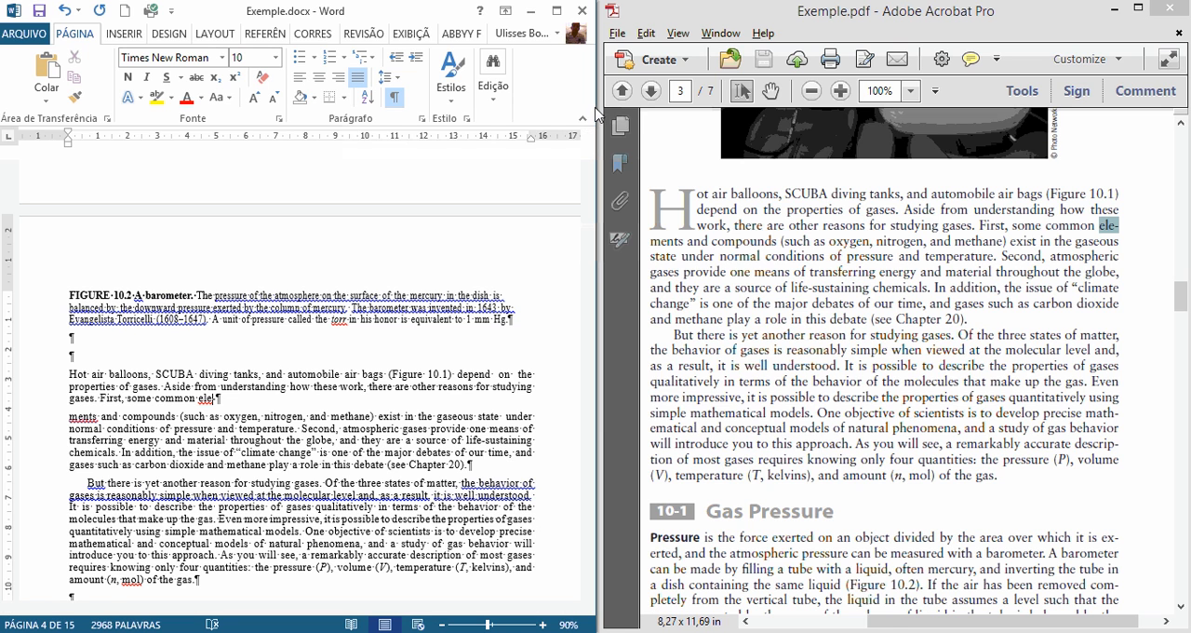
Step: Replace every hyphen followed by a paragraph mark (-^p) with nothing throughout the document, and restore the side-by-side window layout
left_click_drag(596, 113, 888, 112)
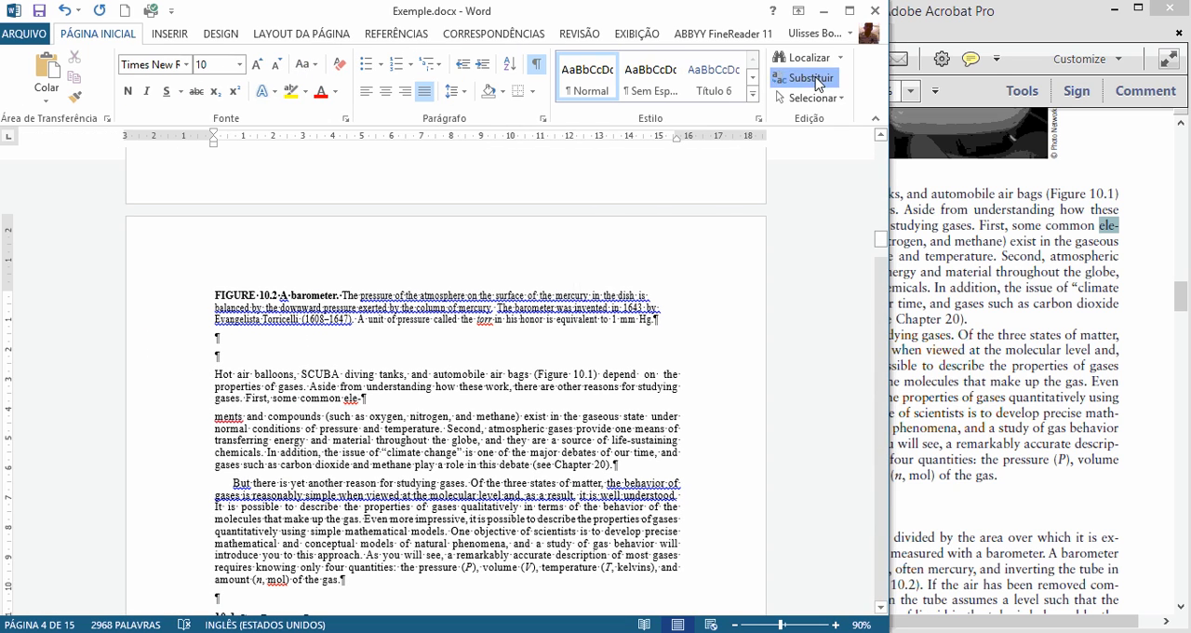
left_click(810, 78)
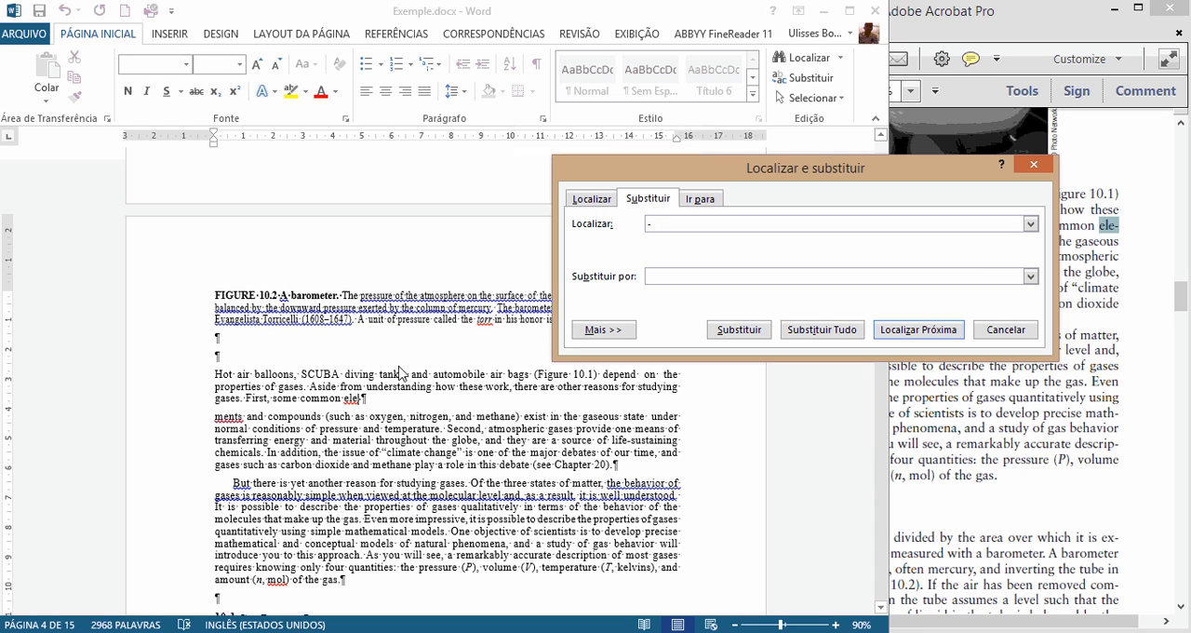
left_click(358, 400)
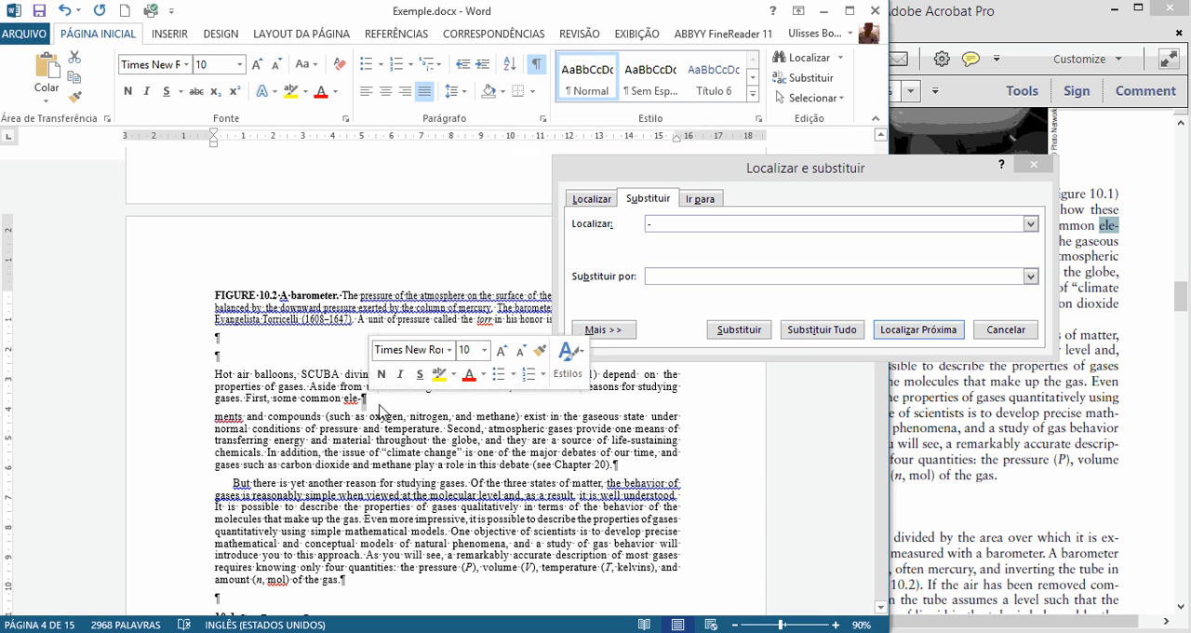
left_click(656, 229)
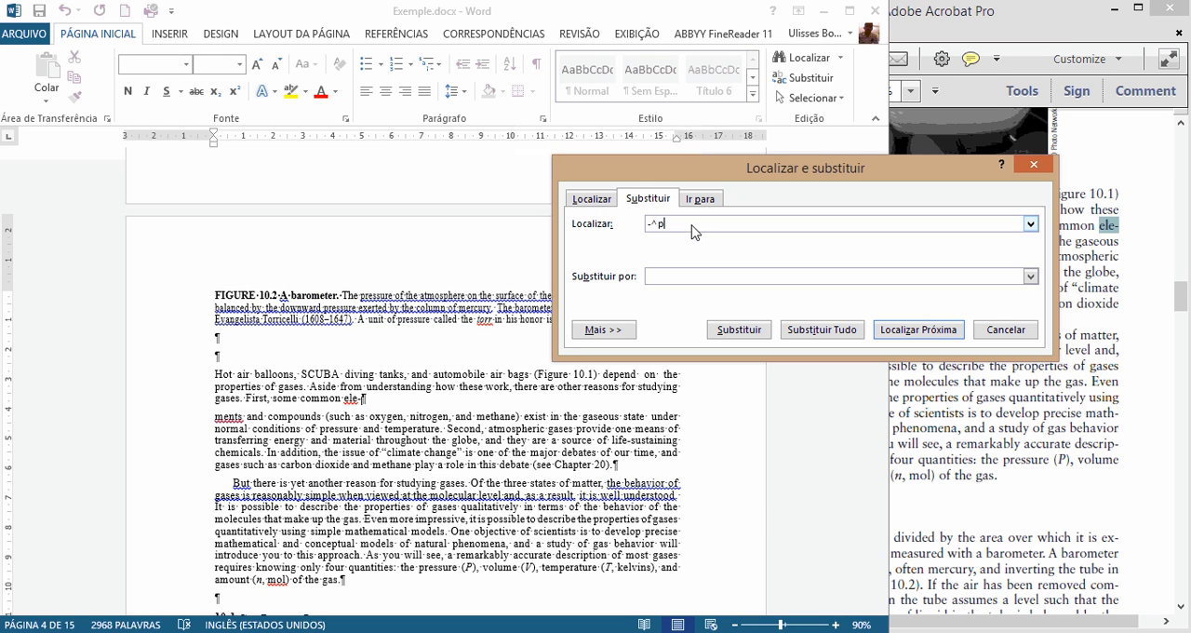
left_click_drag(648, 225, 658, 224)
left_click(363, 405)
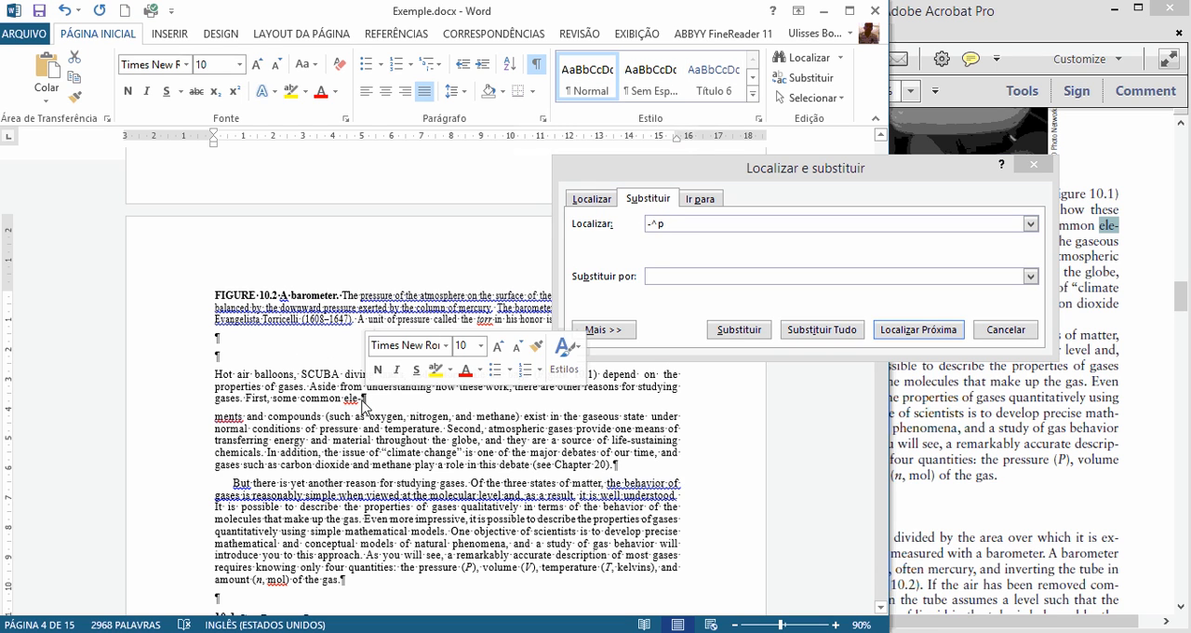
left_click(664, 282)
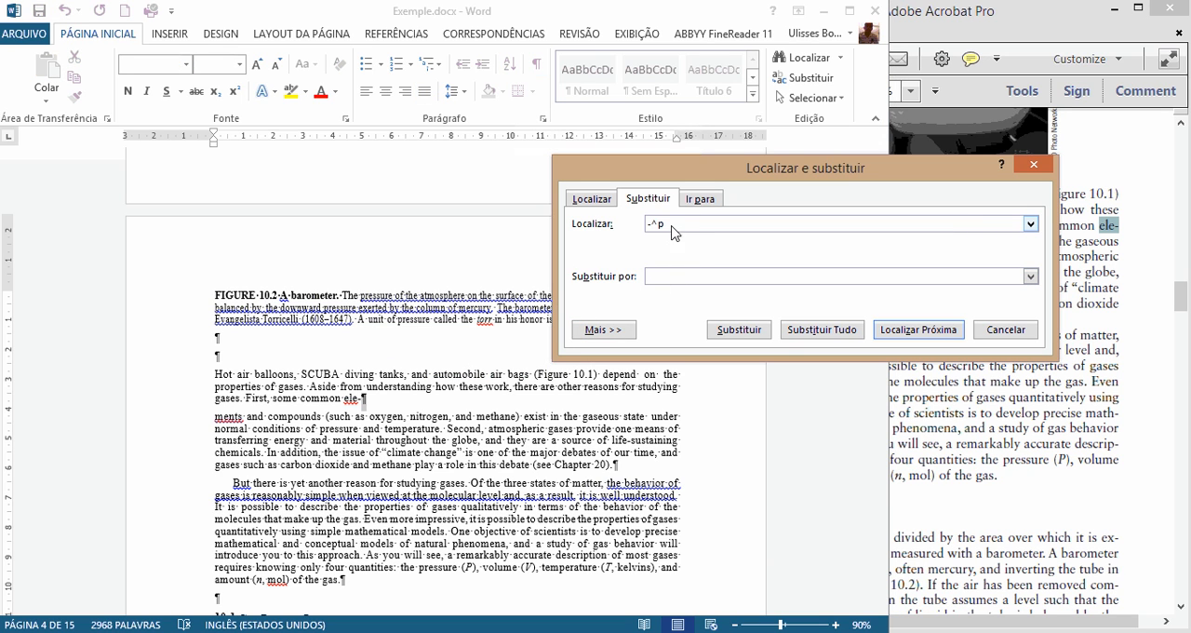
left_click(821, 331)
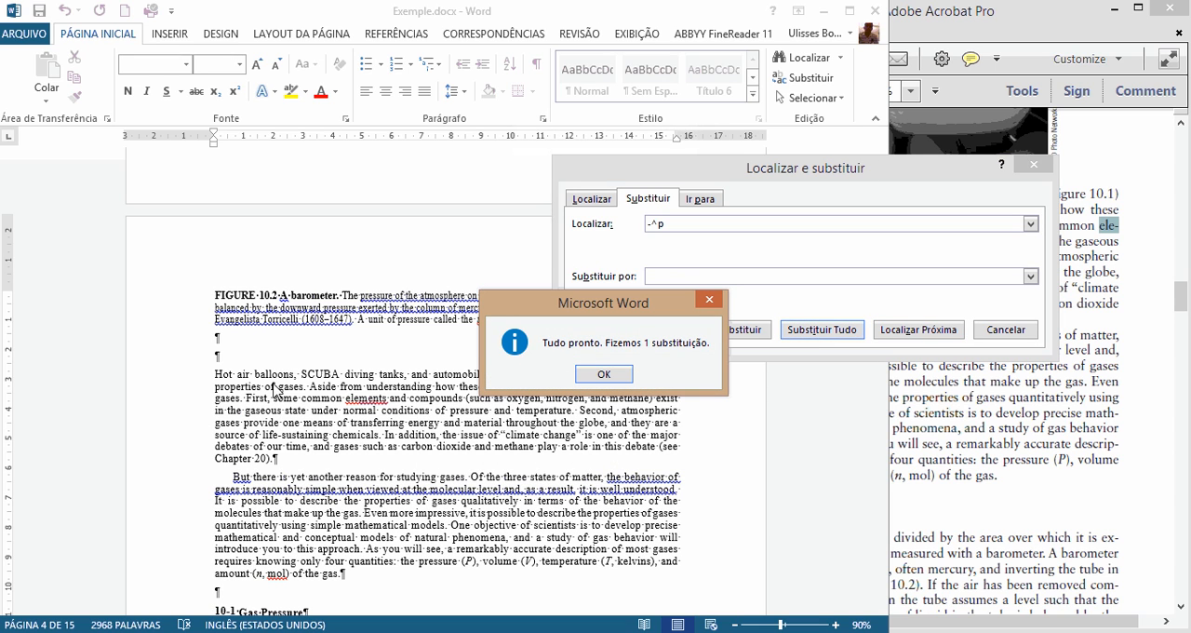
left_click(603, 374)
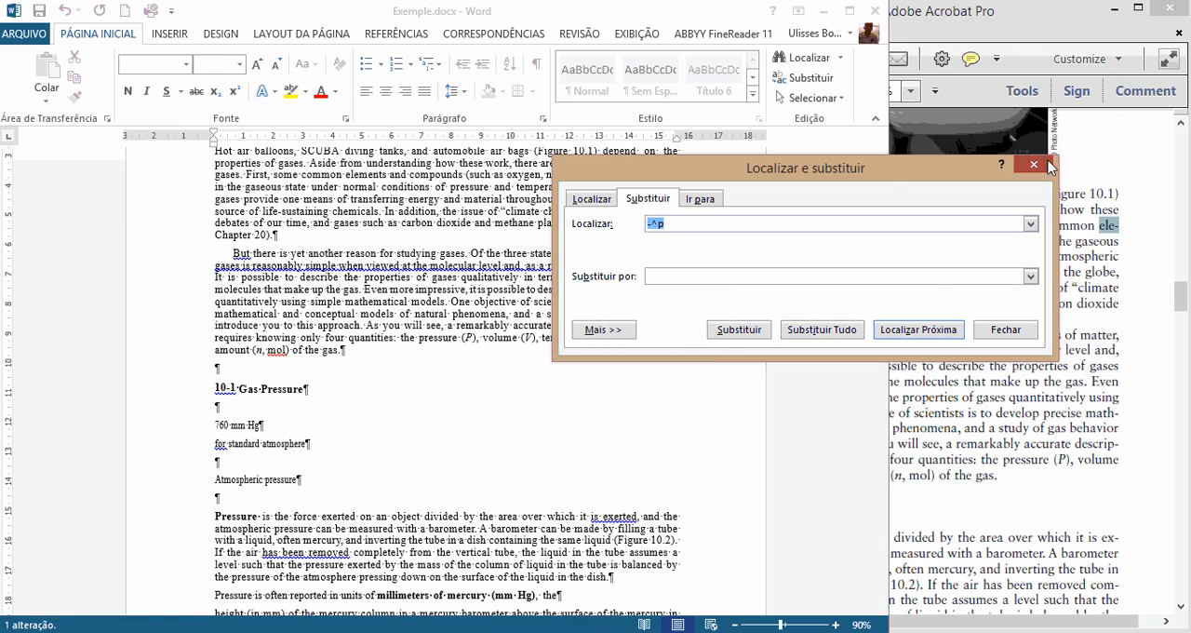
left_click(1034, 165)
key("super+Left")
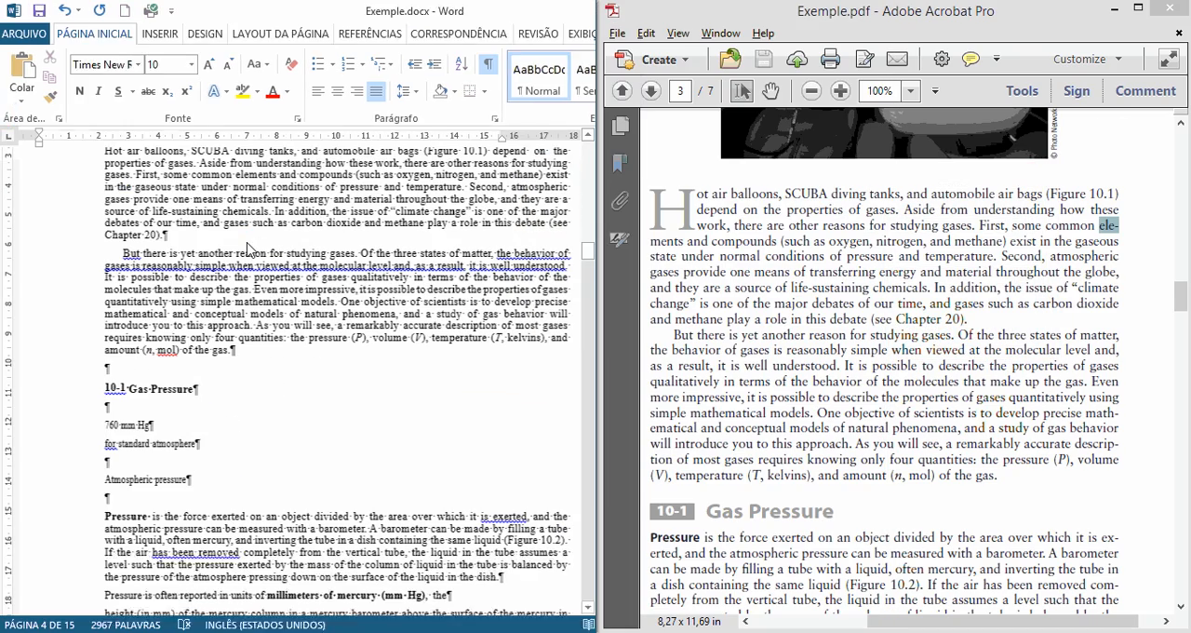
Step: Delete the duplicate labels "760 mm Hg for standard atmosphere" and "Atmospheric pressure" below the 10-1 heading, along with the extra empty paragraph
left_click(243, 428)
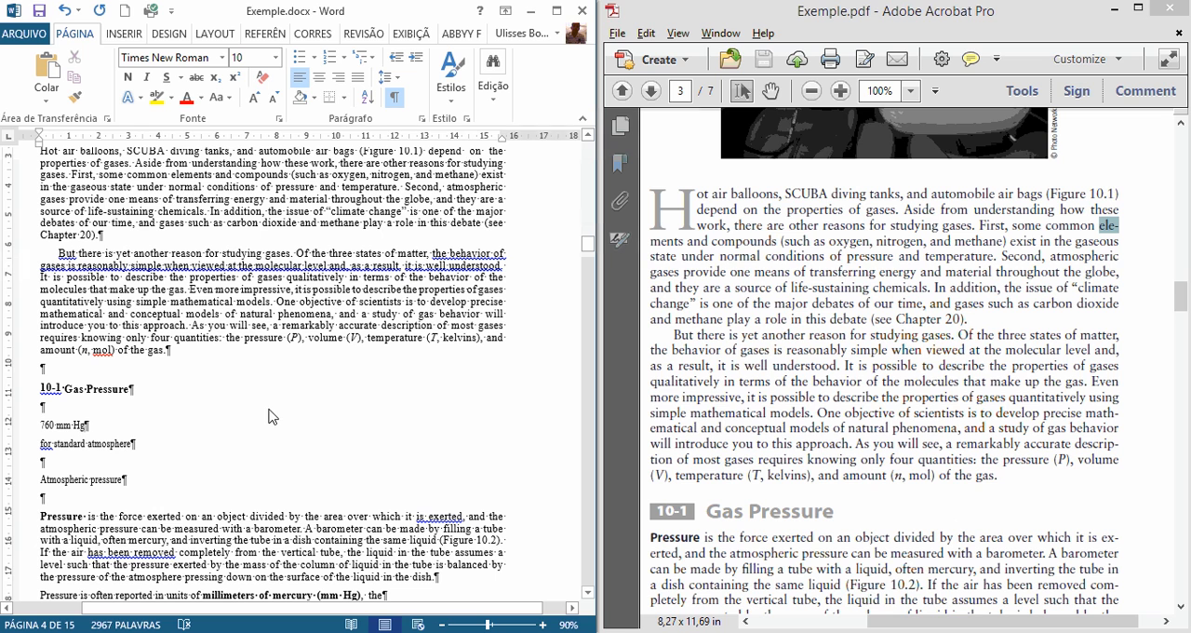
left_click(943, 399)
scroll(791, 407, "down", 2)
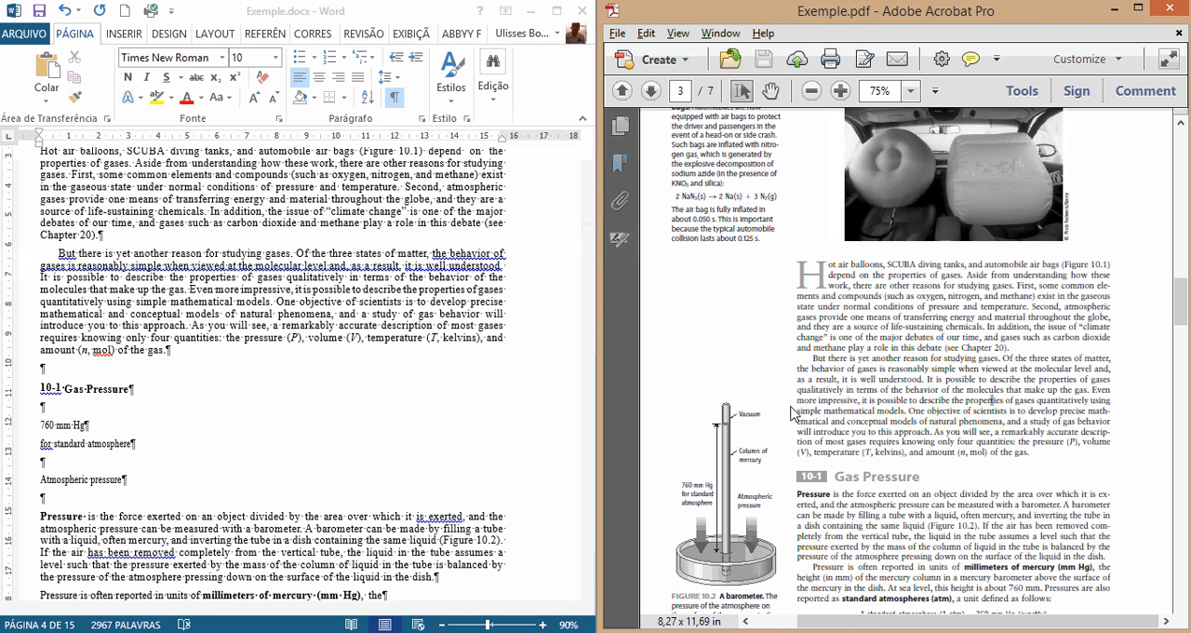
left_click(53, 462)
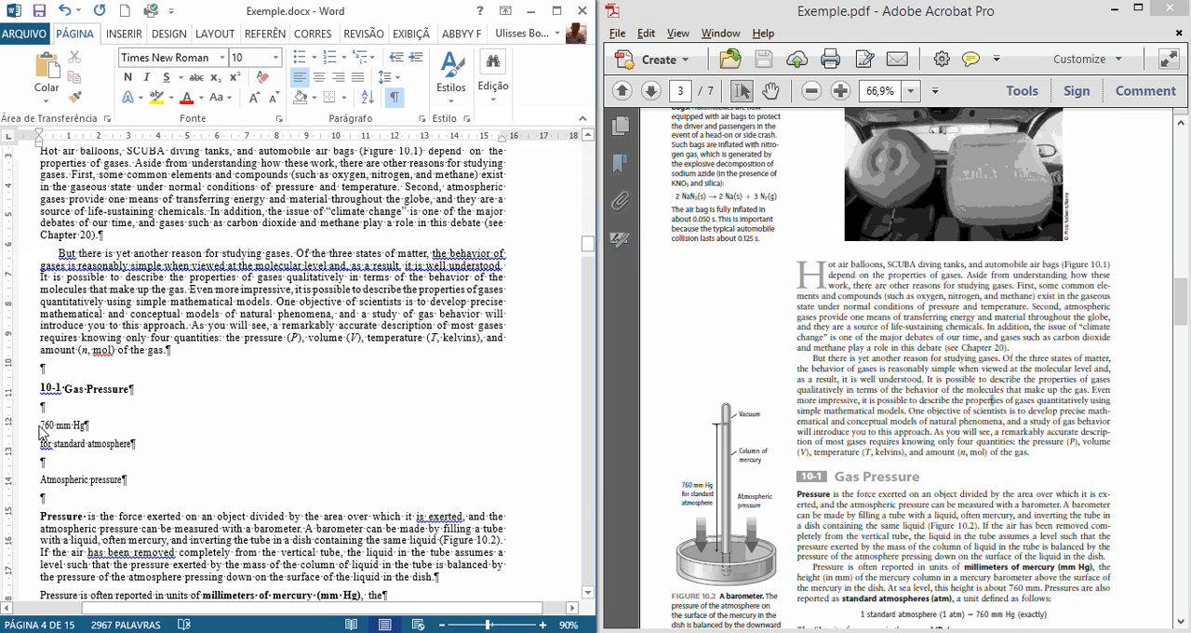
left_click_drag(41, 427, 131, 483)
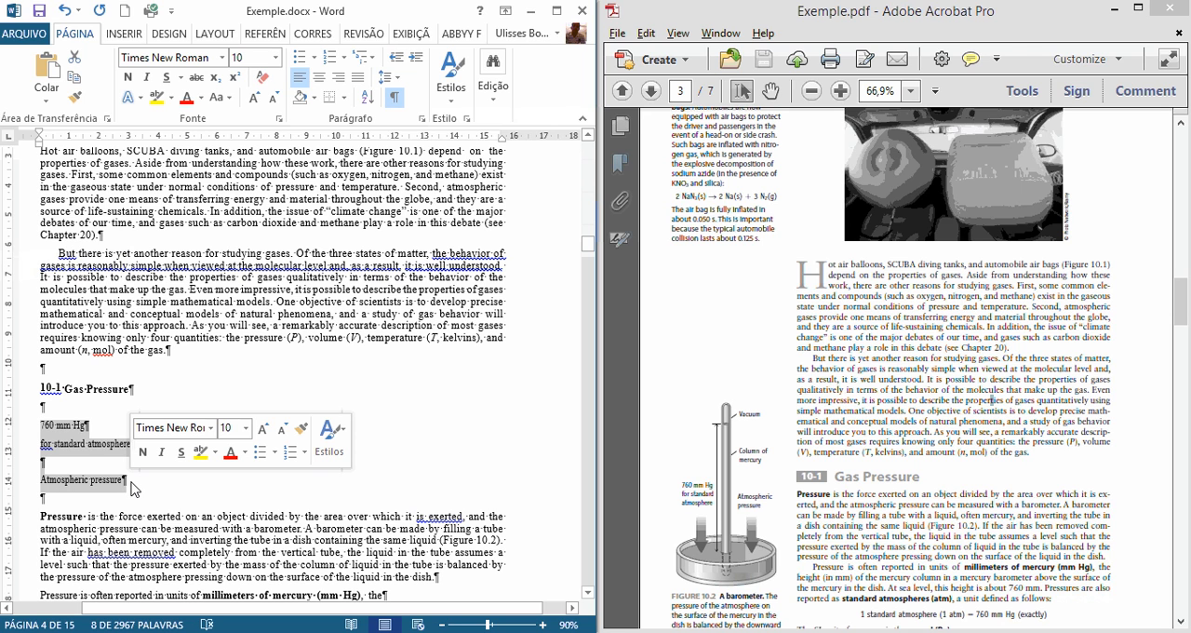
key("Delete")
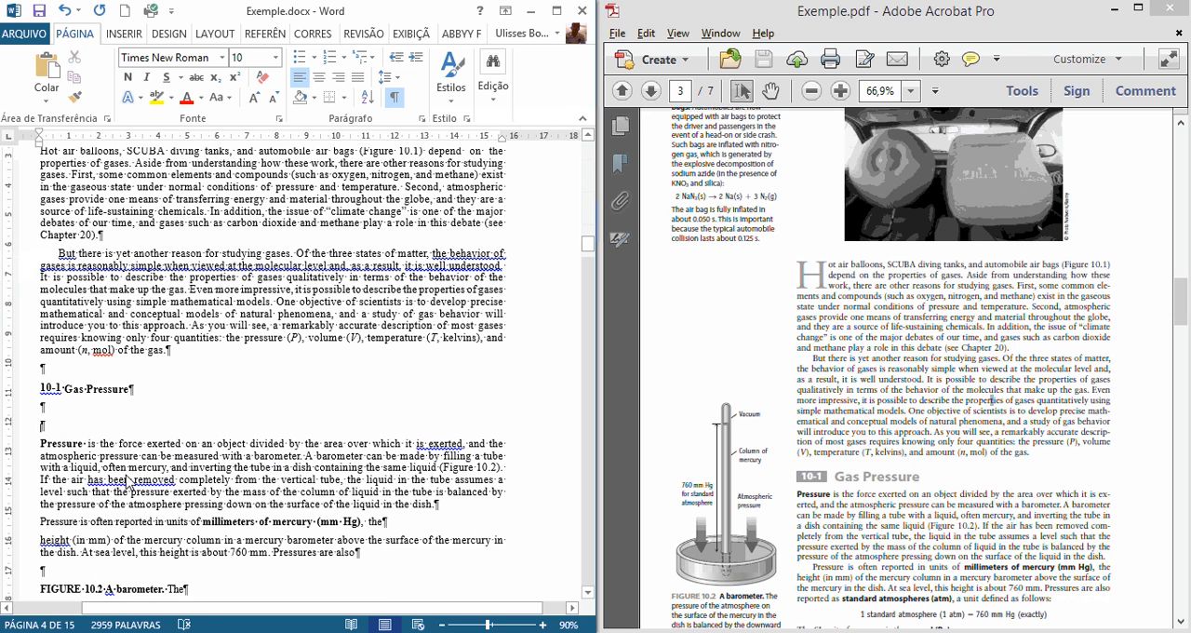
key("Delete")
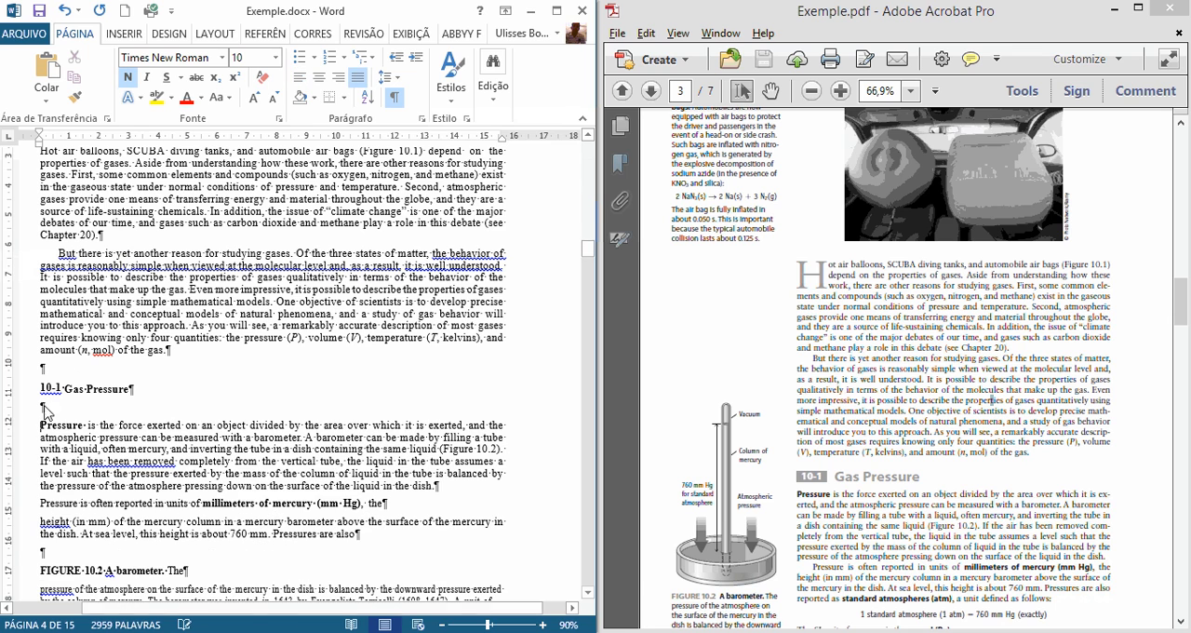
Step: Change the 10-1 heading to "Gas pressure" with a lowercase p
left_click_drag(88, 389, 94, 389)
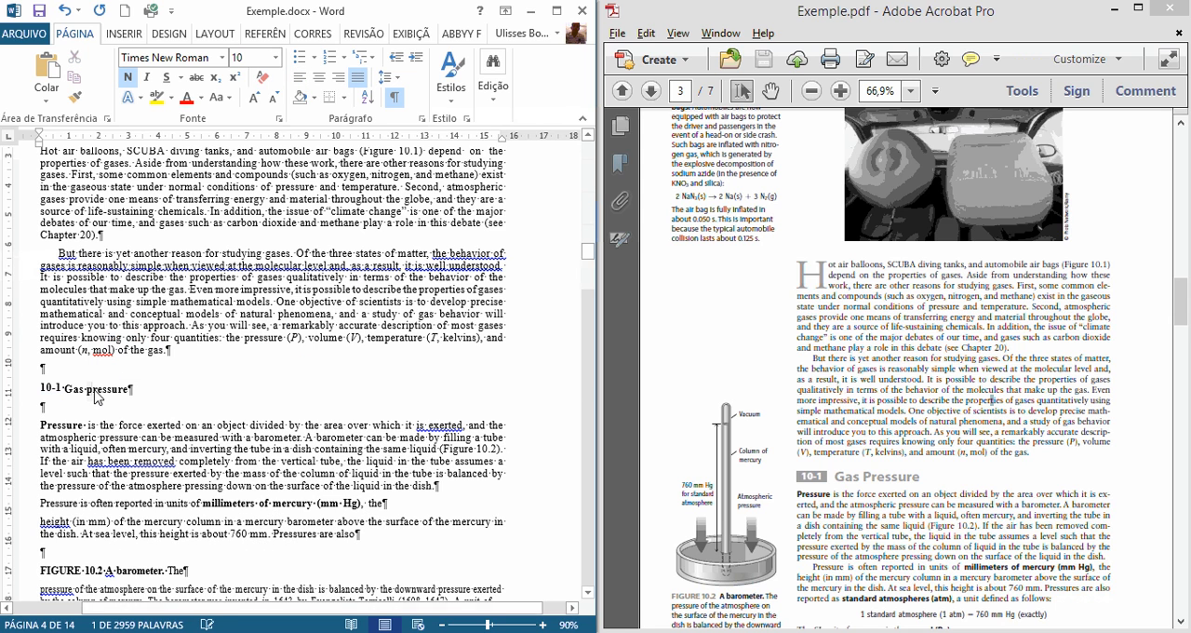
type("p")
scroll(174, 405, "down", 1)
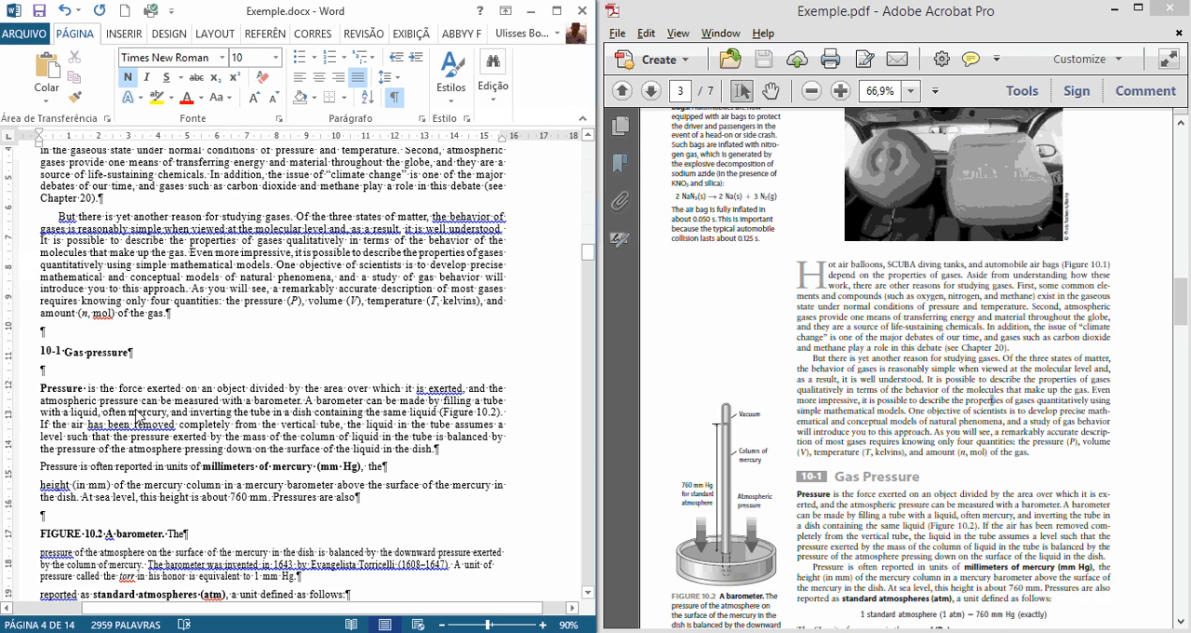
Step: Join the paragraph ending "millimeters of mercury (mm Hg), the" with the one starting "height (in mm)", as in the PDF
scroll(90, 391, "down", 1)
left_click(104, 382)
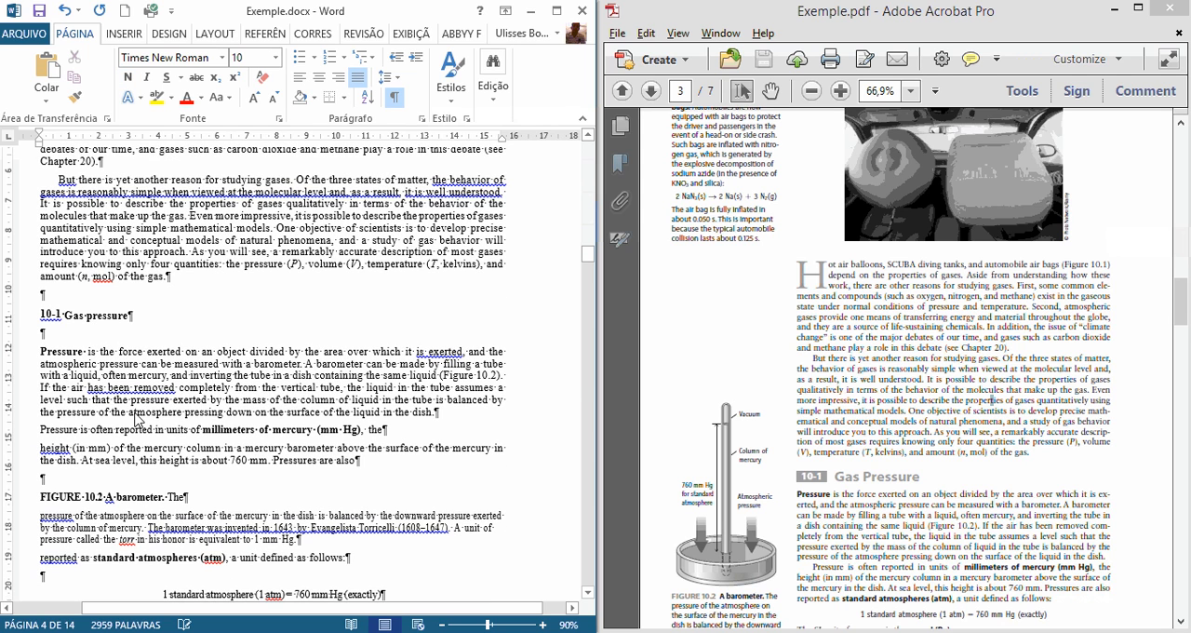
scroll(135, 420, "down", 1)
left_click(419, 402)
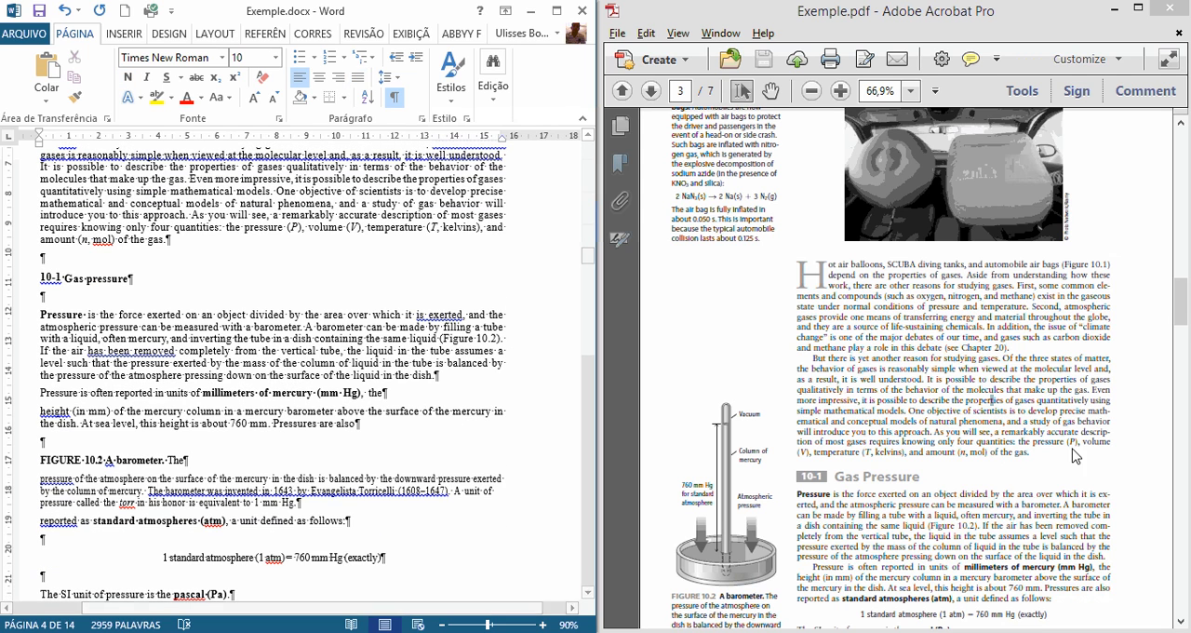
left_click(1071, 448)
scroll(1050, 459, "down", 2)
left_click(411, 389)
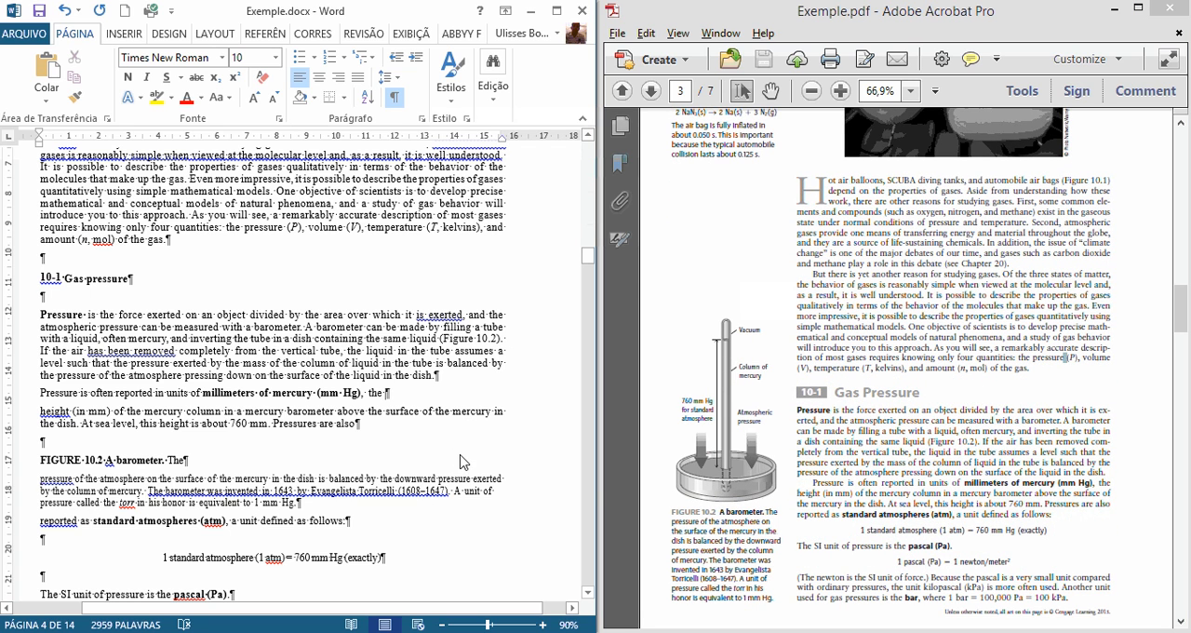
key("Delete")
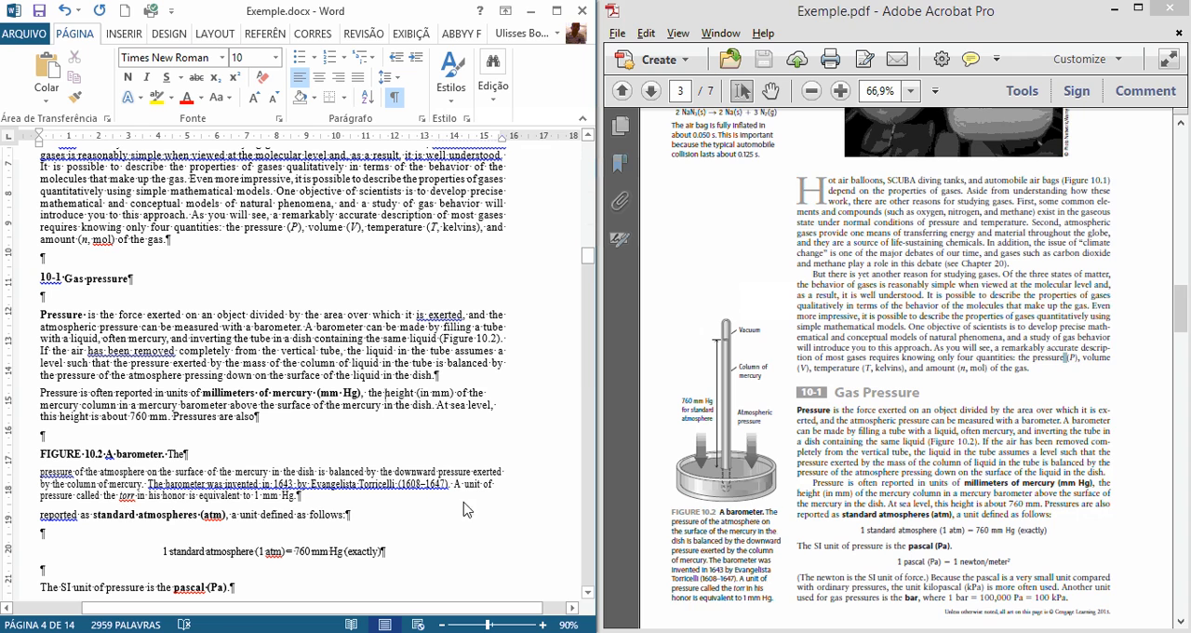
Step: Remove the FIGURE 10.2 barometer caption from between "Pressures are also" and "reported as standard atmospheres (atm)"
left_click(1005, 471)
scroll(987, 487, "down", 2)
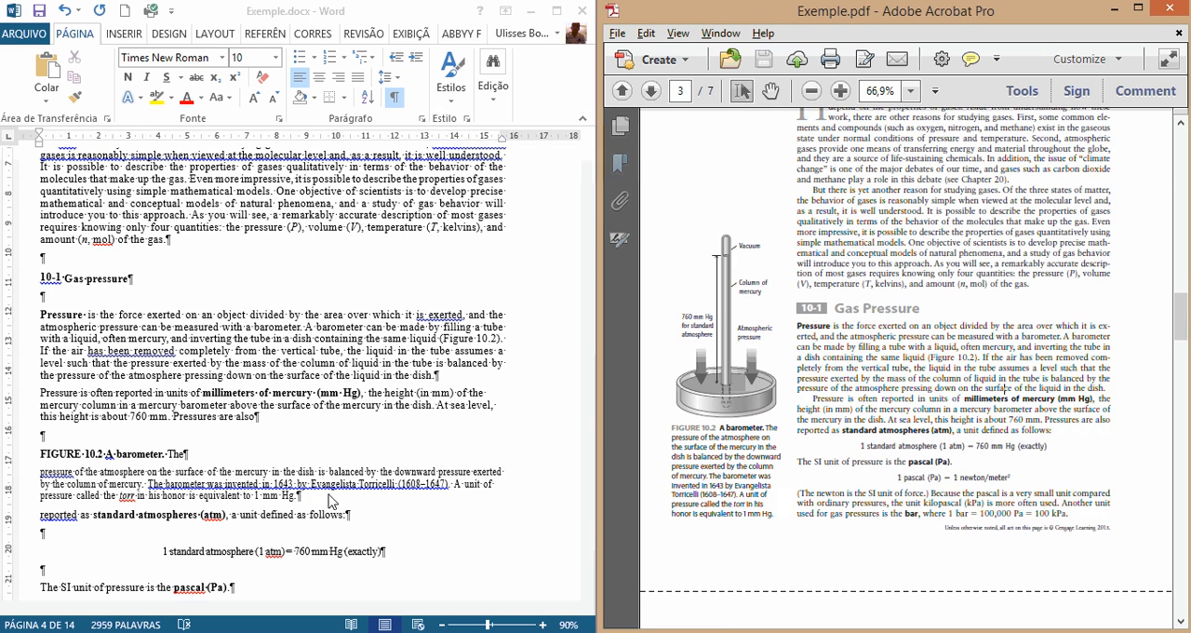
left_click(207, 475)
mouse_move(41, 454)
left_mouse_down()
mouse_move(354, 509)
mouse_move(314, 488)
mouse_move(52, 450)
left_mouse_up()
key("Delete")
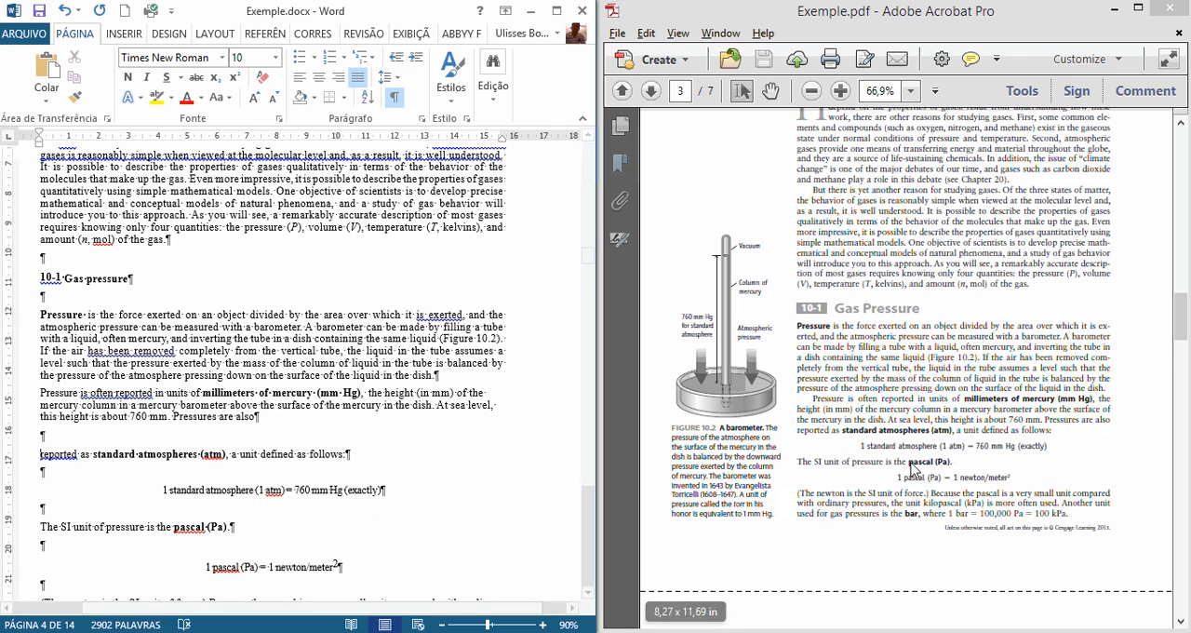
Step: Join the paragraph ending "Pressures are also" with the one starting "reported as standard atmospheres (atm)", removing the empty paragraph between them
left_click(286, 423)
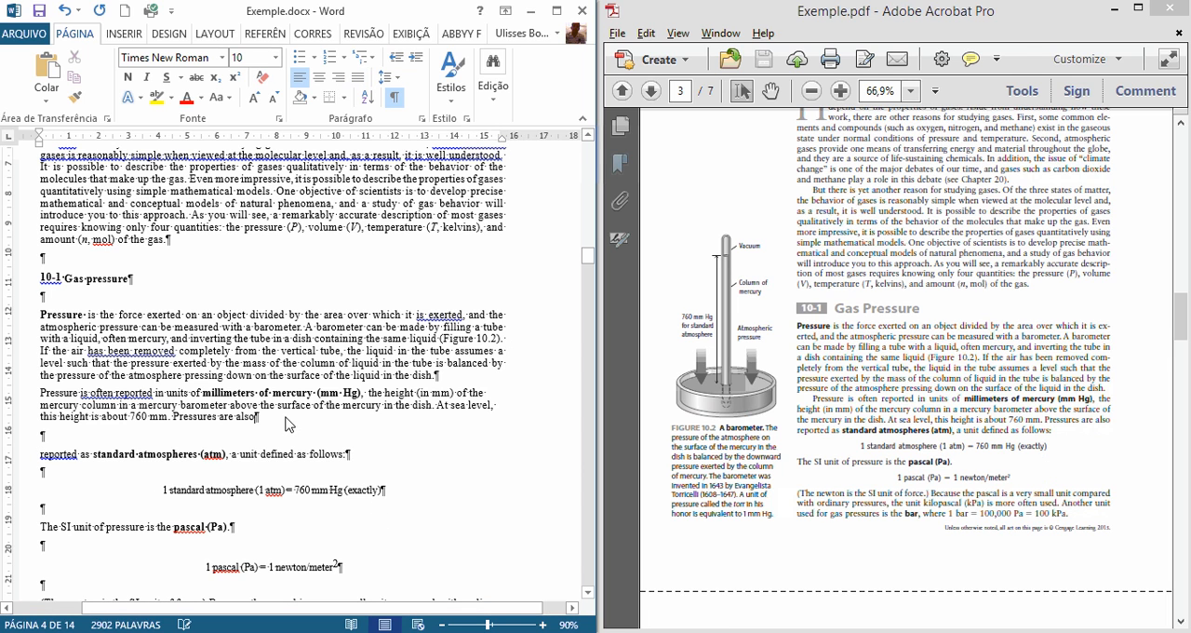
key("Delete")
key("Delete")
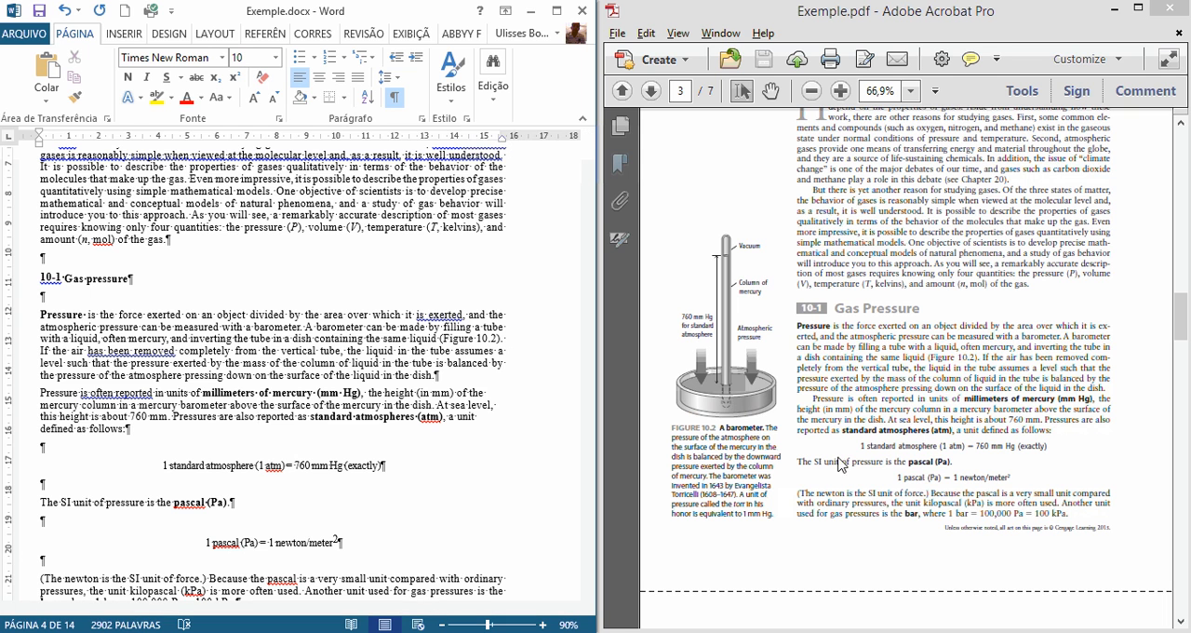
Step: Compare the rest of section 10-1 with the PDF, up to the A CLOSER LOOK page in both documents
scroll(372, 503, "down", 2)
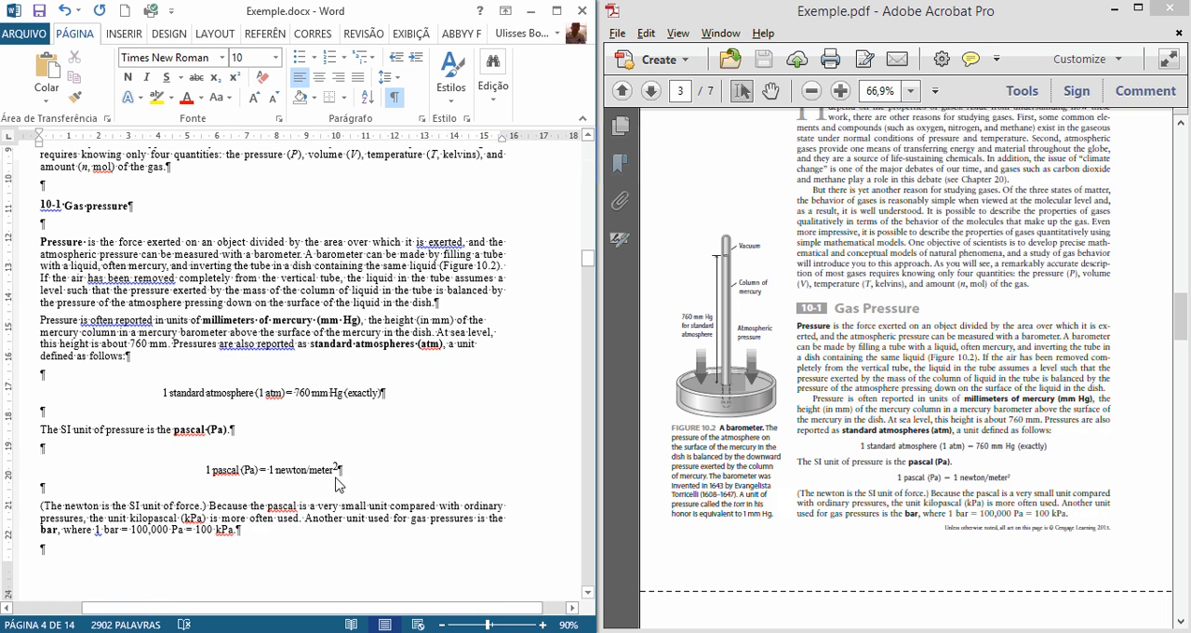
scroll(341, 483, "down", 1)
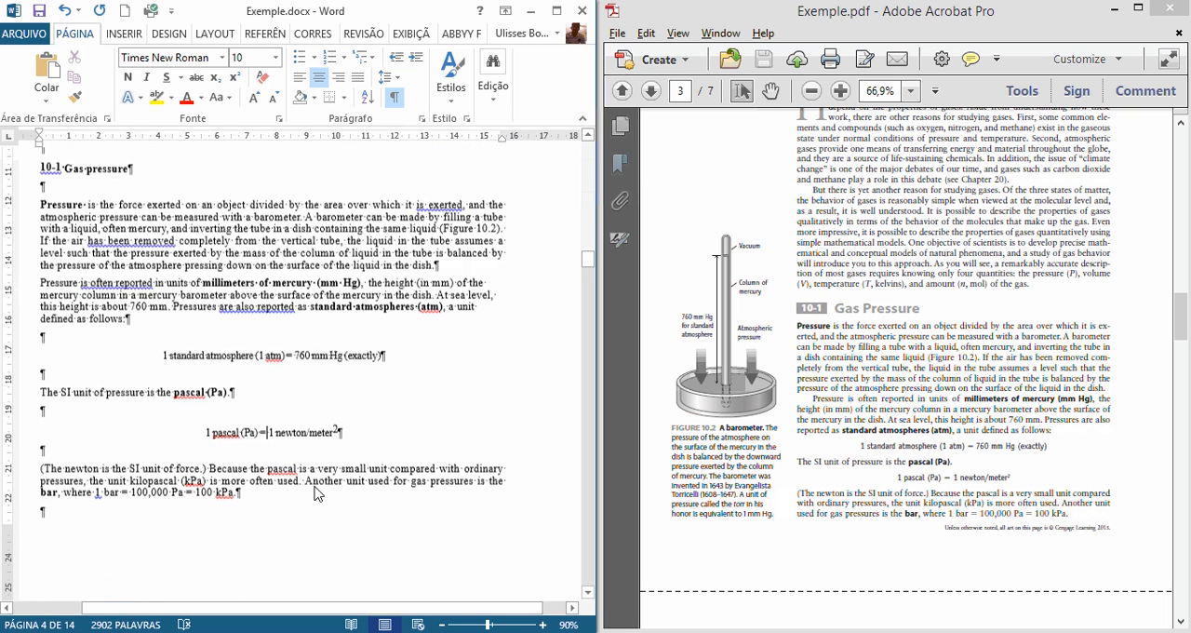
scroll(377, 517, "down", 1)
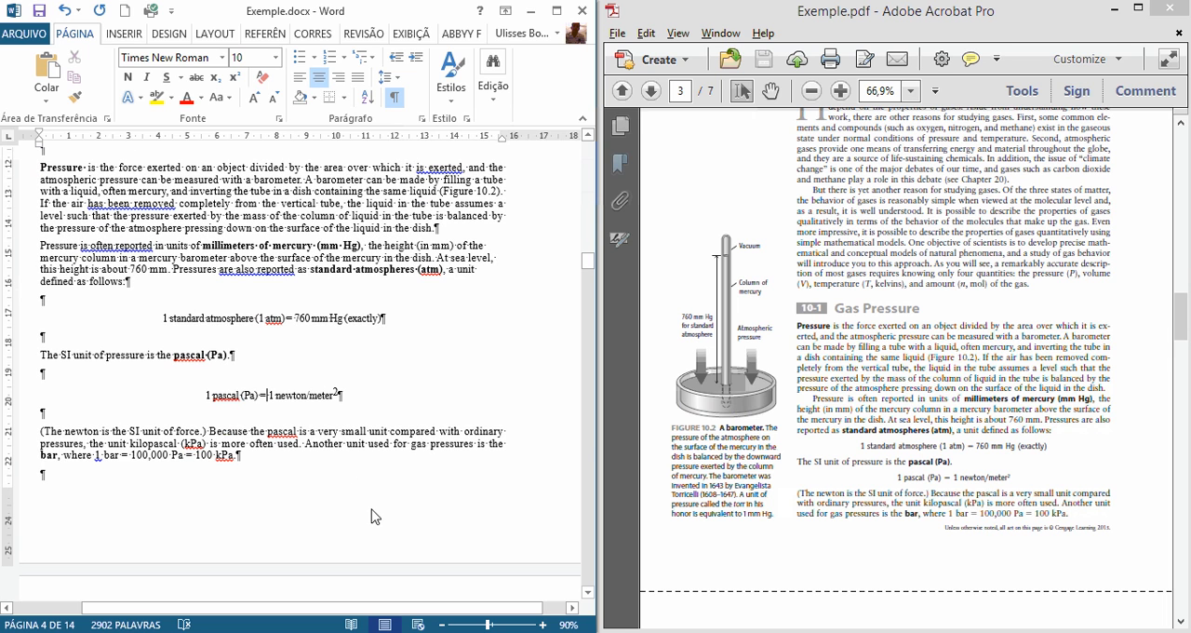
scroll(375, 521, "down", 2)
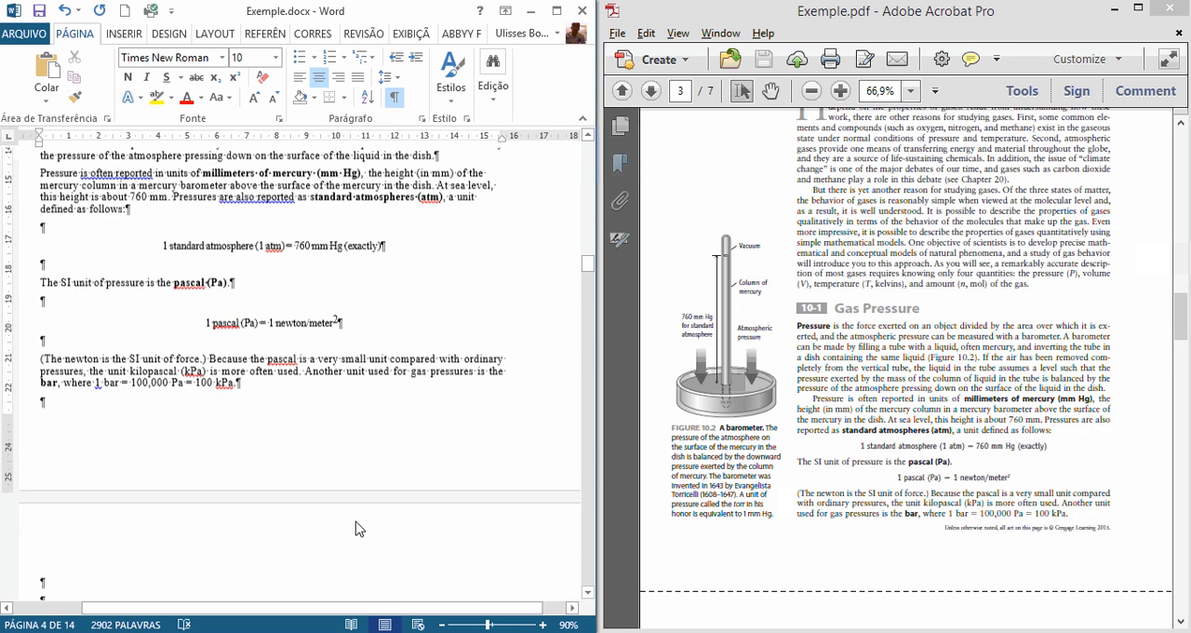
left_click(90, 395)
scroll(199, 438, "down", 5)
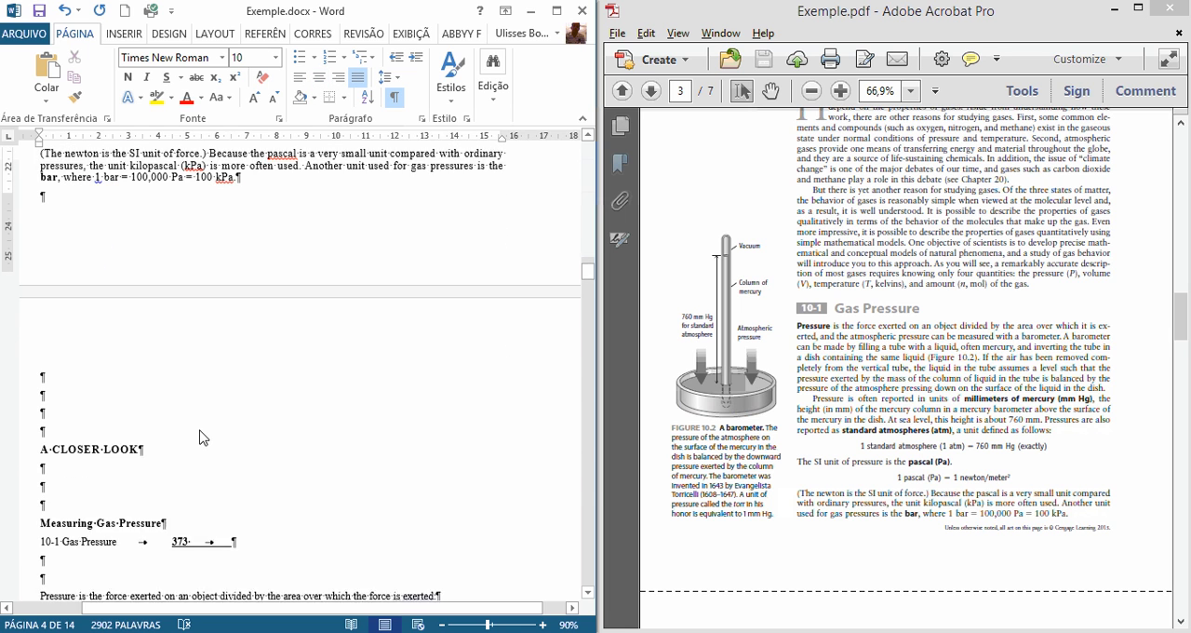
left_click(1029, 489)
scroll(1030, 484, "down", 7)
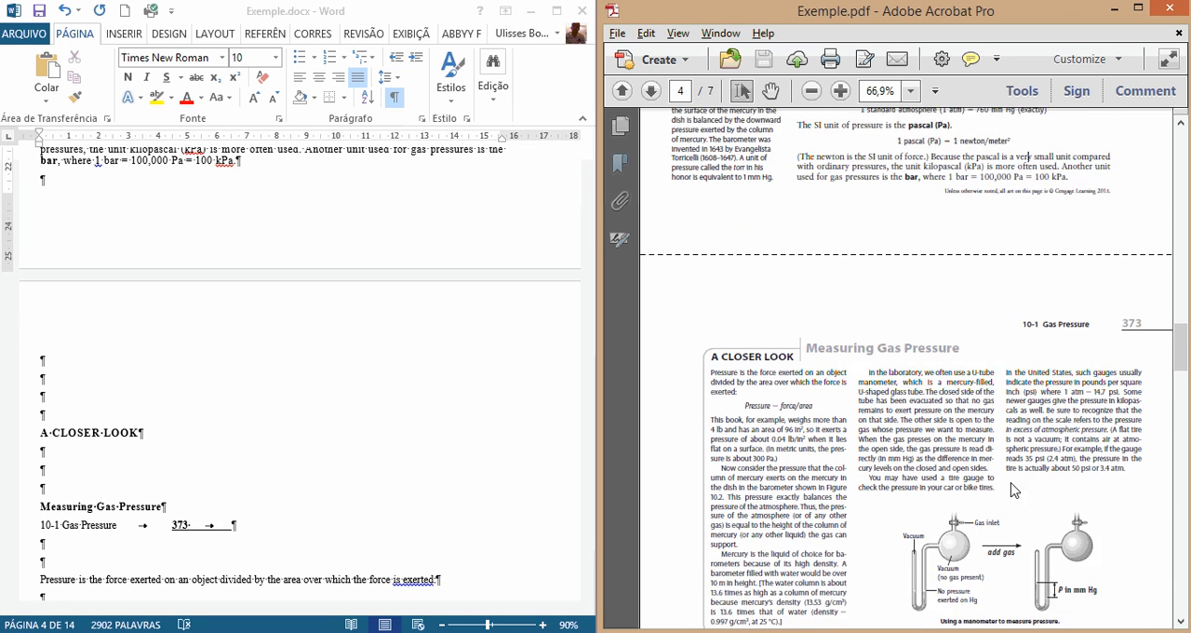
scroll(1014, 491, "down", 1)
Step: Delete three empty paragraphs above the A CLOSER LOOK heading and the running header line "10-1 Gas Pressure 373"
left_click(271, 448)
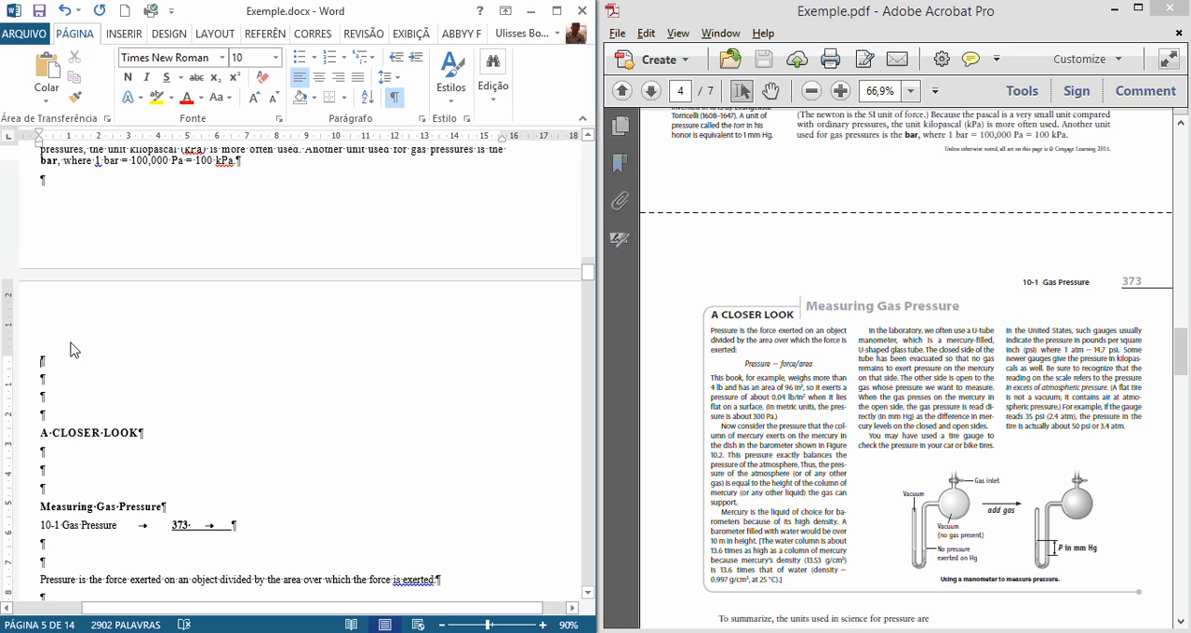
scroll(64, 370, "down", 1)
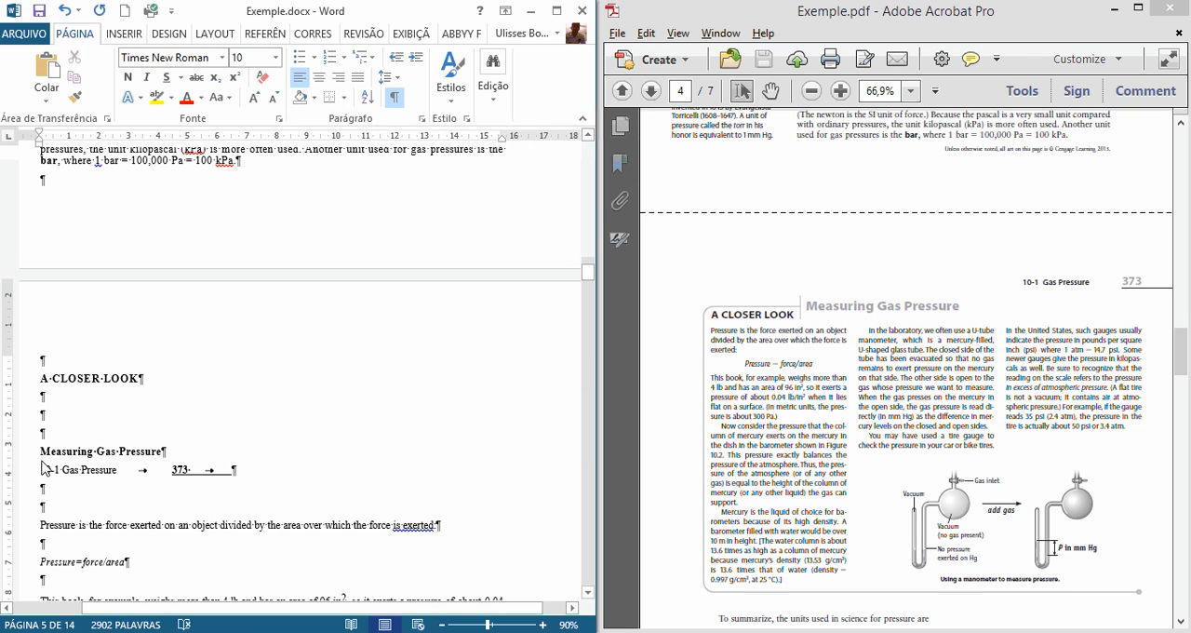
left_click_drag(44, 472, 274, 484)
key("Delete")
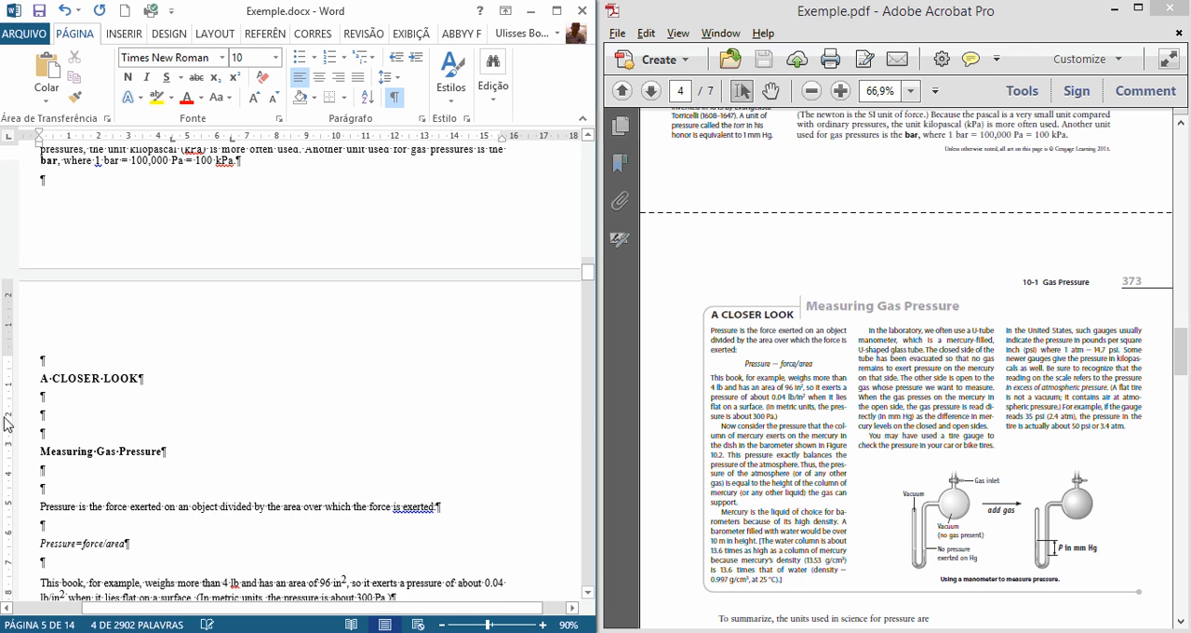
Step: Delete two of the empty paragraphs between the headings A CLOSER LOOK and Measuring Gas Pressure
left_click(93, 419)
key("Delete")
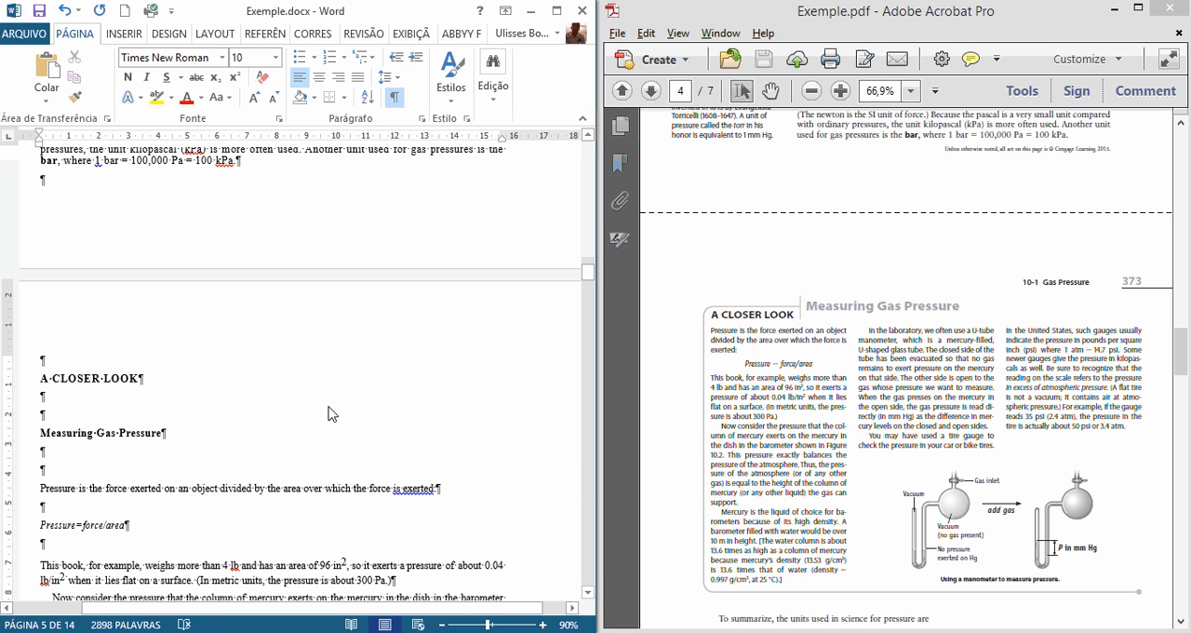
key("BackSpace")
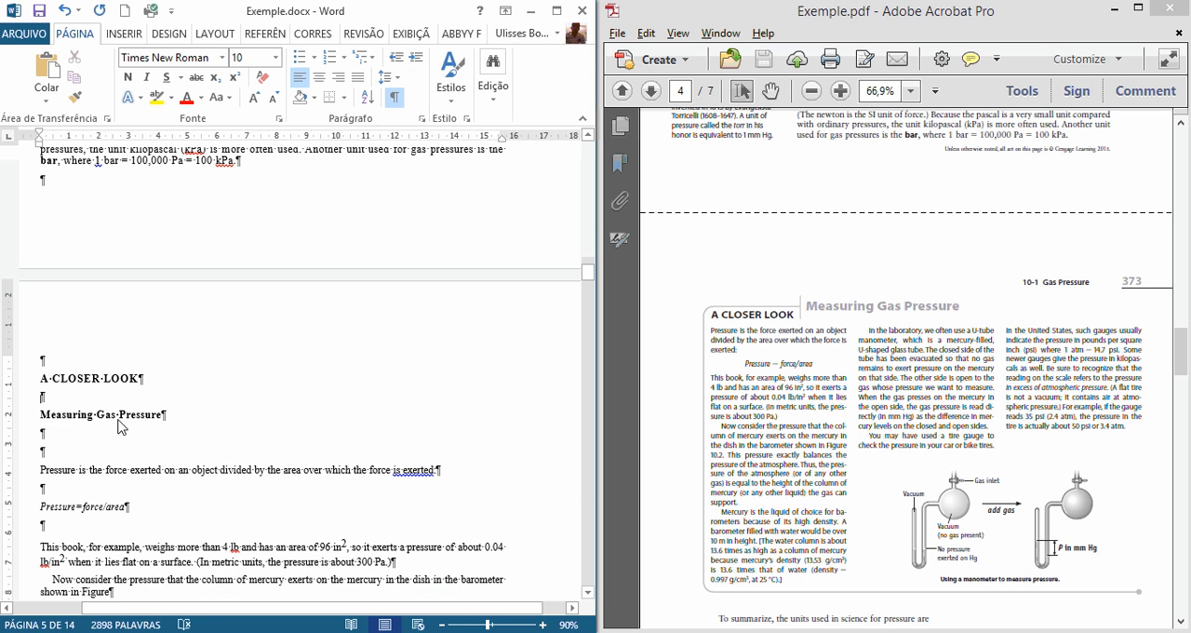
Step: Join the paragraph ending "shown in Figure" with the one starting "10.2. This pressure exactly balances"
scroll(92, 501, "down", 1)
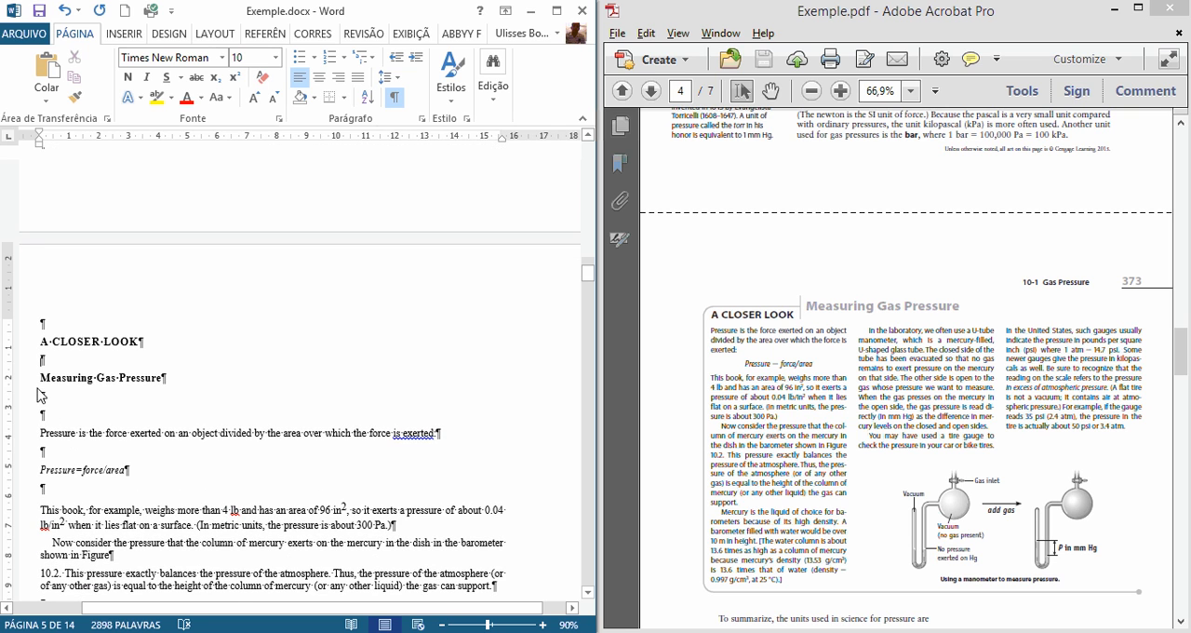
scroll(93, 435, "down", 1)
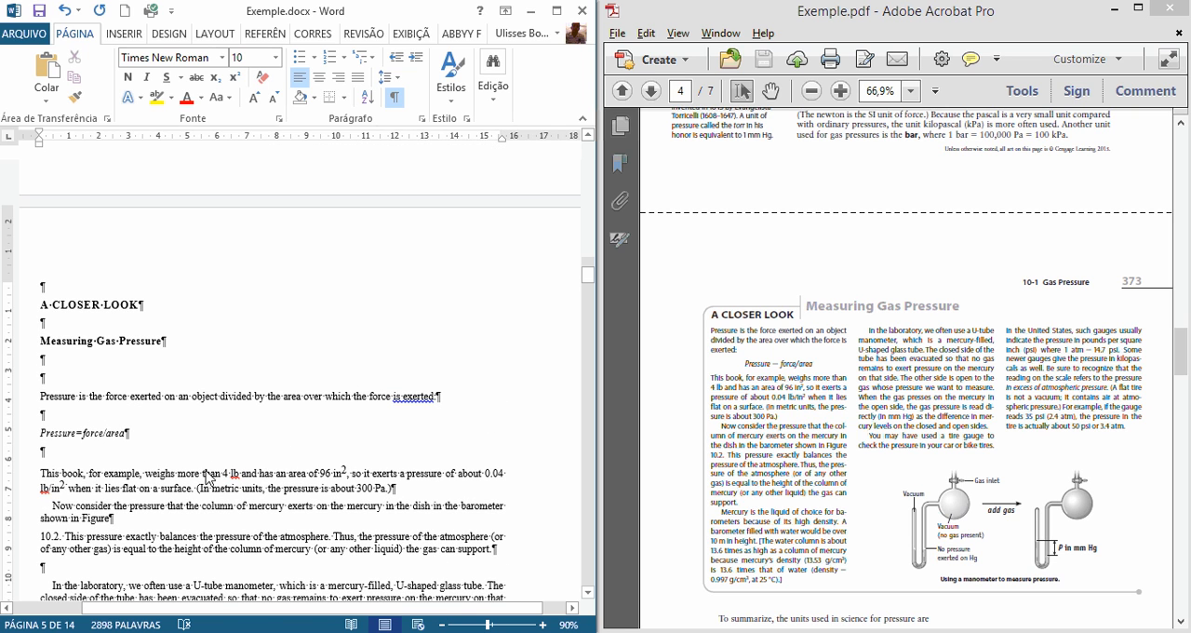
scroll(142, 484, "down", 2)
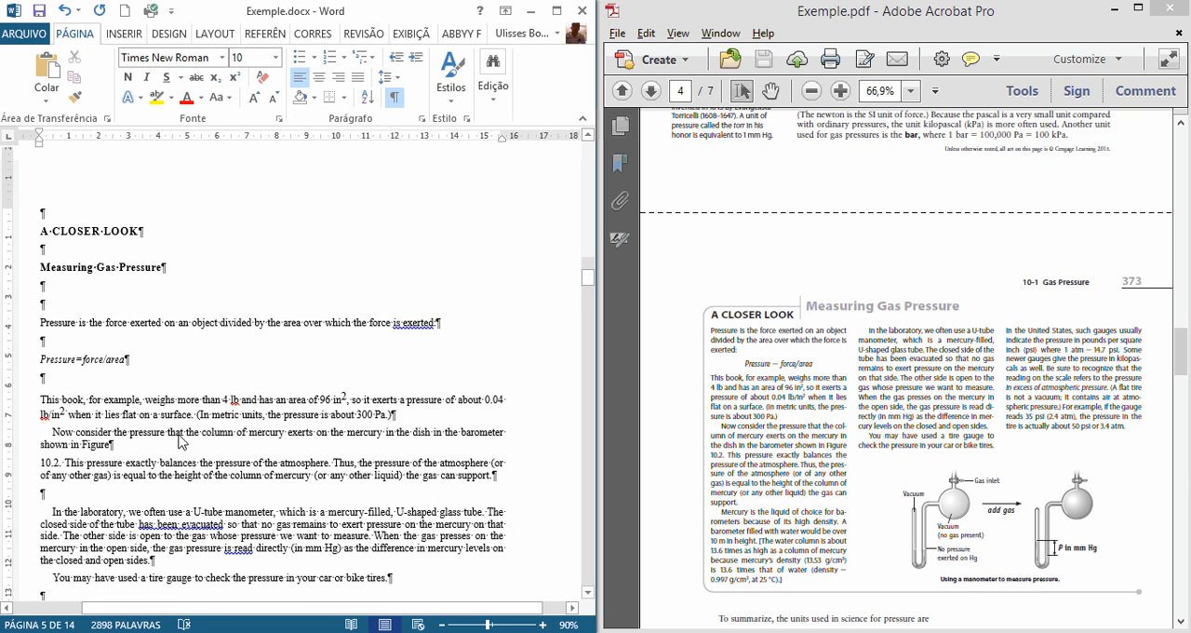
left_click(138, 452)
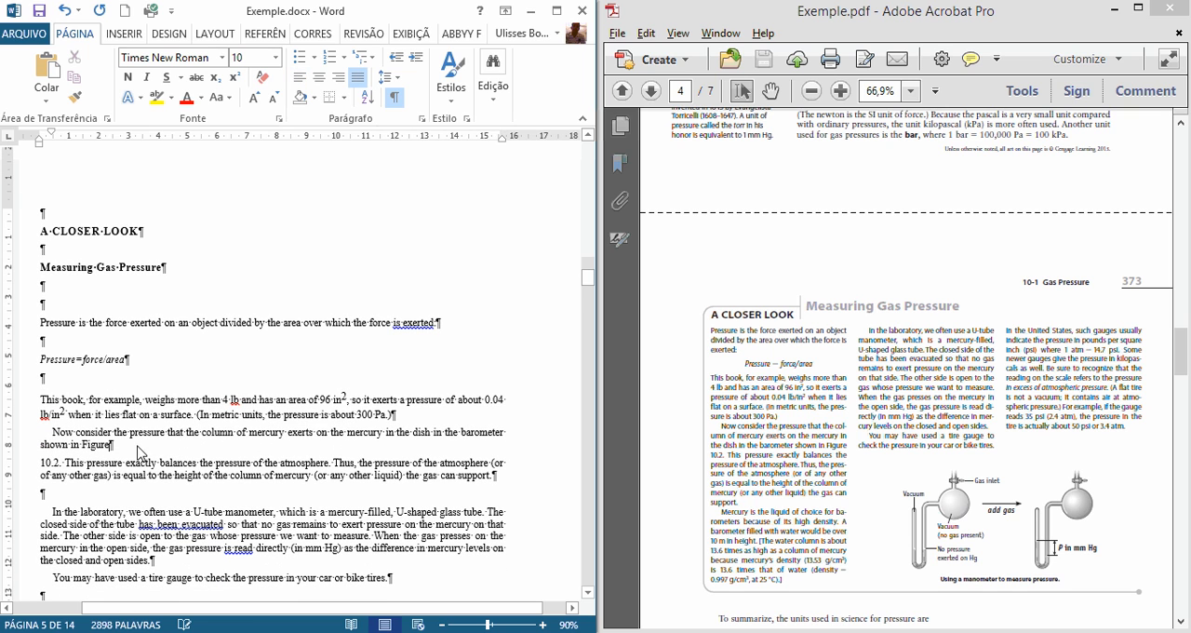
key("Delete")
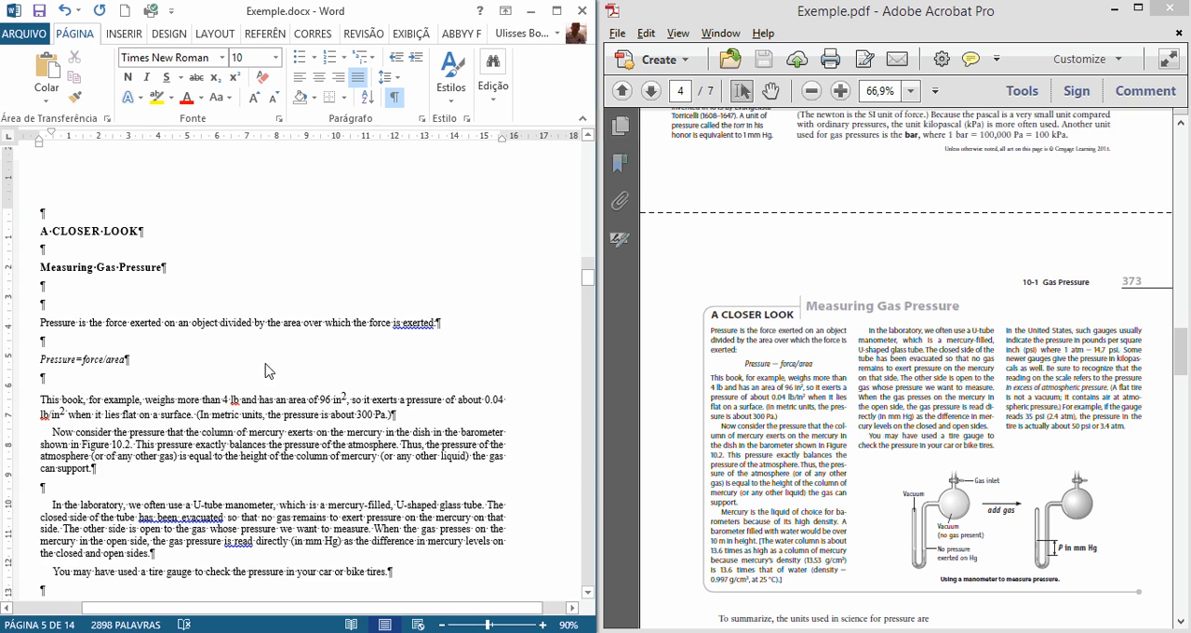
Step: Delete the empty paragraph between the text ending "the gas can support." and the paragraph starting "In the laboratory"
scroll(511, 424, "down", 2)
scroll(508, 424, "down", 1)
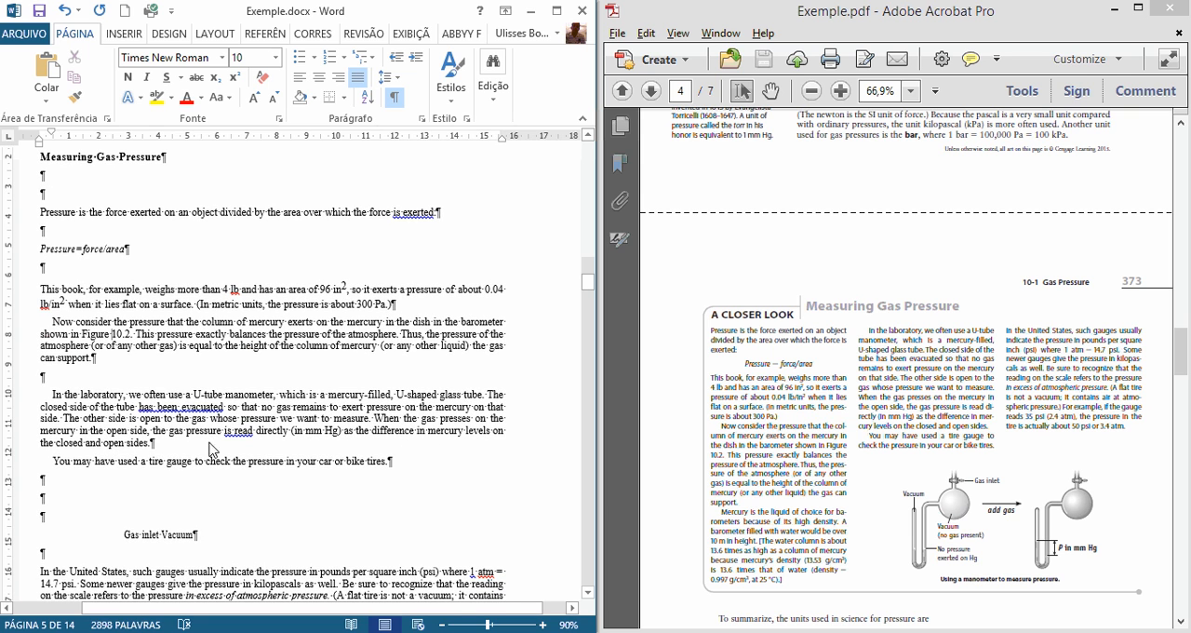
left_click(87, 380)
key("Delete")
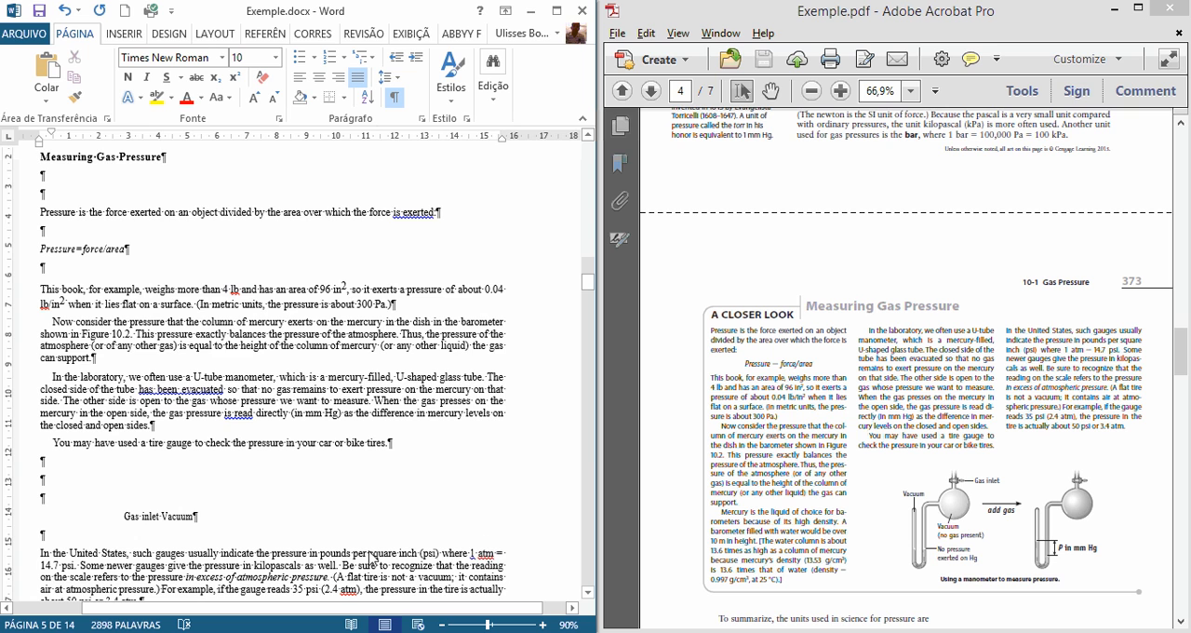
Step: Move the paragraph starting "In the United States, such gauges" directly below "You may have used a tire gauge to check the pressure"
scroll(307, 493, "down", 2)
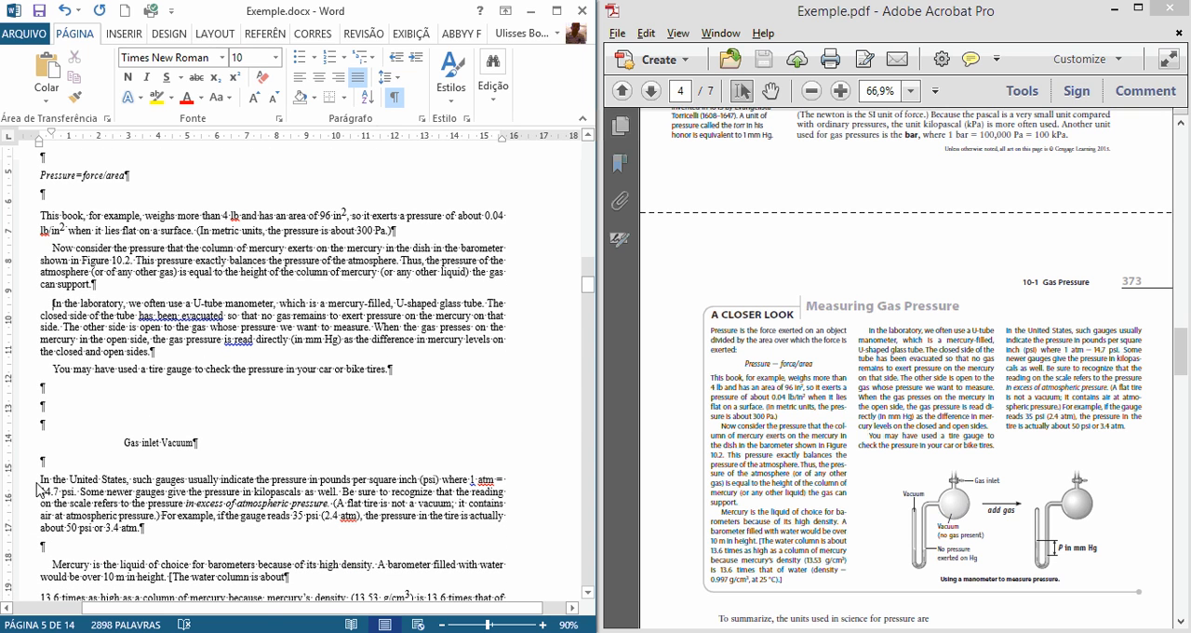
left_click_drag(42, 482, 171, 540)
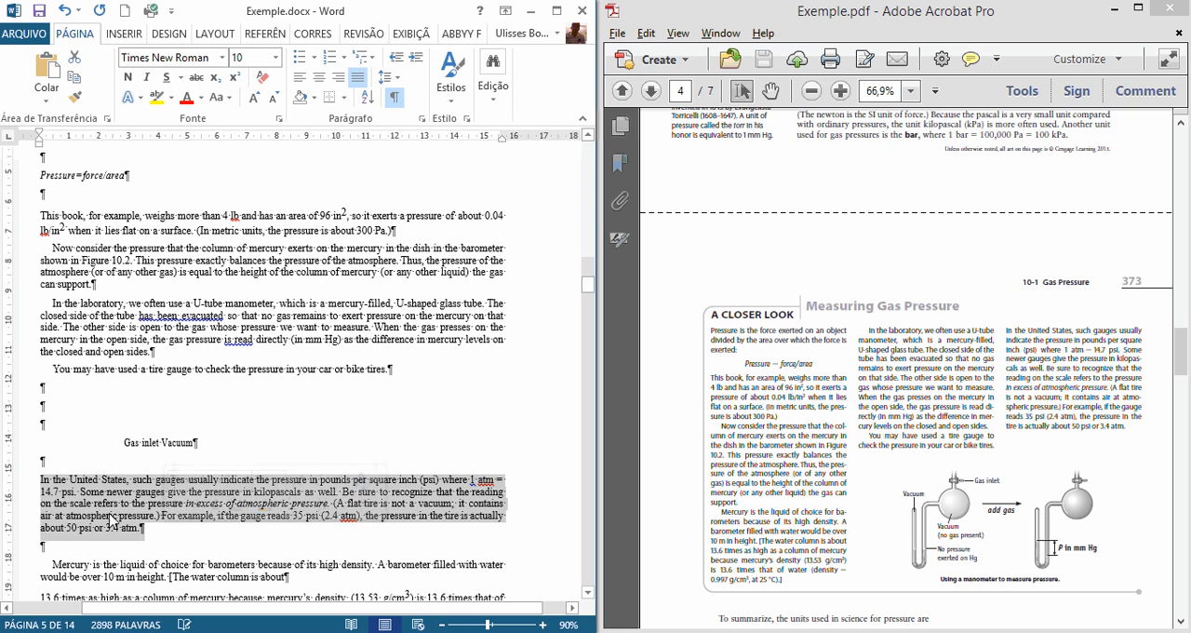
left_click_drag(335, 504, 47, 386)
scroll(137, 456, "down", 2)
Step: Insert the uppercase placeholder [IMAGE] in the empty paragraphs above "Gas inlet Vacuum", where the PDF shows the manometer figure
left_click(140, 452)
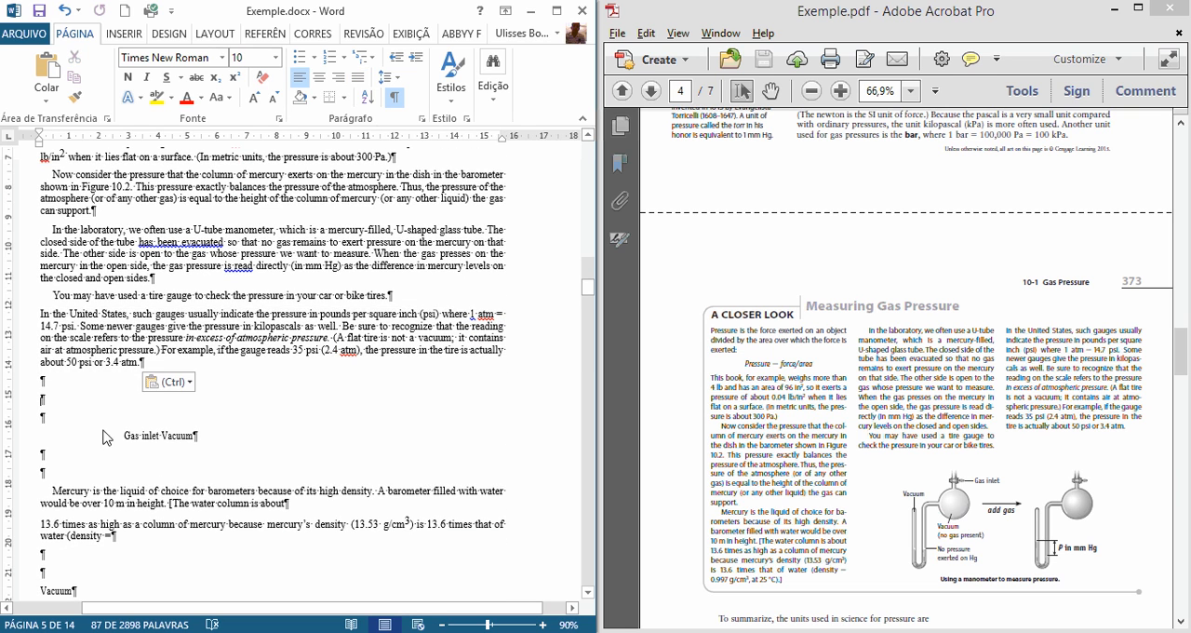
type("Ima")
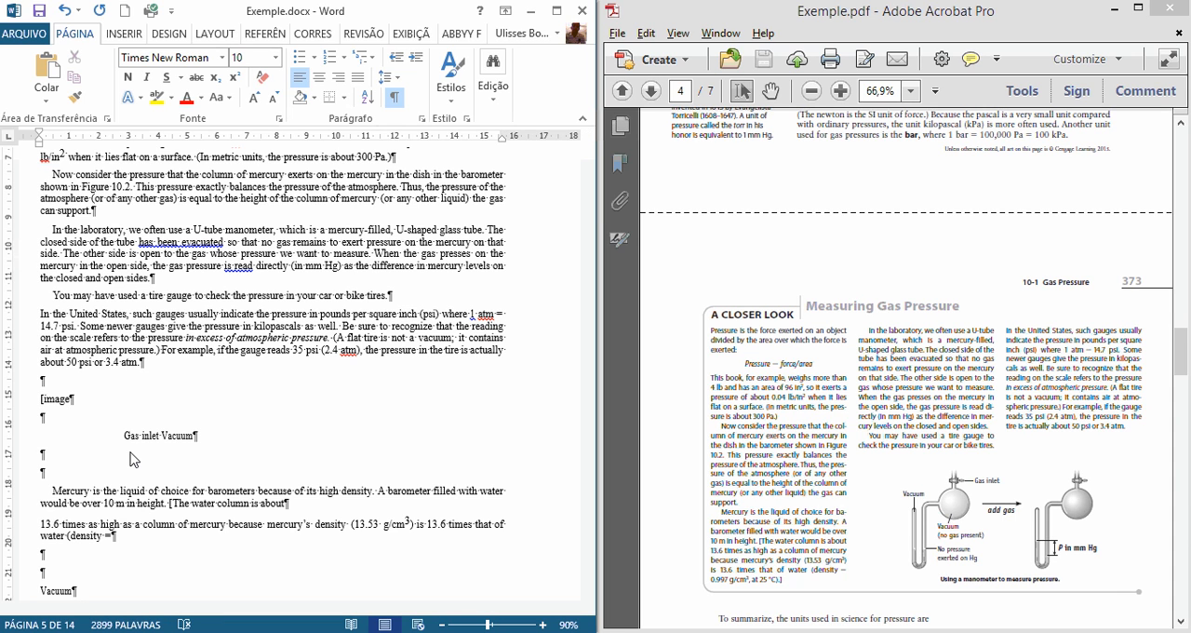
key("shift+Home")
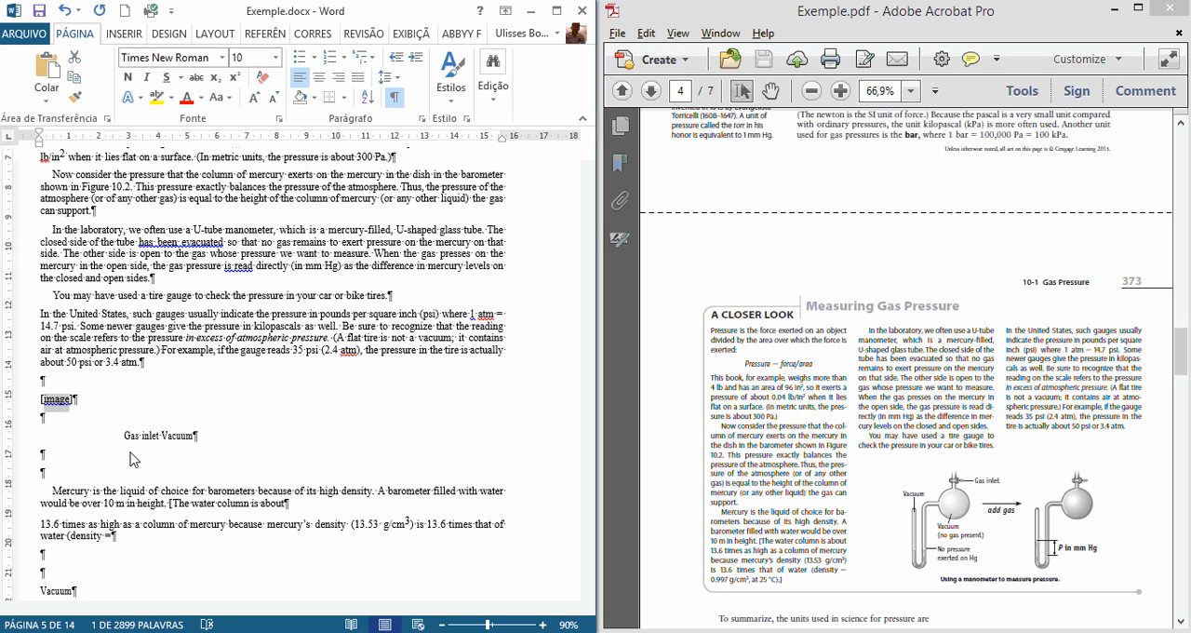
key("shift+F3")
key("shift+F3")
scroll(182, 480, "down", 1)
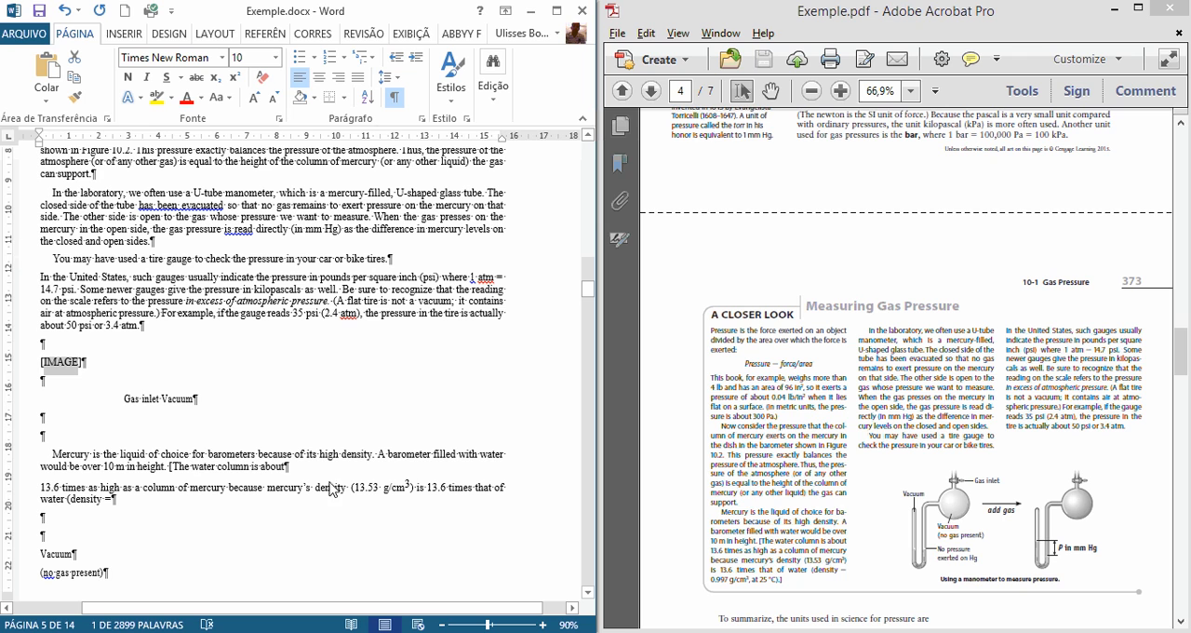
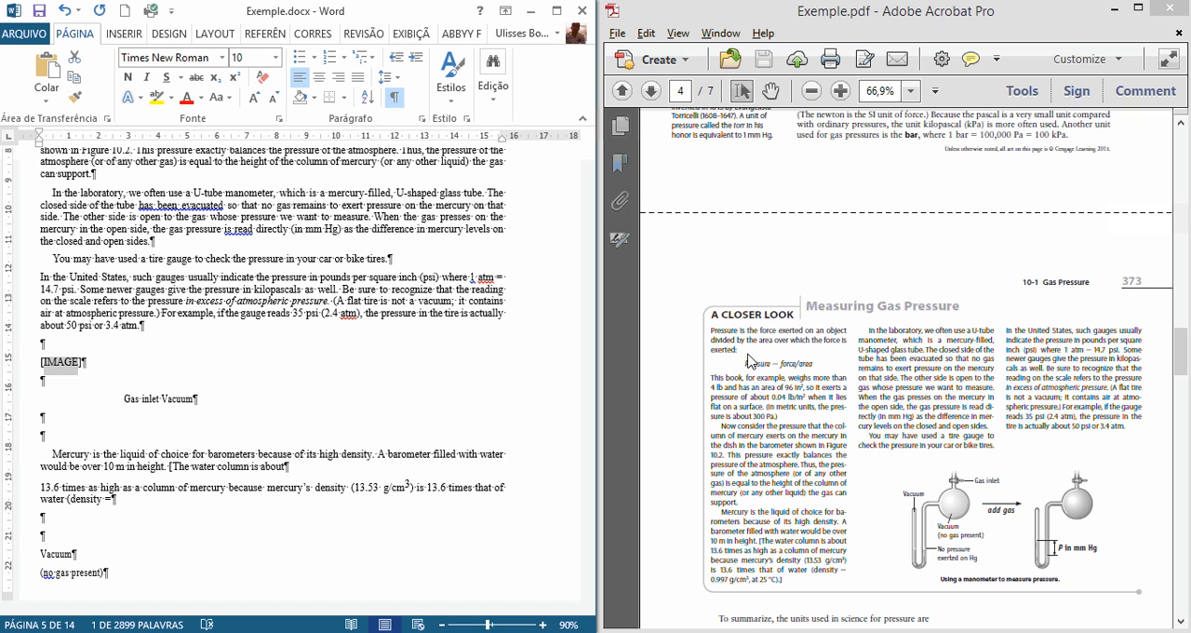
Step: Compare the paragraphs starting "Now consider the pressure" and "In the laboratory" with the order of the A Closer Look text in the PDF
scroll(372, 372, "down", 1)
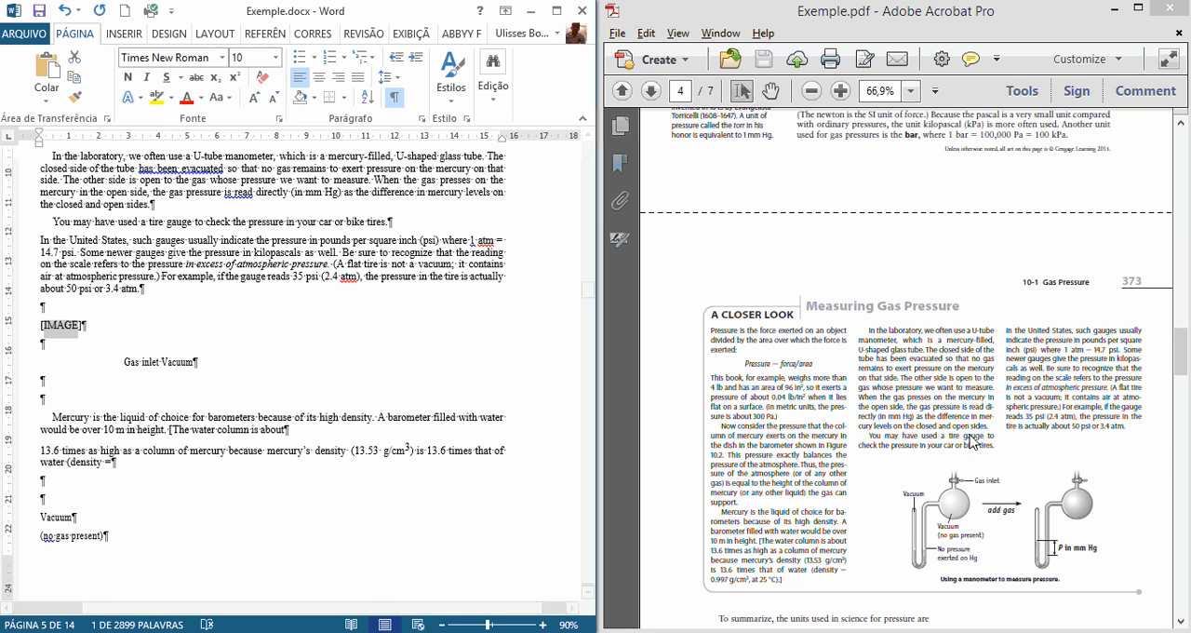
scroll(192, 361, "up", 2)
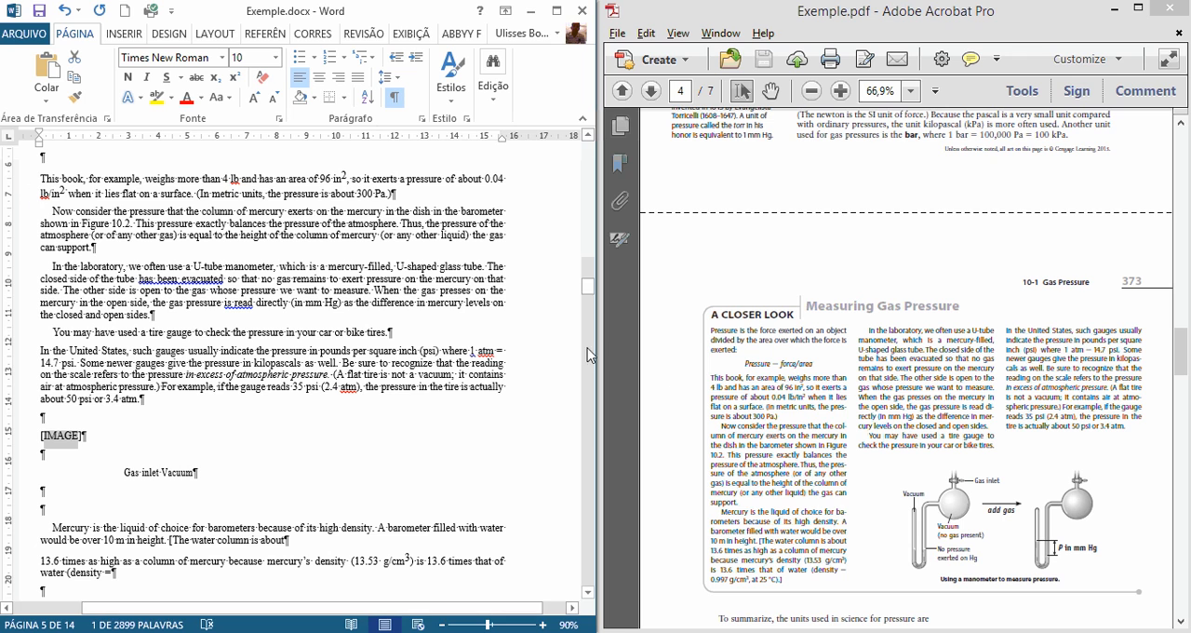
right_click(715, 375)
left_click_drag(715, 377, 797, 463)
left_click(738, 389)
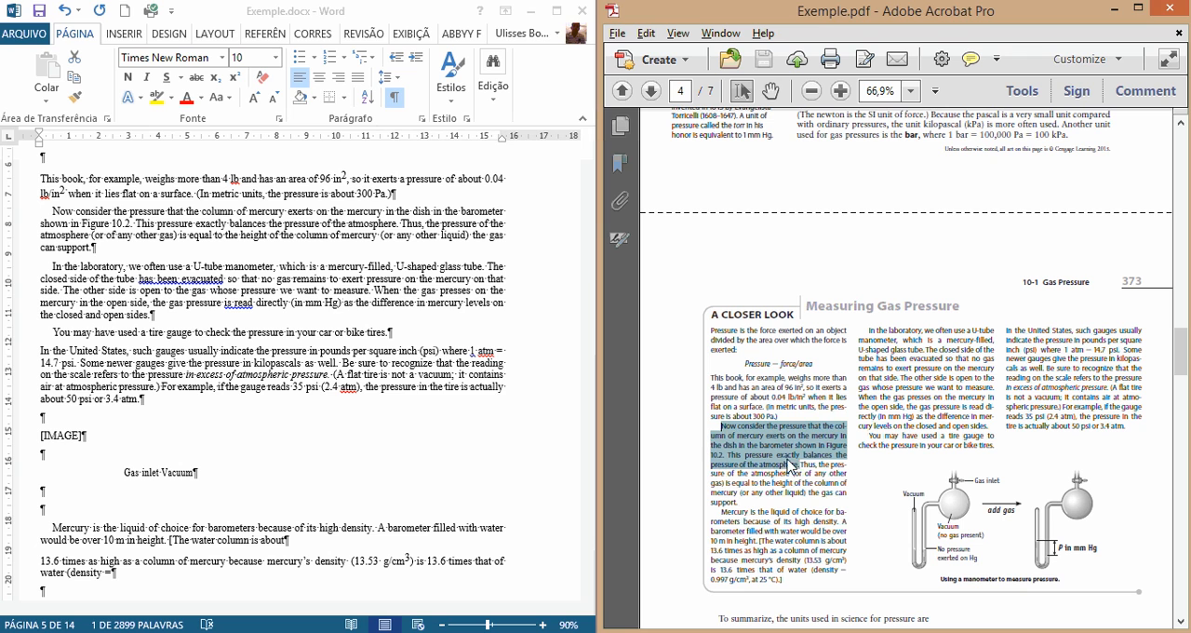
left_click(47, 217)
left_click_drag(43, 212, 89, 235)
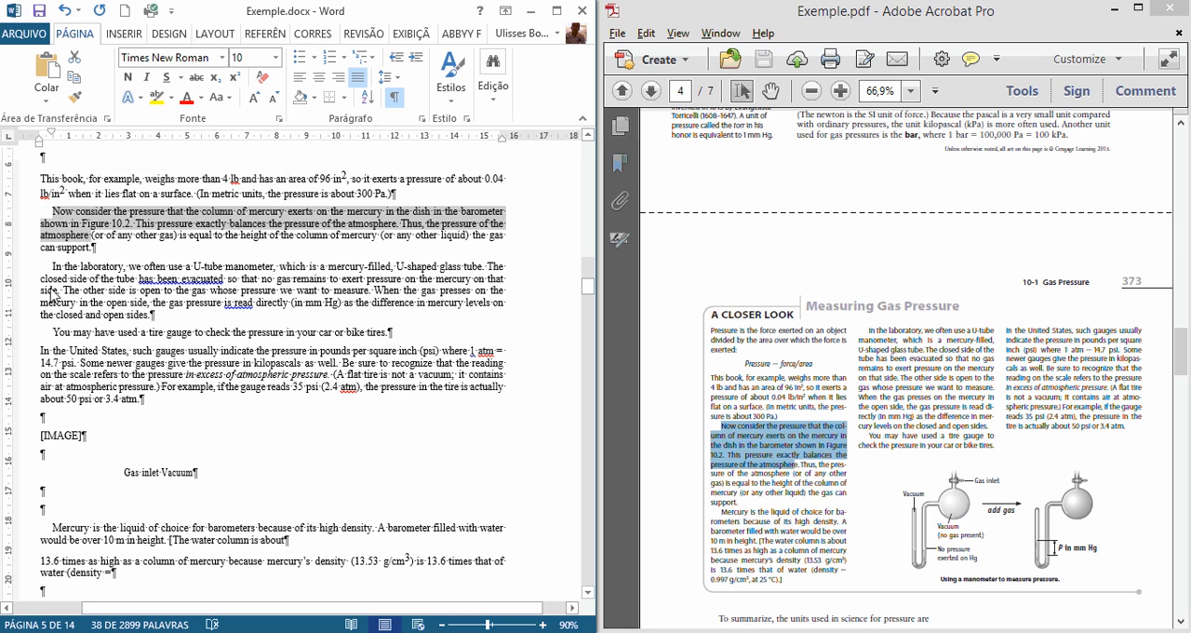
left_click_drag(47, 267, 153, 316)
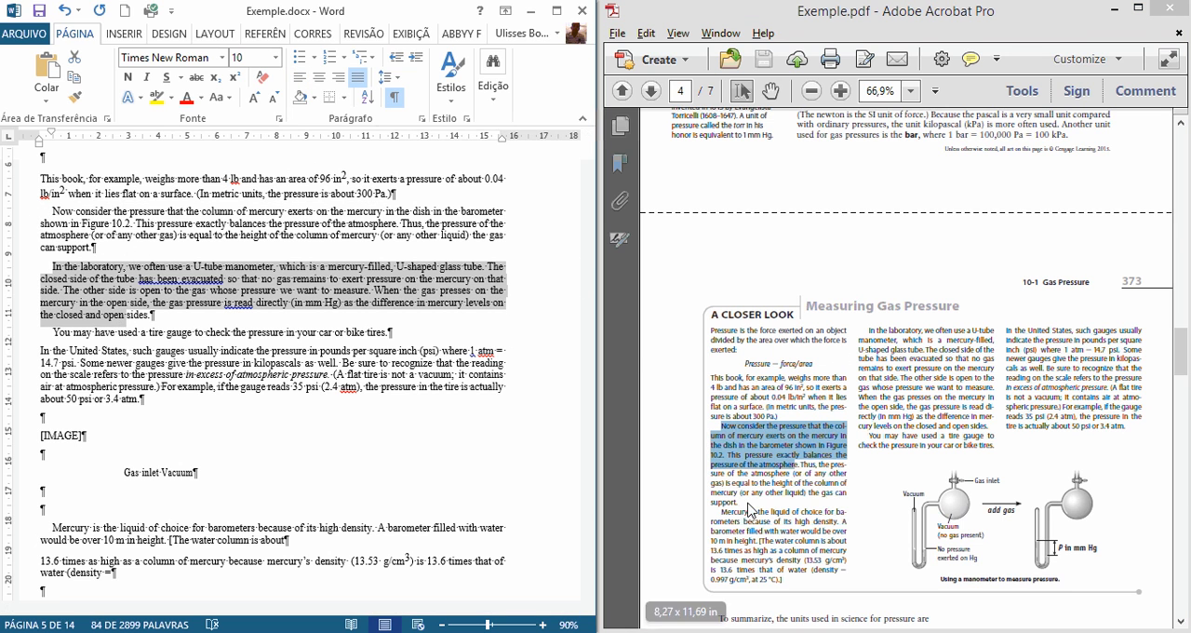
Step: Join the paragraph ending "The water column is about" with the one starting "13.6 times as high", separated by a space
left_click_drag(722, 523, 786, 589)
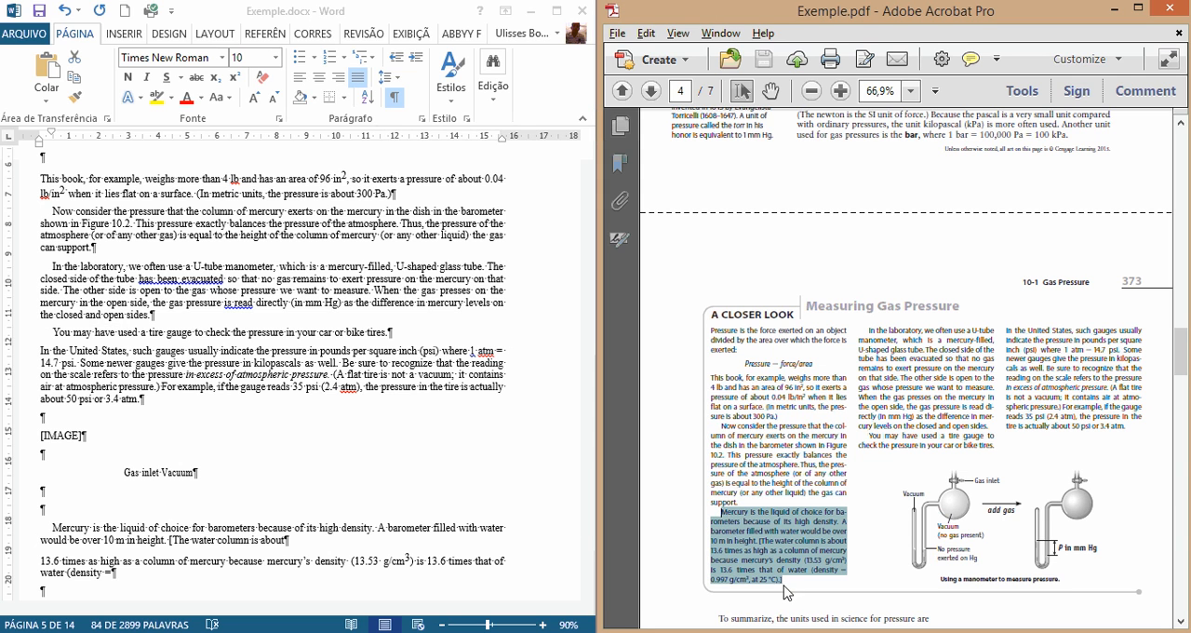
left_click(218, 447)
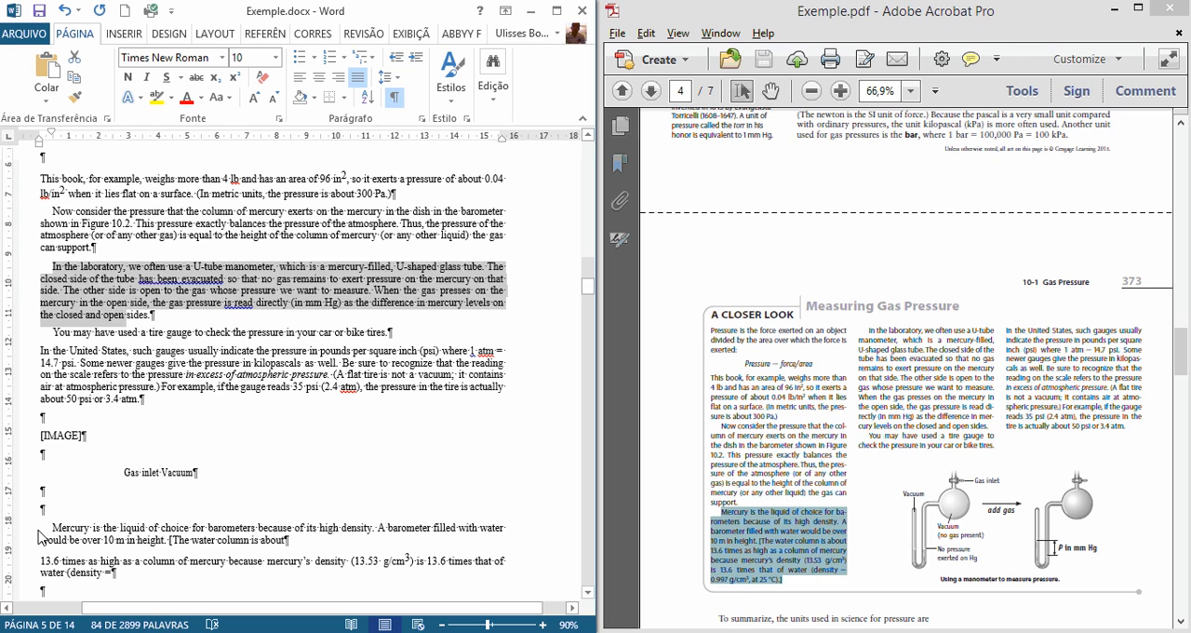
left_click_drag(39, 531, 306, 553)
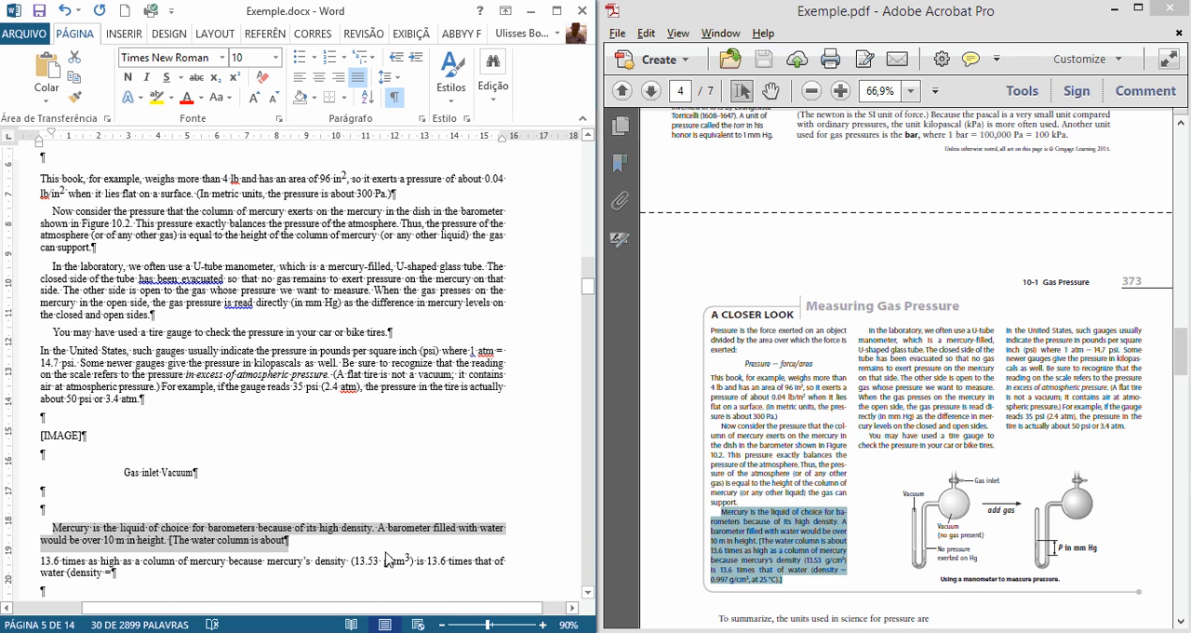
left_click(333, 540)
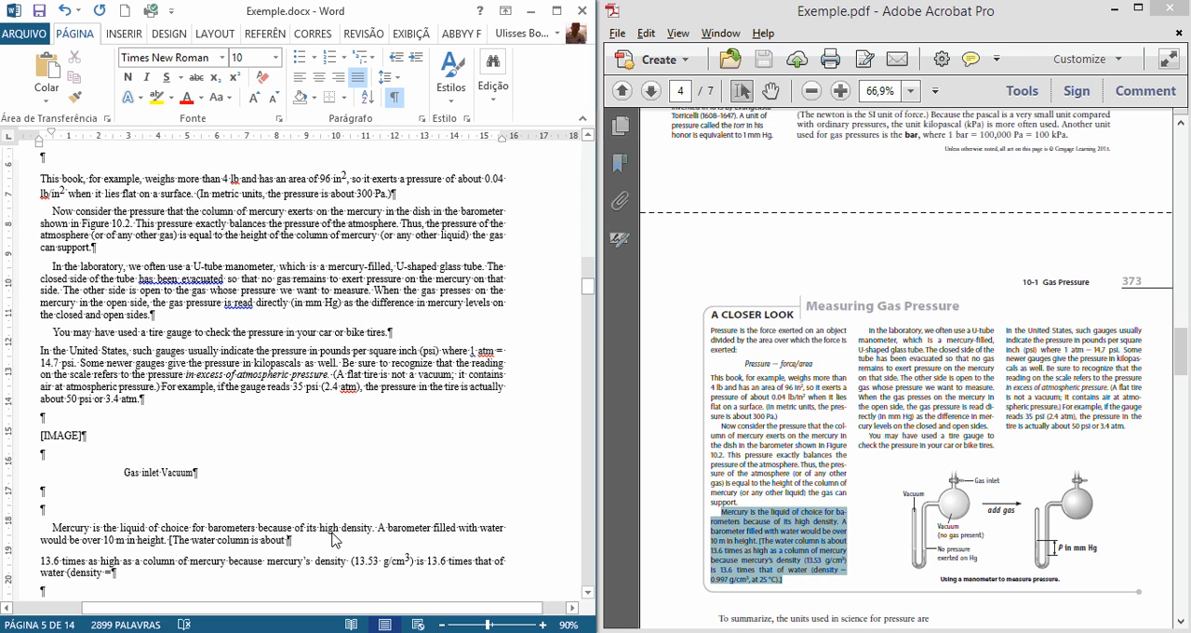
key("Delete")
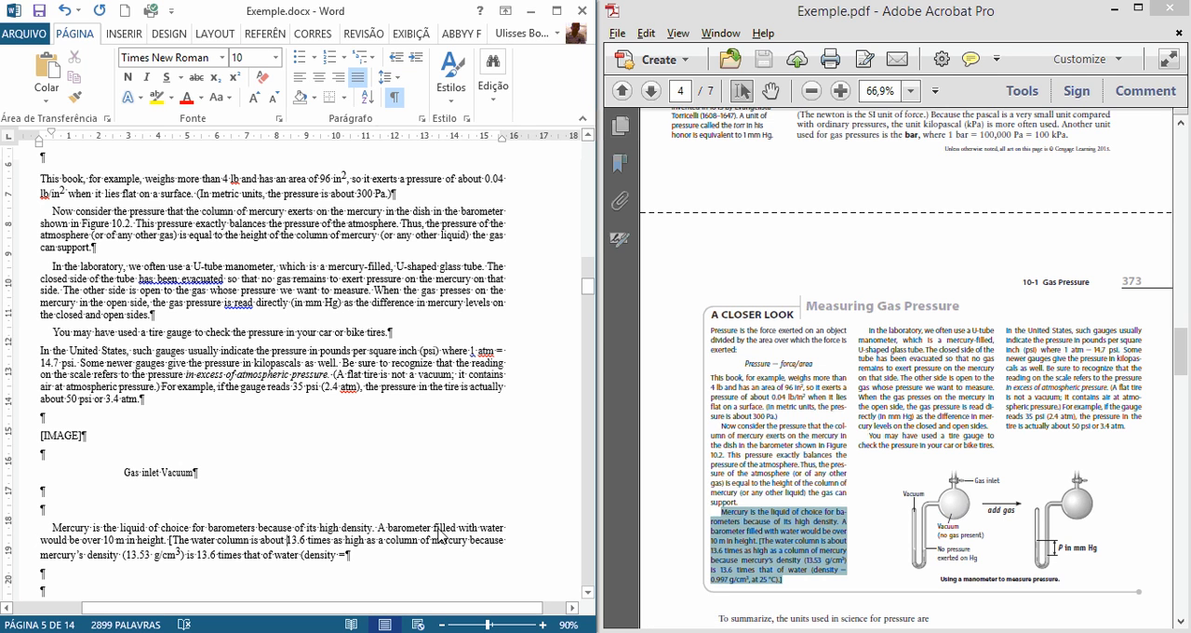
Step: Move the fragment "0.997 g/cm3, at 25 °C).]" to the end of the mercury paragraph, right after "(density ="
scroll(442, 538, "down", 1)
scroll(391, 531, "down", 2)
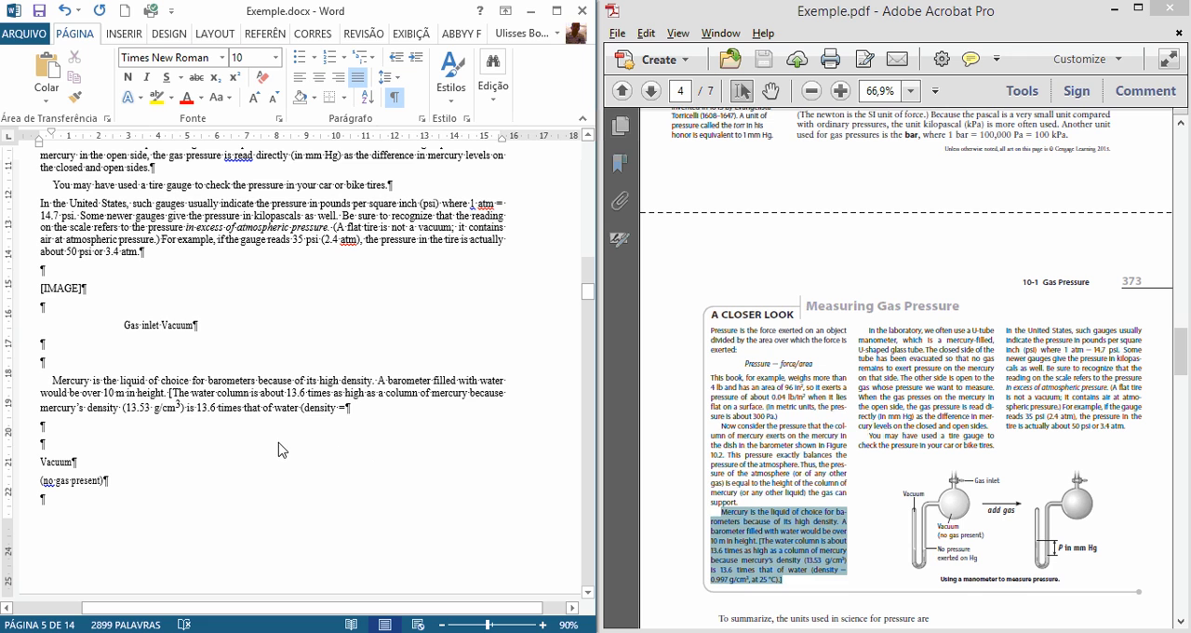
scroll(279, 450, "down", 8)
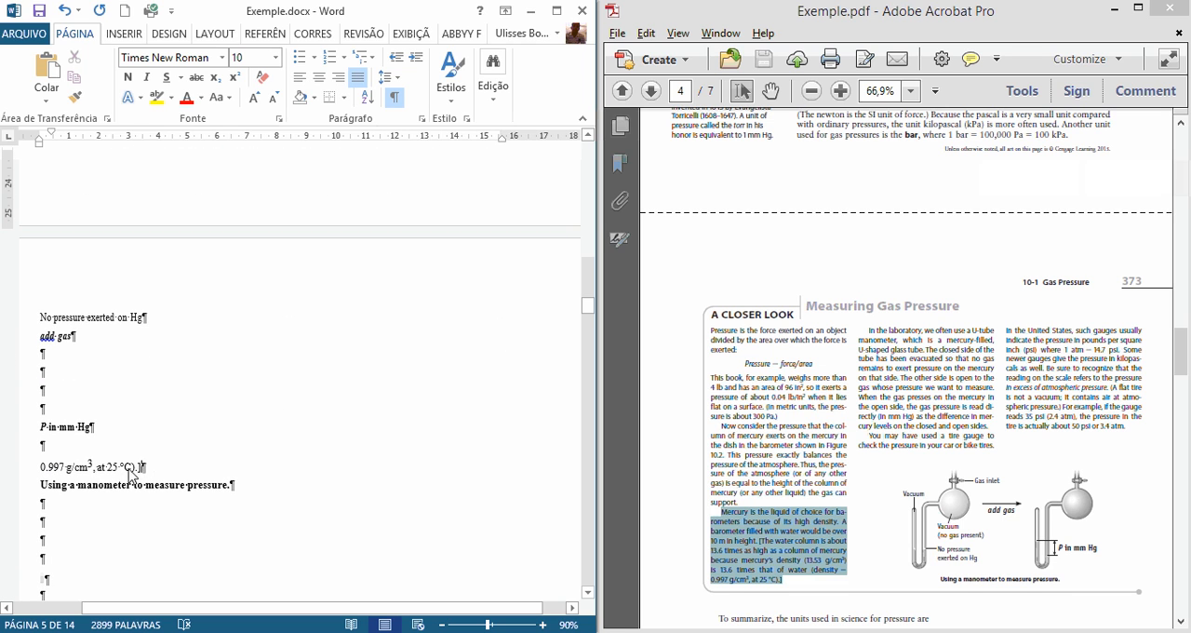
left_click(28, 472)
key("ctrl+x")
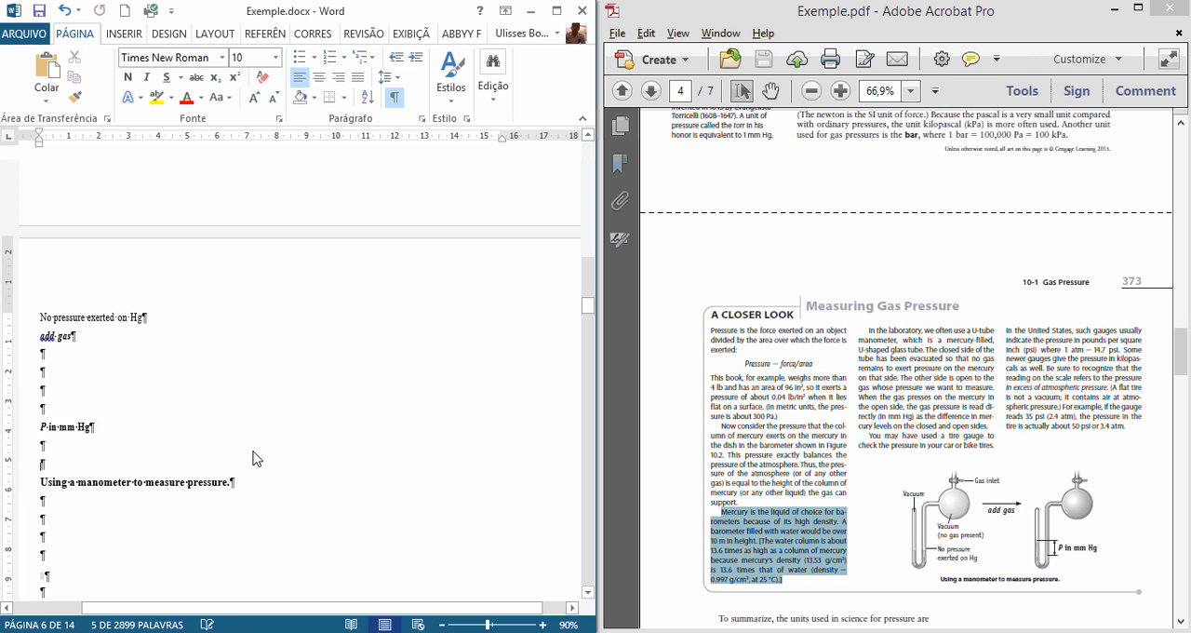
scroll(266, 457, "up", 5)
left_click(375, 298)
key("ctrl+v")
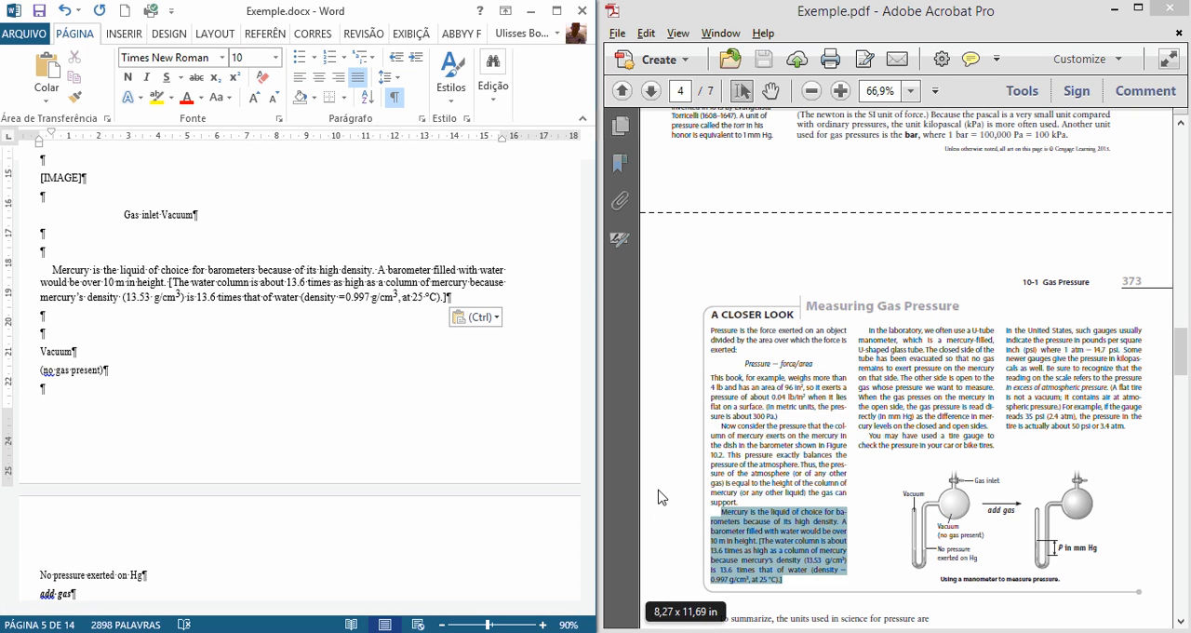
Step: Move the paragraph starting "Mercury is the liquid of choice" directly below the one ending "the gas can support.", leaving no empty paragraph after it
left_click_drag(19, 268, 41, 303)
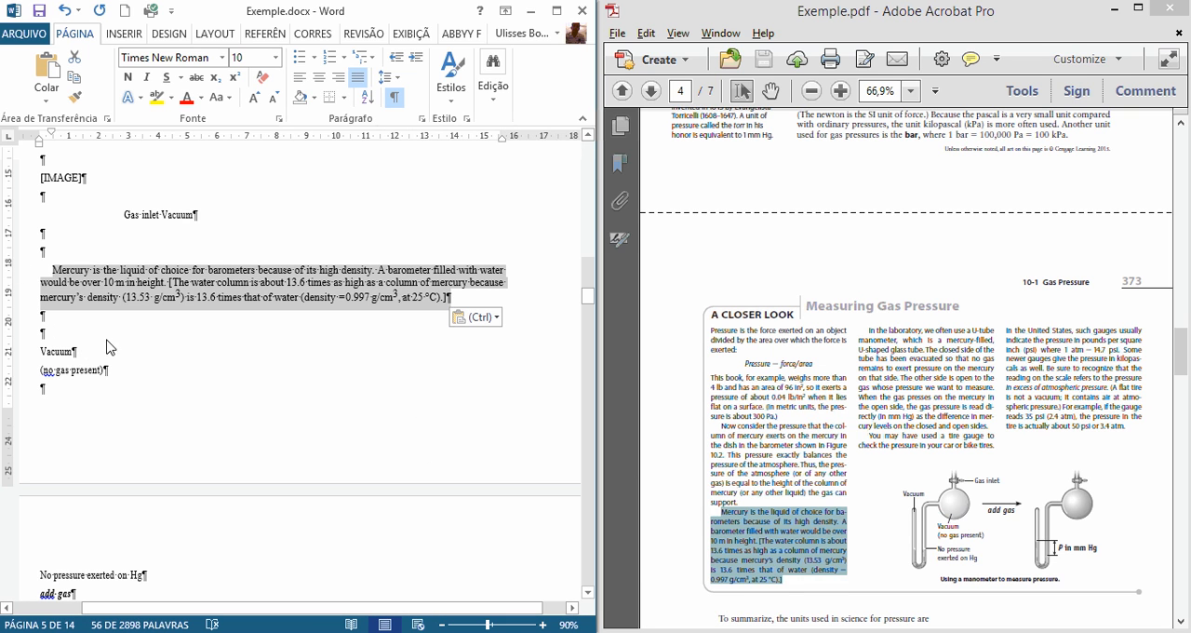
key("Delete")
scroll(102, 317, "up", 6)
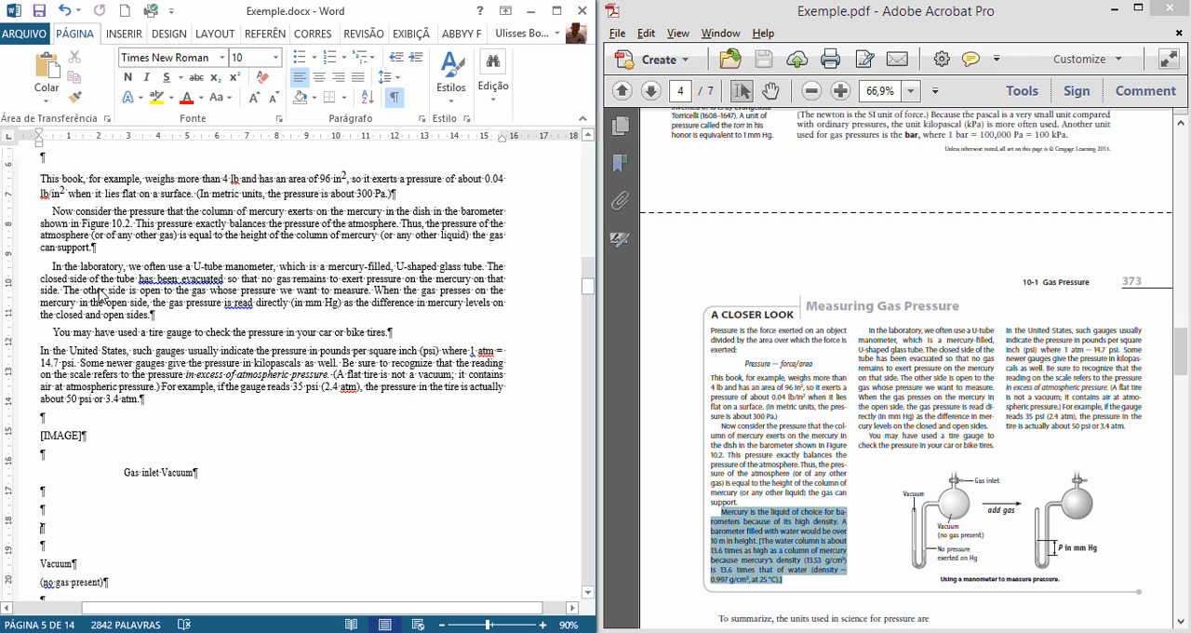
left_click(103, 249)
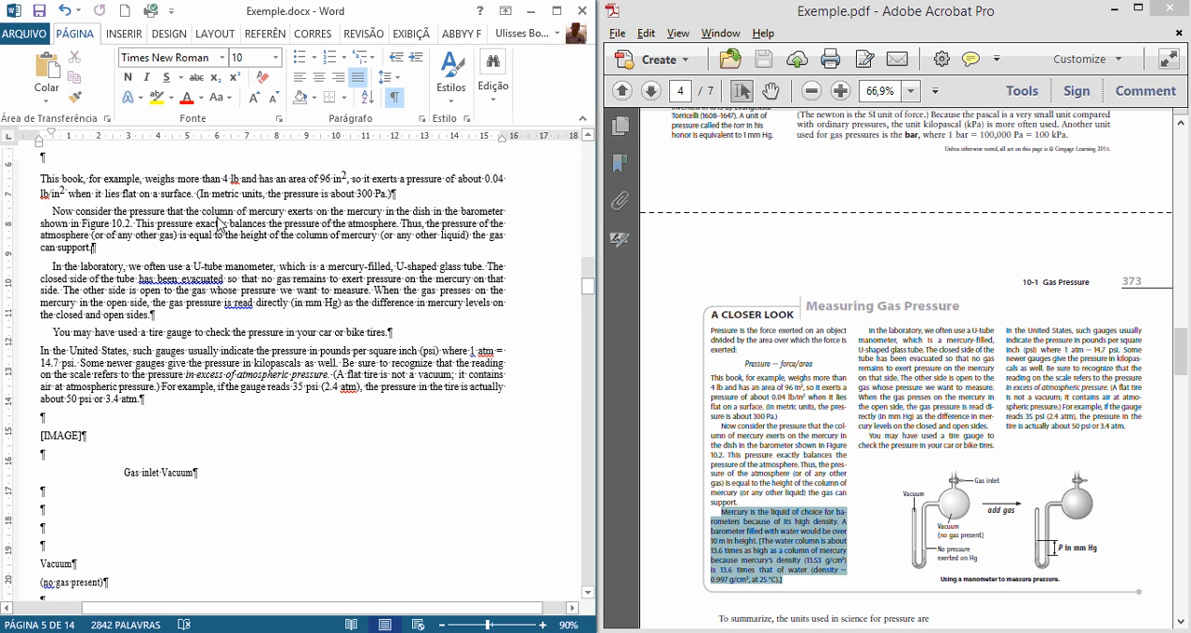
key("Return")
key("ctrl+v")
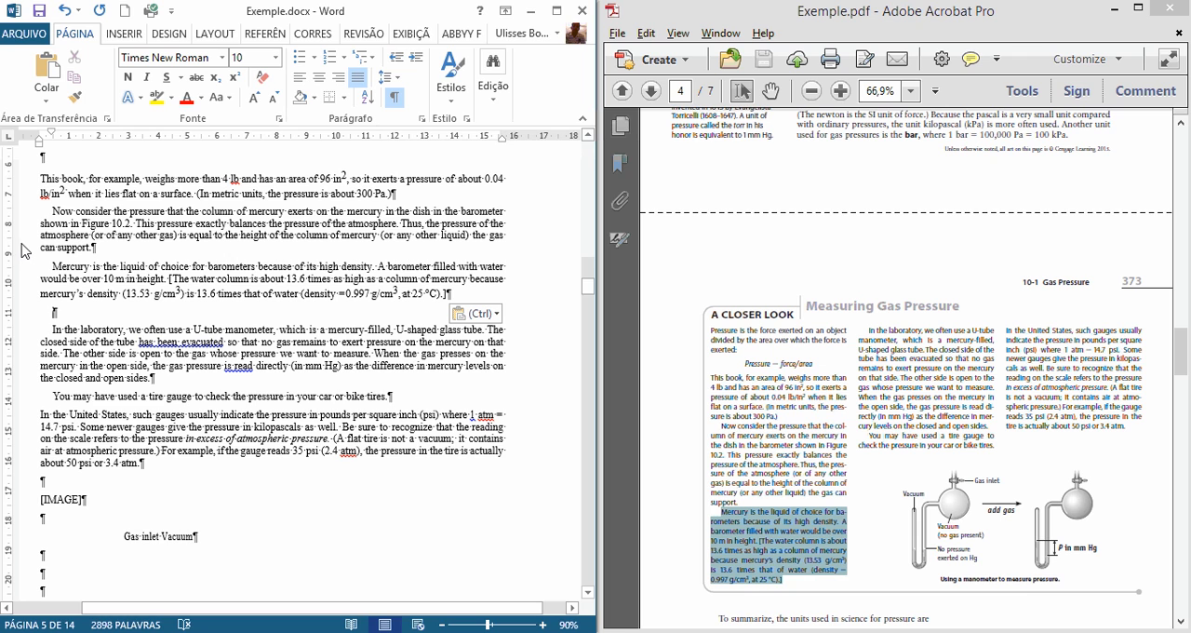
key("Delete")
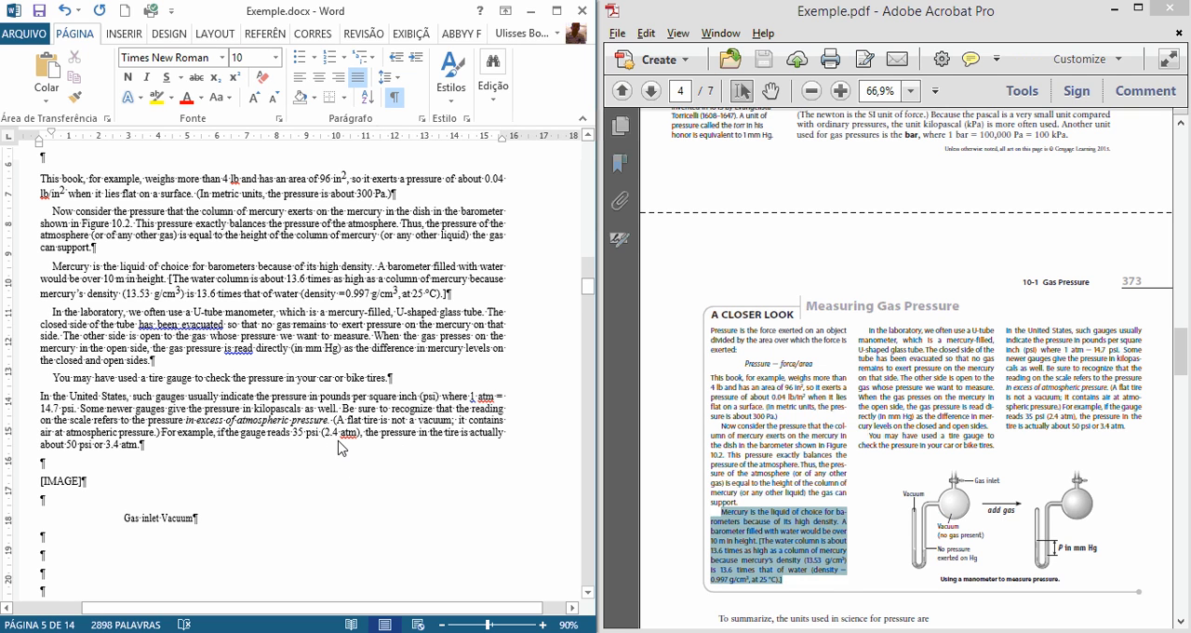
Step: Color the manometer figure's [IMAGE] placeholder red and remove the left indent from the "Gas inlet Vacuum" line below it
scroll(338, 448, "down", 4)
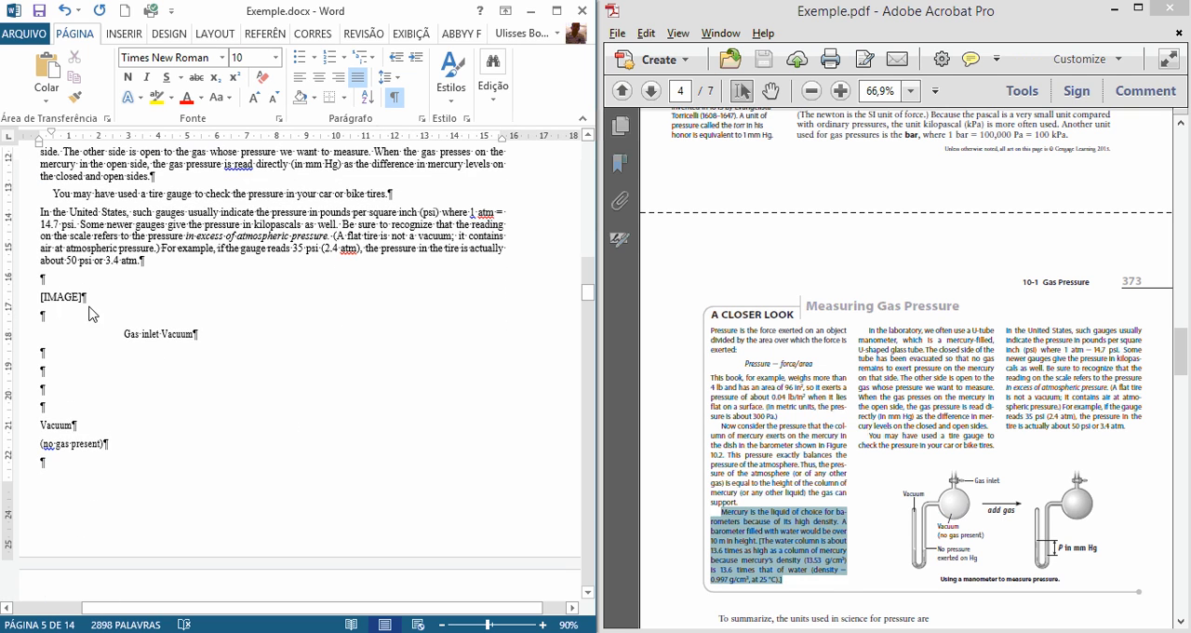
left_click_drag(91, 314, 41, 298)
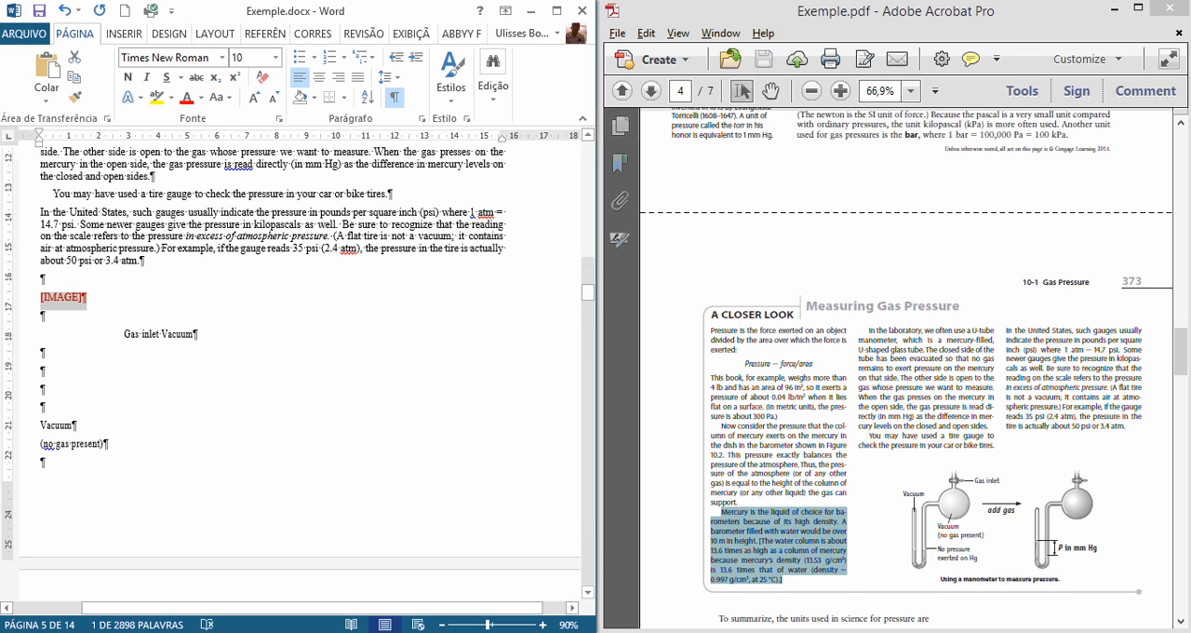
left_click_drag(36, 340, 40, 406)
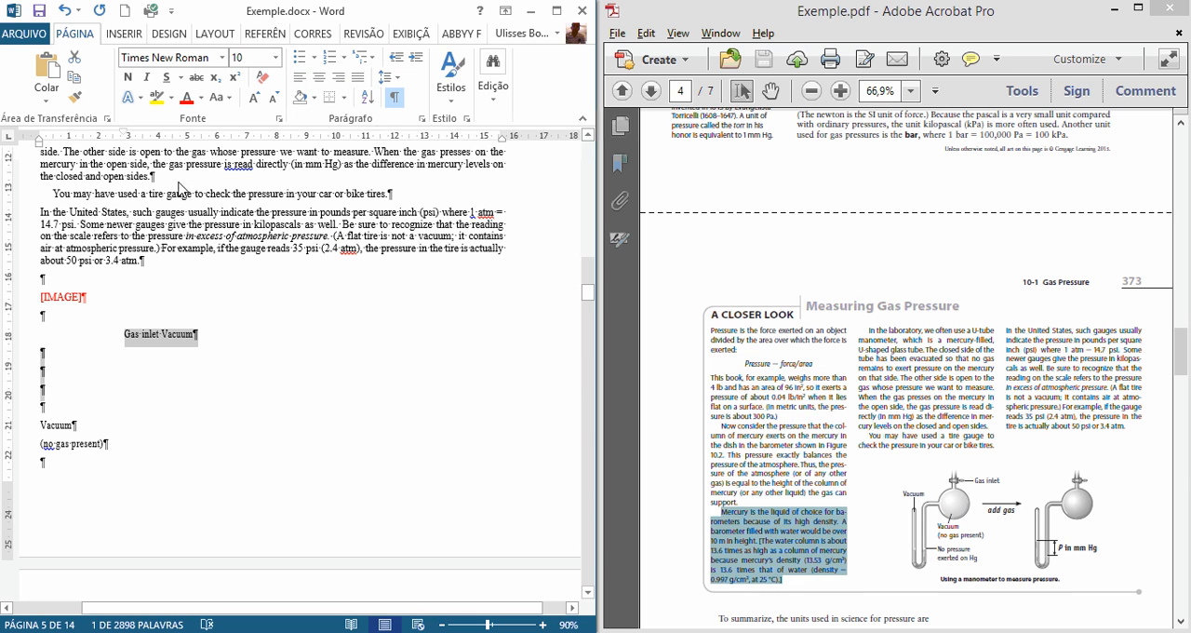
left_click_drag(128, 138, 41, 138)
left_click(224, 484)
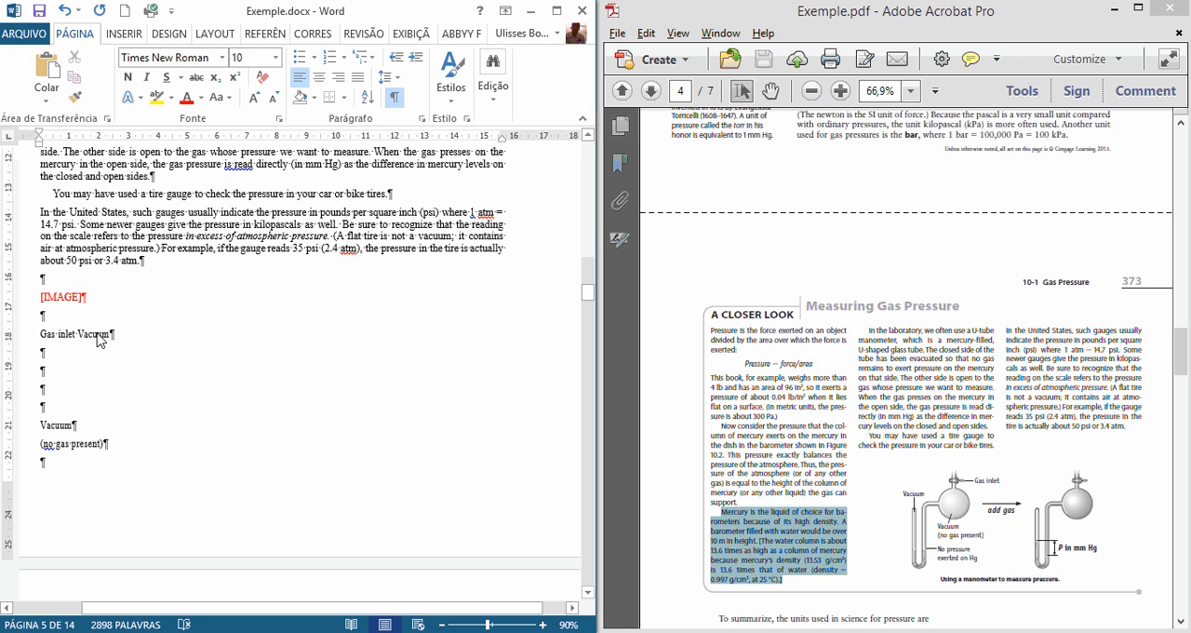
Step: Move the word "Vacuum" from the "Gas inlet" line to the empty paragraph above it, and delete the empty paragraphs below "Gas inlet"
left_click_drag(114, 334, 76, 335)
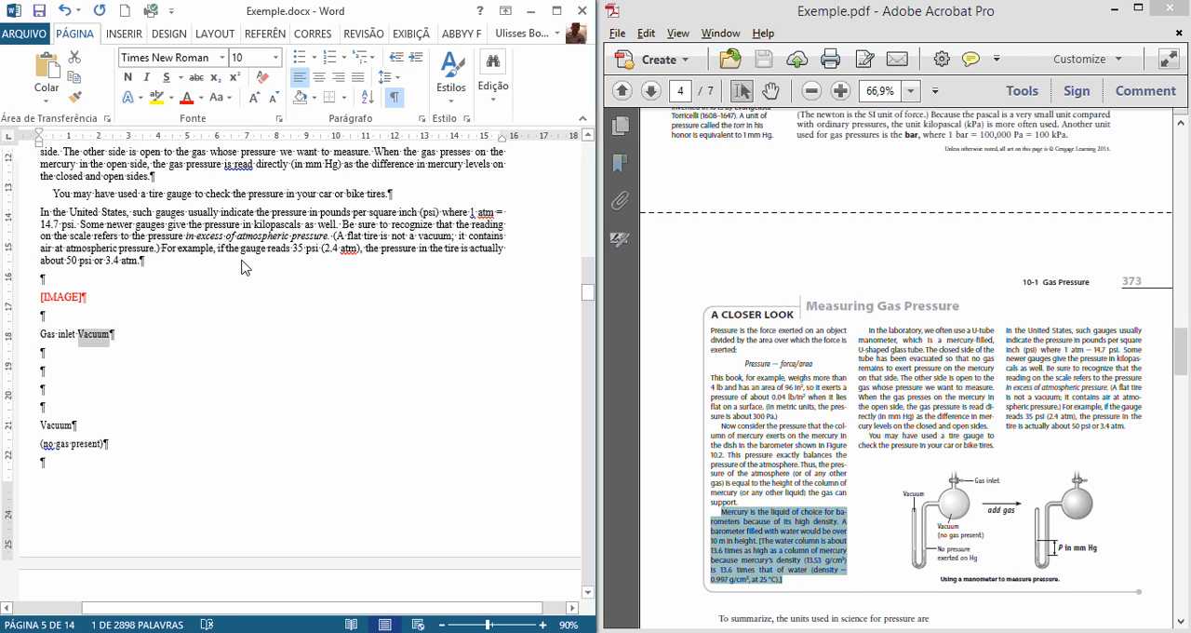
key("Delete")
key("ctrl+v")
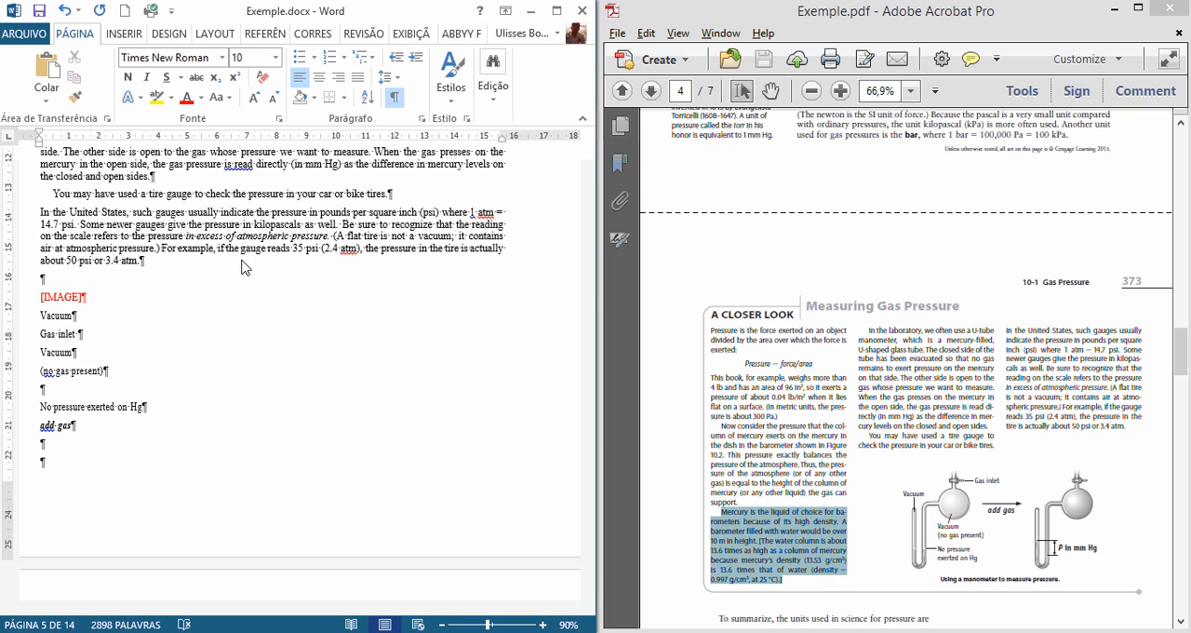
Step: Check the figure labels in the enlarged PDF and delete the empty paragraphs between "add gas" and "P in mm Hg"
scroll(212, 451, "down", 2)
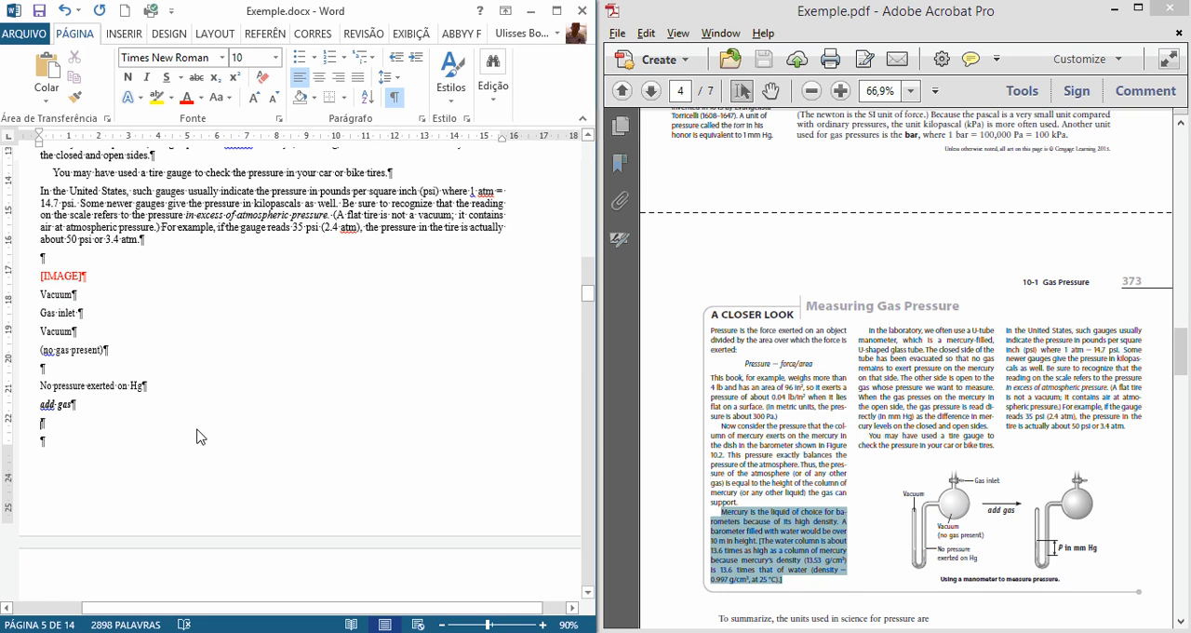
left_click(968, 527)
scroll(968, 528, "up", 2)
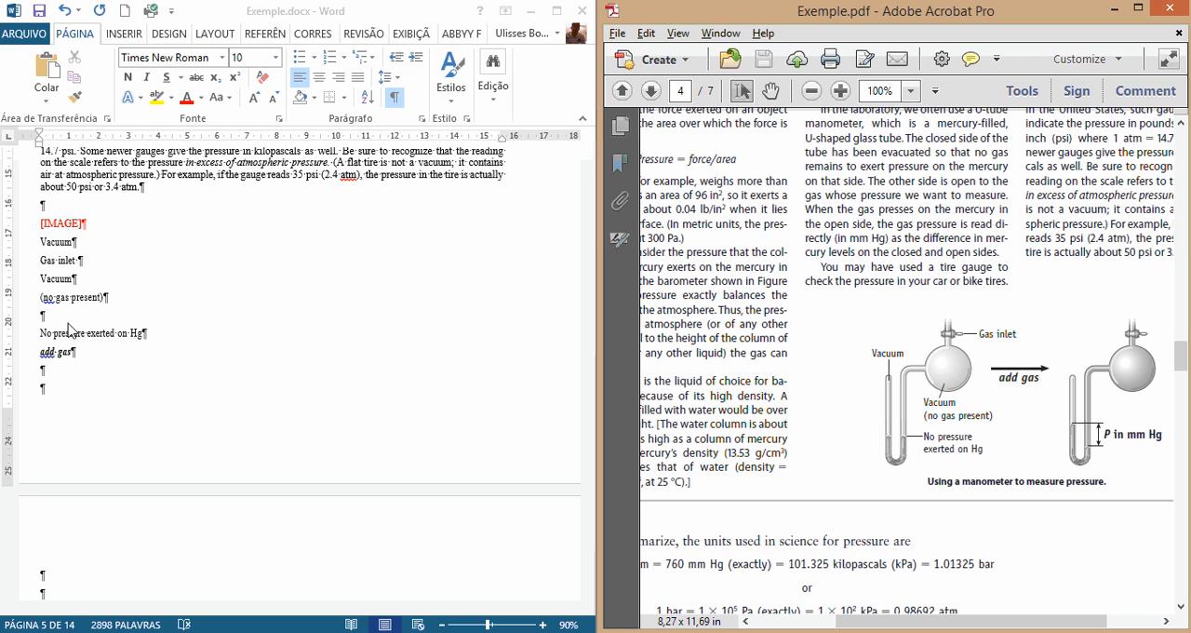
left_click(134, 369)
scroll(138, 389, "down", 2)
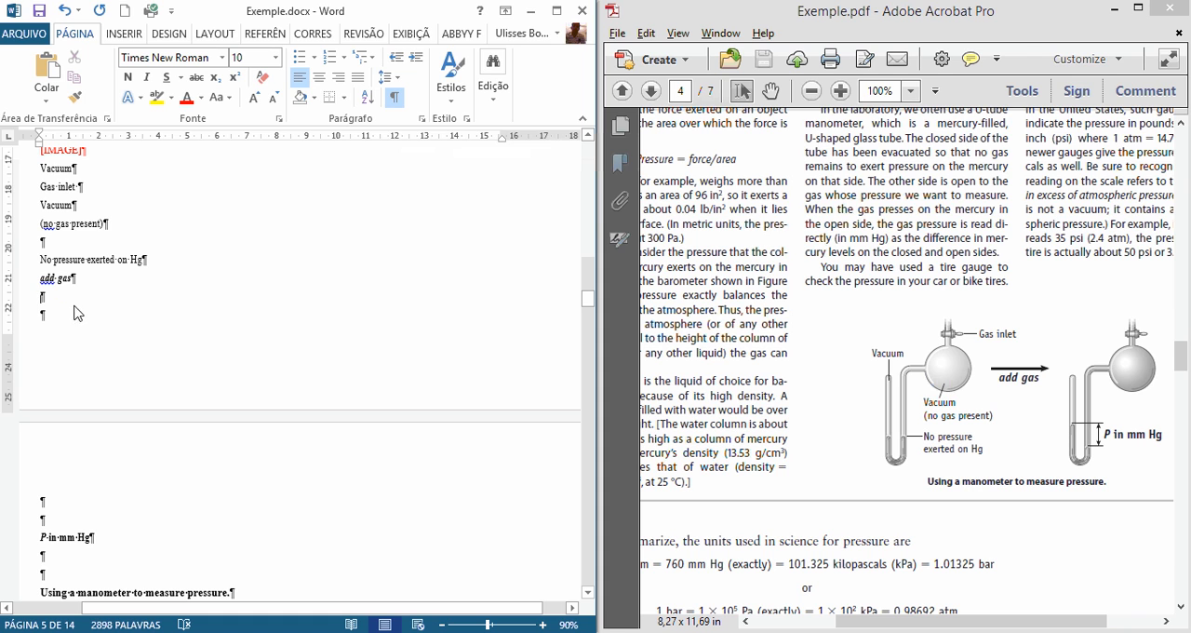
key("Delete")
key("Delete")
key("Delete")
key("Delete")
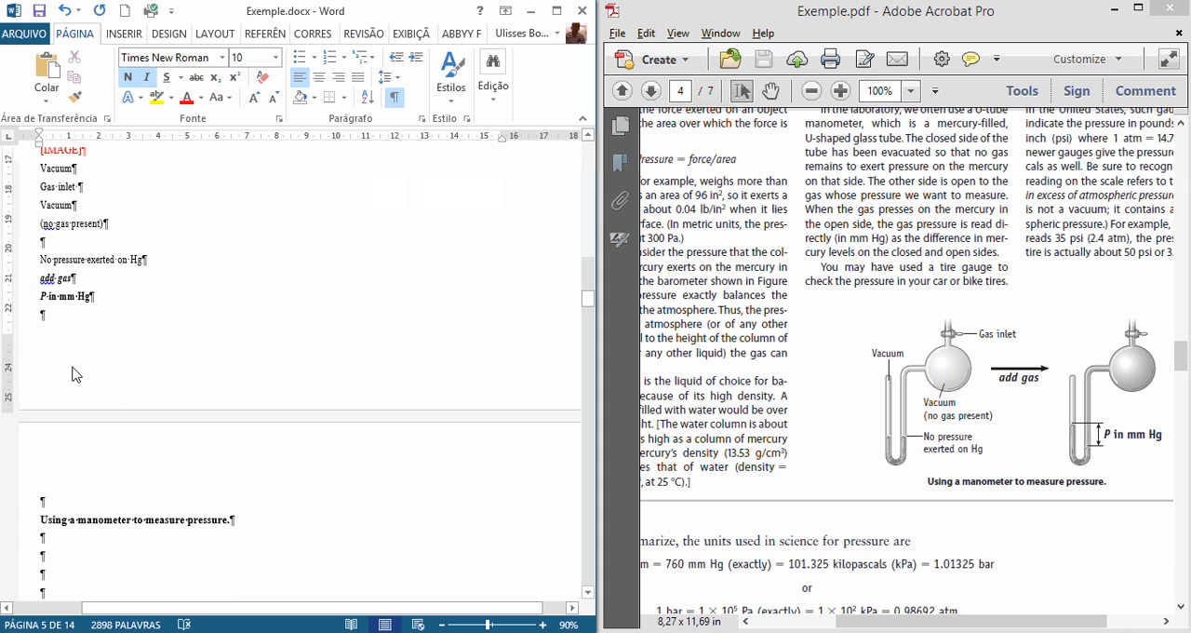
Step: Delete the long run of empty paragraphs and leftover sphere images below the caption "Using a manometer to measure pressure."
scroll(77, 368, "down", 1)
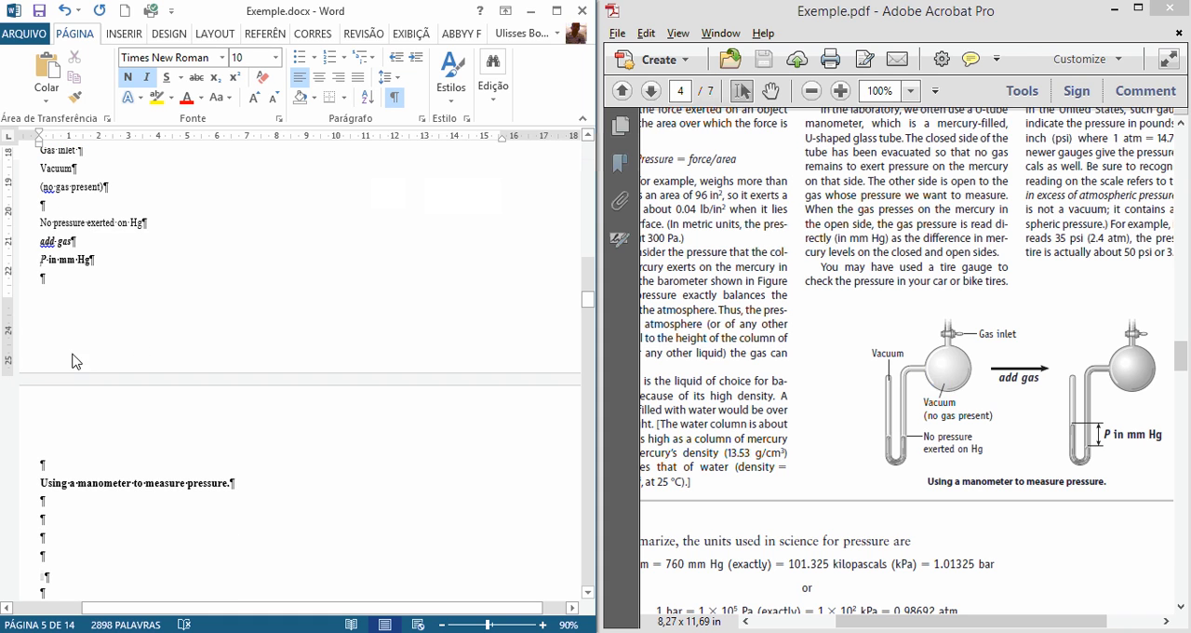
left_click(61, 297)
scroll(77, 354, "down", 5)
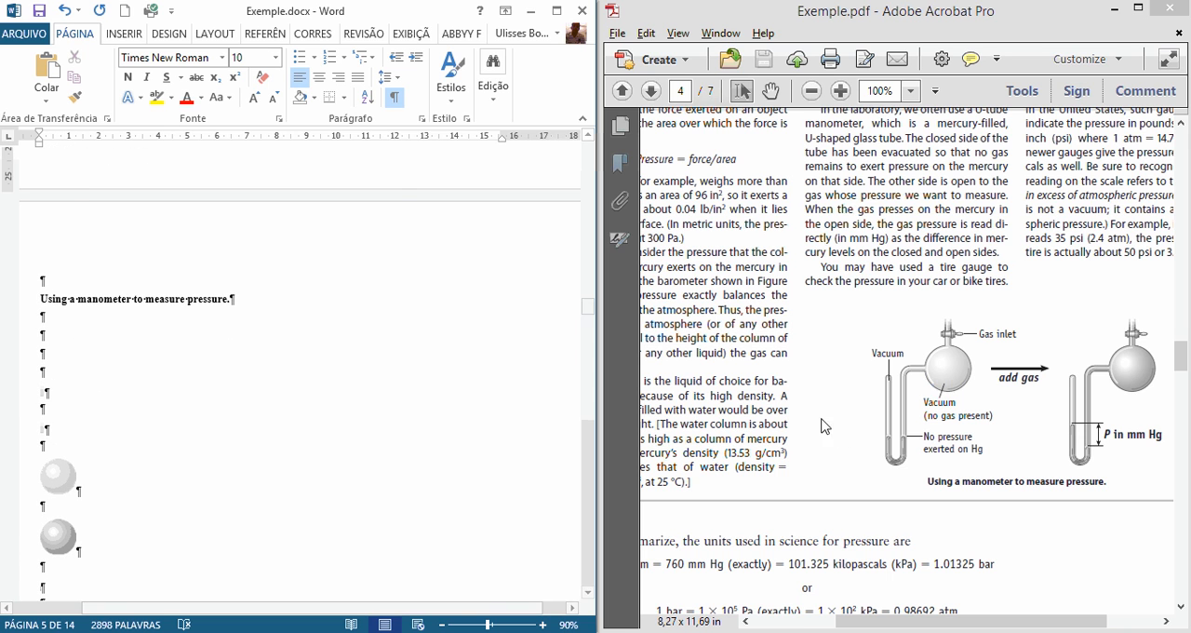
left_click(923, 417)
scroll(915, 424, "down", 1)
scroll(912, 430, "down", 1)
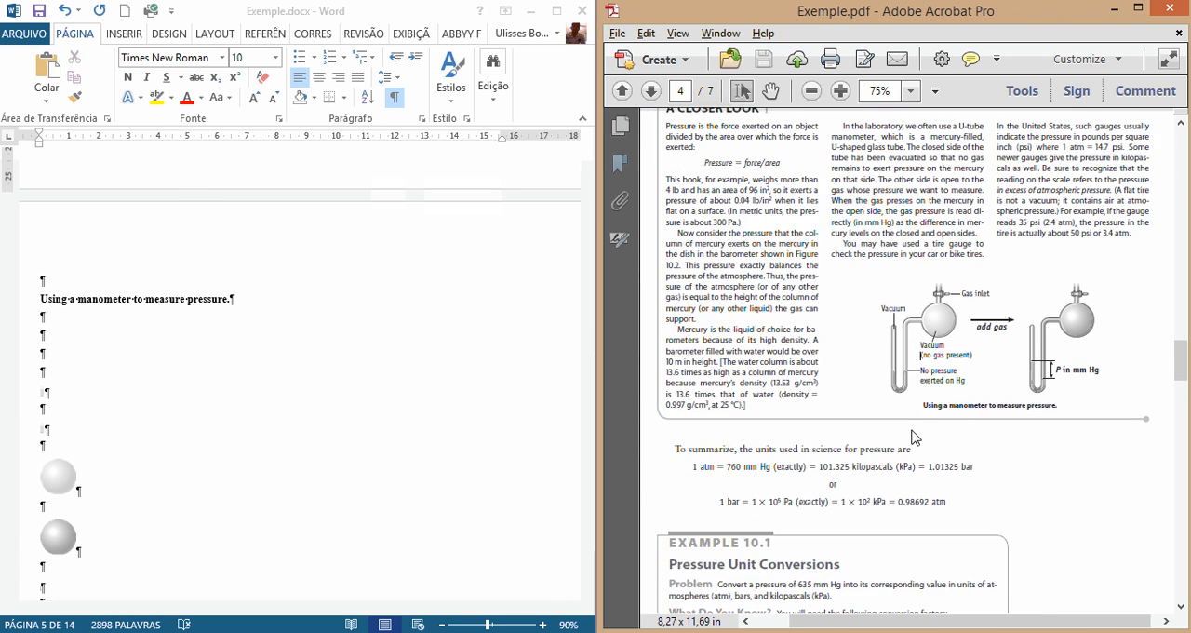
scroll(914, 436, "down", 1)
left_click(59, 357)
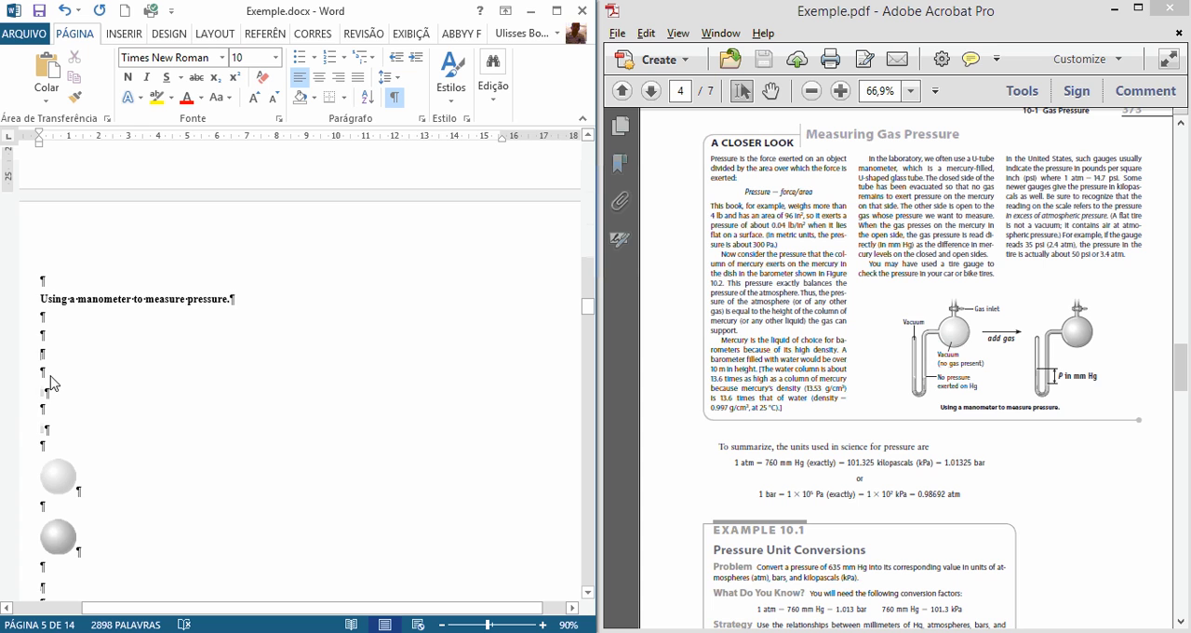
scroll(89, 416, "down", 8)
left_click_drag(50, 376, 82, 428)
scroll(93, 418, "down", 2)
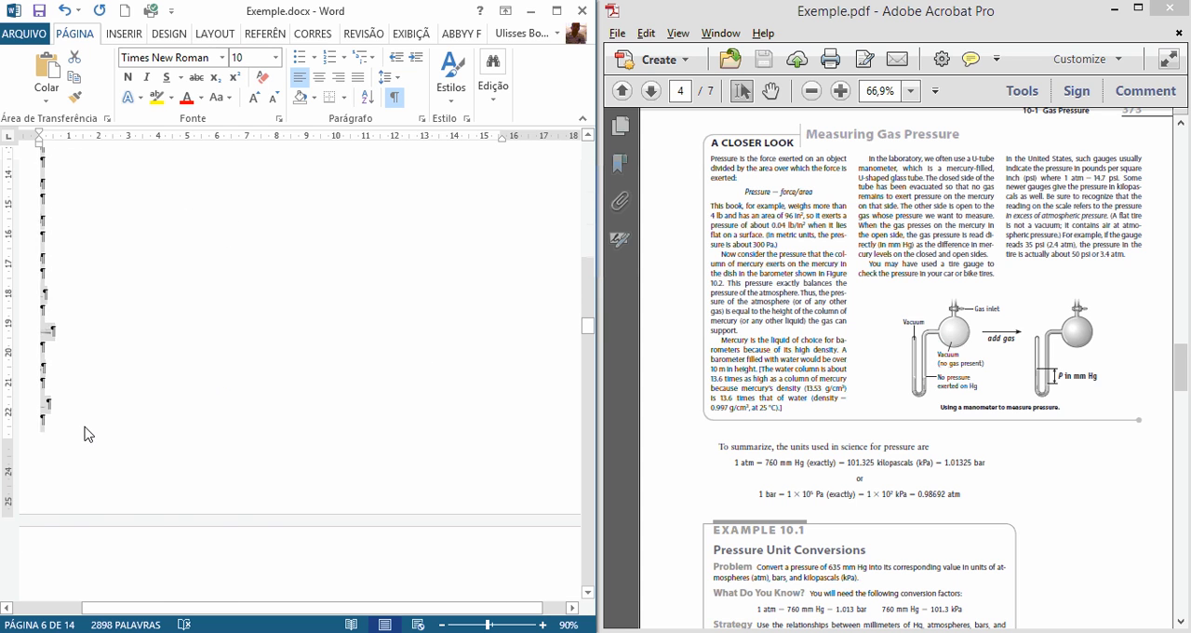
key("Delete")
Step: Delete more of the empty paragraphs and drawing fragments between the manometer caption and the paragraph starting "To summarize, the units used in science"
scroll(101, 443, "up", 3)
left_click_drag(58, 323, 89, 484)
key("Delete")
left_click(817, 517)
scroll(809, 484, "down", 2)
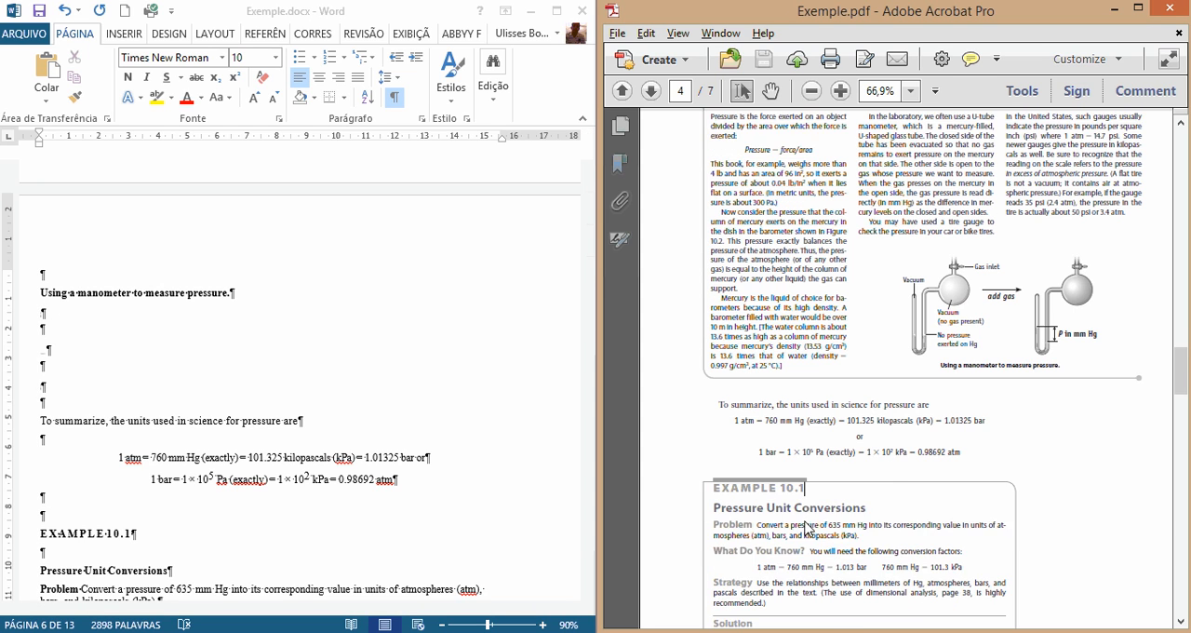
Step: Delete the surplus empty paragraphs and leftover fragments between the manometer caption and "To summarize, the units used in science for pressure are"
left_click(43, 312)
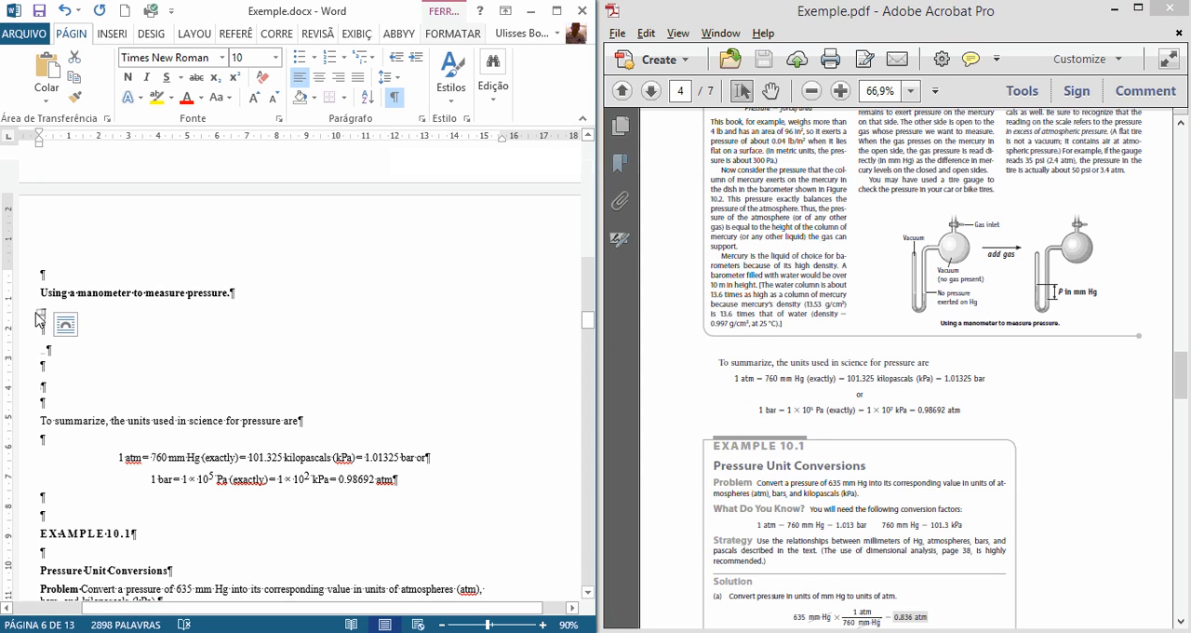
key("Delete")
key("Delete")
key("Delete")
key("Delete")
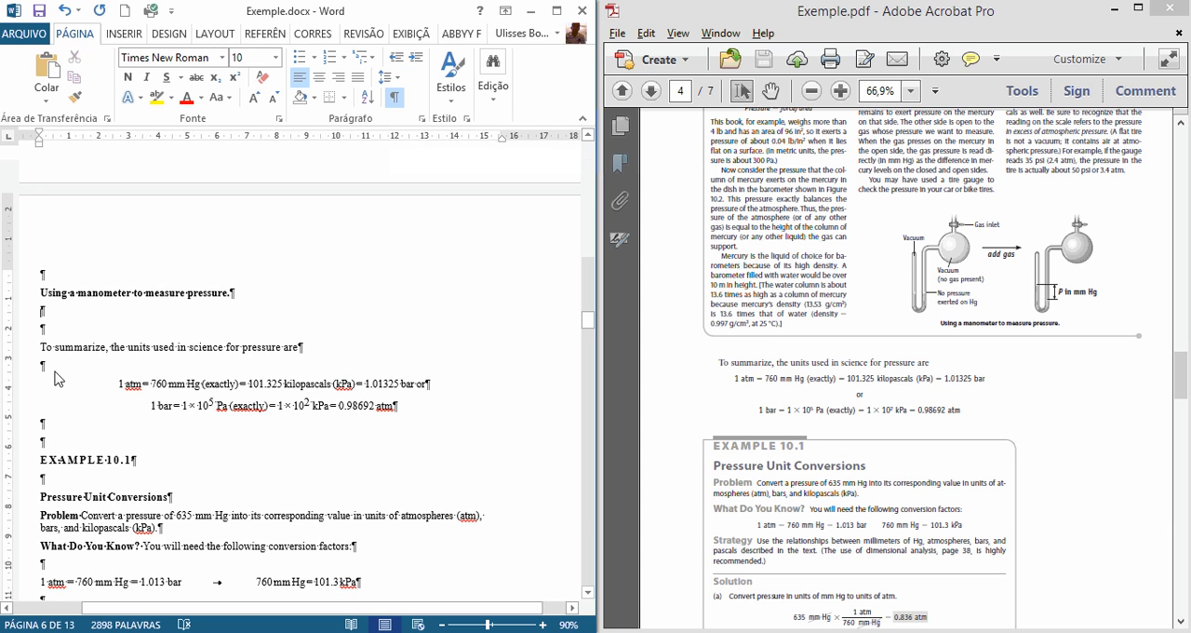
Step: Compare the pressure unit equations and the opening lines of Example 10.1 in the document with page 4 of the PDF
left_click(207, 477)
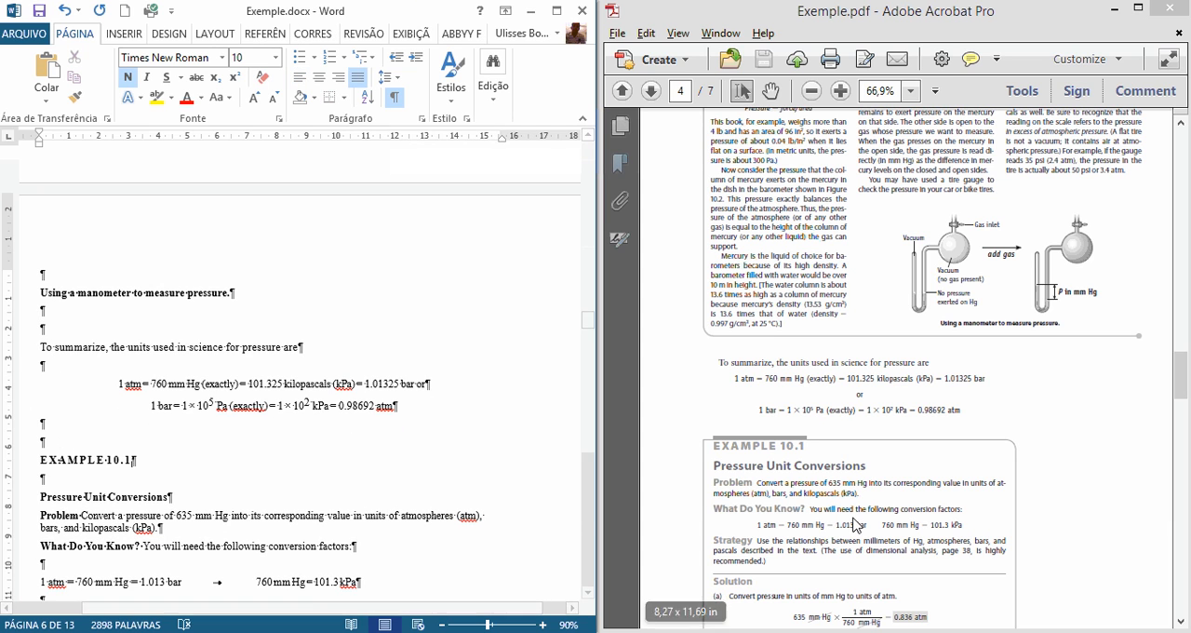
scroll(856, 524, "down", 3)
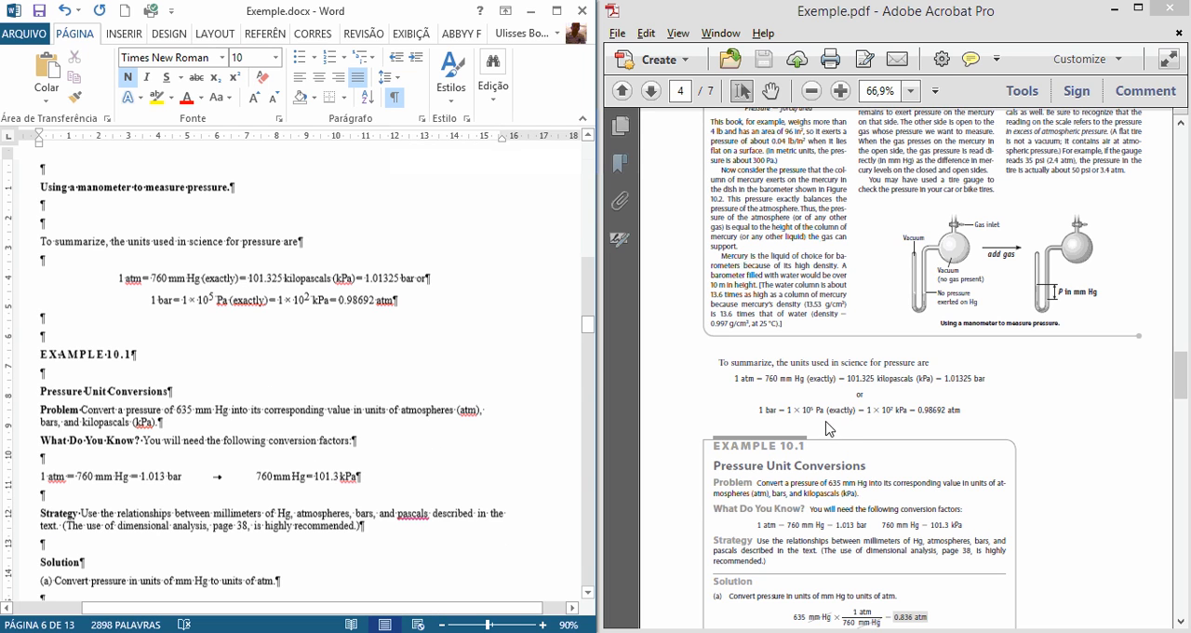
left_click_drag(835, 382, 756, 398)
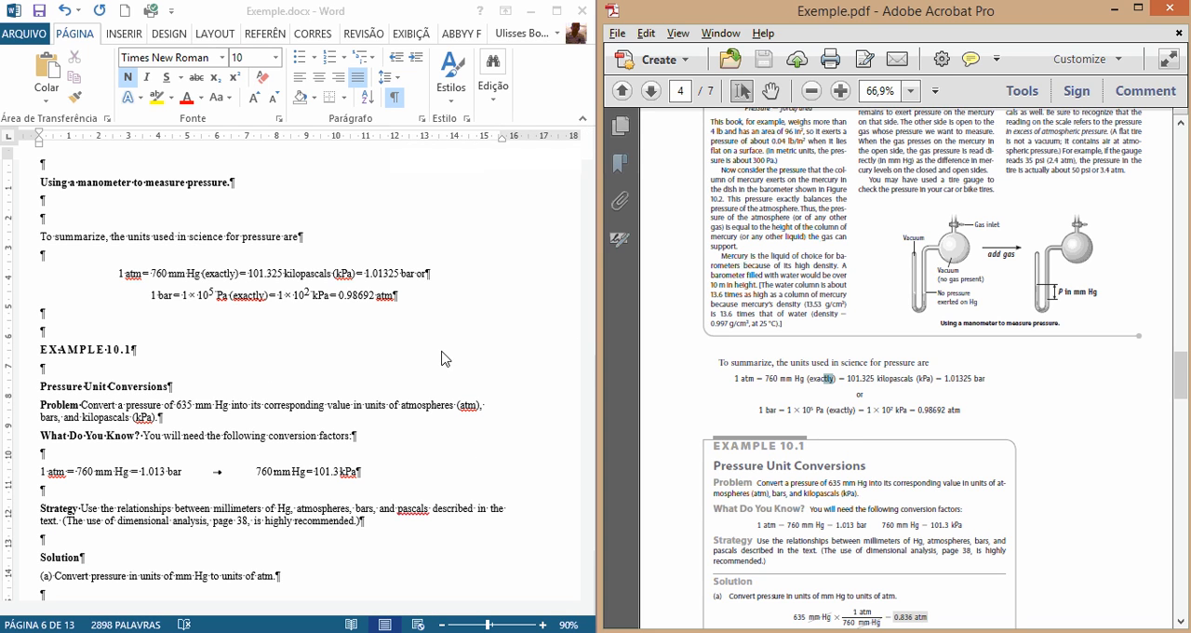
left_click(158, 288)
left_click_drag(118, 273, 430, 274)
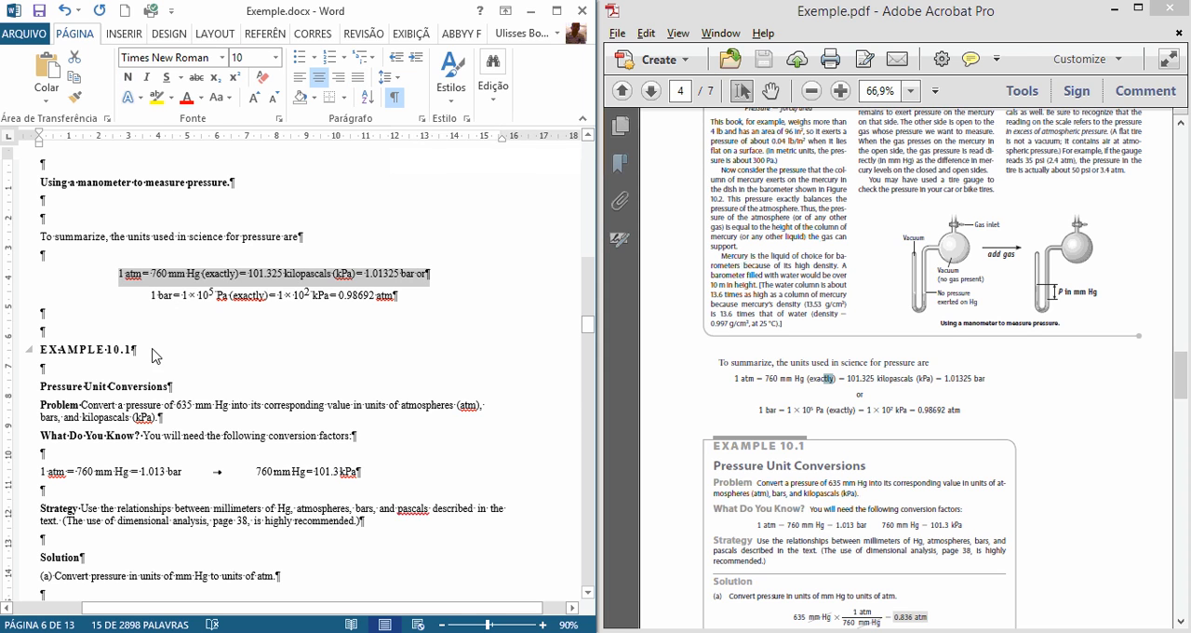
left_click_drag(158, 296, 395, 298)
scroll(531, 423, "down", 1)
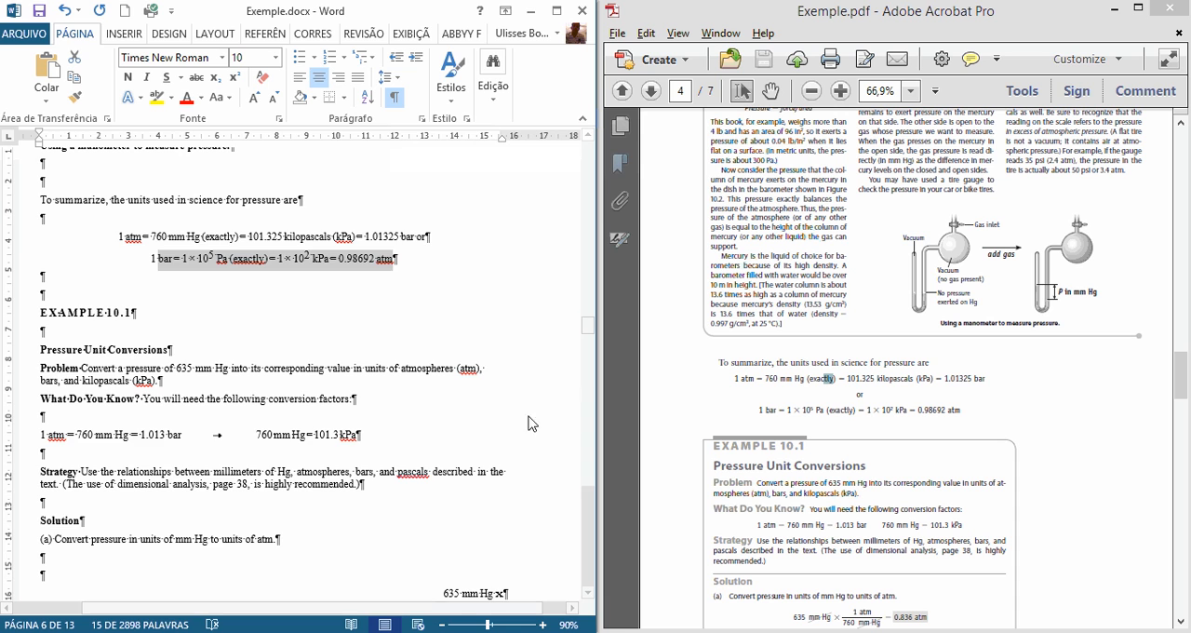
left_click(280, 398)
scroll(279, 398, "down", 3)
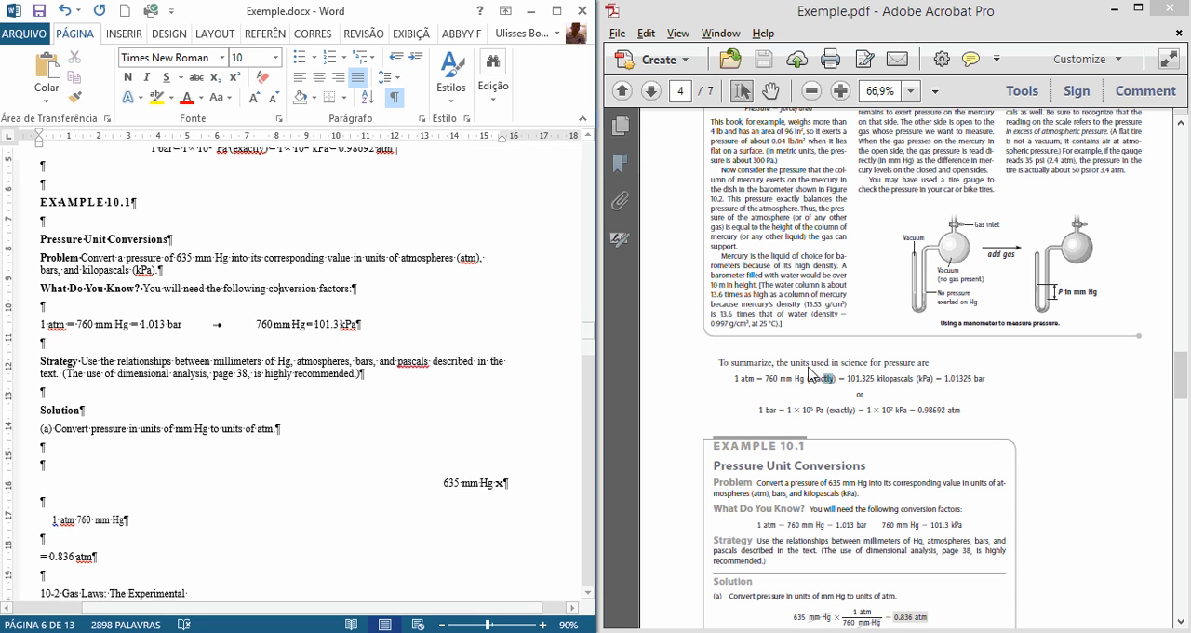
left_click(810, 374)
scroll(810, 376, "down", 3)
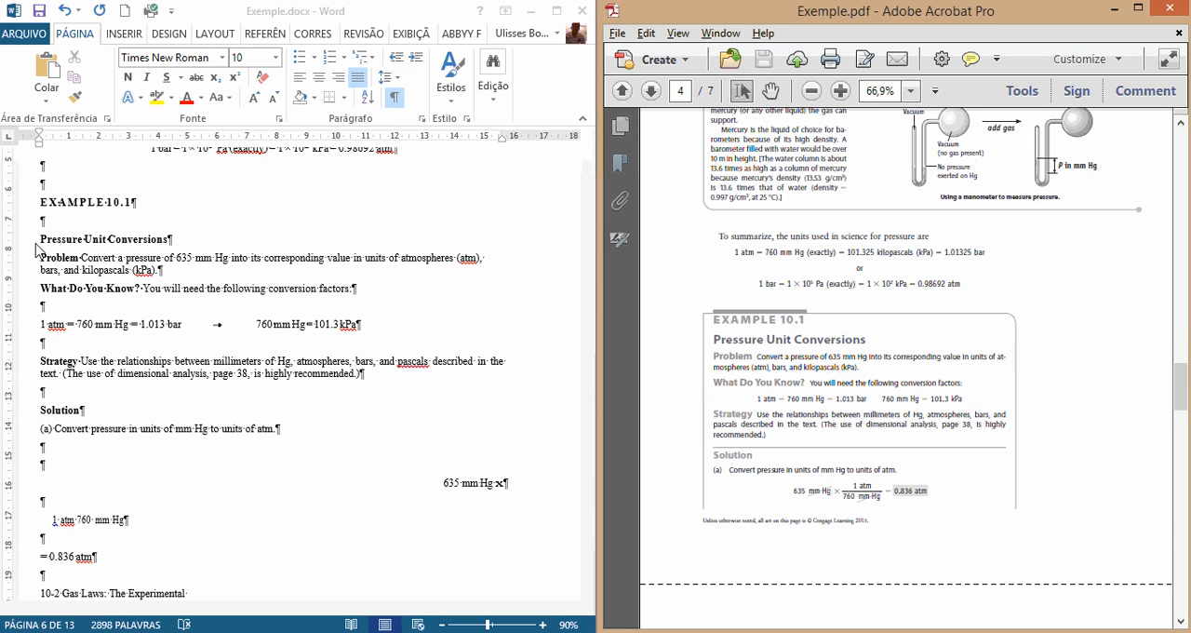
Step: Change the heading under EXAMPLE 10.1 to sentence case, so it reads "Pressure unit conversions"
left_click(149, 253)
left_click_drag(41, 241, 177, 240)
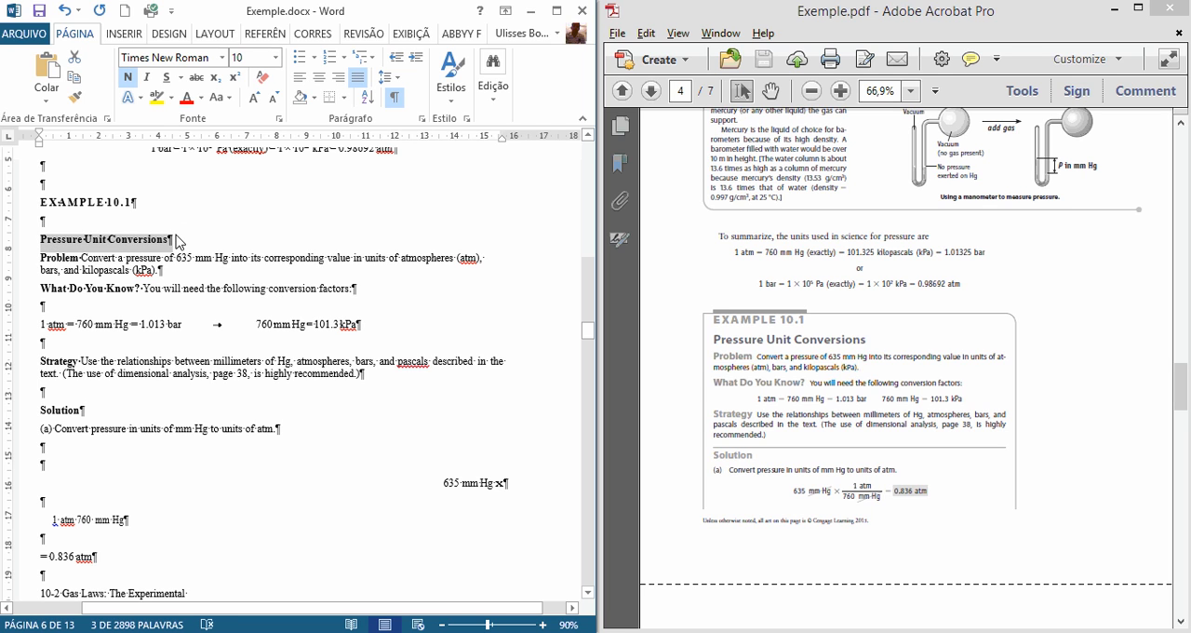
key("shift+F3")
key("shift+F3")
left_click(78, 230)
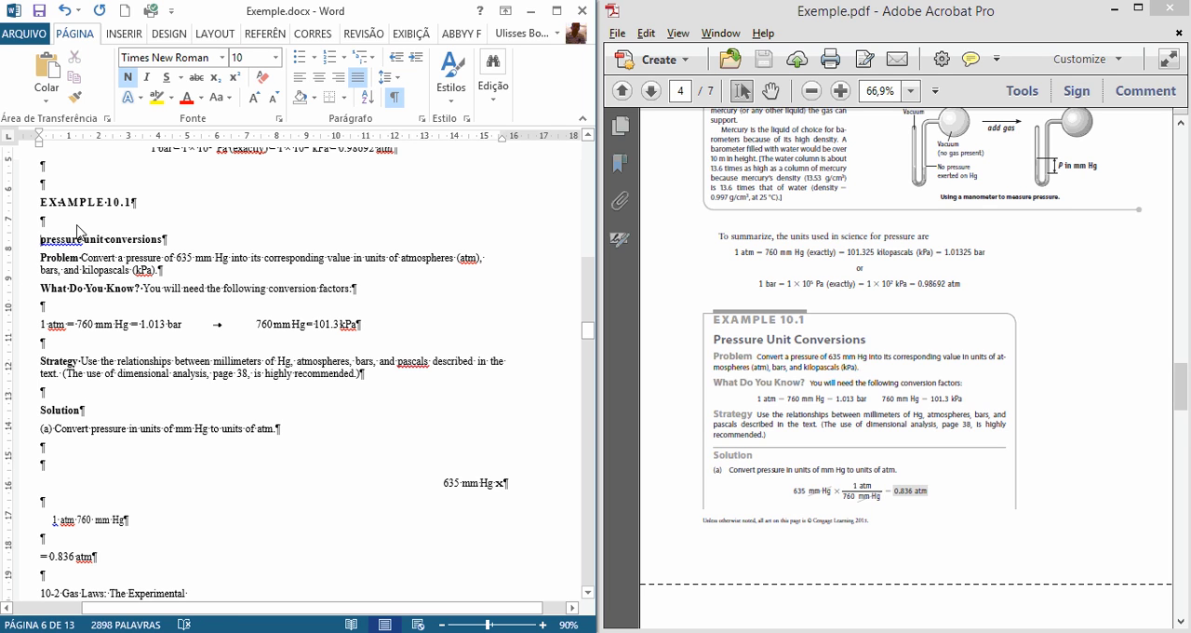
key("shift+Right")
type("P")
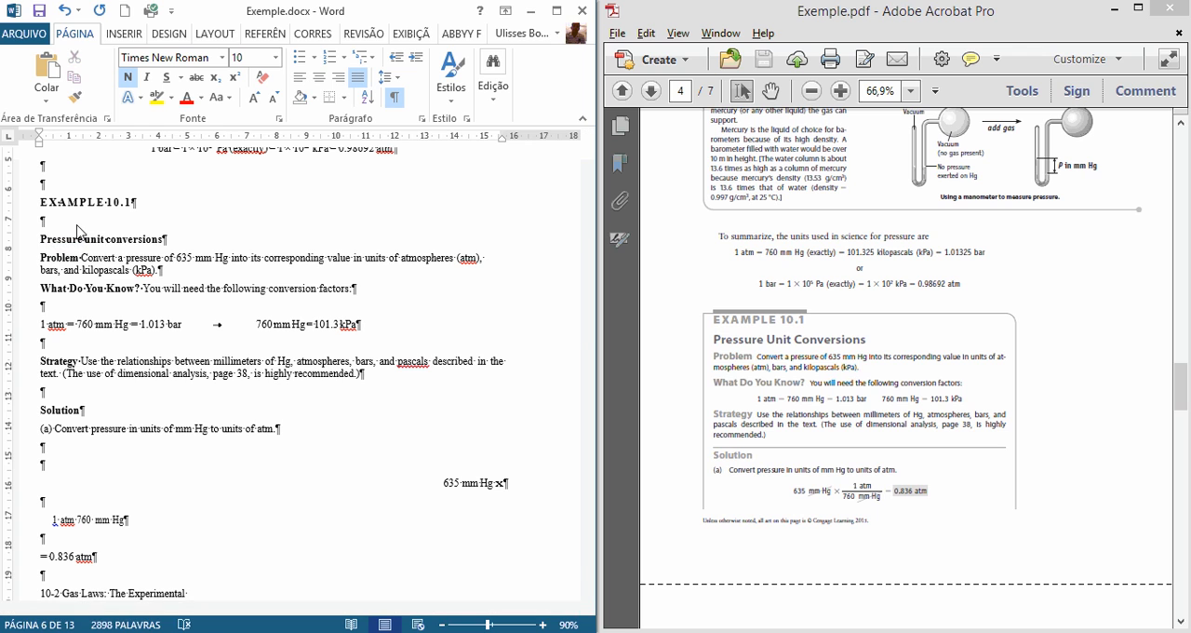
Step: Compare the rest of Example 10.1, especially the conversion factors and the fraction formula in solution (a), with the PDF
left_click(745, 389)
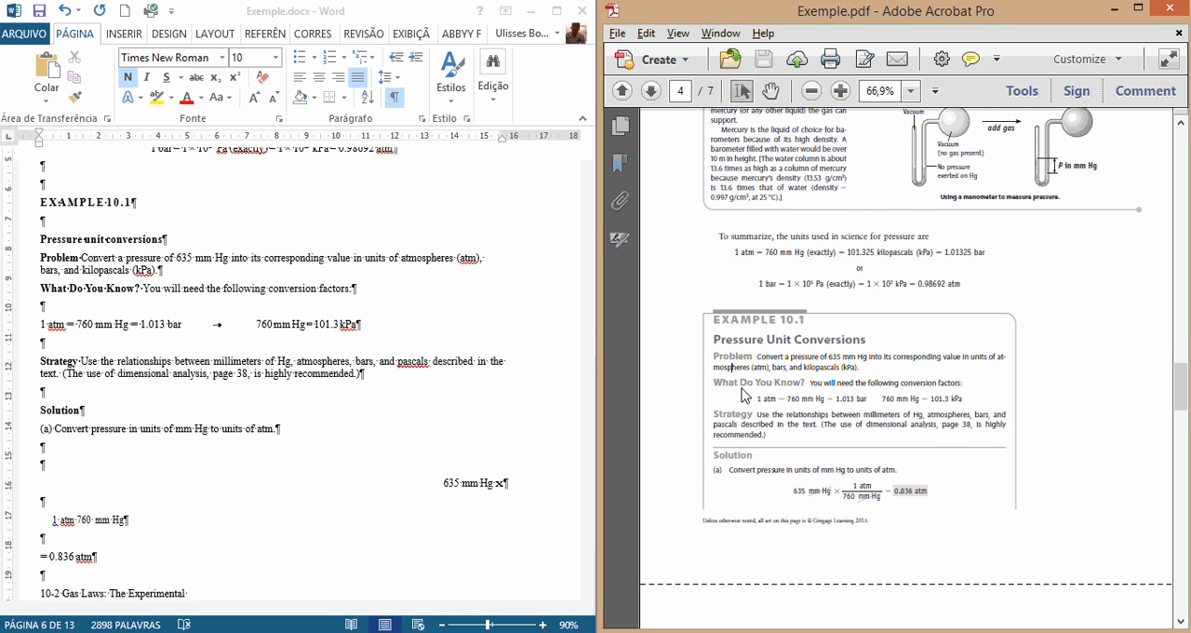
scroll(744, 394, "down", 1)
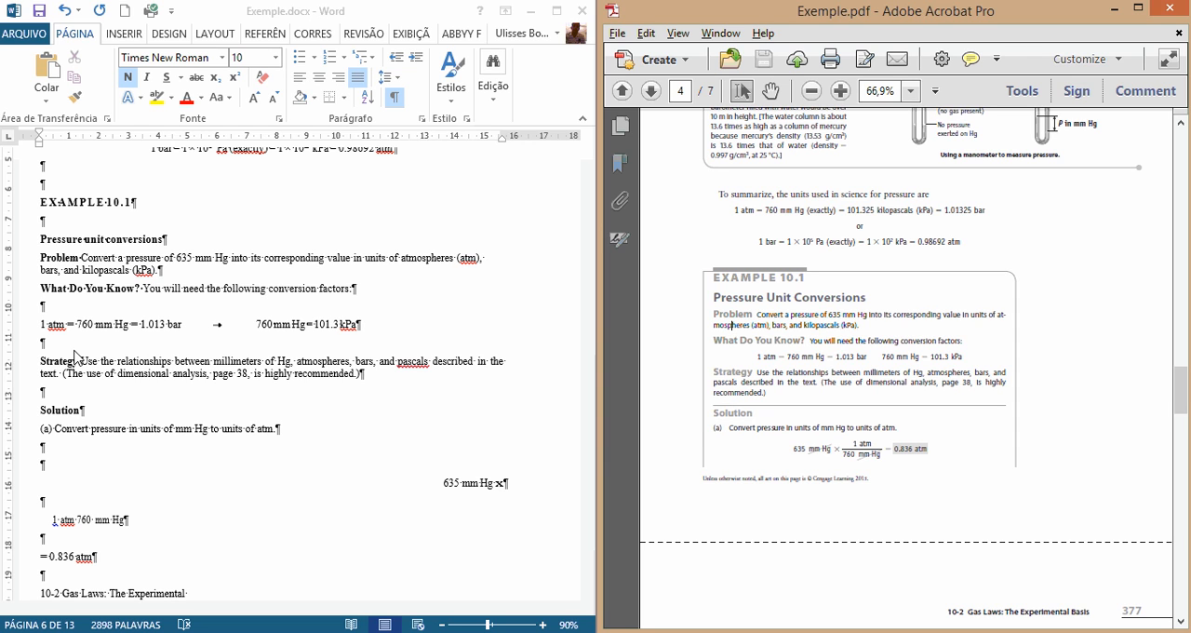
left_click(208, 372)
scroll(168, 407, "down", 2)
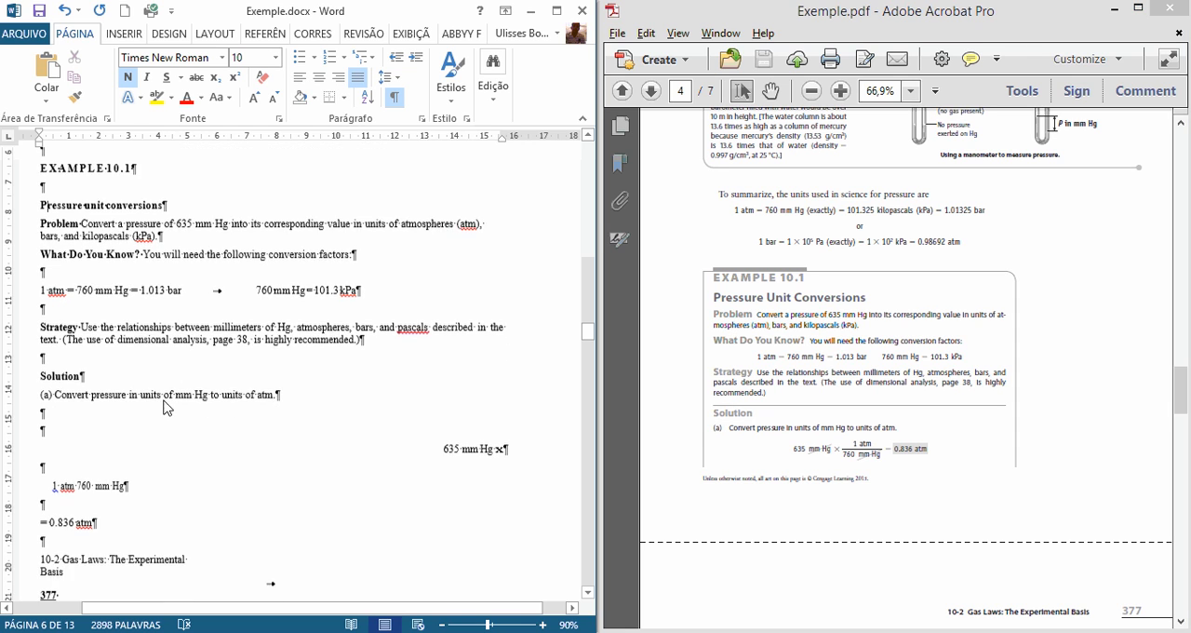
scroll(170, 414, "down", 1)
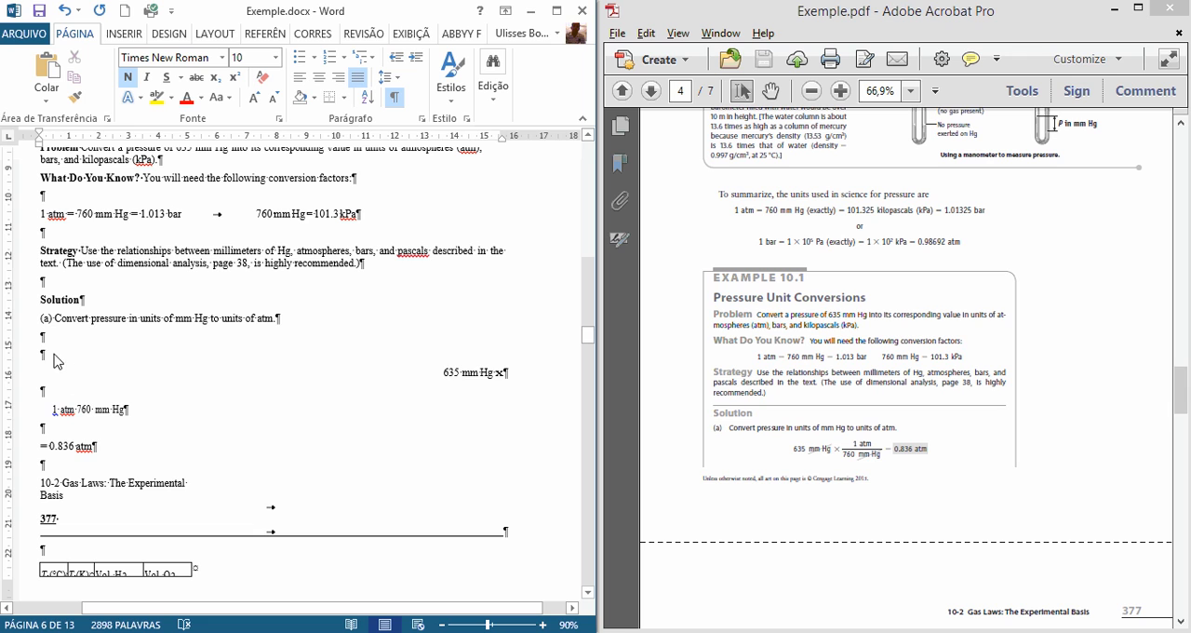
left_click_drag(63, 372, 224, 461)
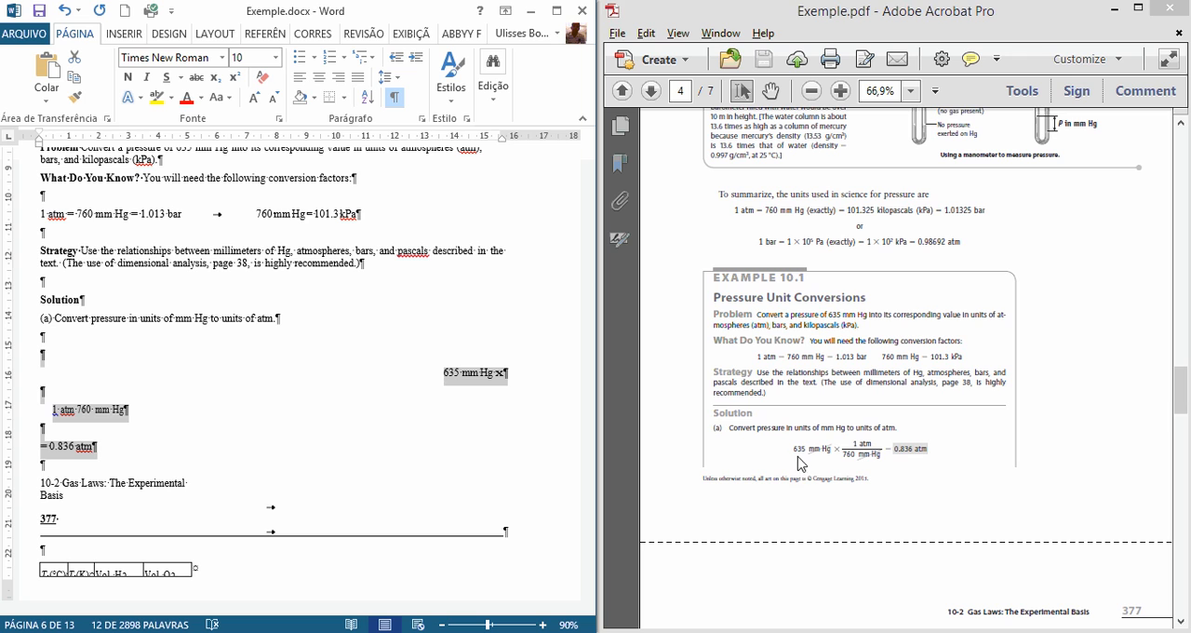
left_click_drag(799, 462, 903, 460)
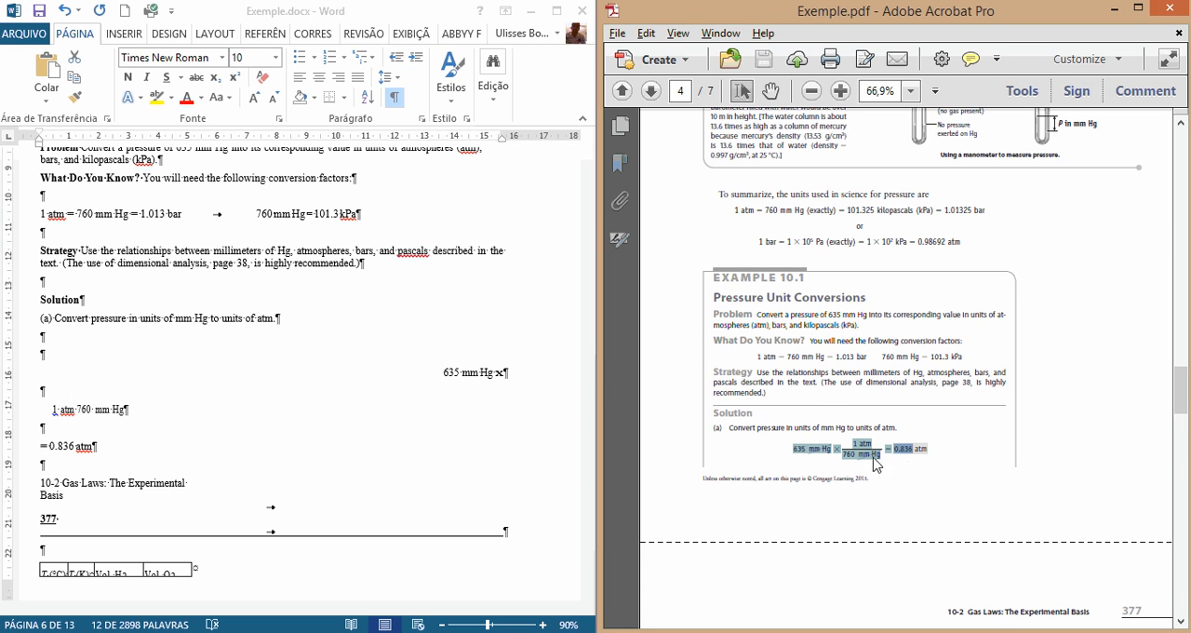
left_click_drag(759, 363, 989, 373)
left_click_drag(792, 447, 923, 457)
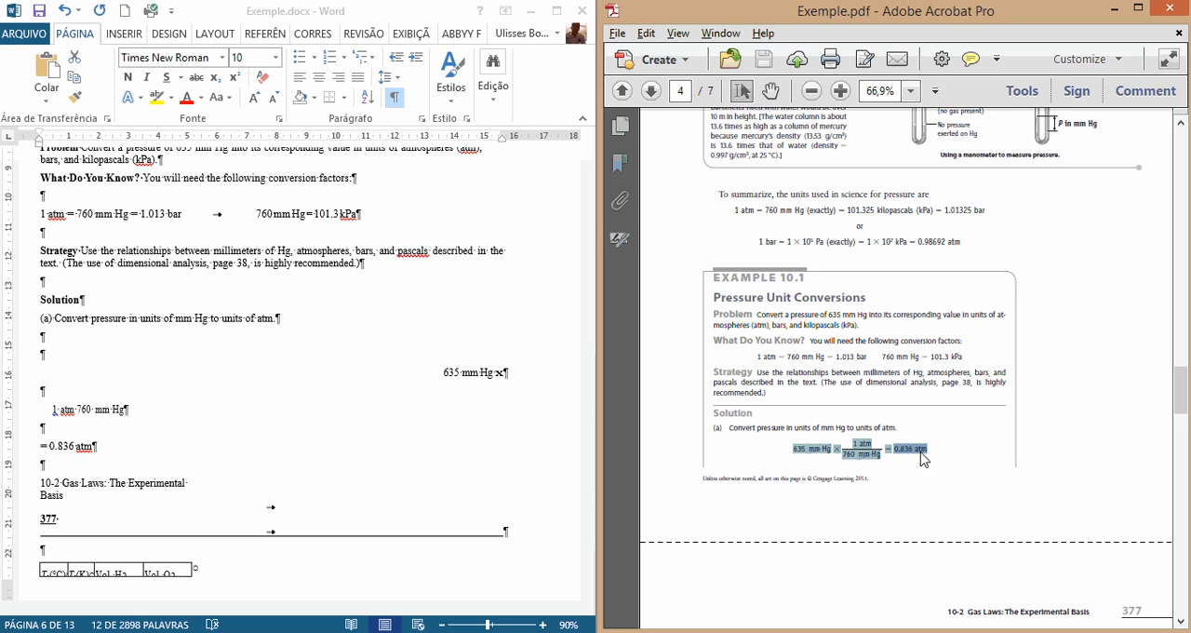
left_click(793, 447)
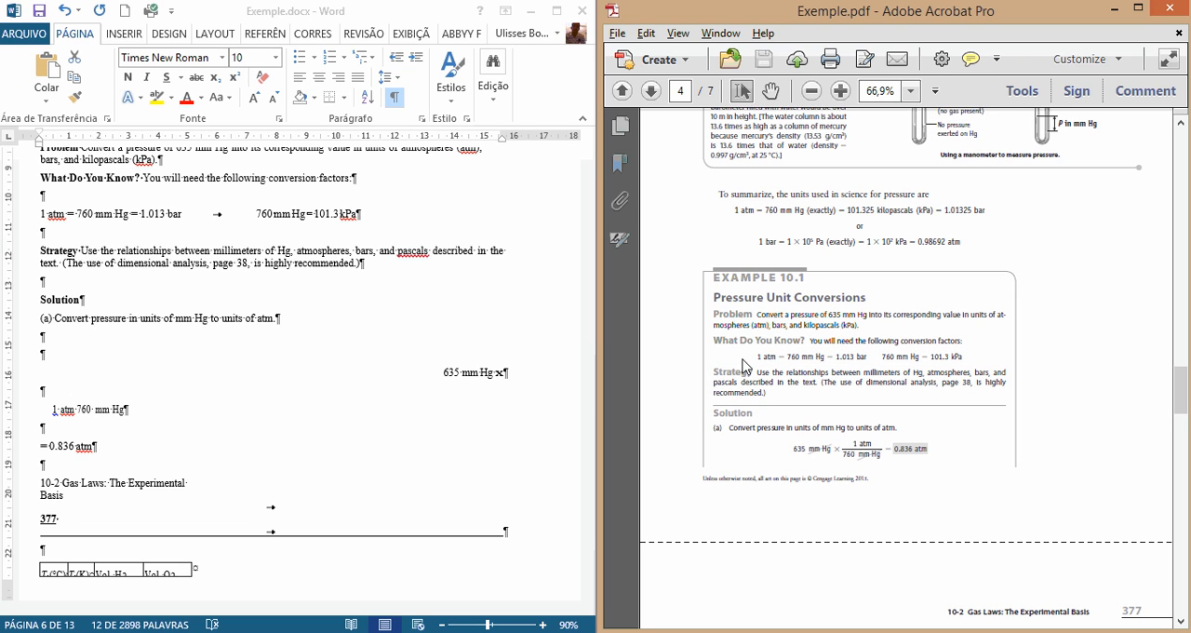
left_click_drag(755, 359, 769, 360)
left_click(795, 453)
left_click_drag(842, 450, 877, 460)
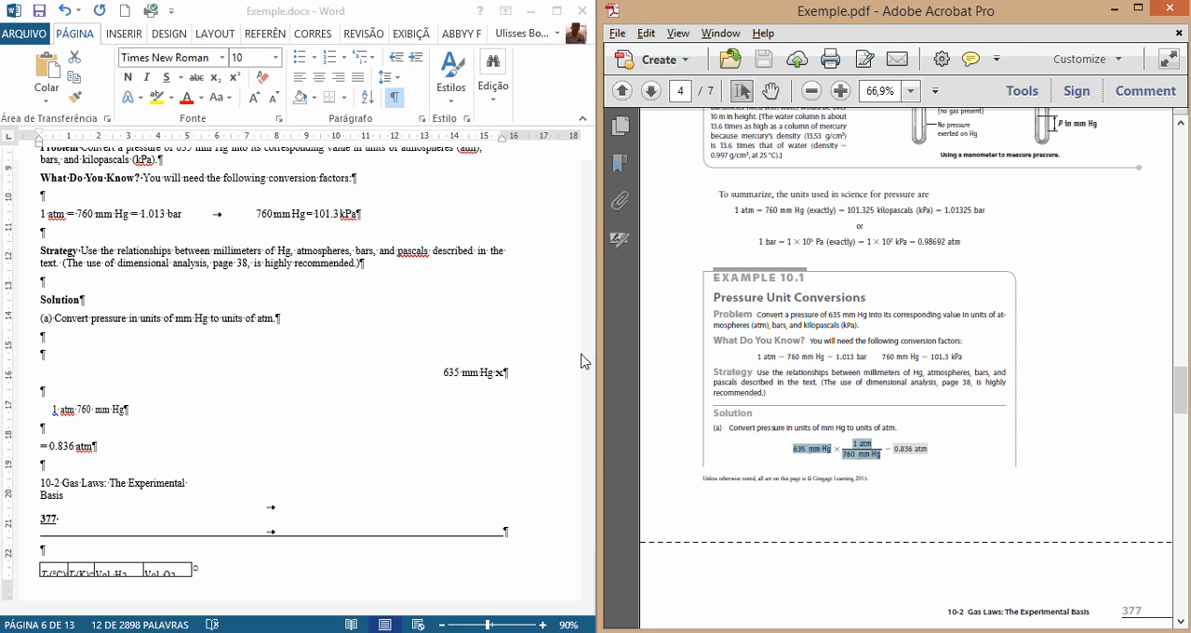
Step: Replace the broken formula lines from "635 mm Hg x" to "= 0.836 atm" under solution (a) with the marker [F]
left_click(49, 363)
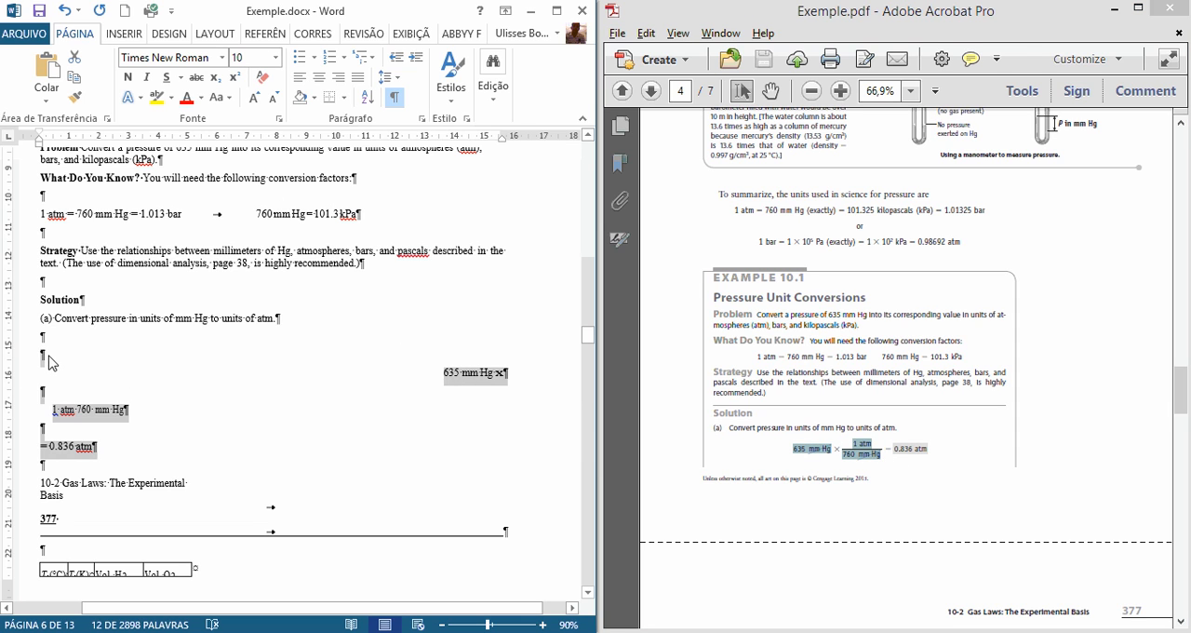
left_click(58, 363)
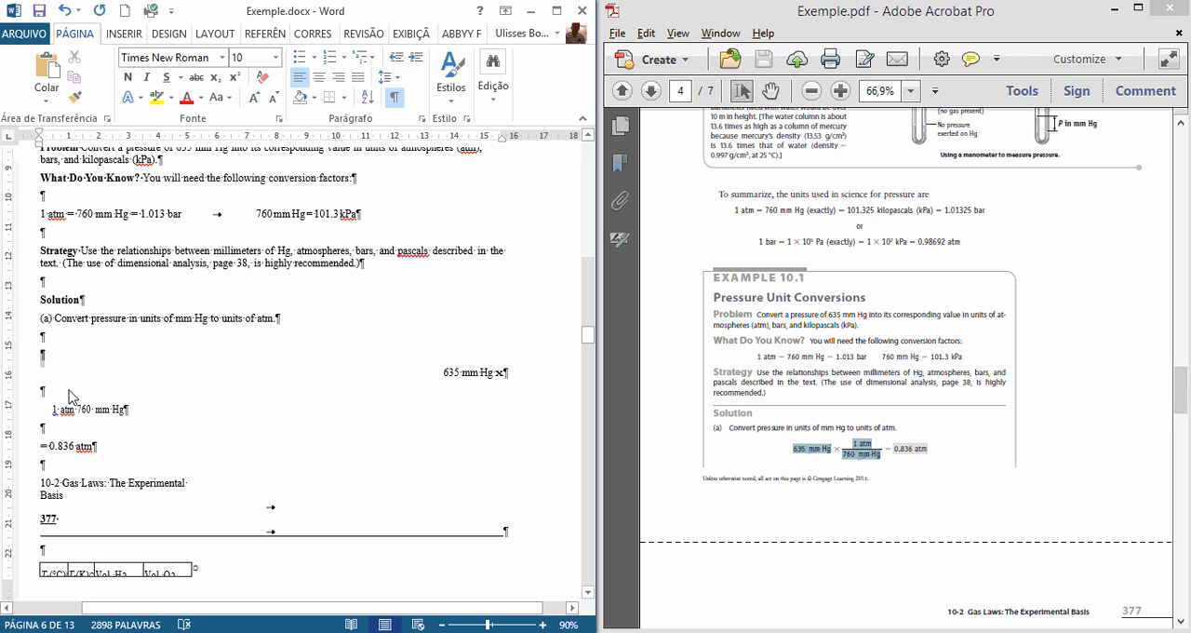
left_click(94, 451)
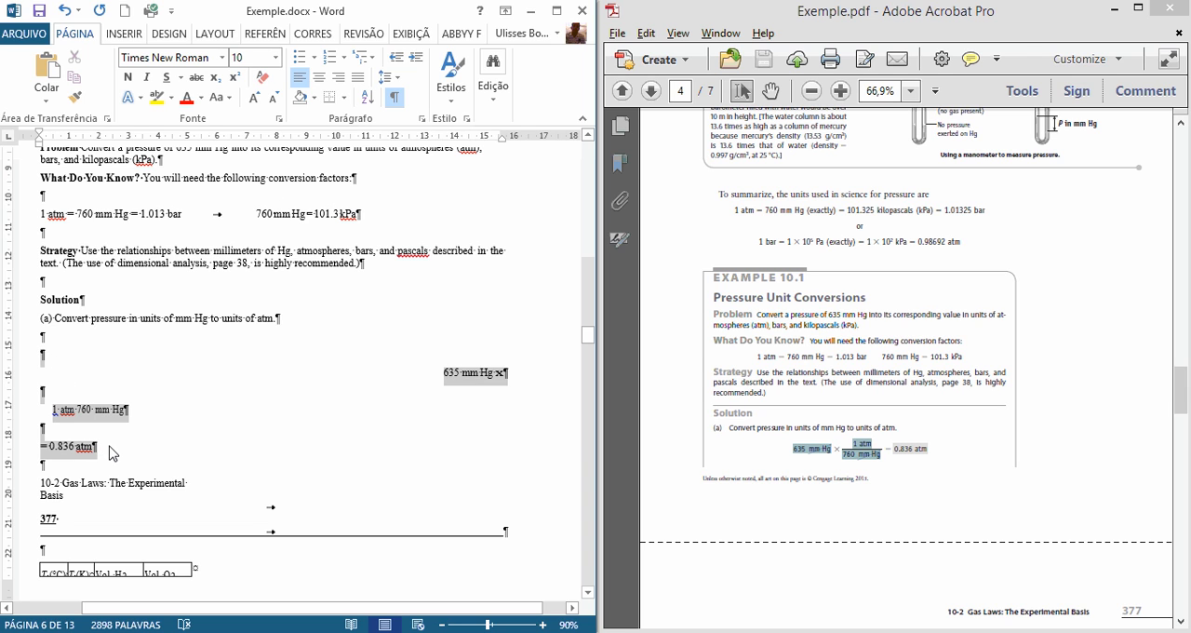
left_click(64, 371)
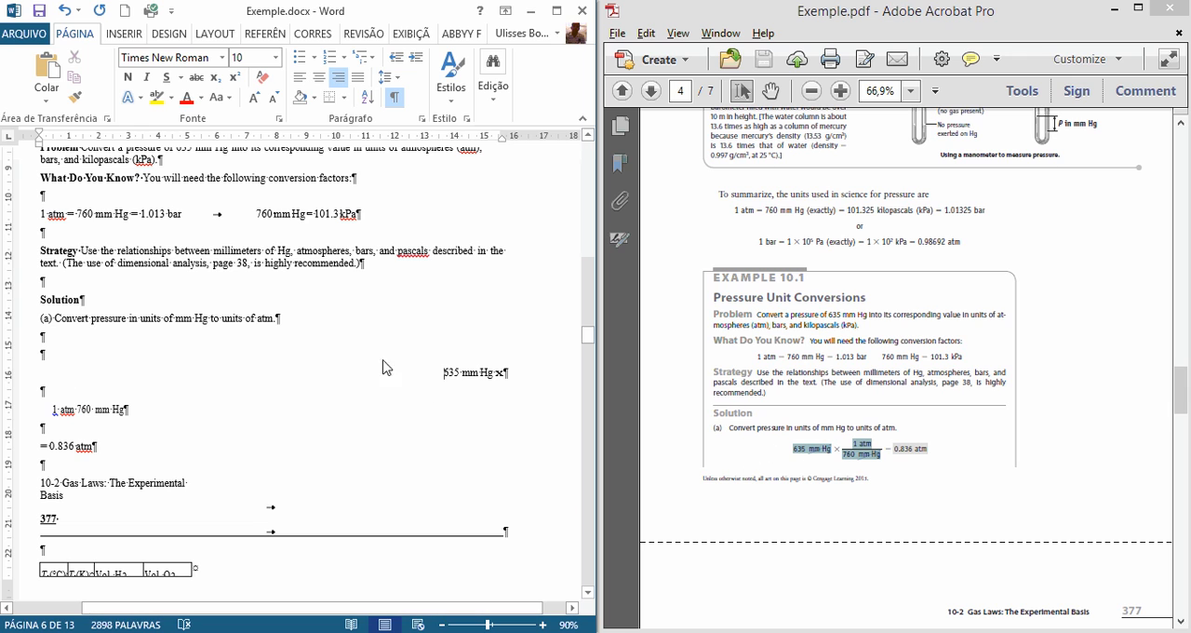
left_click_drag(68, 415, 97, 453)
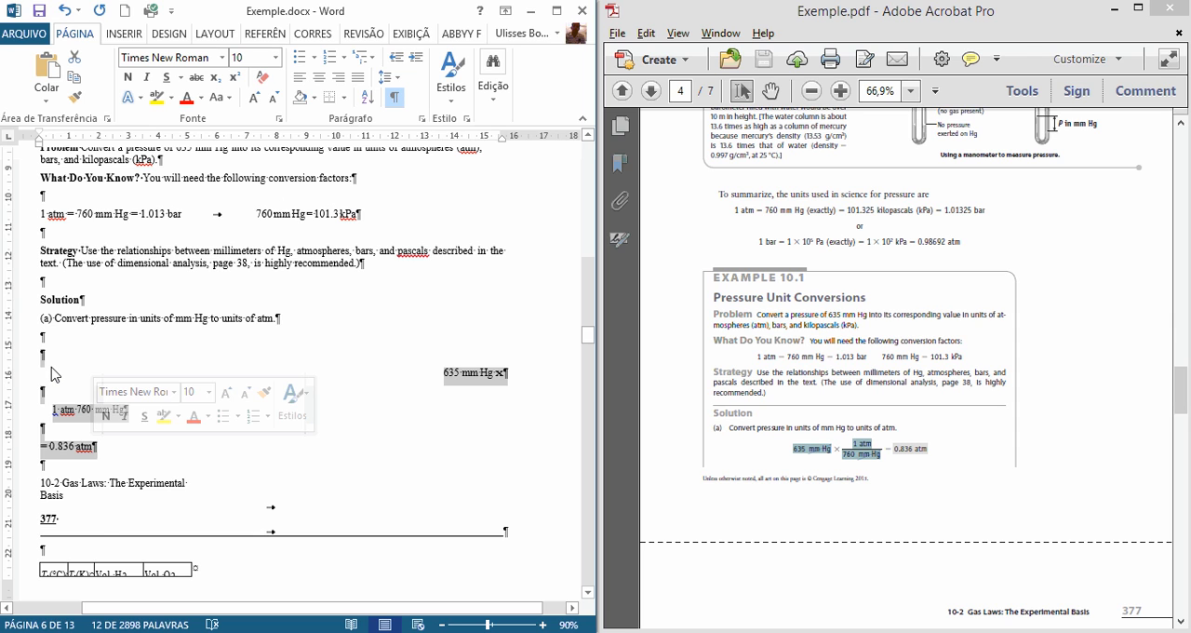
key("Delete")
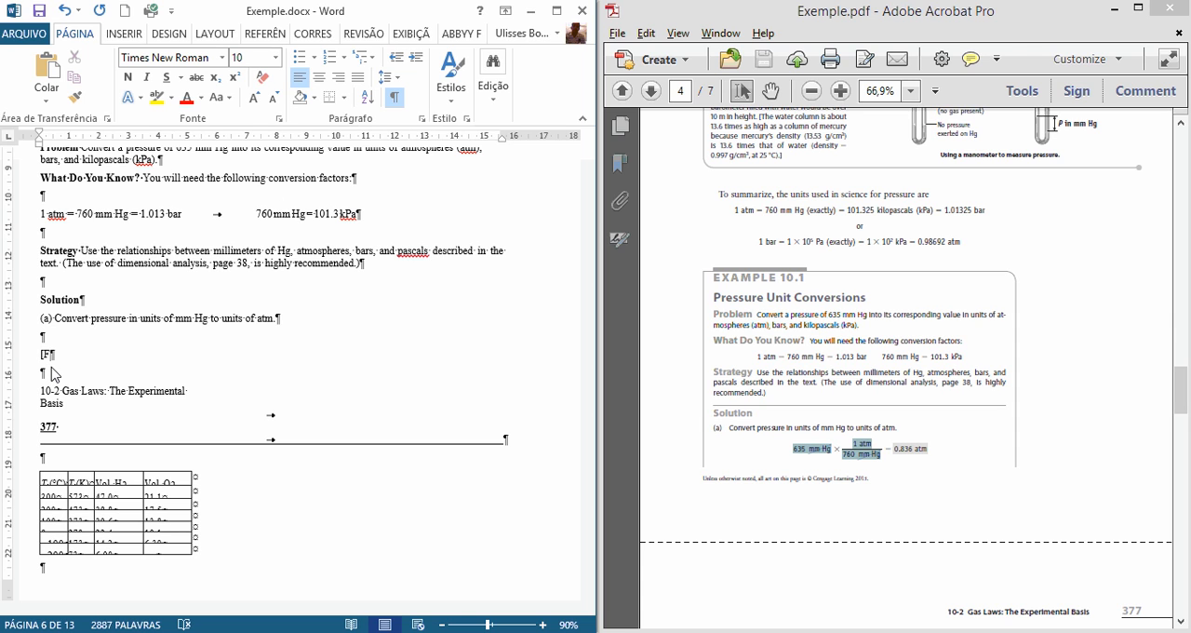
Step: Colour the [F] formula marker under solution (a) red
left_click_drag(54, 365, 45, 361)
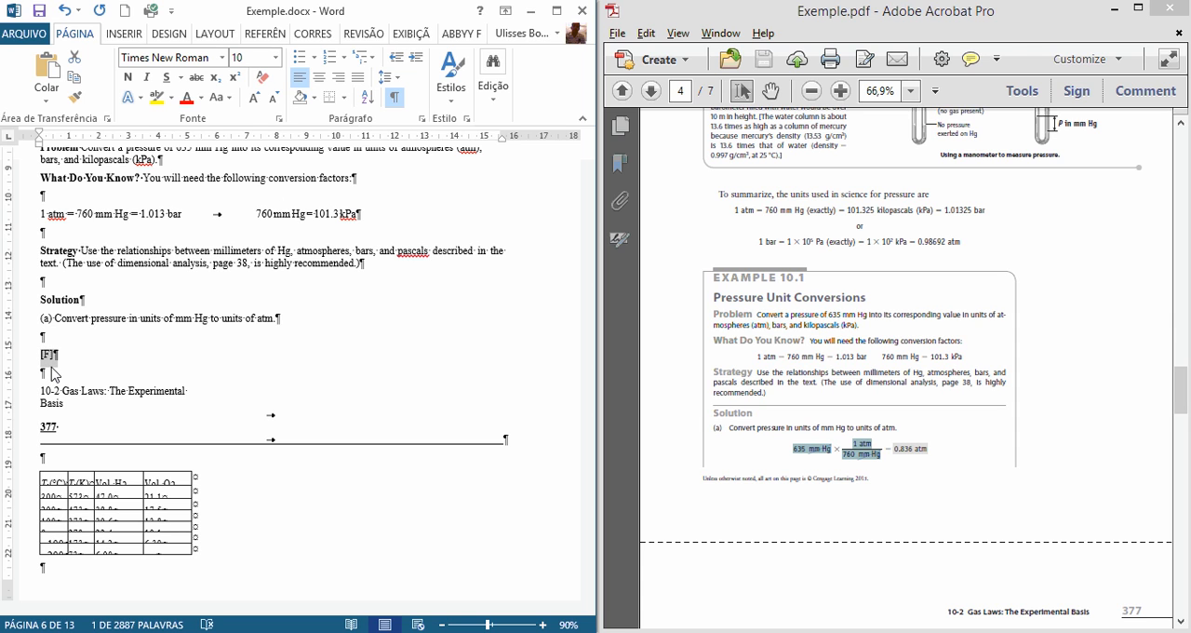
left_click(187, 97)
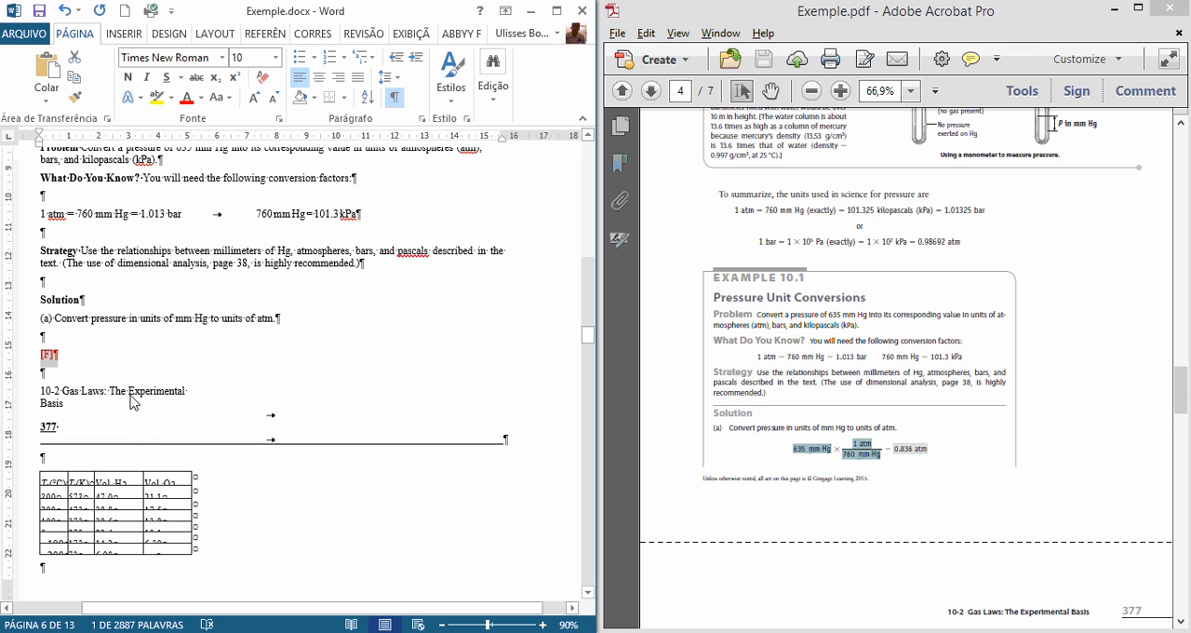
left_click(135, 365)
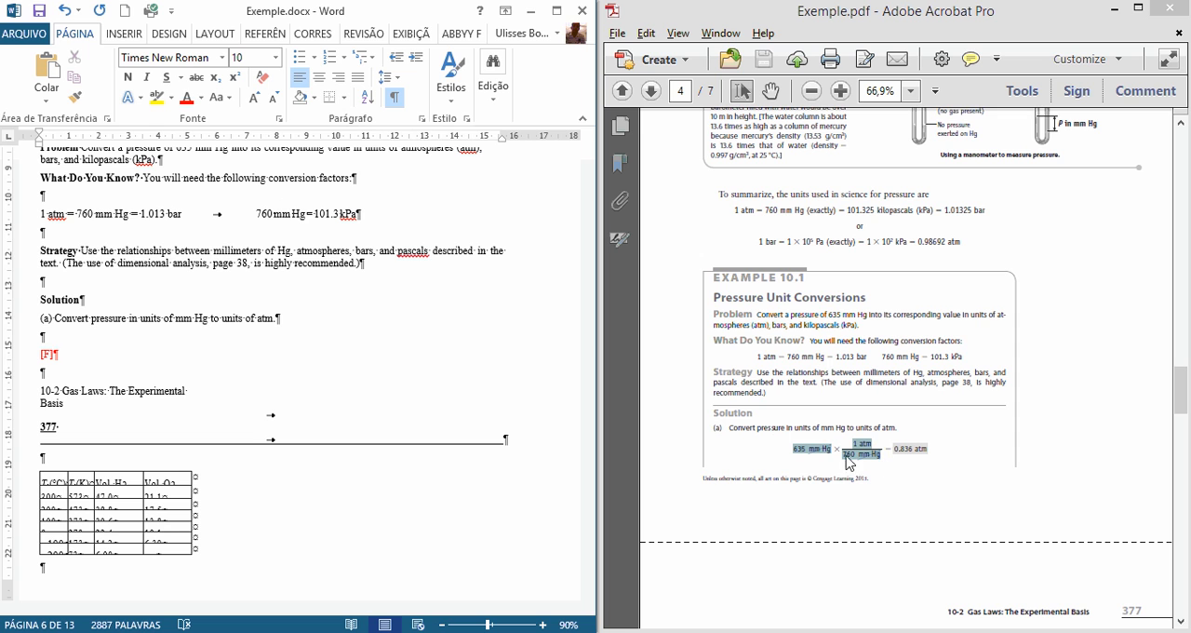
Step: Check the page header in the PDF and delete "10-2 Gas Laws: The Experimental Basis", "377" and the ruled line above the table
left_click(779, 524)
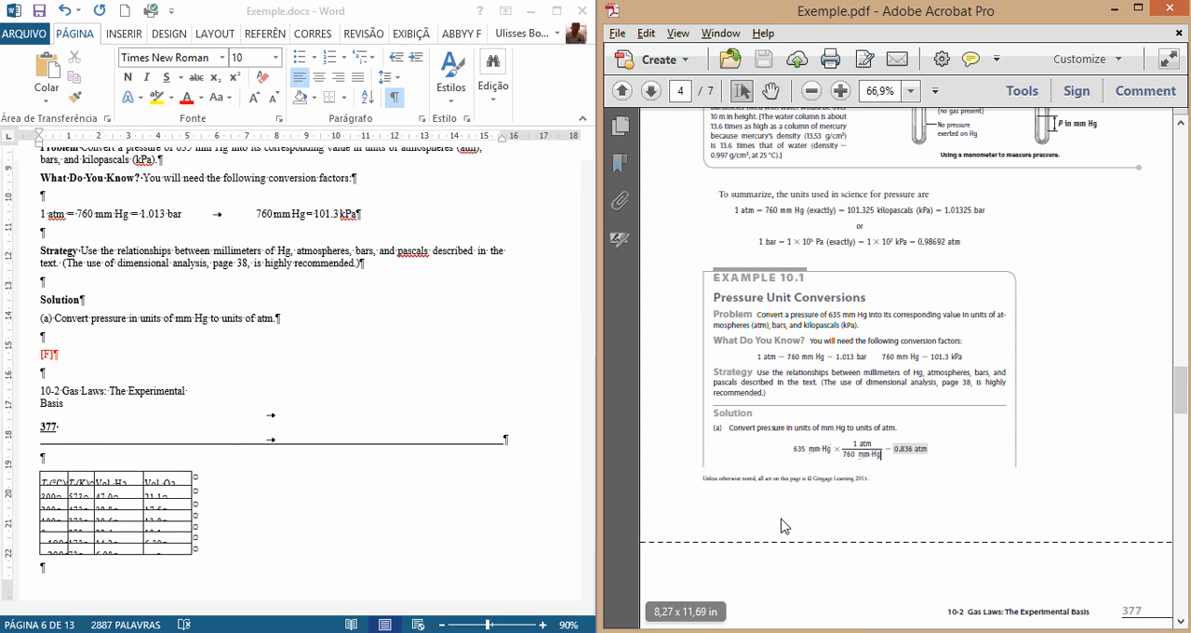
scroll(778, 531, "down", 1)
scroll(778, 531, "down", 4)
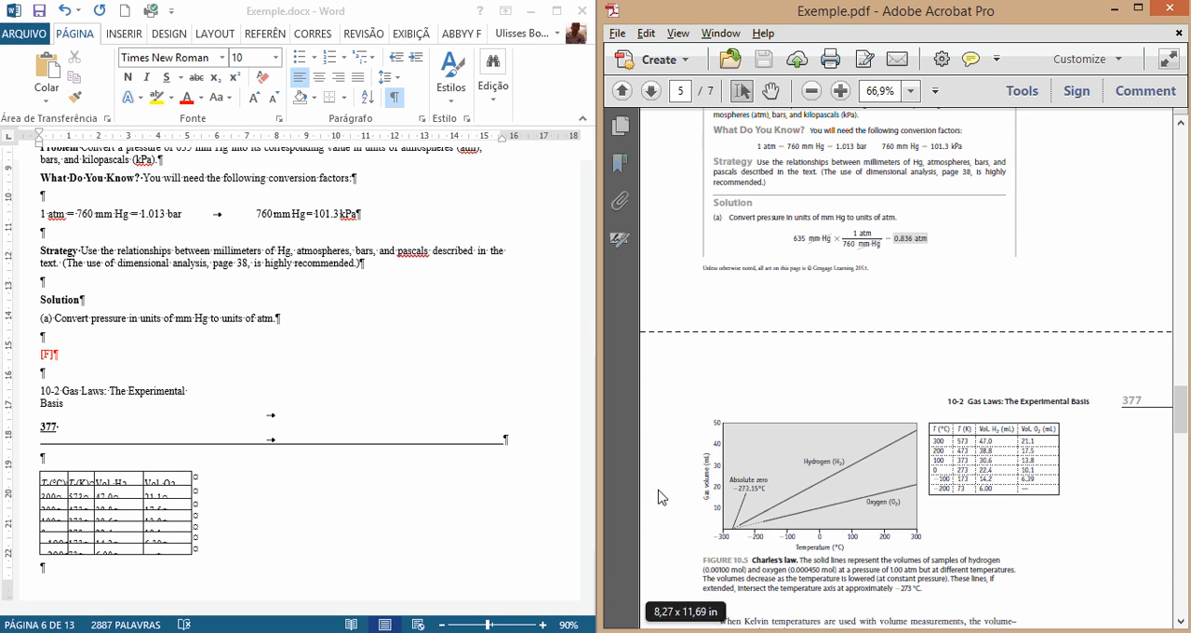
left_click(42, 416)
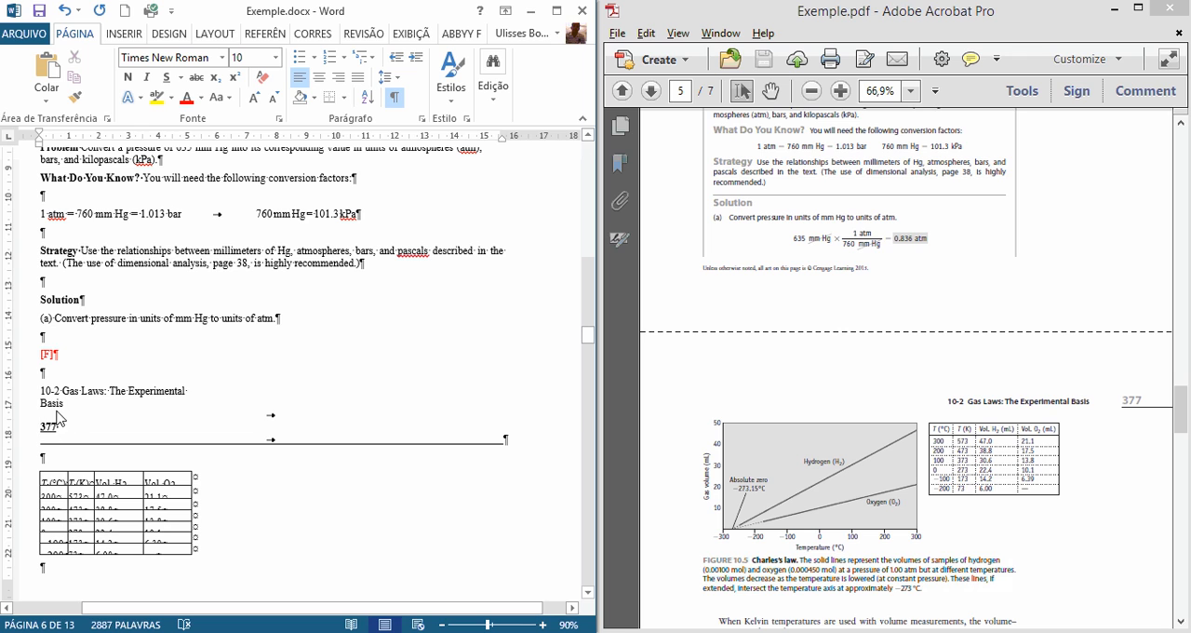
left_click_drag(944, 409, 1115, 407)
left_click_drag(968, 404, 1139, 403)
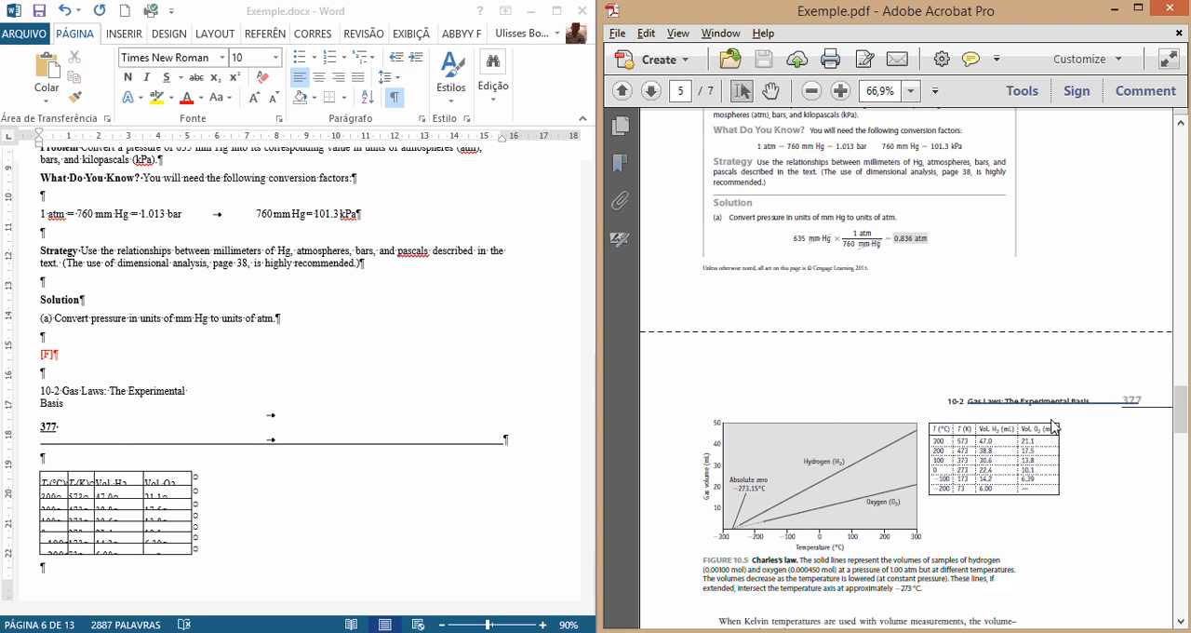
left_click(43, 397)
left_click_drag(43, 396, 418, 468)
key("Delete")
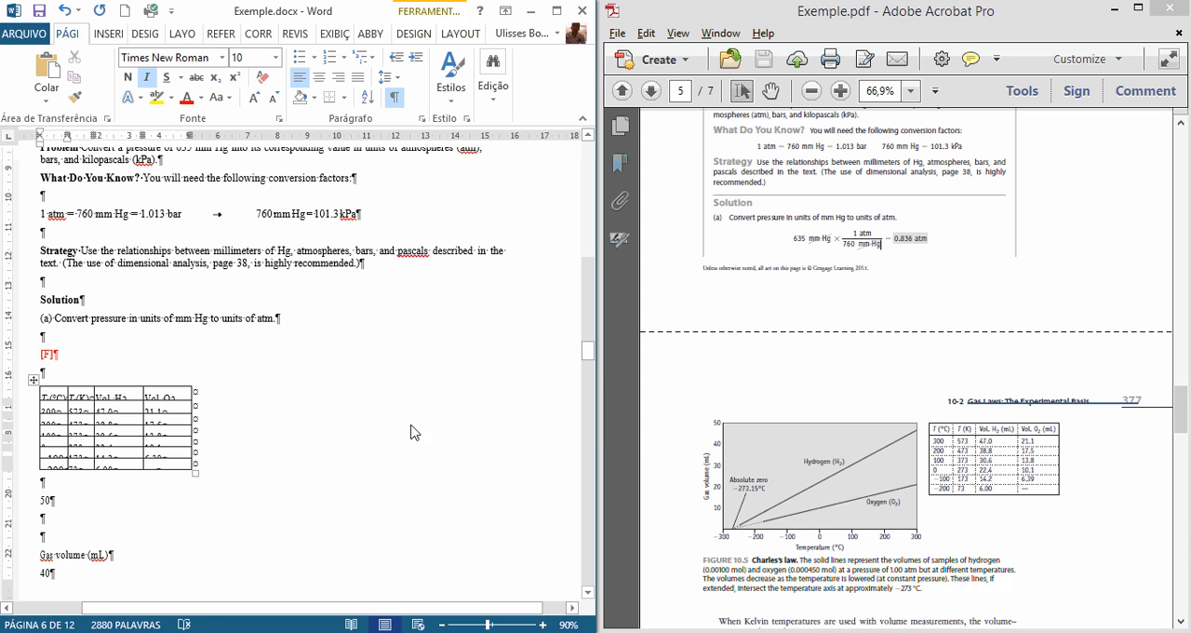
scroll(414, 432, "down", 1)
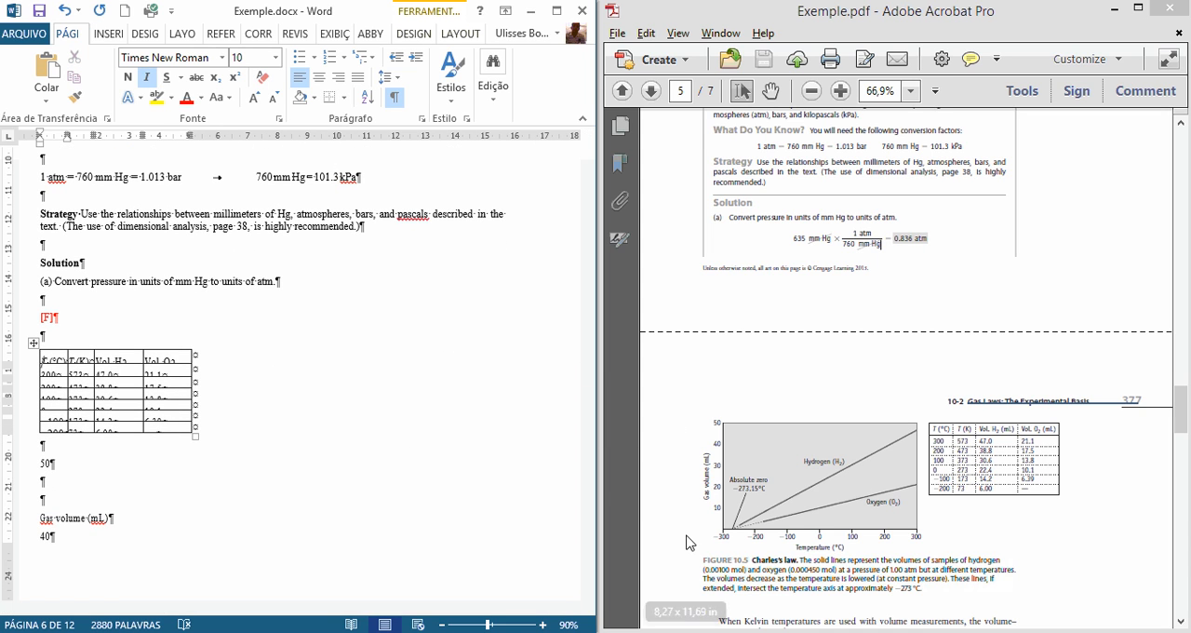
Step: Insert the marker [IMAGE] on its own line above the gas volume table and colour it red
left_click(95, 335)
key("Return")
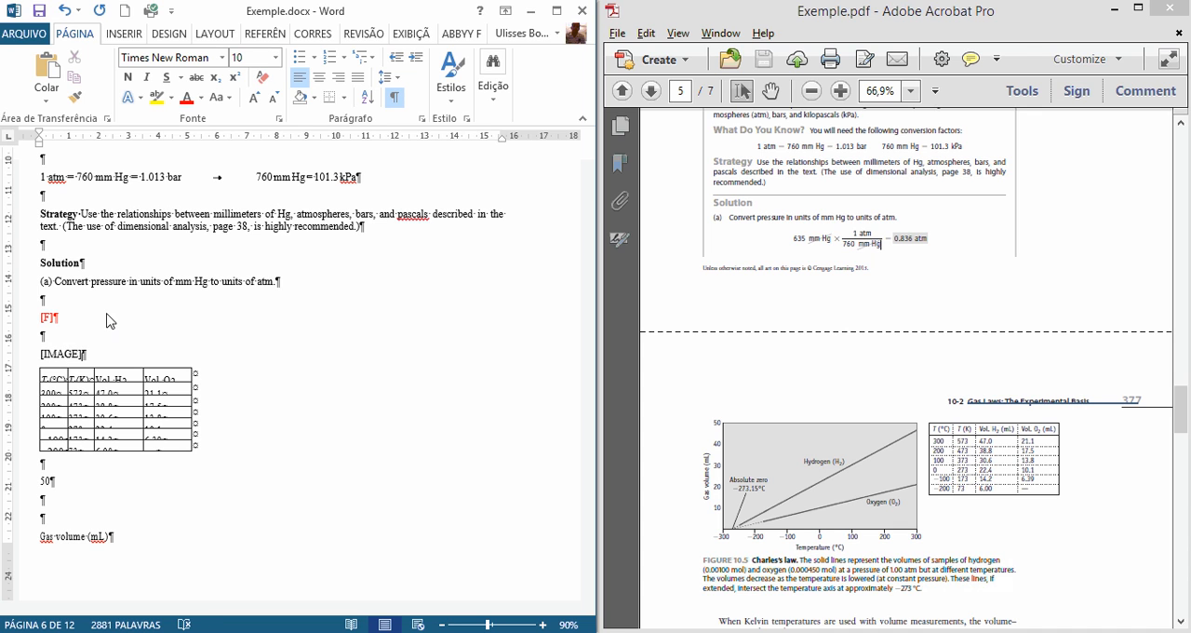
key("shift+Left")
key("shift+Left")
key("shift+Left")
key("shift+Left")
key("shift+Left")
key("shift+Left")
key("shift+Left")
key("shift+Left")
key("shift+Right")
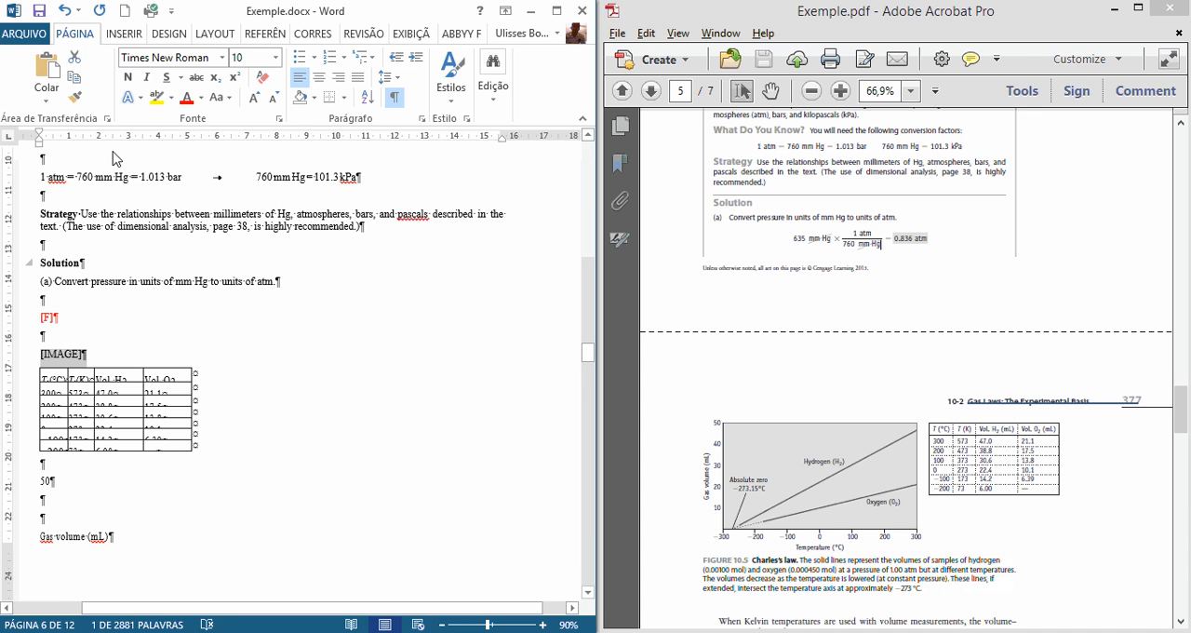
left_click(190, 98)
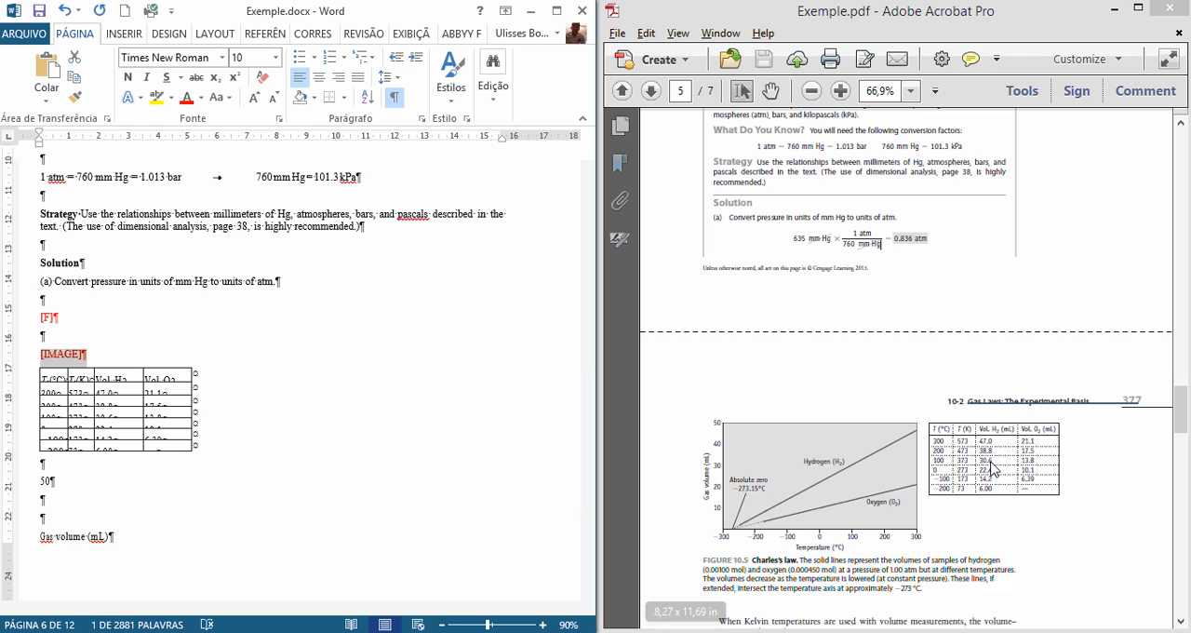
Step: Check the temperature column in the PDF table and add an empty paragraph between the [IMAGE] marker and the table
left_click_drag(940, 444, 947, 465)
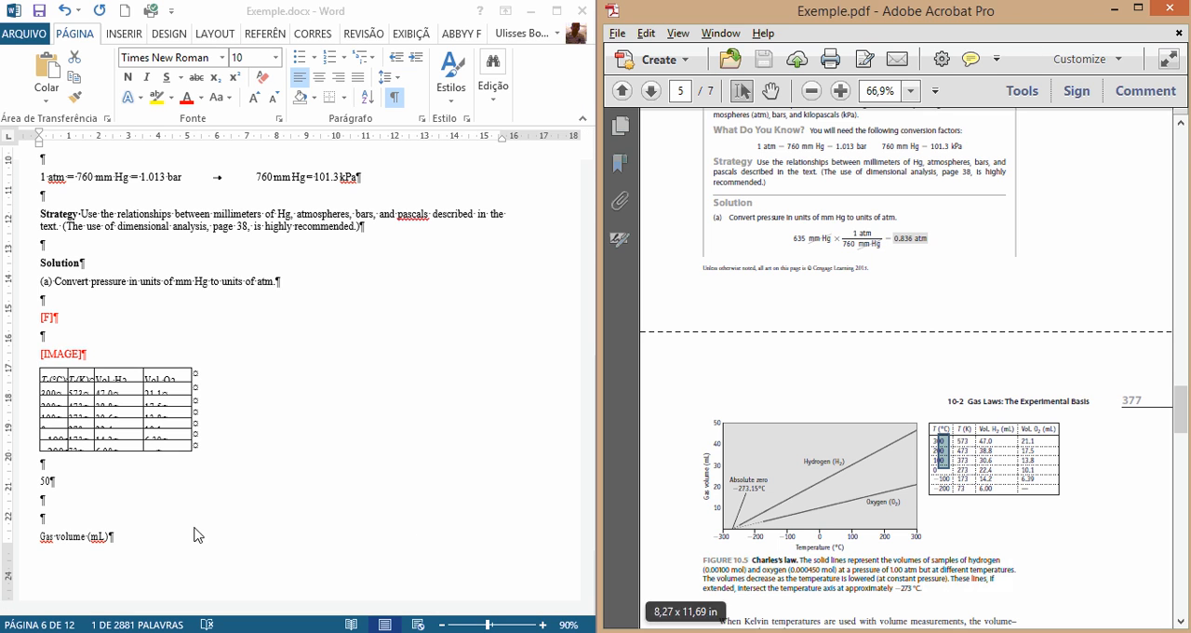
left_click(59, 391)
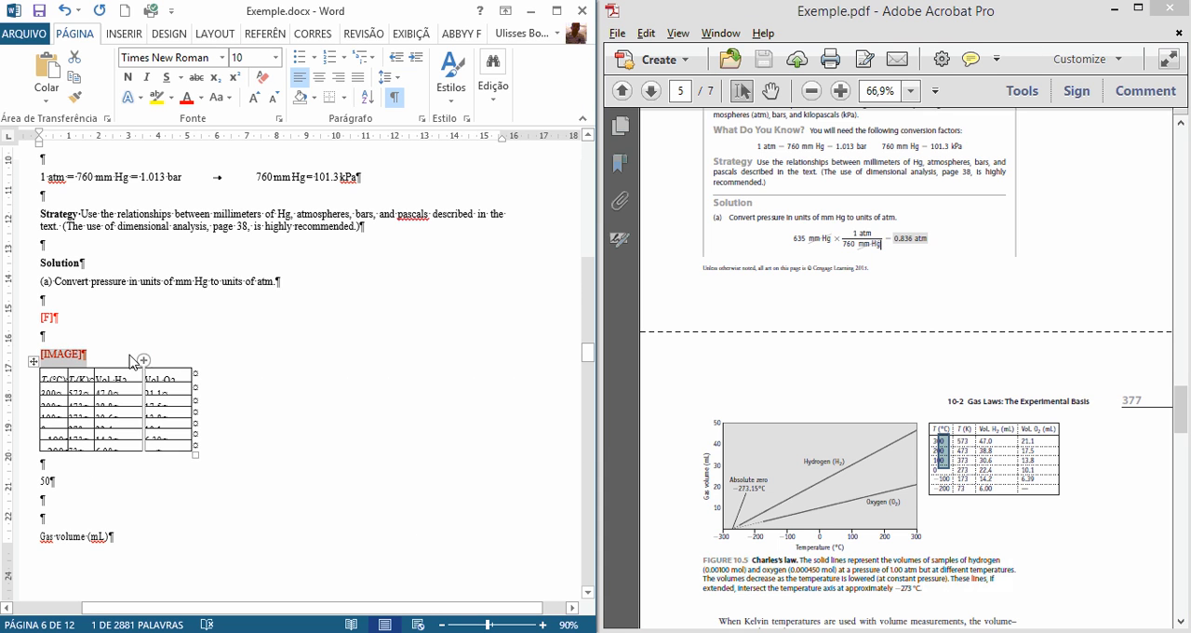
left_click(131, 356)
key("Return")
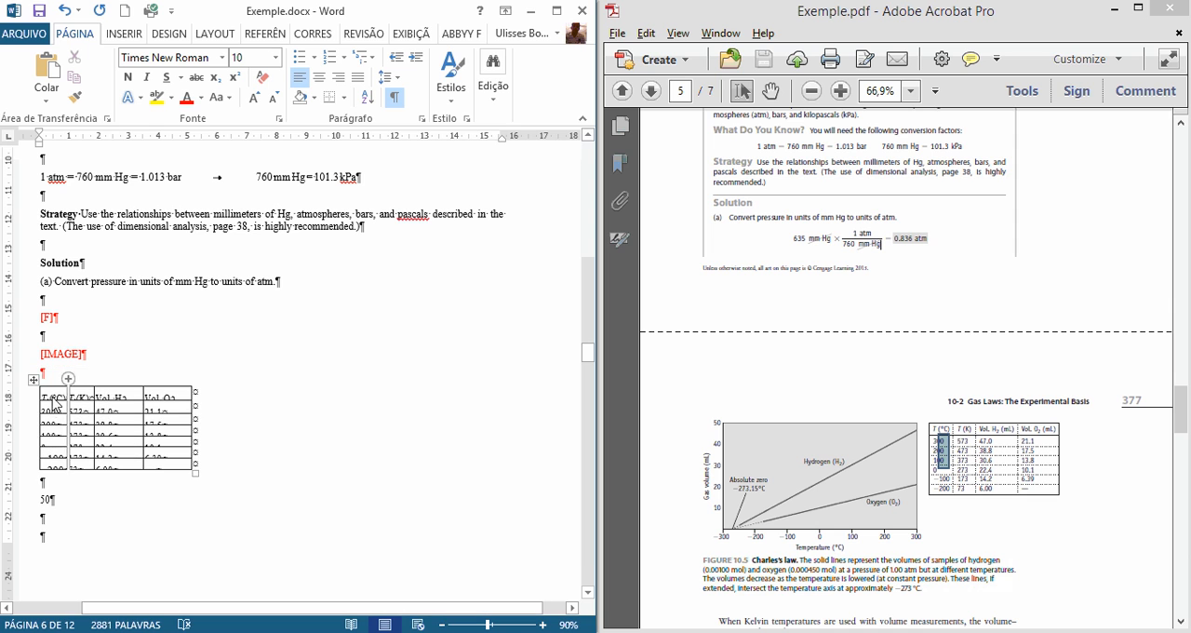
Step: Widen the document window and set the row height of the whole gas volume table to 0,04 cm
left_click(33, 382)
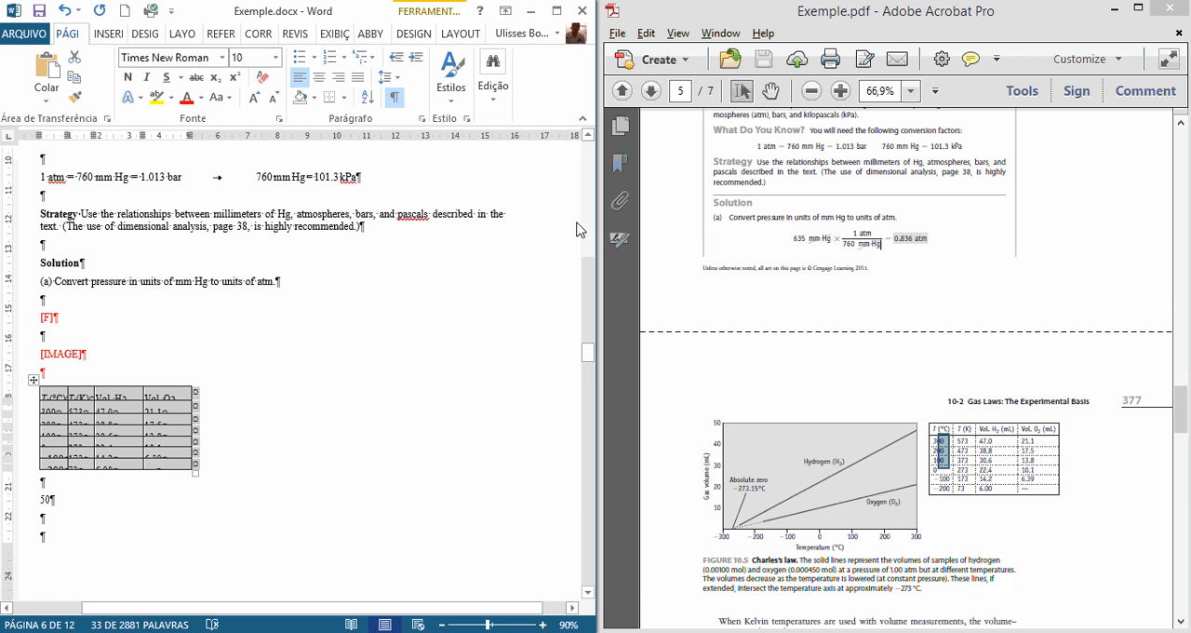
left_click_drag(597, 228, 1104, 228)
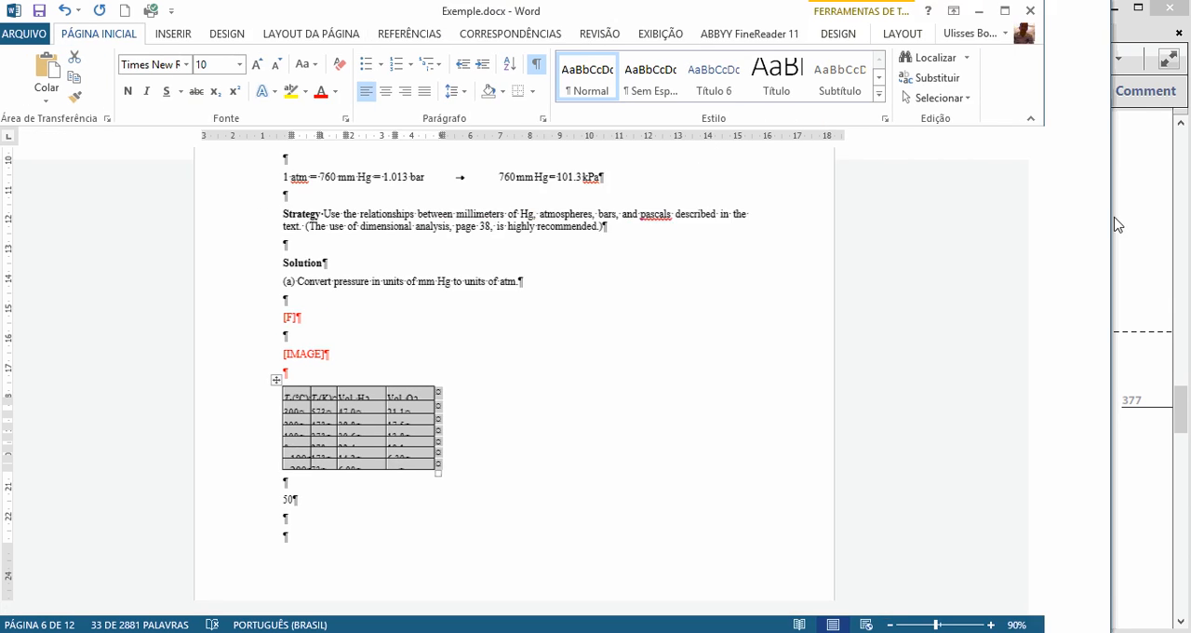
left_click(904, 34)
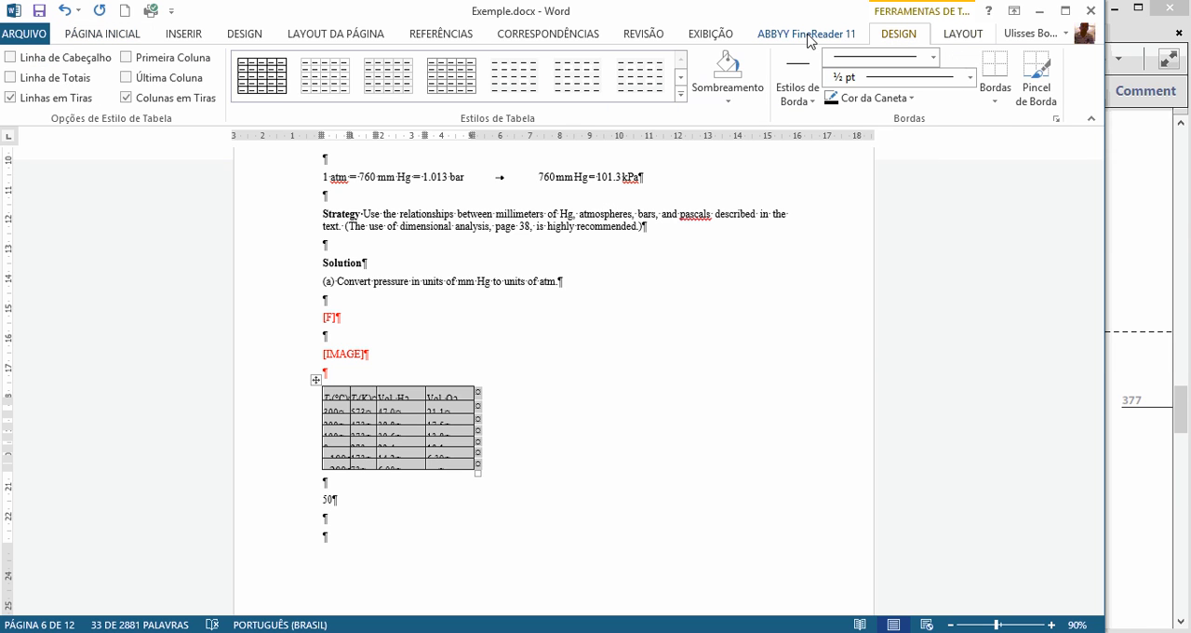
left_click(964, 35)
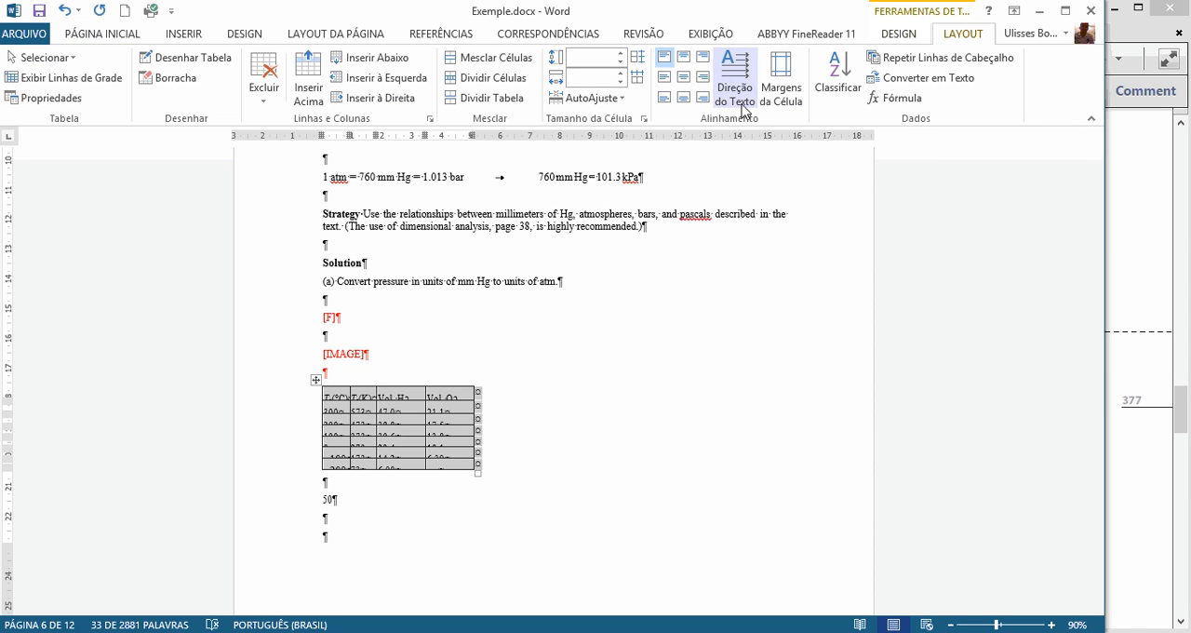
left_click(620, 52)
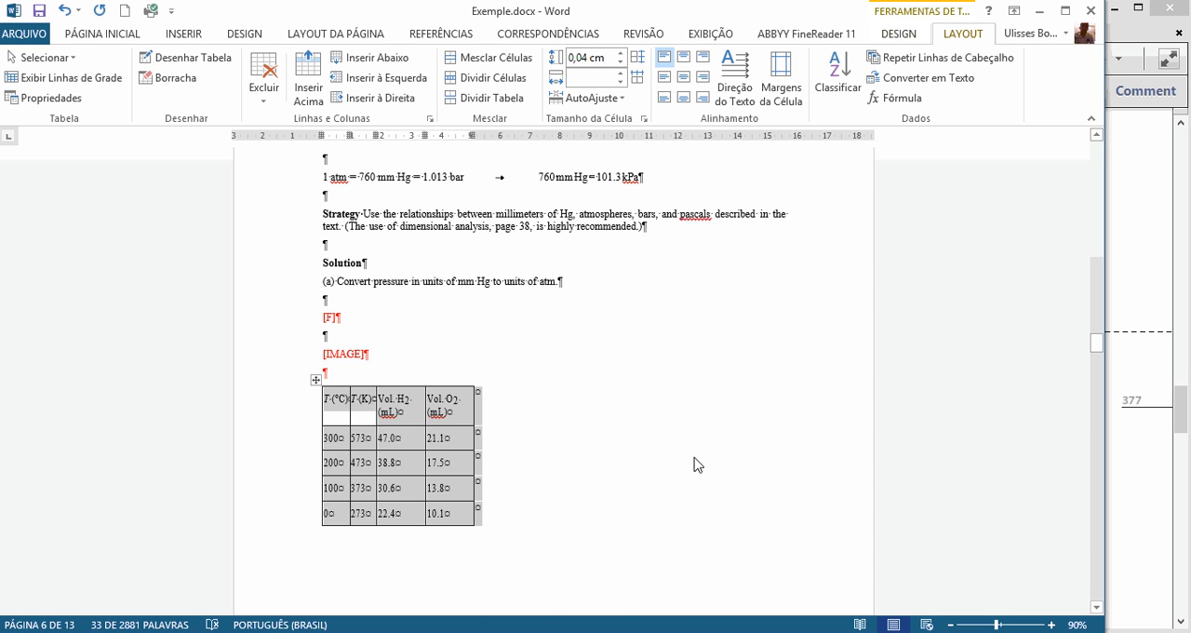
Step: Compare the resized table and the loose graph labels beneath it with Figure 10.5 in the PDF
key("alt+Tab")
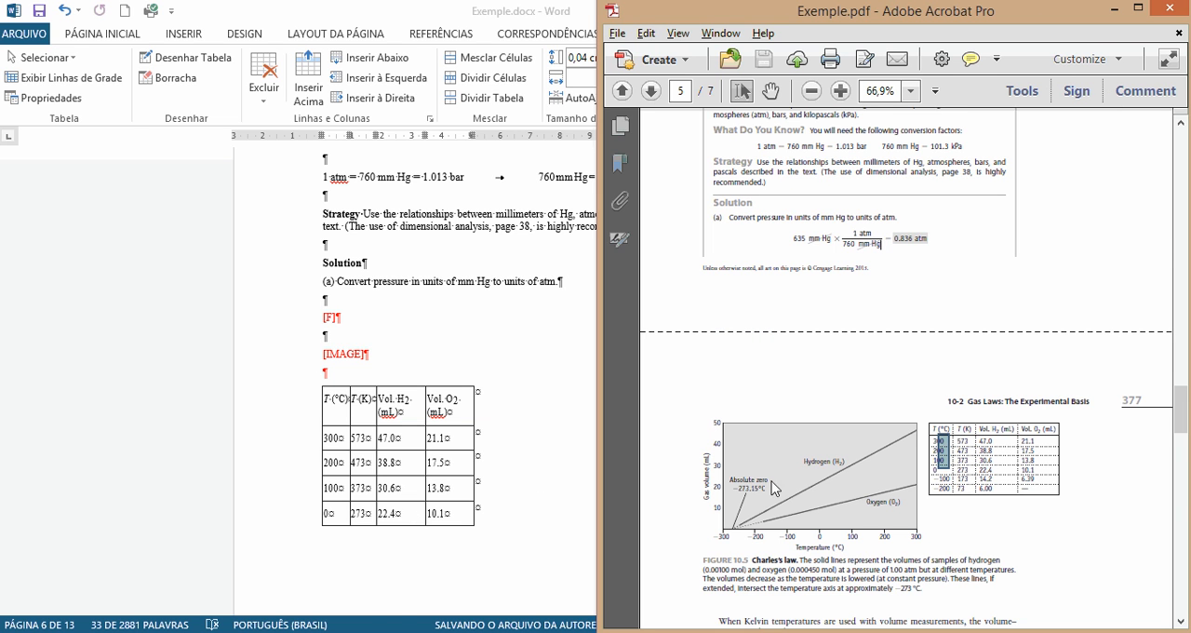
key("alt+Tab")
scroll(570, 495, "down", 5)
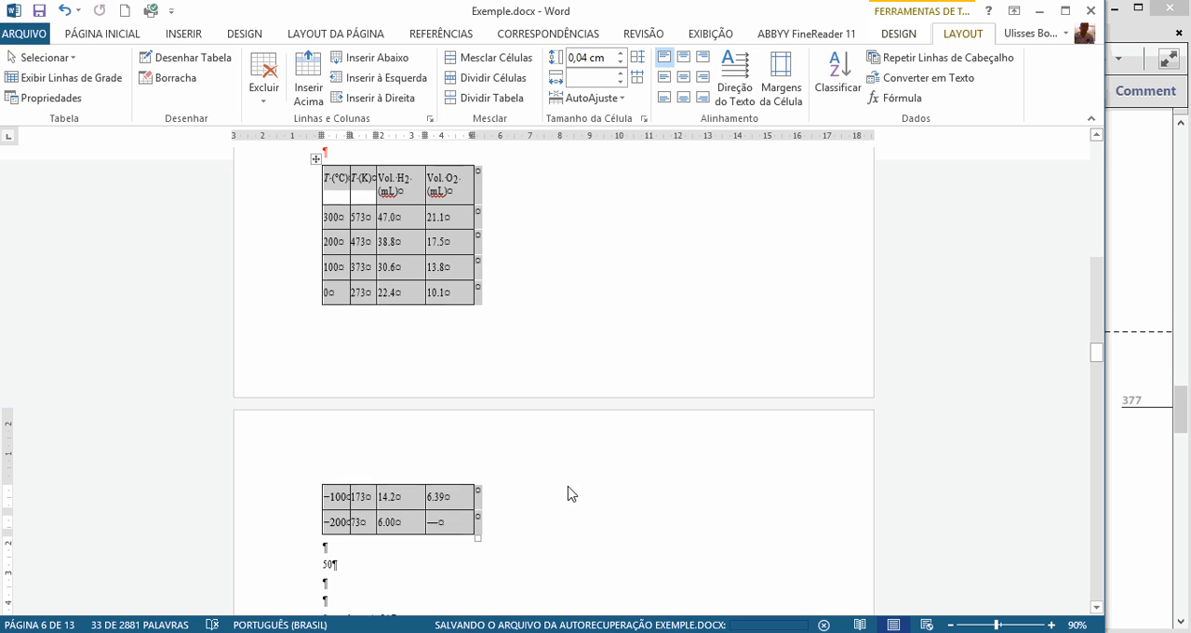
scroll(493, 486, "up", 6)
scroll(514, 426, "down", 6)
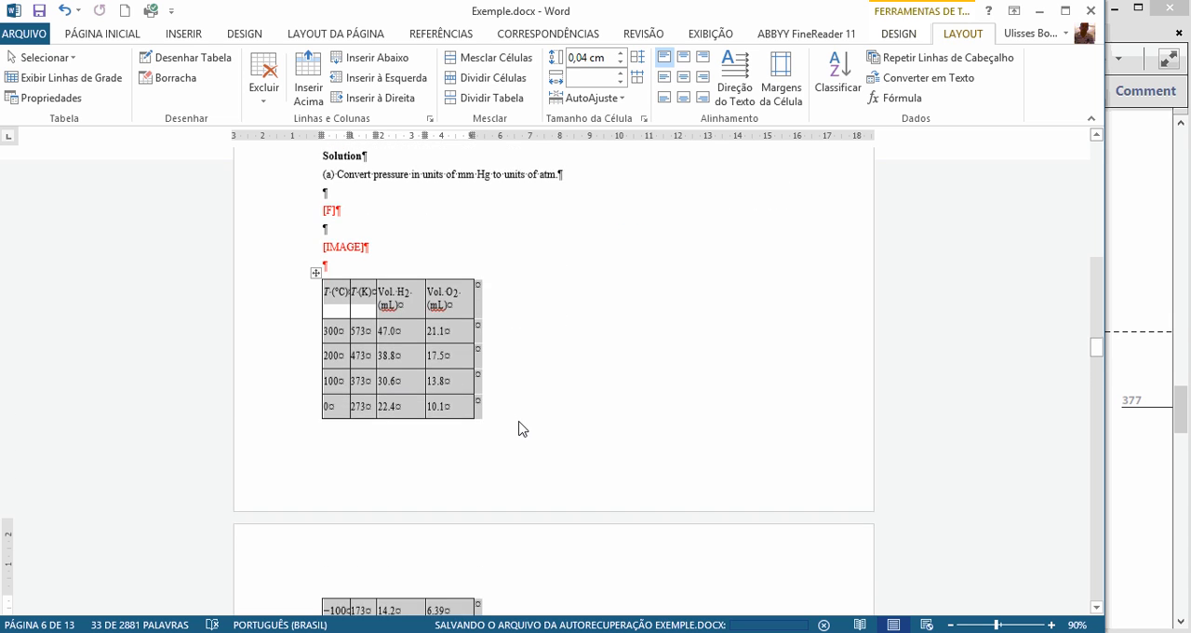
scroll(518, 428, "down", 4)
key("alt+Tab")
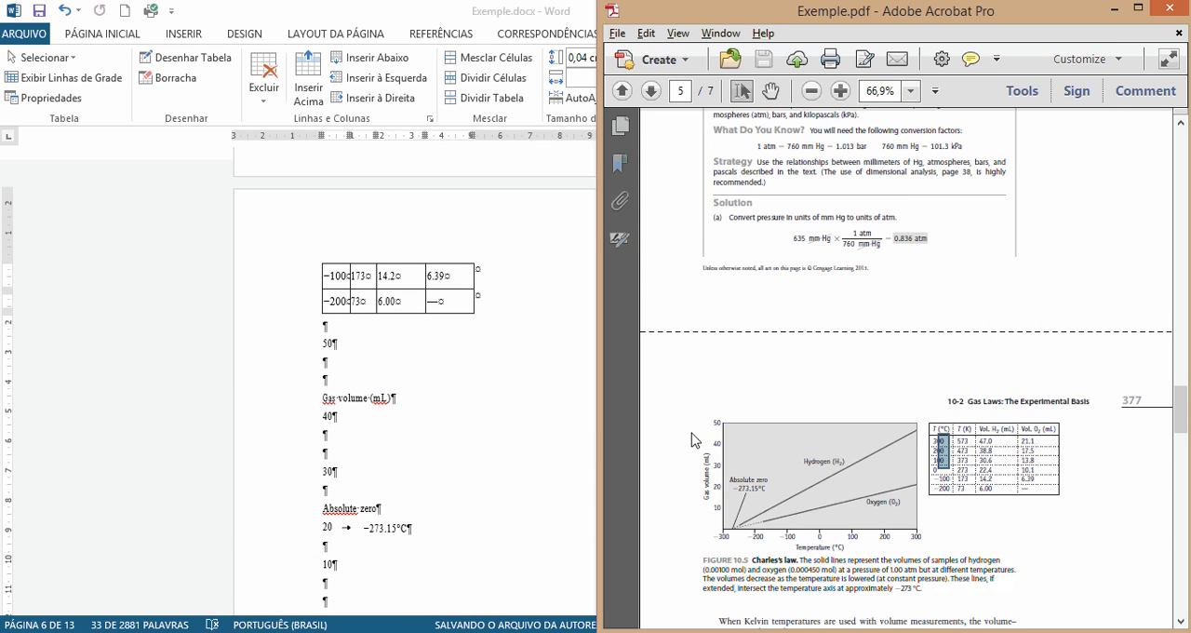
scroll(654, 407, "down", 1)
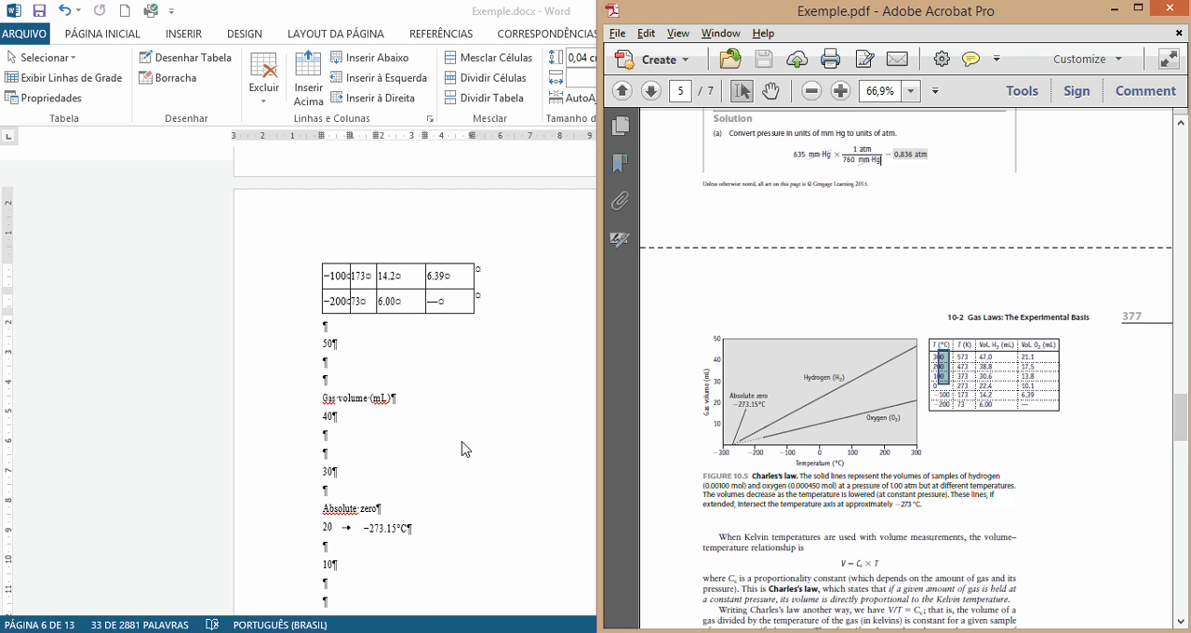
left_click(737, 392)
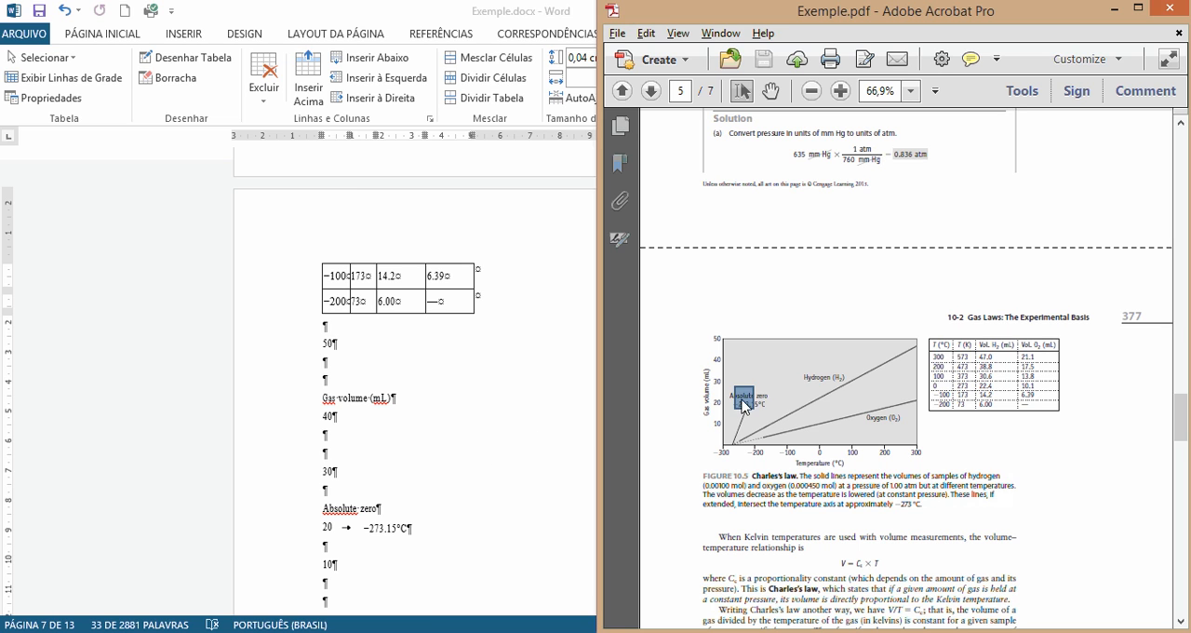
left_click(393, 435)
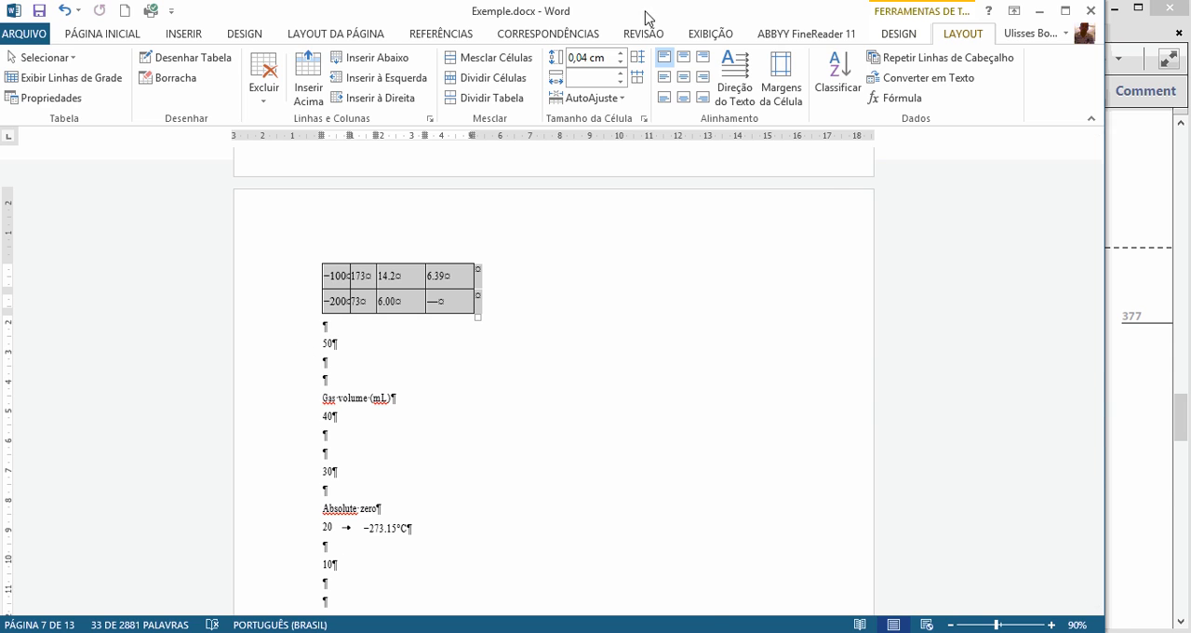
Step: Place the document window back beside the PDF and check the graph's temperature axis values there
left_click_drag(646, 16, 1, 139)
left_click(43, 367)
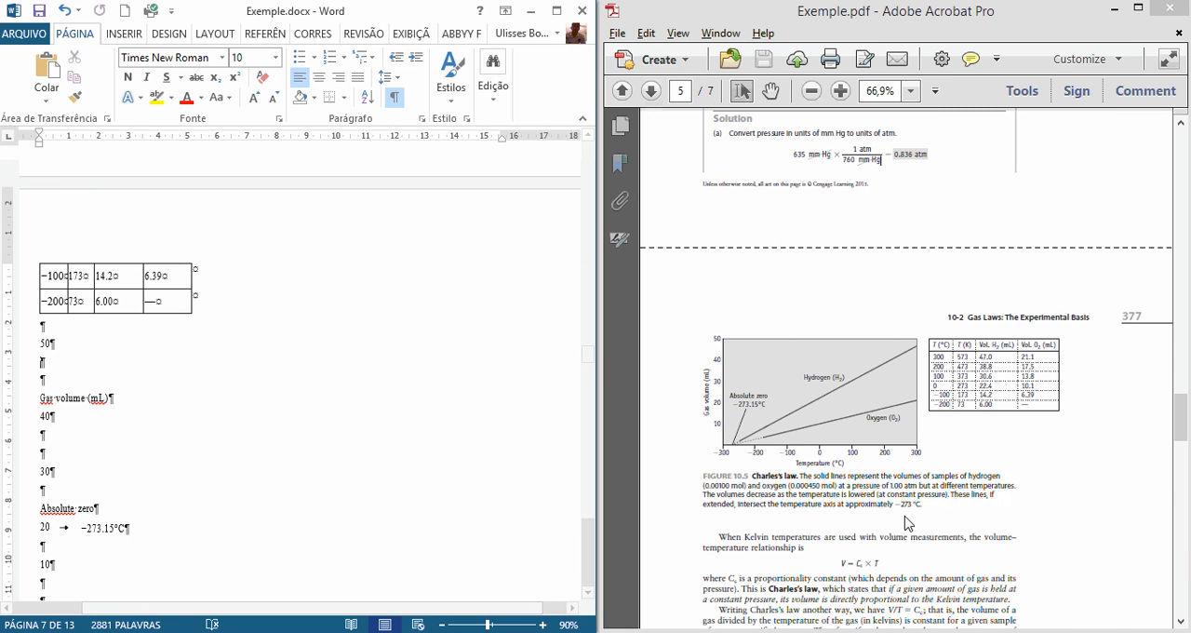
left_click_drag(714, 456, 769, 460)
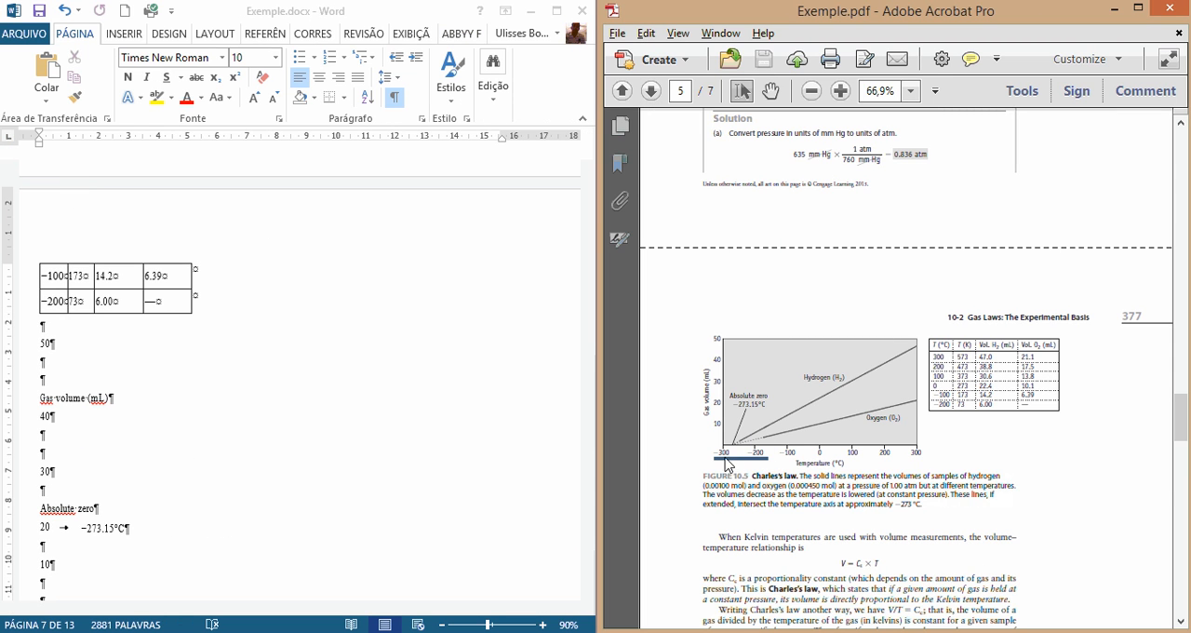
left_click(78, 414)
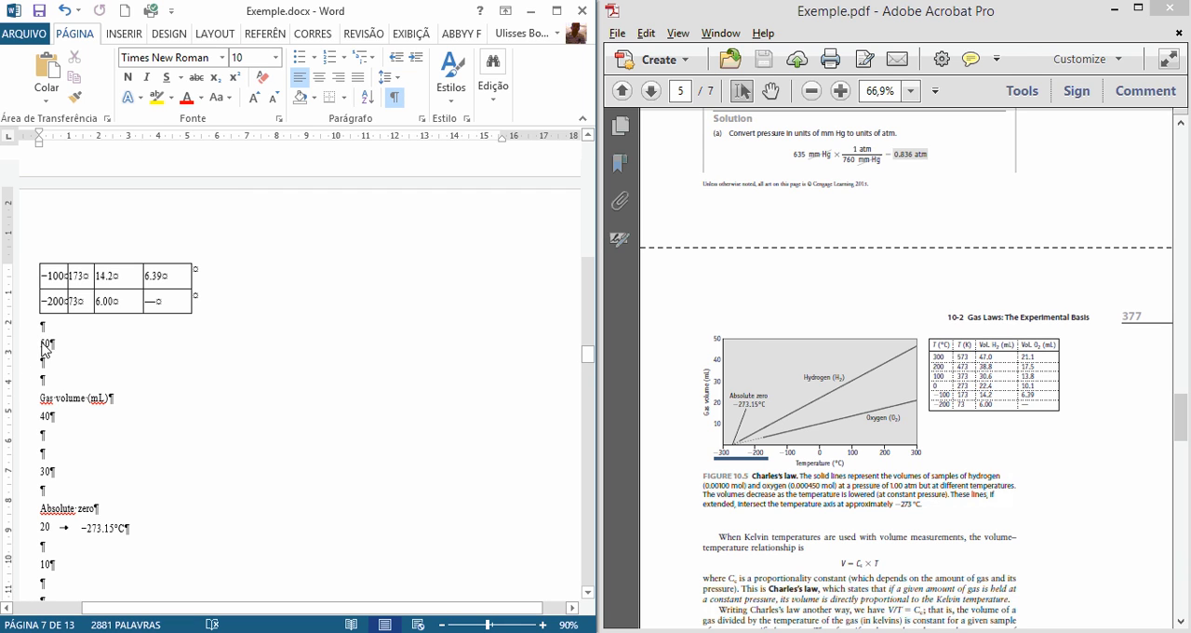
Step: Delete the leftover graph values 50, 40, 30, 20, −273.15°C and 10 below the table, along with their empty paragraphs
left_click_drag(48, 353, 75, 447)
key("Delete")
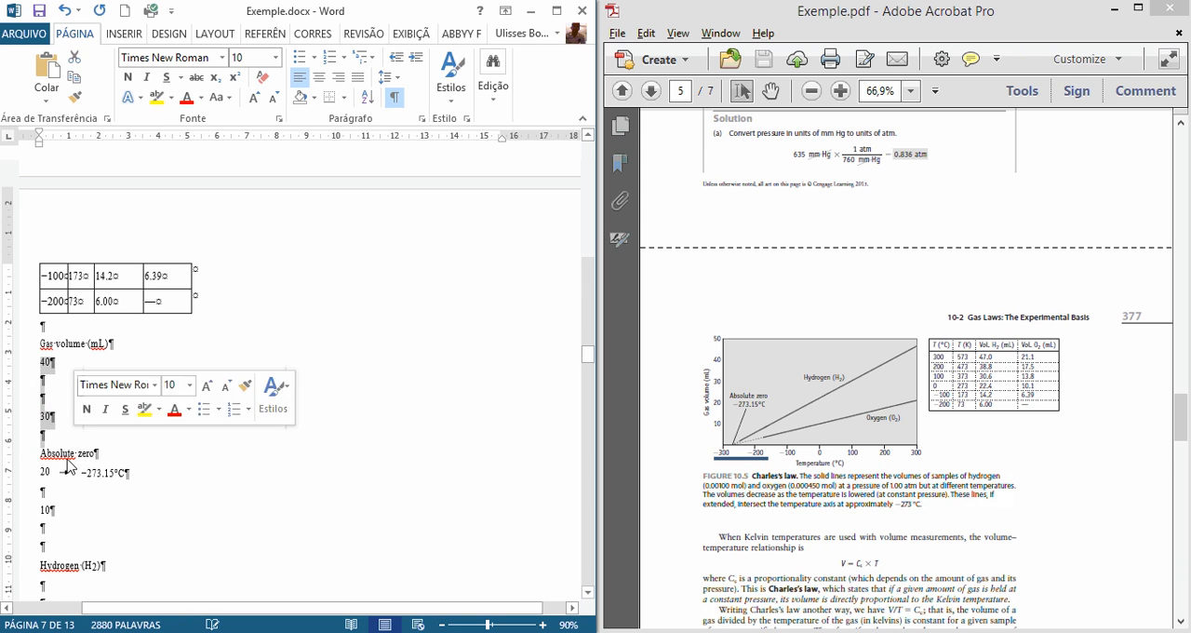
key("Delete")
left_click_drag(44, 389, 51, 463)
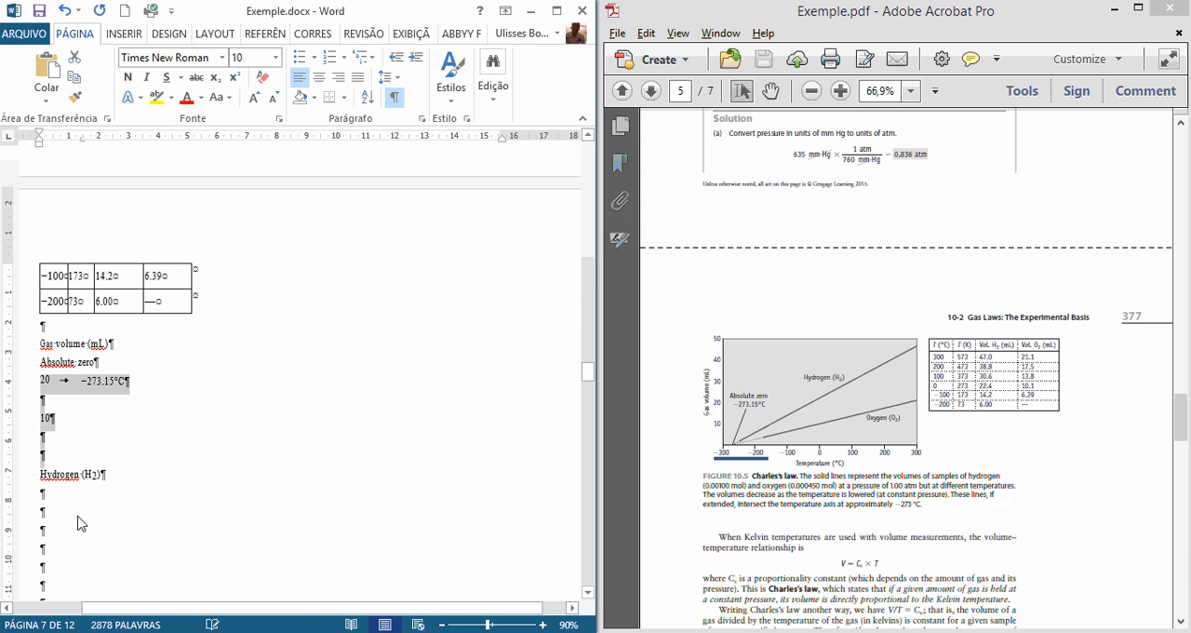
key("Delete")
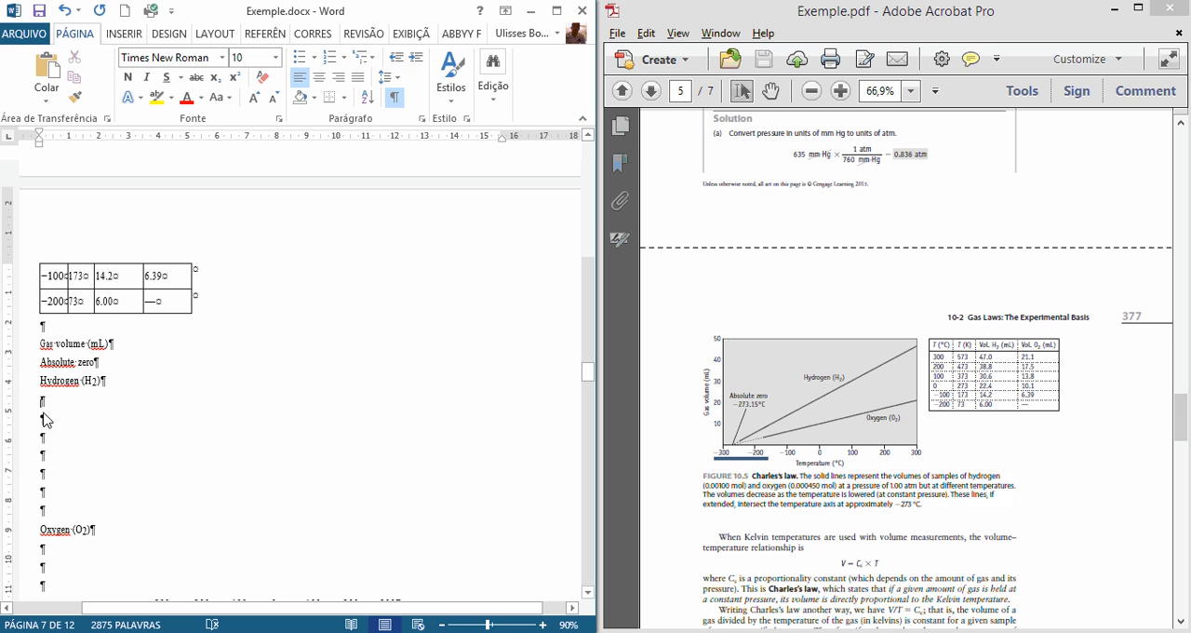
Step: Delete most of the empty paragraphs between the labels "Hydrogen (H2)" and "Oxygen (O2)"
left_click_drag(42, 410, 48, 427)
key("Delete")
key("Delete")
key("Delete")
key("Delete")
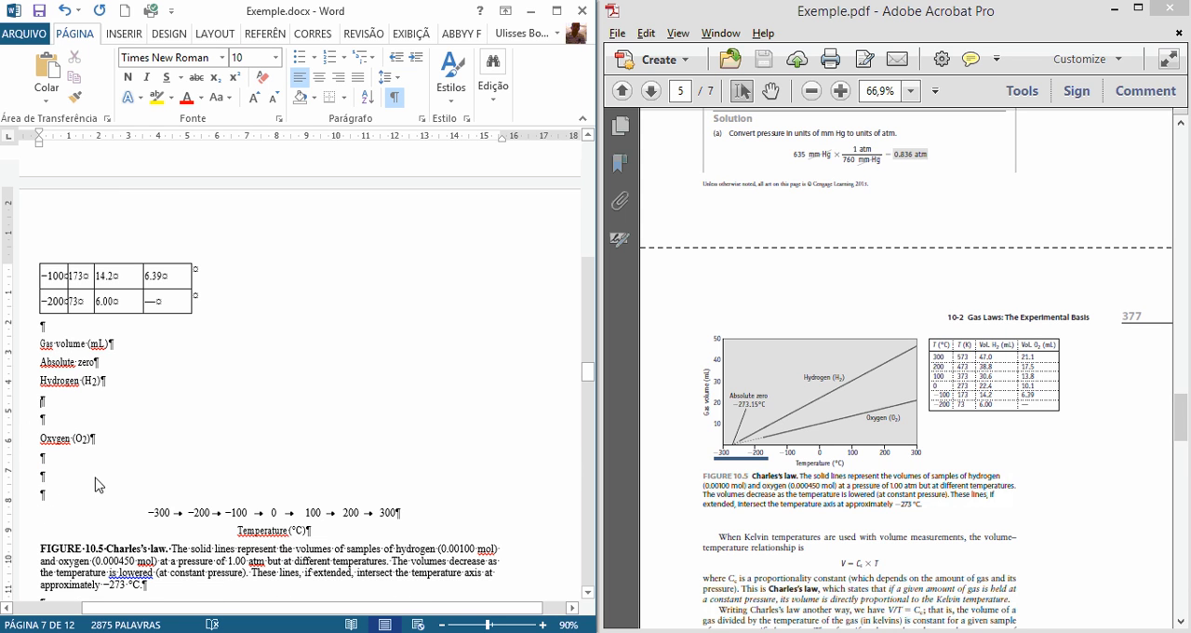
Step: Delete the axis value line from −300 to 300 and two empty paragraphs above "Temperature (°C)"
left_click_drag(148, 516, 415, 514)
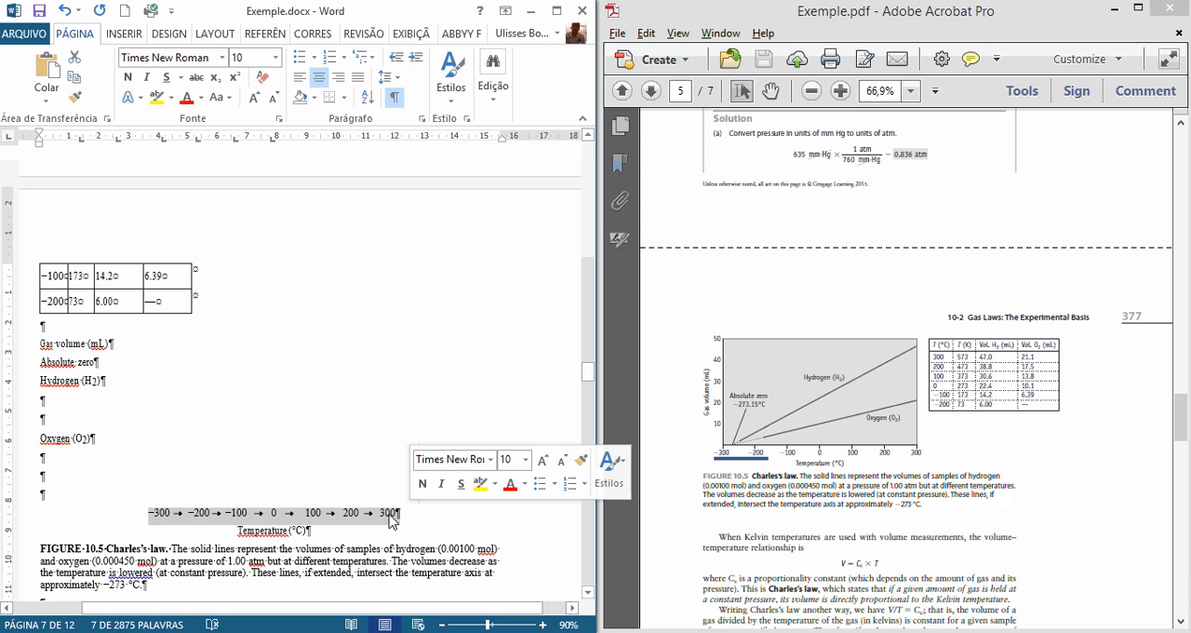
key("Delete")
left_click(62, 466)
key("Delete")
key("Delete")
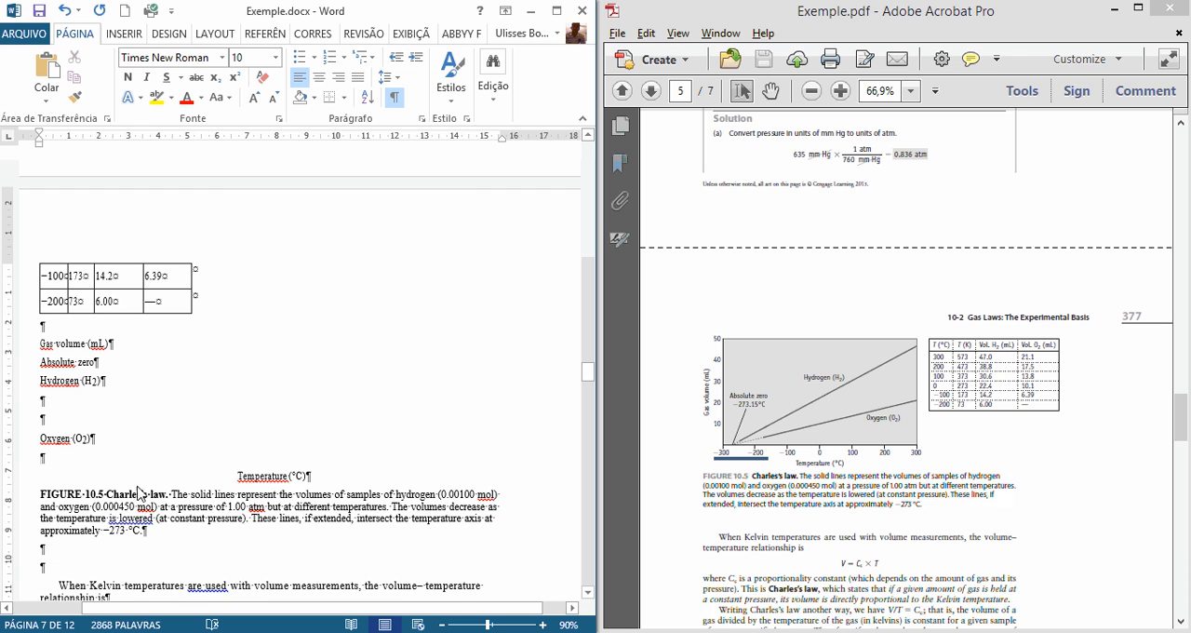
Step: Left-align the label "Temperature (°C)" and delete the remaining empty paragraphs before and after "Oxygen (O2)"
left_click(246, 474)
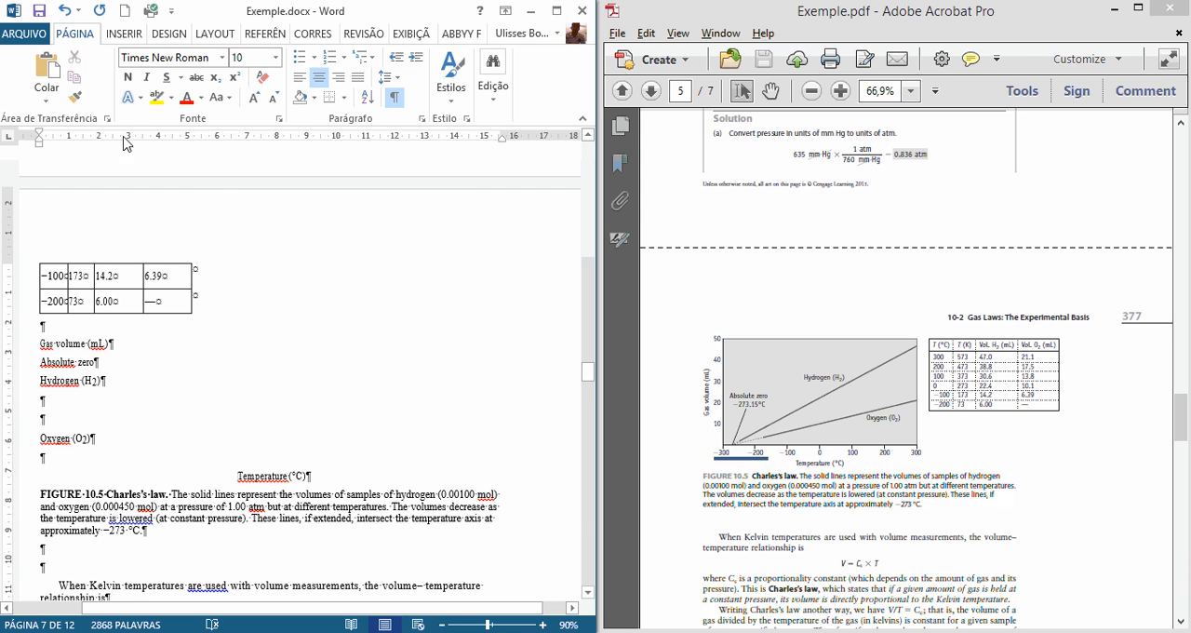
left_click(299, 77)
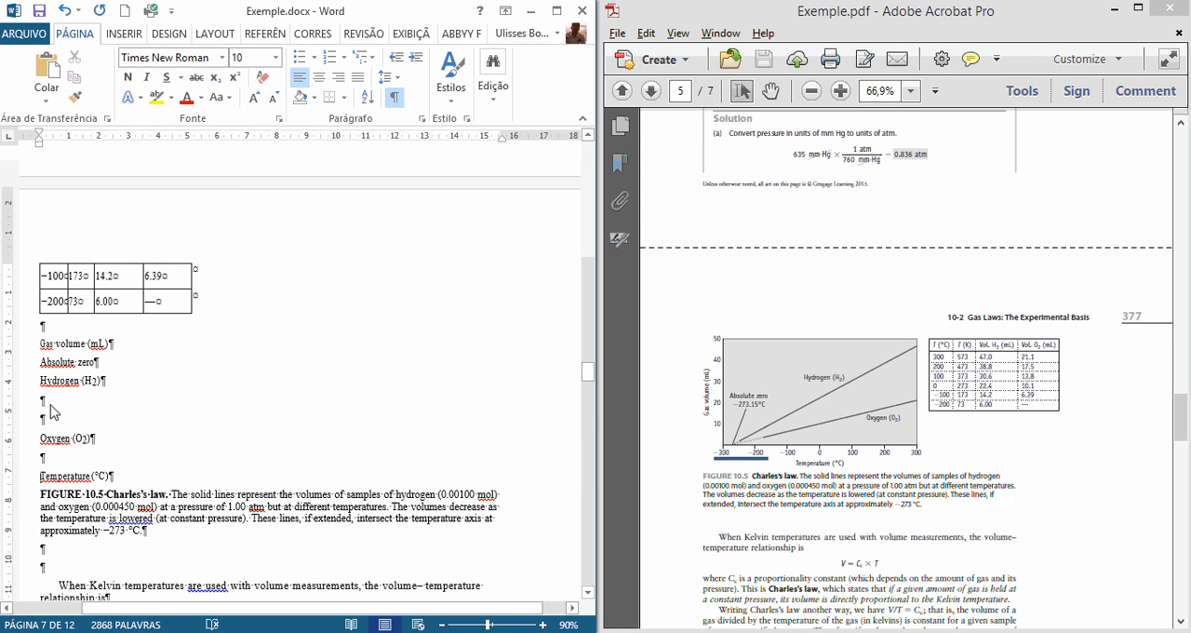
key("Delete")
key("Delete")
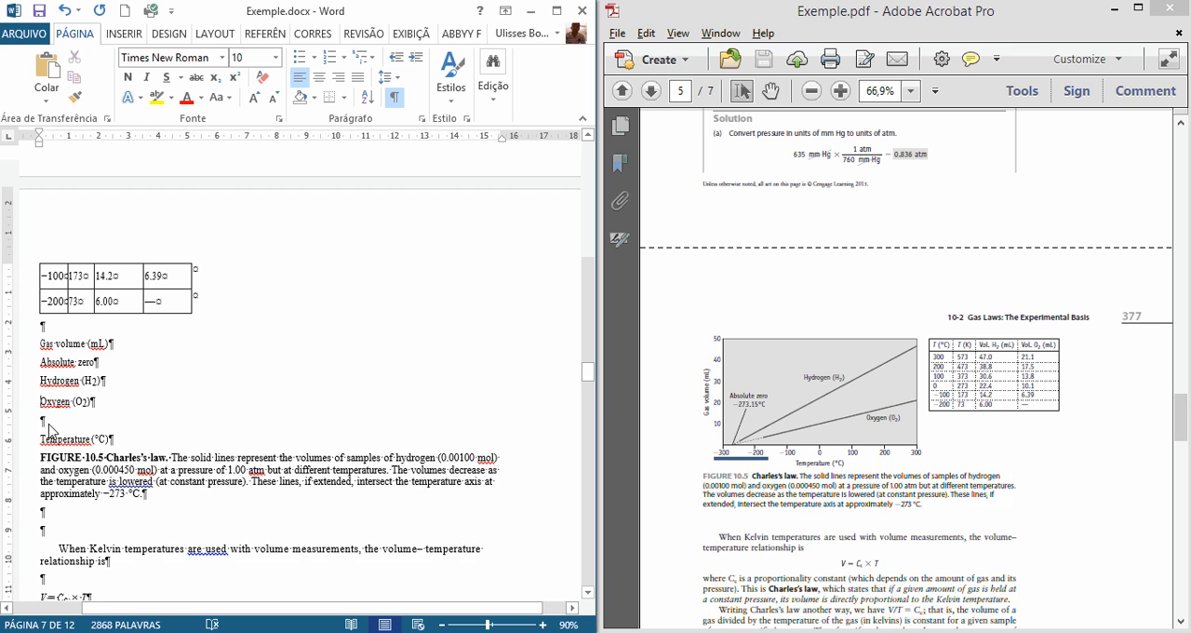
left_click(47, 424)
key("Delete")
Step: Move the five graph labels from "Gas volume (mL)" to "Temperature (°C)" directly below the [IMAGE] marker above the table
left_click_drag(124, 429, 45, 348)
key("ctrl+c")
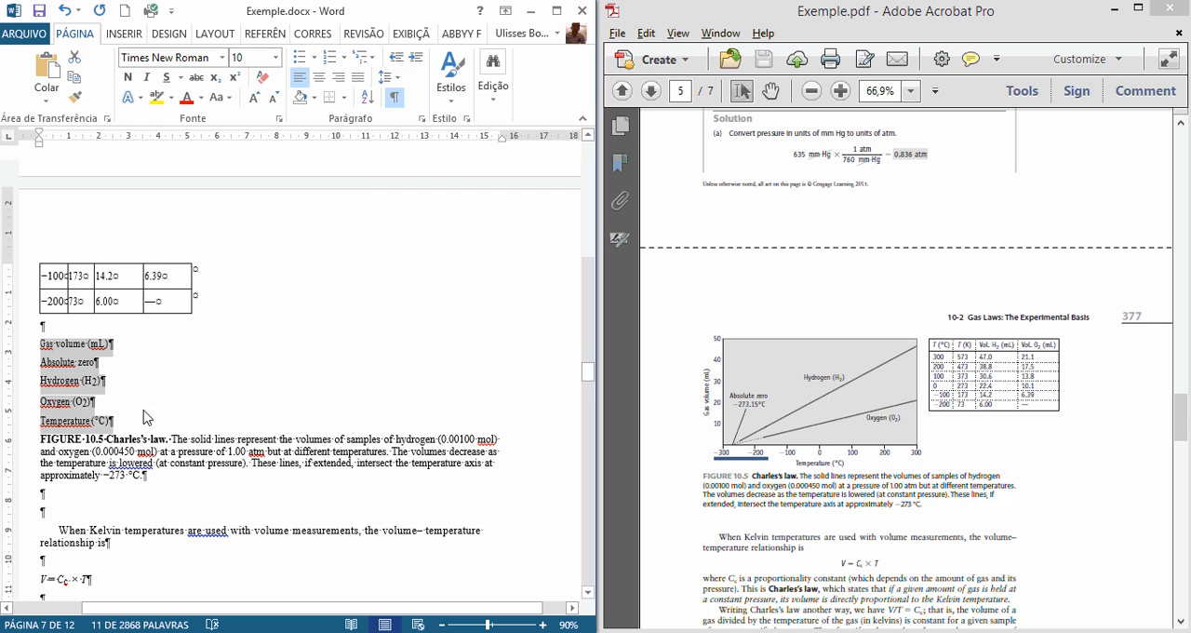
scroll(144, 418, "up", 4)
scroll(186, 434, "up", 3)
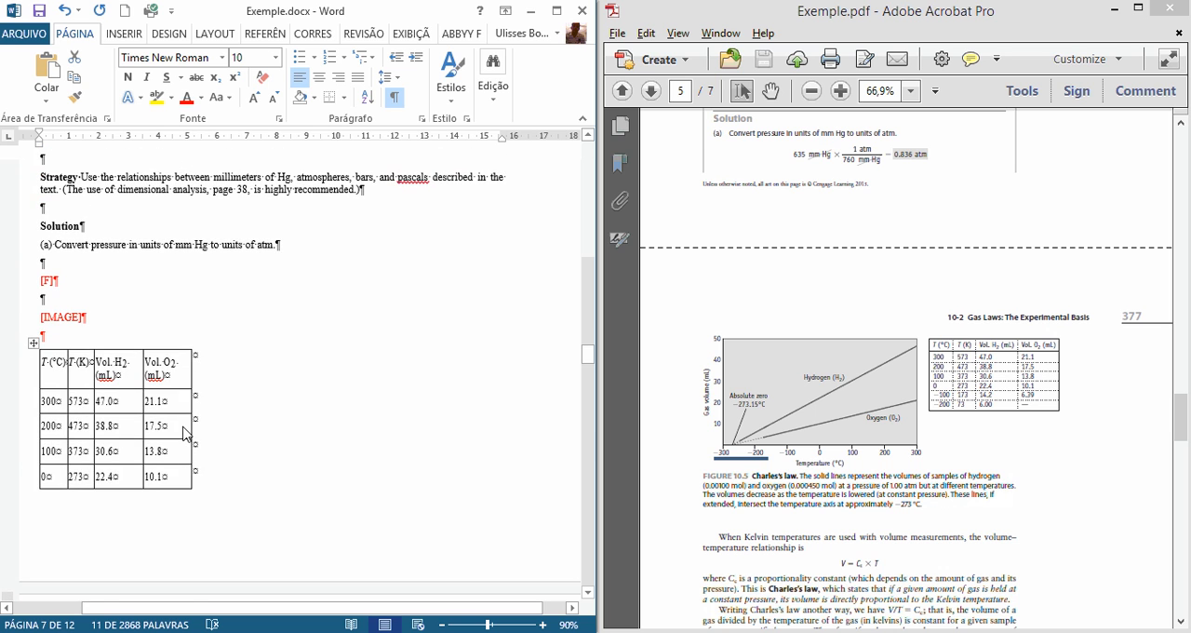
scroll(186, 431, "down", 3)
type("FIGURE 10.5 Charles's law. The solid lines represent the volumes of samples of hydrogen (0.00100 mol) and oxygen (0.000450 mol) at a pressure of 1.00 atm but at different temperatures. The volumes decrease as the temperature is lowered (at constant pressure). These lines, if extended, intersect the temperature axis at approximately −273 °C.")
scroll(45, 289, "up", 3)
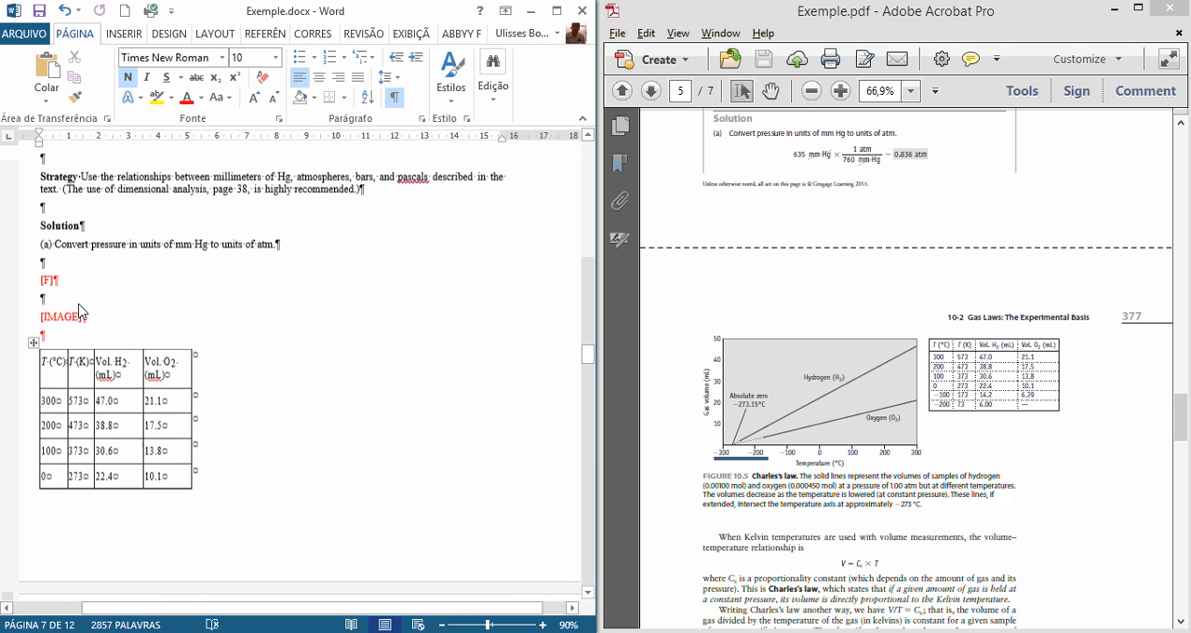
key("ctrl+v")
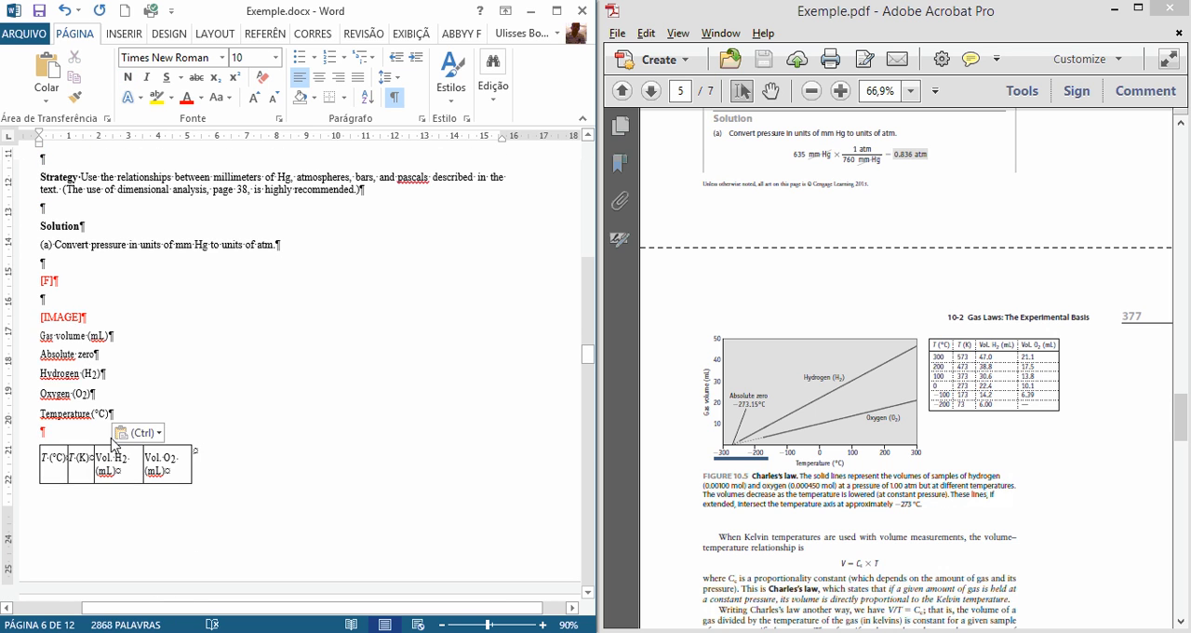
Step: Compare the document text and formulas below Figure 10.5 with the PDF page up to Equation 10.2
scroll(117, 439, "down", 7)
scroll(123, 444, "down", 2)
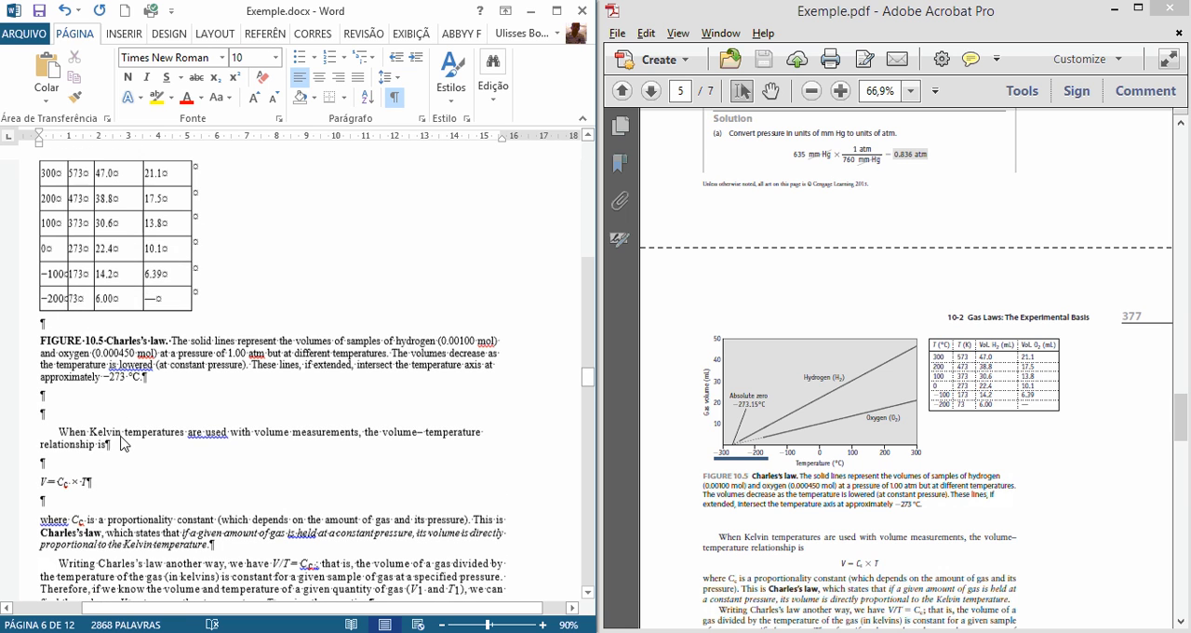
left_click(763, 538)
scroll(763, 538, "down", 2)
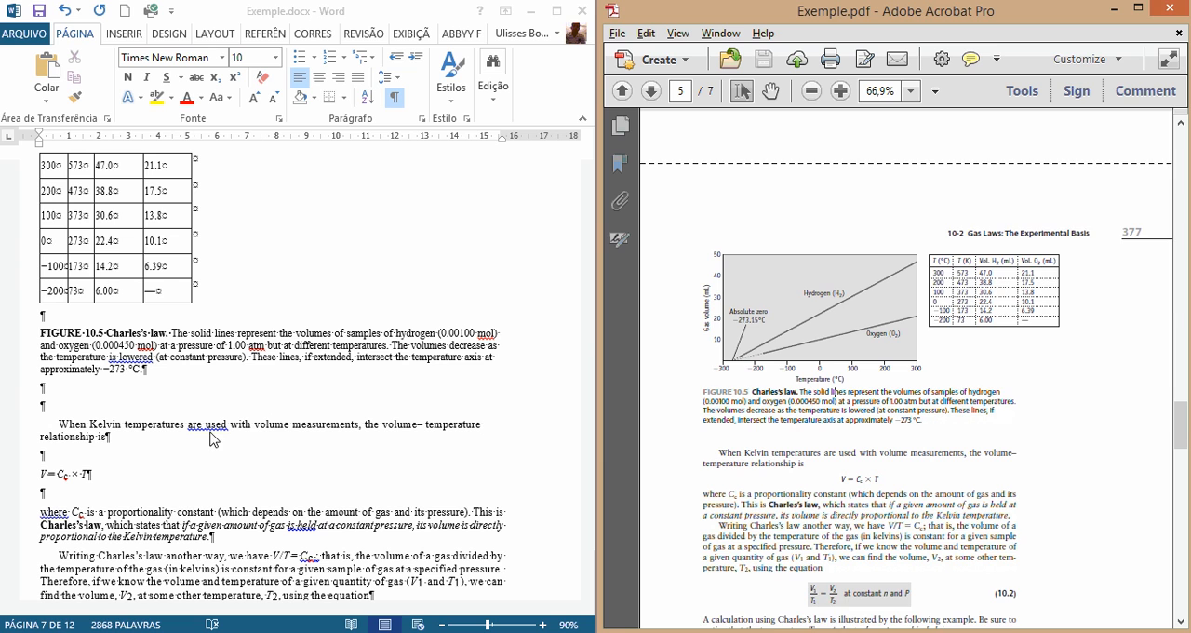
scroll(810, 458, "down", 1)
scroll(810, 456, "down", 2)
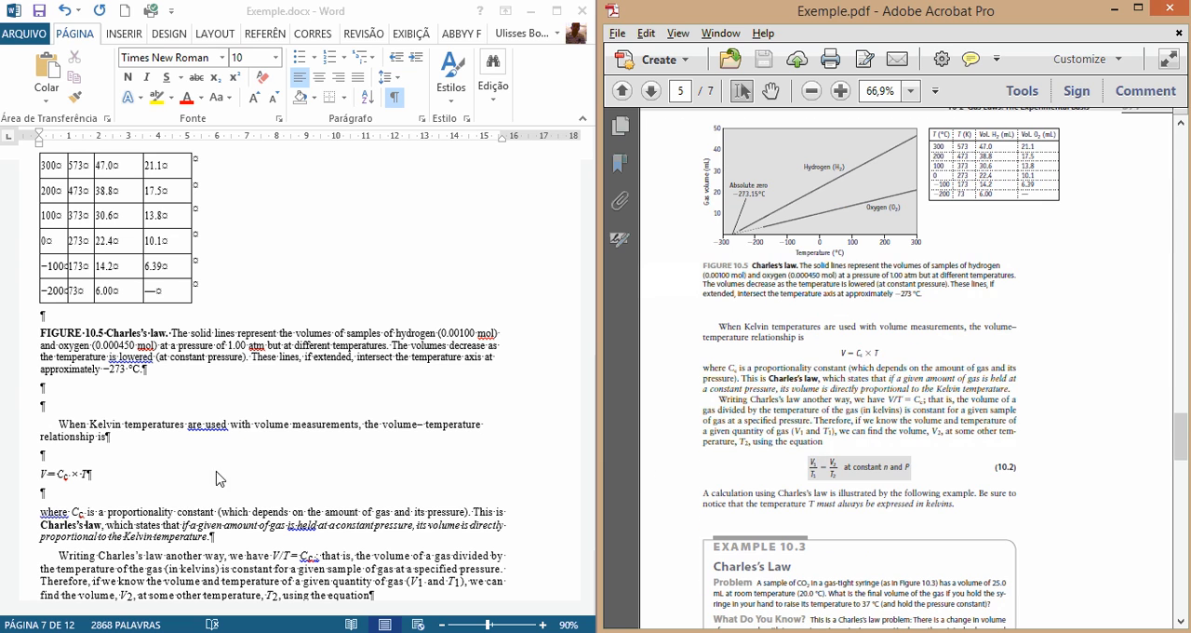
left_click(93, 400)
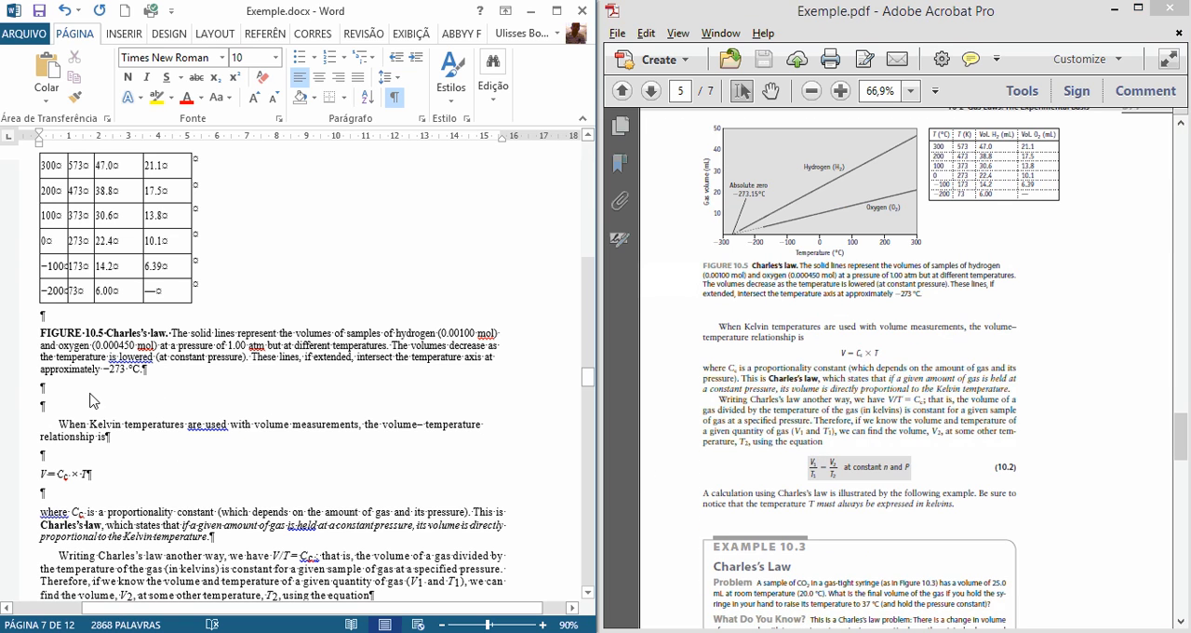
scroll(48, 489, "down", 1)
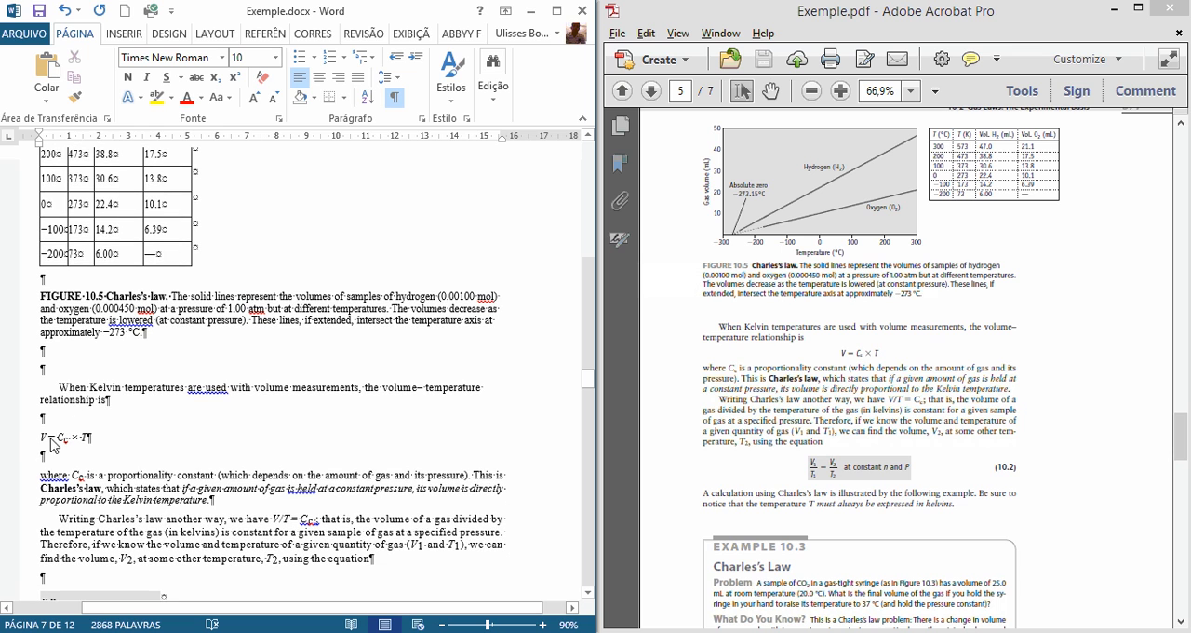
left_click_drag(806, 470, 920, 475)
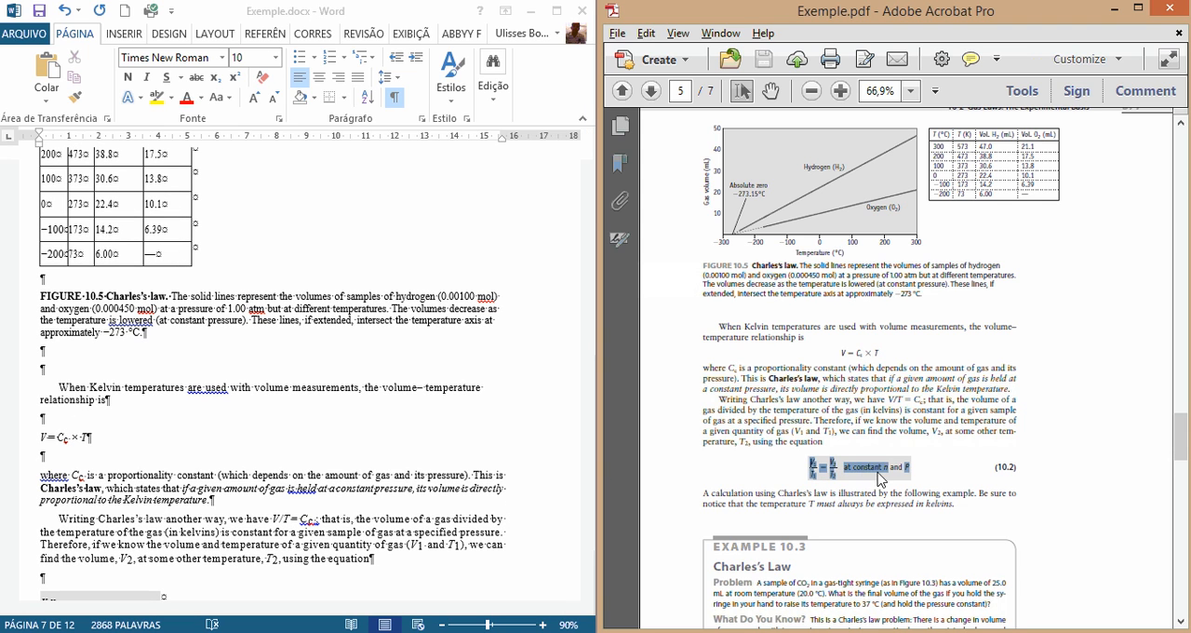
left_click(866, 481)
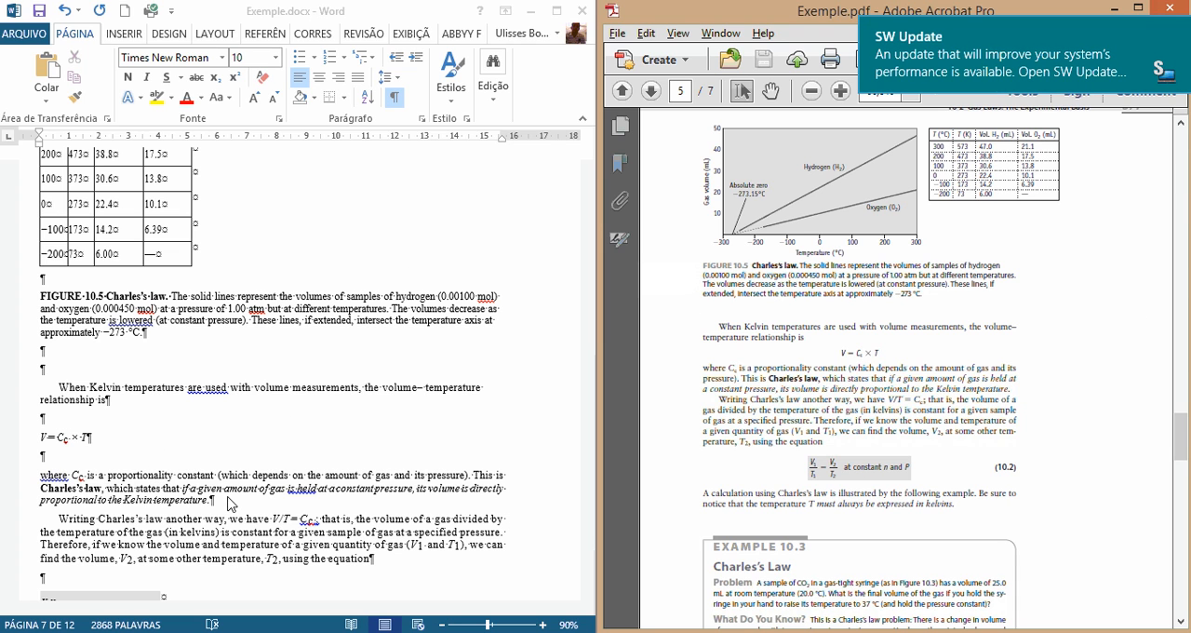
Step: Replace the formula line below "relationship is" with the marker [F] and color the marker red
left_click(84, 350)
left_click(30, 441)
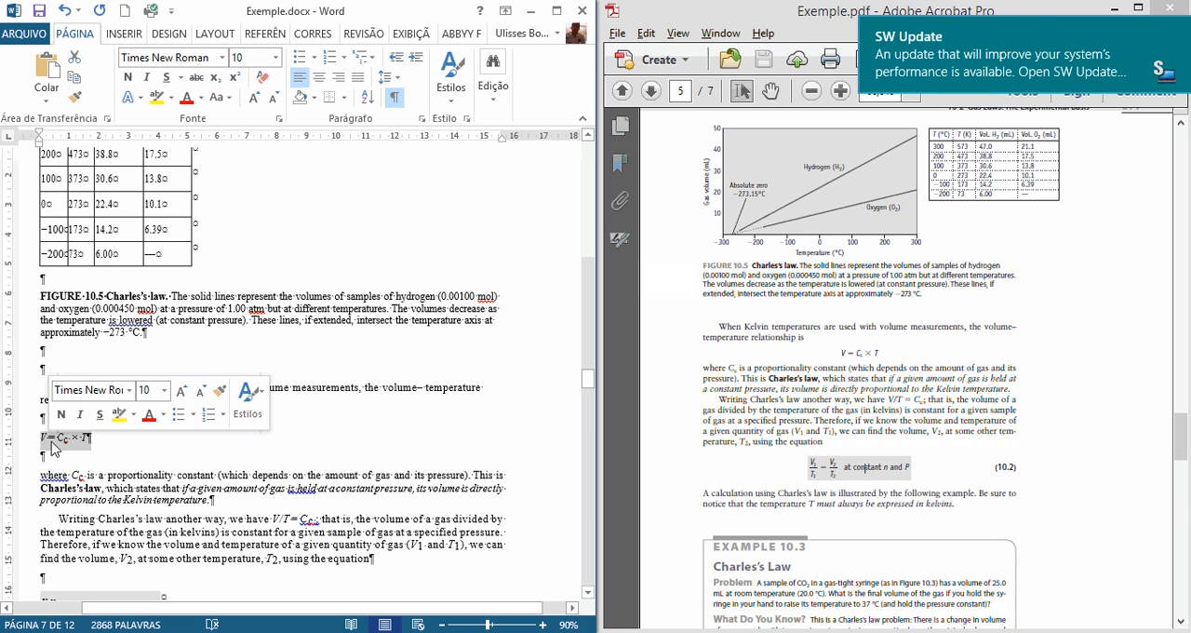
type("[F]")
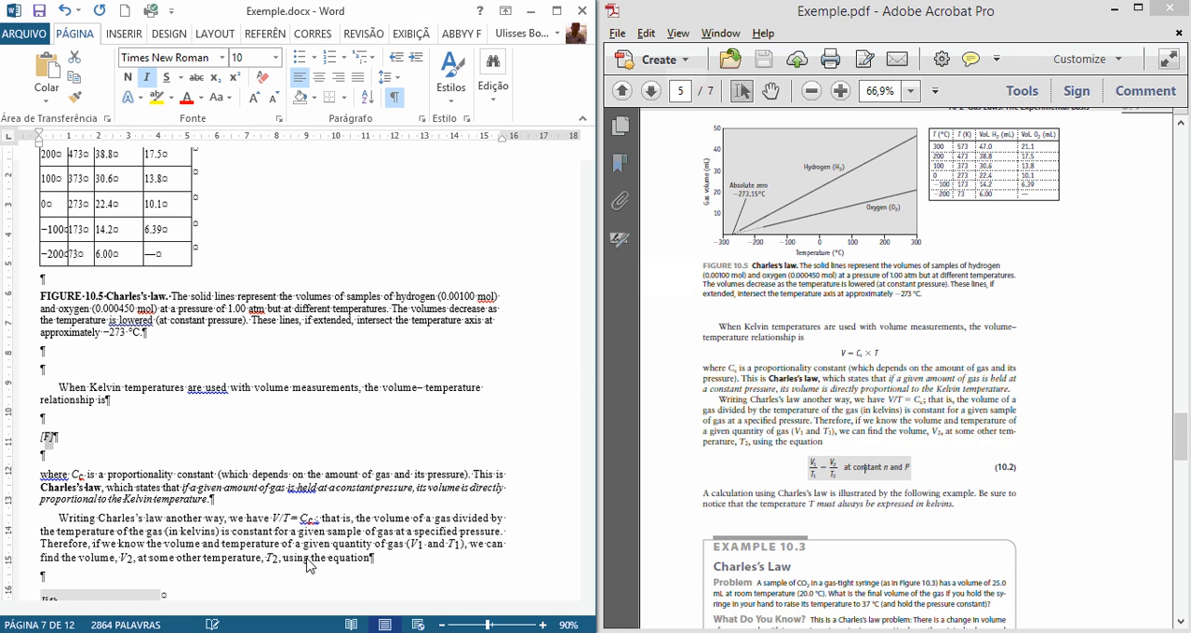
key("shift+Home")
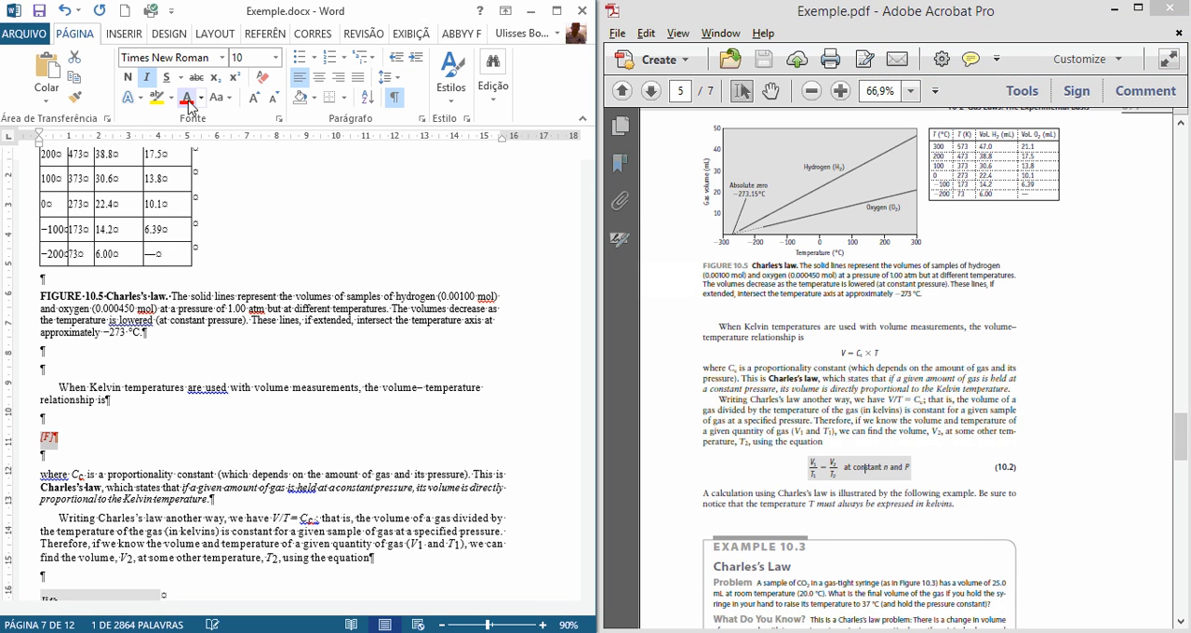
Step: Add the lowercase text "at constant n and P" after the red [F] marker
key("Right")
key("Left")
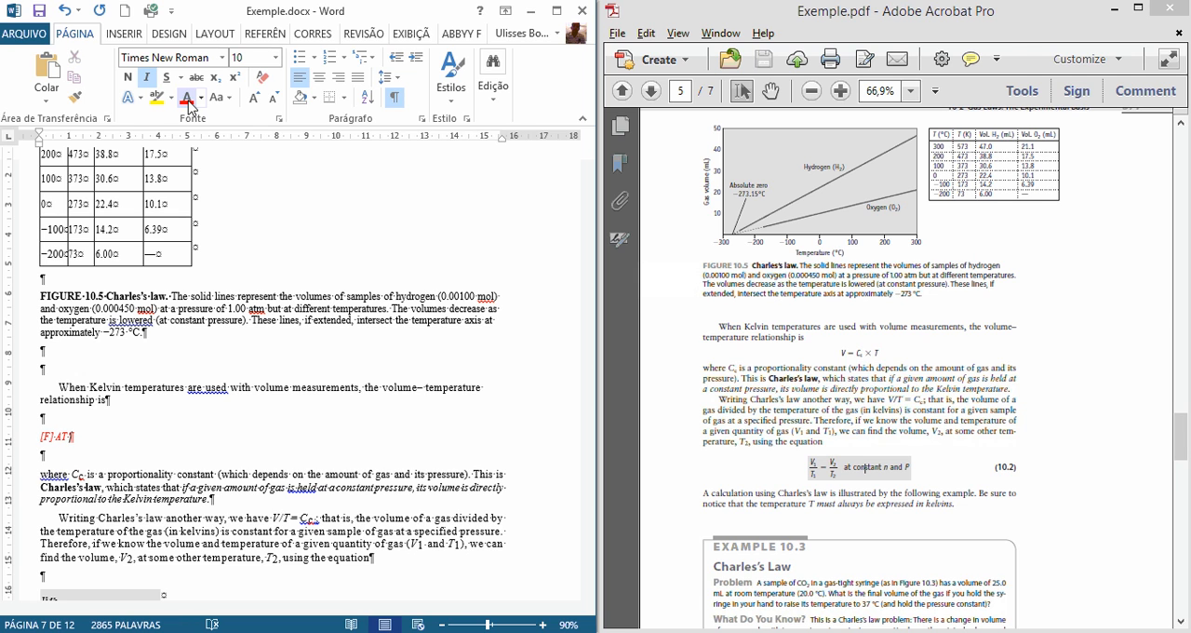
left_click(948, 491)
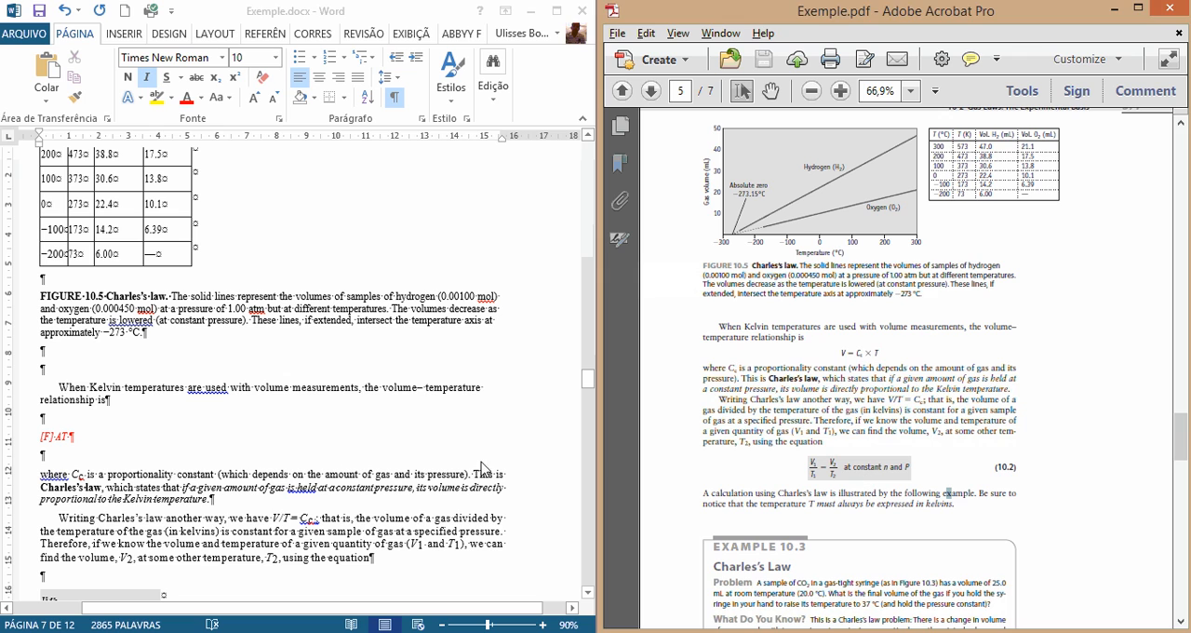
left_click(105, 456)
key("shift+Left")
key("shift+Left")
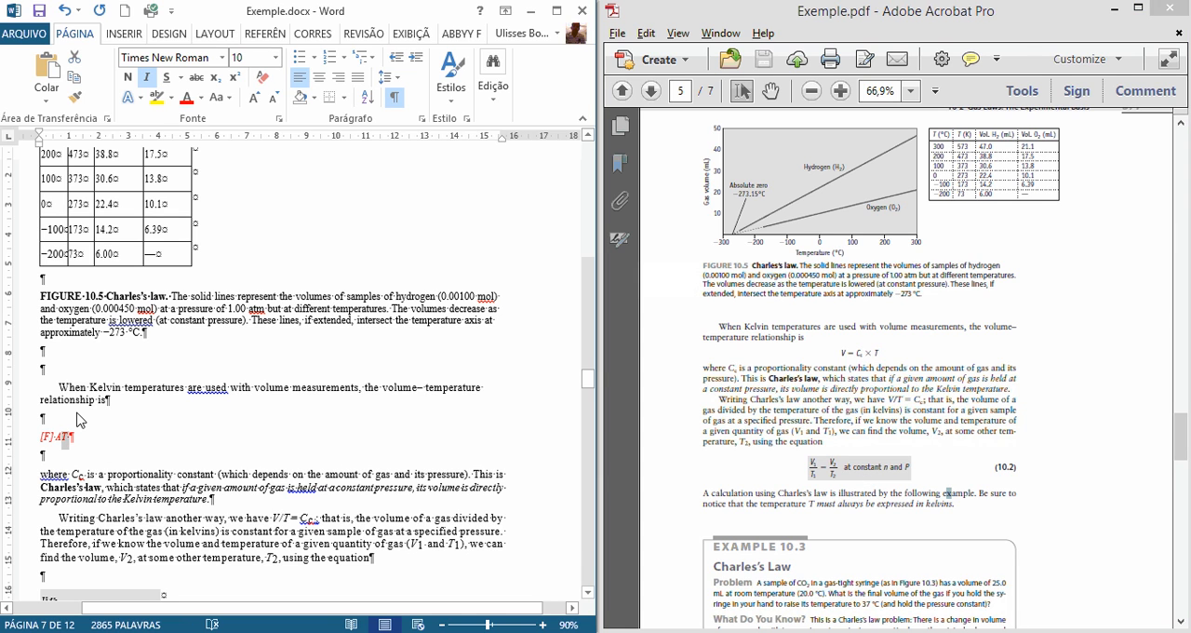
type("at constant n")
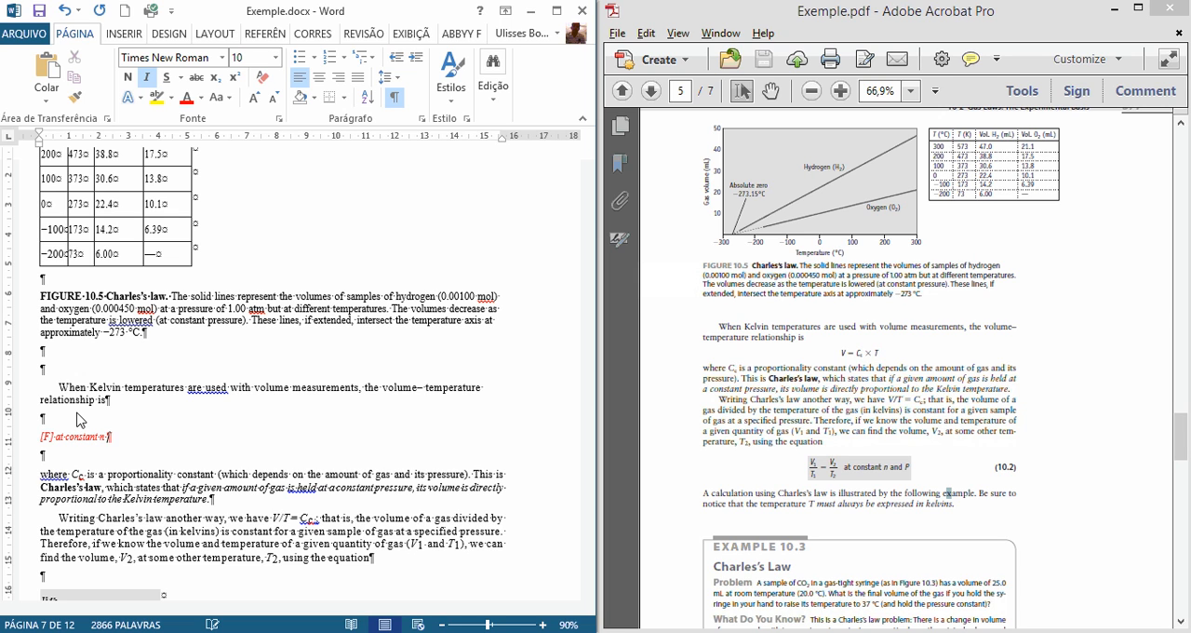
Step: Set the font color of "at constant n and P" to automatic, leaving out the [F] marker
key("ctrl+shift+Left")
key("ctrl+shift+Left")
key("ctrl+shift+Left")
key("ctrl+shift+Left")
key("ctrl+shift+Left")
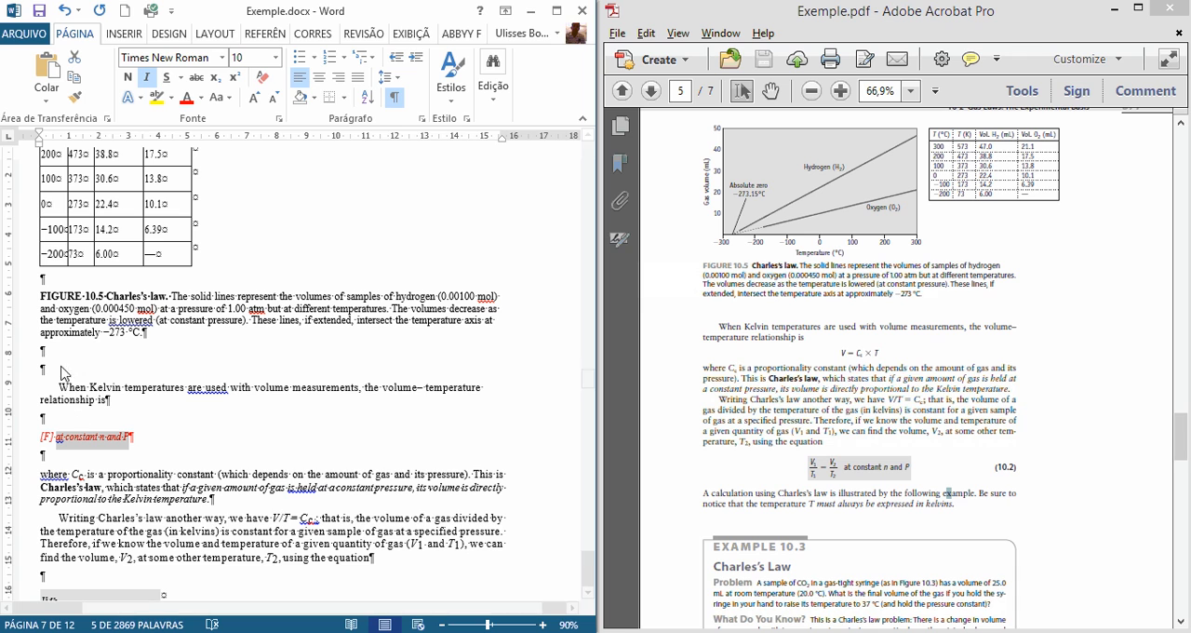
left_click(202, 98)
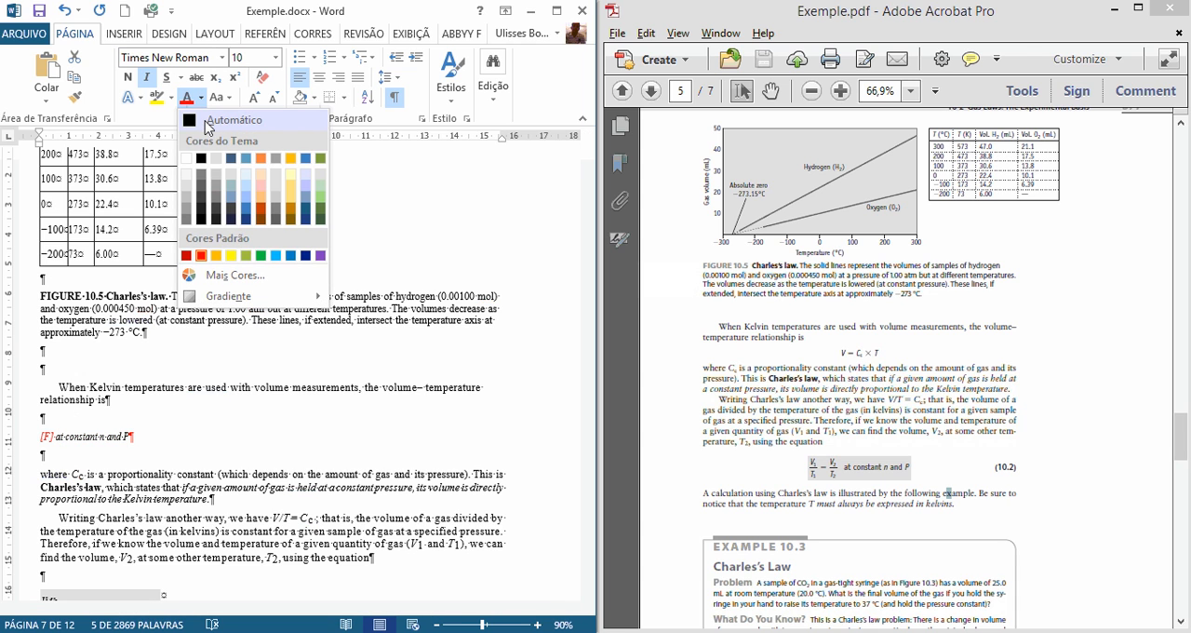
left_click(207, 122)
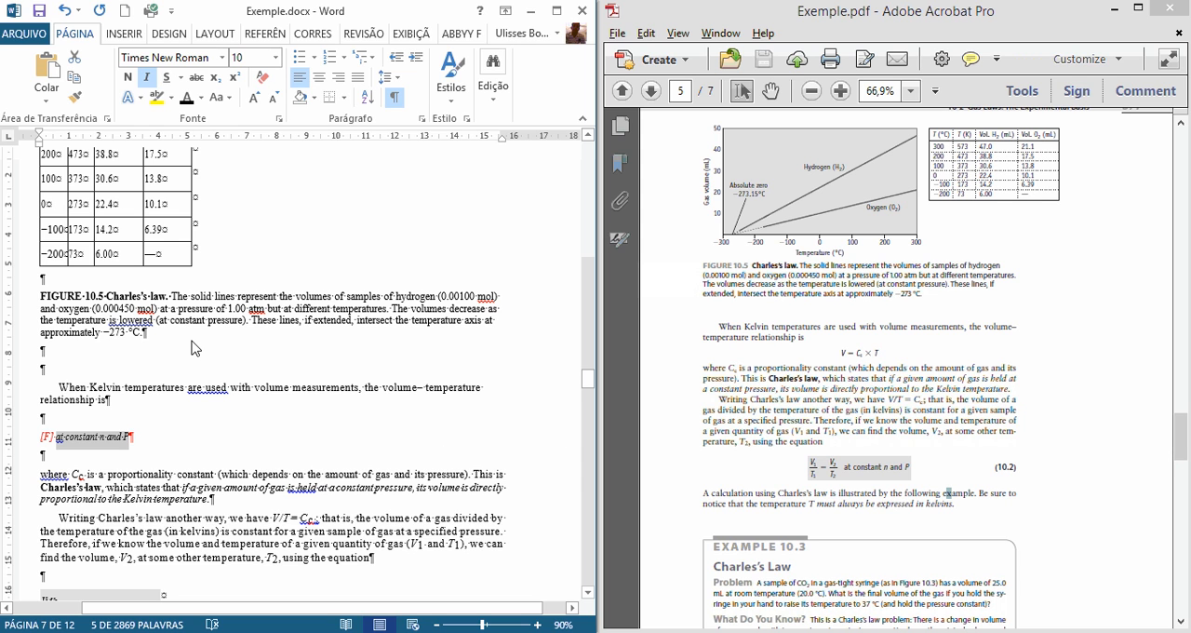
scroll(196, 382, "down", 2)
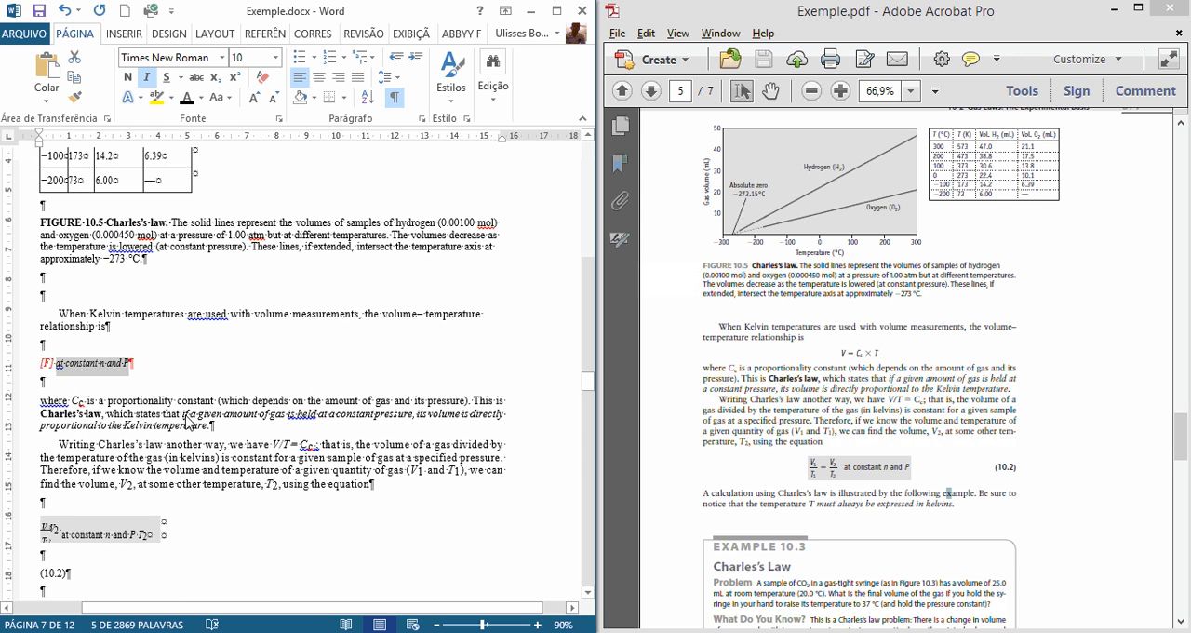
left_click(97, 536)
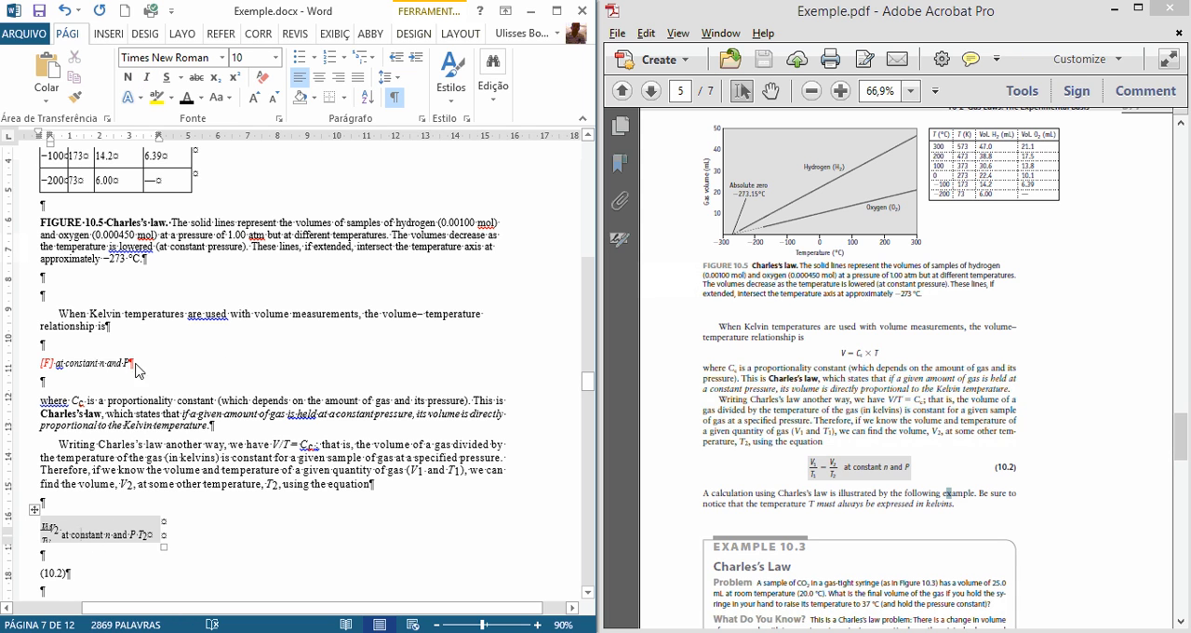
left_click_drag(136, 370, 36, 365)
key("ctrl+c")
key("Delete")
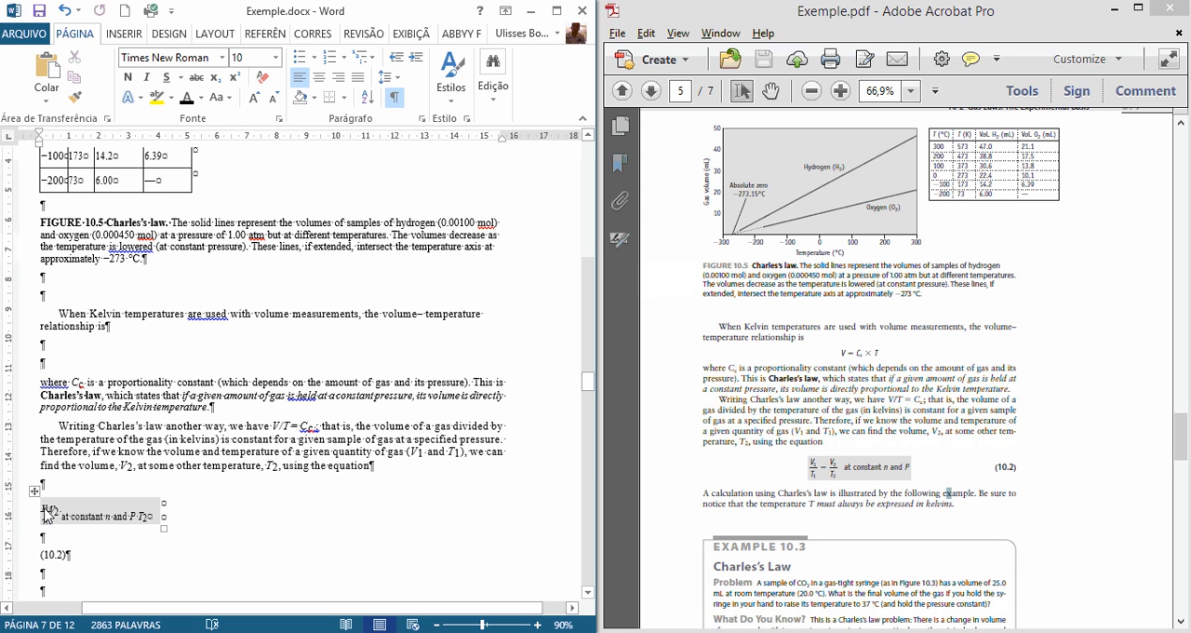
left_click(45, 492)
left_click(67, 487)
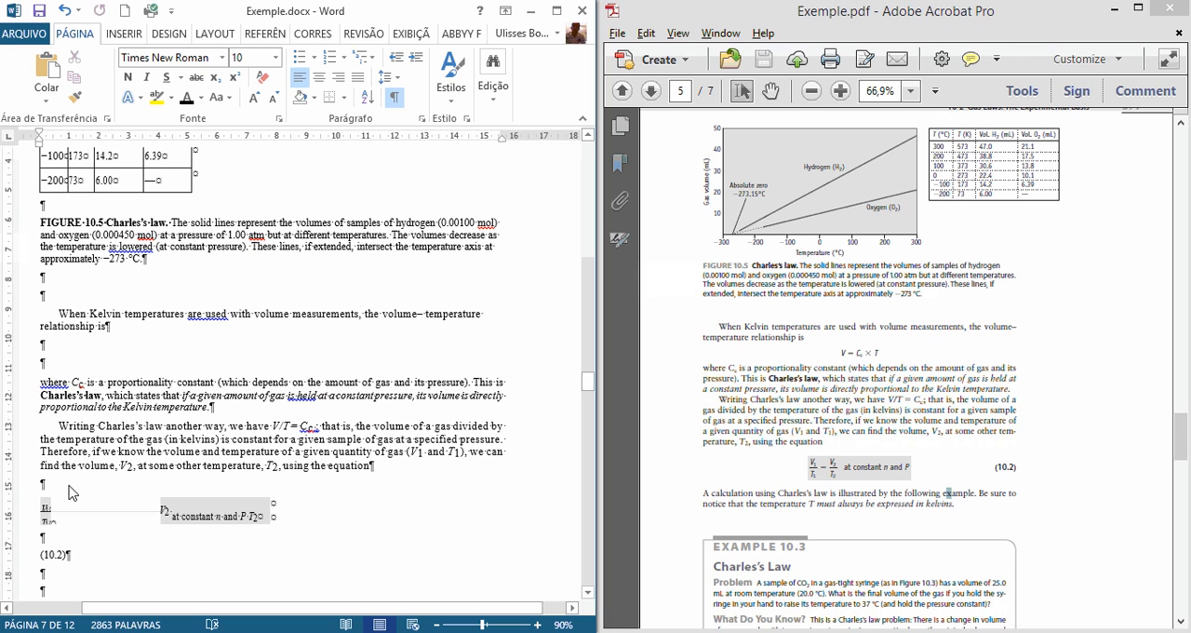
key("ctrl+z")
key("ctrl+v")
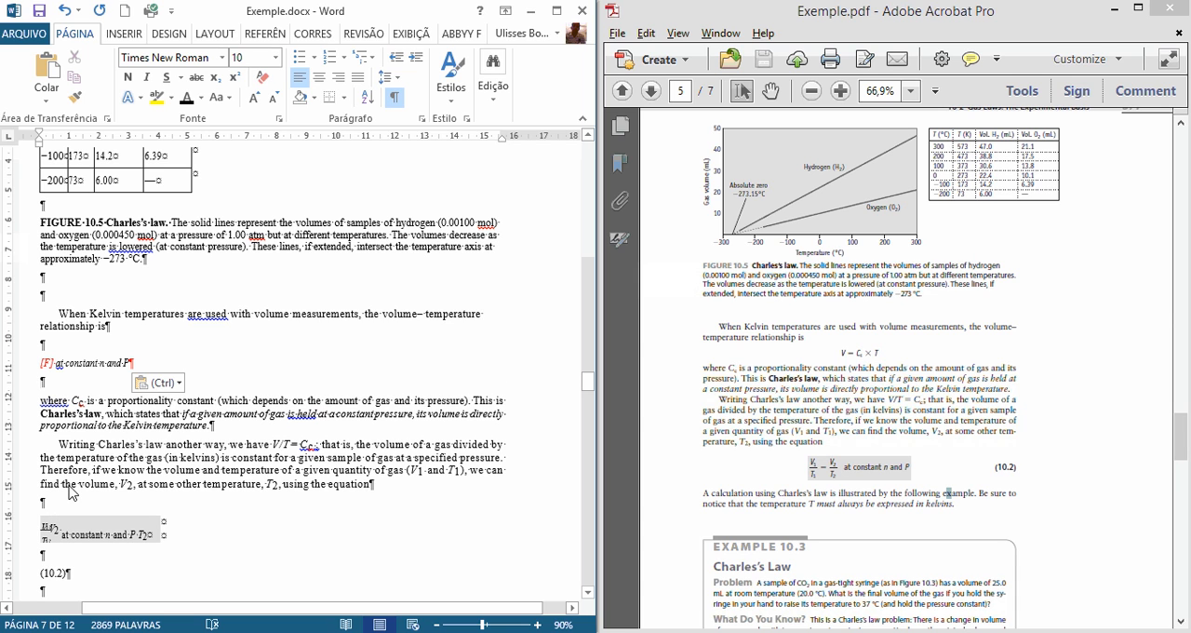
Step: Move the line "[F] at constant n and P" directly below the paragraph ending in "using the equation"
left_click(39, 363)
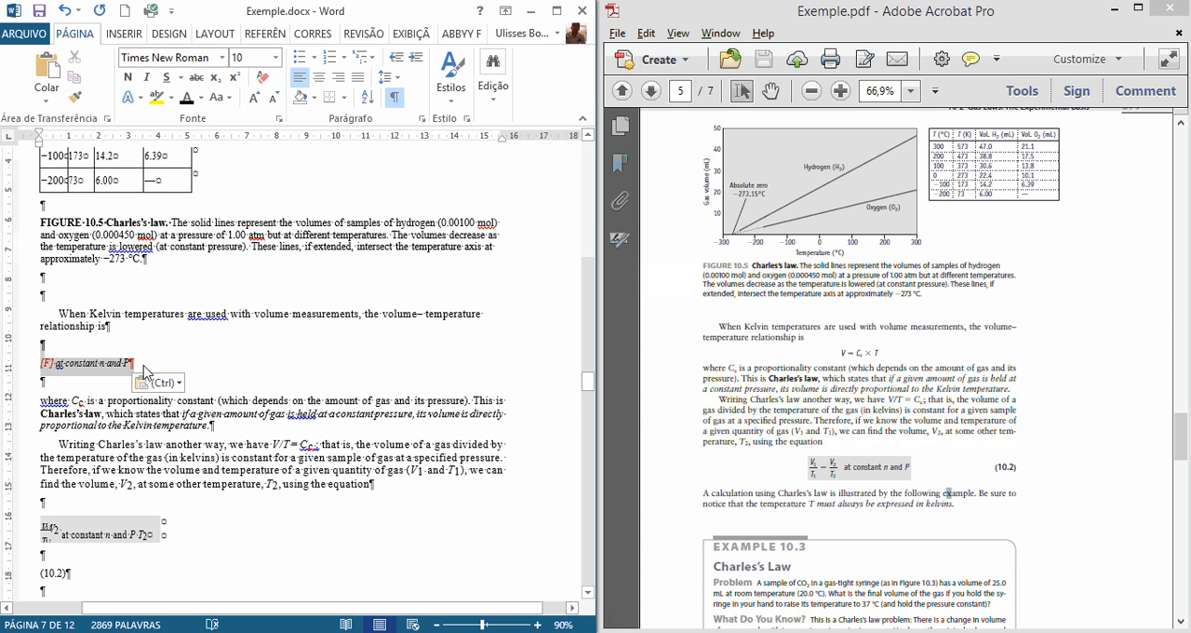
left_click(108, 368)
left_click_drag(131, 363, 34, 364)
key("ctrl+c")
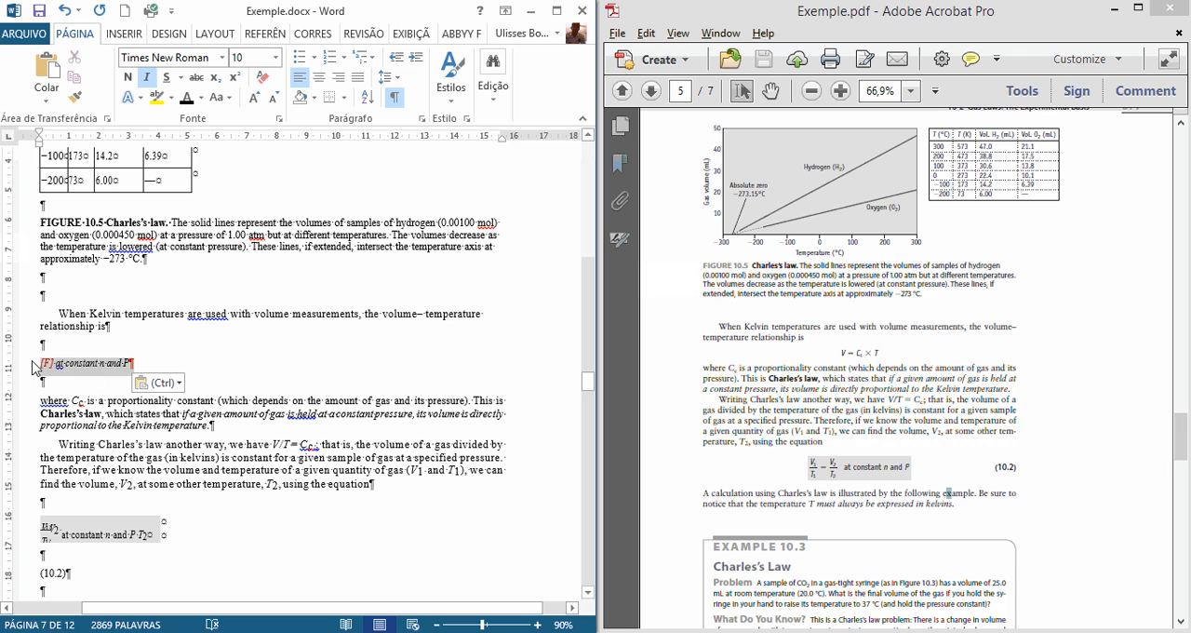
key("Delete")
left_click(43, 484)
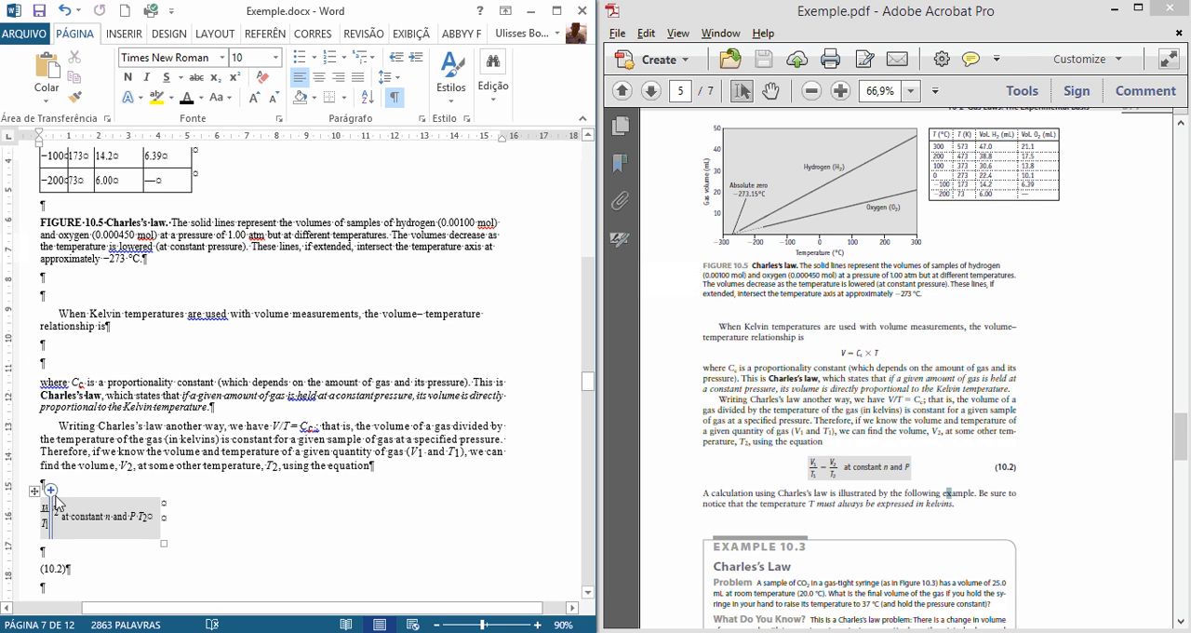
key("ctrl+v")
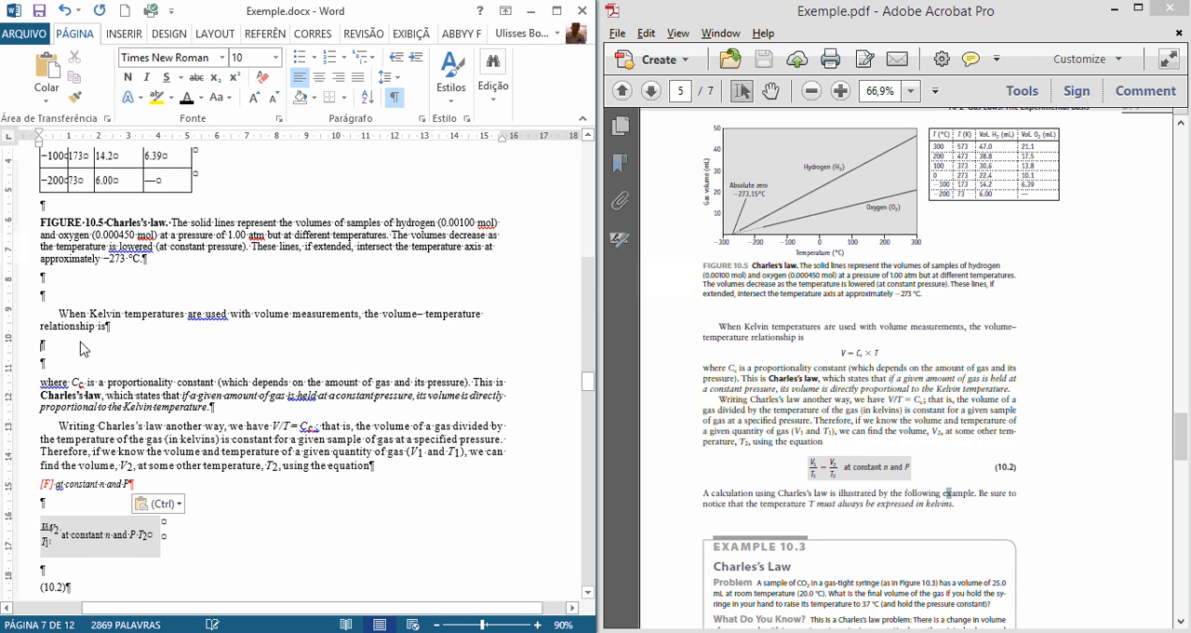
Step: Delete one empty paragraph above "When Kelvin temperatures" and add one below the "relationship is" line
left_click(82, 298)
key("Delete")
left_click_drag(836, 352, 884, 370)
left_click(90, 347)
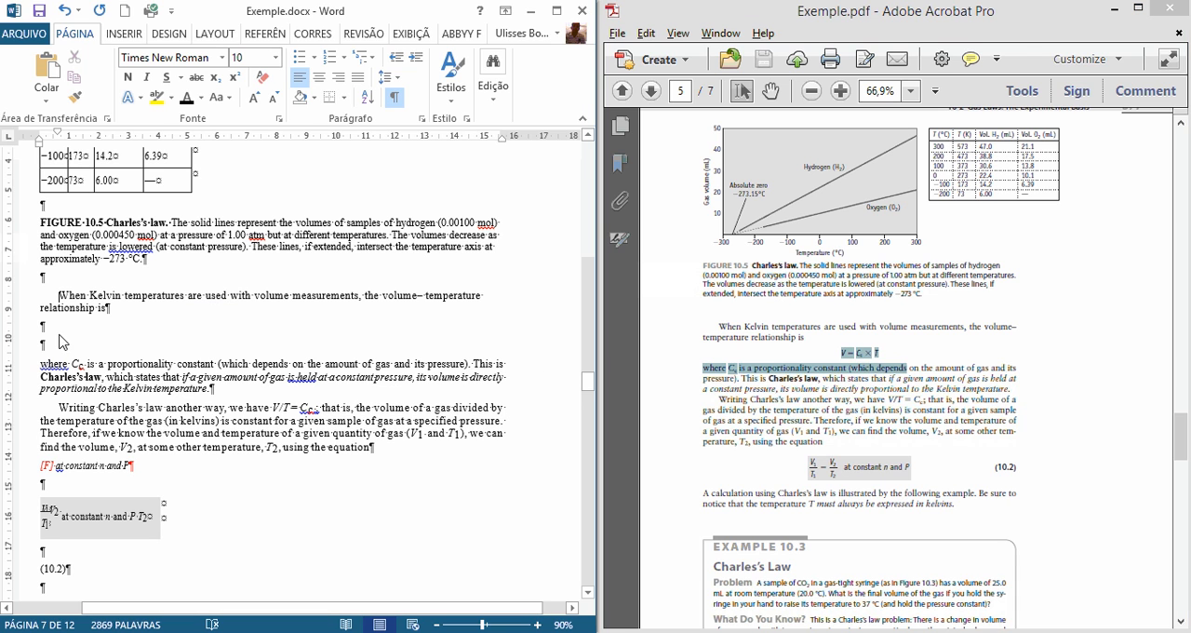
key("Return")
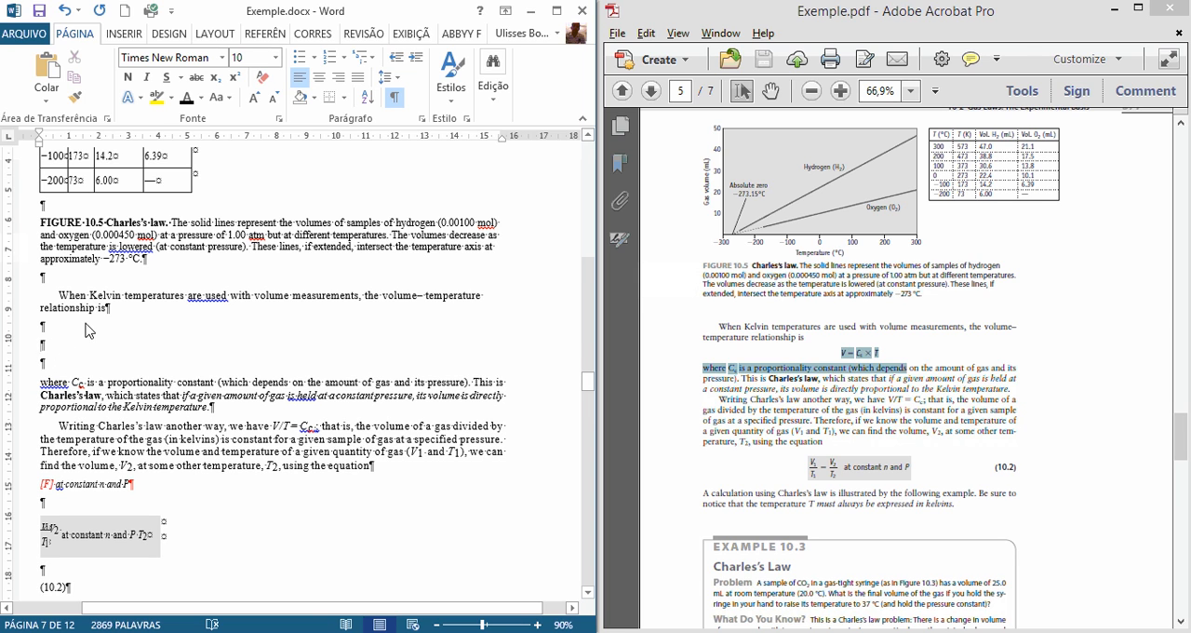
Step: Enter the formula "V = Cc X T" in the middle empty paragraph below "relationship is", matching the enlarged PDF text
type("V")
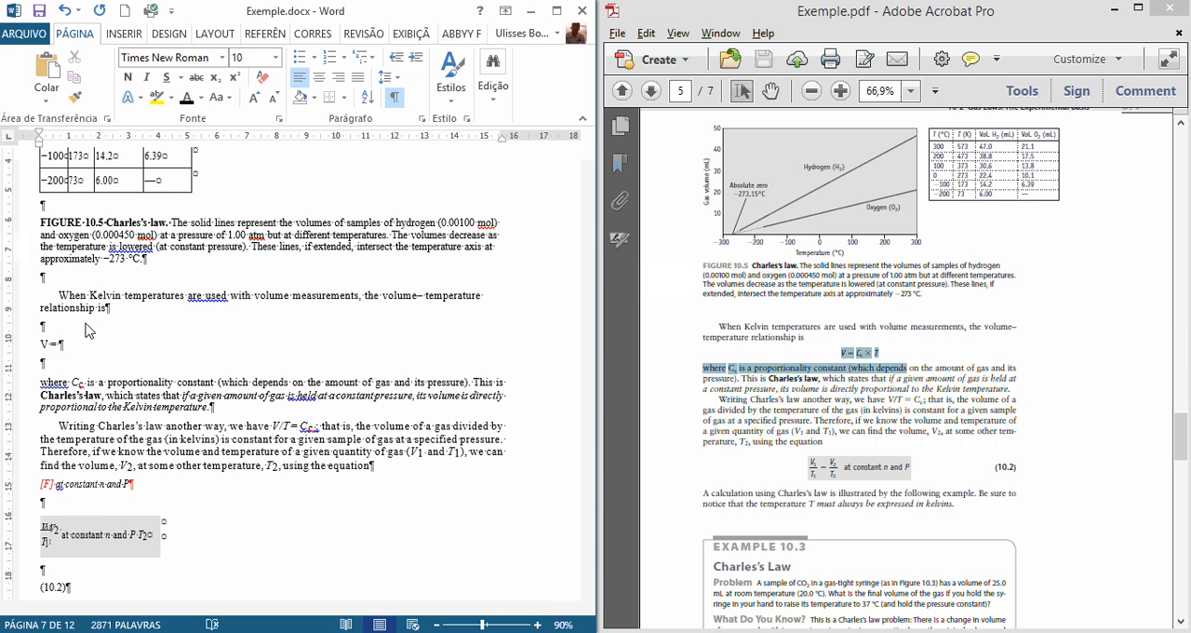
type(" = c")
key("BackSpace")
type("C")
left_click(871, 378)
scroll(871, 380, "up", 1)
scroll(871, 380, "up", 2, "ctrl")
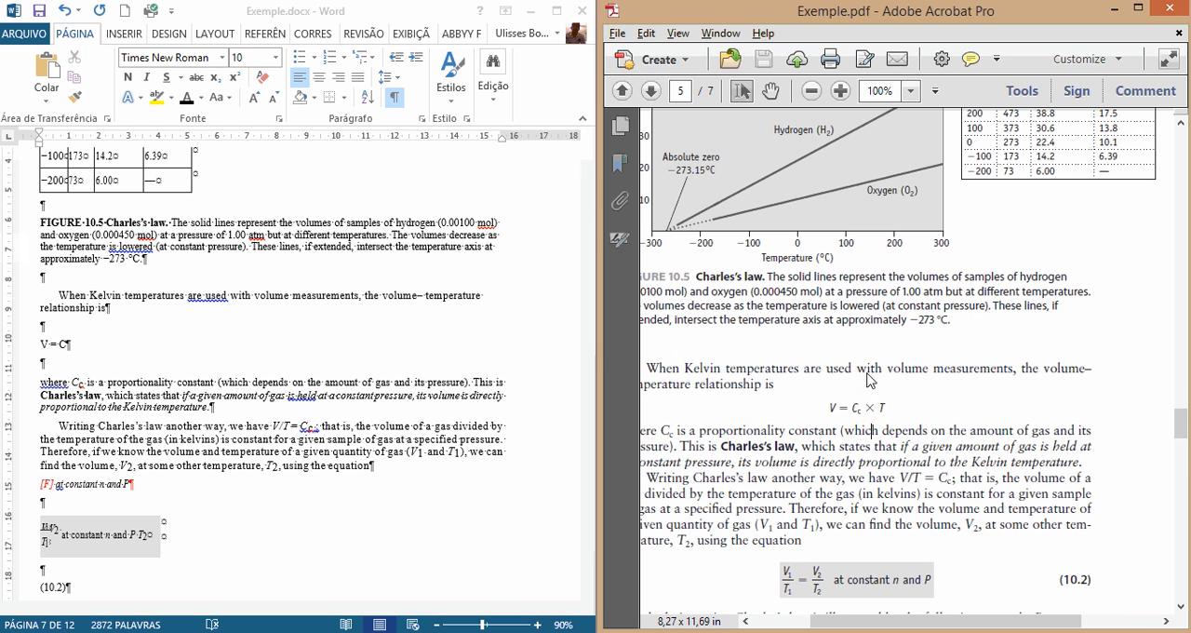
left_click(66, 362)
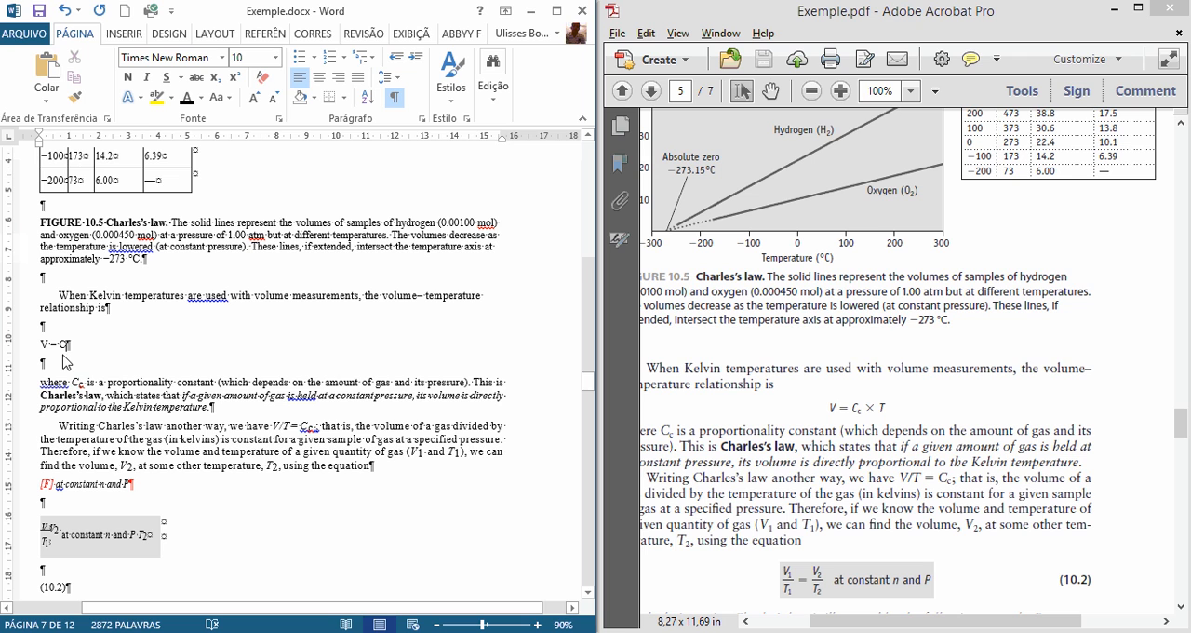
type("c X T")
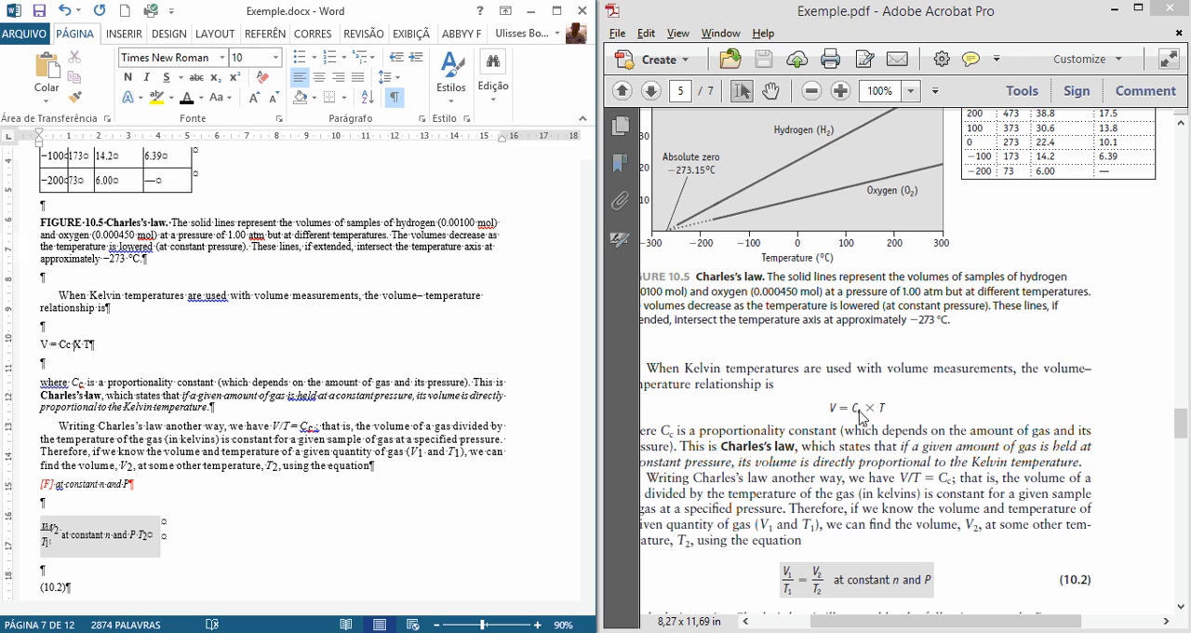
Step: Format the second c in the formula "V = Cc X T" as subscript, matching the PDF
left_click_drag(859, 411, 865, 413)
left_click(67, 349)
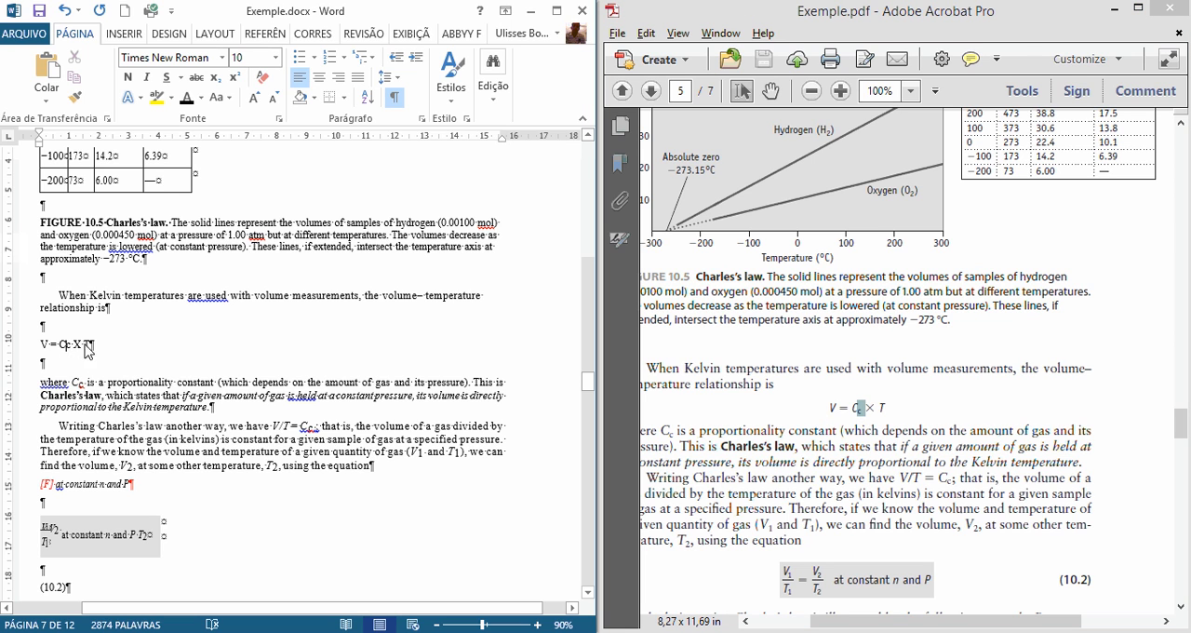
key("shift+Right")
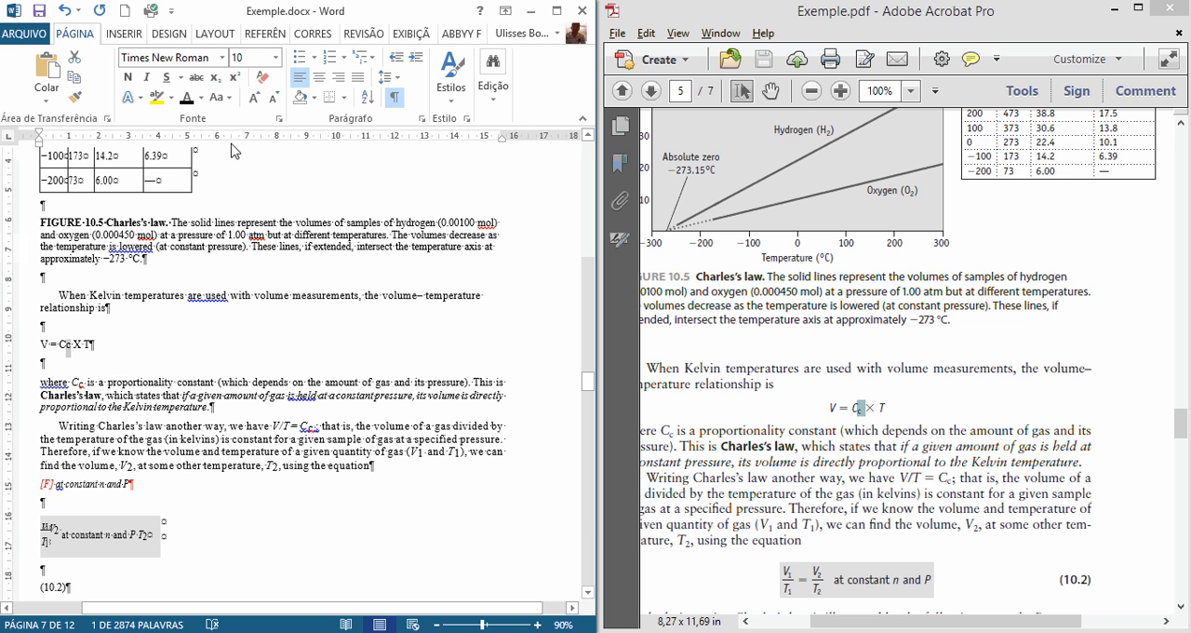
left_click_drag(601, 79, 912, 79)
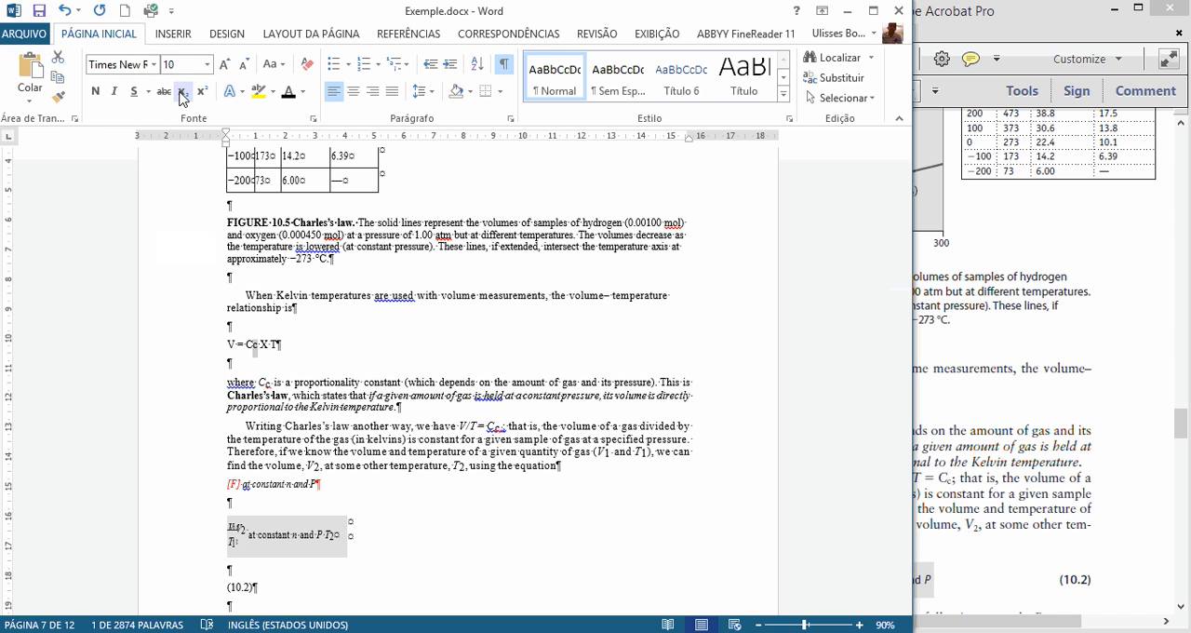
left_click(182, 92)
left_click(273, 406)
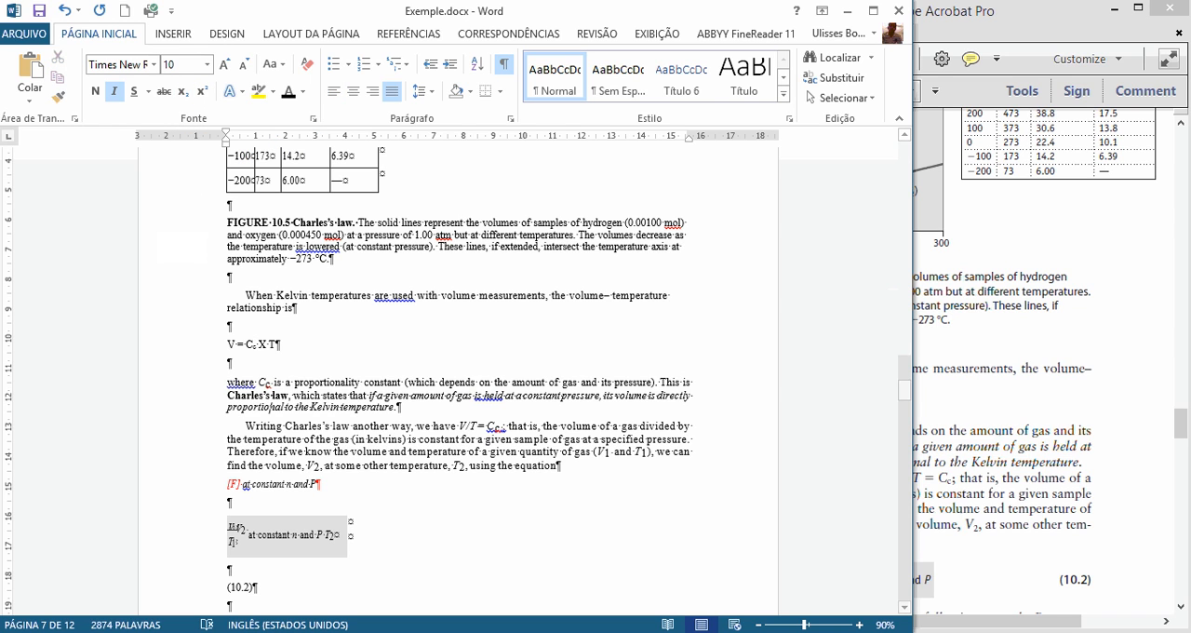
left_click(1070, 424)
left_click_drag(497, 11, 1, 75)
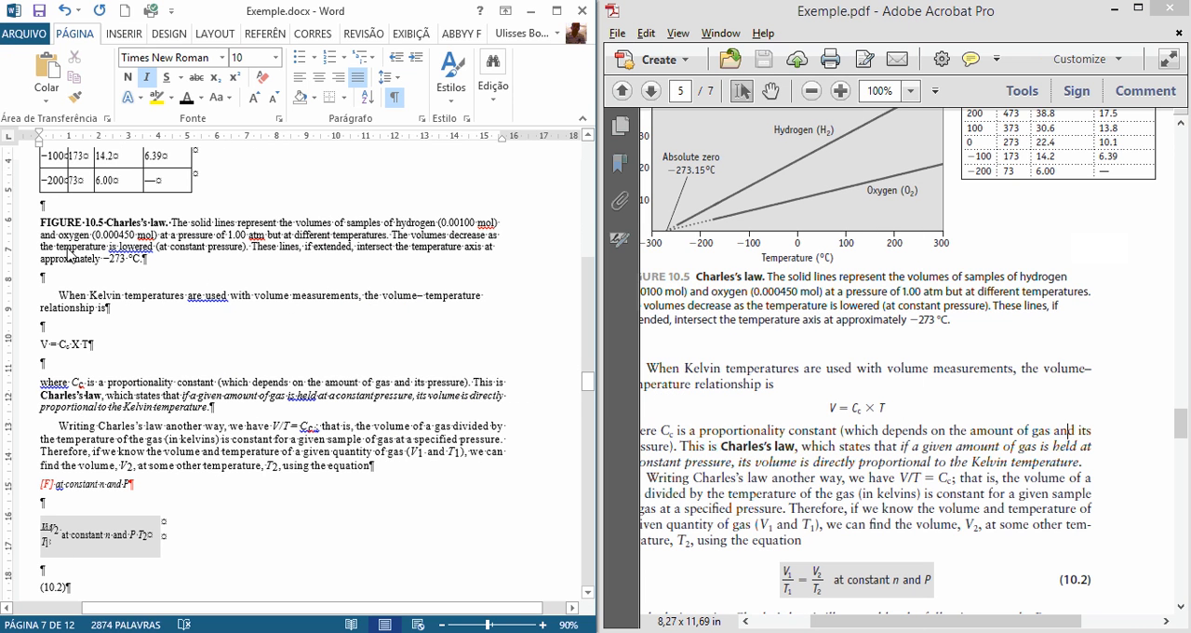
Step: Delete the shaded table holding the garbled V/T formula fragment below the "[F] at constant n and P" line
left_click(755, 430)
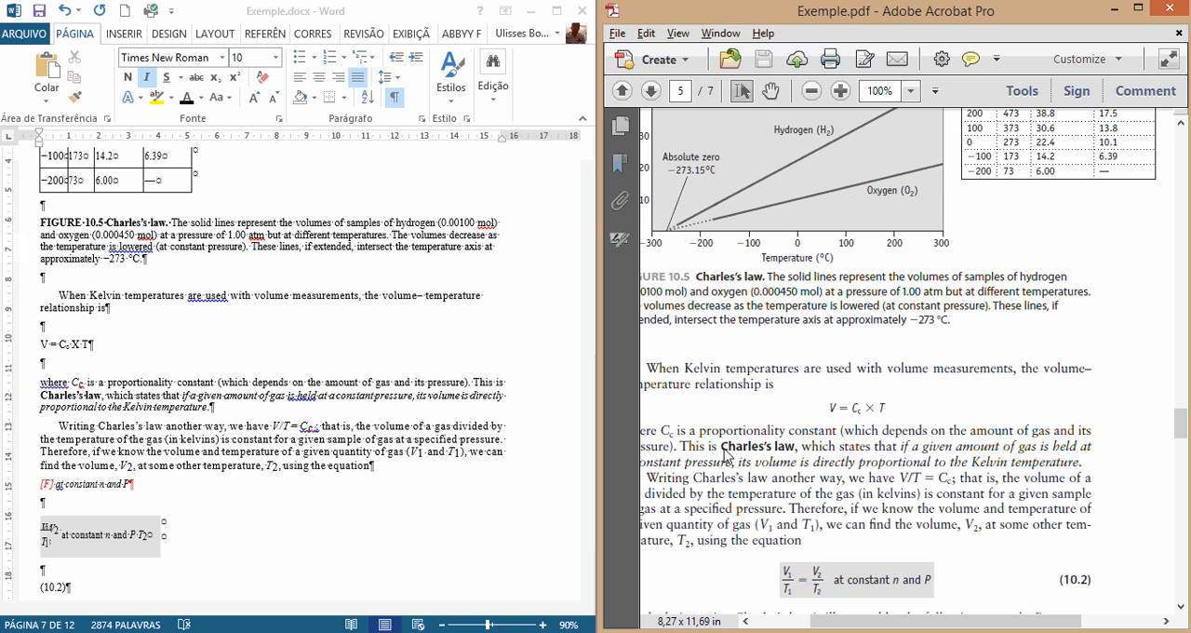
scroll(733, 451, "down", 1)
left_click(211, 485)
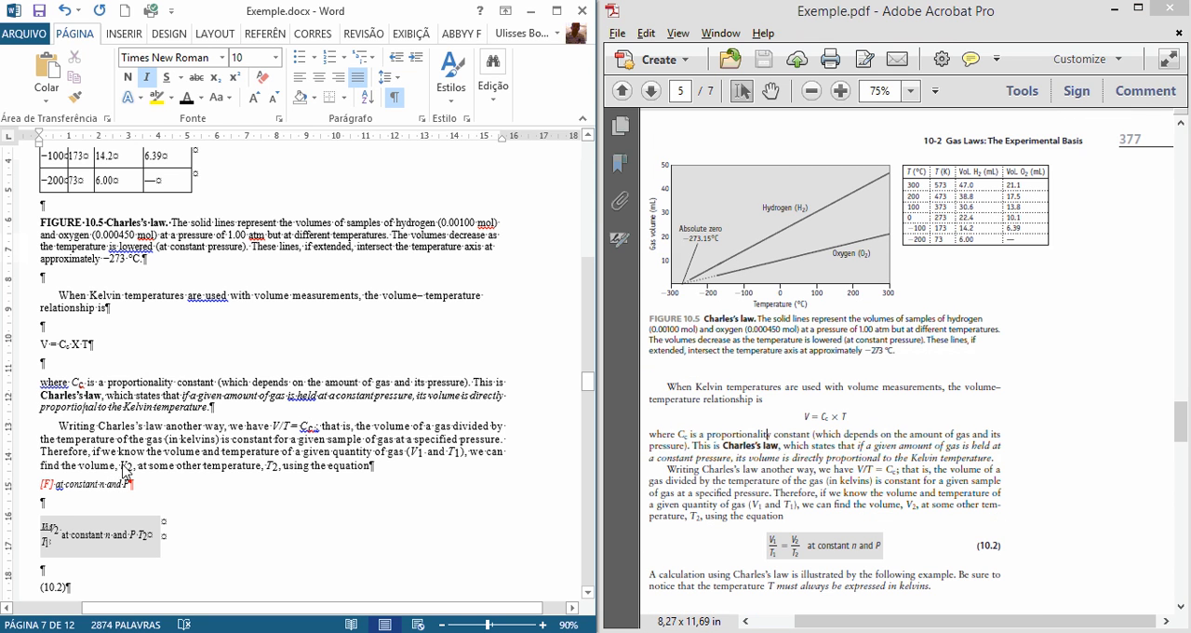
scroll(125, 470, "down", 1)
left_click(58, 506)
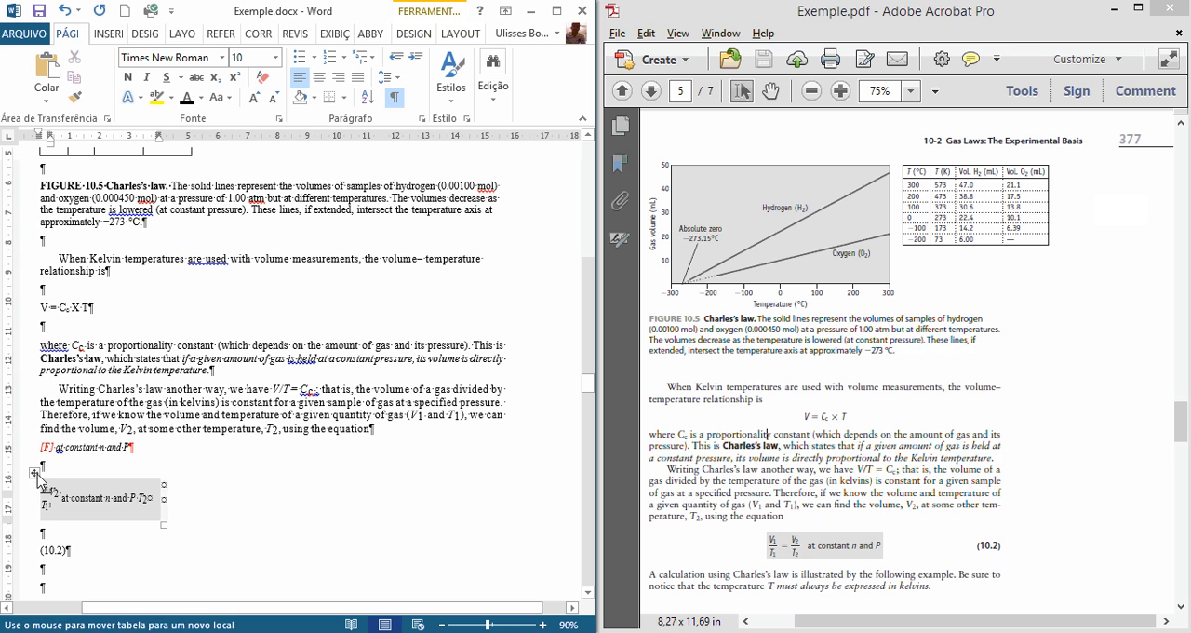
left_click(37, 476)
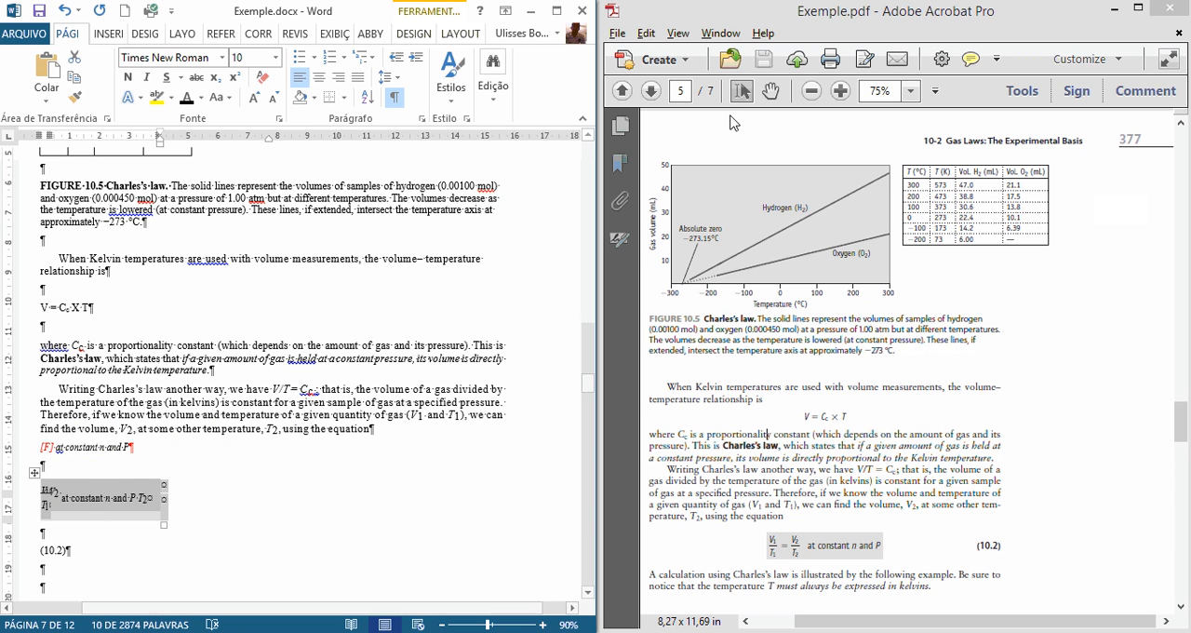
right_click(81, 509)
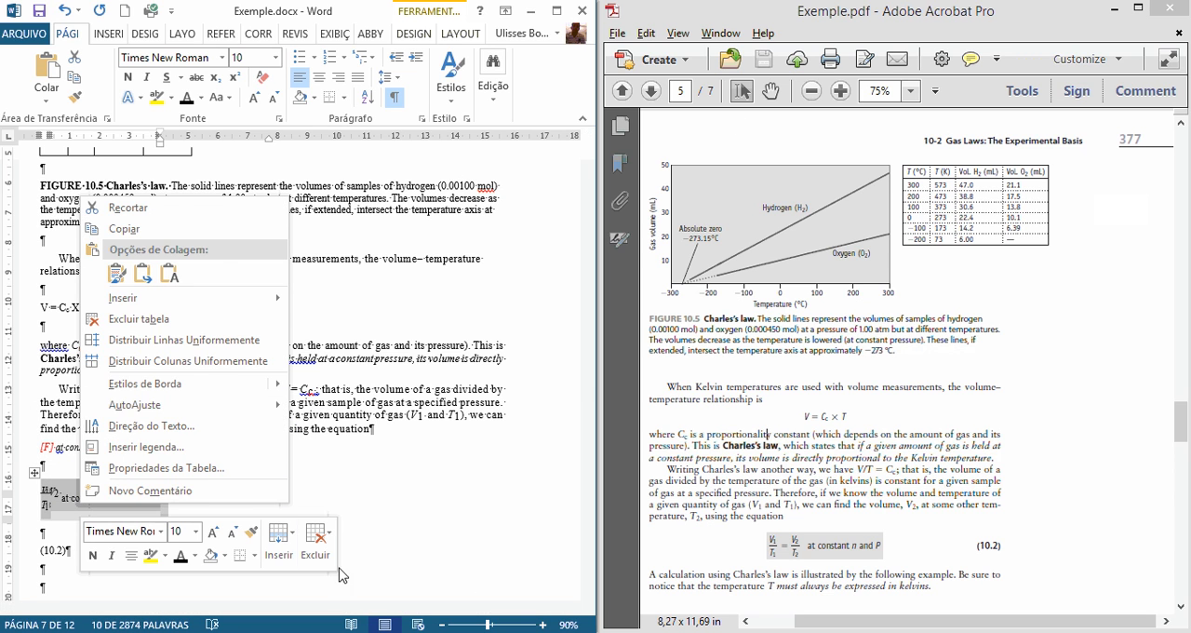
left_click(316, 544)
left_click(328, 446)
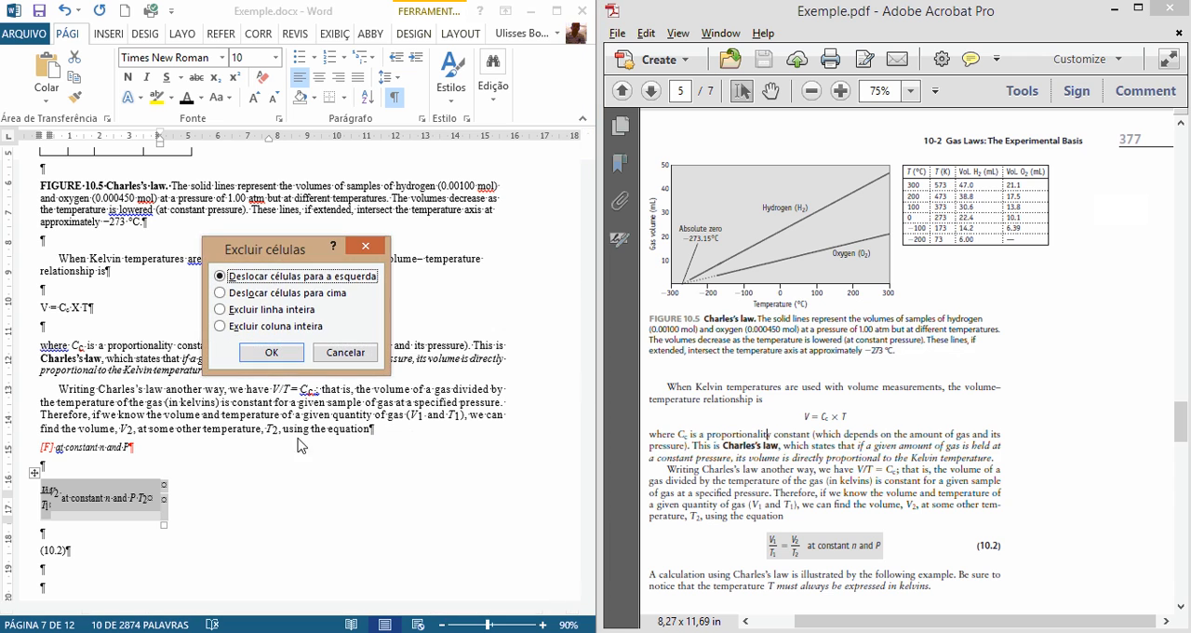
left_click(271, 351)
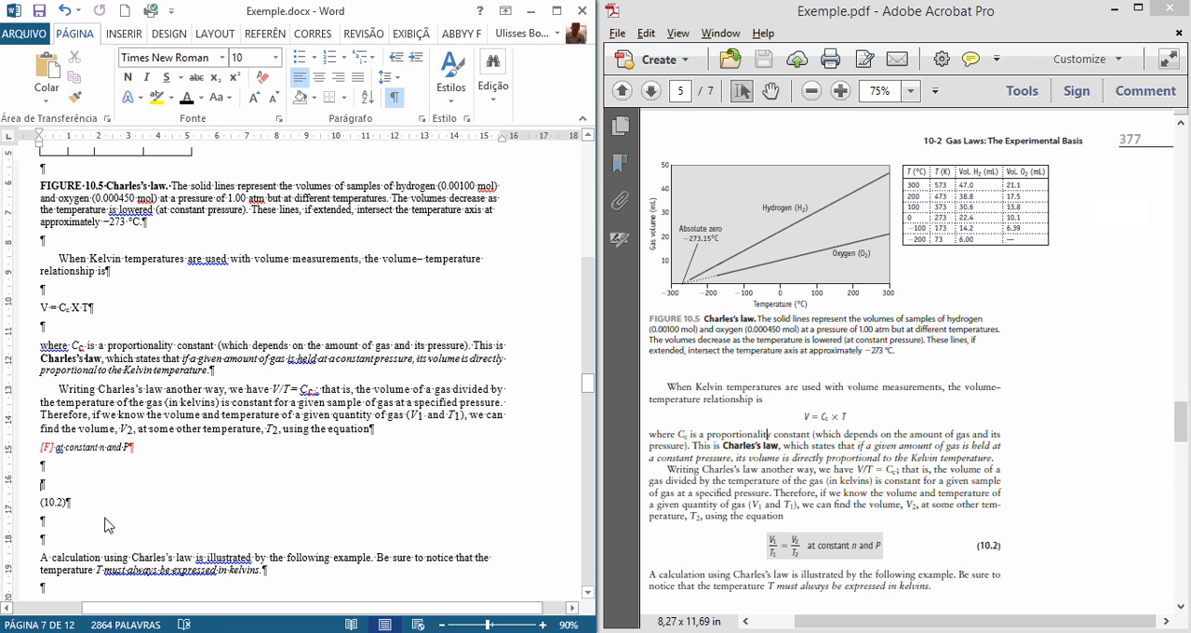
Step: Remove the empty paragraphs between "[F] at constant n and P" and "(10.2)", keeping the equation number's opening parenthesis as in the PDF
key("Delete")
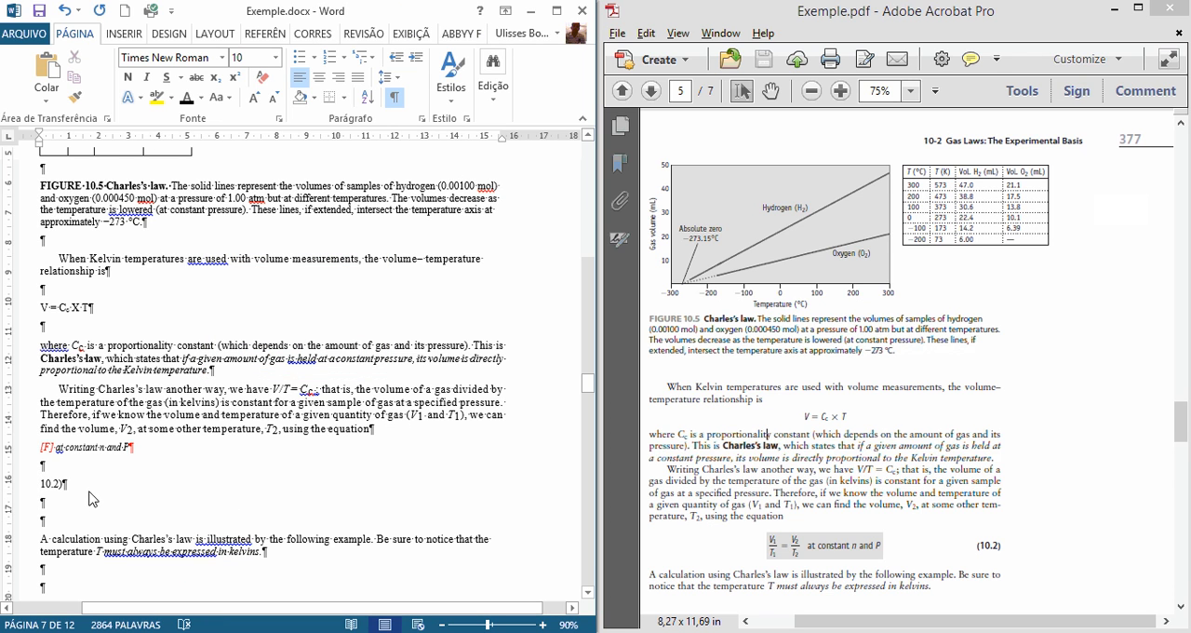
type("(")
triple_click(51, 490)
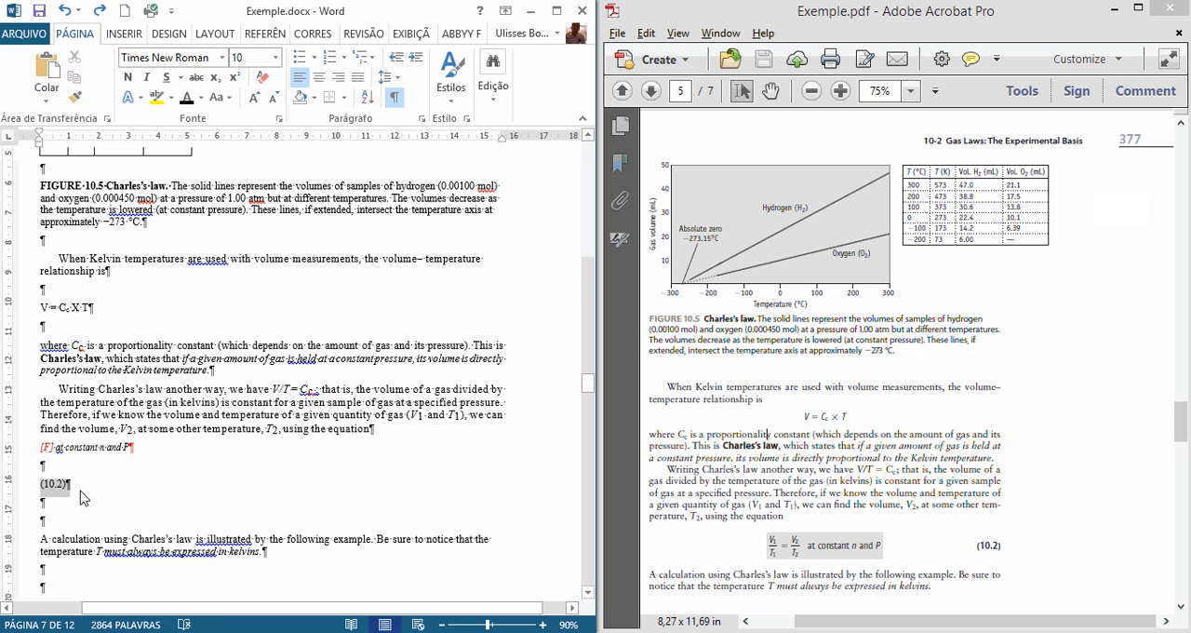
left_click_drag(973, 557, 1022, 546)
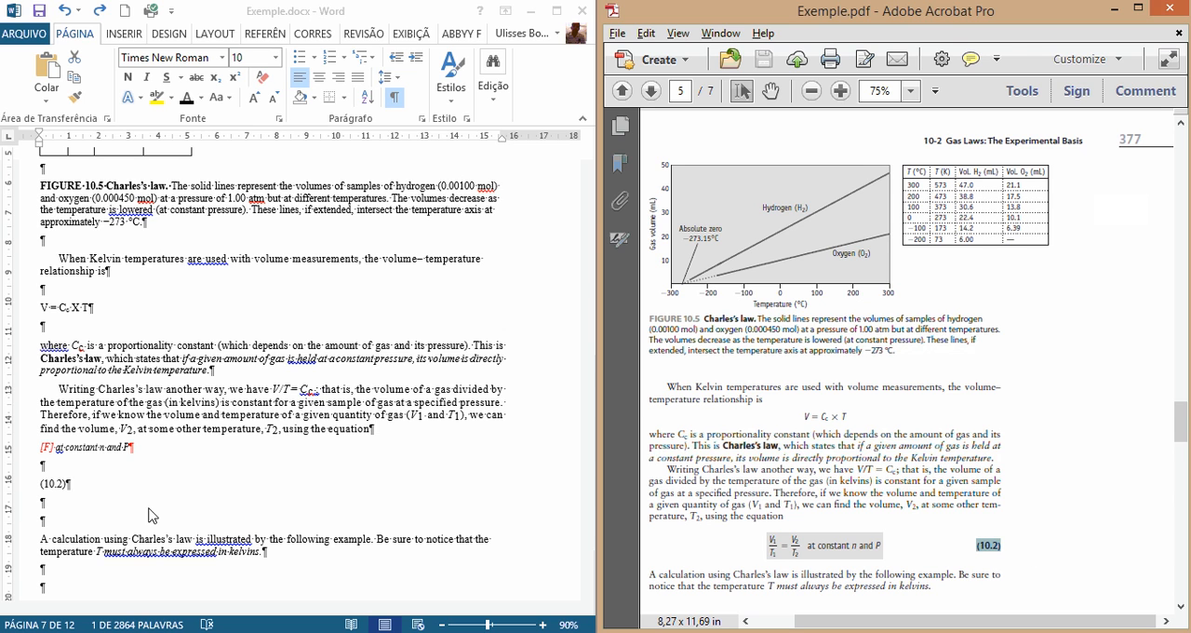
left_click(60, 473)
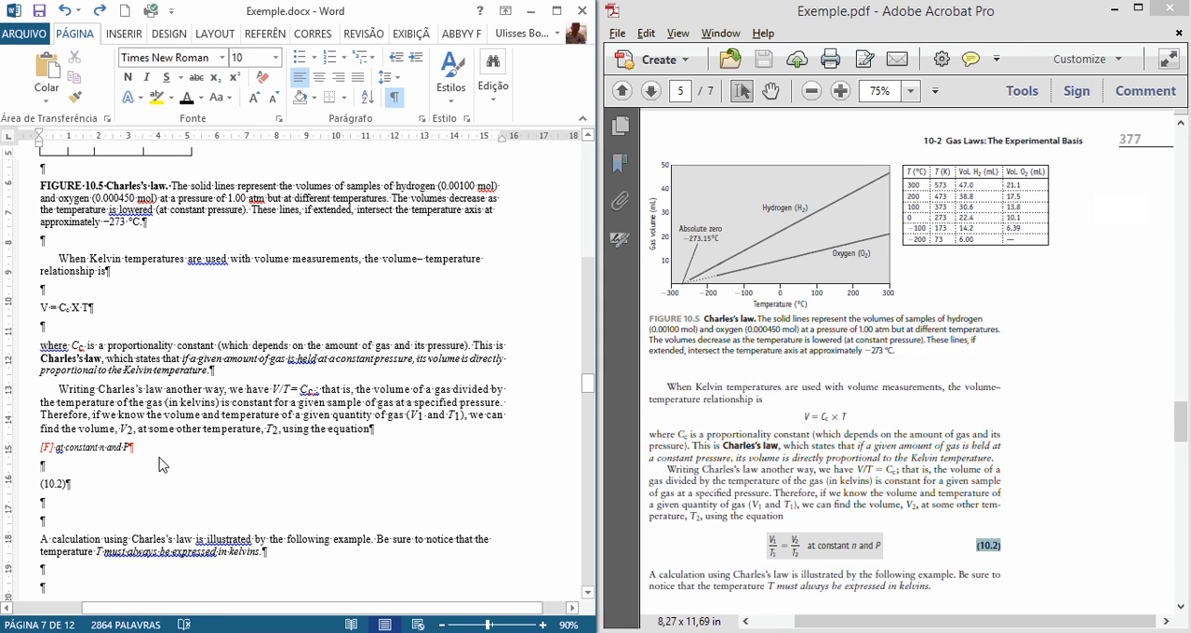
key("Delete")
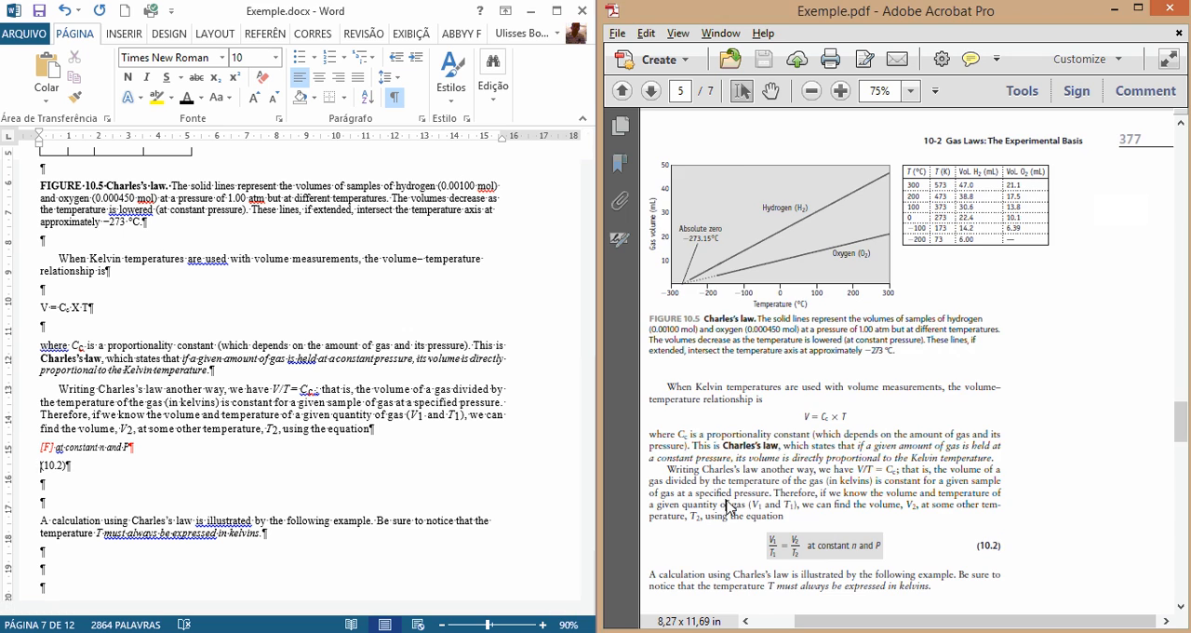
Step: Delete one of the empty paragraphs above the "EXAMPLE 10.3" heading
scroll(819, 419, "down", 5)
scroll(196, 503, "down", 3)
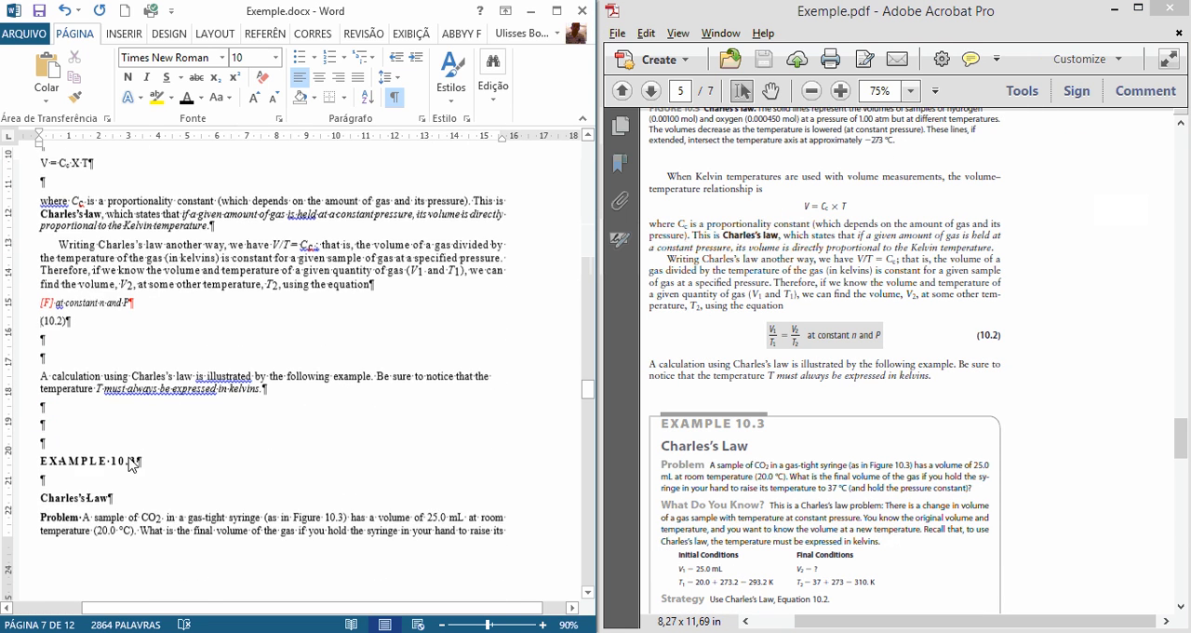
left_click(109, 433)
key("Delete")
left_click(61, 442)
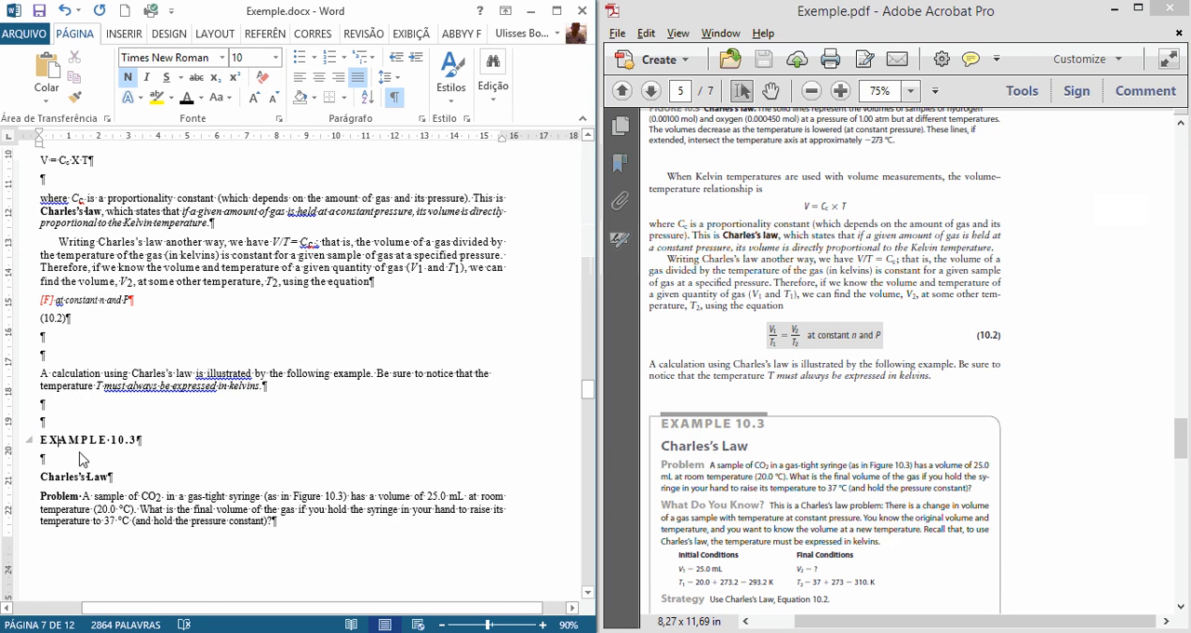
Step: Add an extra tab before the second column in the three Initial/Final Conditions lines and insert an empty paragraph above "Strategy"
scroll(146, 459, "down", 3)
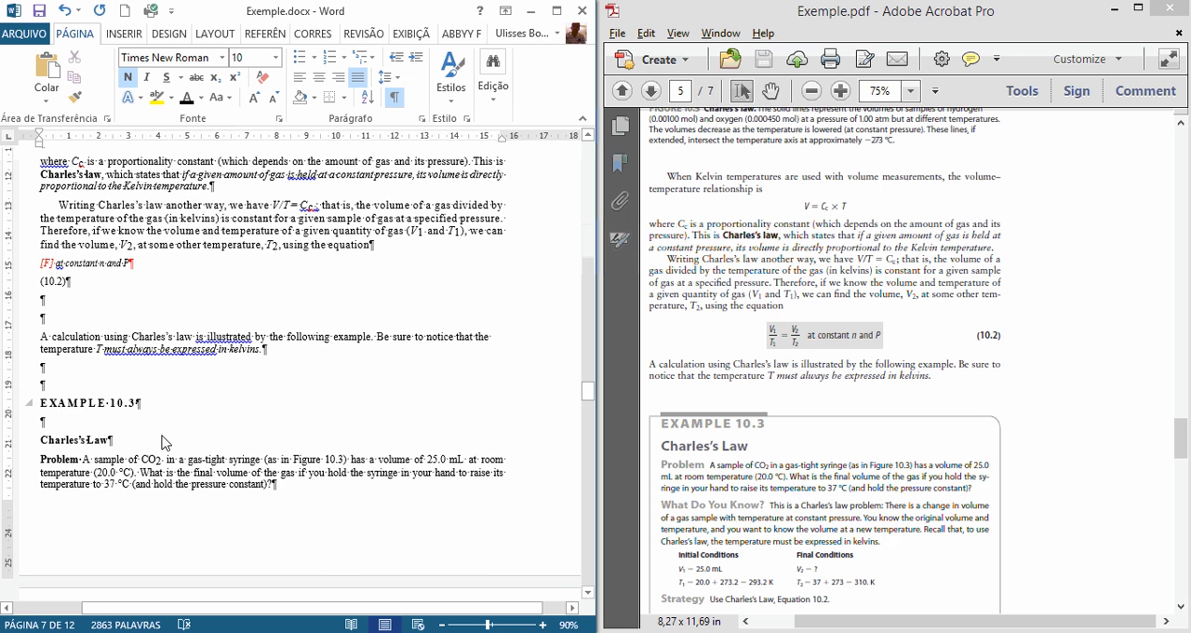
scroll(119, 392, "down", 1)
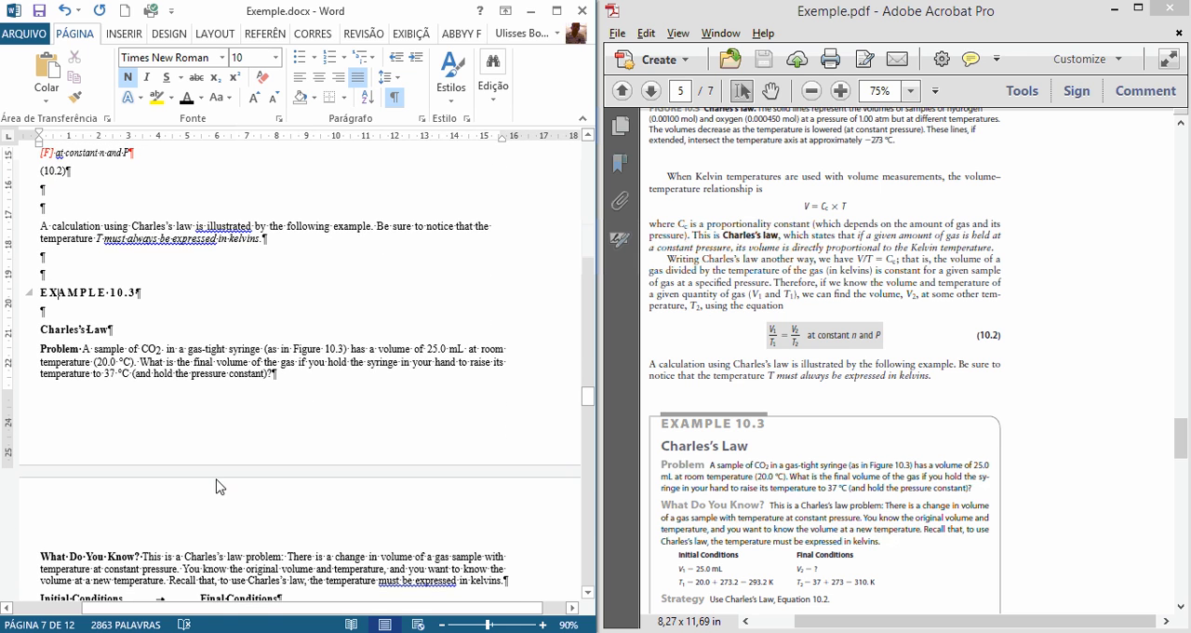
scroll(219, 486, "down", 5)
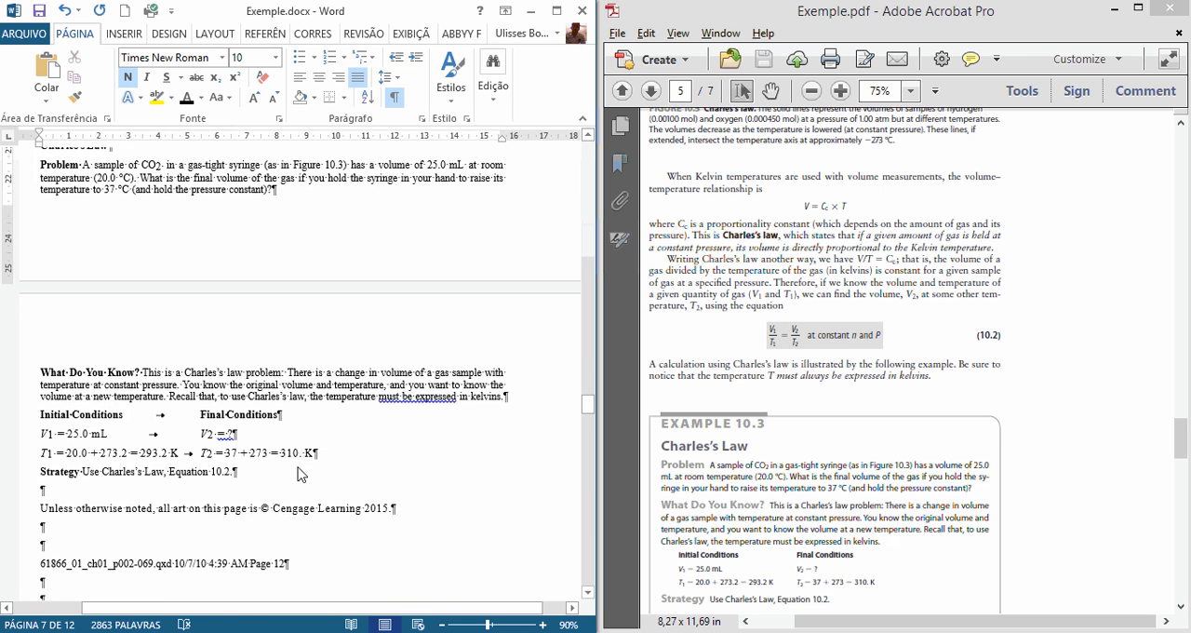
scroll(297, 475, "down", 3)
left_click(159, 325)
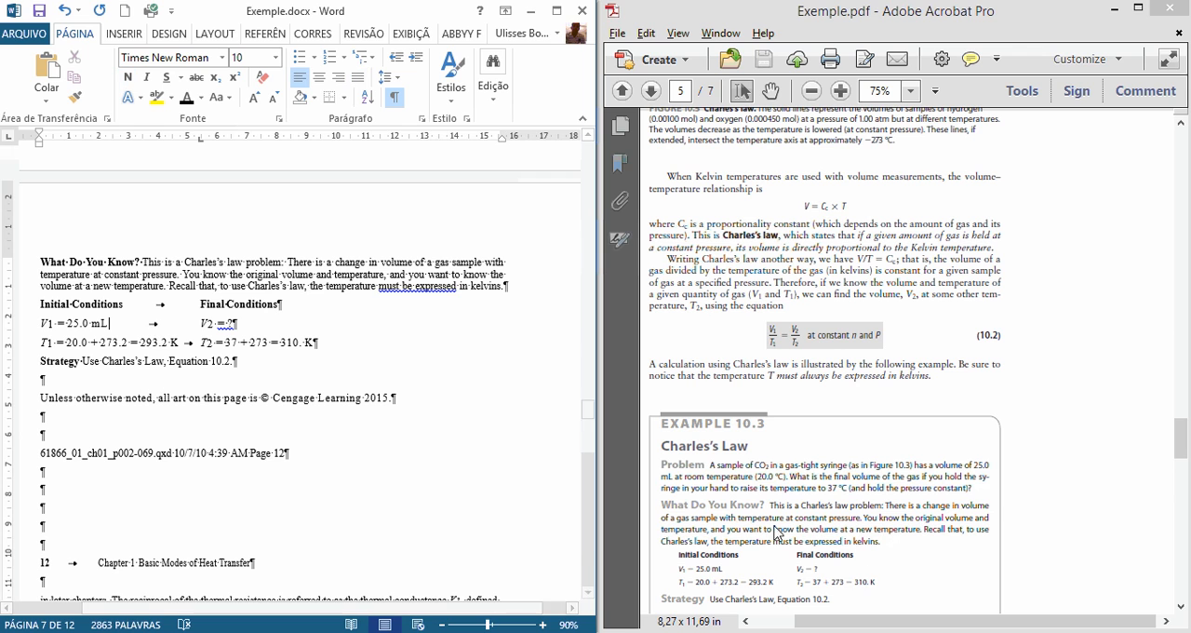
left_click(777, 532)
scroll(768, 529, "down", 1)
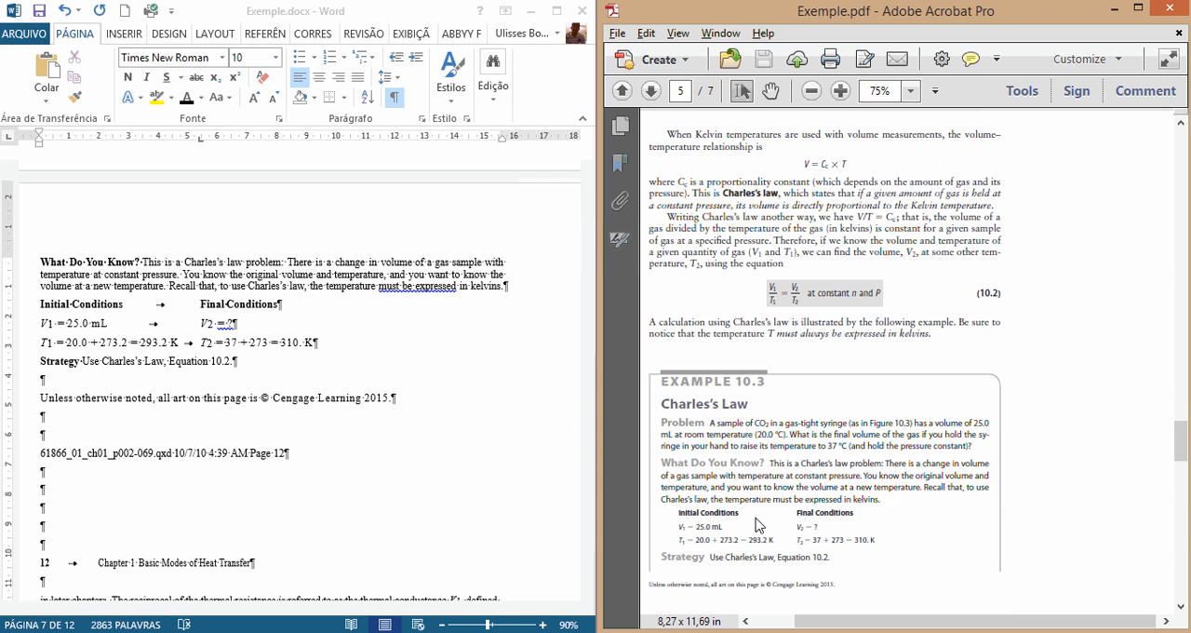
left_click(166, 318)
key("Tab")
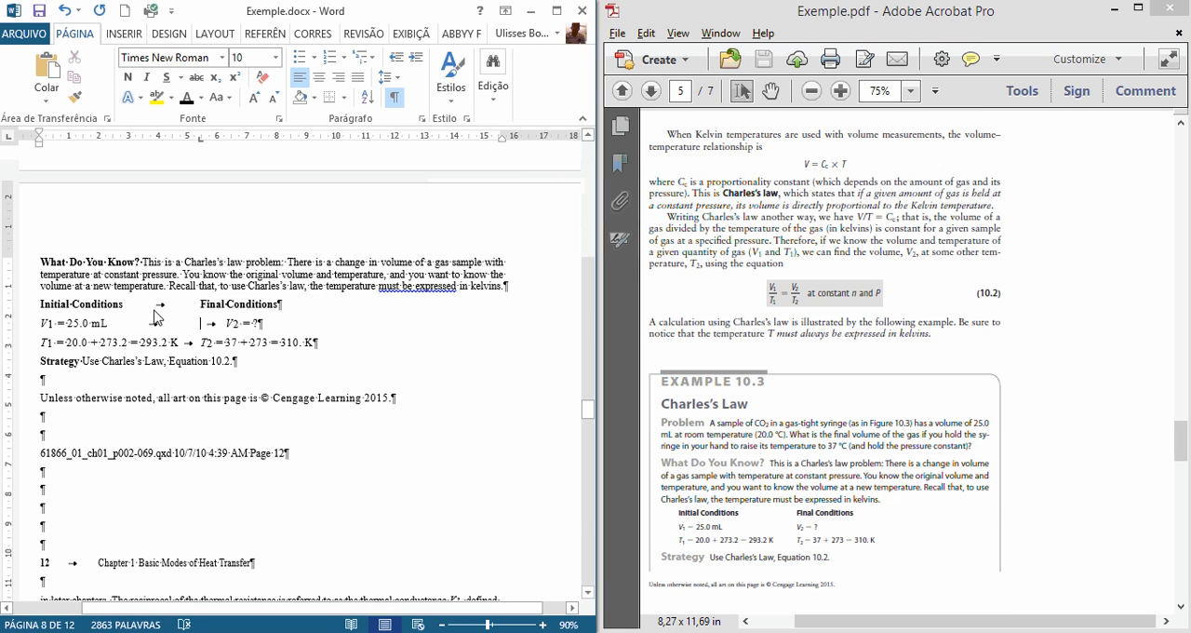
left_click(152, 305)
key("Tab")
left_click(189, 345)
key("Tab")
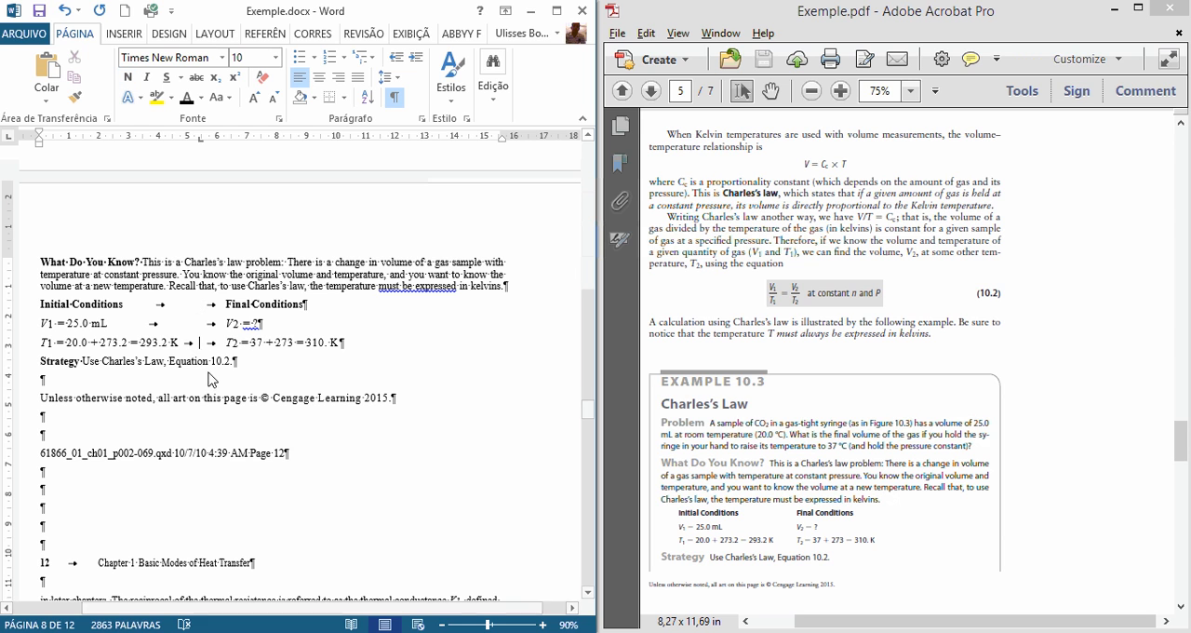
left_click(398, 350)
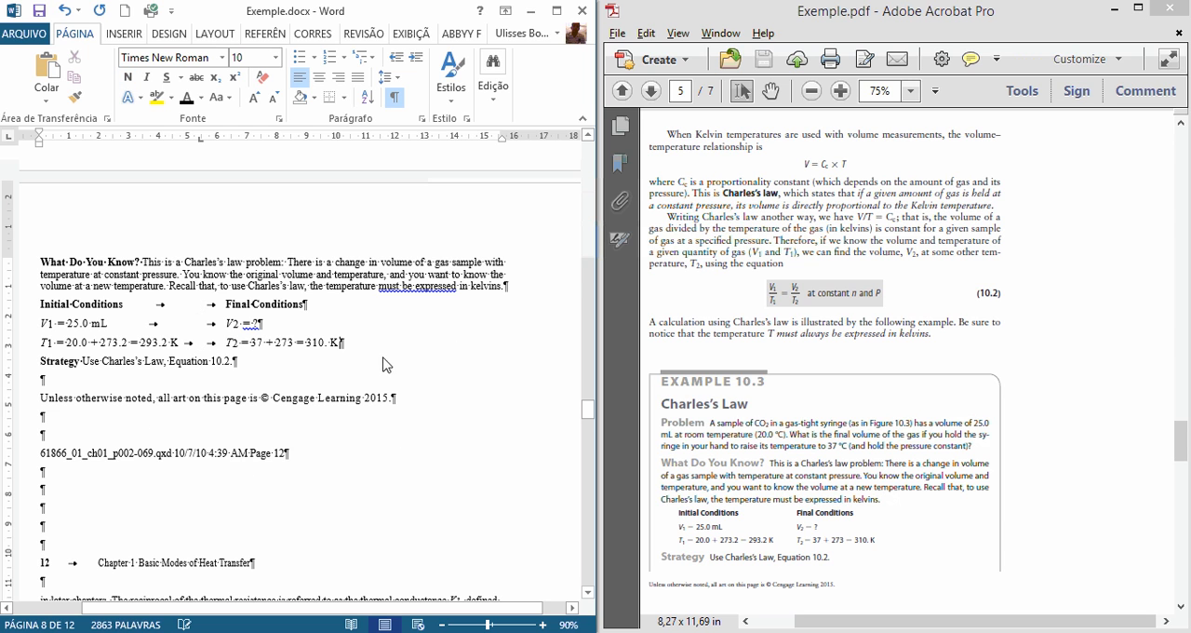
key("Return")
Step: Delete everything from "61866_01_ch01_p002-069.qxd" through the "12 Chapter 1 Basic Modes of Heat Transfer" header, including the empty paragraph below it
scroll(346, 419, "down", 1)
scroll(820, 476, "down", 2)
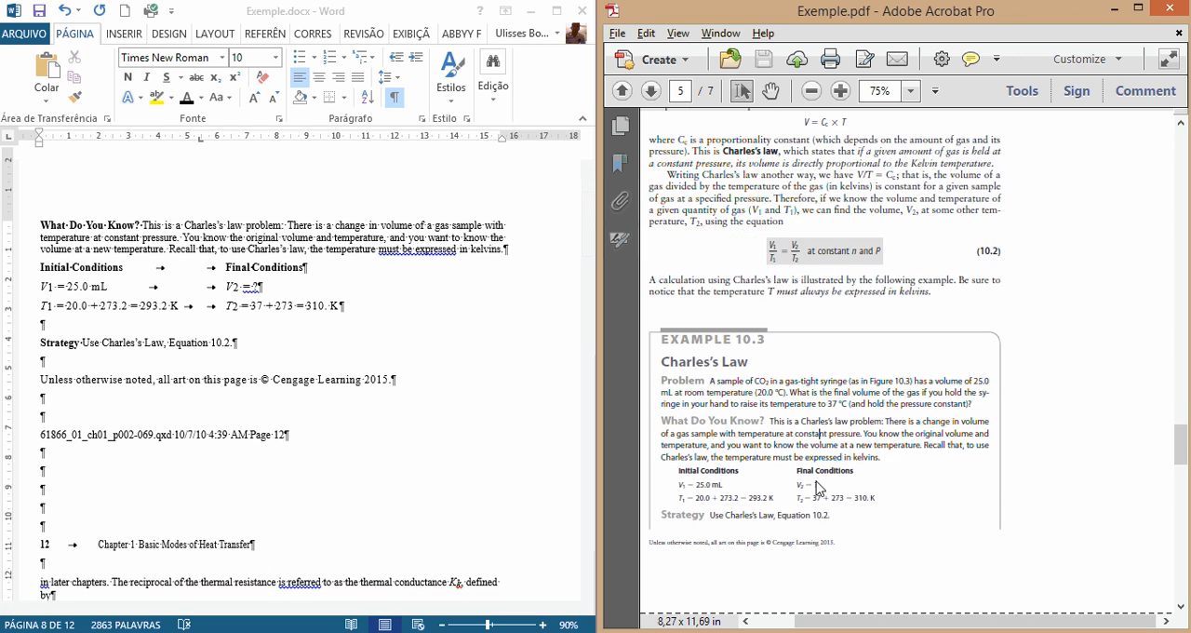
scroll(126, 402, "down", 1)
scroll(126, 402, "down", 1)
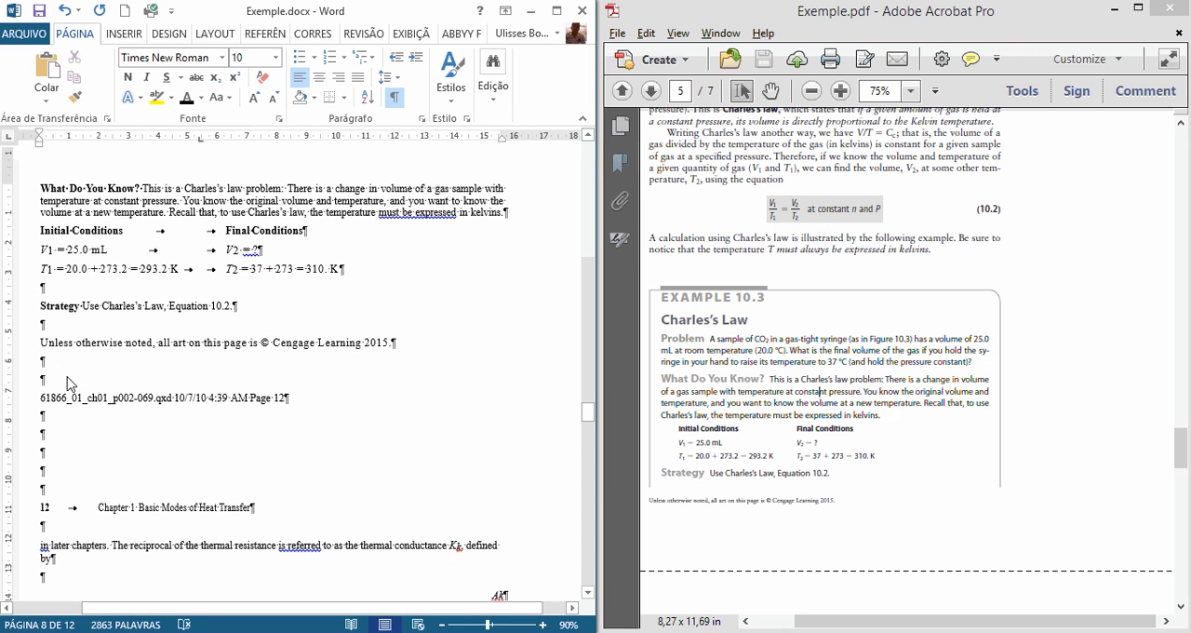
left_click(726, 449)
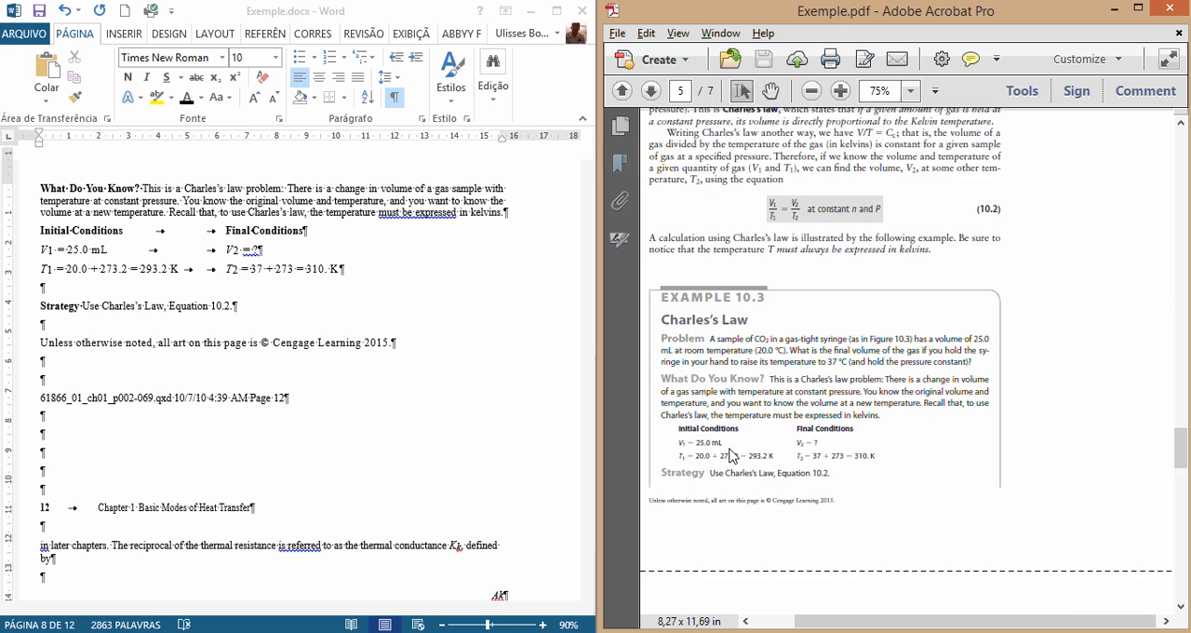
scroll(732, 458, "down", 5)
left_click_drag(876, 621, 797, 596)
left_click_drag(683, 415, 962, 437)
left_click(174, 447)
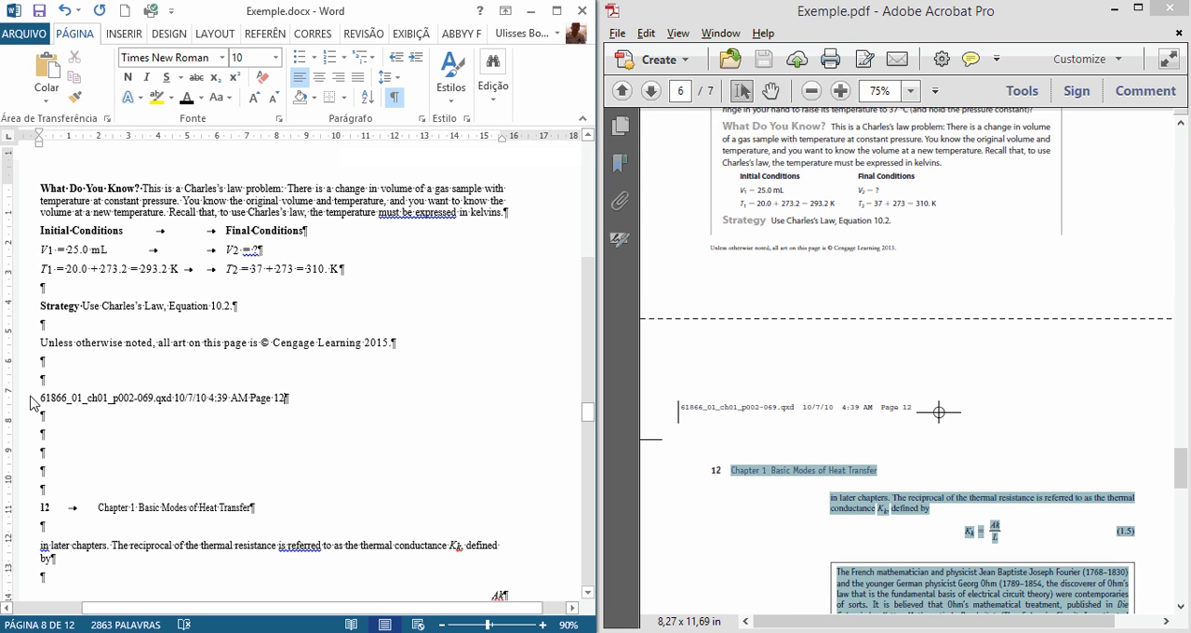
left_click_drag(35, 402, 232, 473)
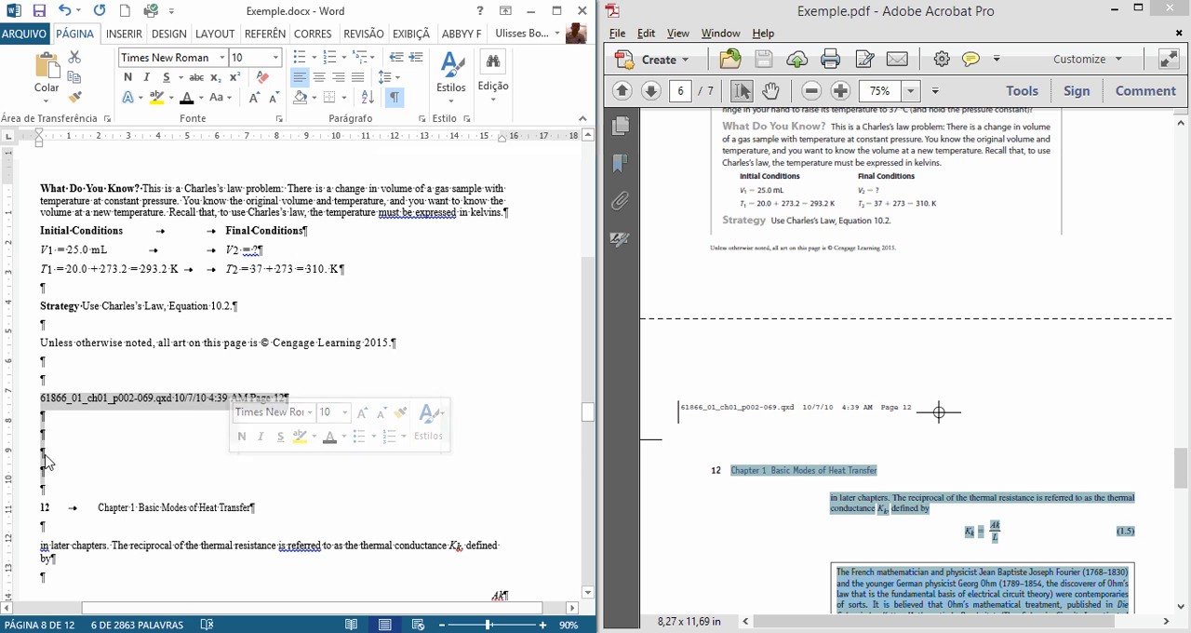
left_click_drag(2, 399, 253, 515)
left_click(44, 402)
key("Delete")
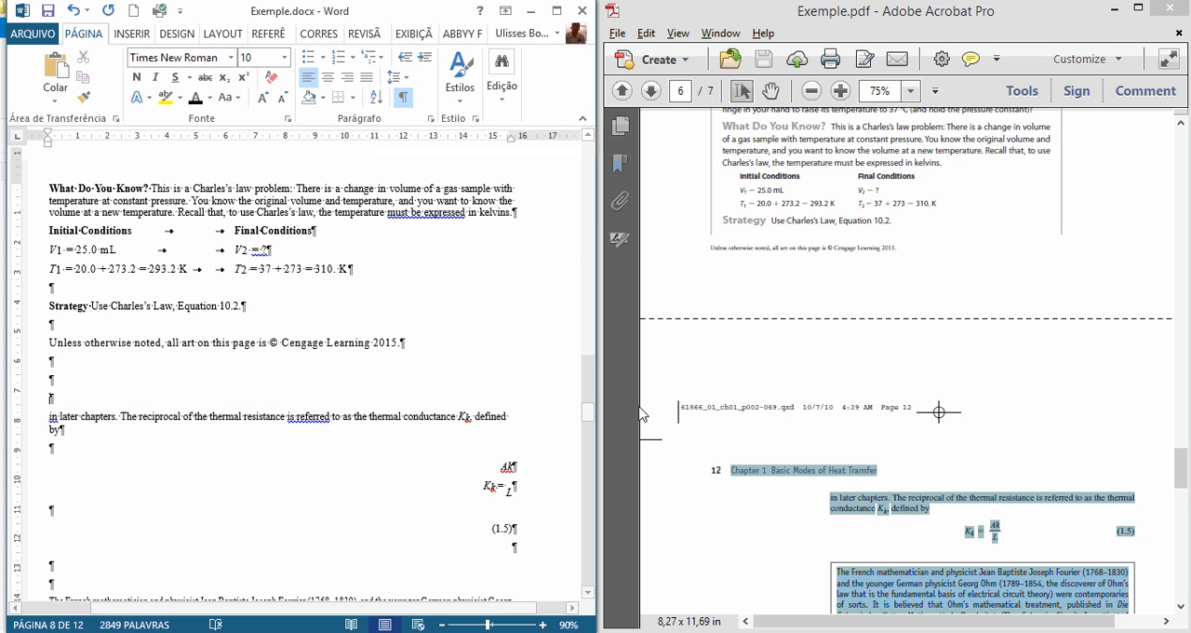
Step: Check the PDF passage starting "in later chapters" and insert an empty paragraph above that text in the Word document
left_click(840, 484)
scroll(840, 484, "down", 3)
scroll(841, 484, "down", 1)
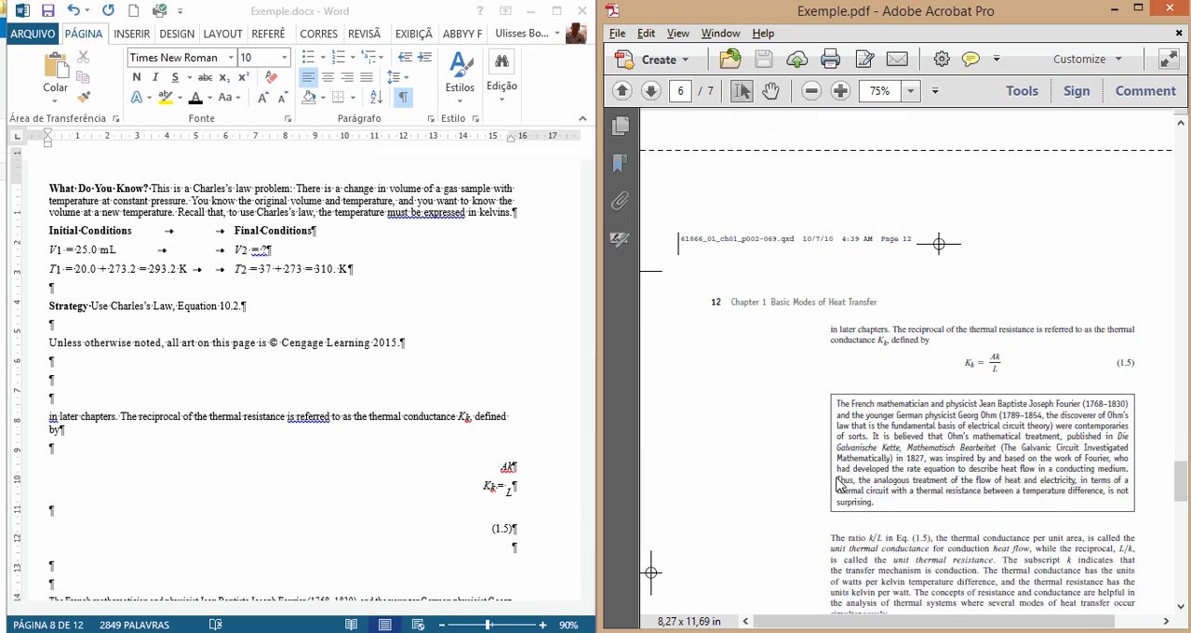
left_click_drag(878, 621, 892, 626)
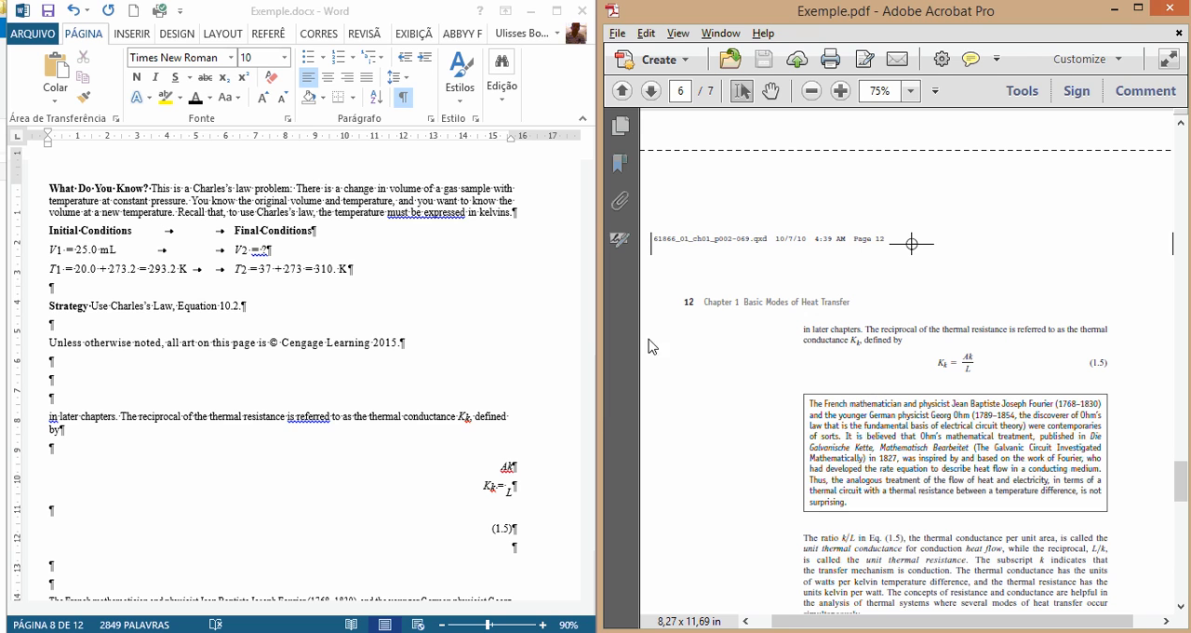
left_click_drag(901, 347, 808, 333)
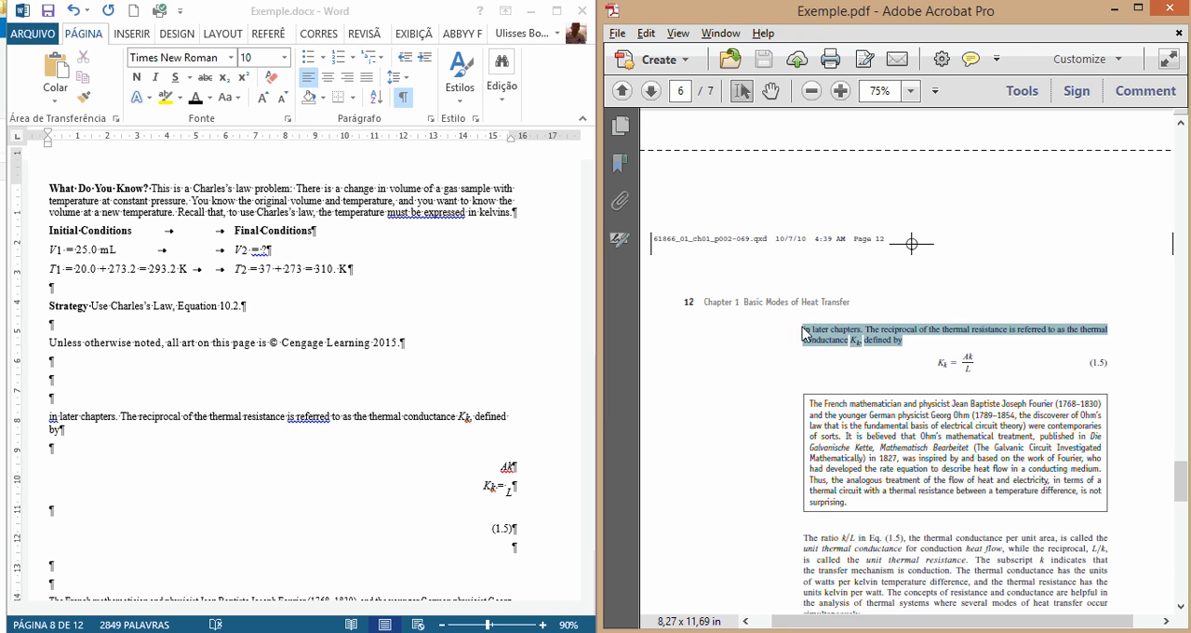
left_click(80, 399)
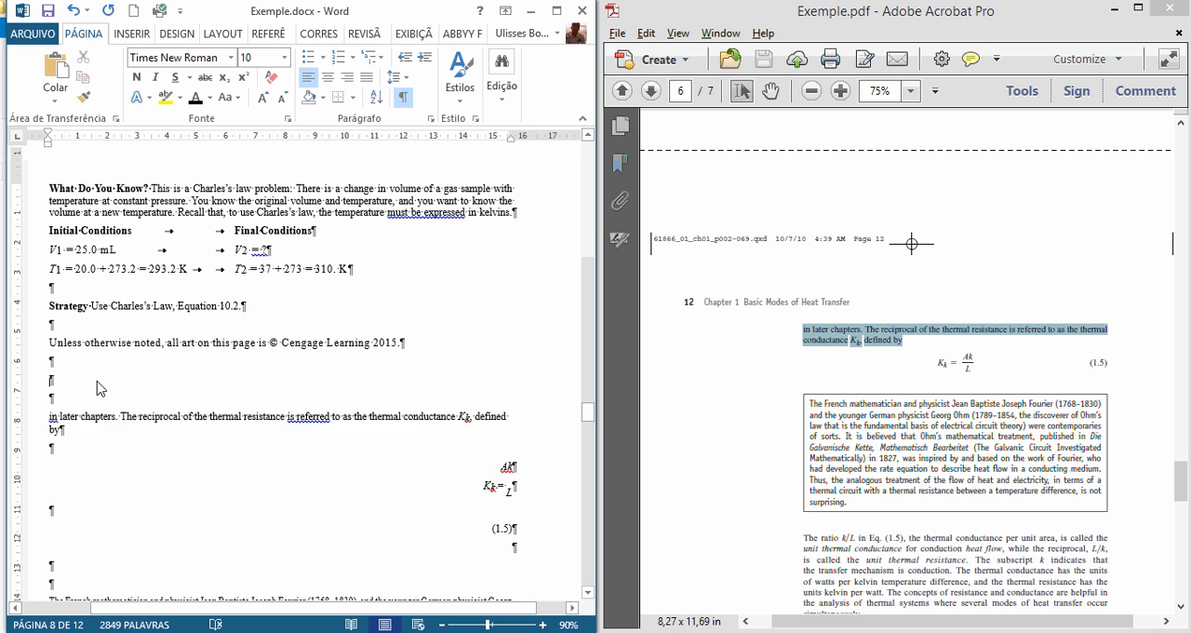
key("Return")
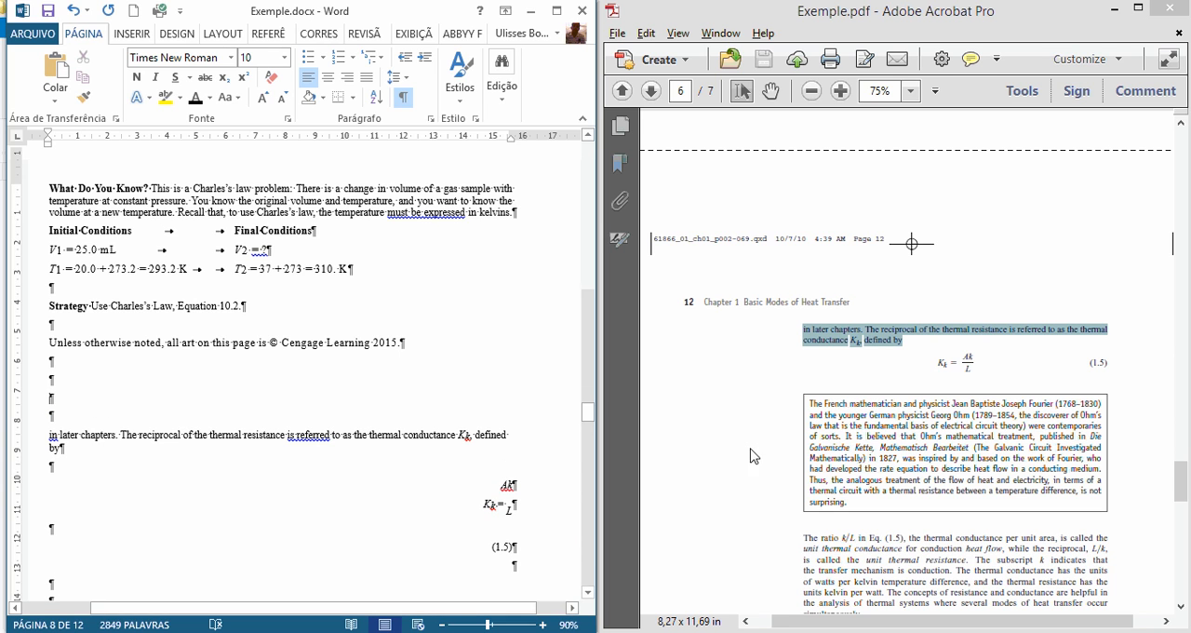
key("ctrl+v")
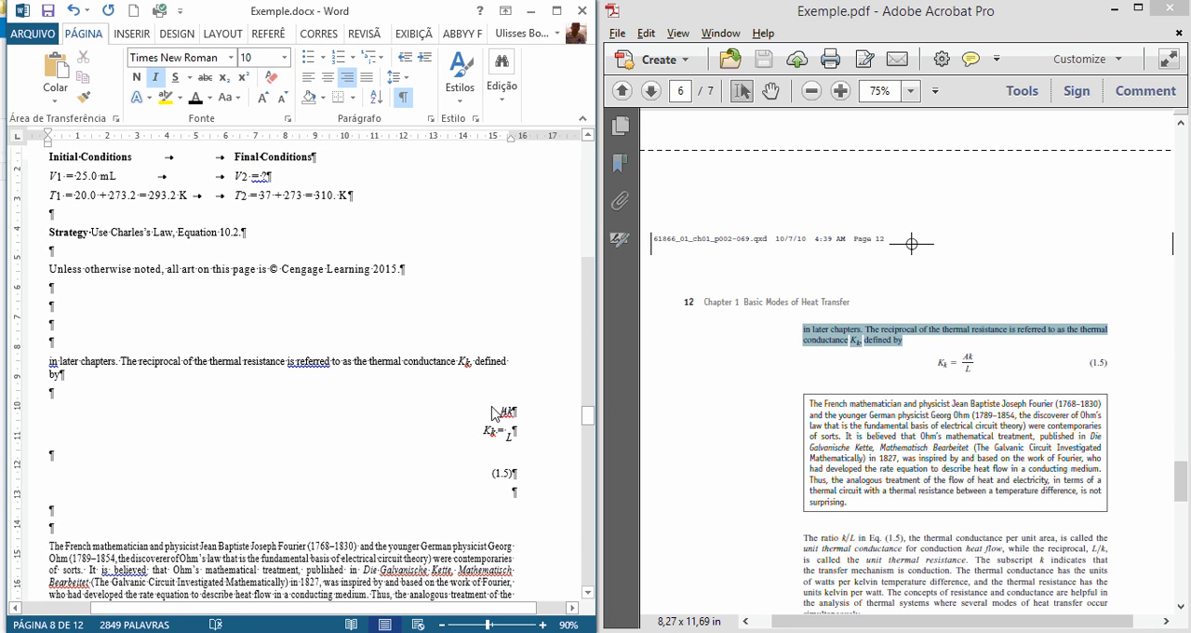
Step: Add a red "[F]" marker on its own line above the K_k = Ak/L formula
left_click(113, 395)
key("Return")
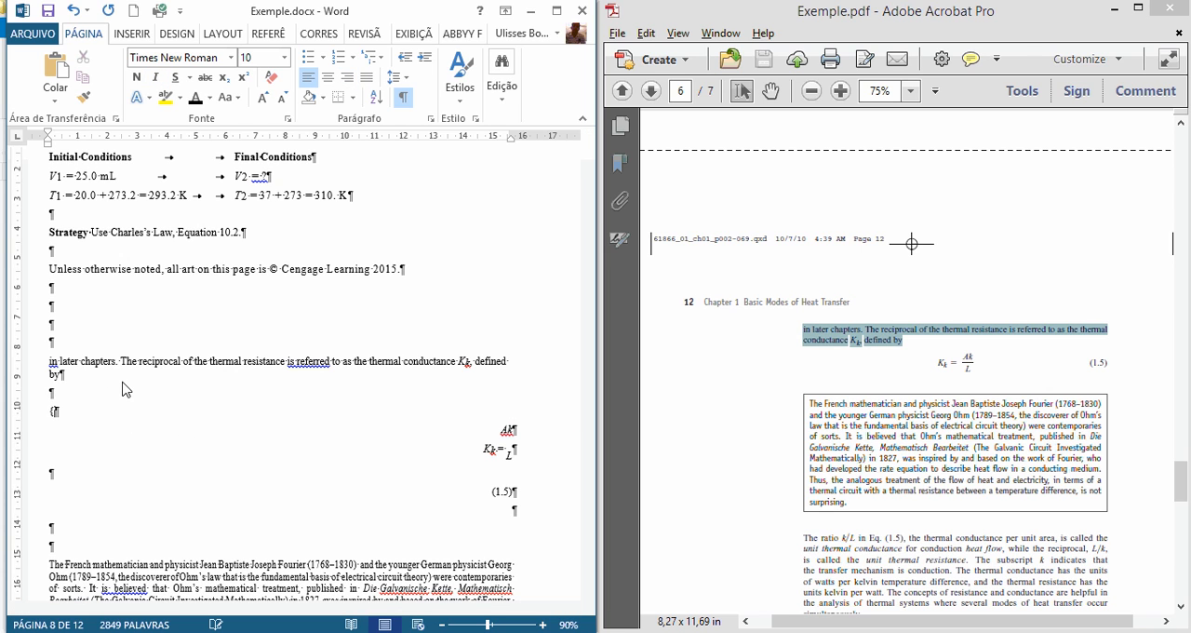
type("[F")
key("shift+Home")
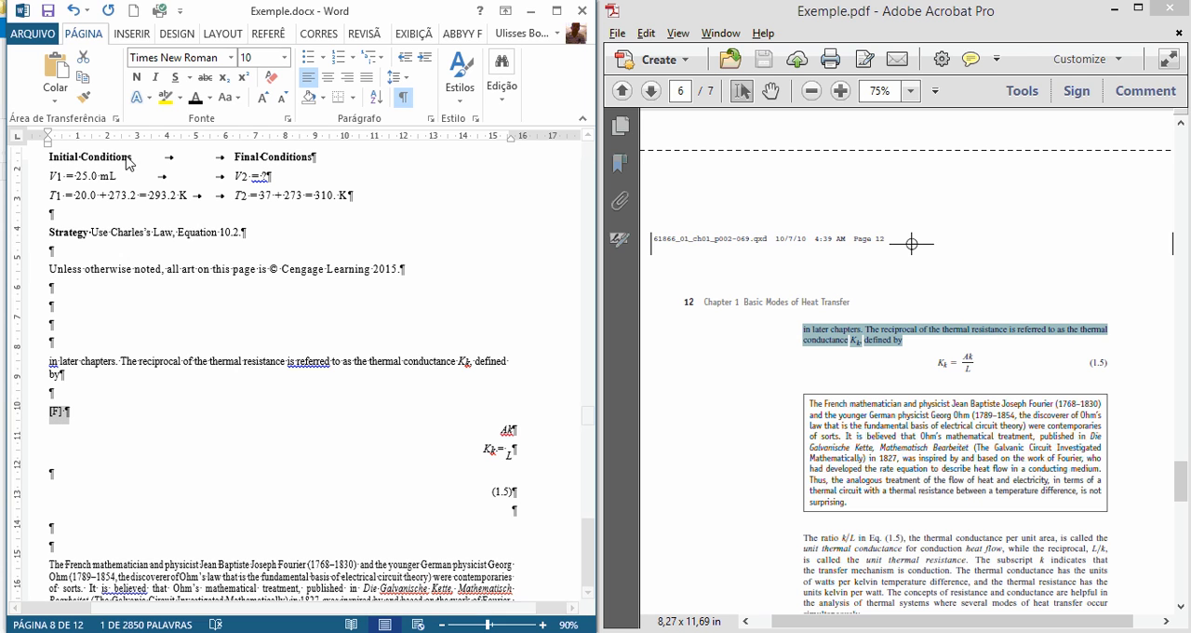
left_click(209, 97)
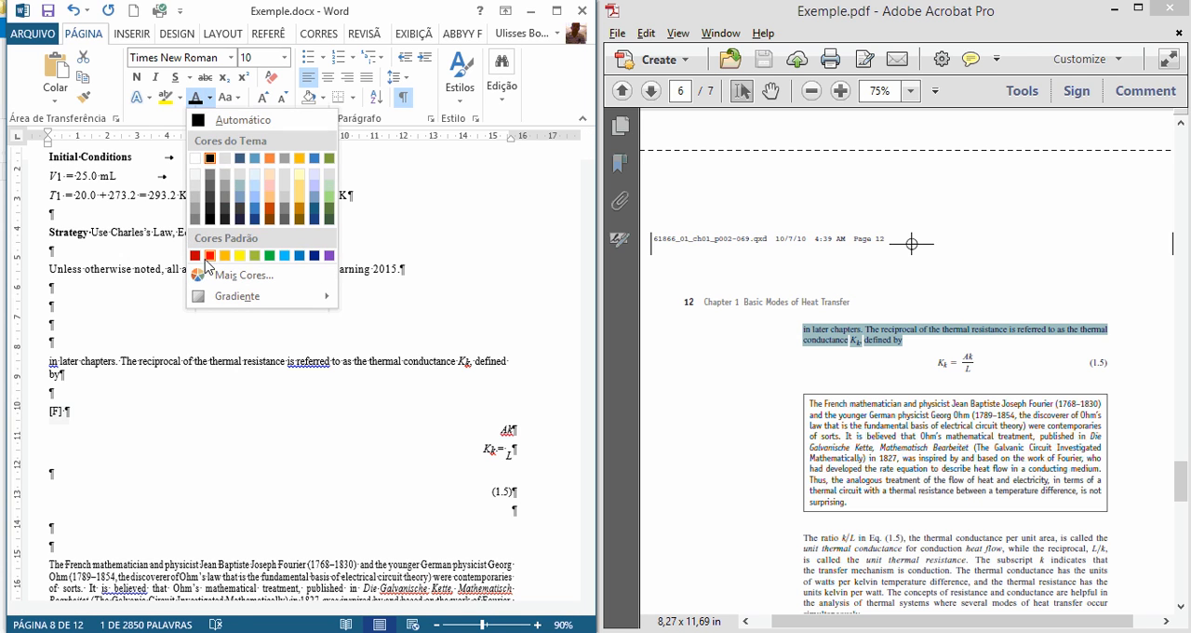
left_click(216, 257)
Step: Delete the broken K_k = Ak/L formula lines and the empty paragraph between "[F]" and "(1.5)"
left_click_drag(502, 432, 522, 458)
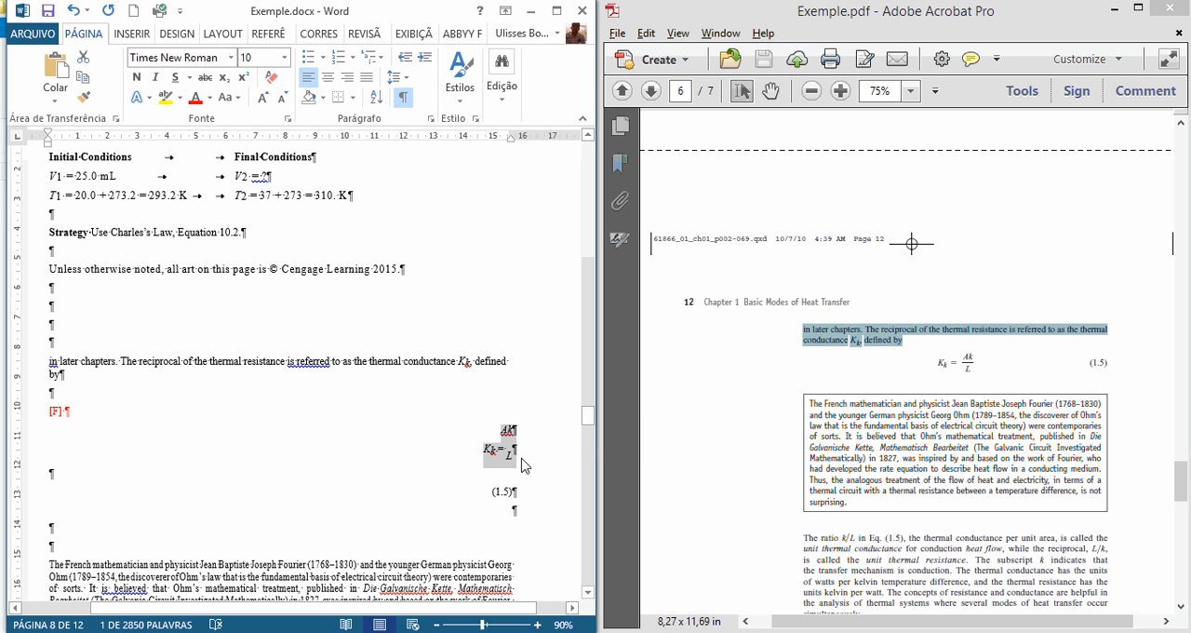
key("Delete")
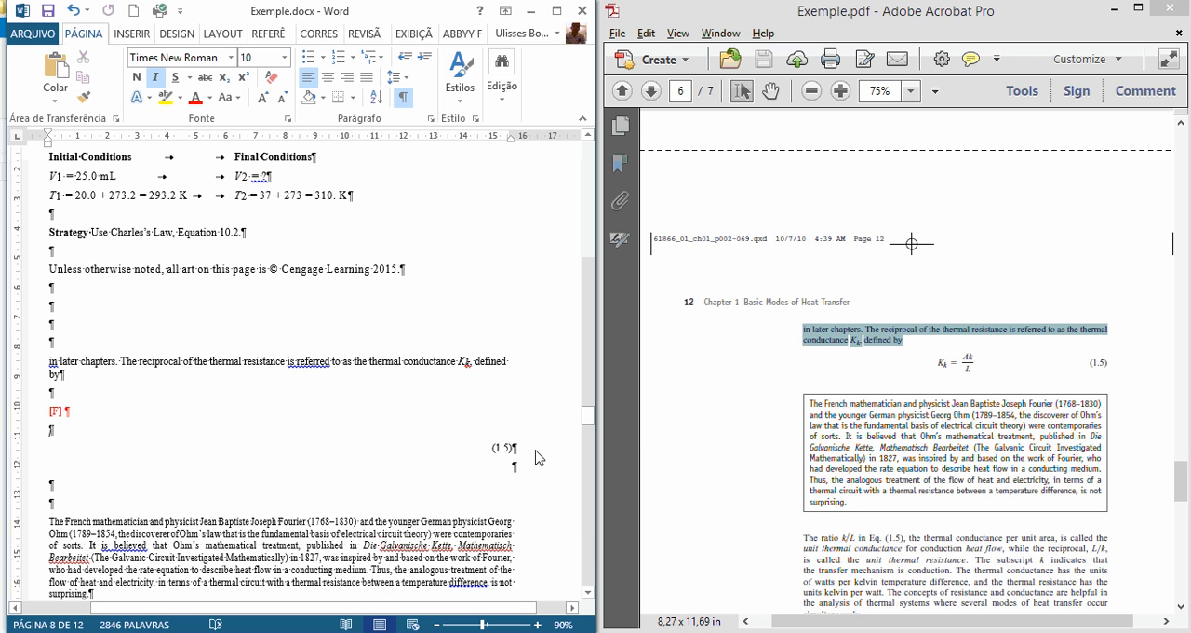
key("Delete")
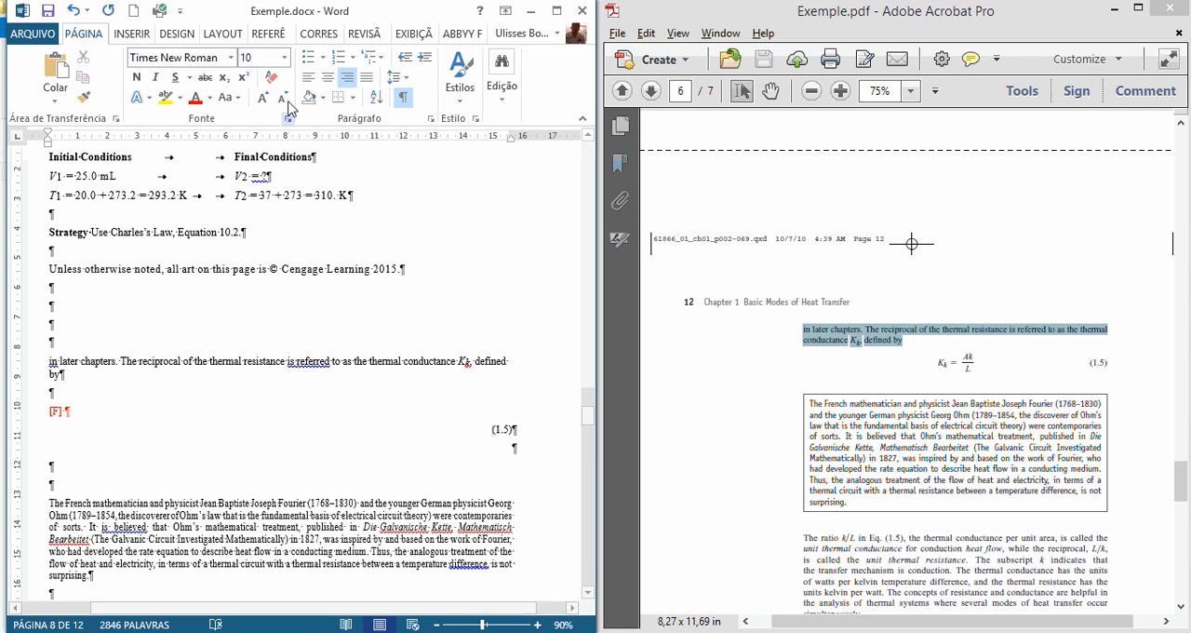
Step: Left-align the equation number "(1.5)" and reduce the empty paragraphs below it to one
key("ctrl+q")
left_click(171, 453)
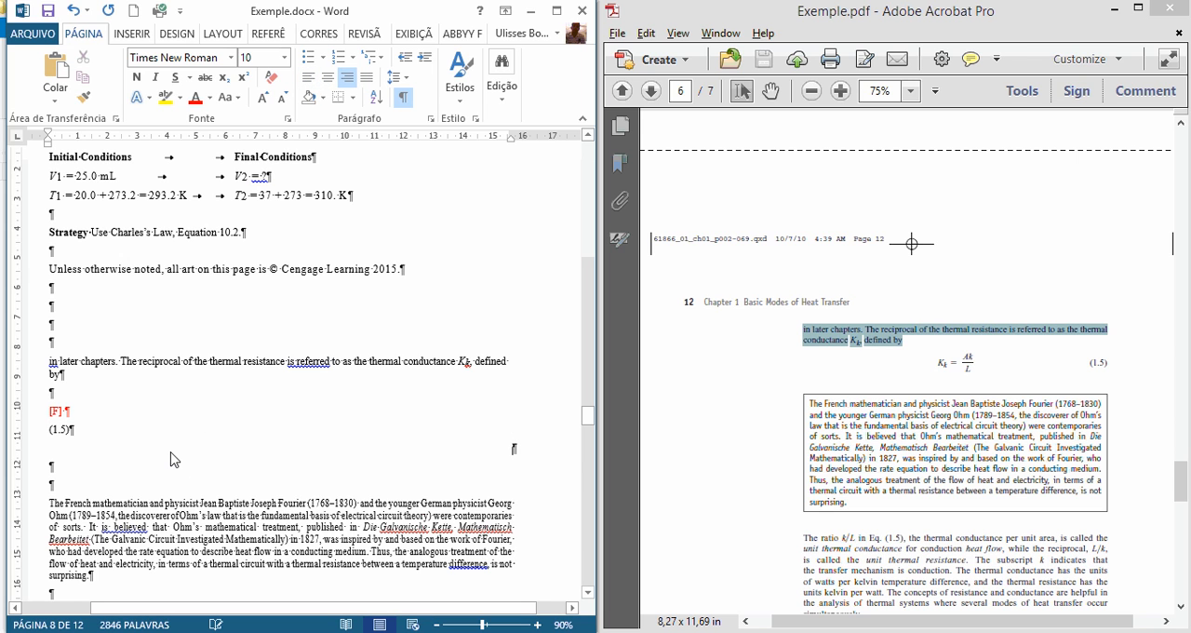
key("Delete")
key("Delete")
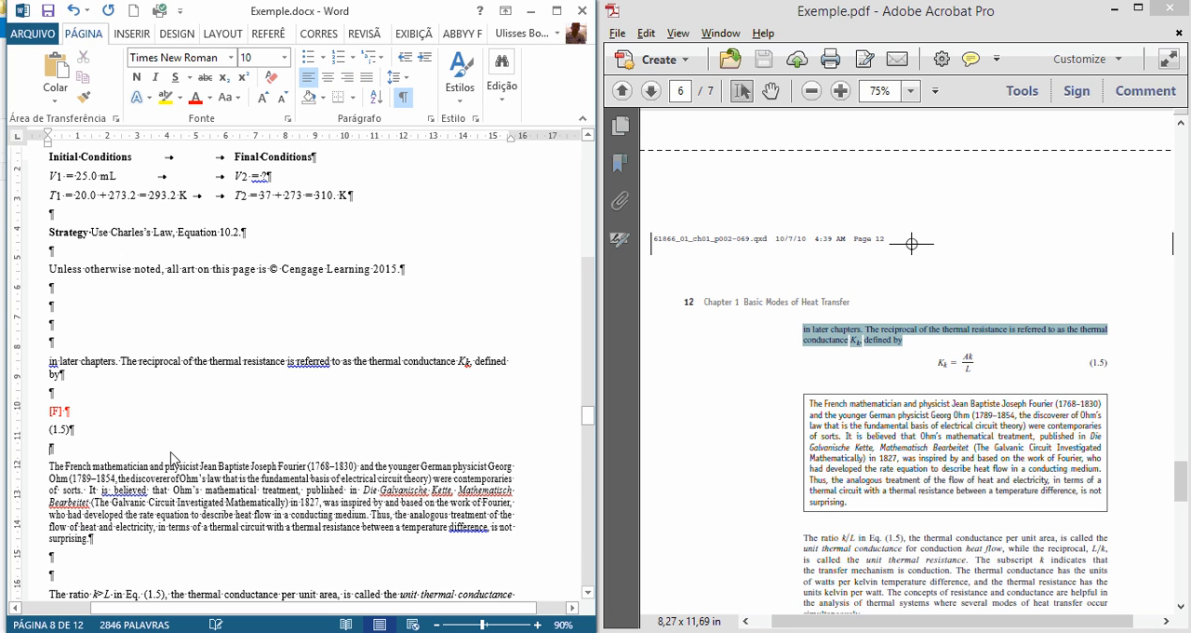
key("ctrl+j")
Step: Compare the Fourier and Ohm paragraph and the text following it with the PDF page at 100% zoom
scroll(261, 544, "down", 2)
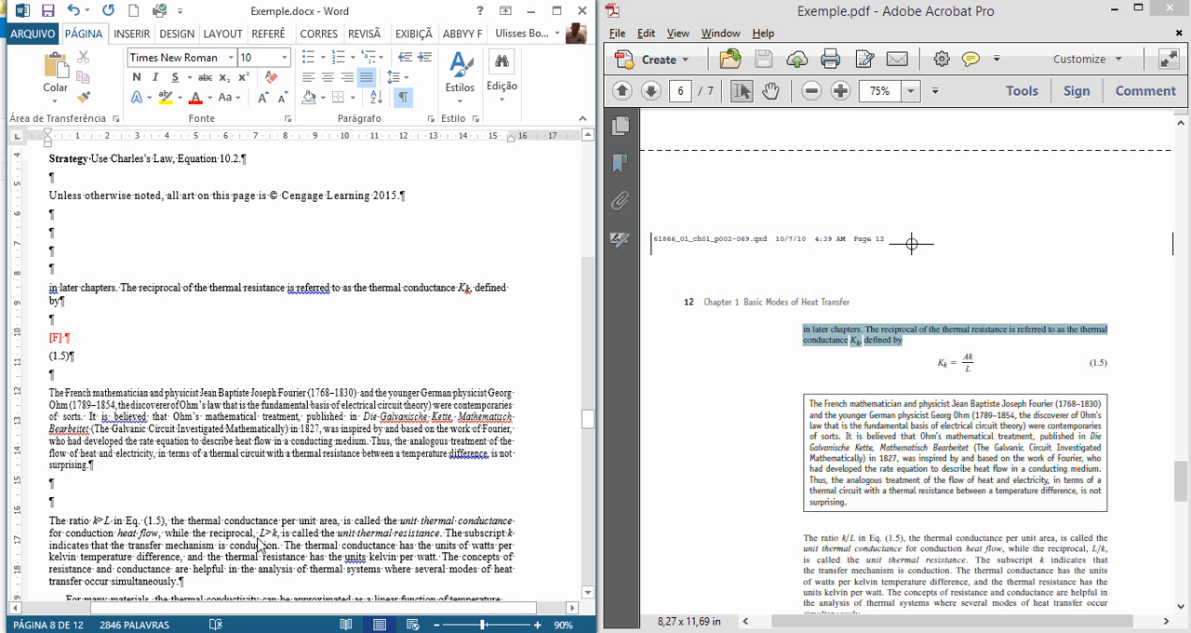
scroll(190, 389, "down", 1)
left_click(940, 450)
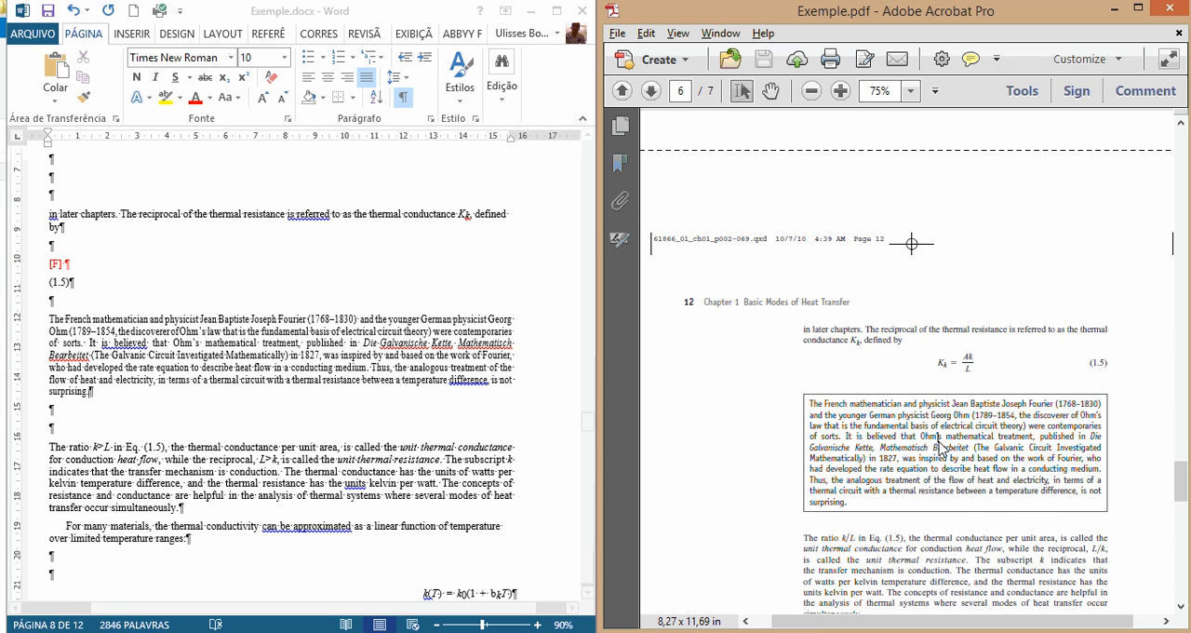
scroll(944, 454, "down", 1)
scroll(944, 455, "up", 1, "ctrl")
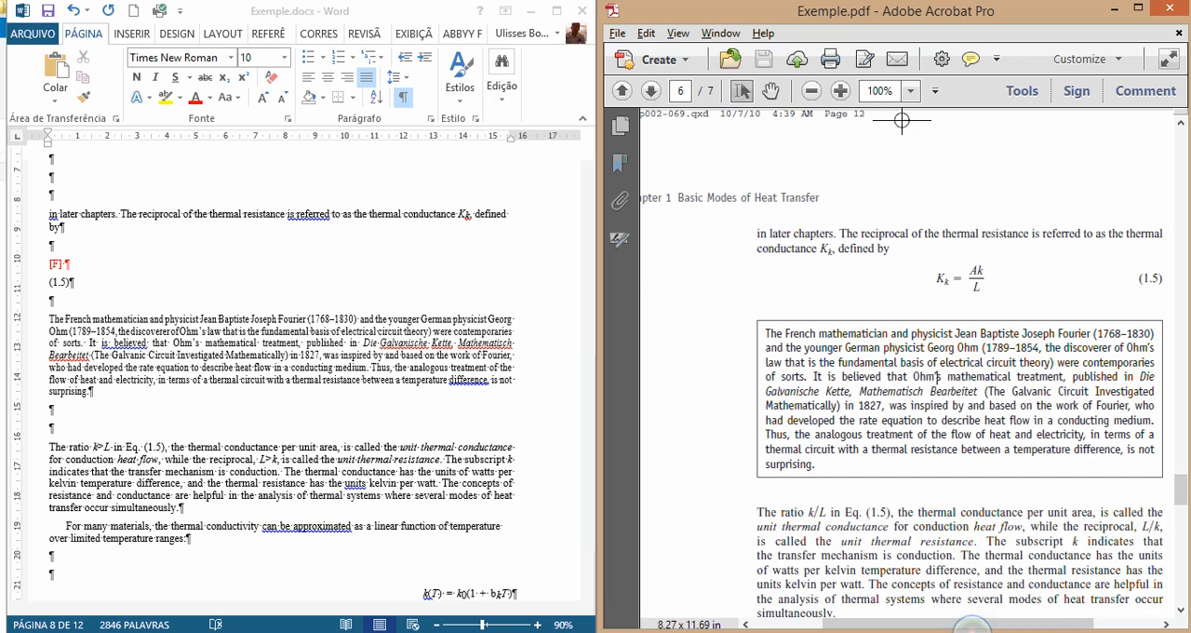
left_click_drag(973, 618, 1003, 624)
scroll(892, 502, "down", 2)
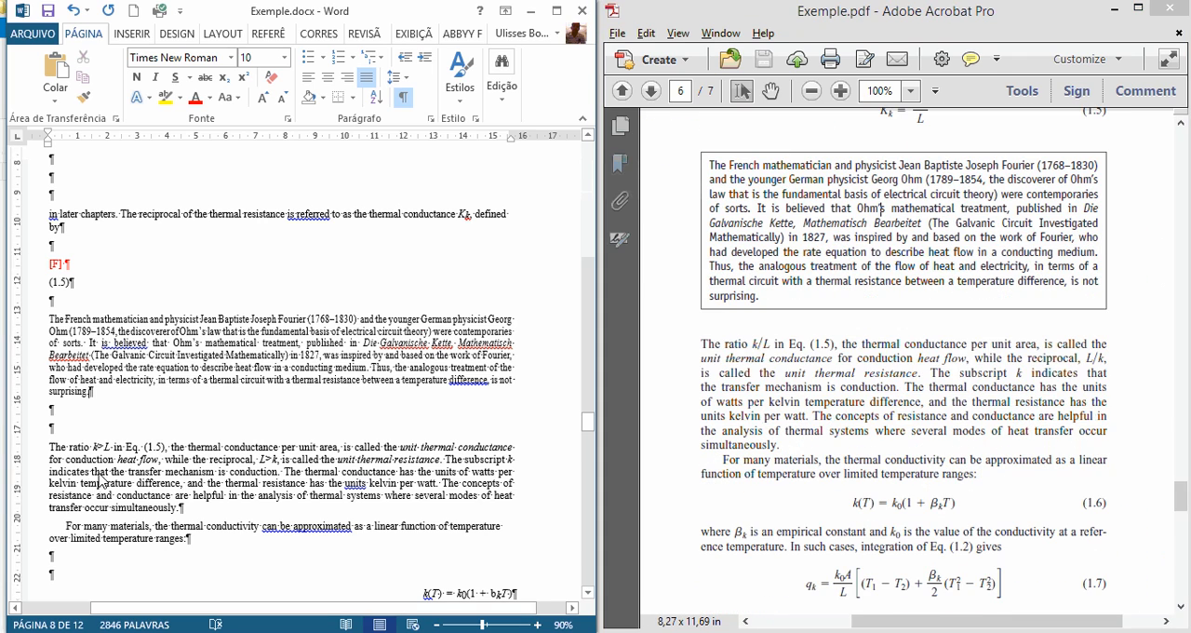
scroll(84, 465, "down", 2)
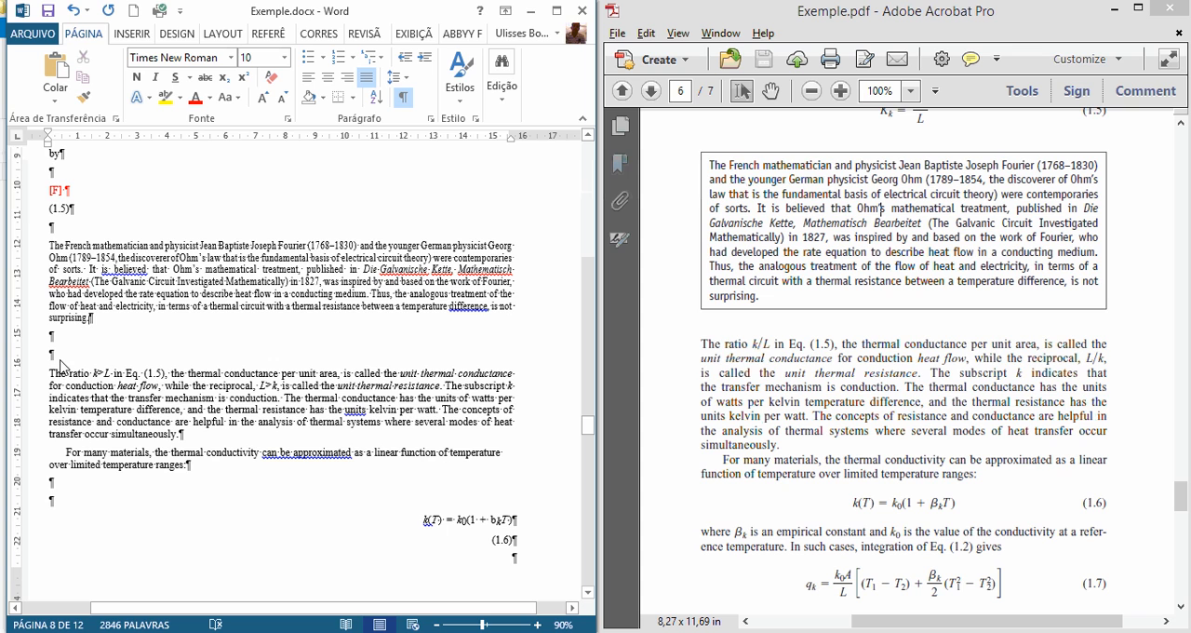
scroll(61, 366, "down", 1)
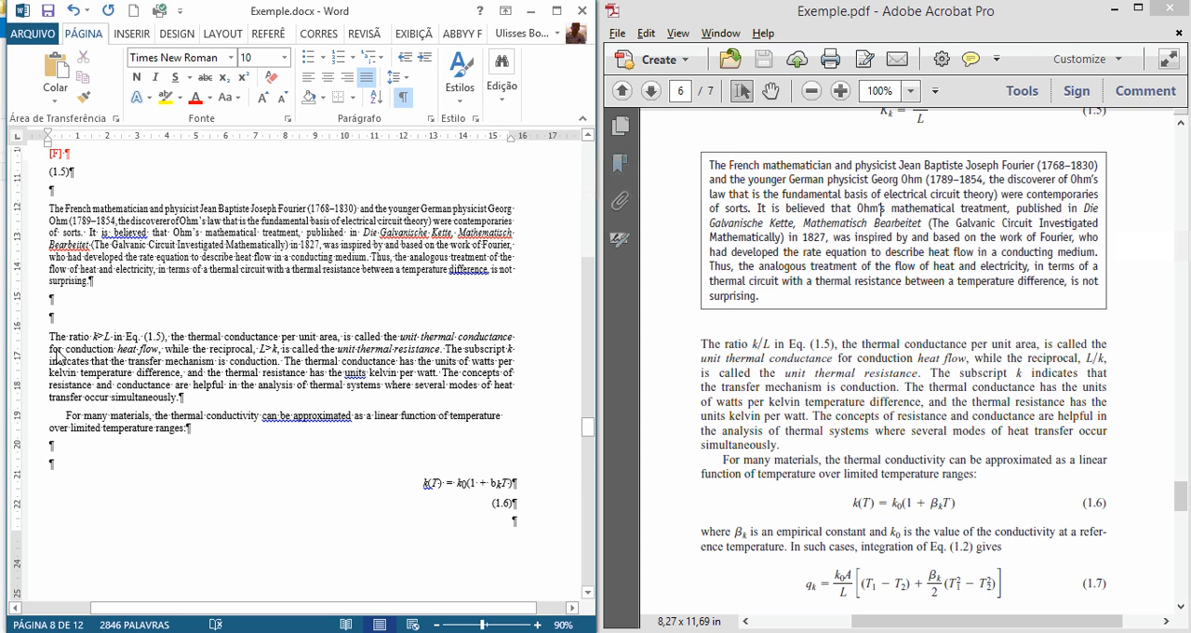
Step: Correct "k>L" to "k/L" in the paragraph starting "The ratio", matching the PDF
mouse_move(752, 350)
left_mouse_down()
mouse_move(775, 357)
mouse_move(751, 352)
left_mouse_up()
left_click(763, 358)
left_click(763, 355)
left_click(759, 370)
left_click_drag(96, 336, 103, 336)
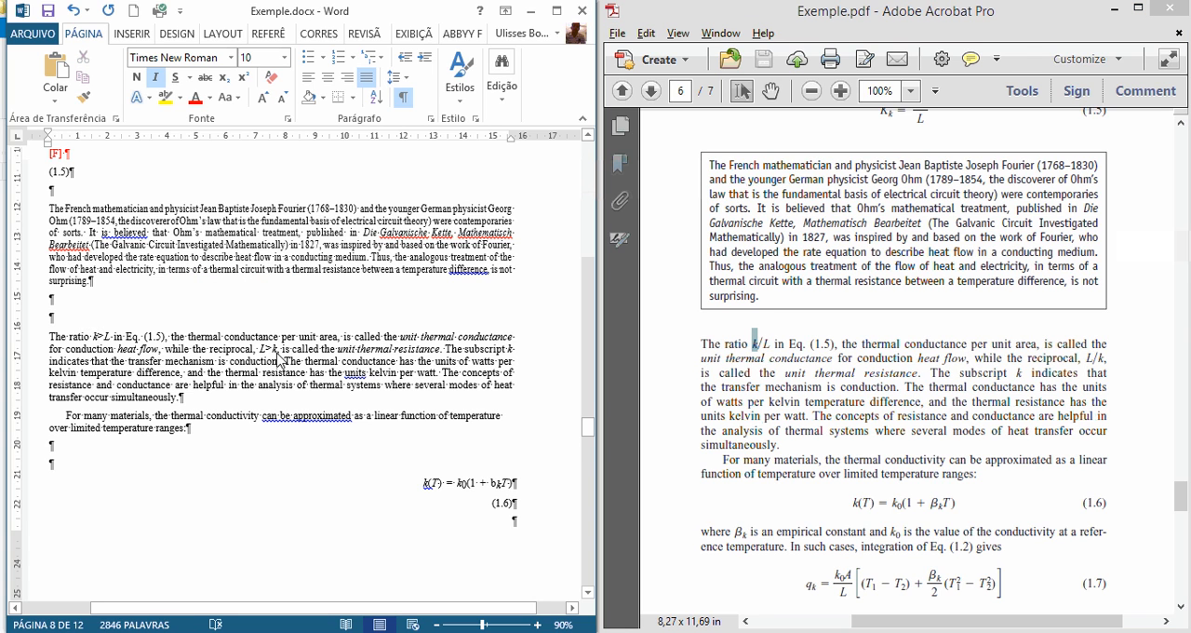
key("Delete")
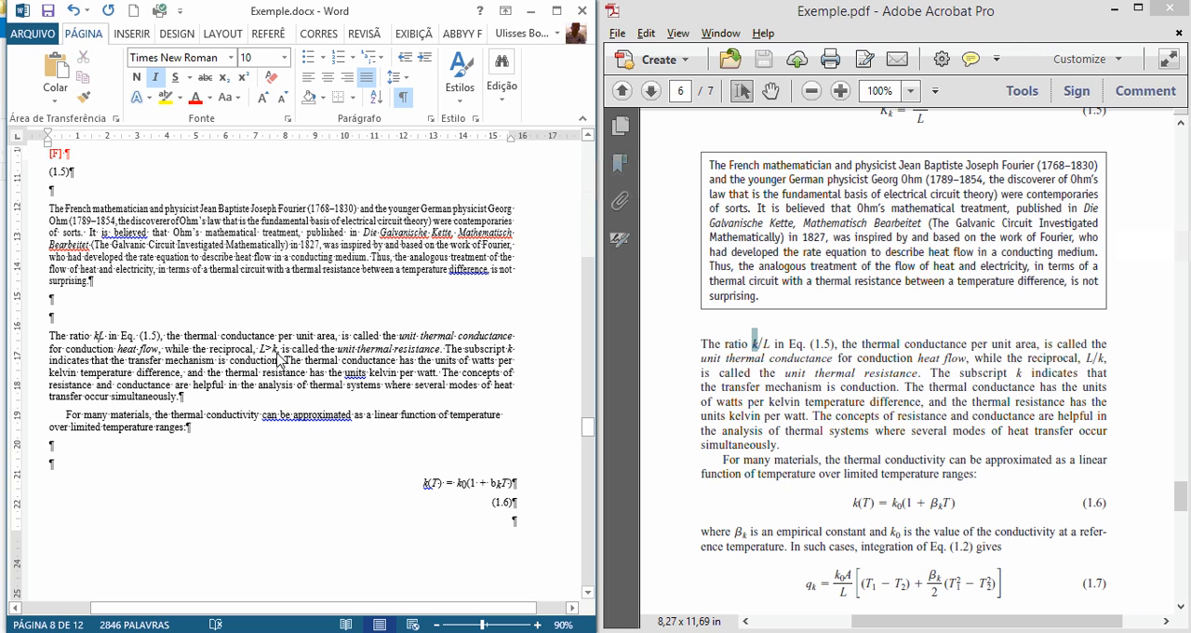
type("/")
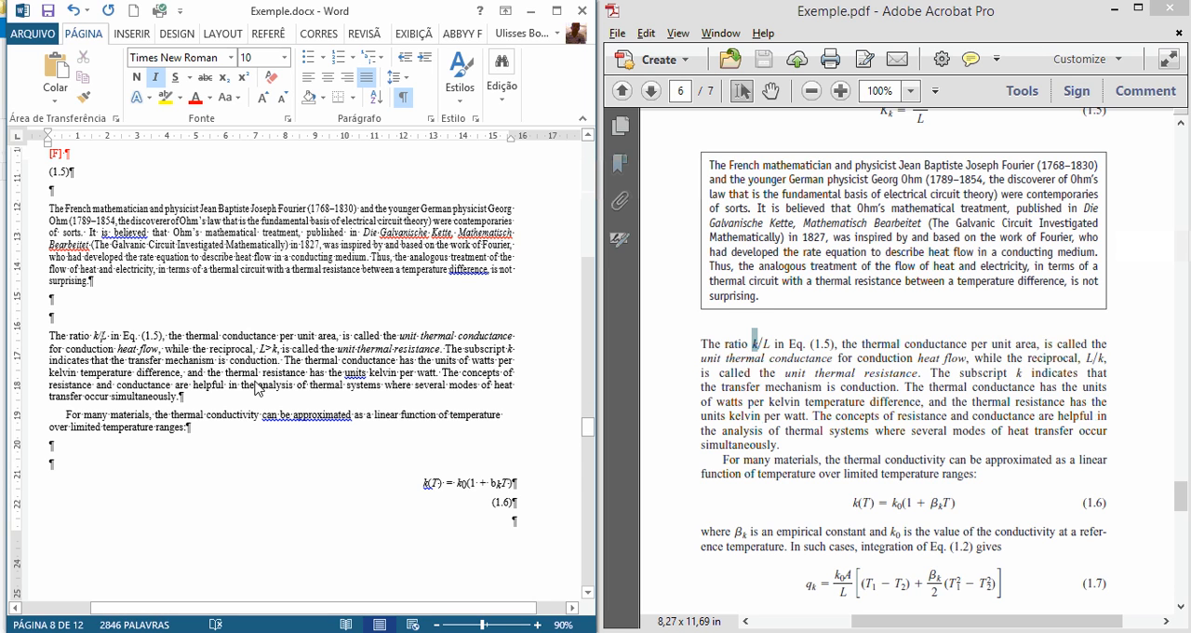
Step: Left-align the whole document, including the k(T) formula and "(1.6)", and remove one empty paragraph above the formula
scroll(261, 386, "down", 3)
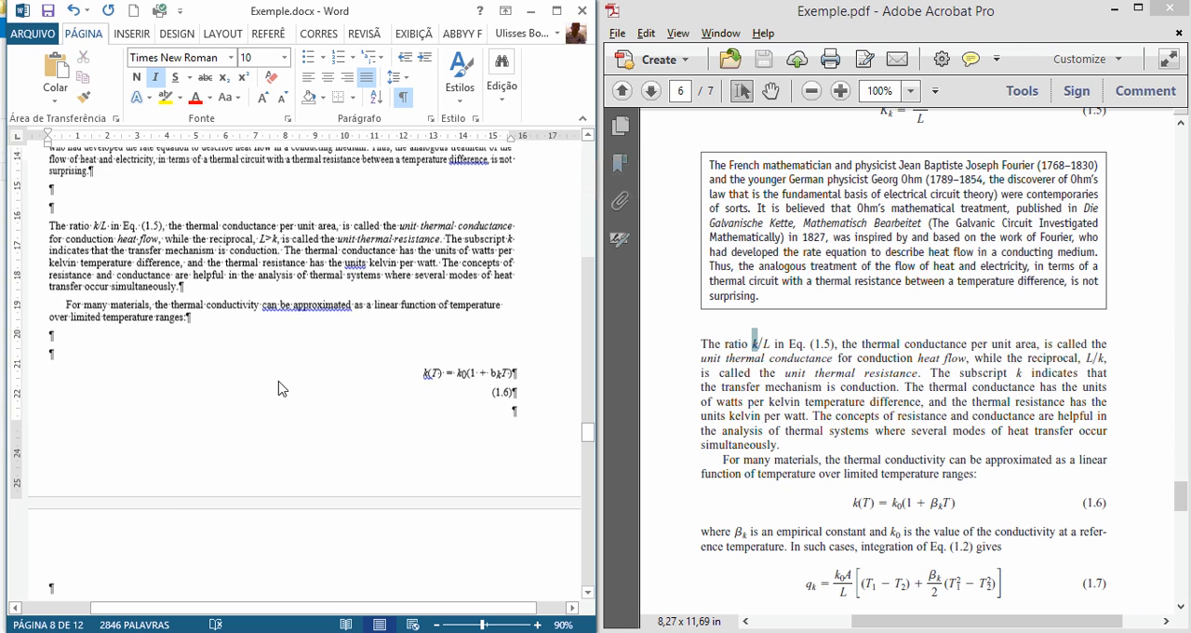
left_click(376, 387)
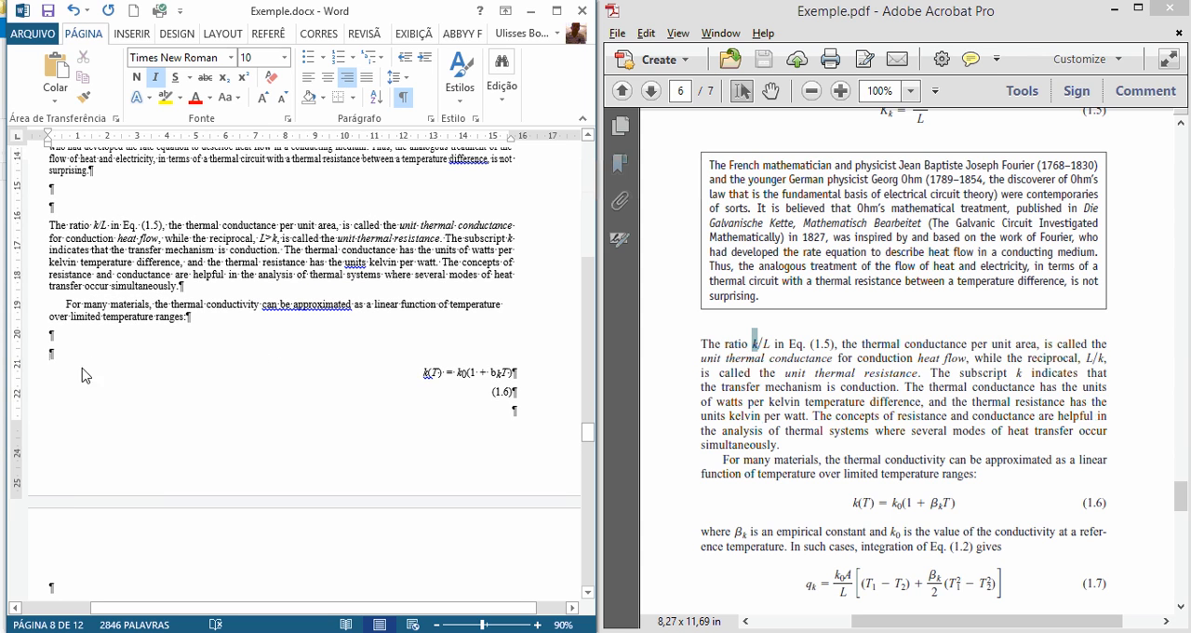
left_click_drag(86, 375, 116, 439)
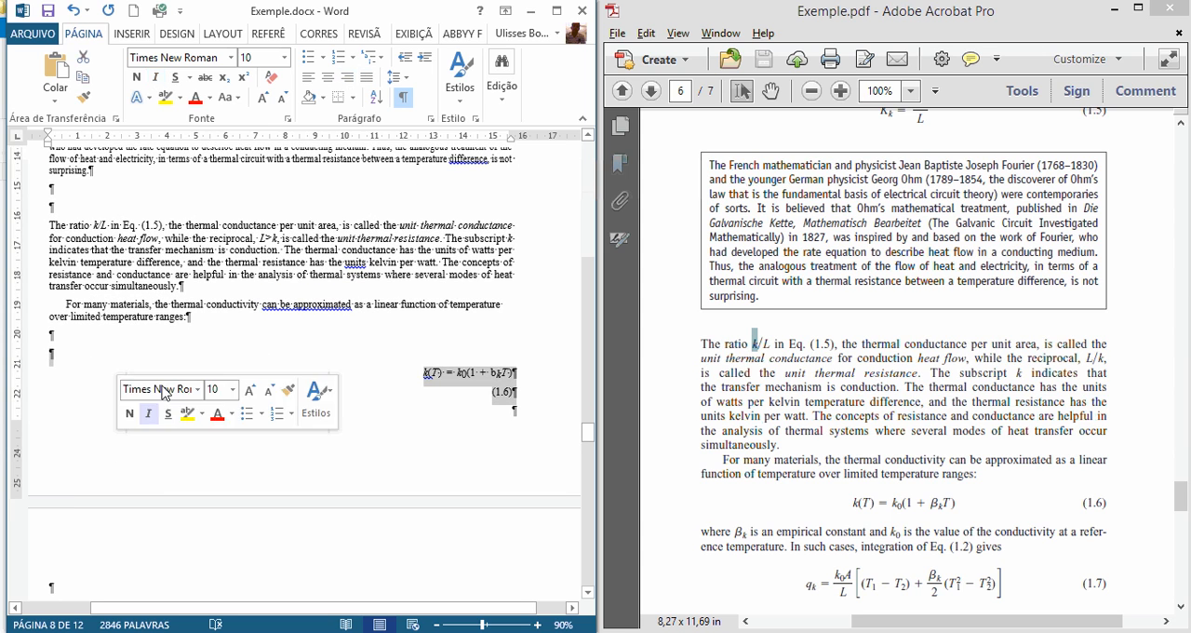
left_click(309, 80)
key("ctrl+t")
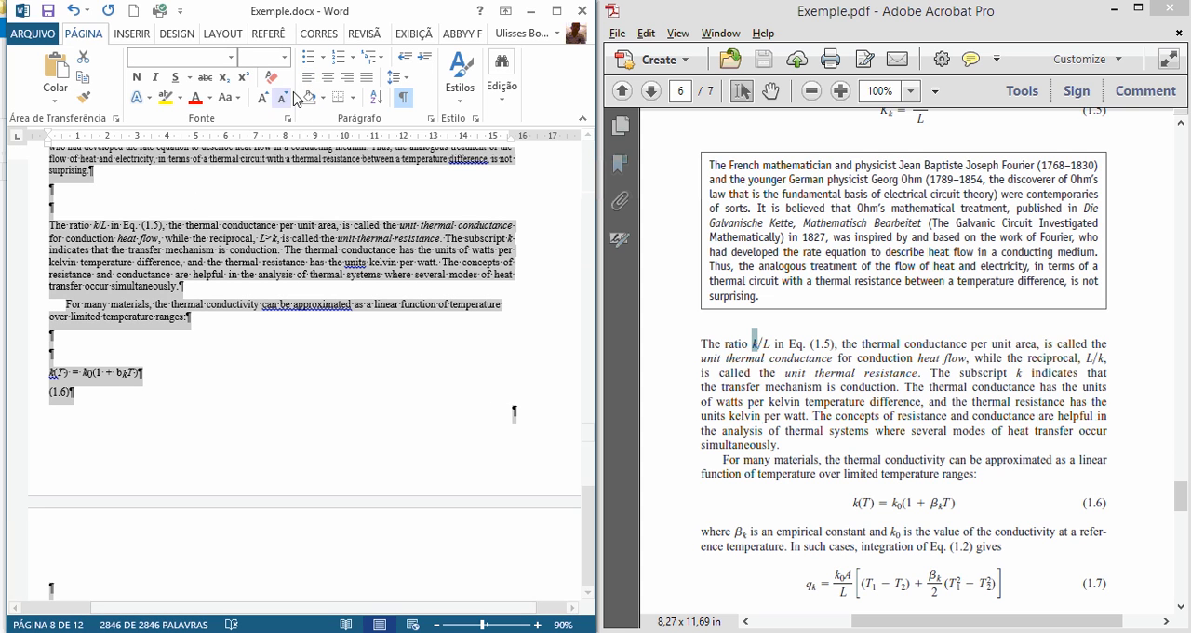
left_click(90, 383)
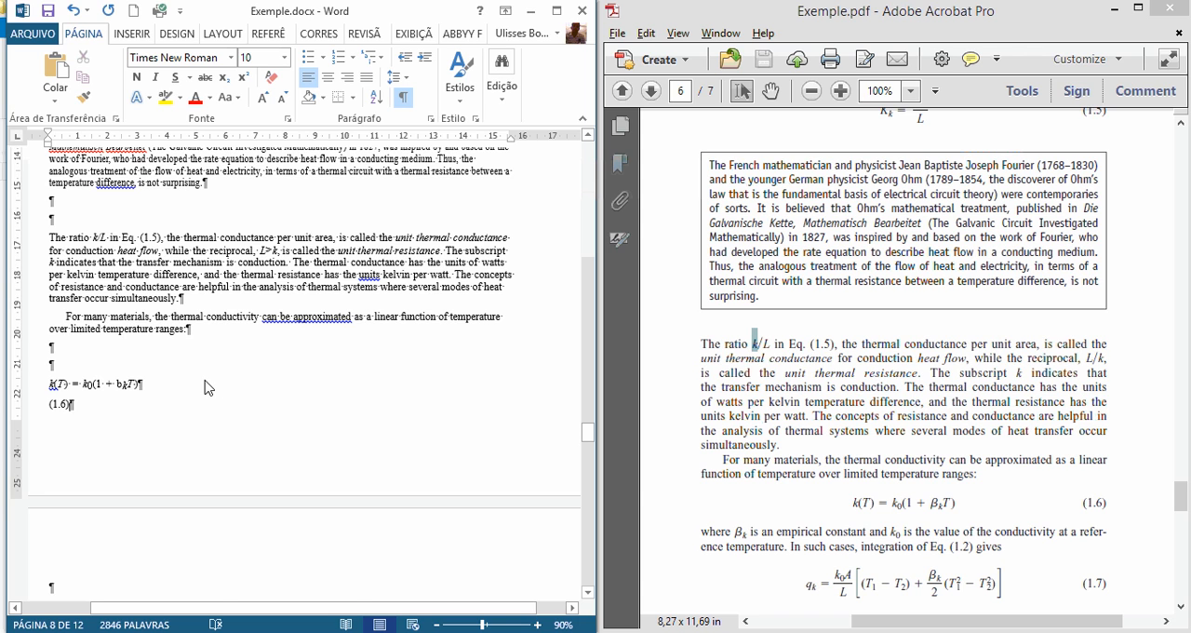
scroll(149, 405, "down", 1)
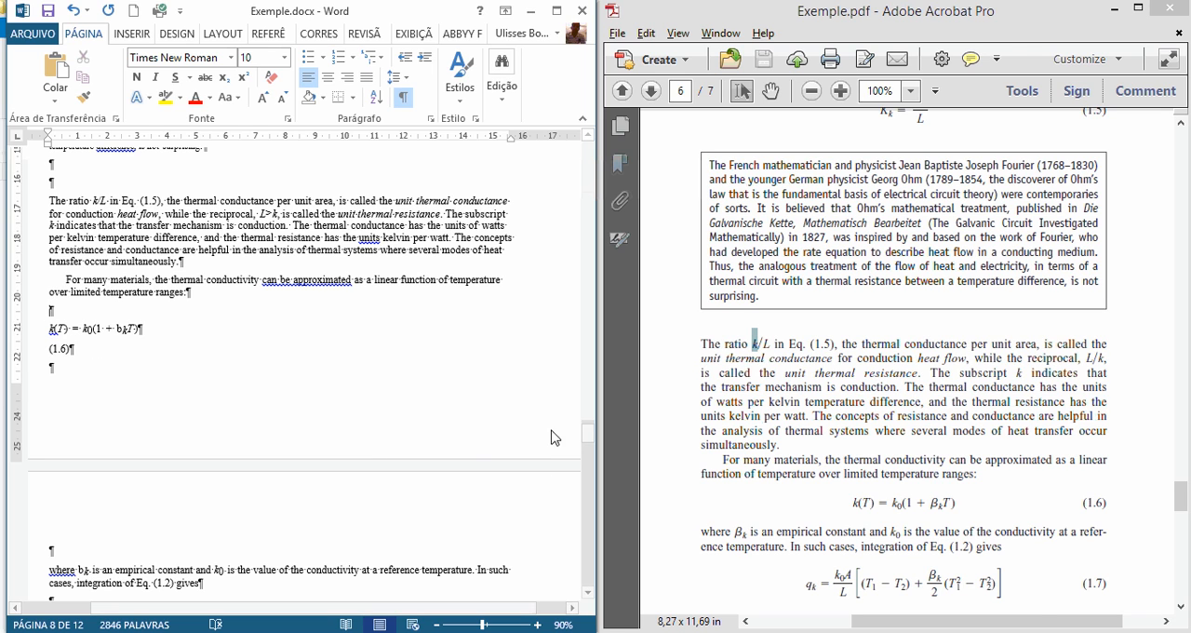
Step: Check the β symbol in the PDF's equation (1.6) and replace the "b" in the k(T) formula with "[B]"
left_click(859, 503)
left_click_drag(873, 502, 963, 509)
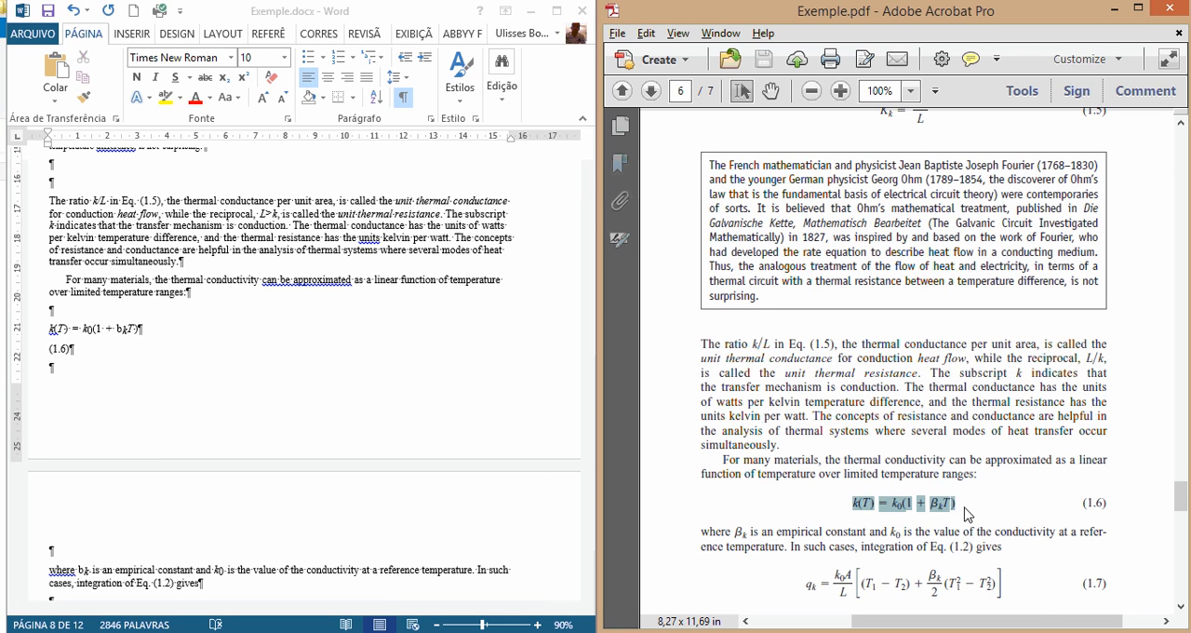
left_click(931, 526)
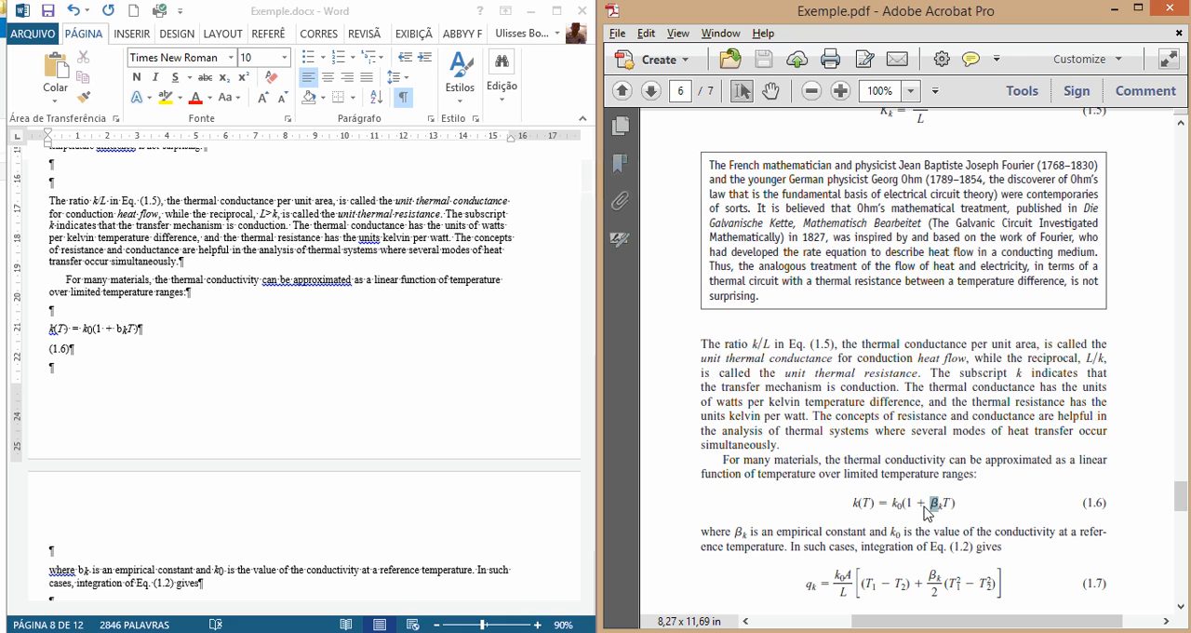
left_click_drag(934, 505, 938, 505)
key("ctrl+c")
left_click(111, 327)
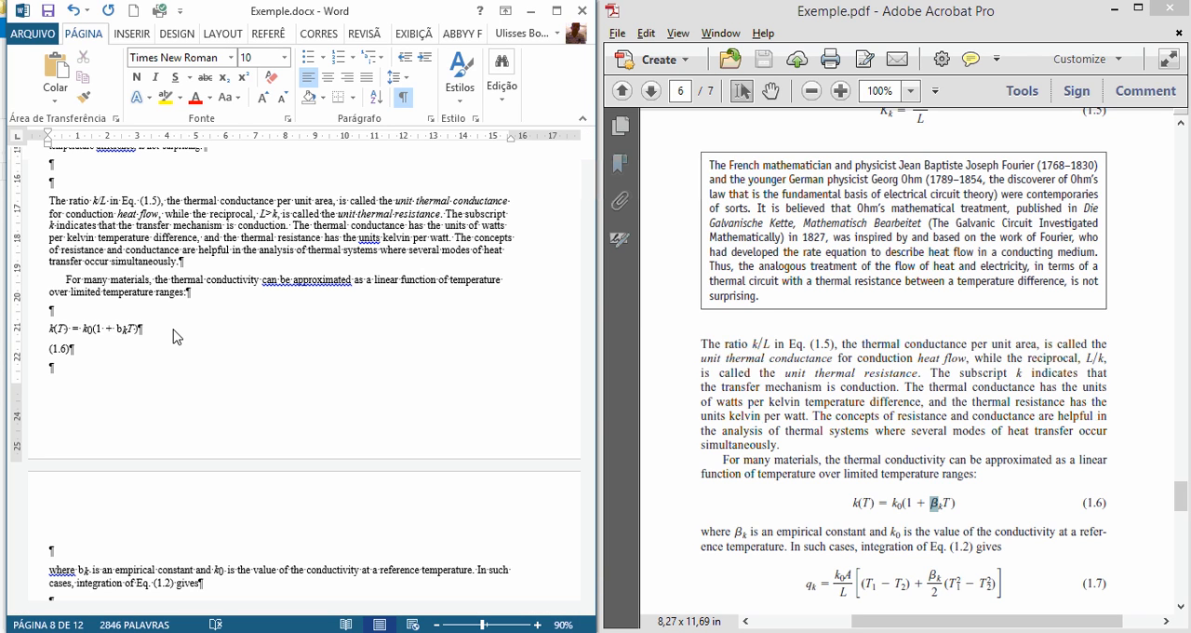
key("ctrl+v")
type("b")
key("BackSpace")
type("B]")
key("Delete")
Step: Colour the "[B]" marker in the k(T) formula red
key("shift+Left")
key("shift+Left")
key("shift+Left")
key("shift+Left")
key("shift+Left")
key("shift+Left")
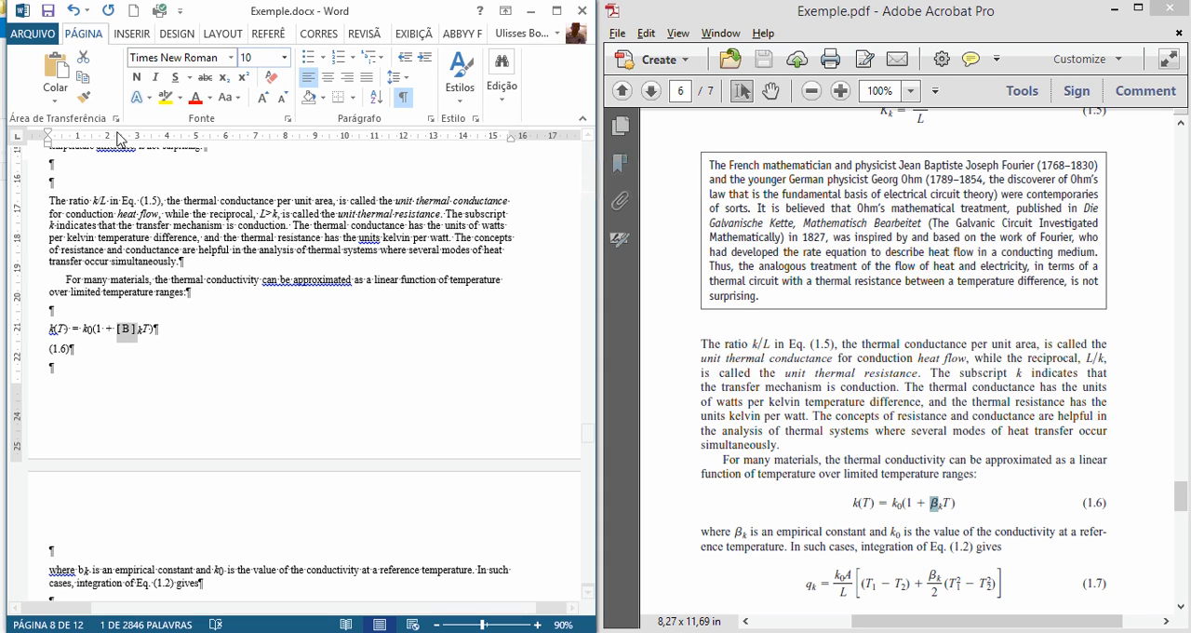
left_click(195, 97)
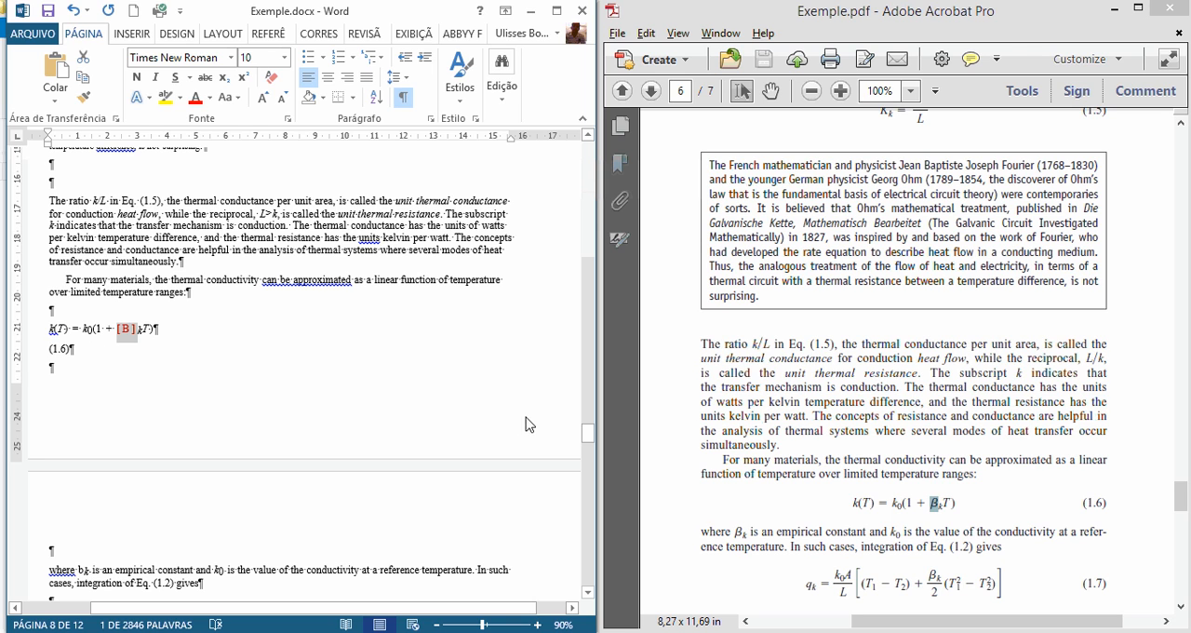
left_click(936, 509)
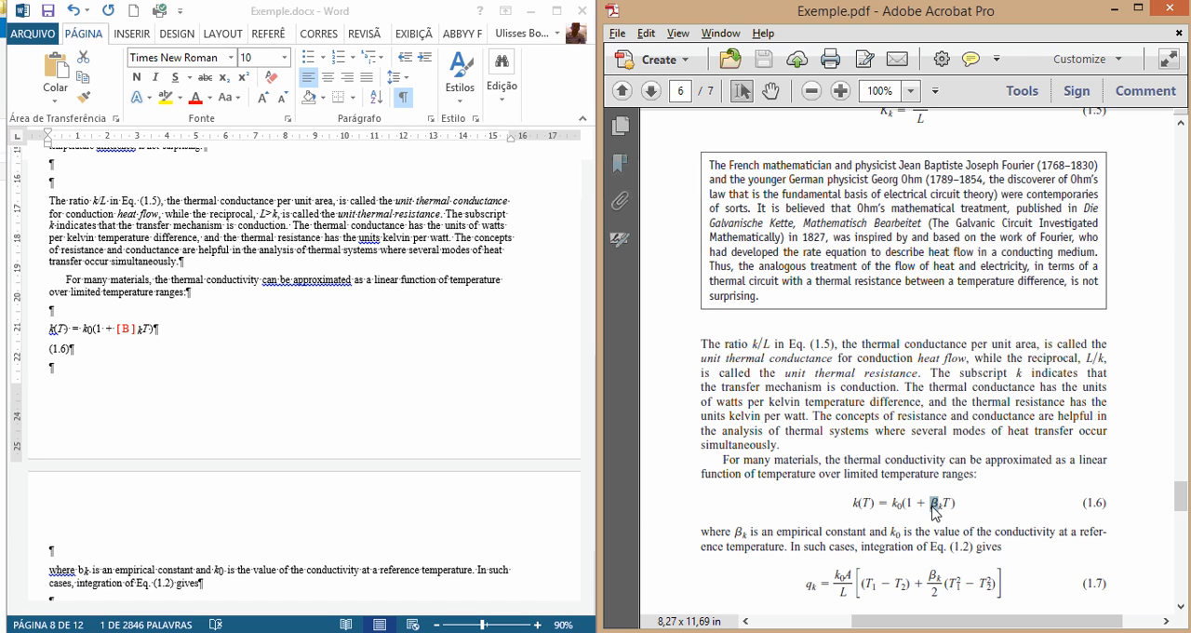
Step: Check the β symbol in the PDF's paragraph below equation (1.6) and replace the "b" in "where bk is an empirical constant" with "[B]"
left_click(149, 347)
left_click(139, 335)
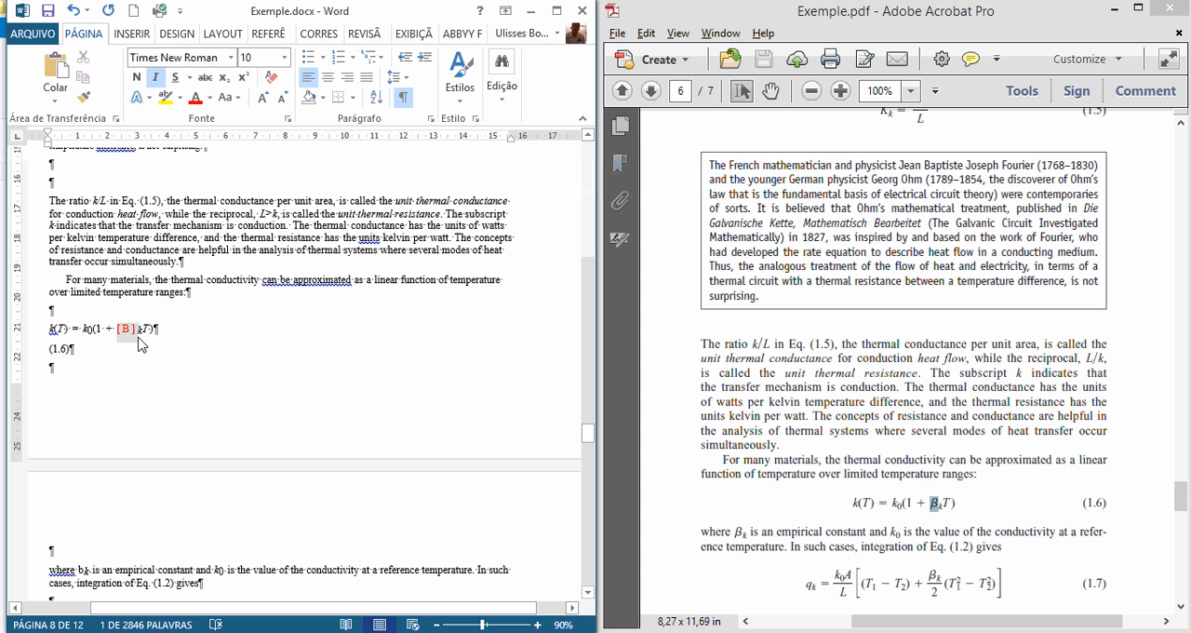
scroll(288, 438, "down", 1)
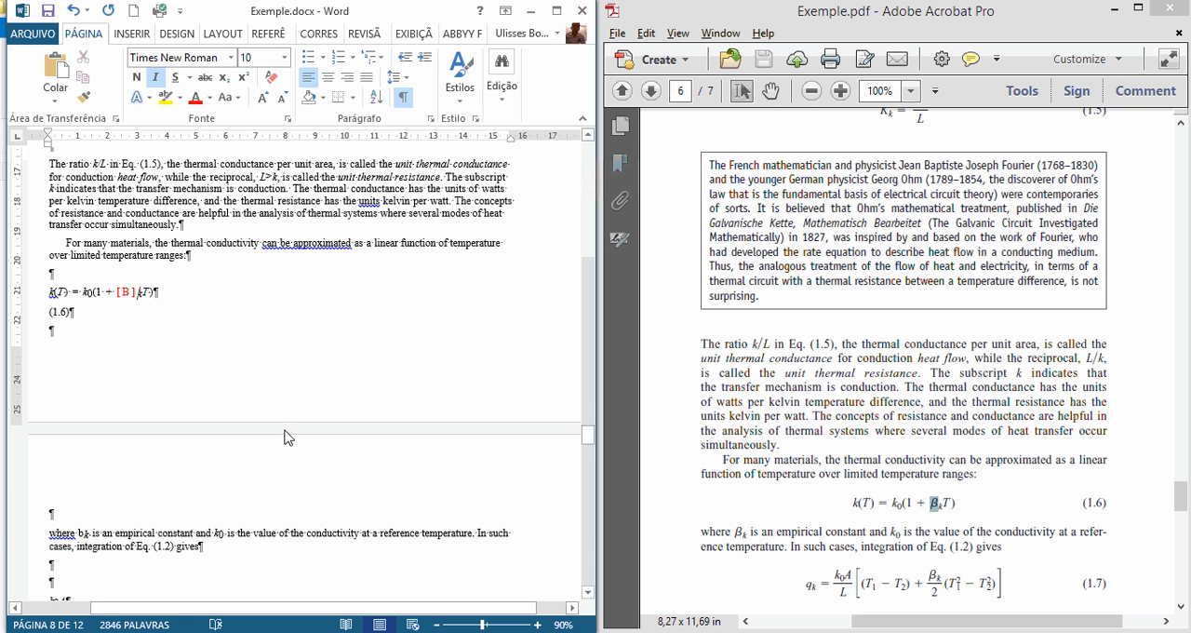
left_click(133, 350)
scroll(277, 420, "down", 1)
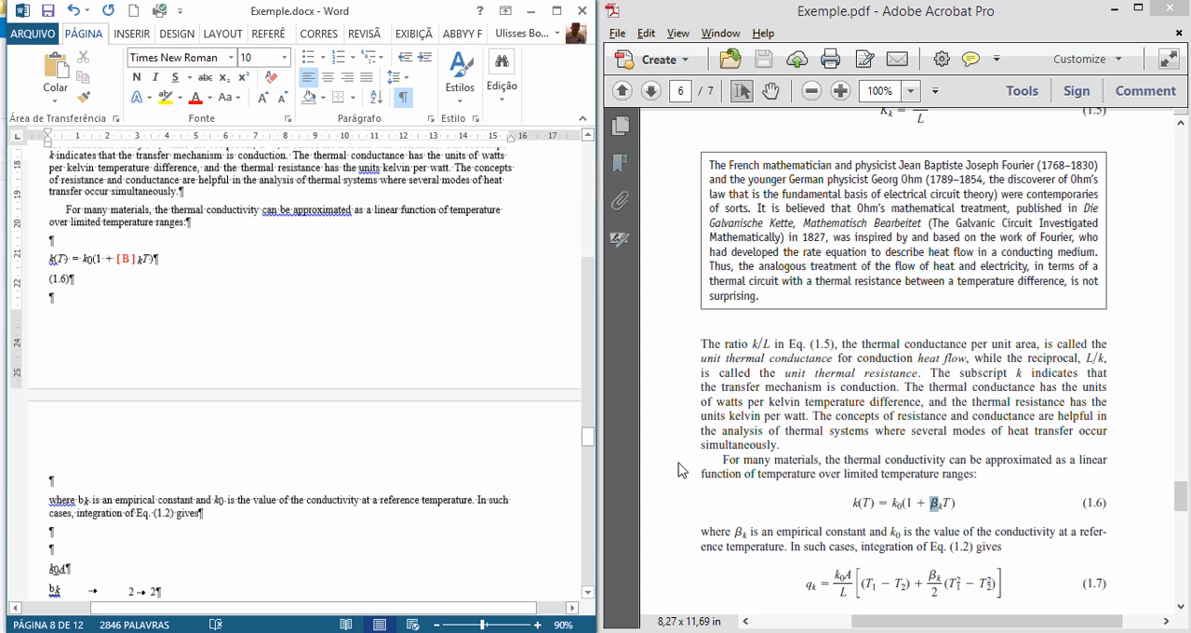
scroll(221, 474, "down", 5)
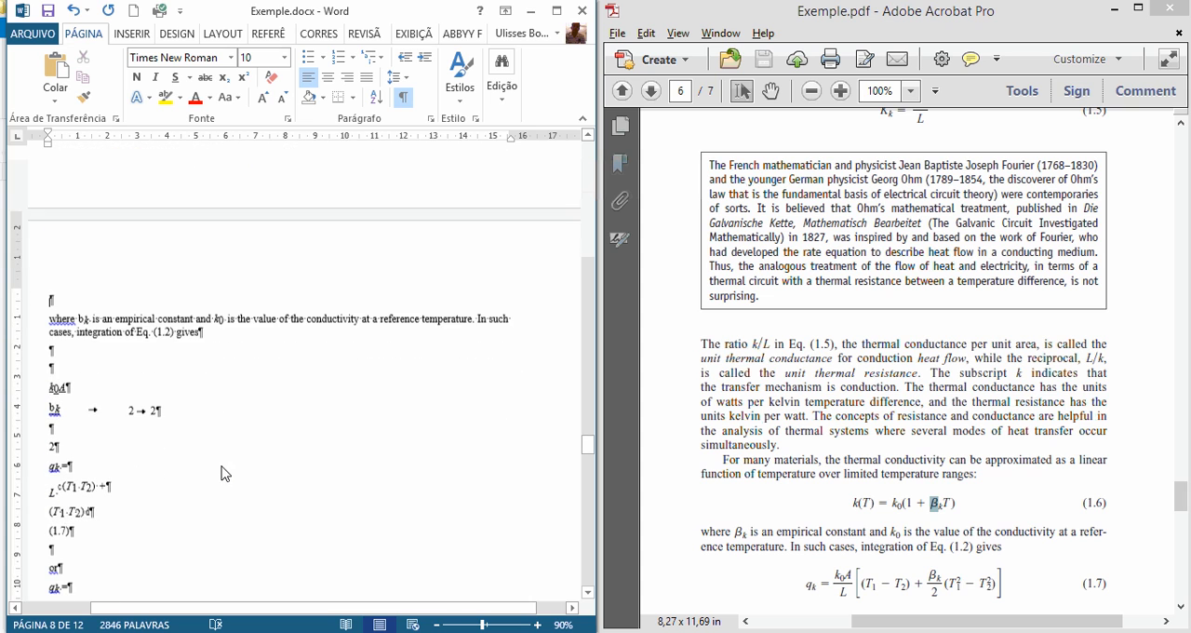
left_click(719, 450)
scroll(723, 463, "down", 4)
left_click_drag(735, 364, 748, 368)
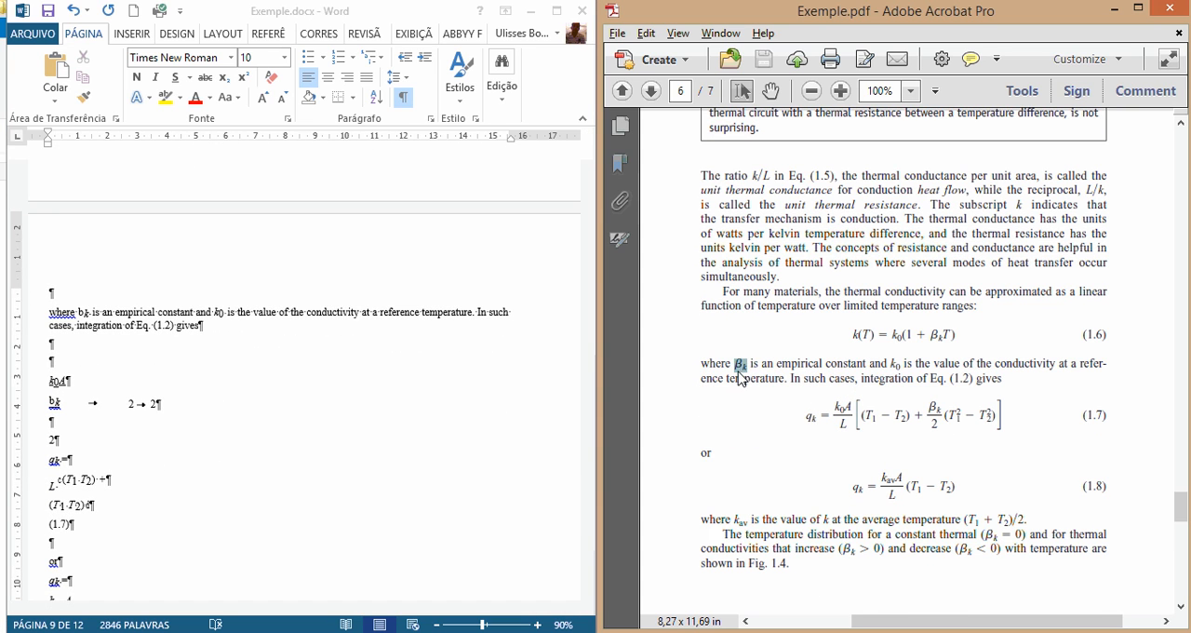
left_click(79, 313)
key("shift+Right")
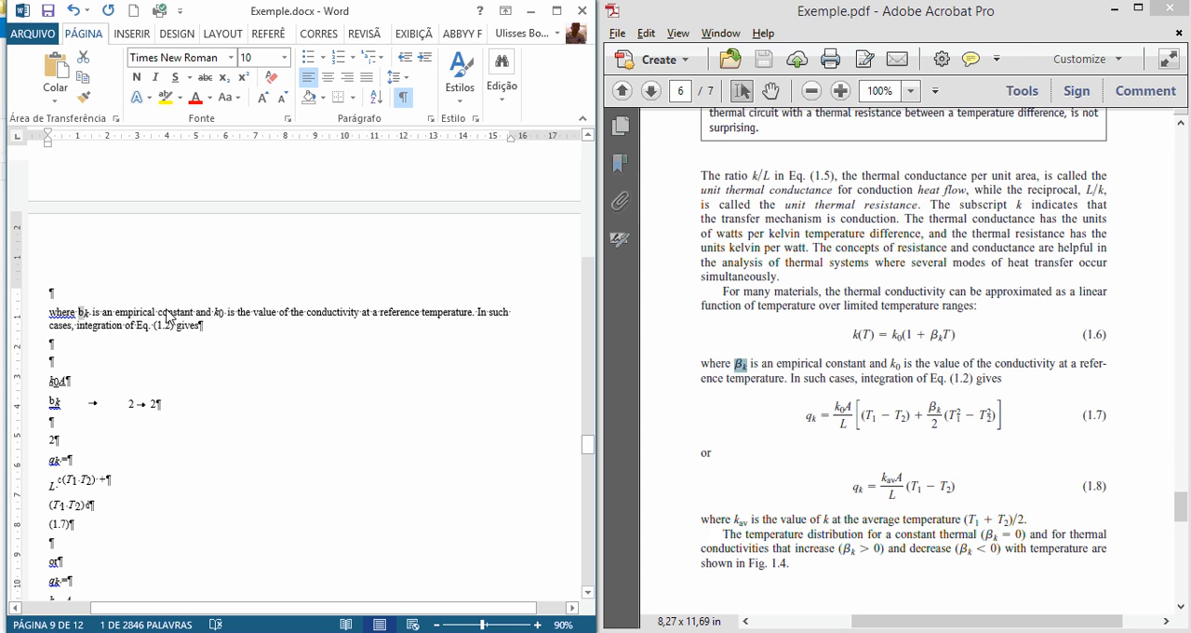
type("[")
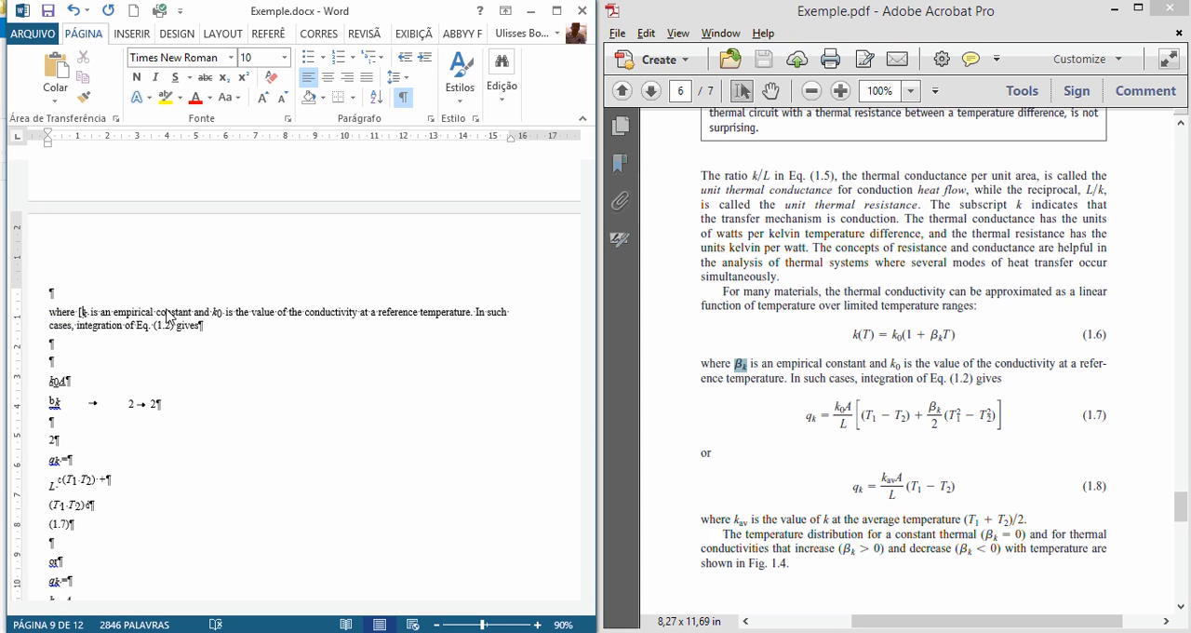
type("B]")
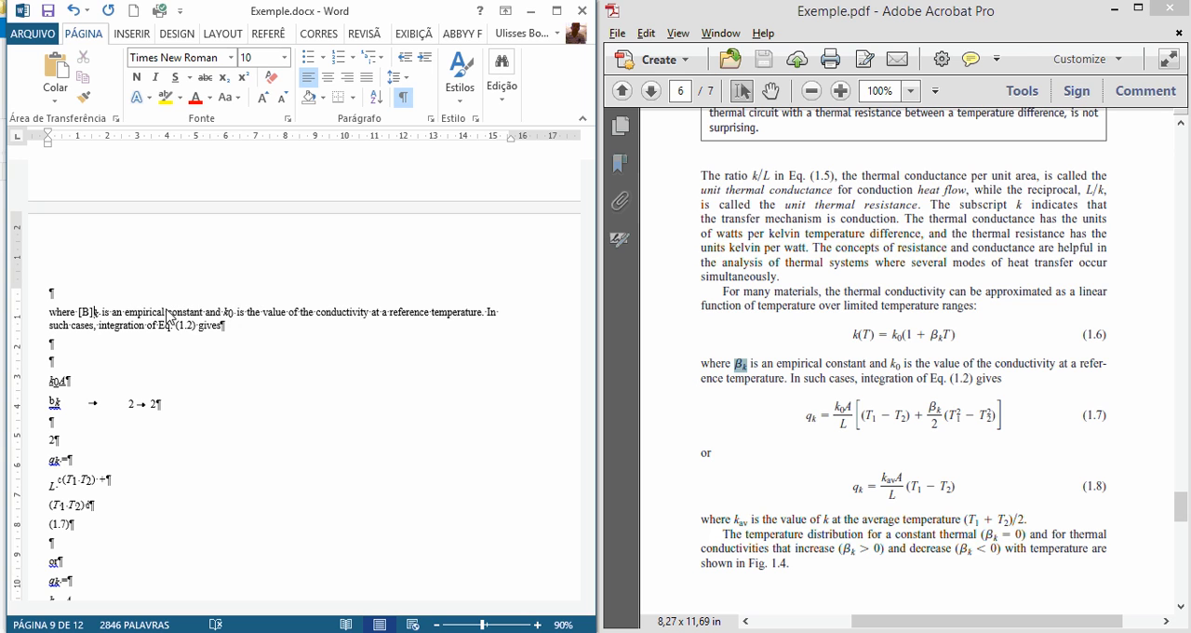
Step: Colour the "[B]" marker in the paragraph starting "where" red
key("shift+Left")
key("shift+Left")
key("shift+Left")
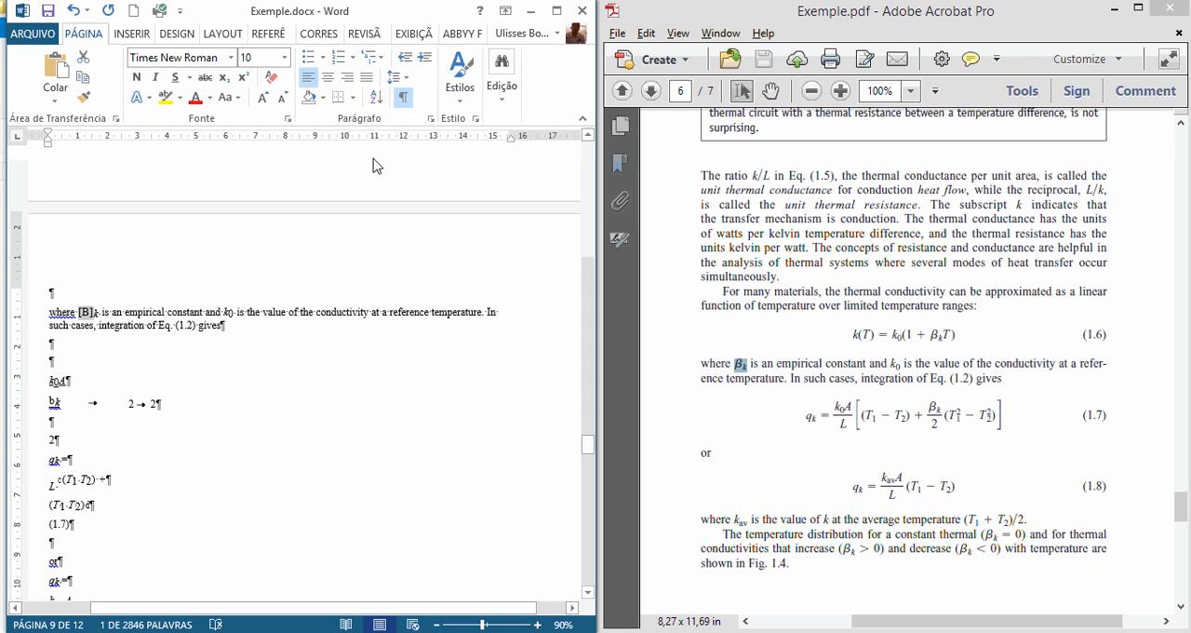
left_click(196, 97)
left_click(95, 324)
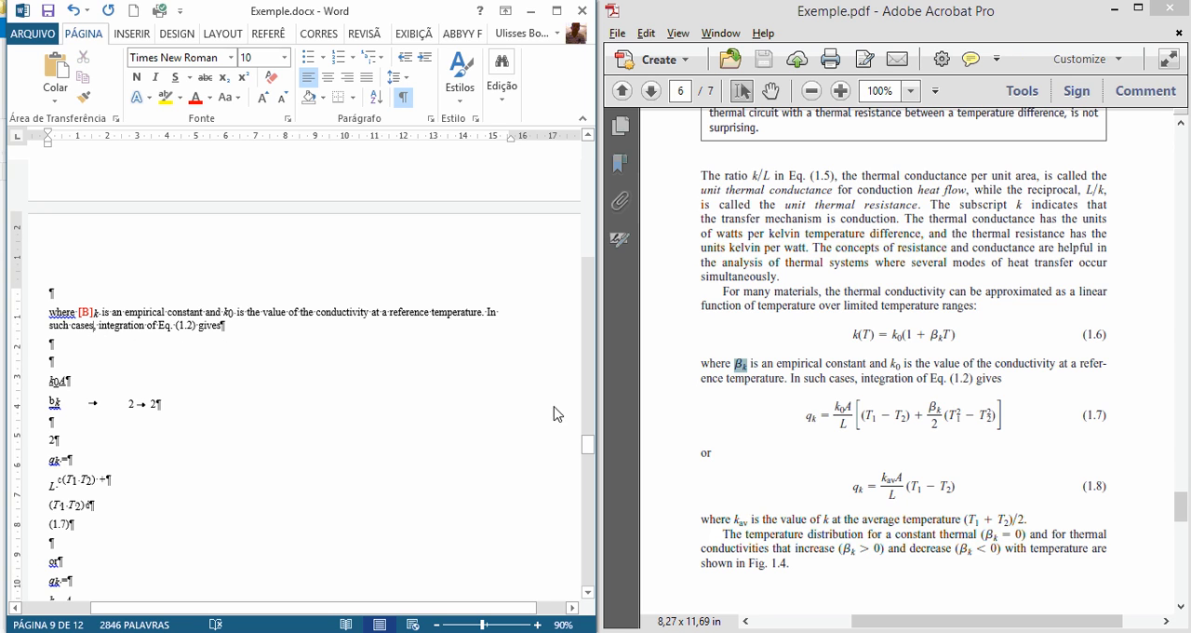
Step: Replace the broken formula lines above "(1.7)" with a red "[F]" marker
left_click(890, 494)
scroll(891, 493, "down", 1)
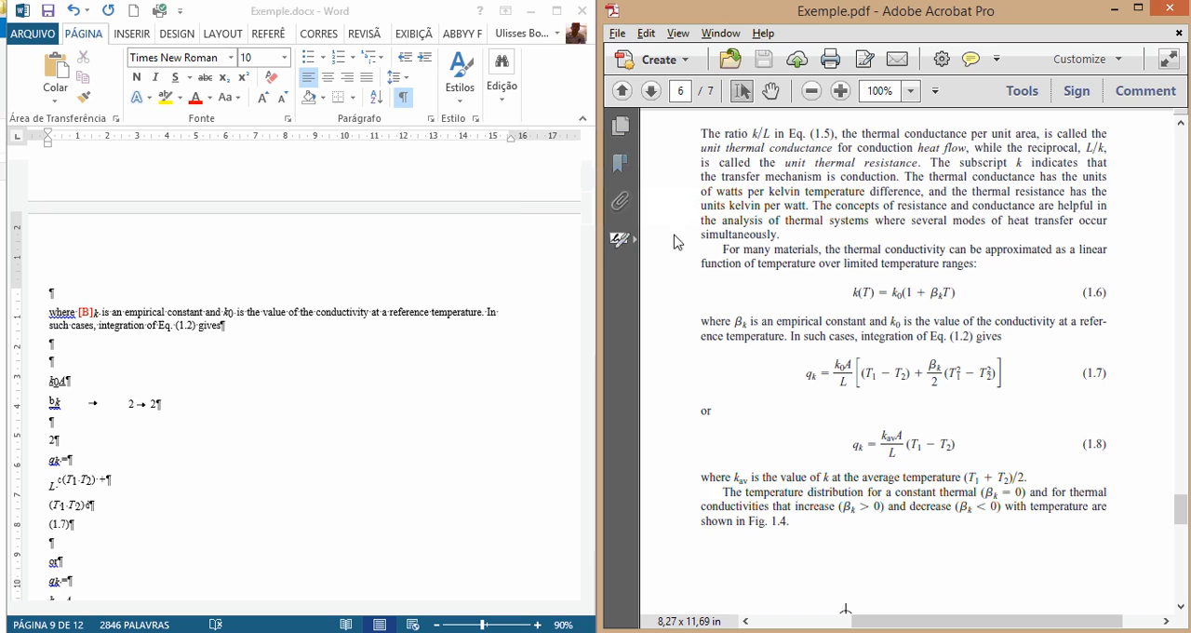
key("alt+Tab")
scroll(837, 380, "down", 1)
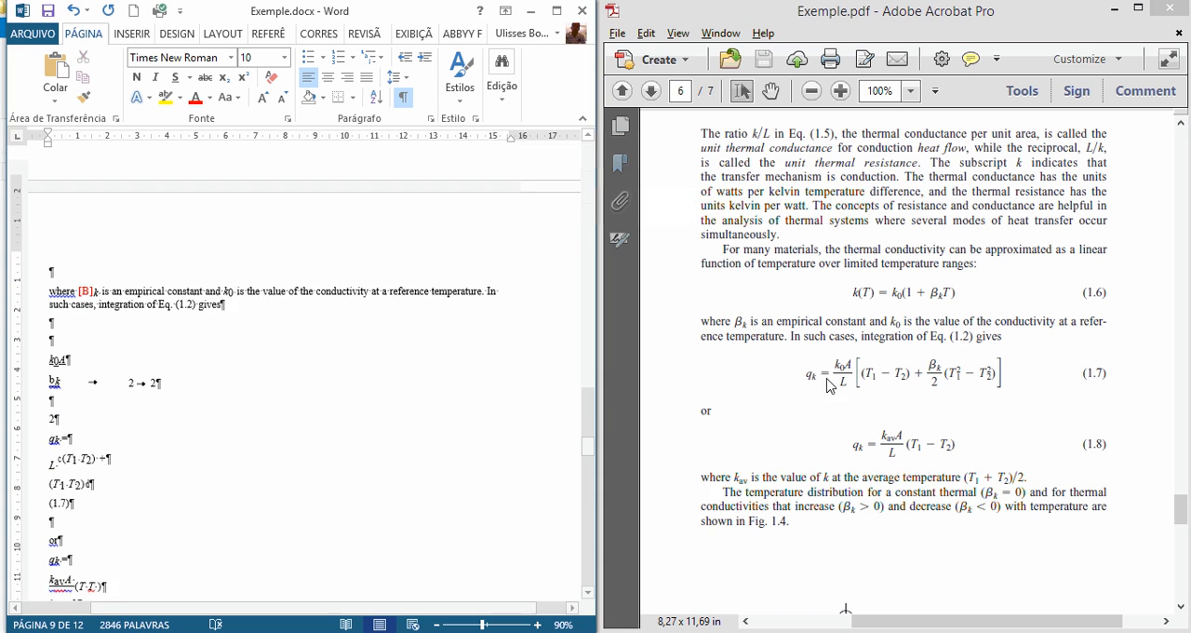
left_click_drag(803, 373, 1033, 373)
left_click(177, 421)
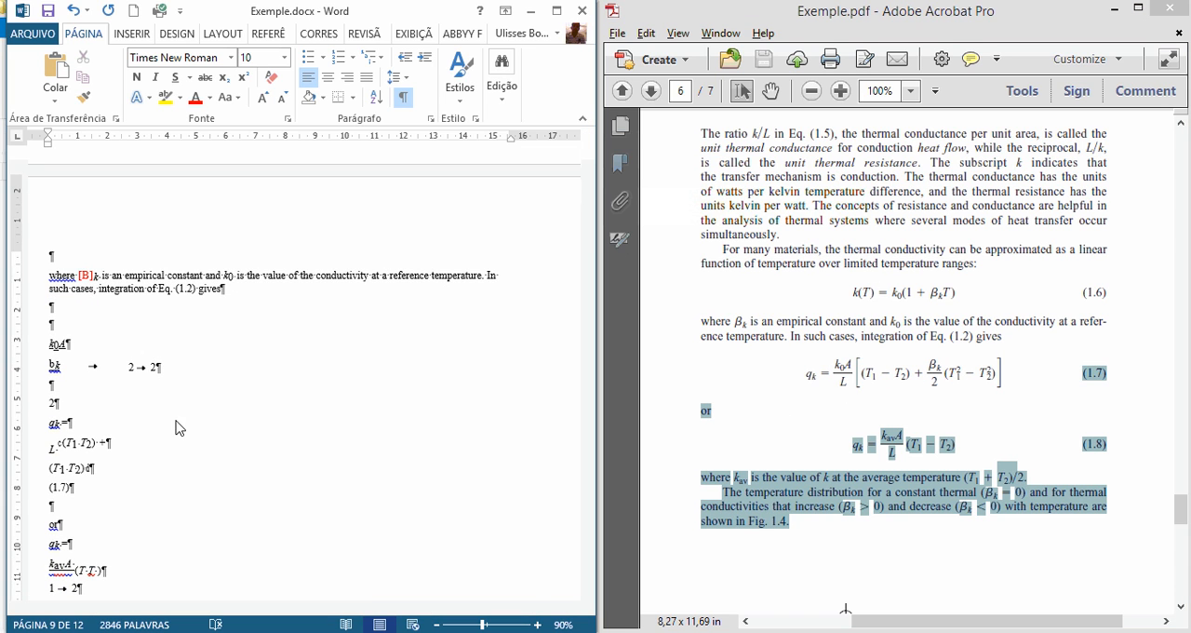
left_click(87, 333)
left_click_drag(74, 360, 137, 488)
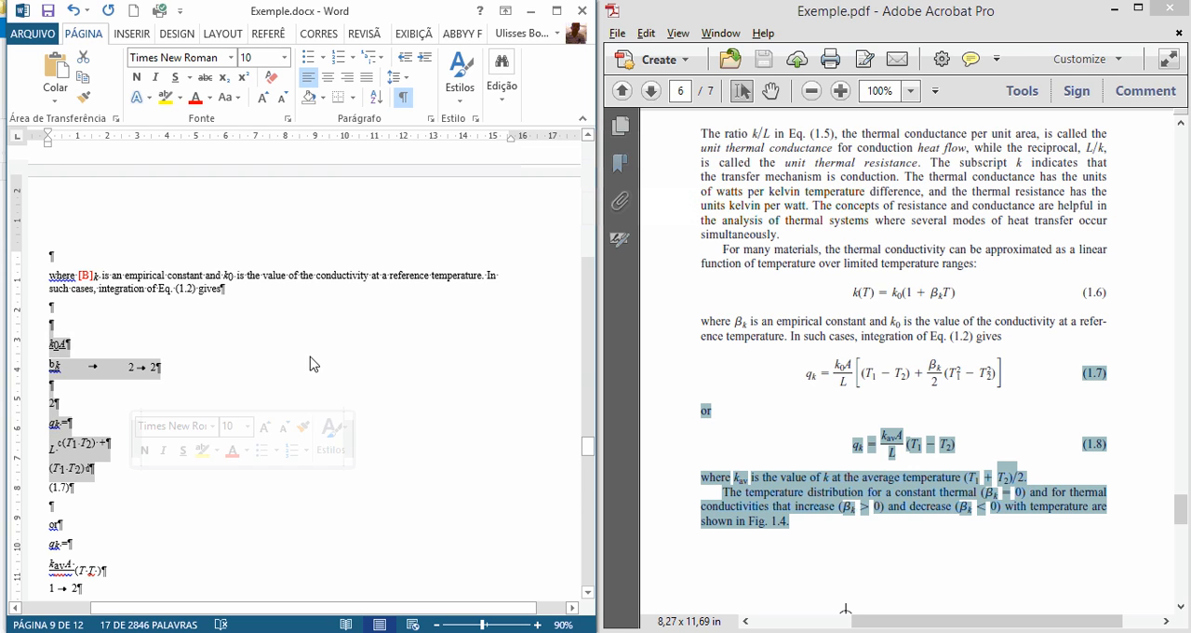
key("Delete")
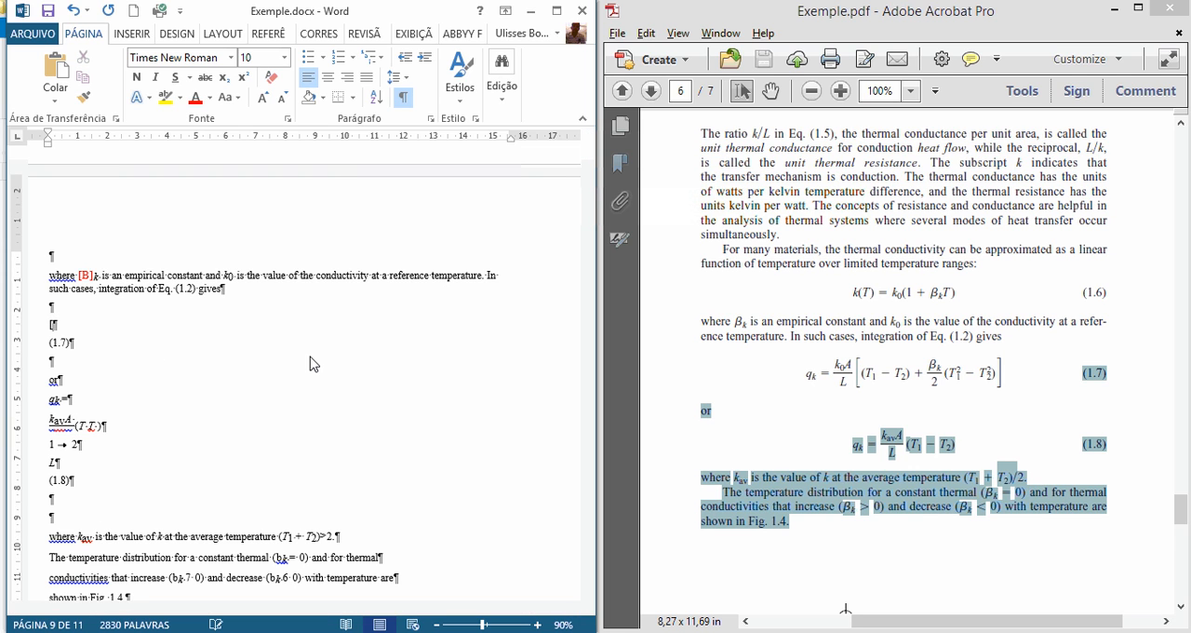
type("]")
left_click(196, 97)
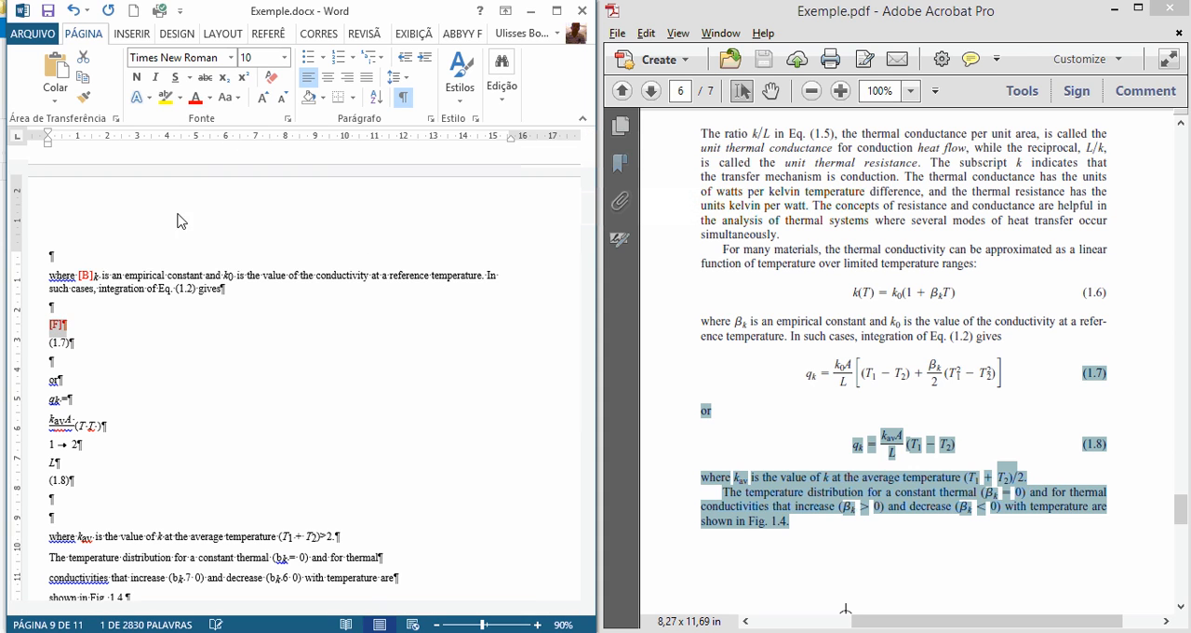
Step: Replace the broken formula lines above "(1.8)" with a copy of the red "[F]" marker, separated by empty paragraphs from "Or" and "(1.8)"
left_click(786, 475)
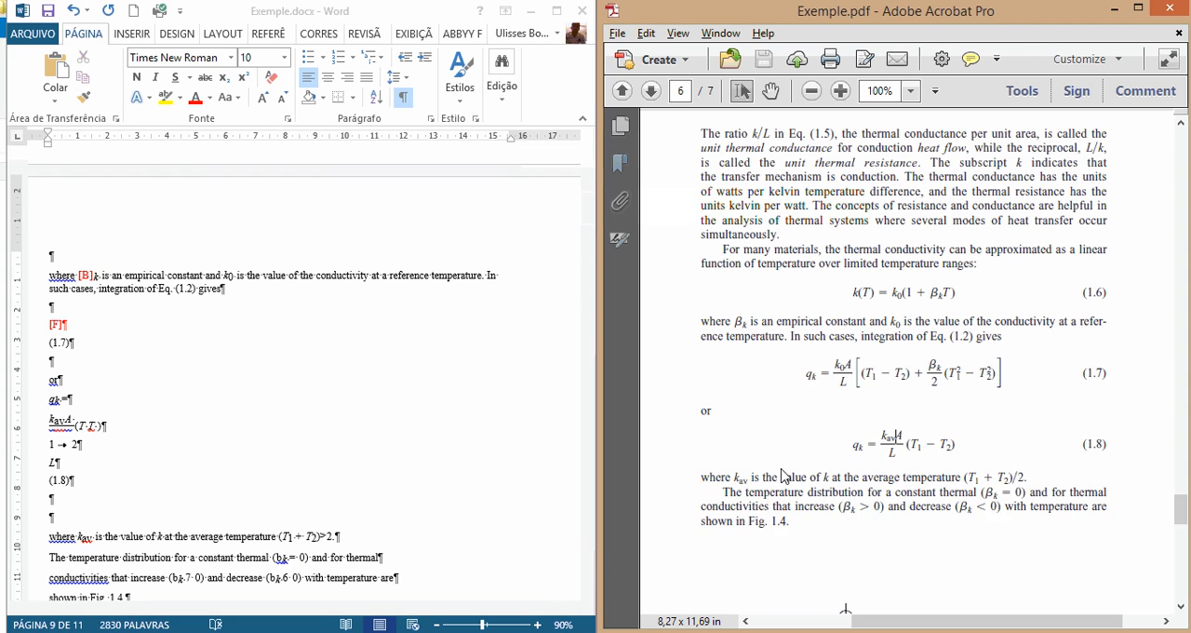
left_click_drag(68, 325, 48, 325)
key("ctrl+c")
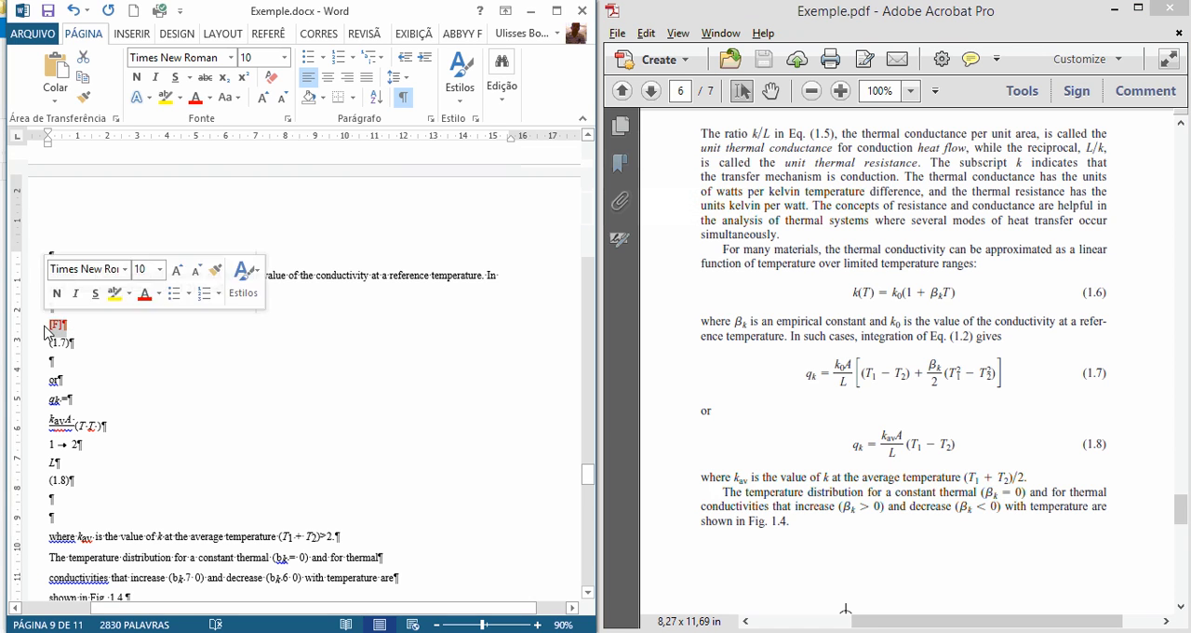
left_click_drag(47, 400, 84, 471)
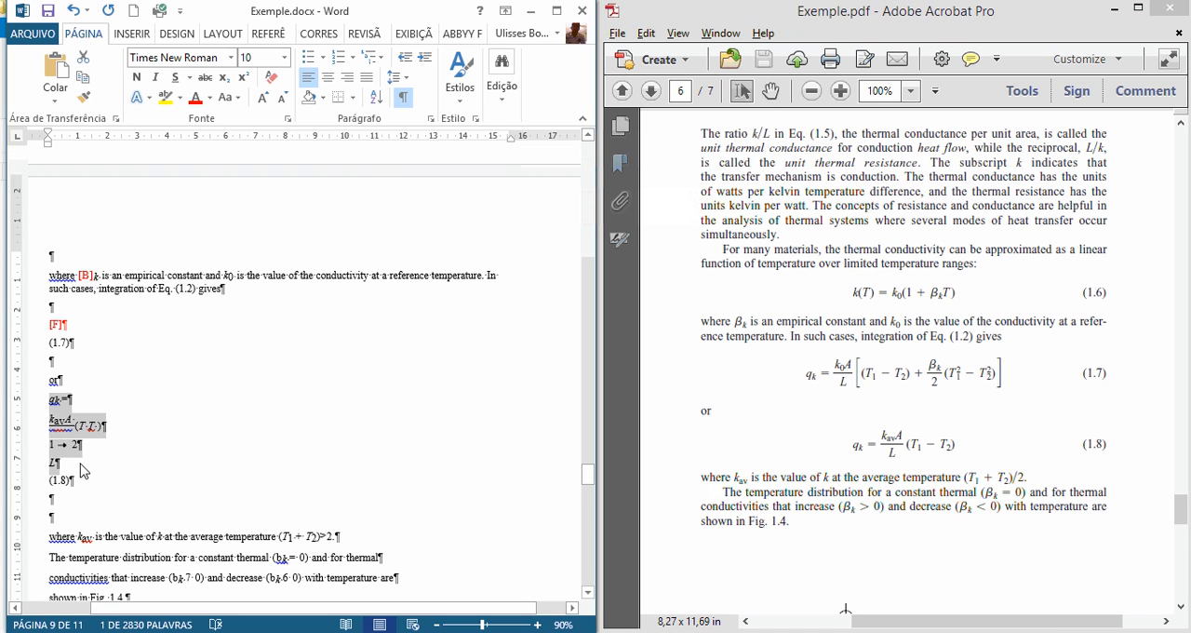
key("ctrl+v")
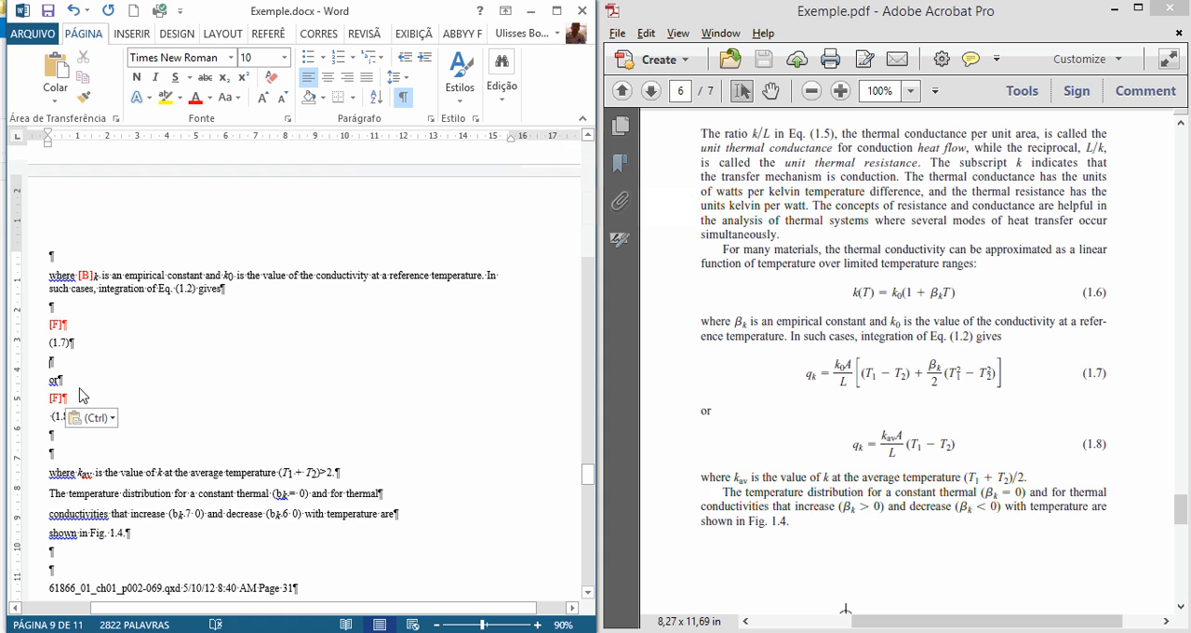
key("Return")
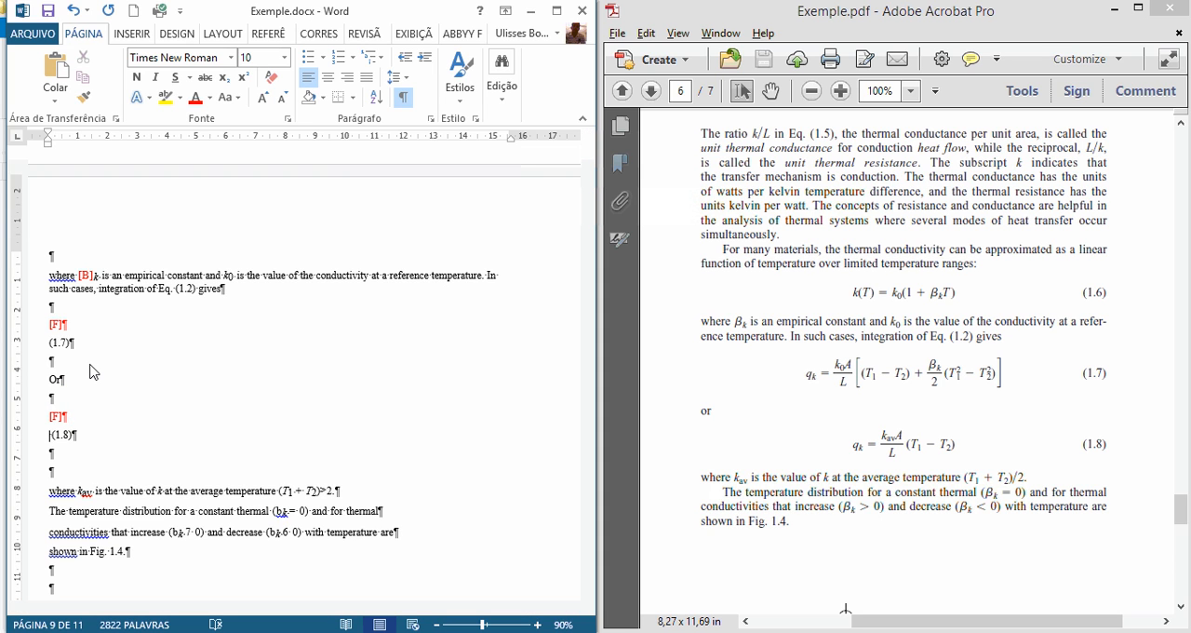
key("Return")
Step: Format the 1 and 2 in the average temperature expression (T1 + T2) as subscripts, matching the PDF
scroll(221, 416, "down", 1)
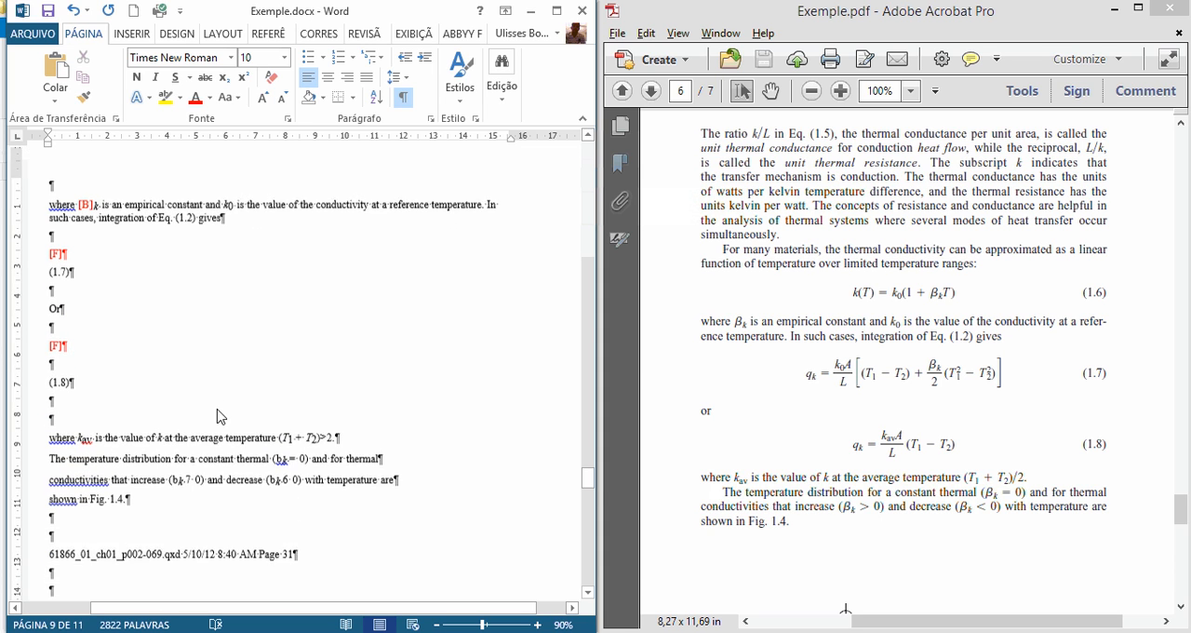
scroll(220, 416, "down", 2)
left_click(802, 459)
scroll(803, 460, "down", 2)
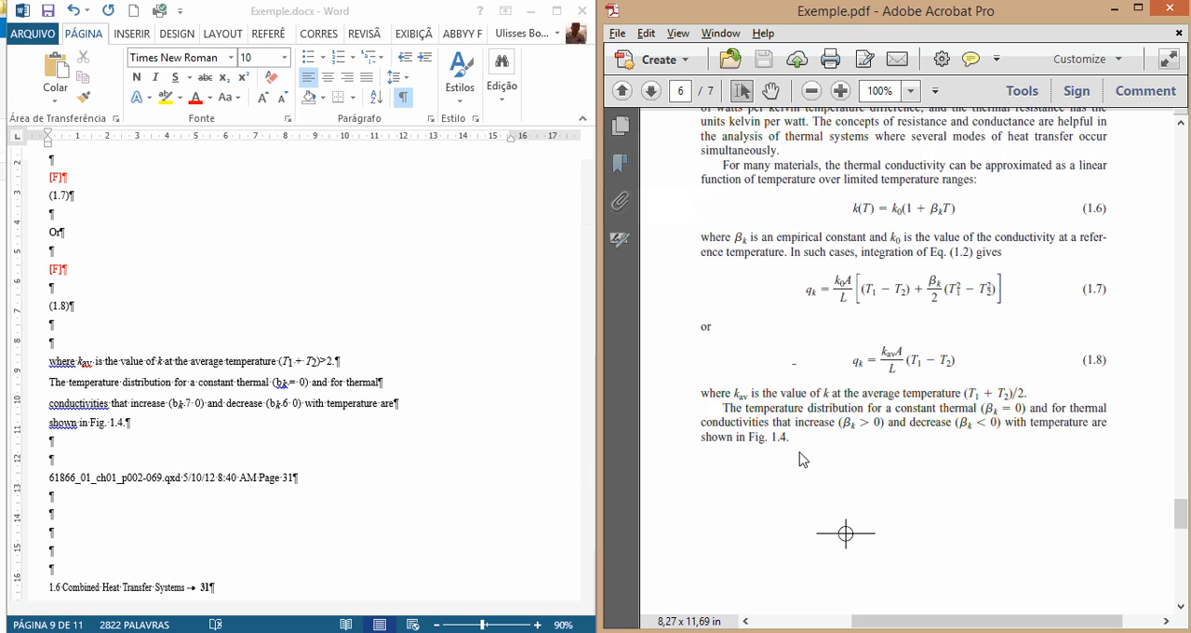
left_click(282, 364)
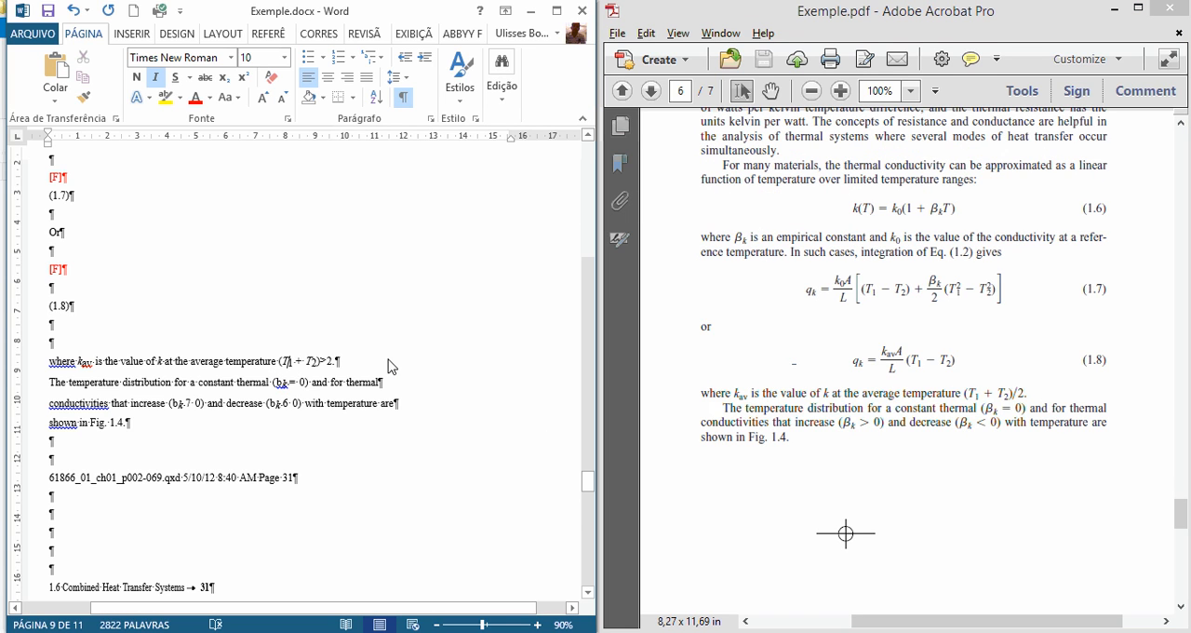
key("shift+Right")
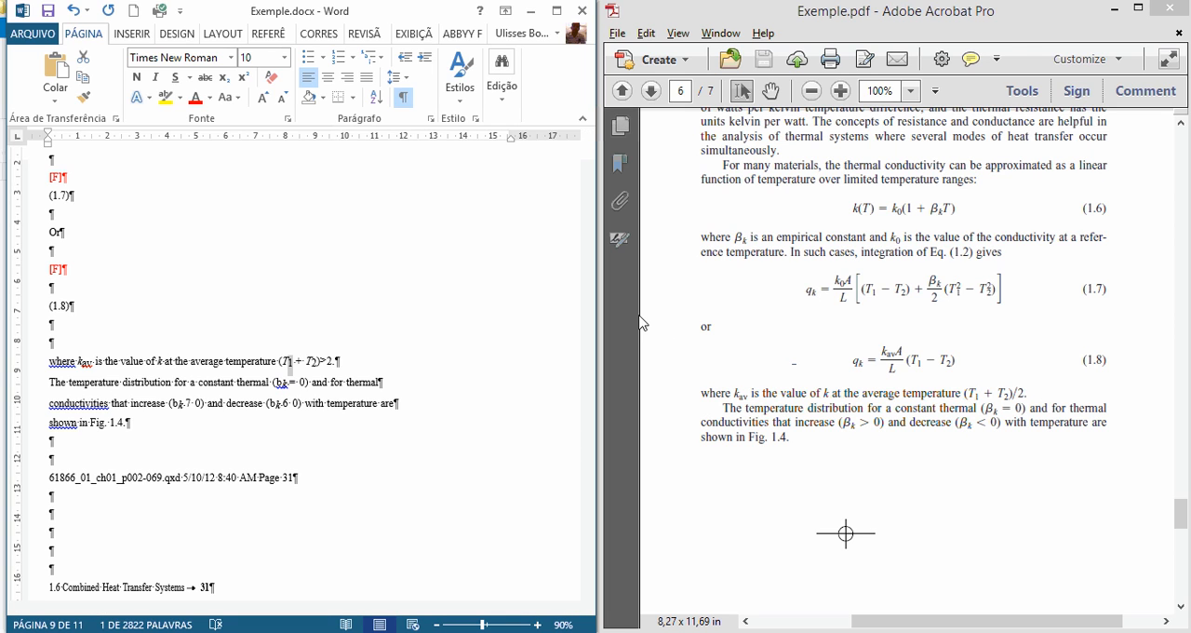
key("ctrl+equal")
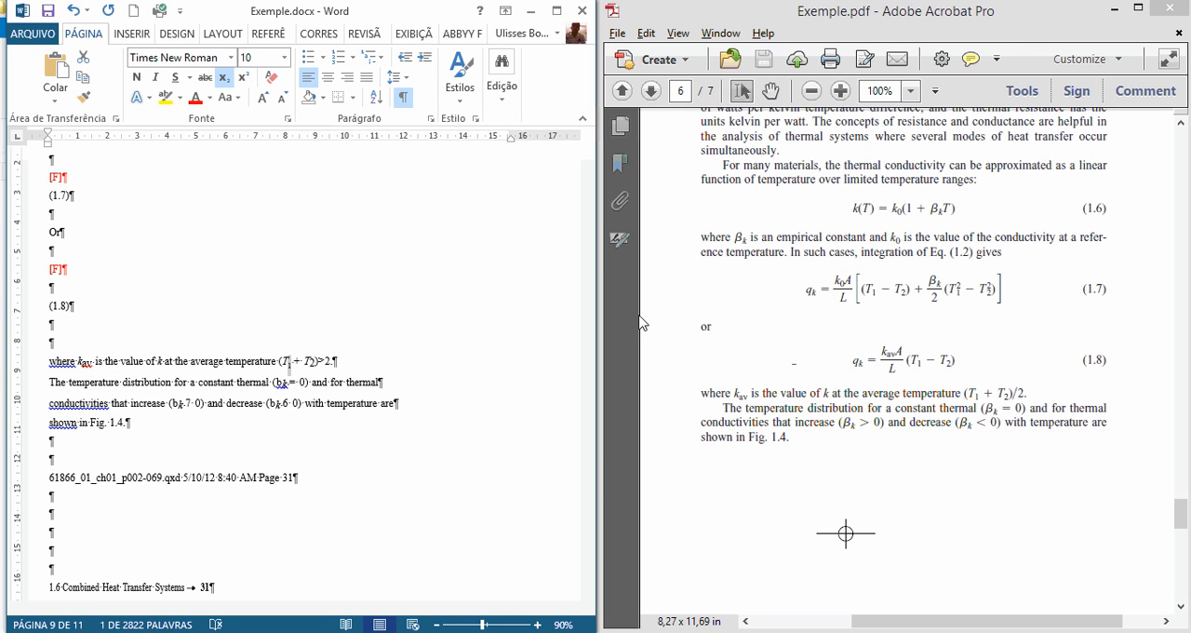
key("Right")
key("Right")
key("Right")
key("Right")
key("Right")
key("shift+Right")
key("ctrl+equal")
scroll(651, 317, "up", 1)
scroll(657, 330, "down", 1)
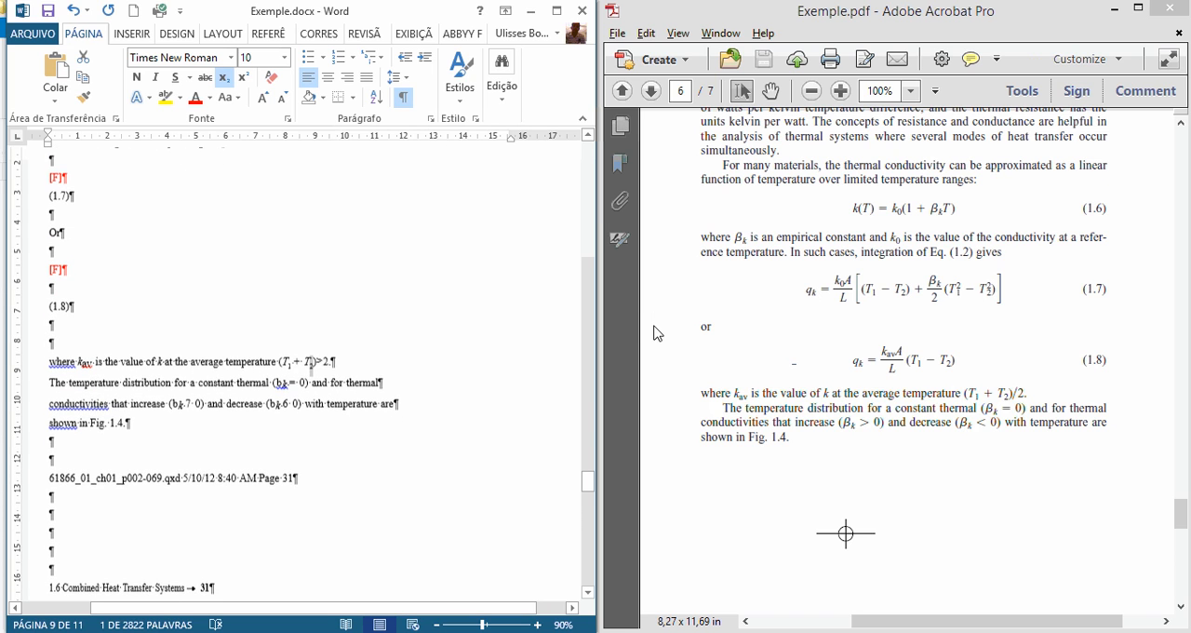
Step: Change ">2" to "/2" in the average temperature expression and join the broken lines of the paragraph starting "The temperature distribution"
left_click(318, 364)
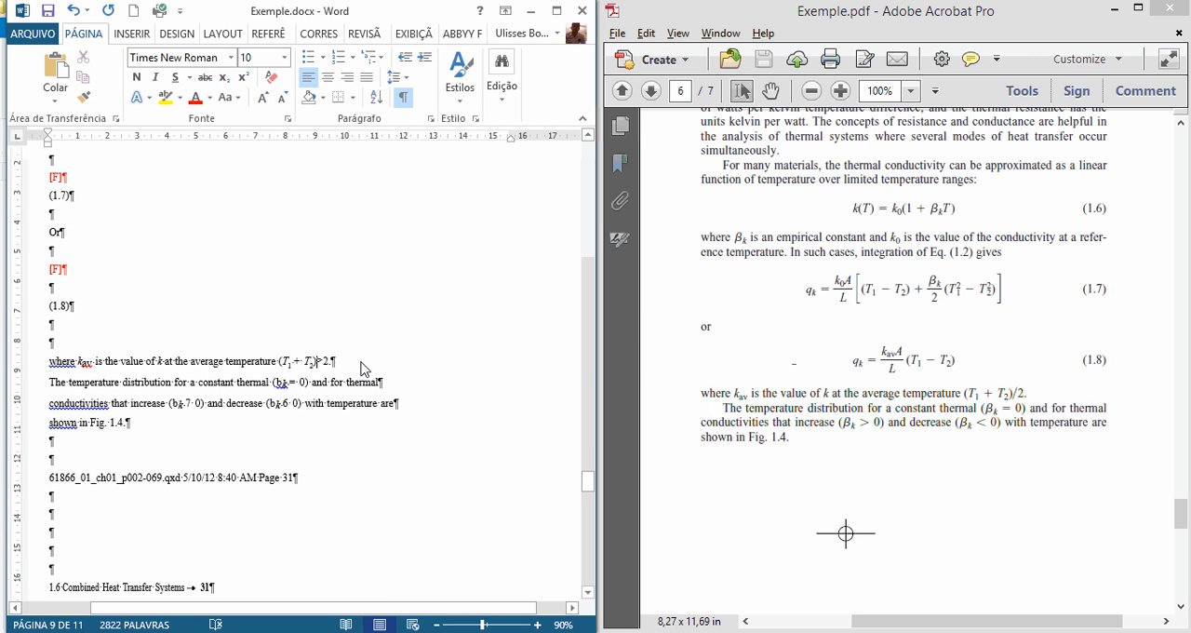
key("shift+Right")
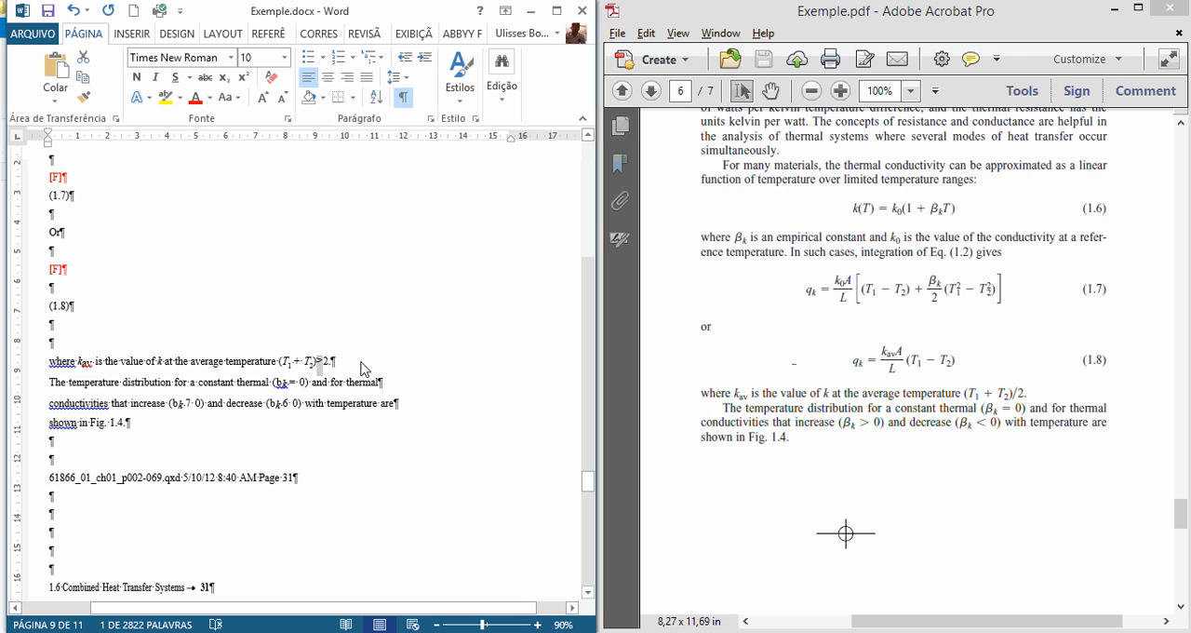
type("/")
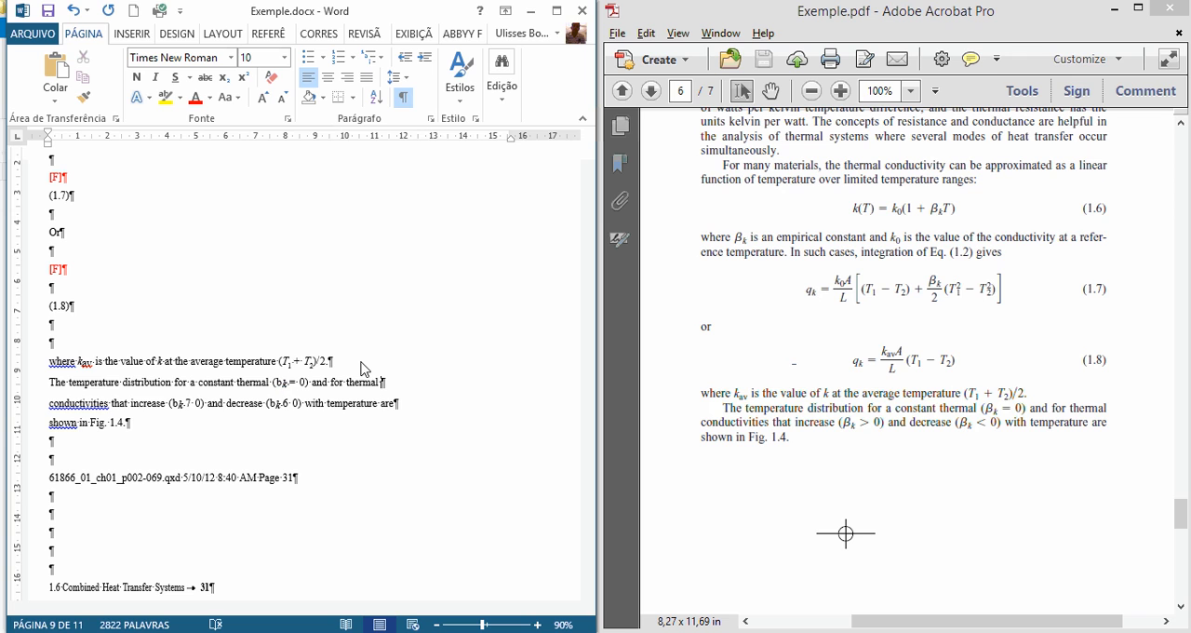
key("Delete")
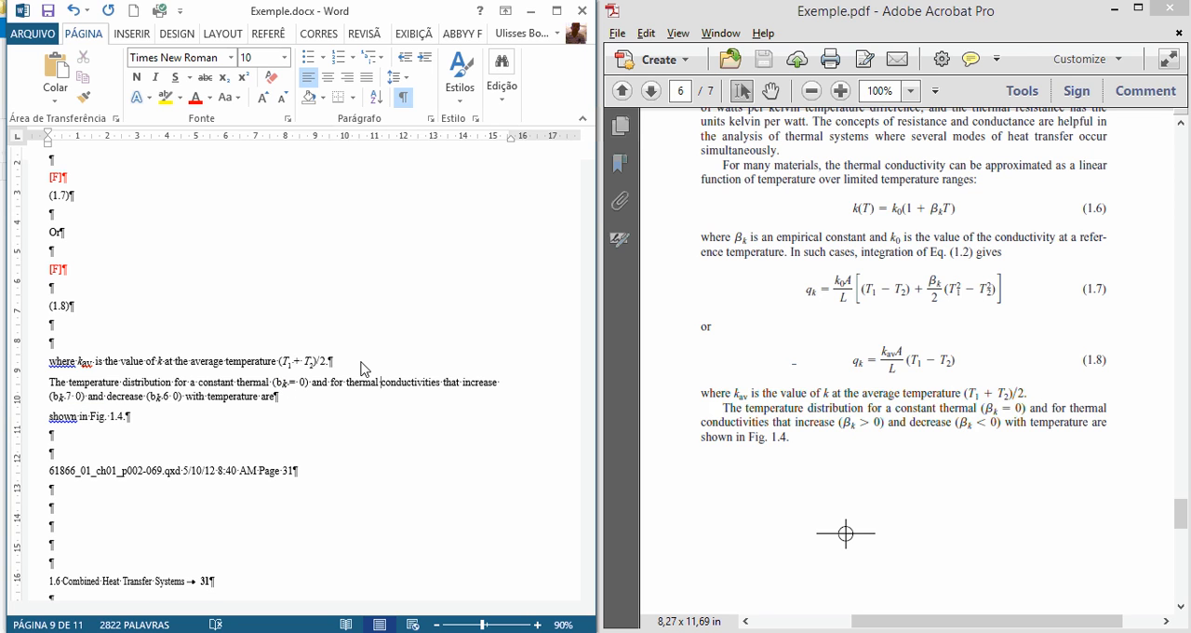
key("Delete")
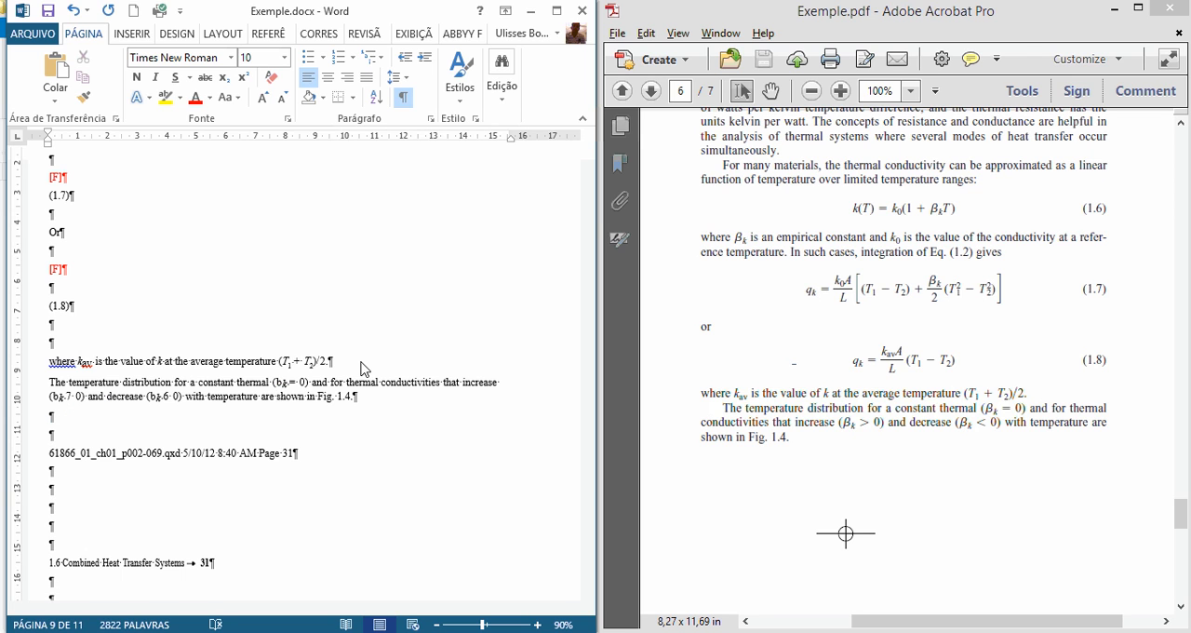
Step: Delete the page 31 file-name line, the "1.6 Combined Heat Transfer Systems" header and the empty paragraphs around them, after checking the PDF
left_click(923, 470)
scroll(923, 475, "down", 8)
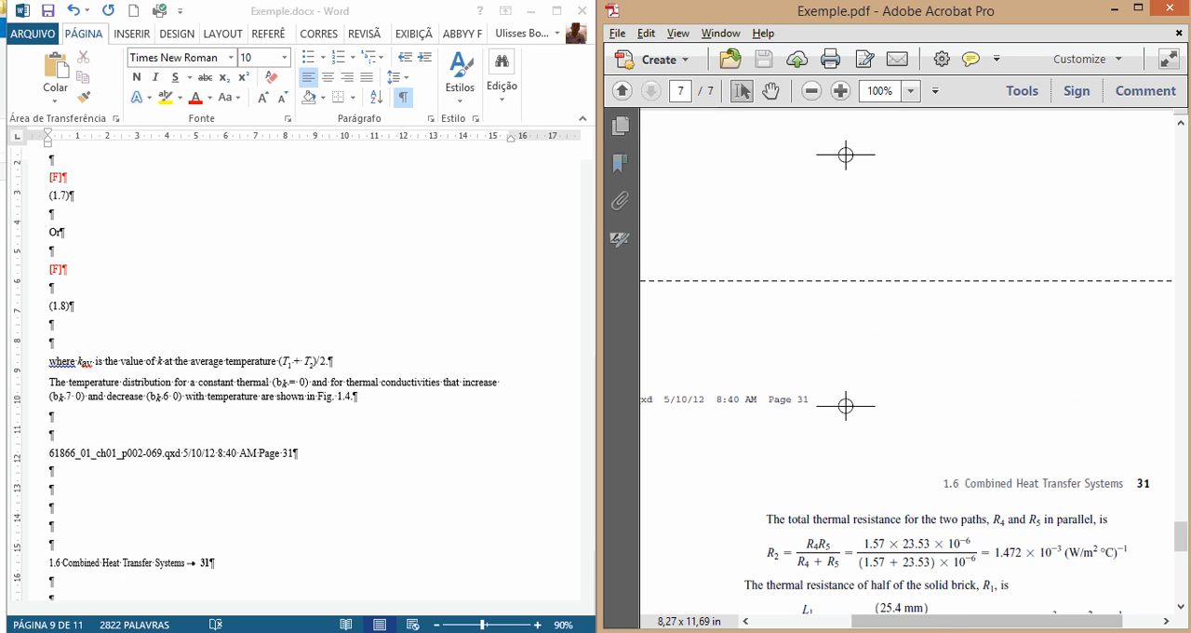
left_click_drag(973, 621, 872, 620)
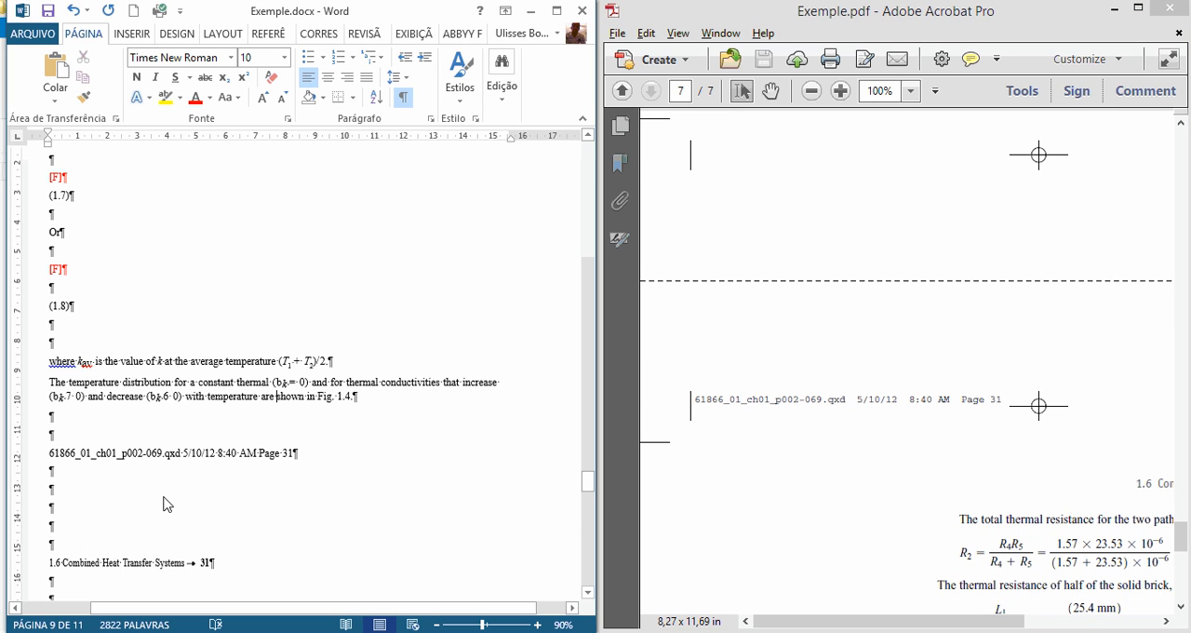
scroll(165, 504, "down", 2)
left_click(37, 341)
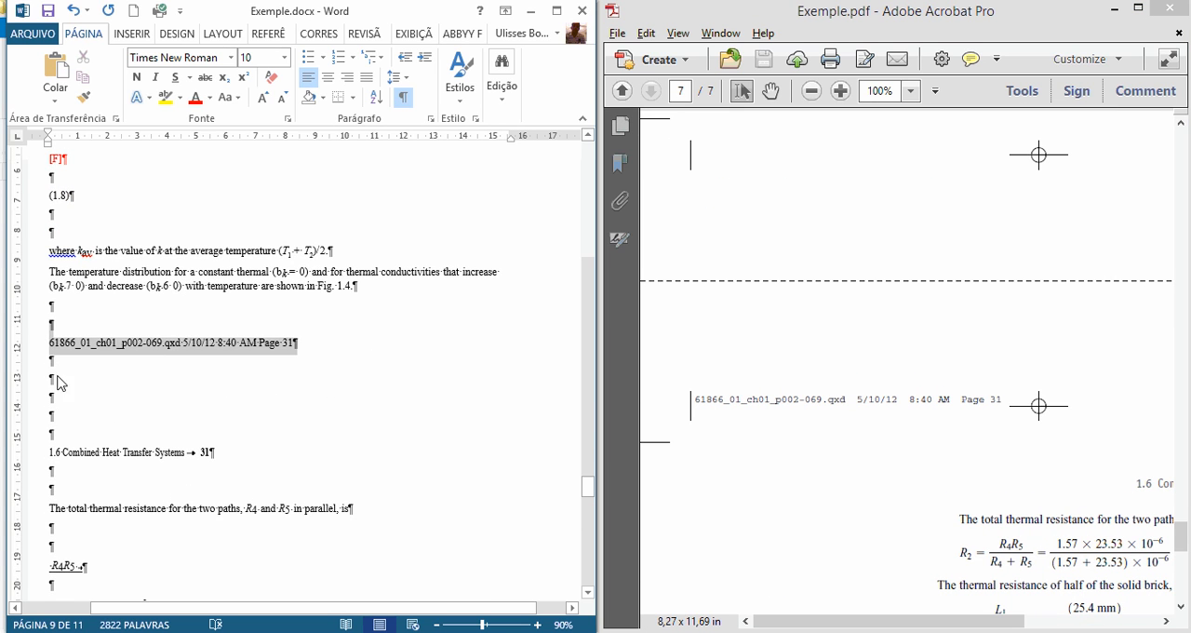
left_click_drag(57, 382, 166, 487)
key("Delete")
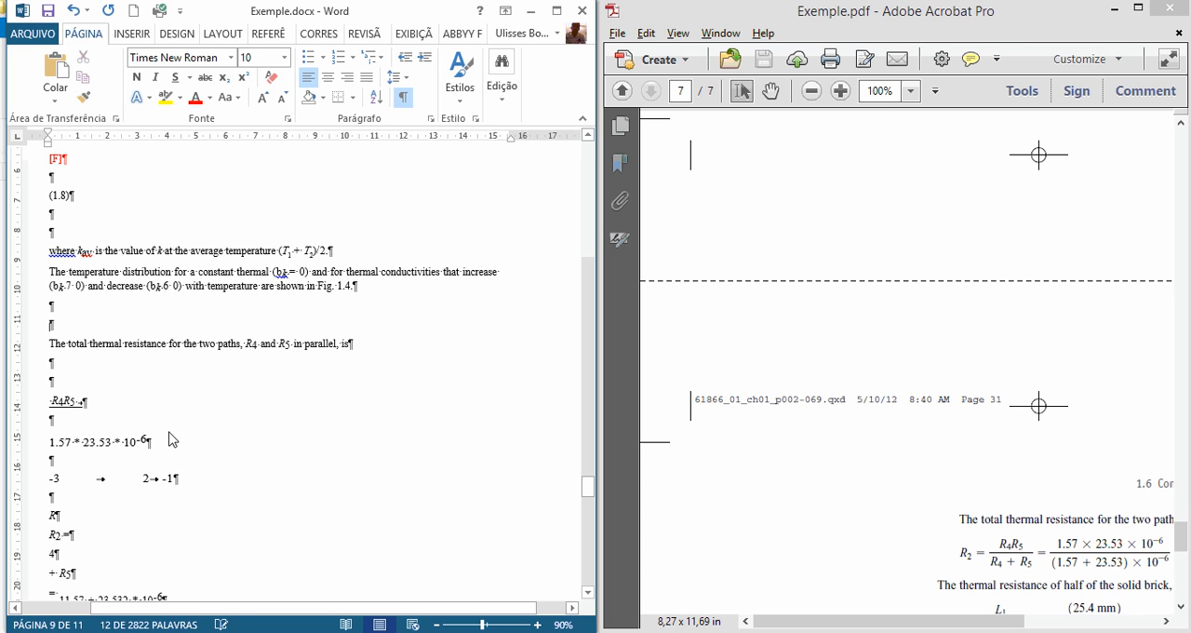
Step: Examine the thermal resistance text and R2 equation on page 7 of the PDF at 75% zoom
left_click(883, 499)
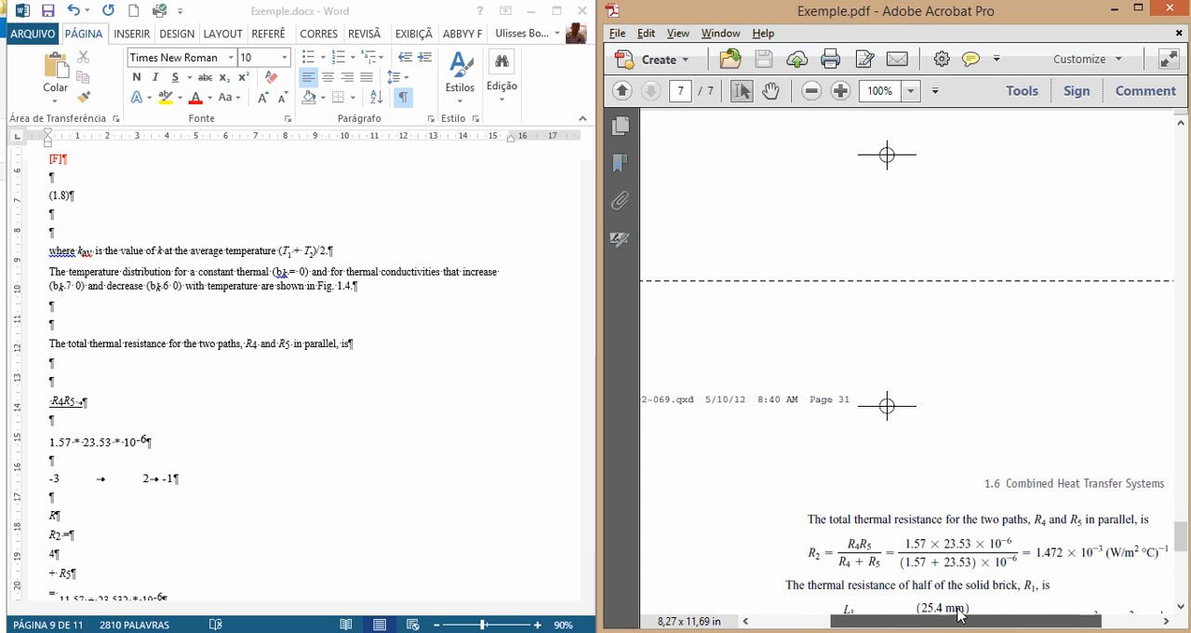
scroll(939, 554, "down", 1)
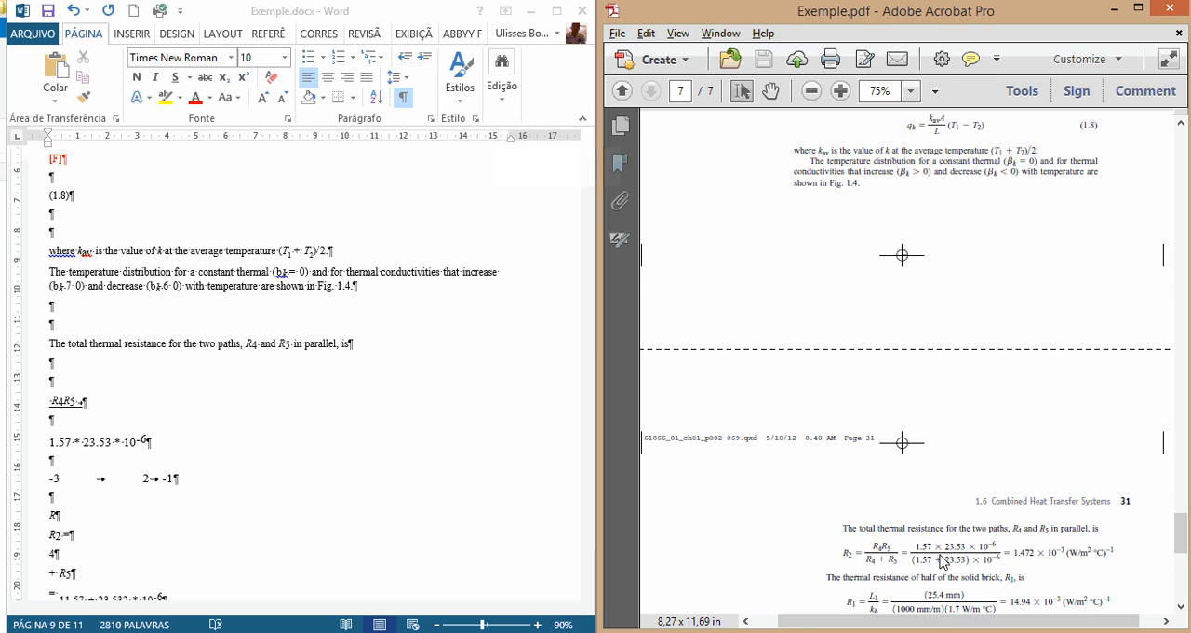